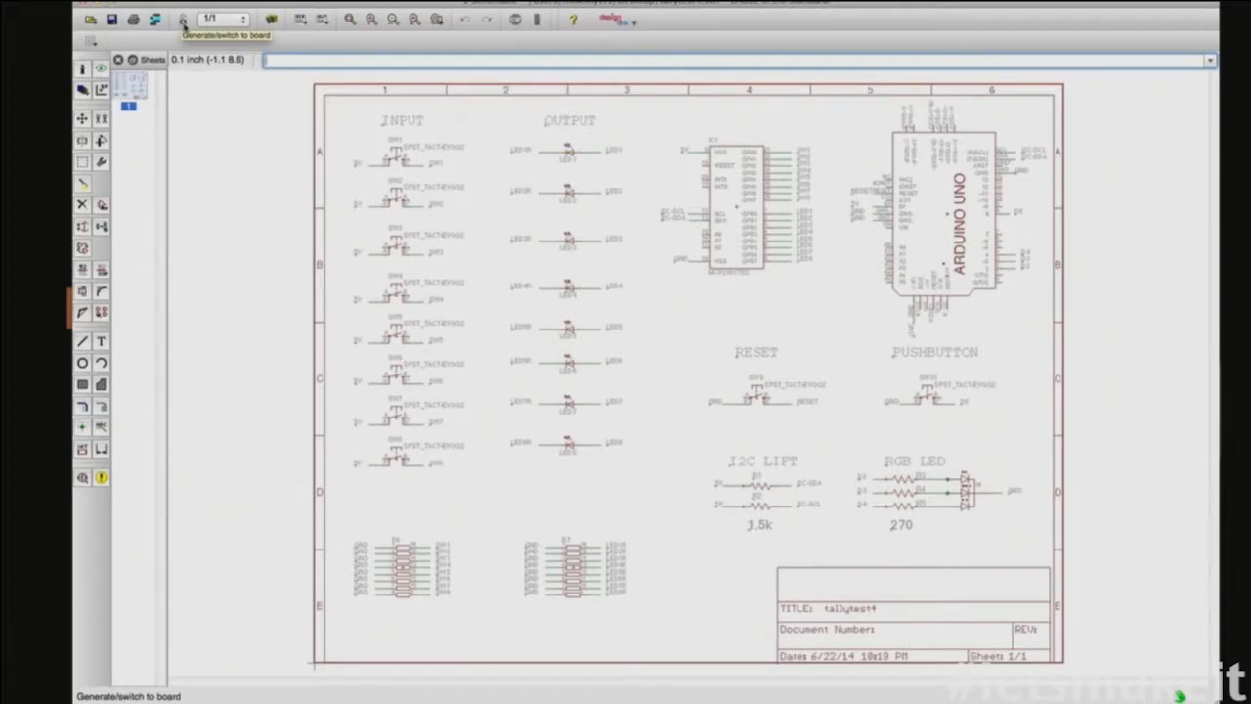
Step: Switch from the schematic to its board layout and bring the components and the empty board outline into view
{"action": "left_click", "coordinate": [183, 21]}
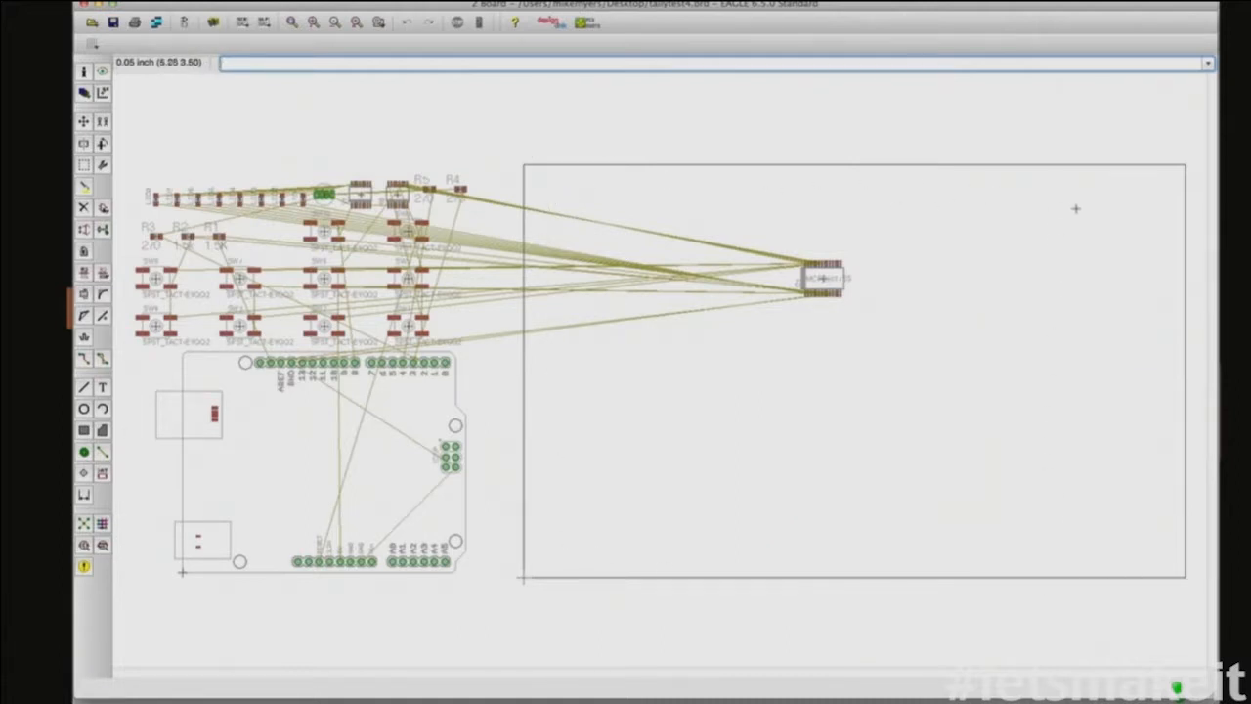
{"action": "scroll", "coordinate": [924, 297], "scroll_direction": "up", "scroll_amount": 1}
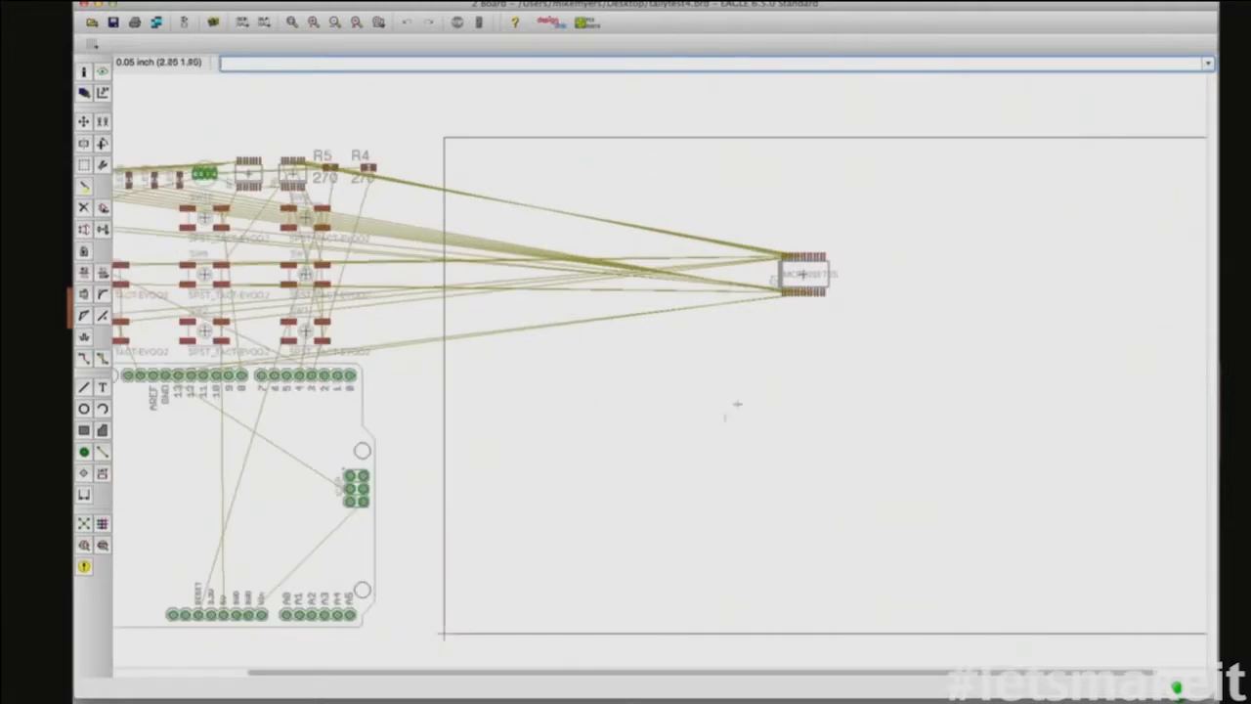
{"action": "scroll", "coordinate": [704, 426], "scroll_direction": "down", "scroll_amount": 2}
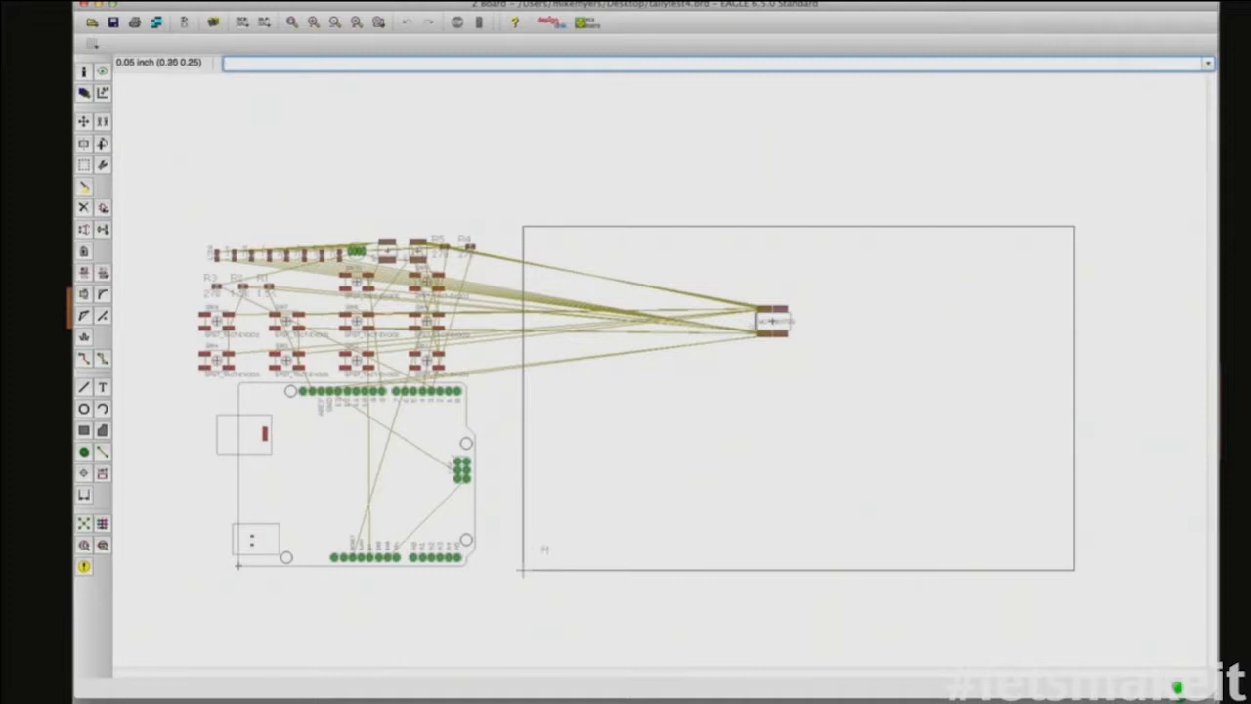
Step: Try to move LED8 to a spot outside the board outline
{"action": "left_click", "coordinate": [84, 123]}
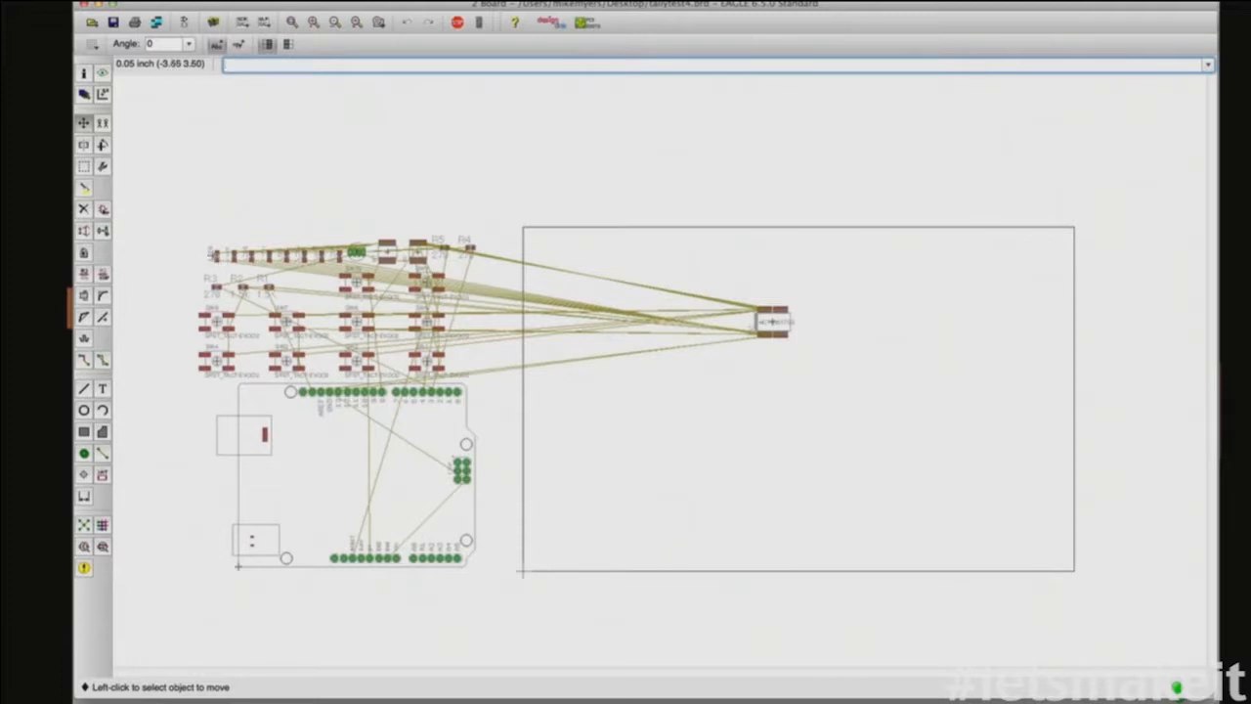
{"action": "left_click", "coordinate": [213, 254]}
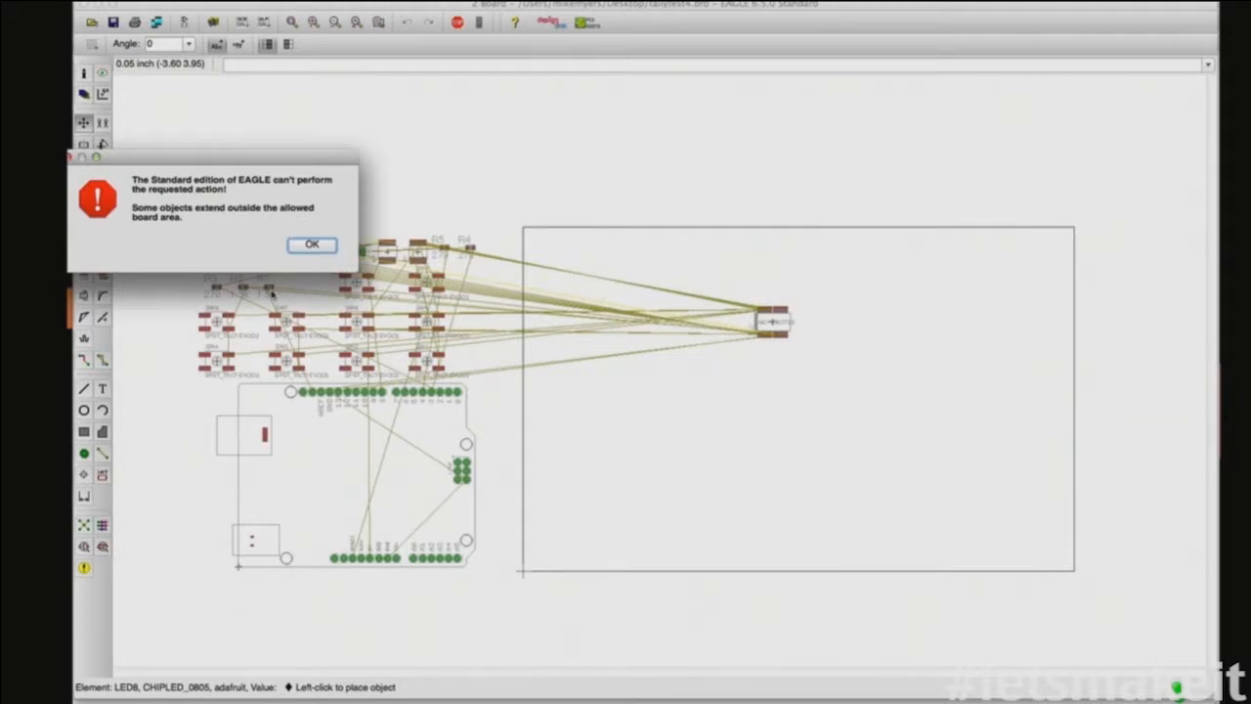
{"action": "left_click", "coordinate": [311, 244]}
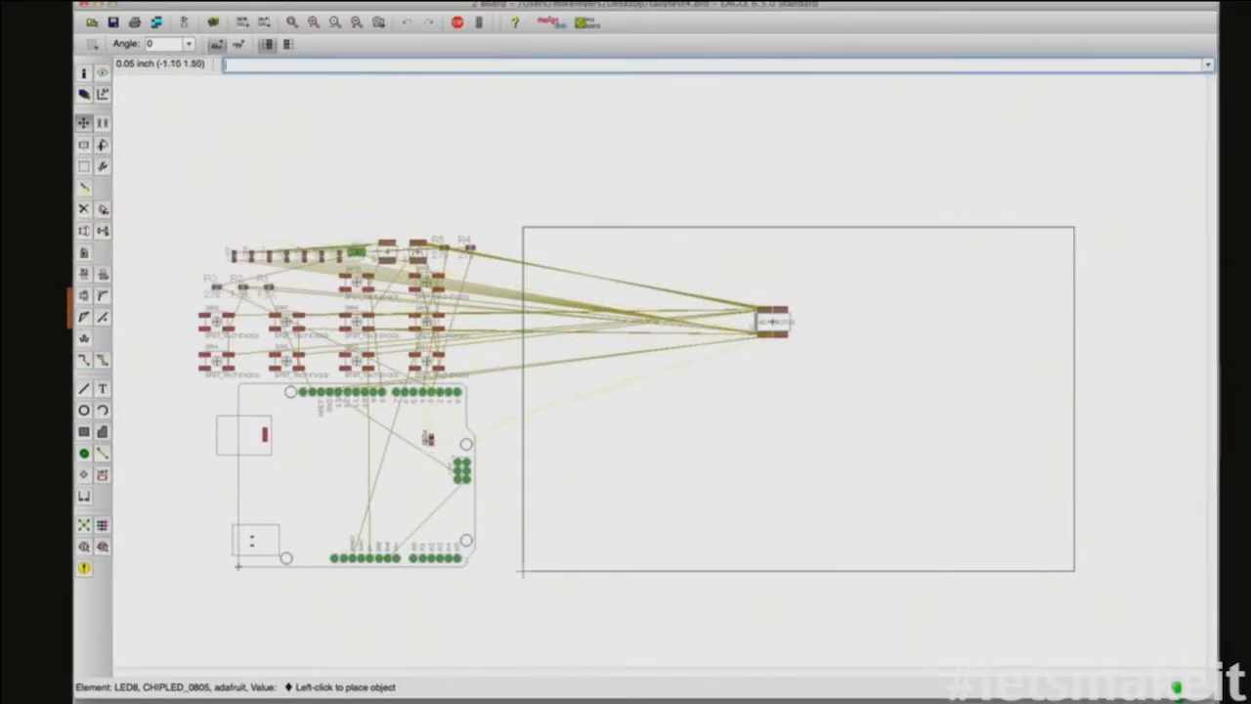
{"action": "key", "text": "Escape"}
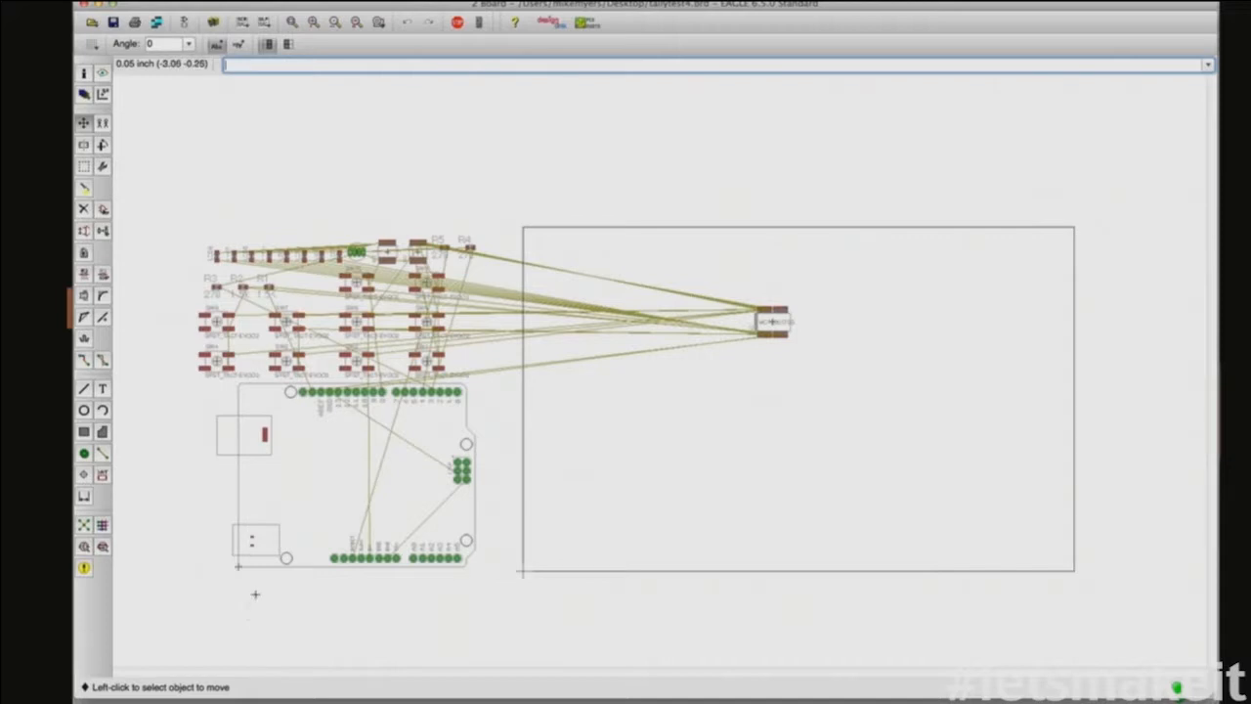
Step: Move the Arduino Uno's lower-left corner to the board origin and the MCP23017SS chip inside the Arduino outline at (1.7, 1.05)
{"action": "left_click", "coordinate": [85, 124]}
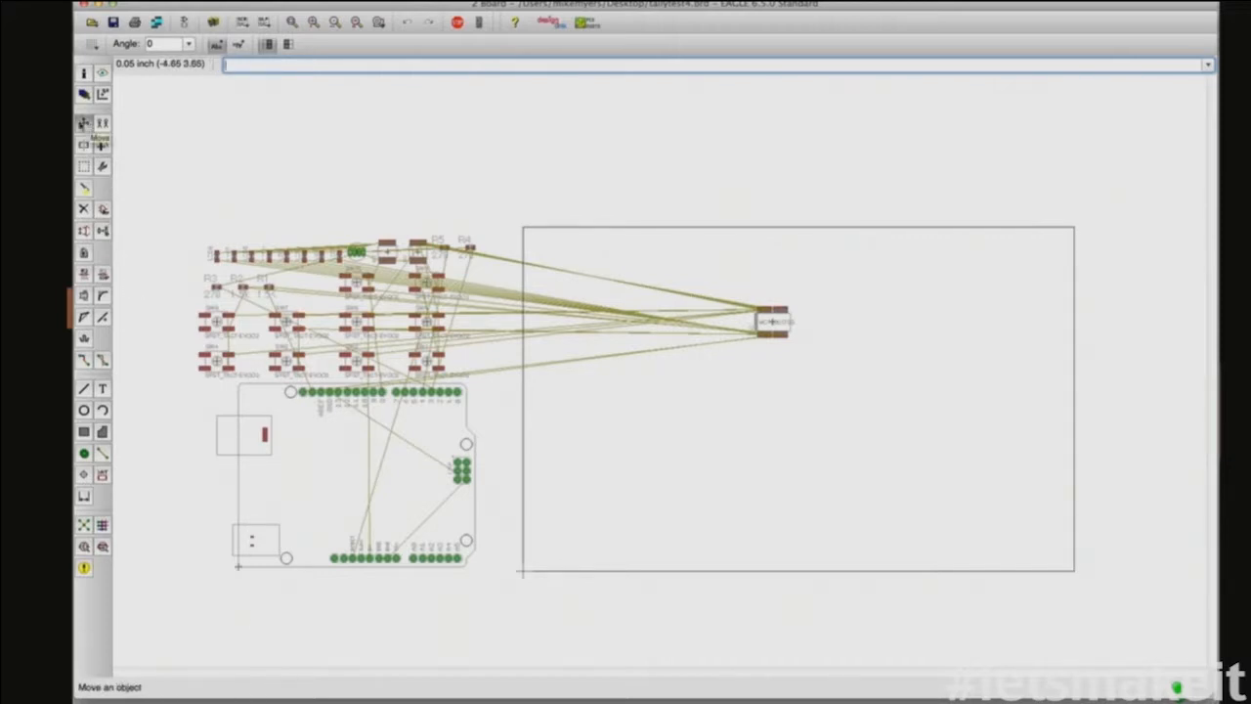
{"action": "left_click", "coordinate": [236, 567]}
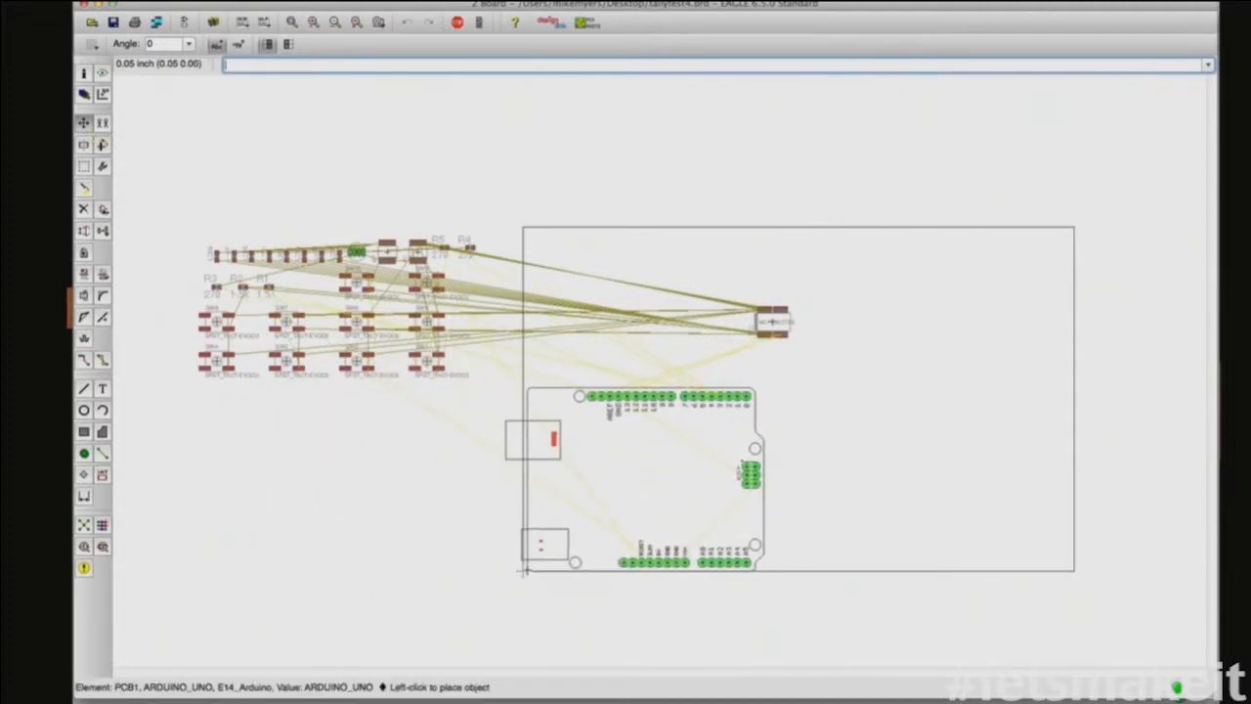
{"action": "left_click", "coordinate": [522, 570]}
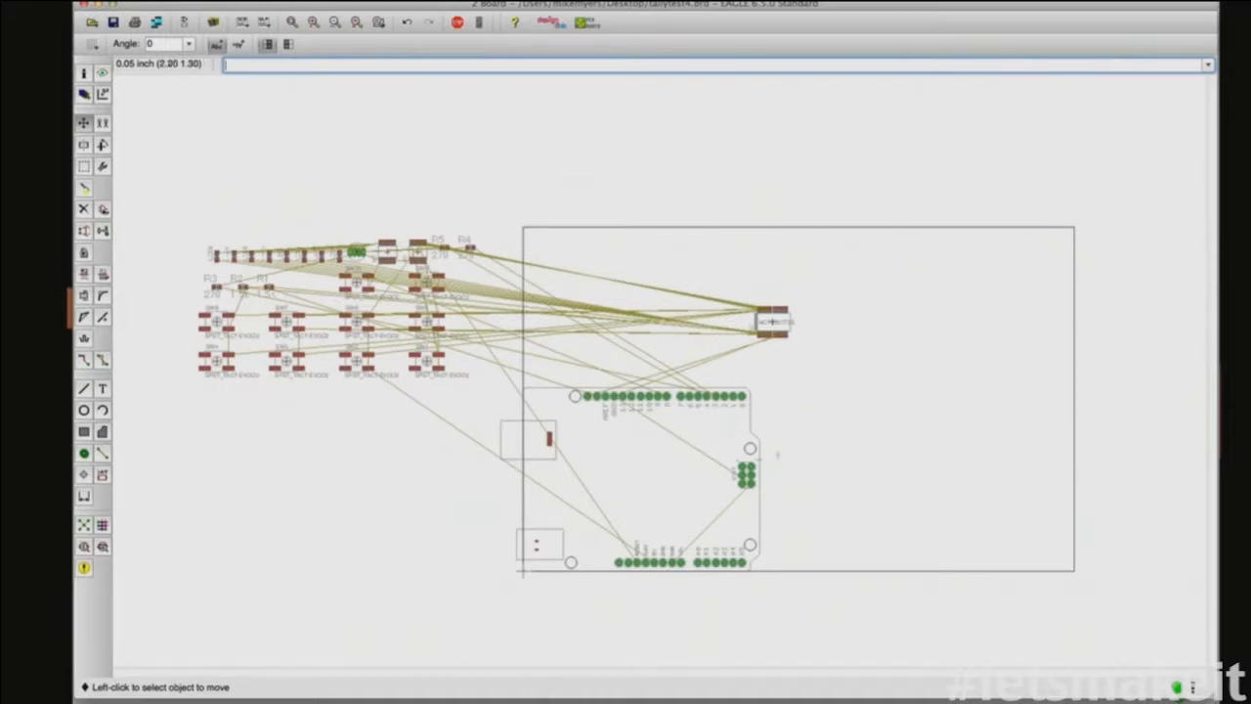
{"action": "left_click", "coordinate": [773, 323]}
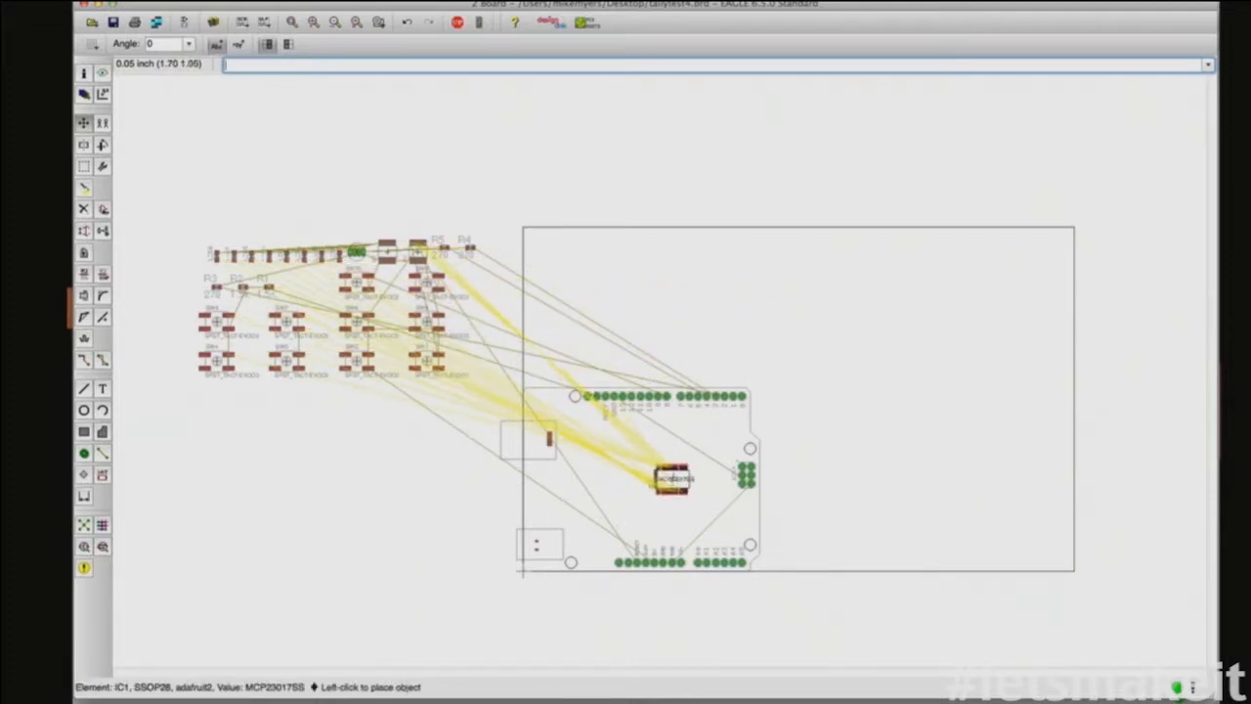
{"action": "left_click", "coordinate": [672, 479]}
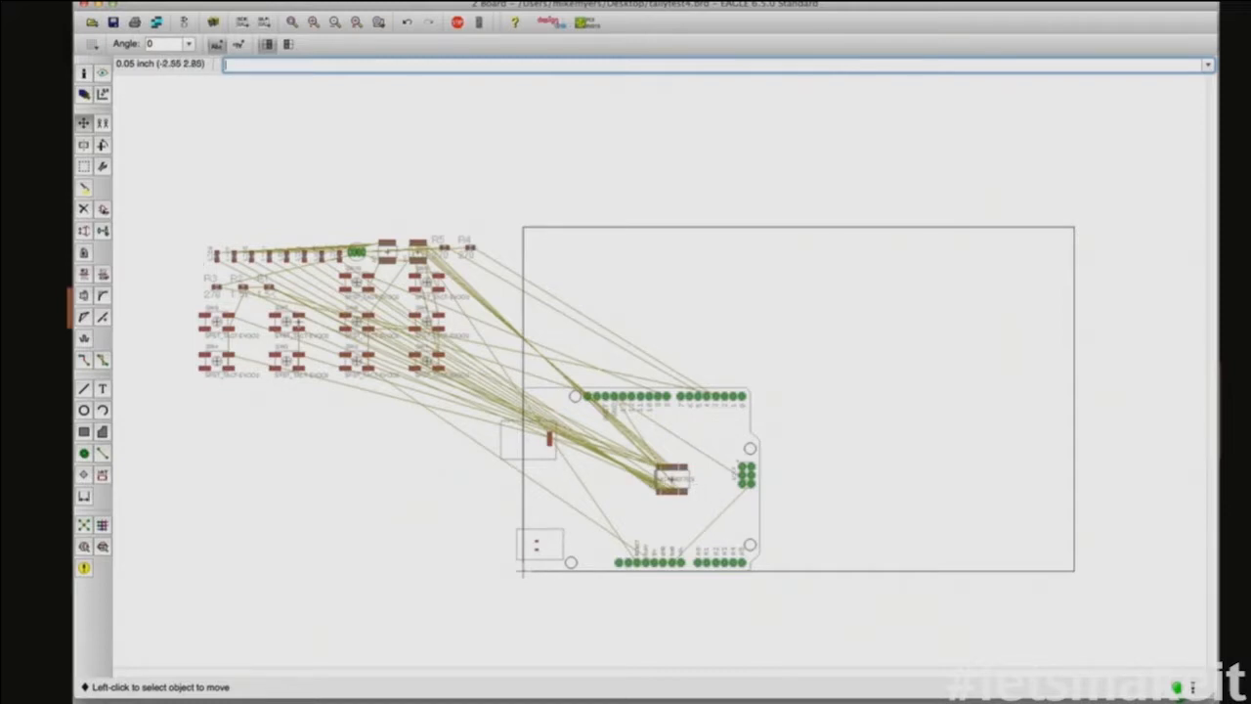
Step: Hide the tPlace and bPlace layers on the board and restore them
{"action": "left_click", "coordinate": [85, 95]}
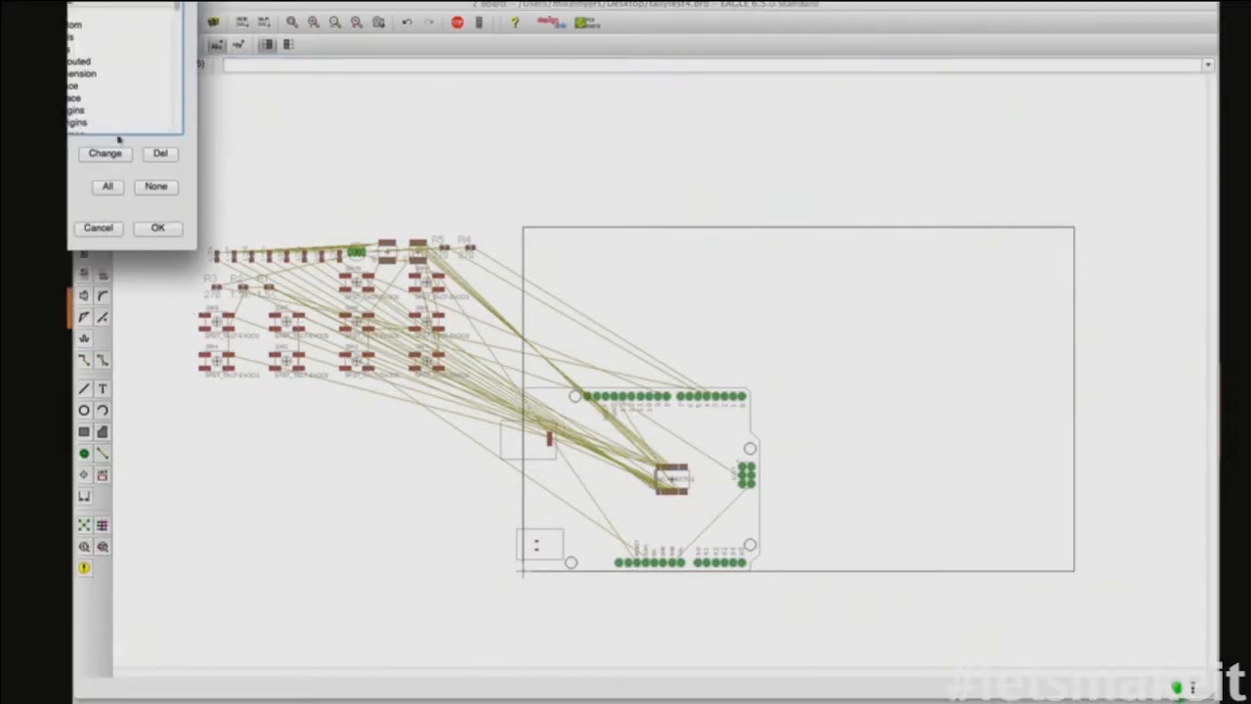
{"action": "left_click_drag", "start_coordinate": [97, 1], "coordinate": [384, 131]}
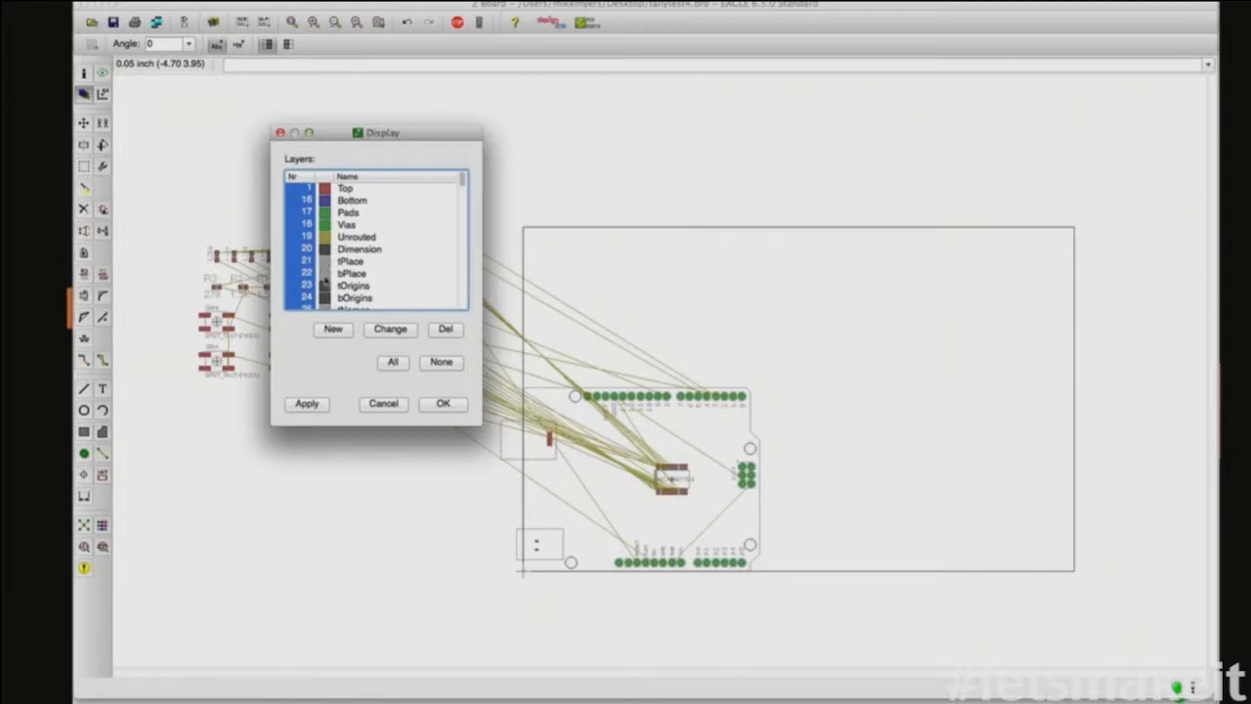
{"action": "left_click", "coordinate": [308, 261]}
{"action": "left_click", "coordinate": [309, 272]}
{"action": "left_click", "coordinate": [315, 409]}
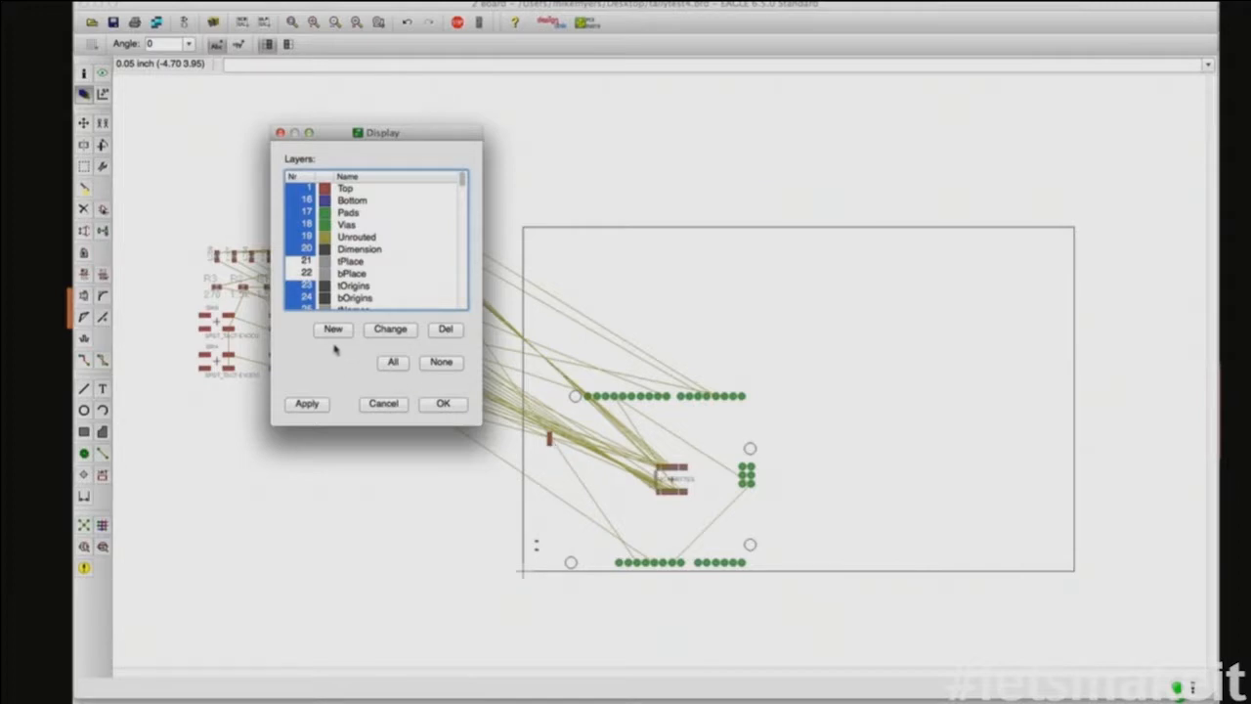
{"action": "left_click_drag", "start_coordinate": [297, 261], "coordinate": [301, 275]}
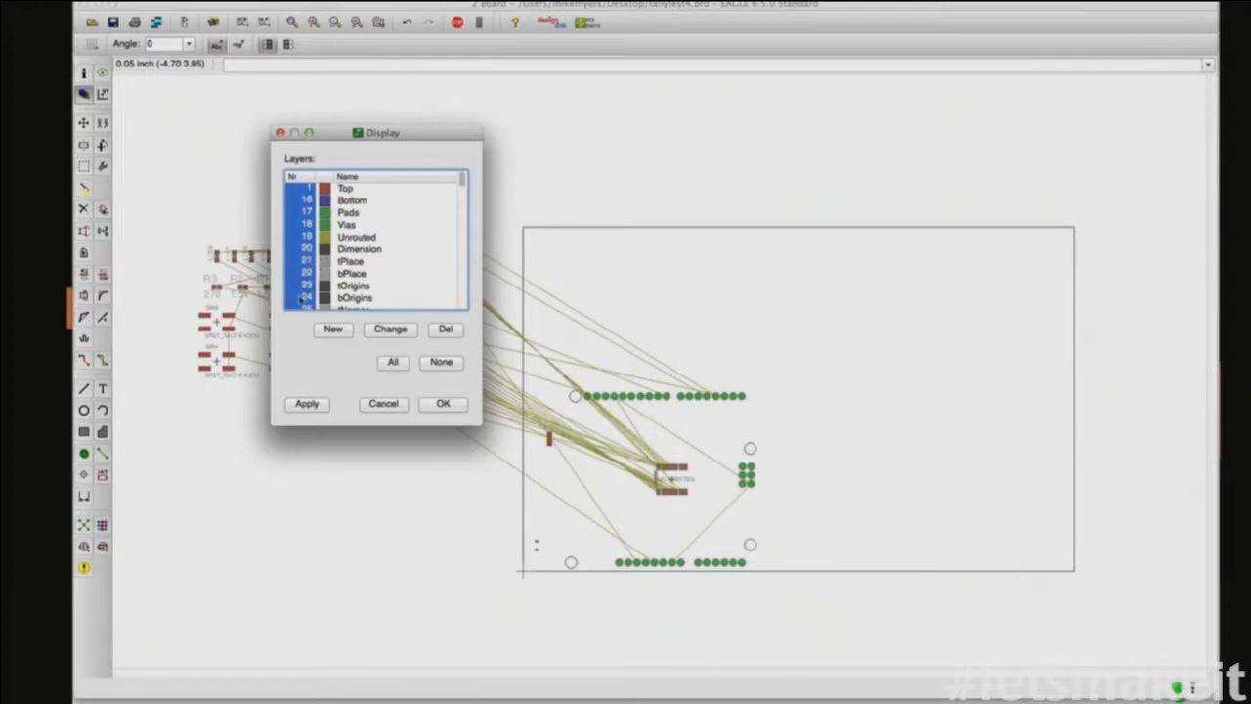
{"action": "left_click", "coordinate": [309, 405]}
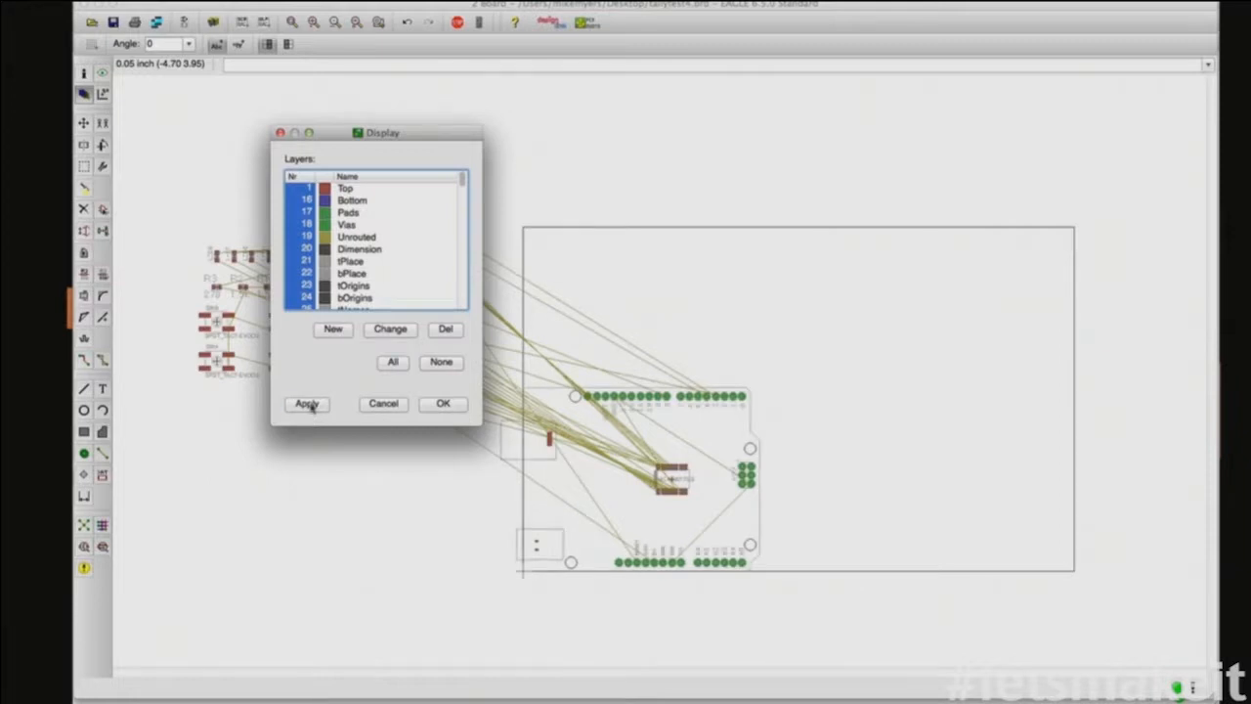
Step: Hide the Unrouted layer and review the rest of the layer list
{"action": "left_click", "coordinate": [305, 238]}
{"action": "left_click", "coordinate": [311, 406]}
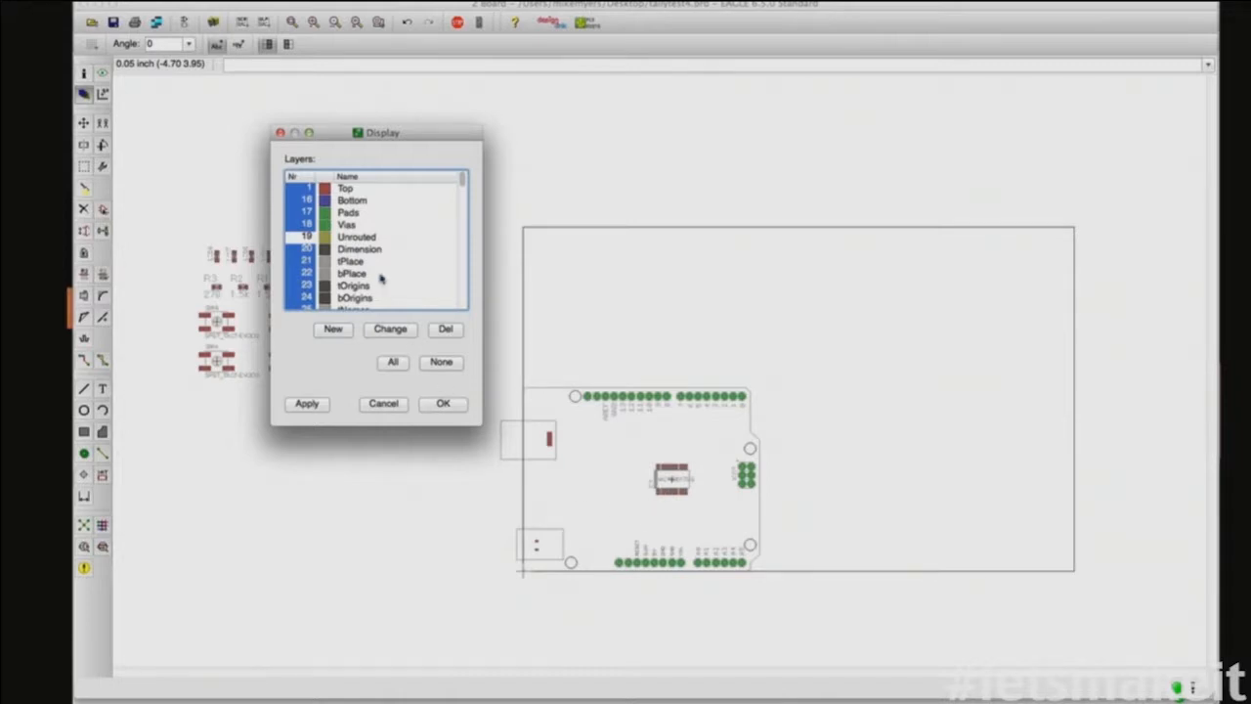
{"action": "scroll", "coordinate": [380, 277], "scroll_direction": "down", "scroll_amount": 3}
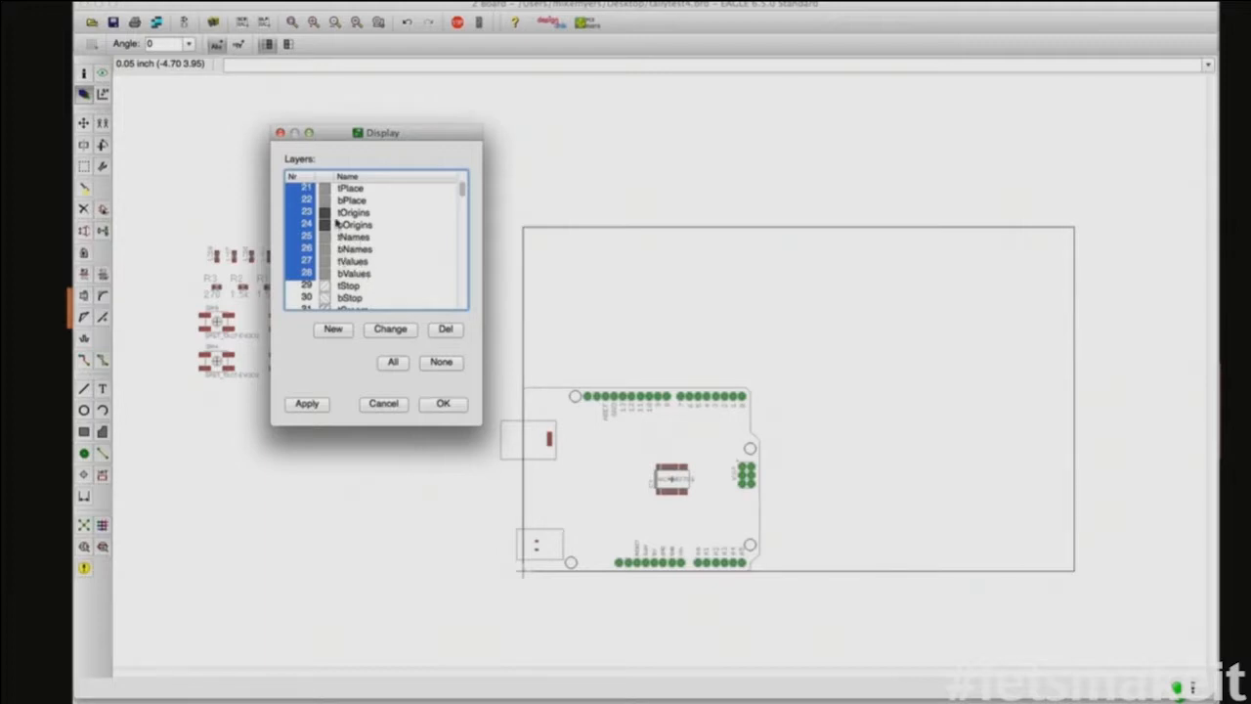
{"action": "scroll", "coordinate": [332, 247], "scroll_direction": "down", "scroll_amount": 4}
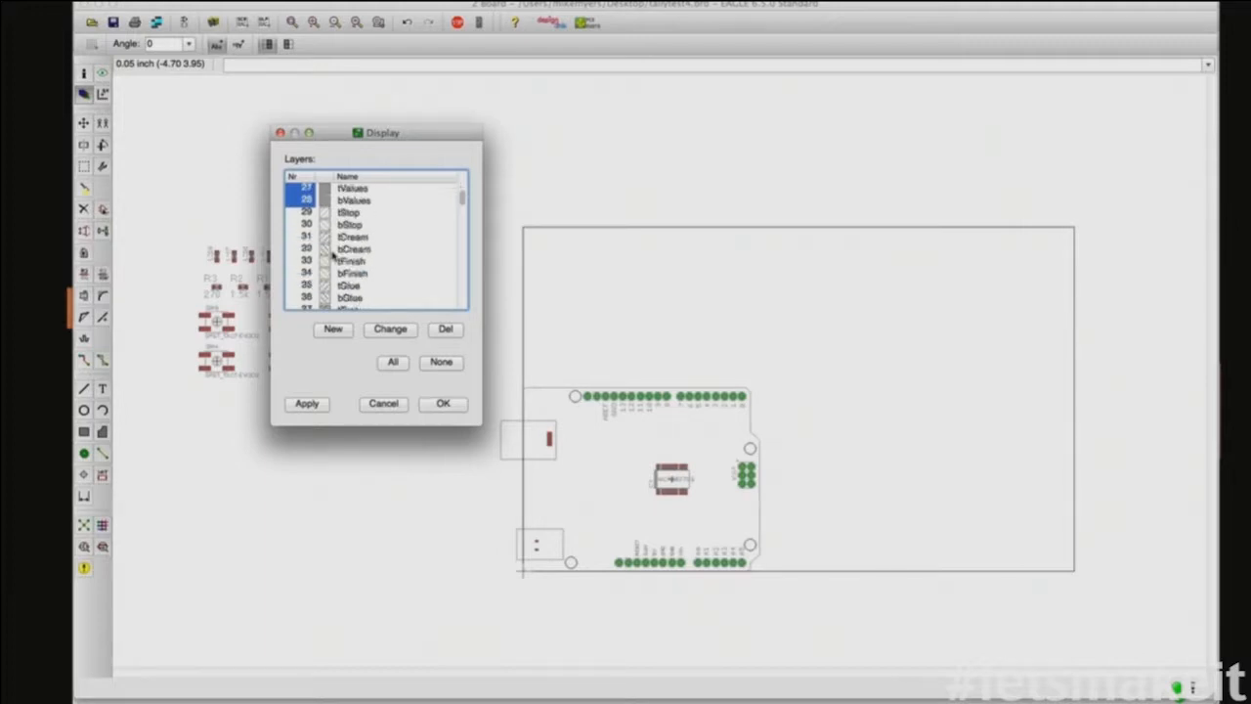
{"action": "scroll", "coordinate": [332, 254], "scroll_direction": "down", "scroll_amount": 2}
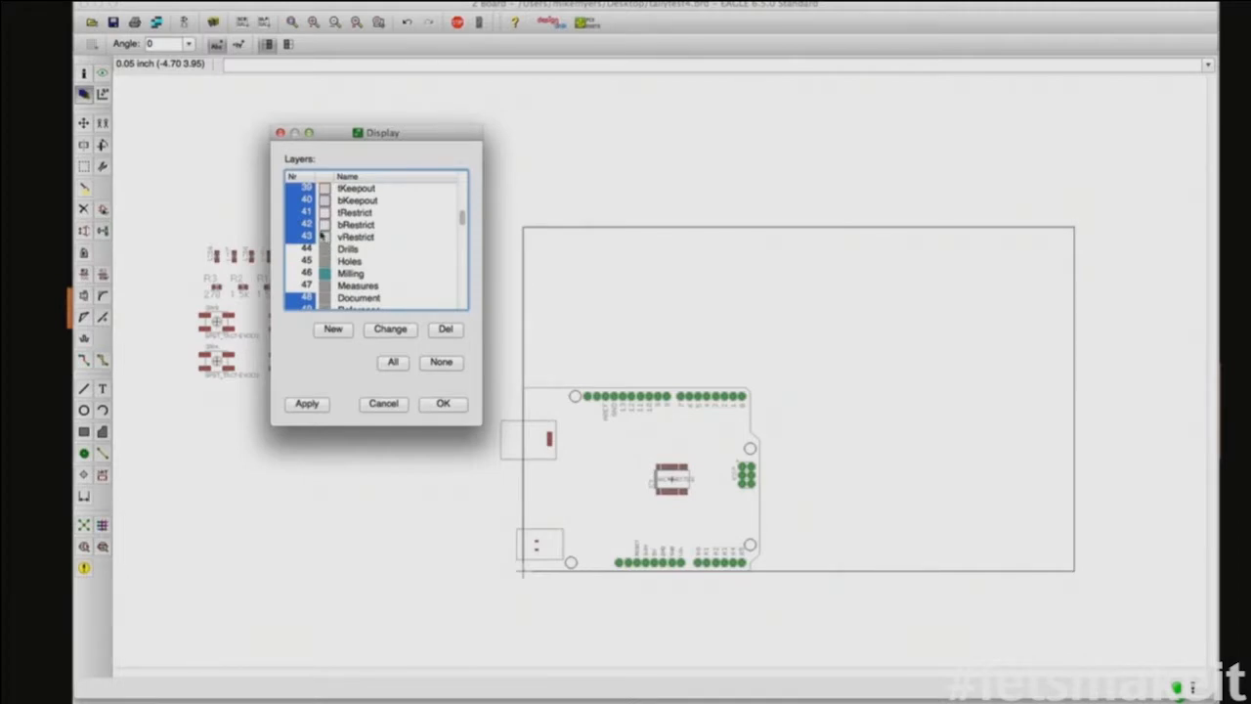
{"action": "scroll", "coordinate": [374, 254], "scroll_direction": "down", "scroll_amount": 1}
{"action": "scroll", "coordinate": [375, 254], "scroll_direction": "down", "scroll_amount": 2}
{"action": "scroll", "coordinate": [374, 254], "scroll_direction": "down", "scroll_amount": 1}
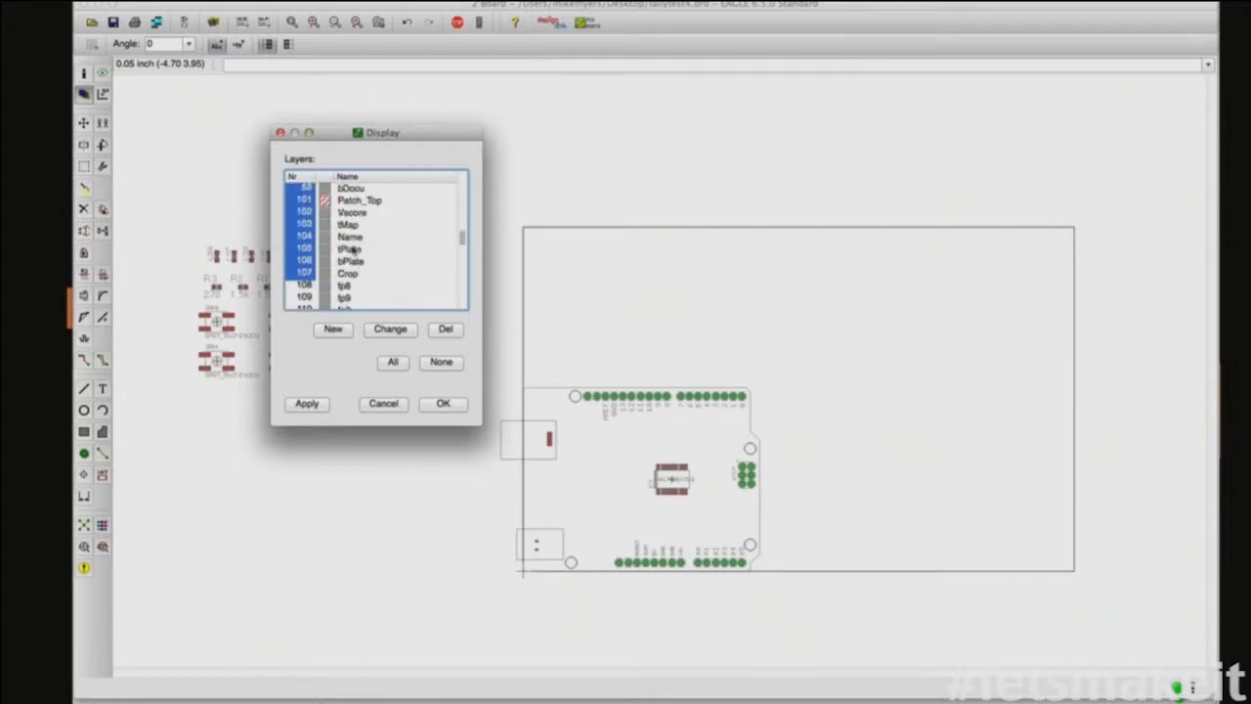
{"action": "scroll", "coordinate": [341, 253], "scroll_direction": "up", "scroll_amount": 4}
{"action": "scroll", "coordinate": [341, 252], "scroll_direction": "up", "scroll_amount": 10}
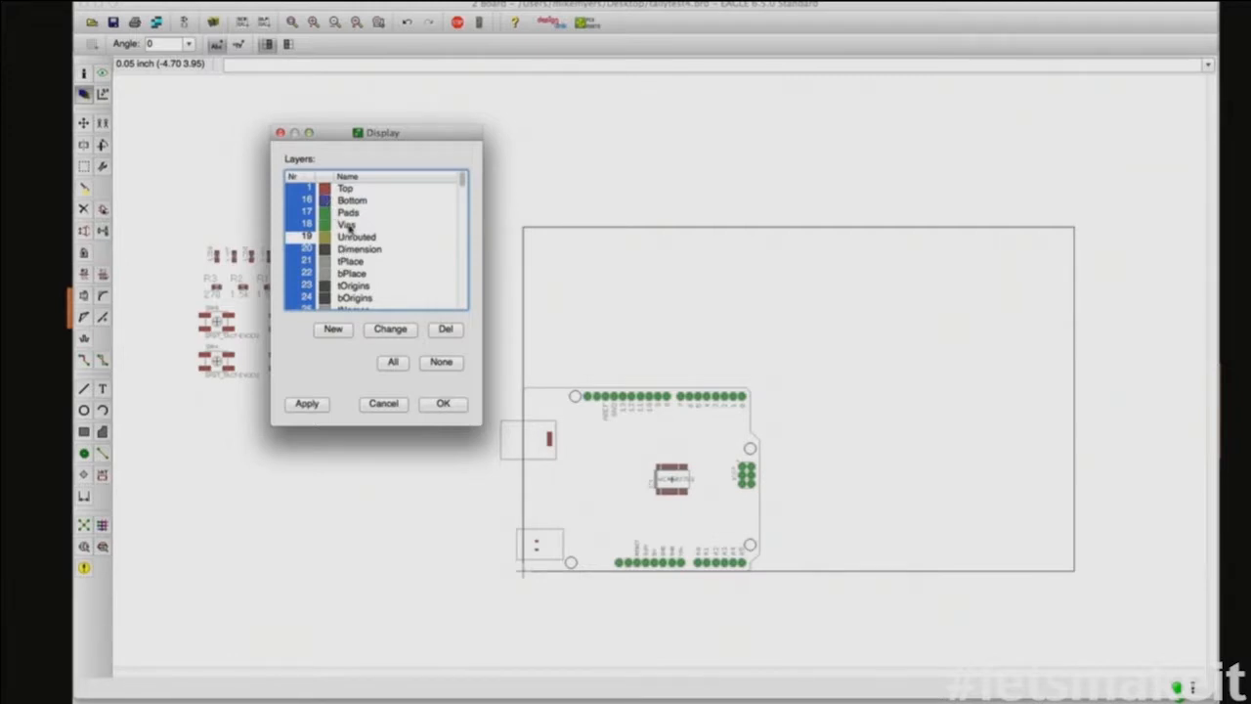
{"action": "left_click", "coordinate": [443, 403]}
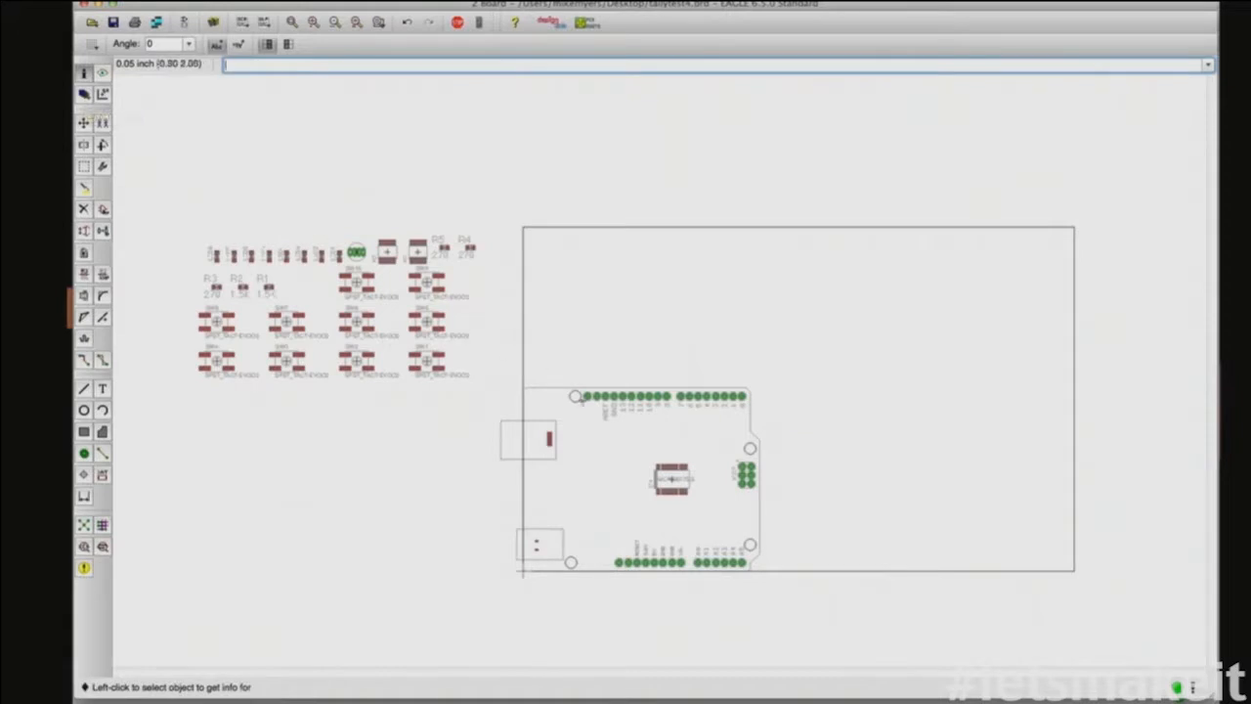
Step: Mirror chip IC1 to the bottom side of the board
{"action": "left_click", "coordinate": [671, 479]}
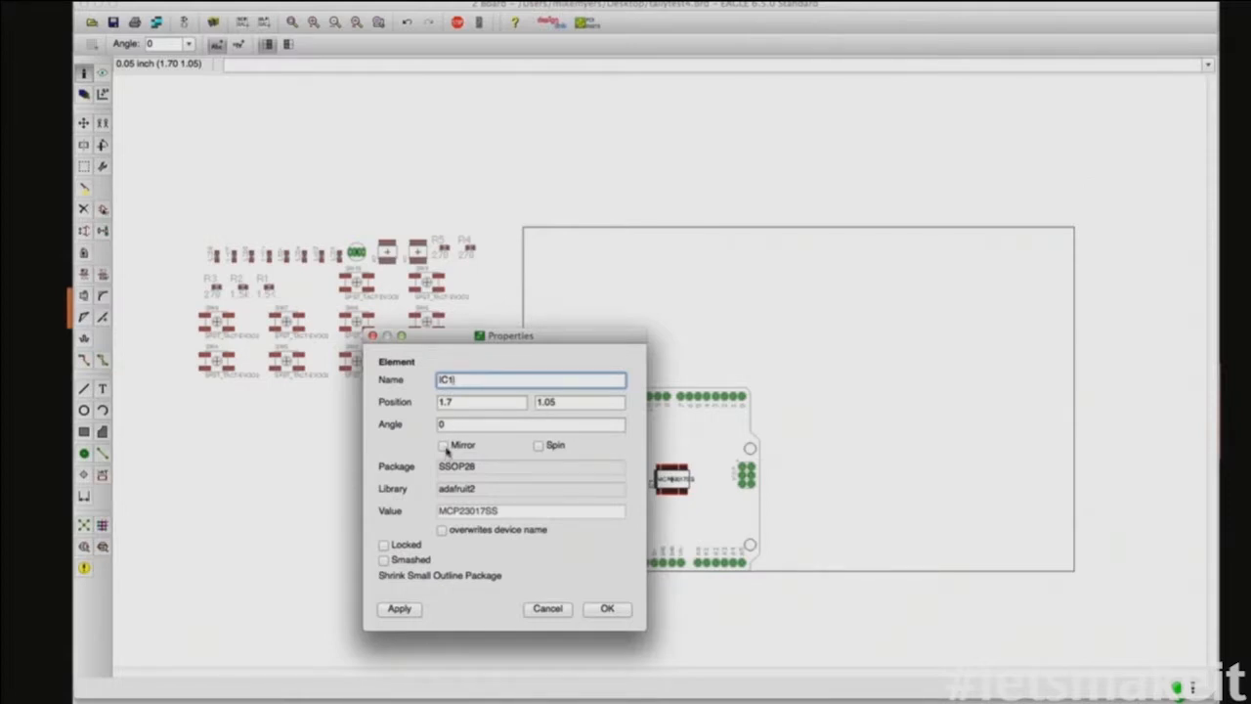
{"action": "left_click", "coordinate": [444, 446]}
{"action": "left_click", "coordinate": [608, 609]}
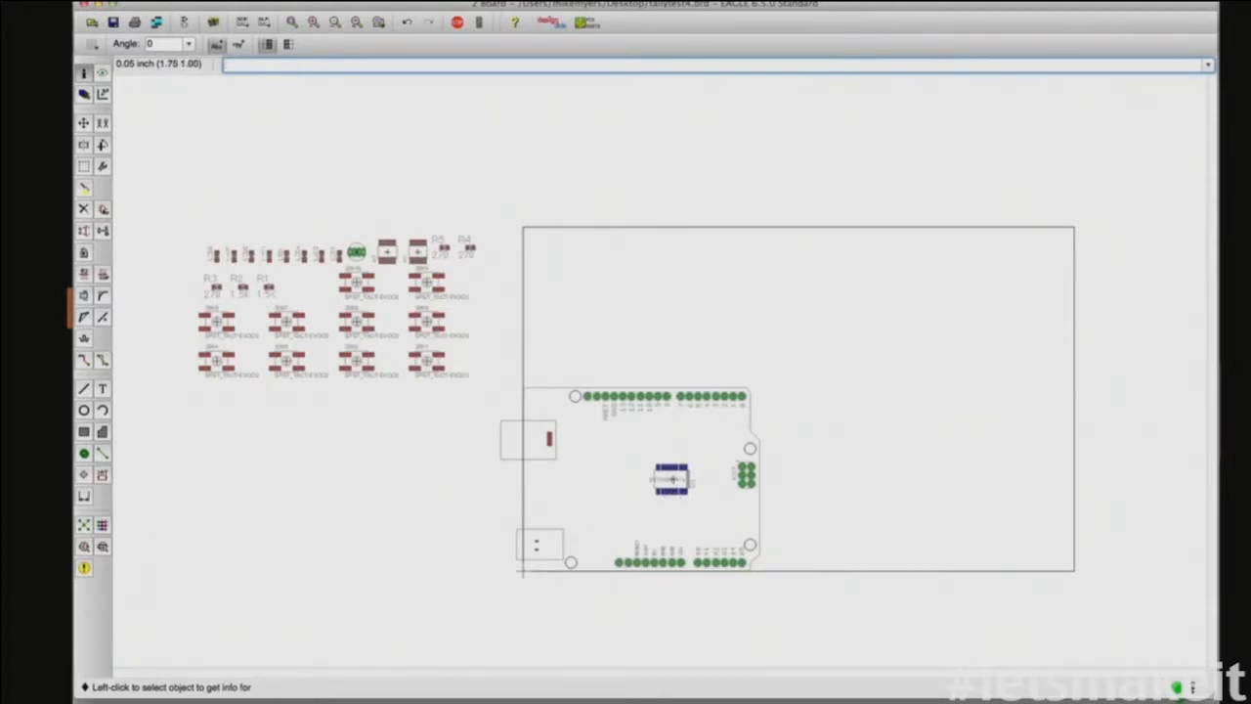
{"action": "scroll", "coordinate": [671, 477], "scroll_direction": "up", "scroll_amount": 6}
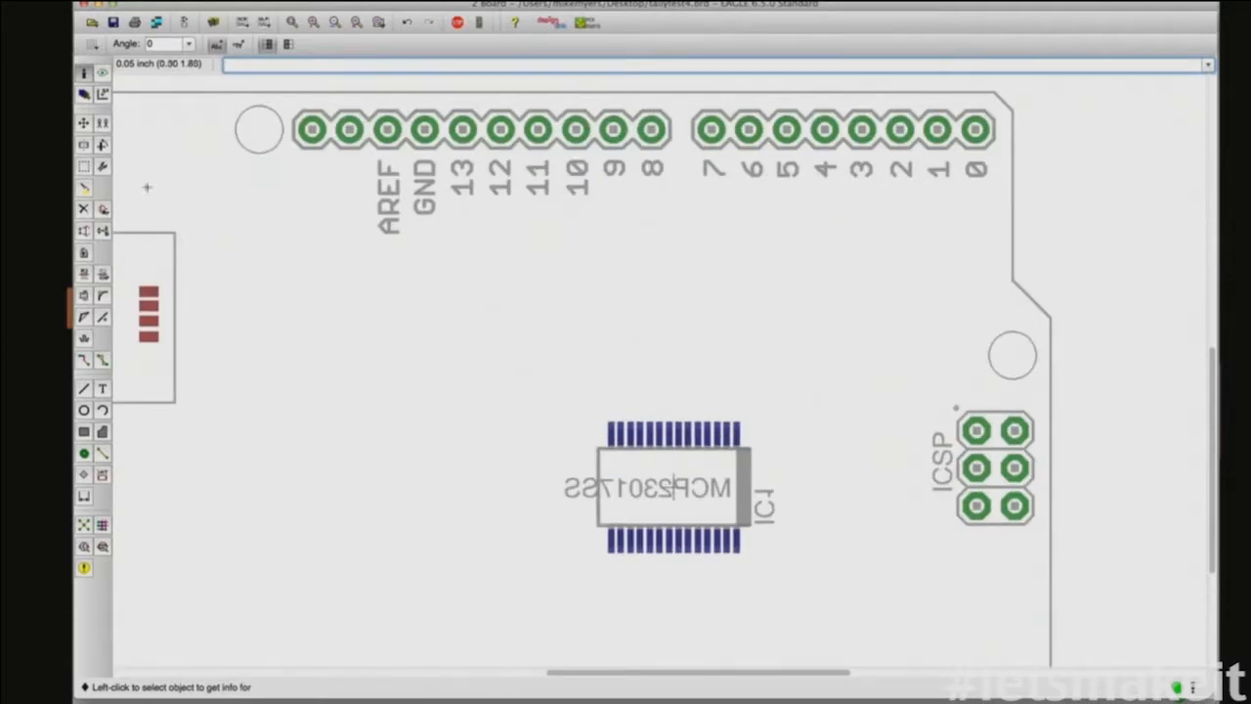
{"action": "left_click", "coordinate": [84, 93]}
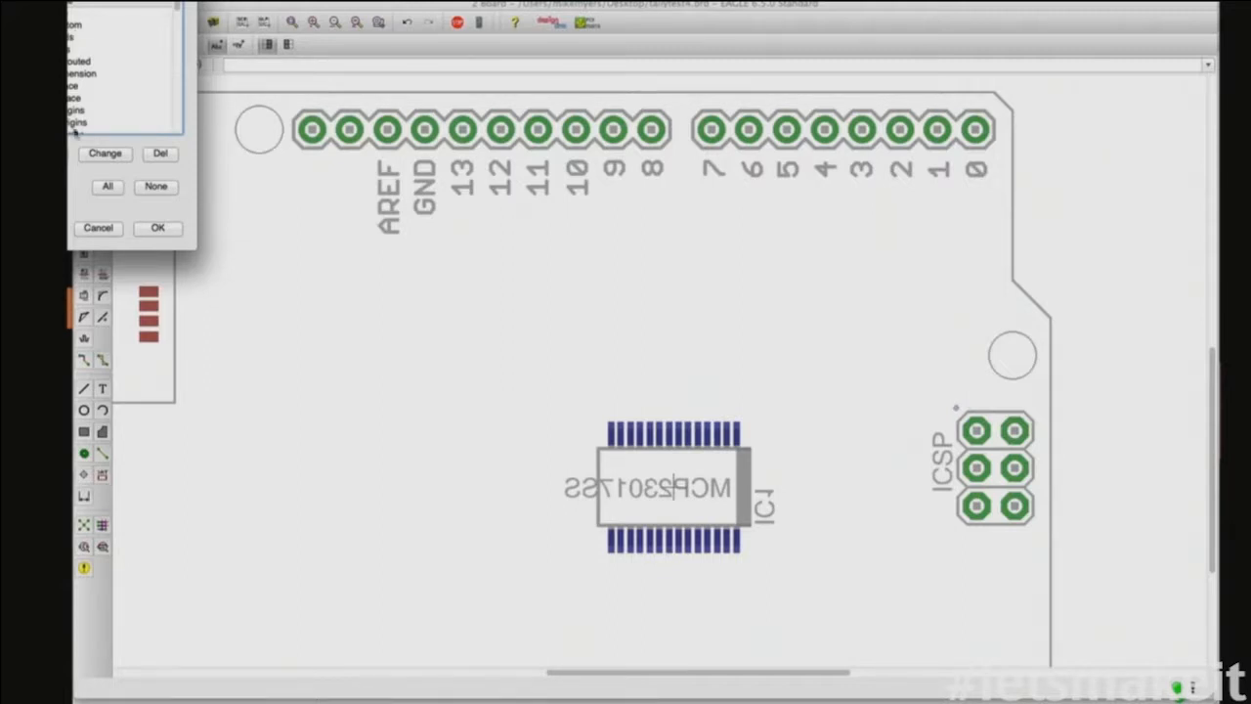
{"action": "left_click", "coordinate": [98, 227]}
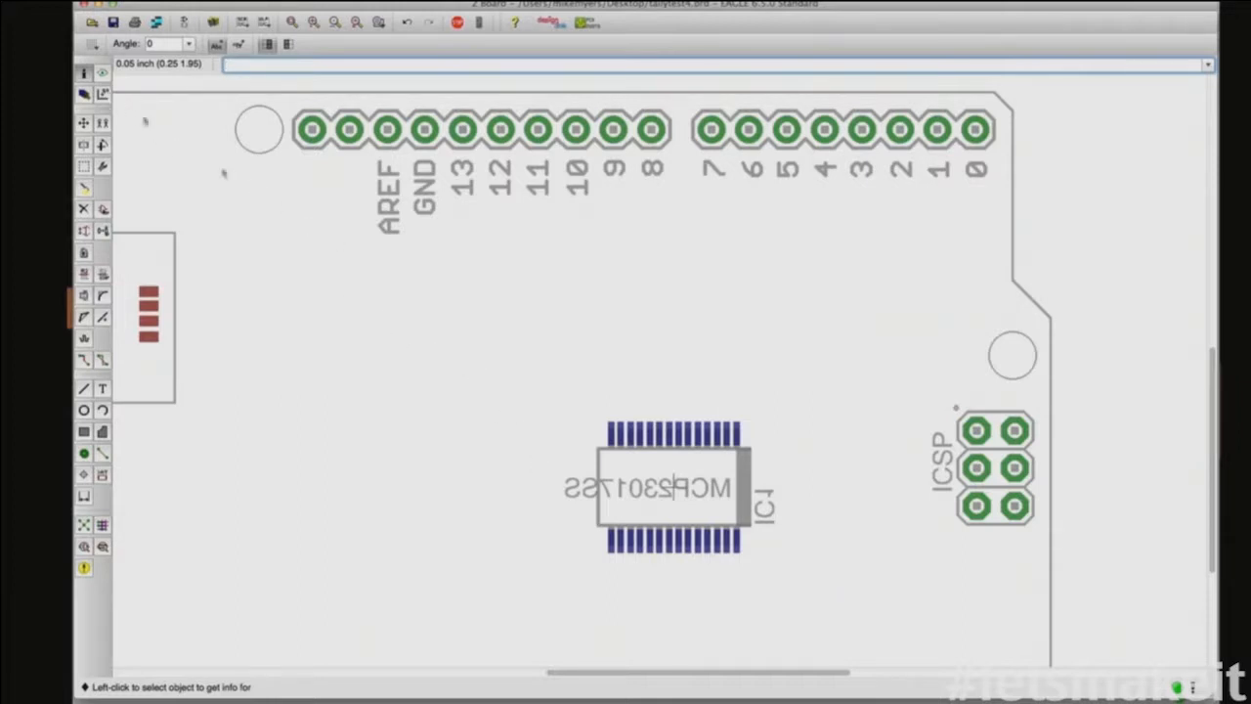
Step: Turn off mirroring for chip IC1 to return it to the top side
{"action": "left_click", "coordinate": [673, 495]}
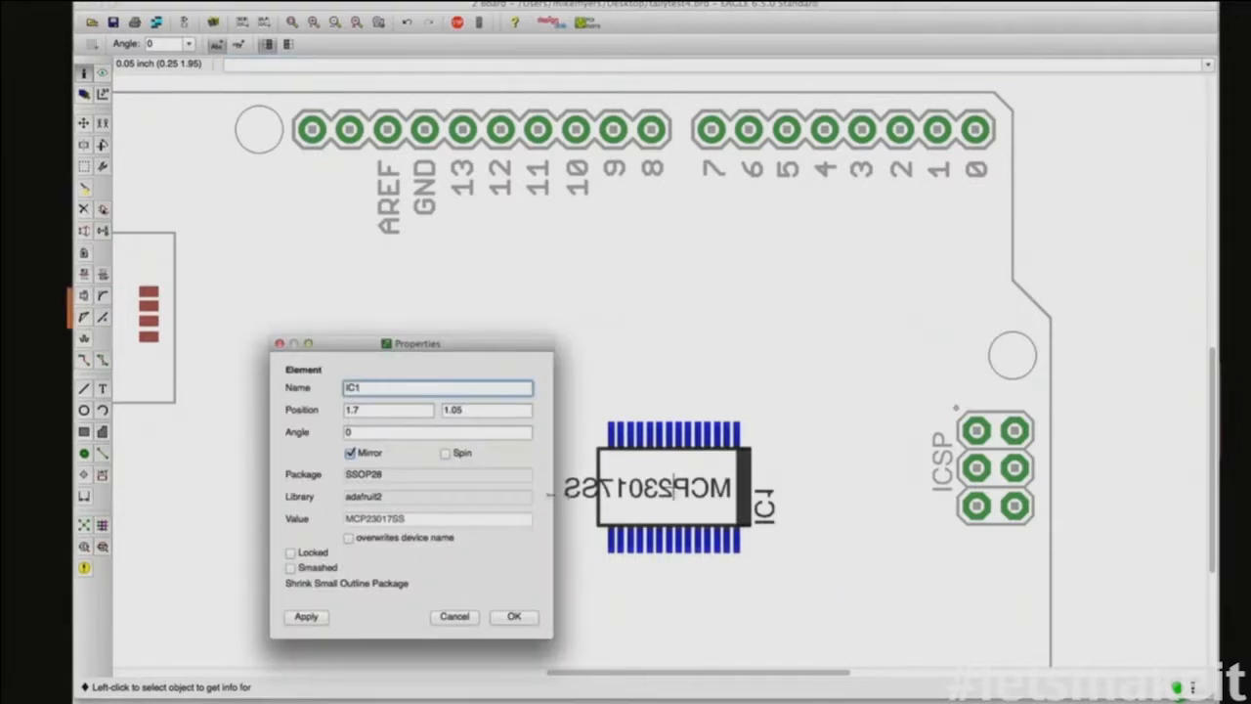
{"action": "left_click", "coordinate": [352, 455]}
{"action": "left_click", "coordinate": [514, 616]}
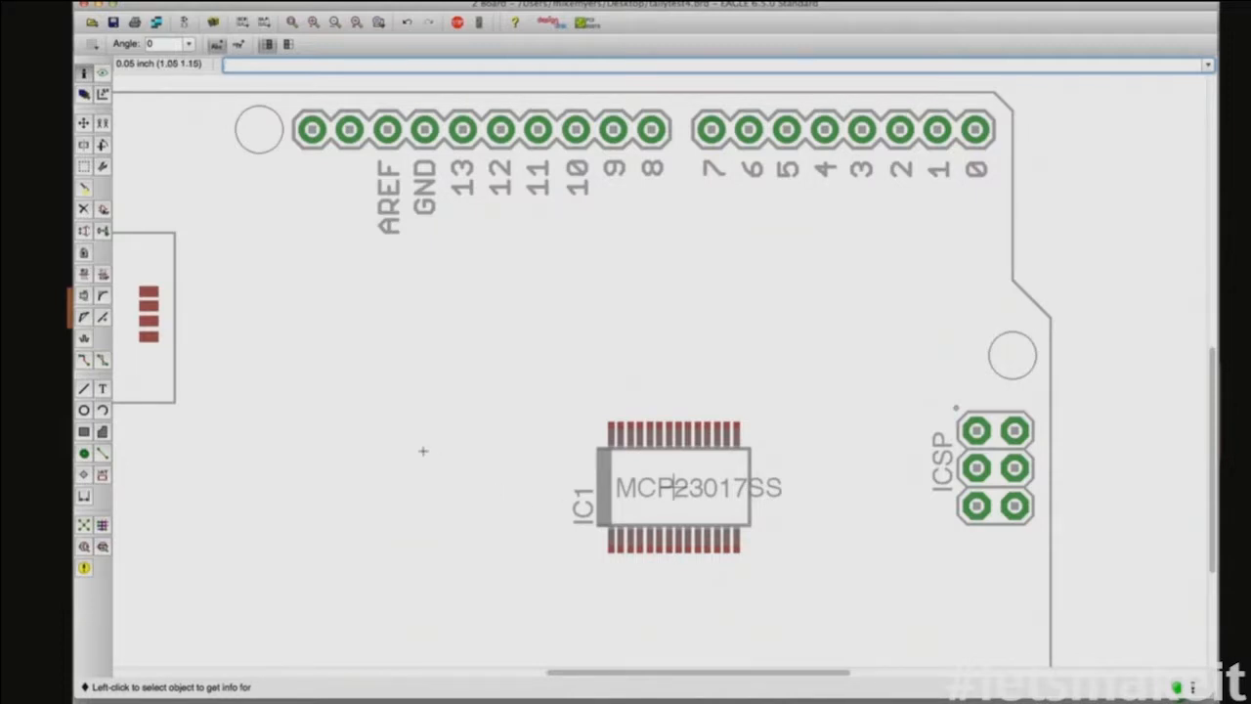
Step: Group the row of eight LEDs (LED1 to LED8) and move it inside the Arduino outline, between the digital header and chip IC1
{"action": "scroll", "coordinate": [423, 451], "scroll_direction": "down", "scroll_amount": 3}
{"action": "scroll", "coordinate": [423, 451], "scroll_direction": "down", "scroll_amount": 4}
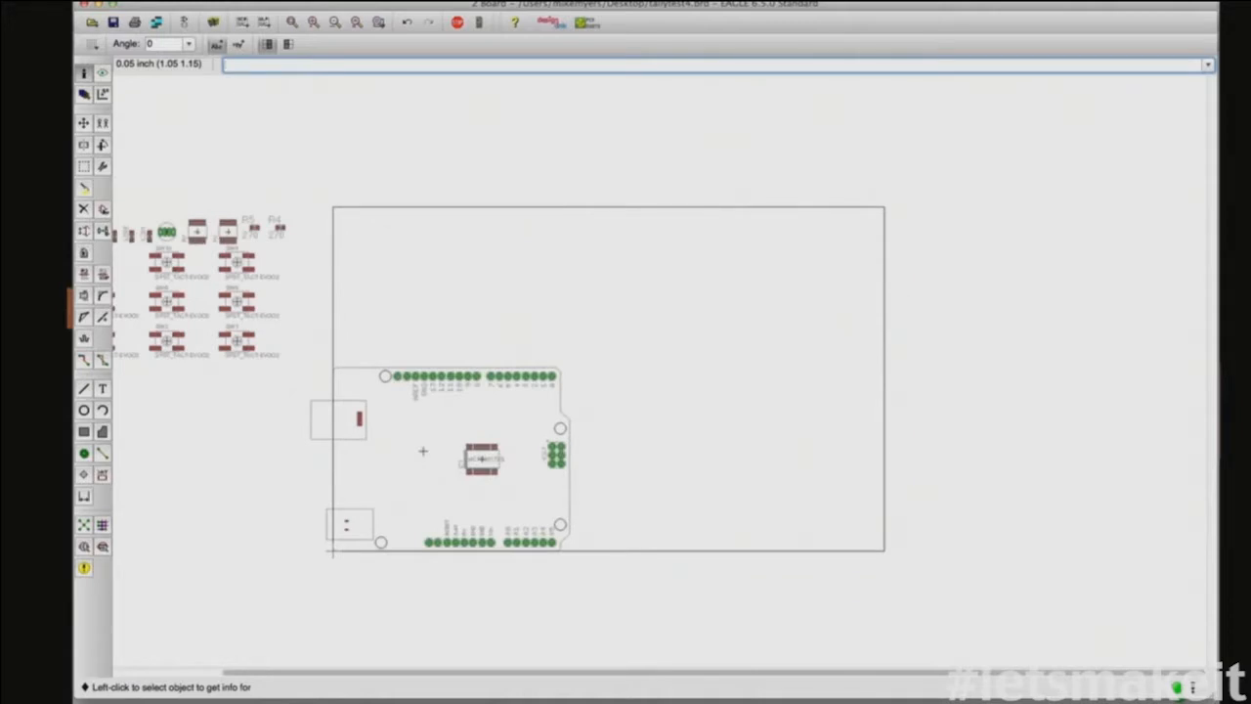
{"action": "scroll", "coordinate": [424, 450], "scroll_direction": "down", "scroll_amount": 1}
{"action": "scroll", "coordinate": [422, 451], "scroll_direction": "down", "scroll_amount": 1}
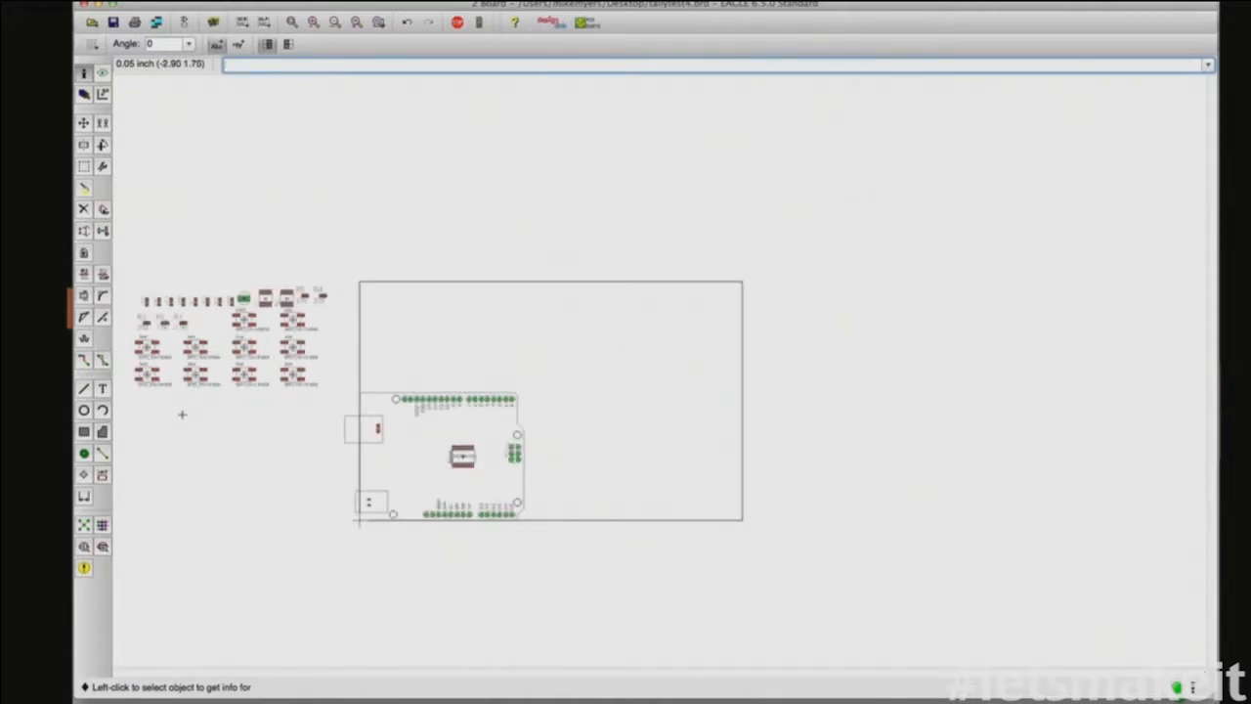
{"action": "left_click", "coordinate": [84, 123]}
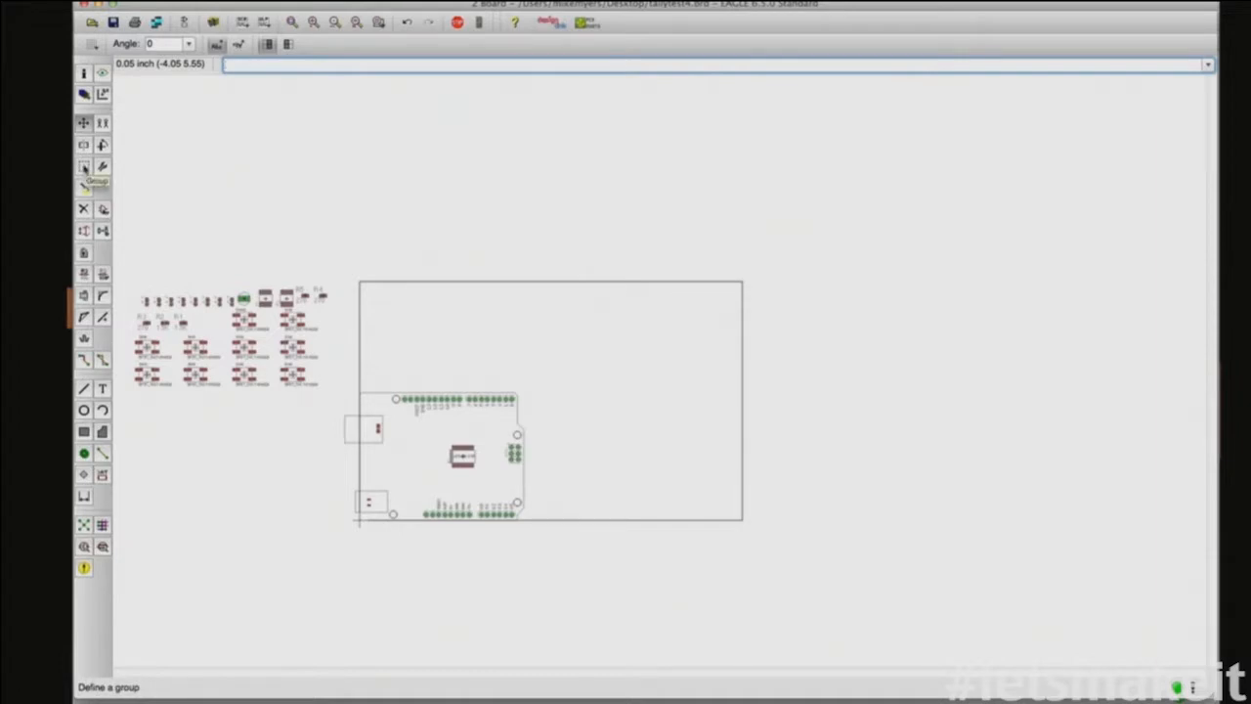
{"action": "left_click", "coordinate": [84, 168]}
{"action": "left_click_drag", "start_coordinate": [127, 284], "coordinate": [236, 311]}
{"action": "key", "text": "F7"}
{"action": "right_click", "coordinate": [219, 303]}
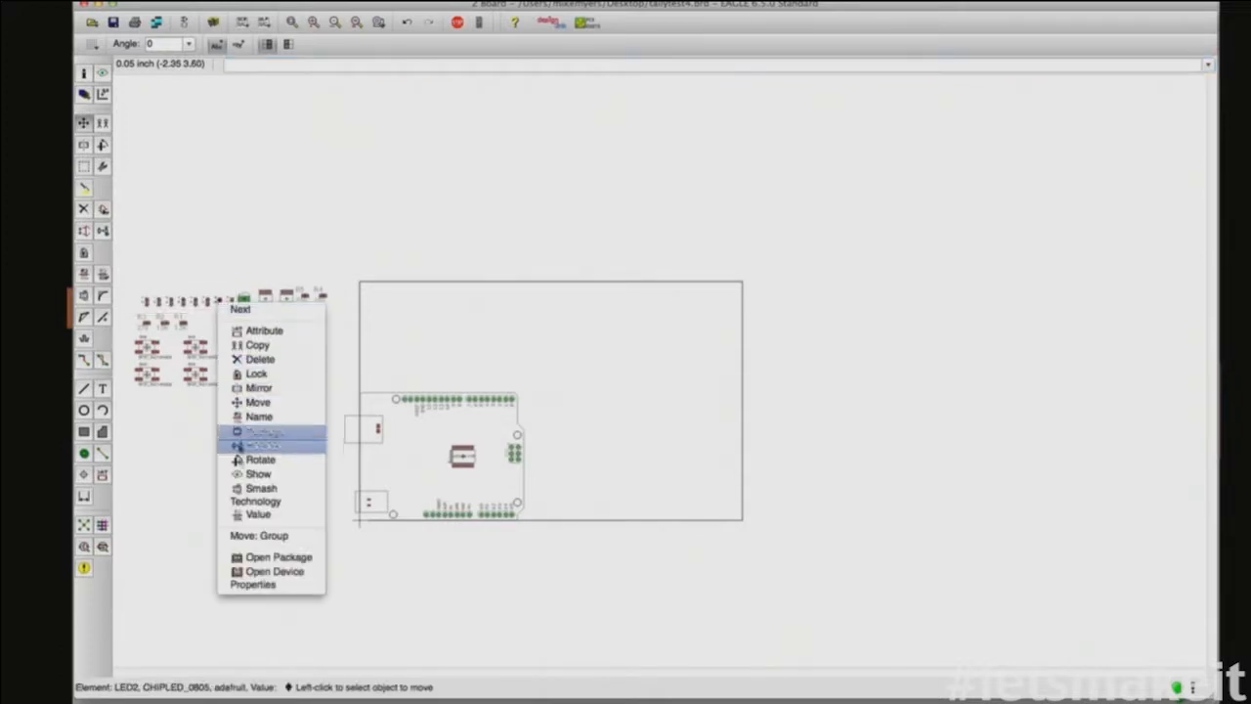
{"action": "left_click", "coordinate": [259, 535]}
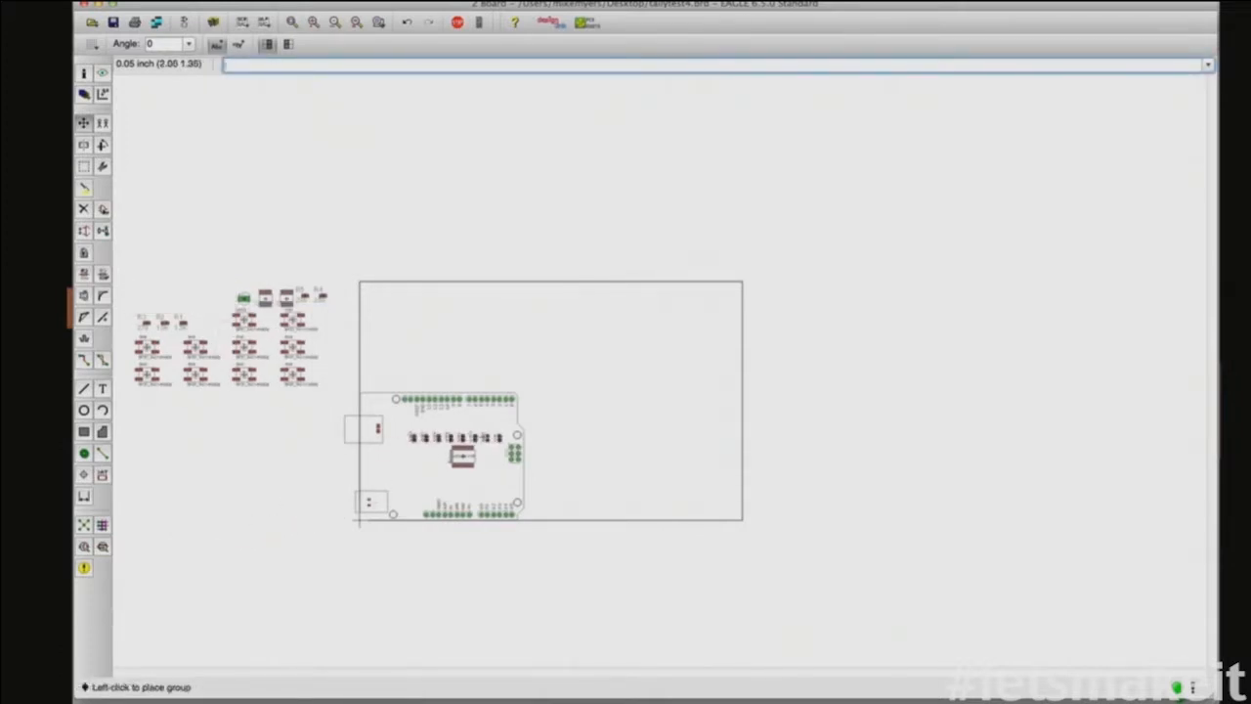
{"action": "left_click", "coordinate": [482, 425]}
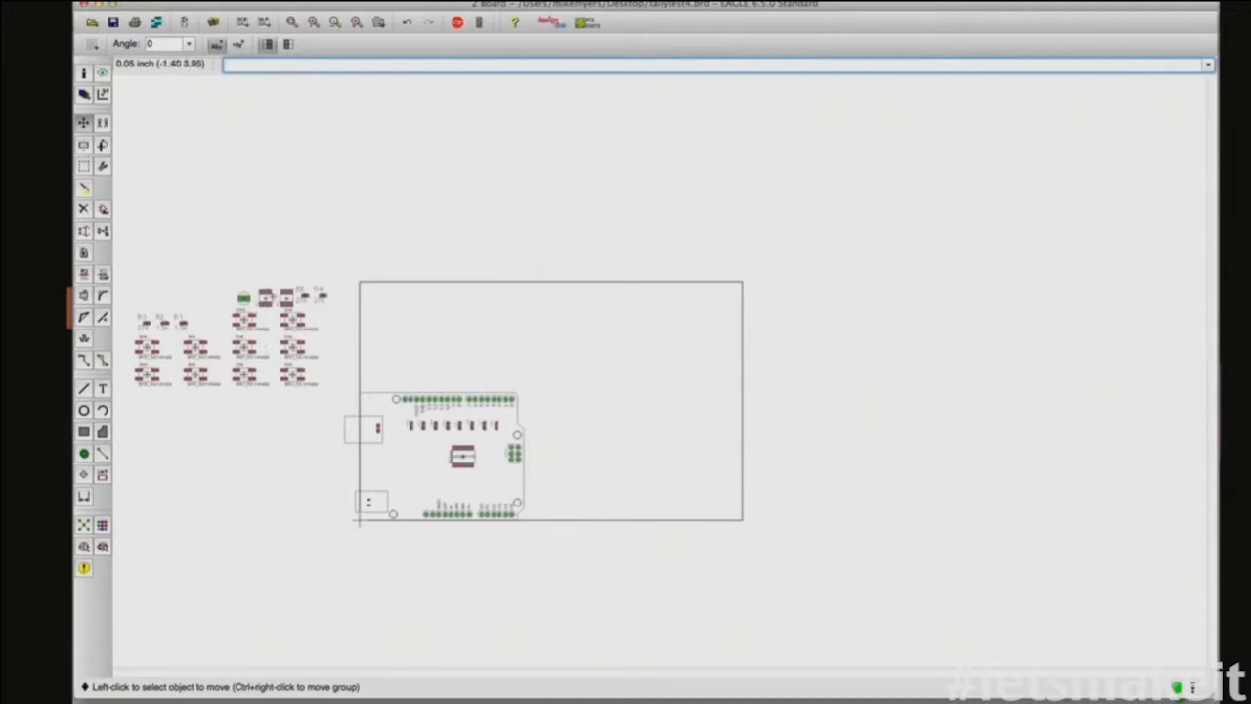
Step: Place resistor networks R7 and R6 one above the other beside chip IC1, on the USB connector side
{"action": "left_click", "coordinate": [265, 297]}
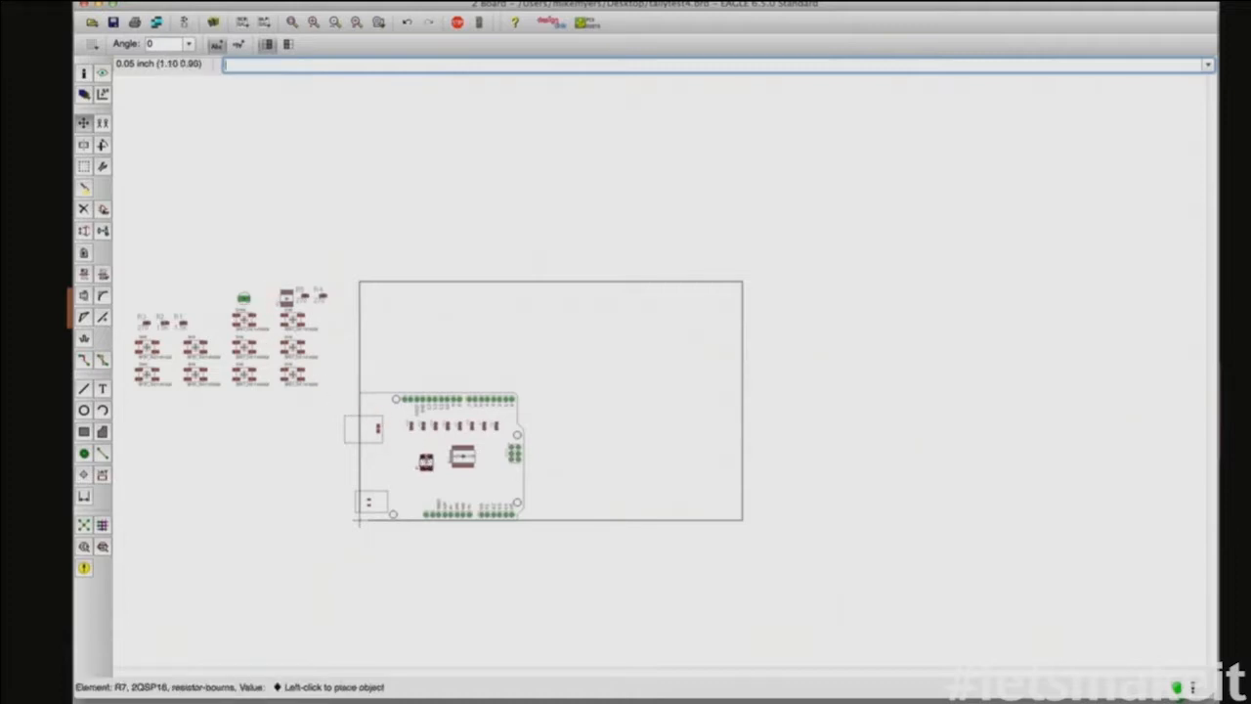
{"action": "left_click", "coordinate": [422, 446]}
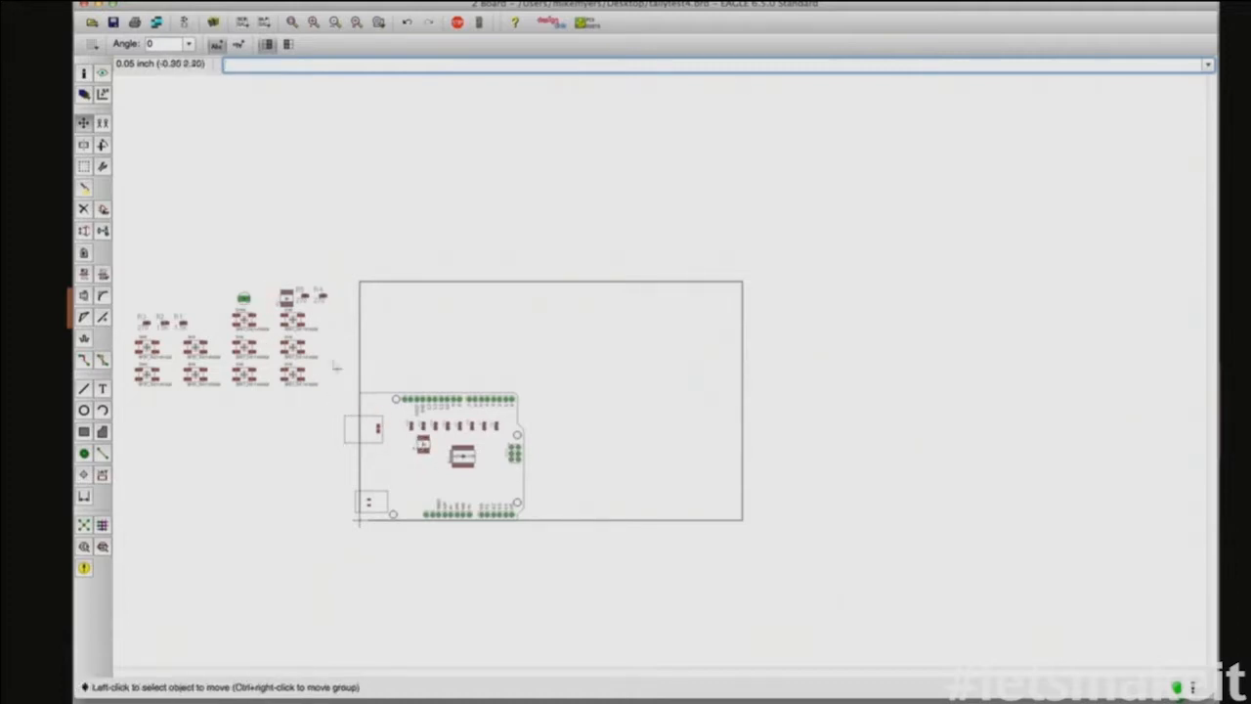
{"action": "left_click", "coordinate": [286, 298]}
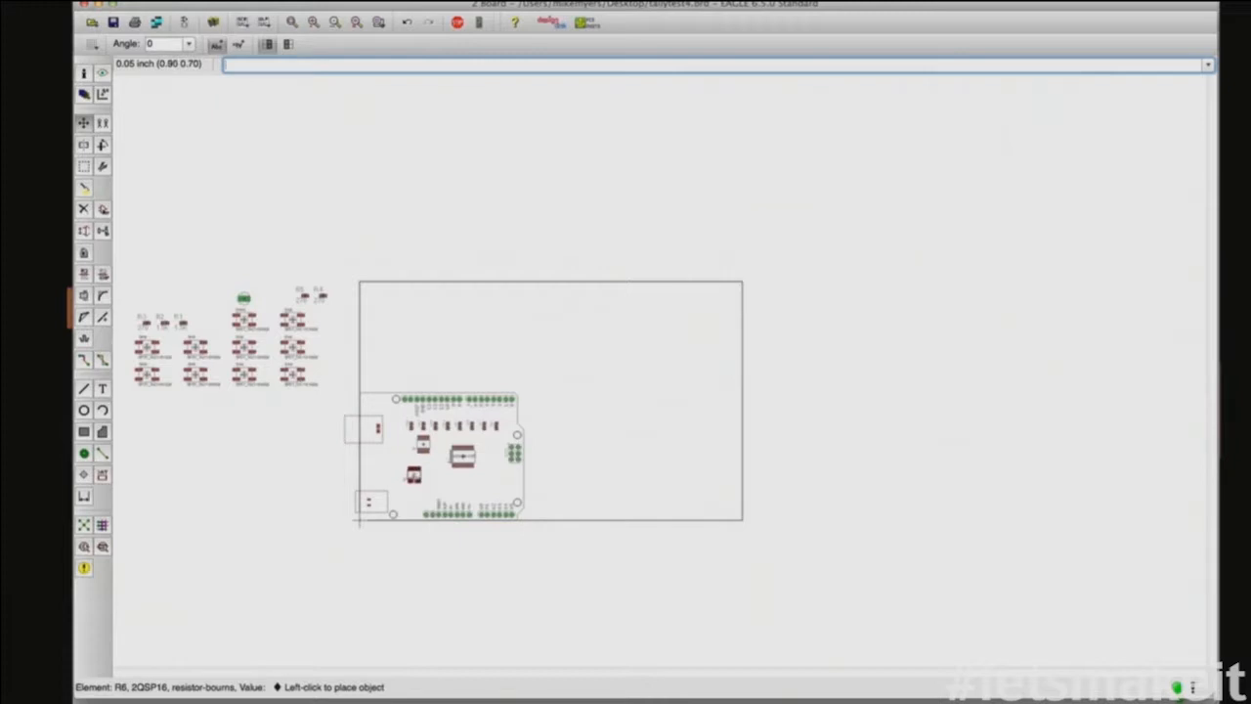
{"action": "left_click", "coordinate": [422, 473]}
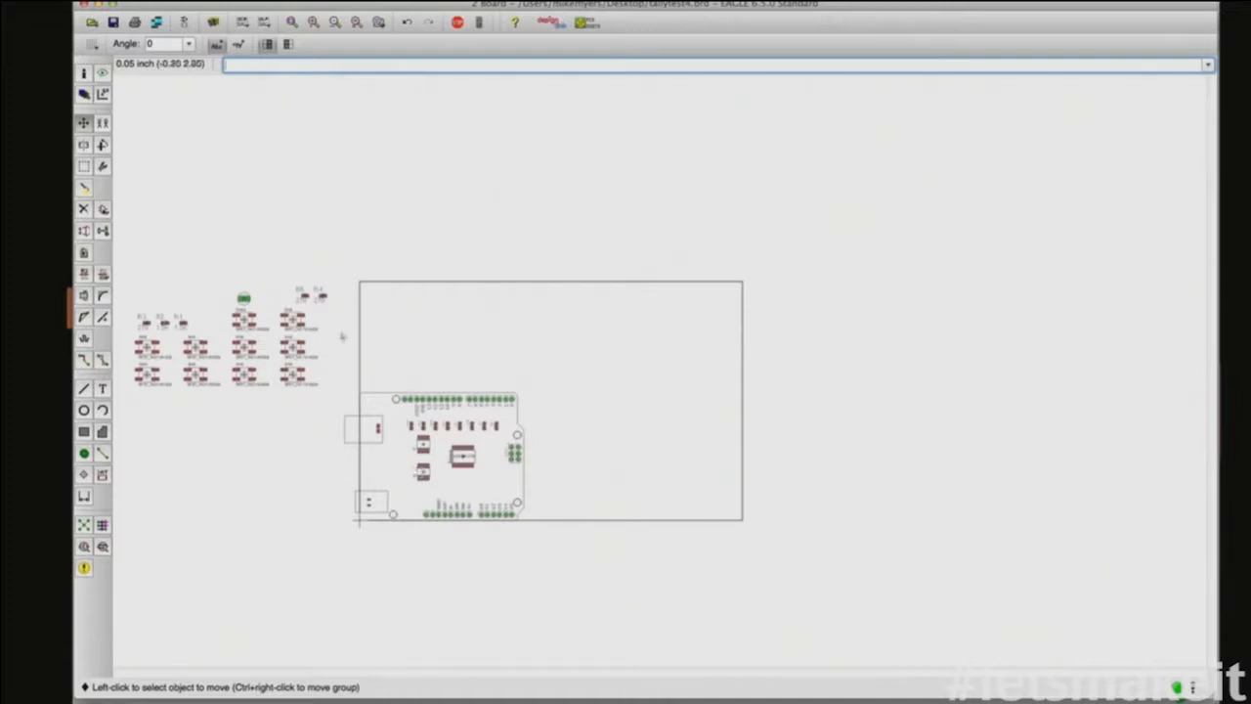
Step: Check the schematic, then group switches SW1 to SW8 and move them as a block inside the board, beside the Arduino's ICSP end
{"action": "left_click", "coordinate": [182, 23]}
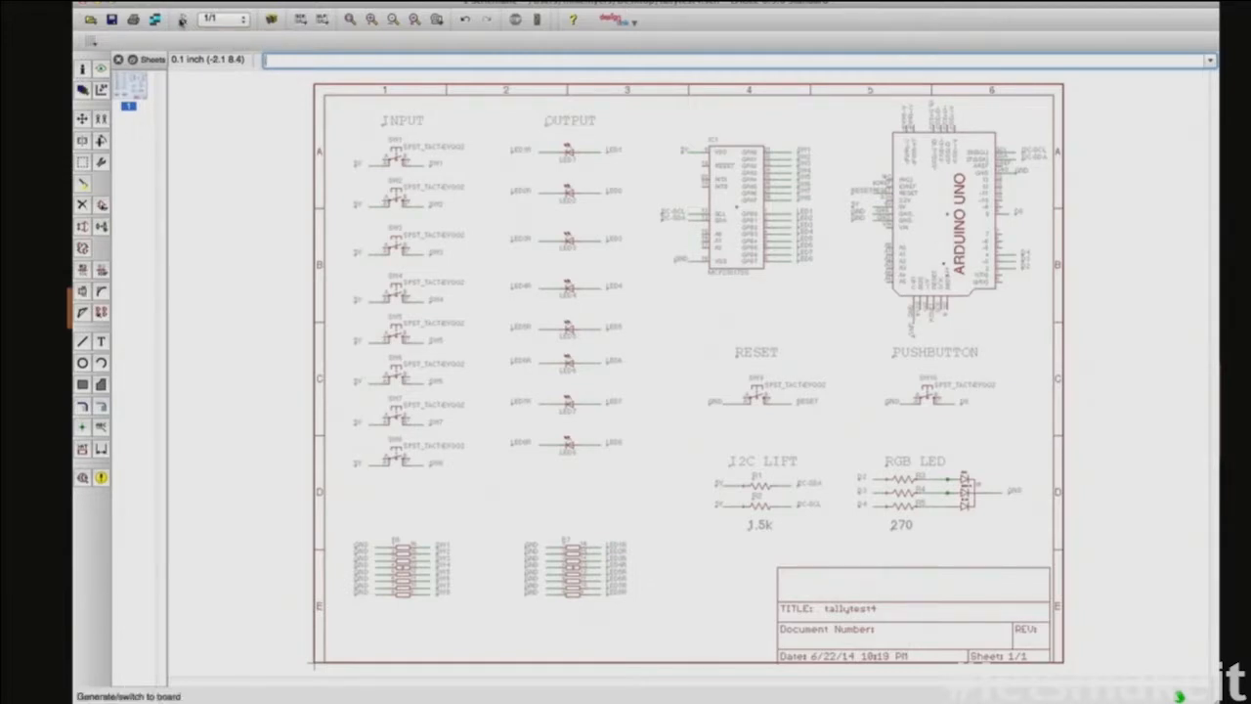
{"action": "left_click", "coordinate": [180, 20]}
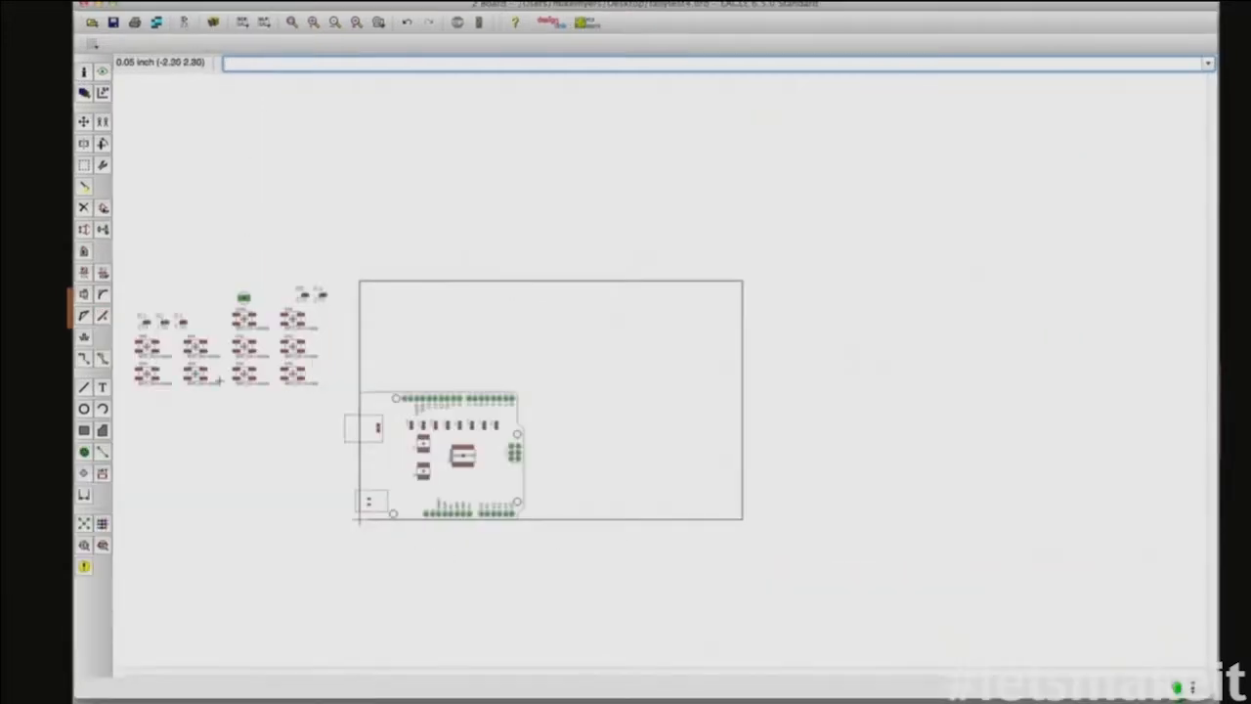
{"action": "scroll", "coordinate": [218, 381], "scroll_direction": "up", "scroll_amount": 3}
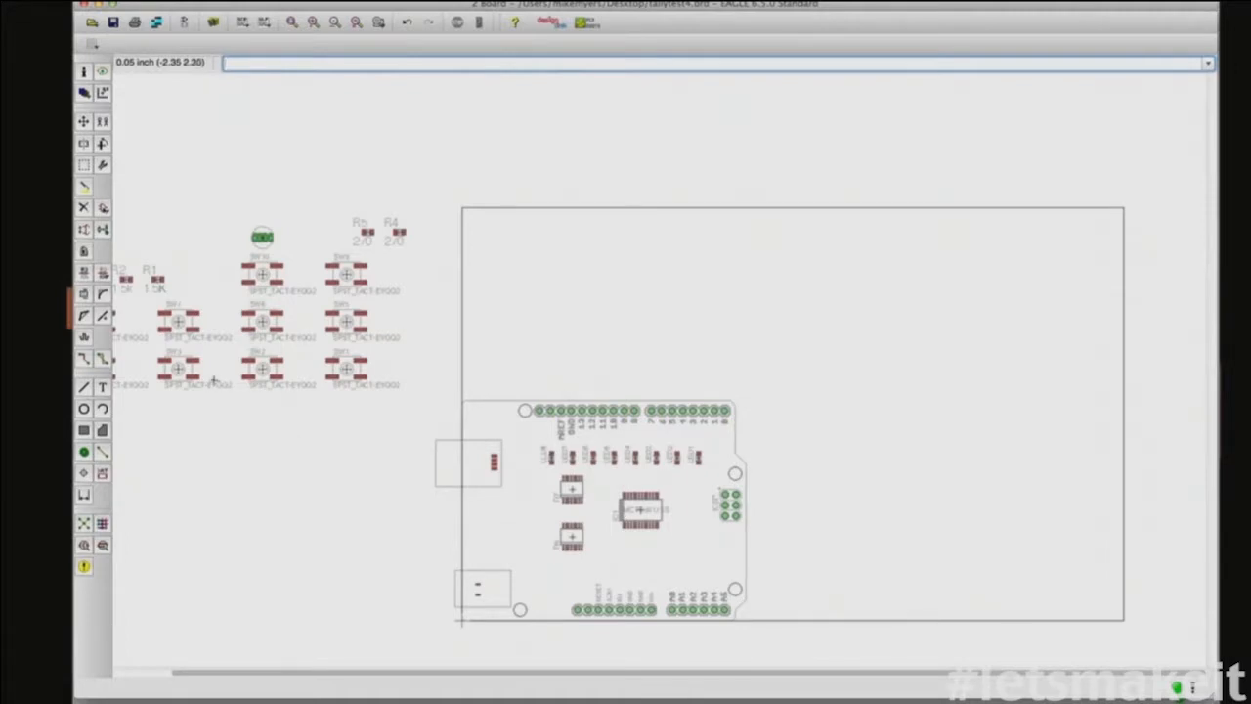
{"action": "scroll", "coordinate": [221, 373], "scroll_direction": "down", "scroll_amount": 1}
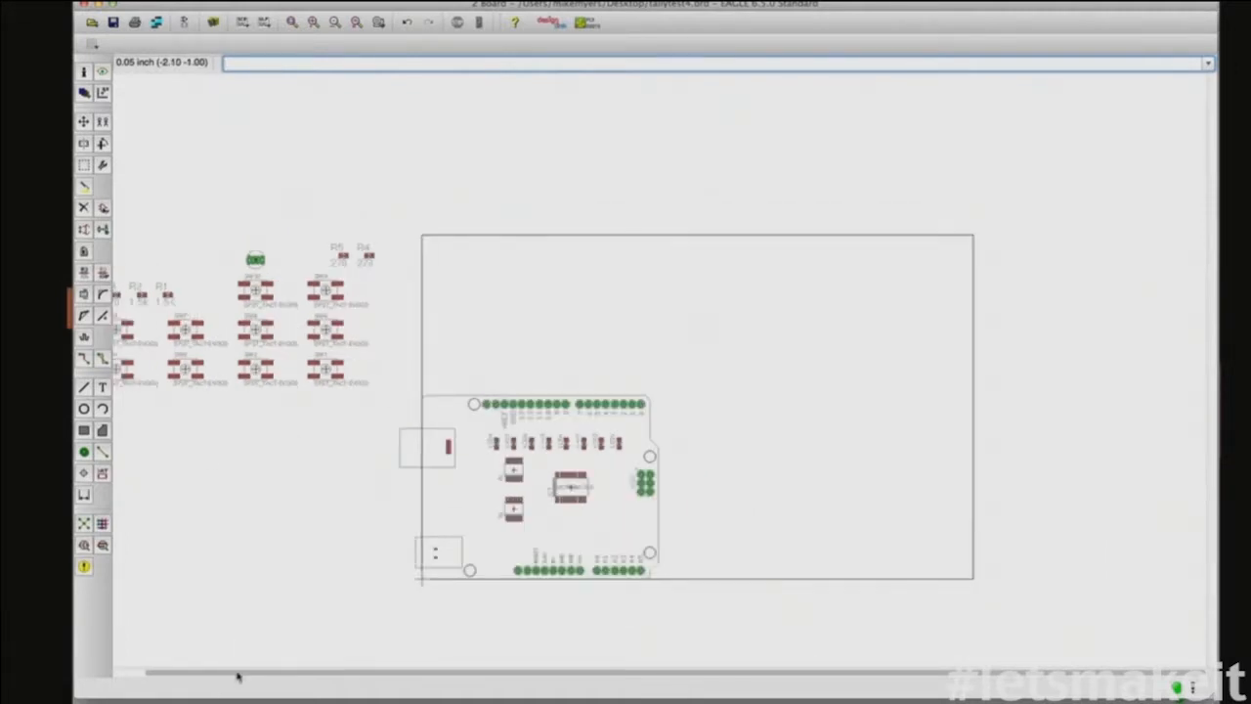
{"action": "left_click_drag", "start_coordinate": [236, 674], "coordinate": [201, 676]}
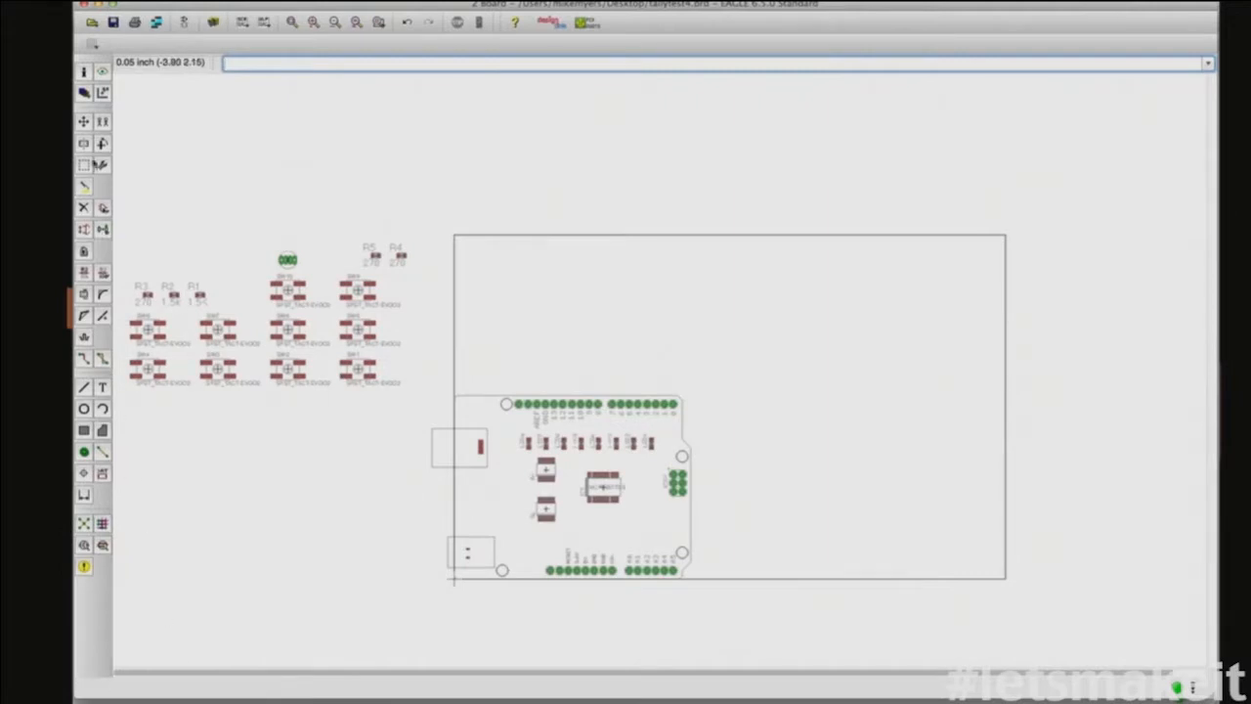
{"action": "left_click", "coordinate": [84, 166]}
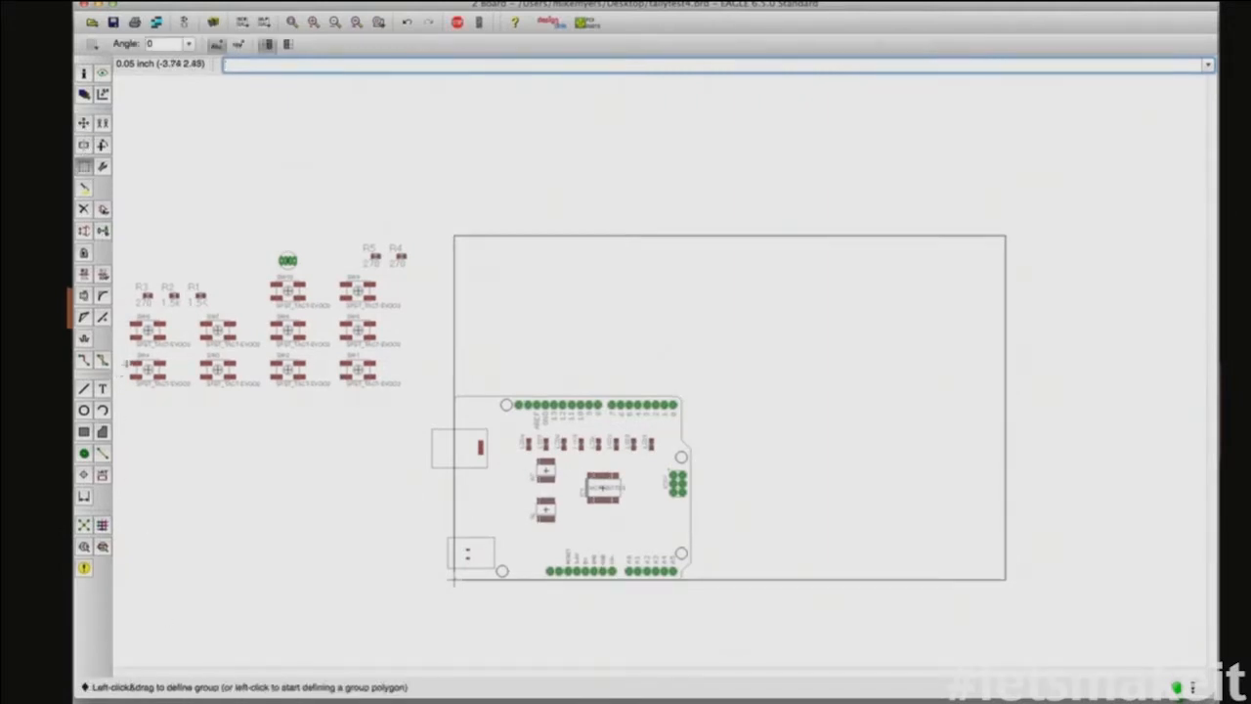
{"action": "left_click_drag", "start_coordinate": [123, 312], "coordinate": [425, 418]}
{"action": "key", "text": "F7"}
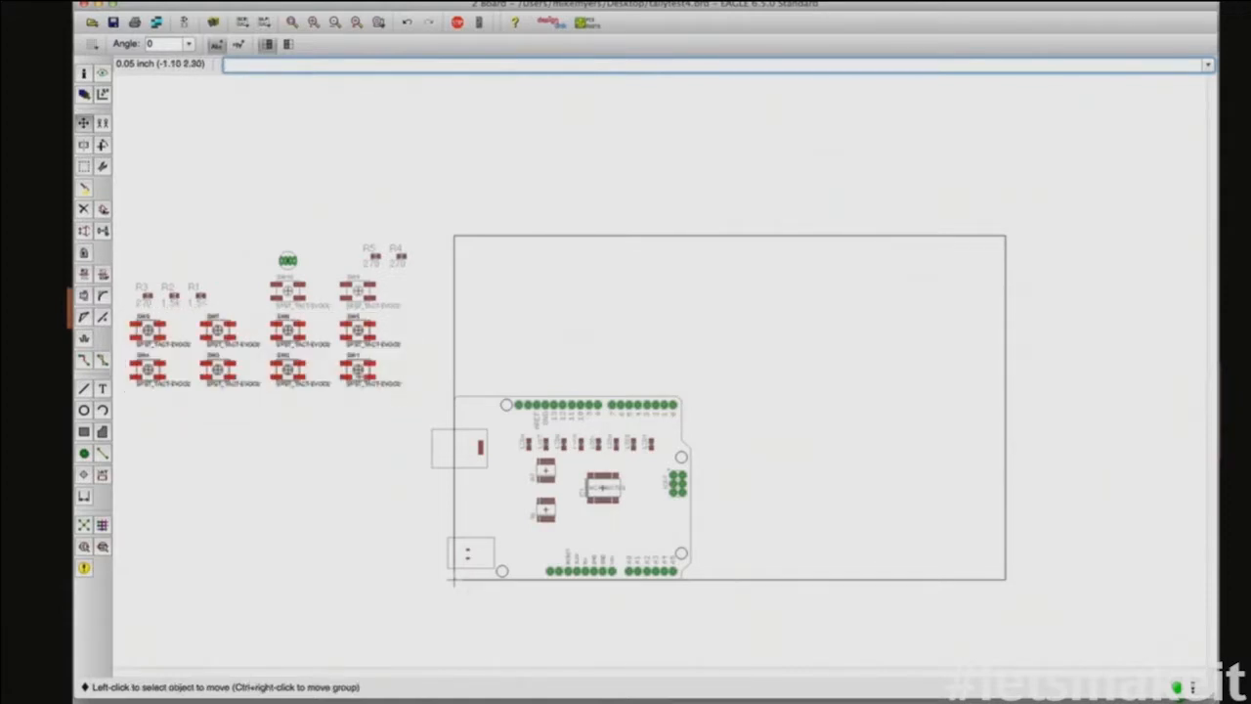
{"action": "right_click", "coordinate": [358, 376]}
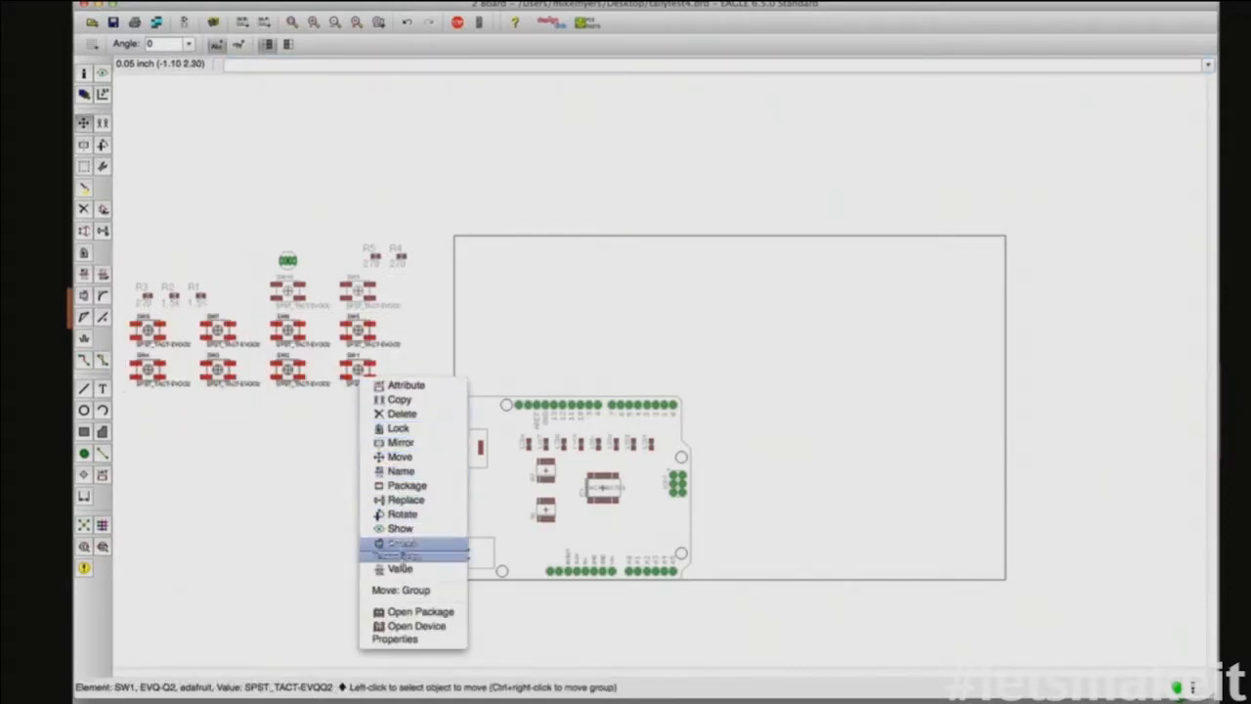
{"action": "left_click", "coordinate": [401, 589]}
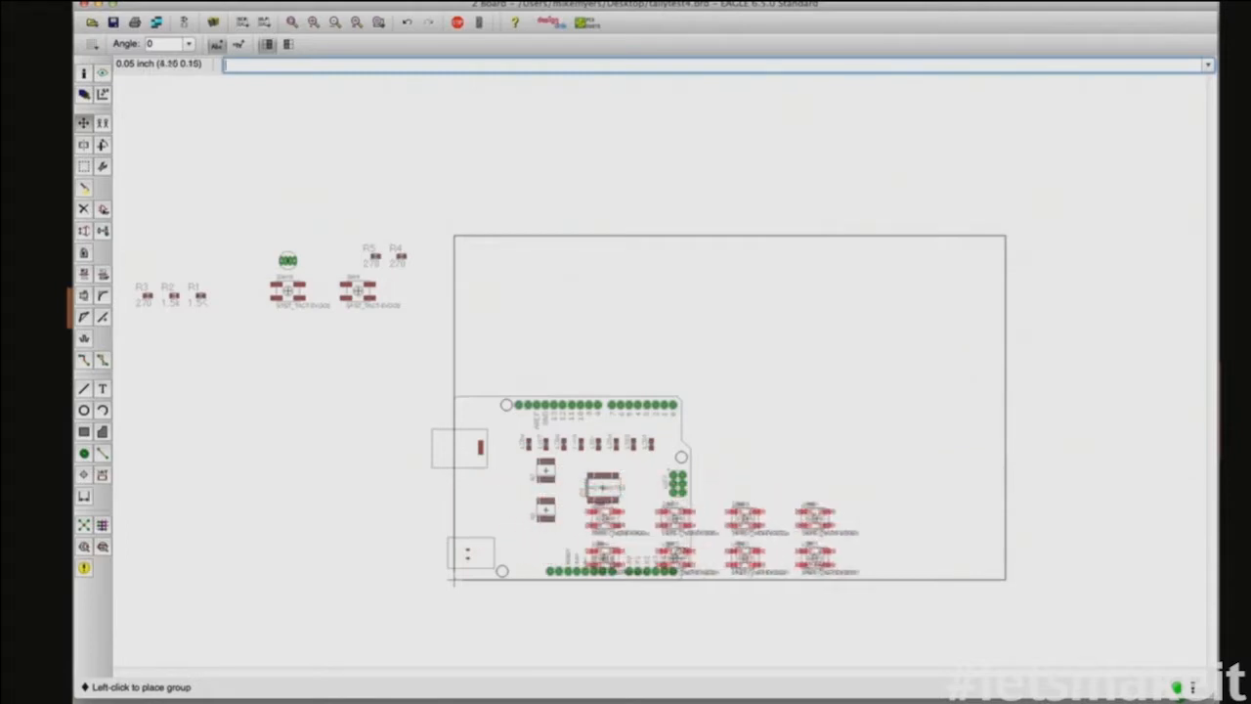
{"action": "left_click", "coordinate": [940, 521]}
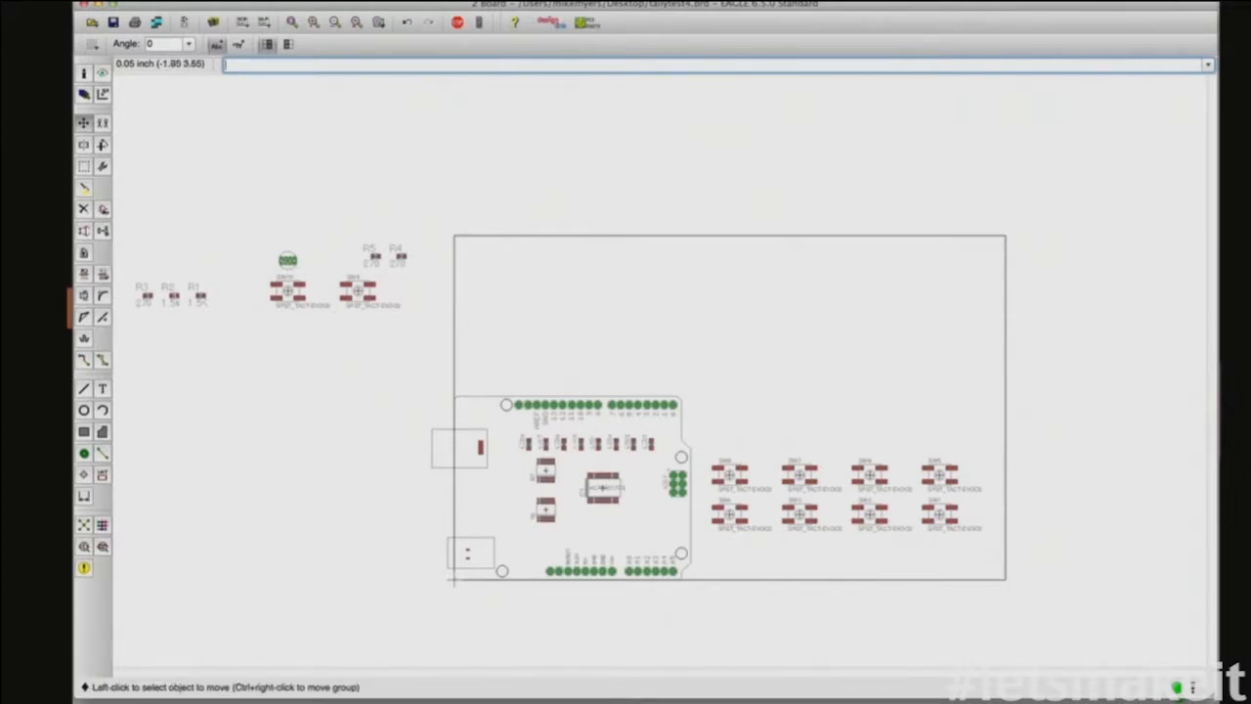
Step: Place RGB LED D1 in the Arduino's corner above the USB connector, and stack switches SW9 and SW10 between the USB and power connectors
{"action": "left_click", "coordinate": [287, 260]}
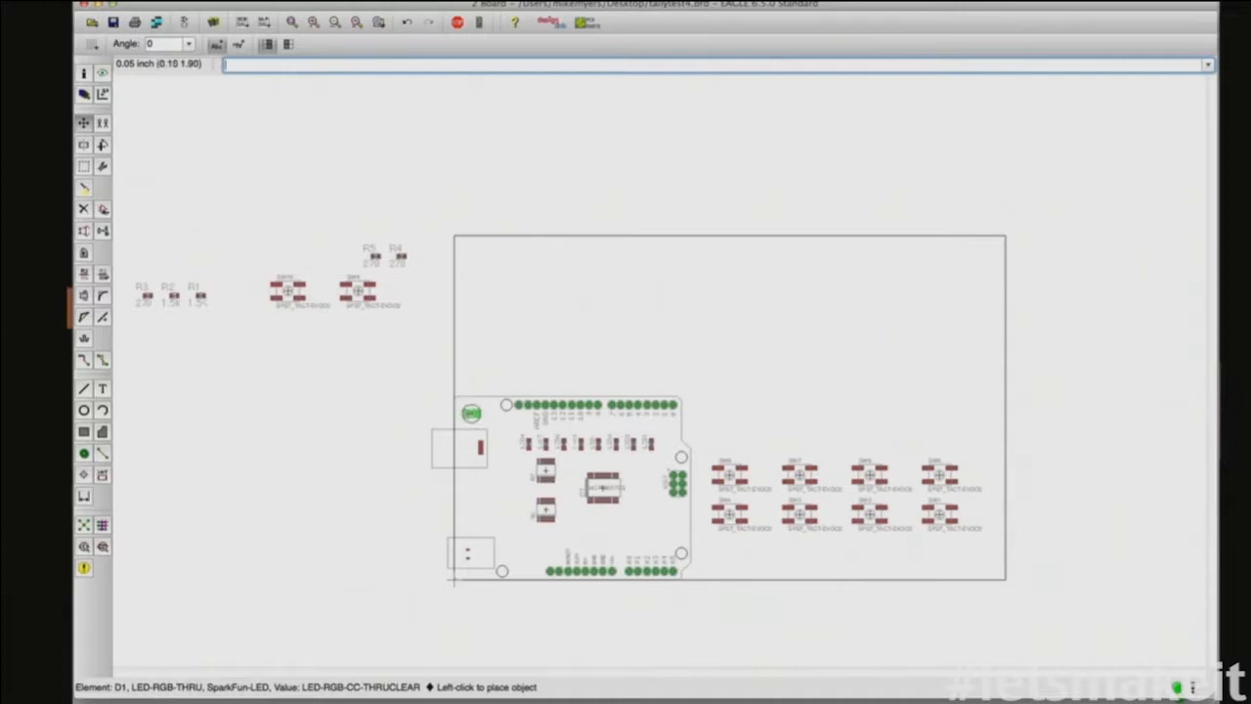
{"action": "left_click", "coordinate": [471, 409]}
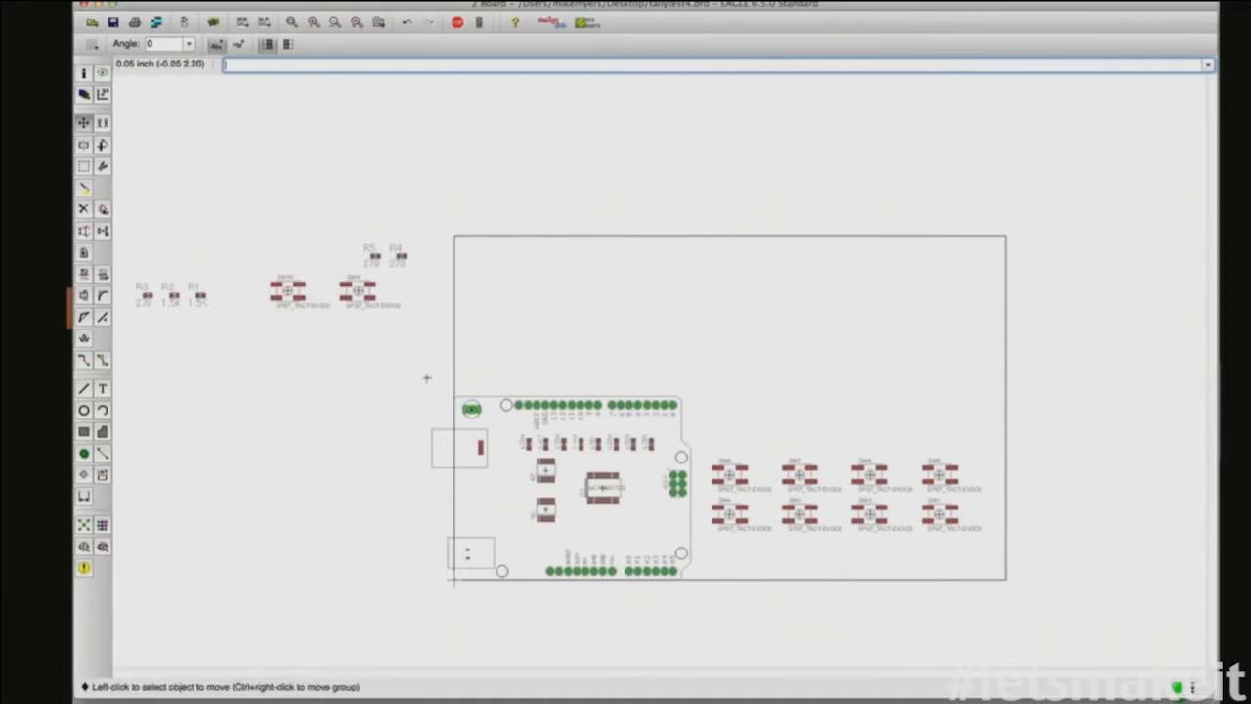
{"action": "left_click", "coordinate": [357, 290]}
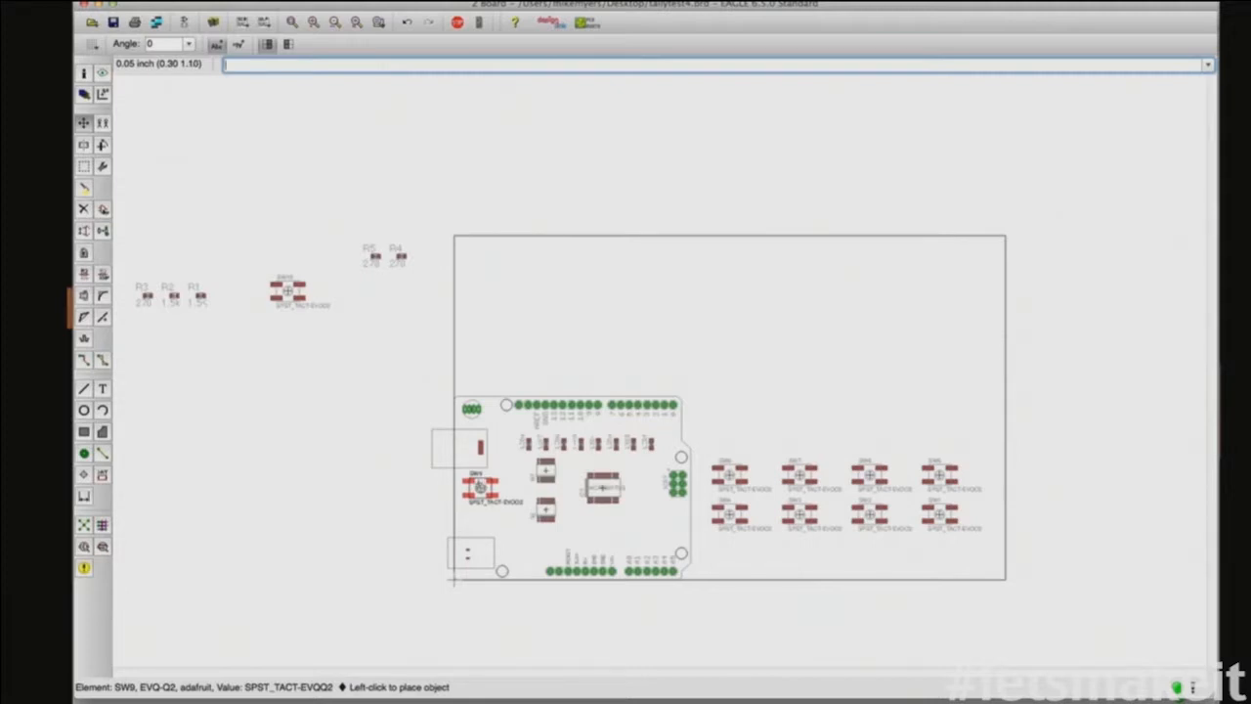
{"action": "left_click", "coordinate": [476, 487]}
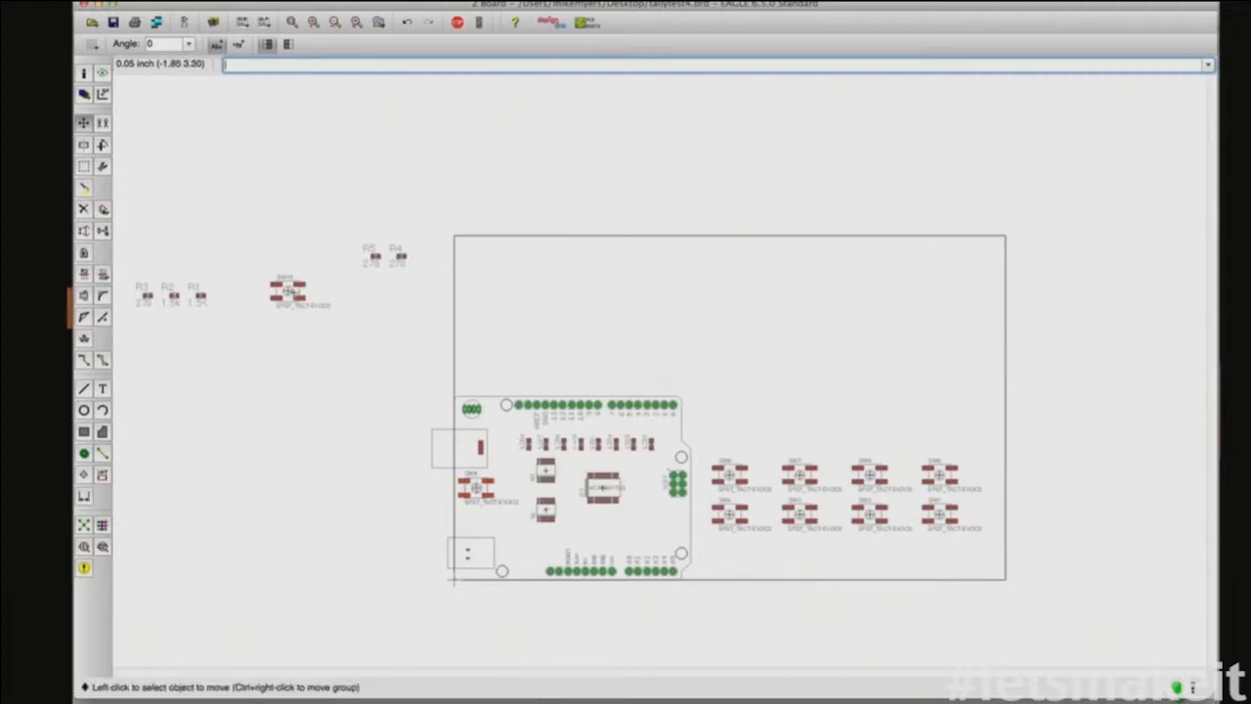
{"action": "left_click", "coordinate": [288, 291]}
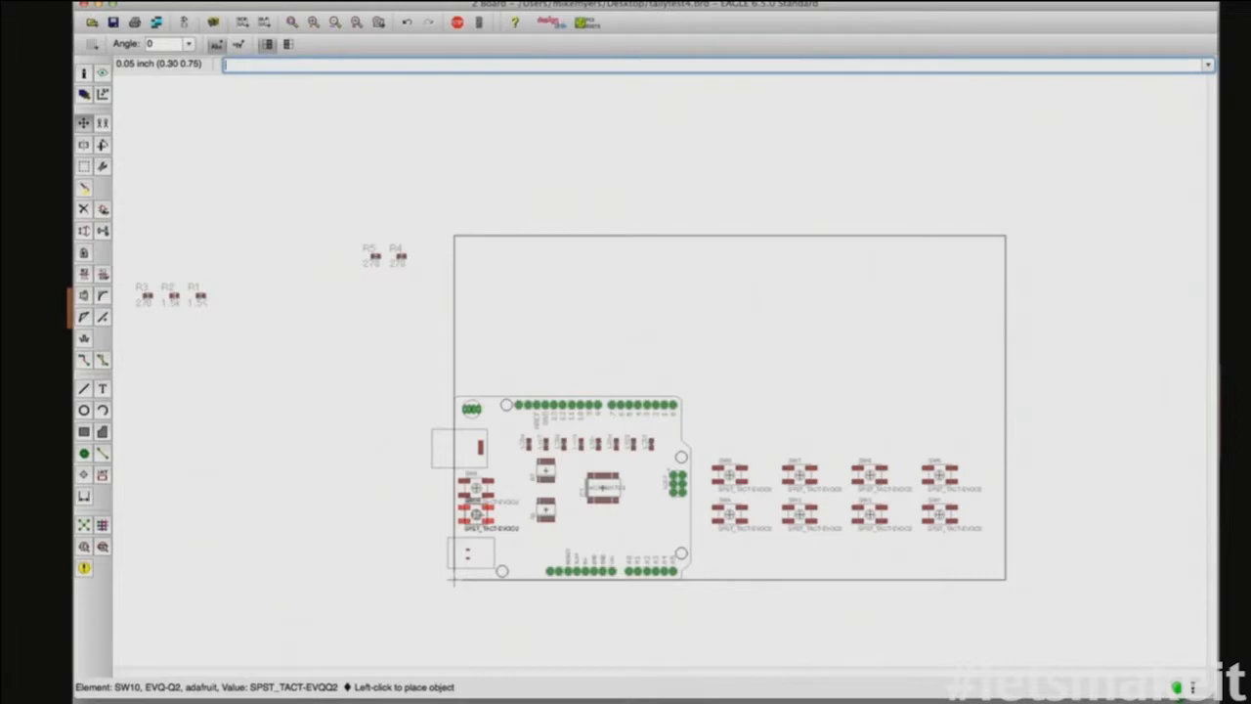
{"action": "left_click", "coordinate": [476, 516]}
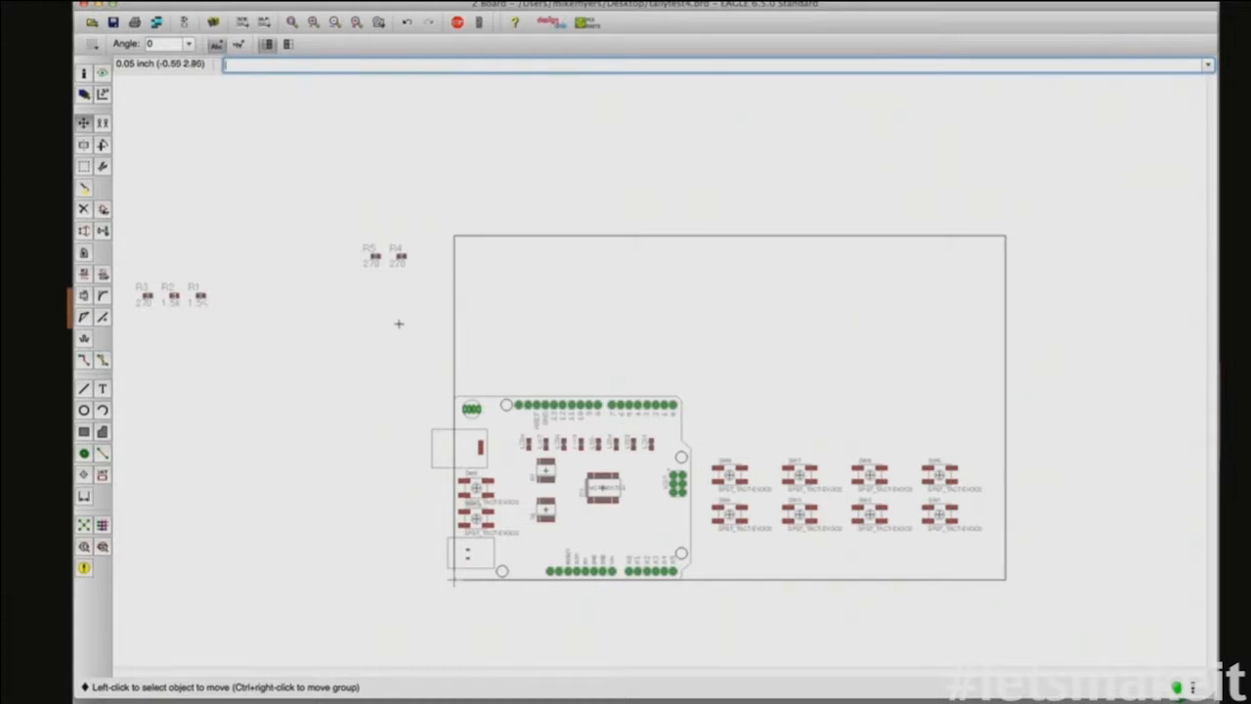
Step: Place the 1.5k resistors R1 and R2 one above the other between chip IC1 and the ICSP header
{"action": "left_click", "coordinate": [201, 296]}
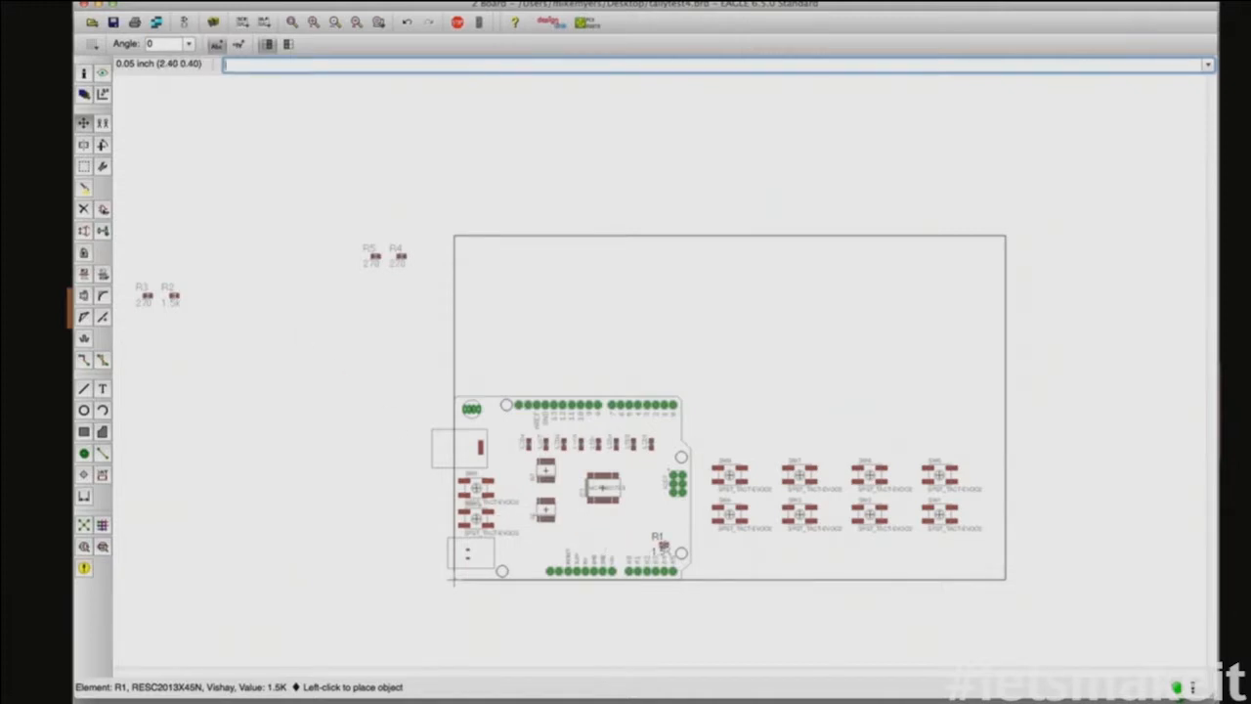
{"action": "left_click", "coordinate": [633, 494]}
{"action": "left_click", "coordinate": [173, 295]}
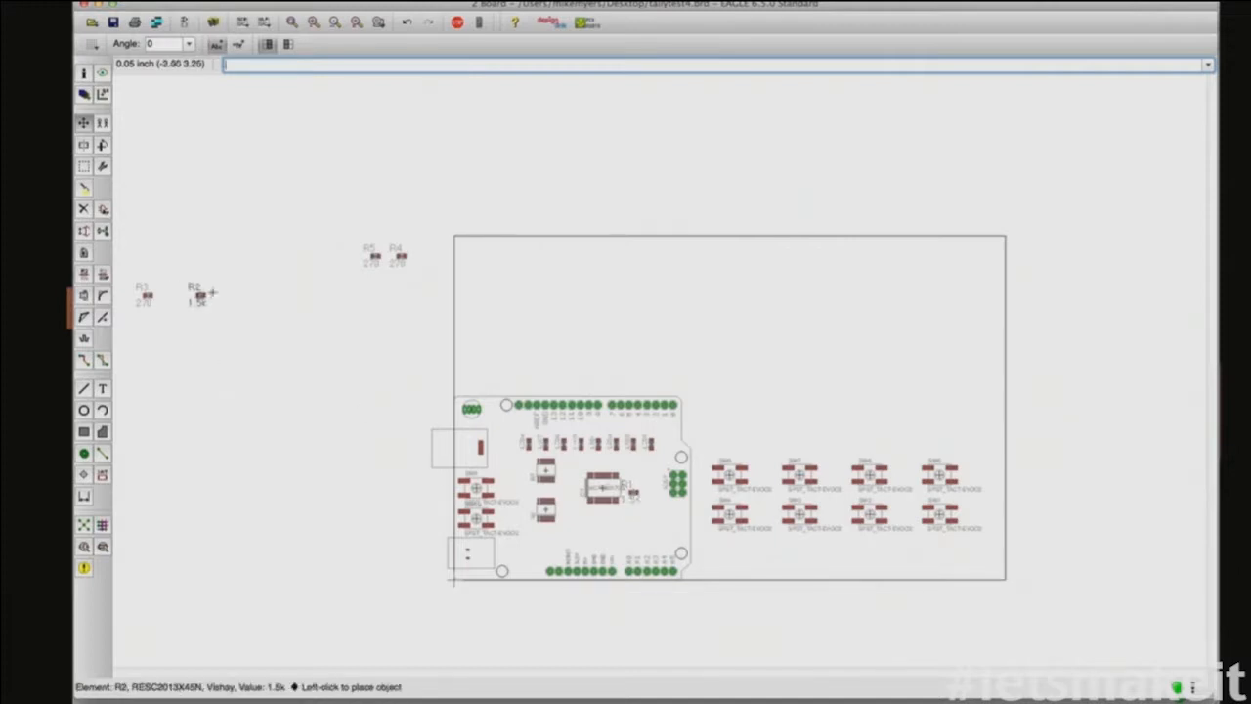
{"action": "left_click", "coordinate": [631, 486]}
Step: Place the 270 resistors R3, R4 and R5 just above the Arduino outline, near the RGB LED and digital header
{"action": "left_click", "coordinate": [143, 298]}
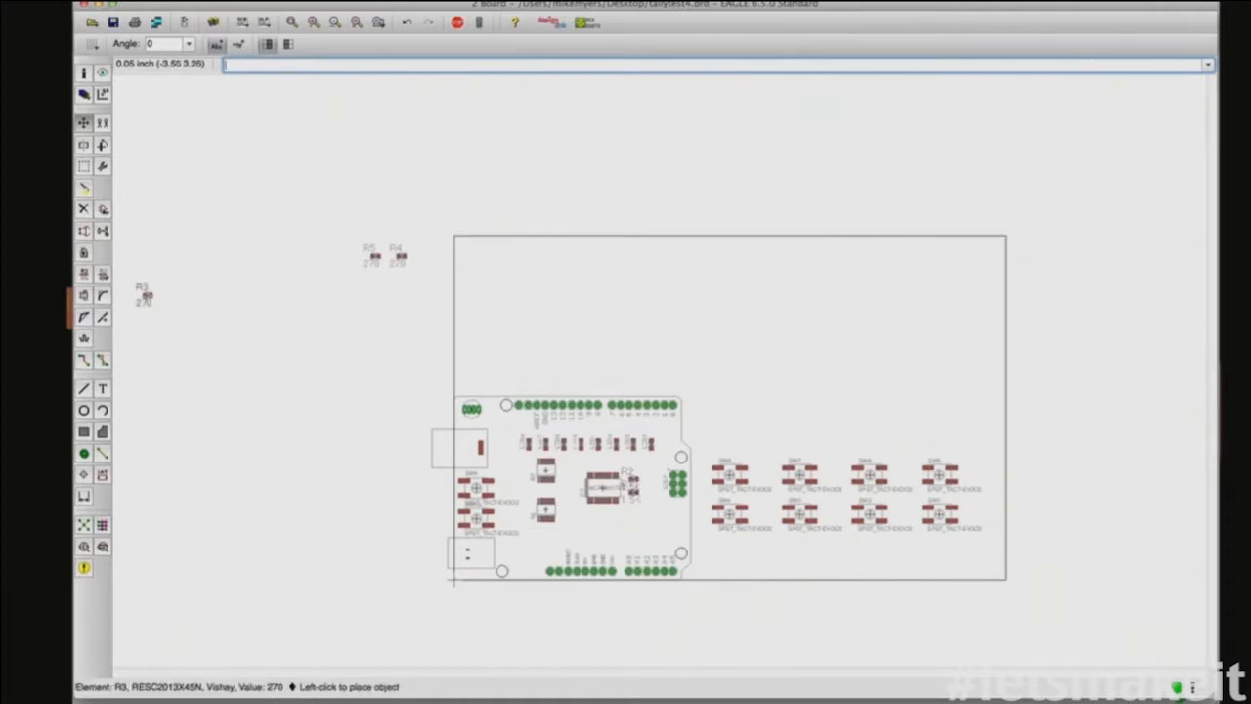
{"action": "left_click", "coordinate": [501, 388]}
{"action": "left_click", "coordinate": [401, 257]}
{"action": "left_click", "coordinate": [545, 372]}
{"action": "left_click", "coordinate": [375, 256]}
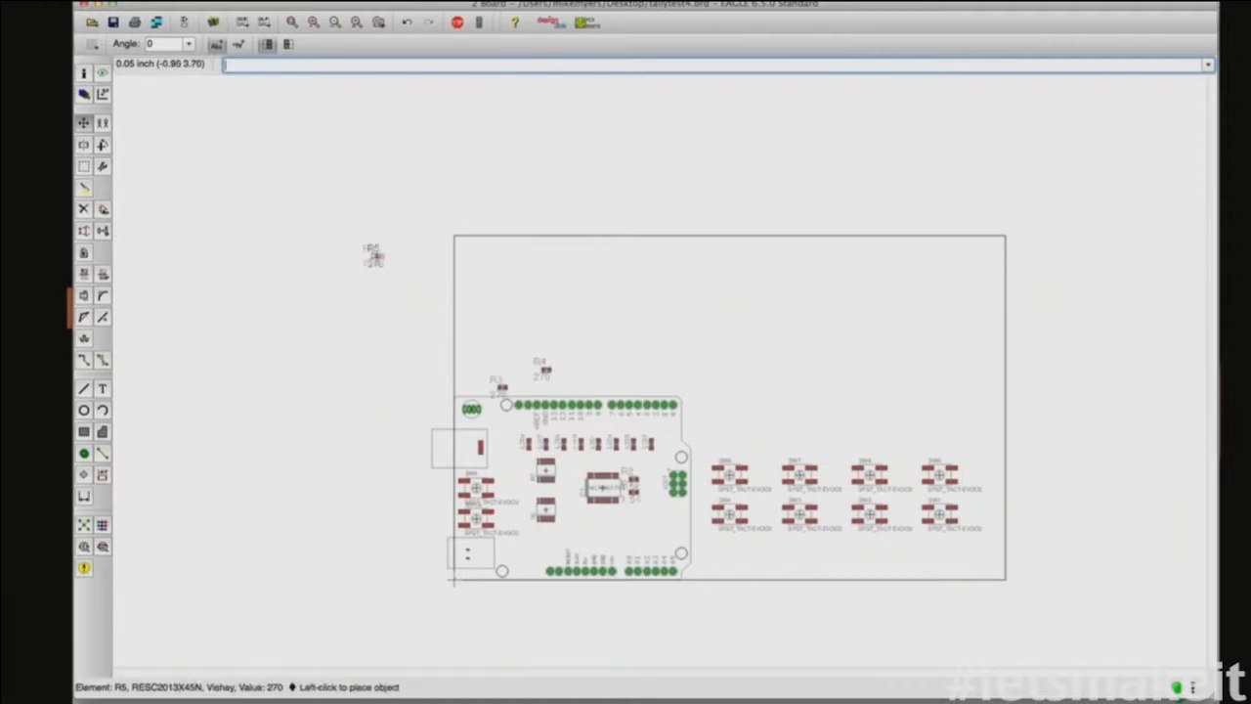
{"action": "left_click", "coordinate": [567, 372]}
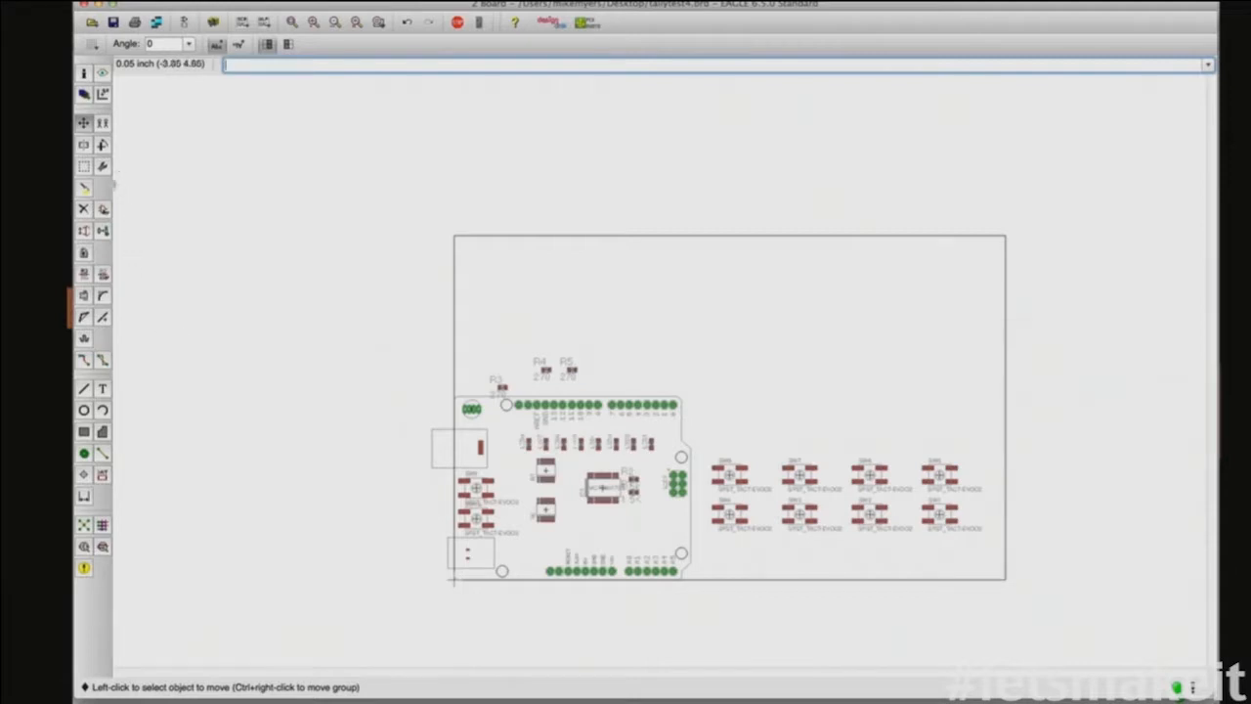
Step: Turn the Unrouted layer back on to display the board's airwires
{"action": "left_click", "coordinate": [84, 93]}
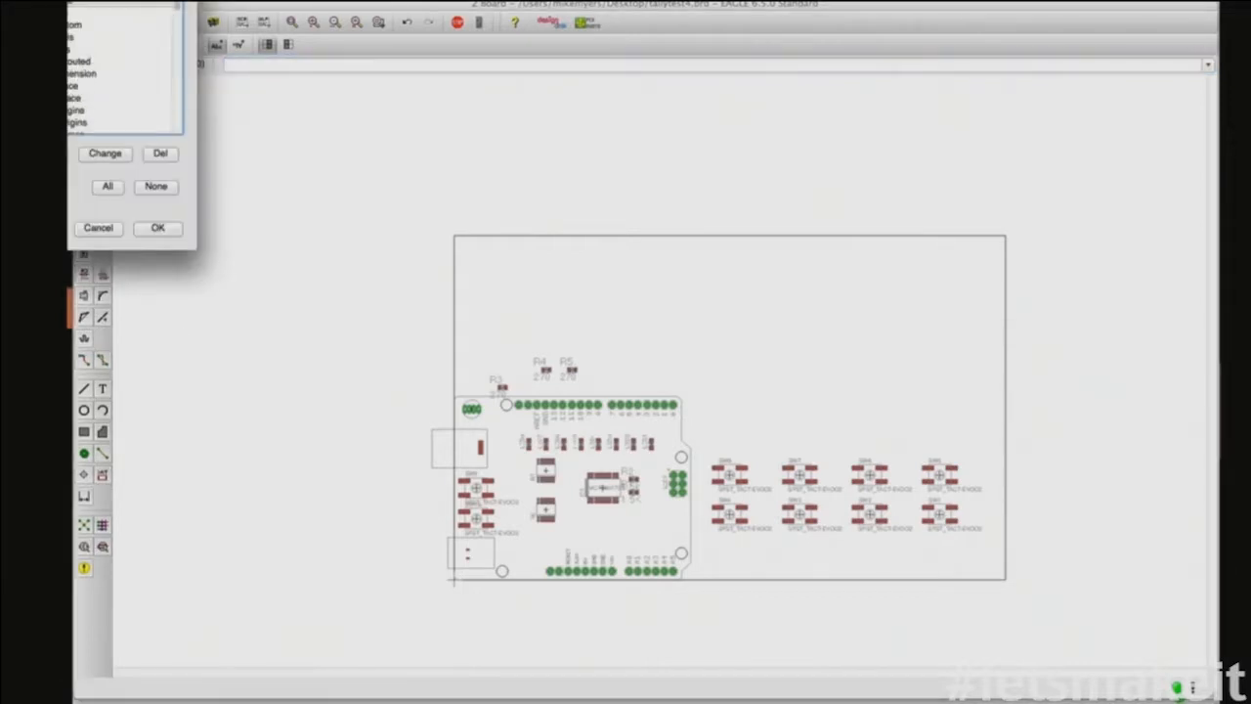
{"action": "left_click", "coordinate": [156, 228]}
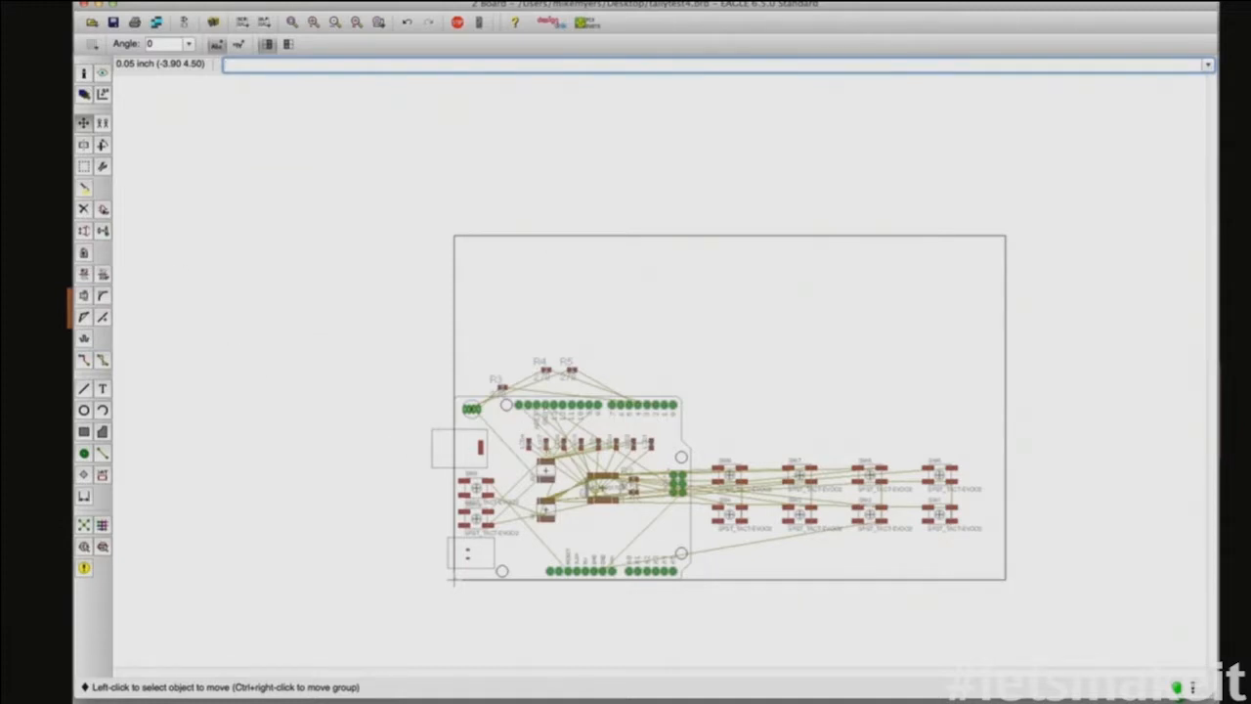
Step: Rotate resistor R3 to 90 degrees and place it just below RGB LED D1, close to the board's edge
{"action": "left_click", "coordinate": [502, 391]}
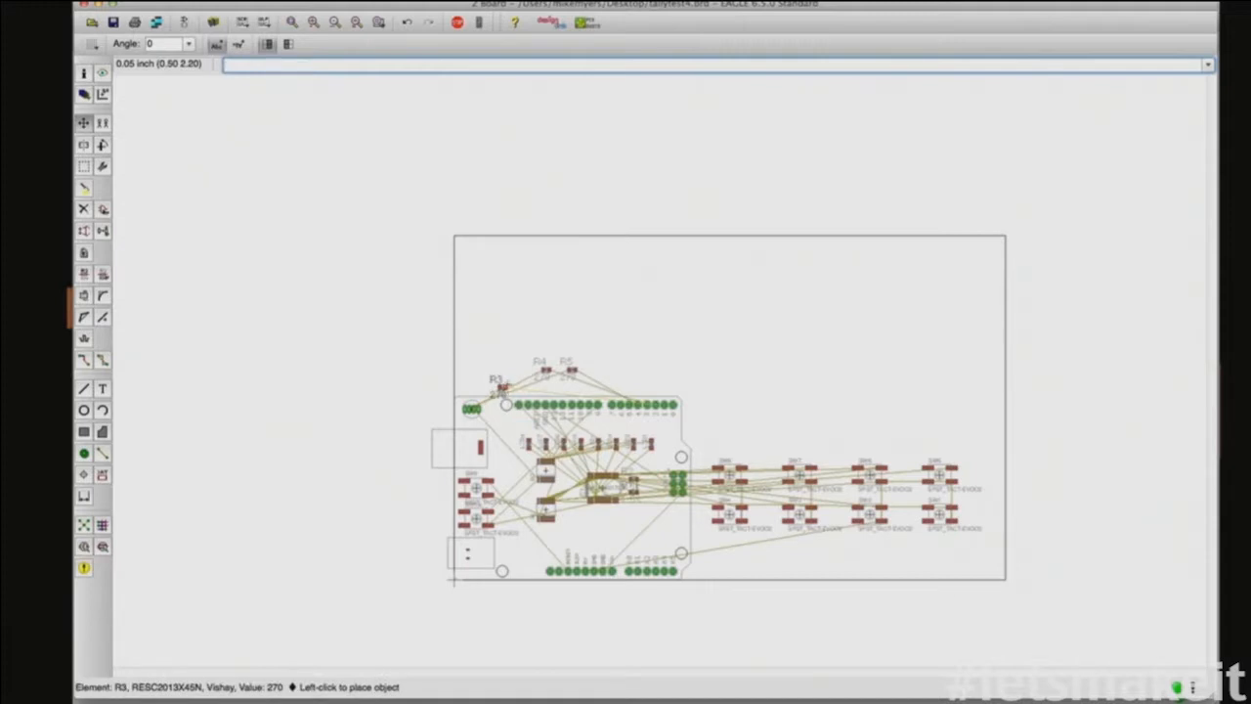
{"action": "left_click", "coordinate": [505, 388]}
{"action": "left_click", "coordinate": [507, 388]}
{"action": "scroll", "coordinate": [507, 388], "scroll_direction": "up", "scroll_amount": 3}
{"action": "scroll", "coordinate": [497, 374], "scroll_direction": "up", "scroll_amount": 2}
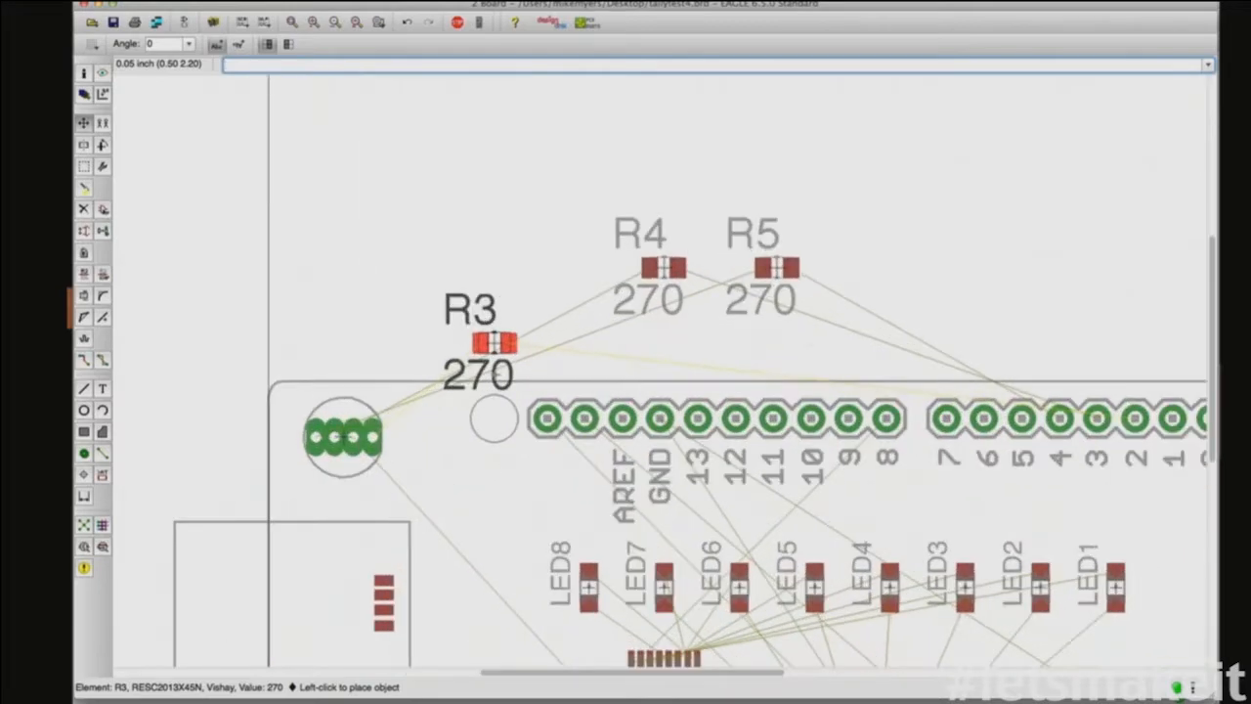
{"action": "left_click", "coordinate": [495, 343]}
{"action": "left_click", "coordinate": [494, 343]}
{"action": "right_click", "coordinate": [378, 494]}
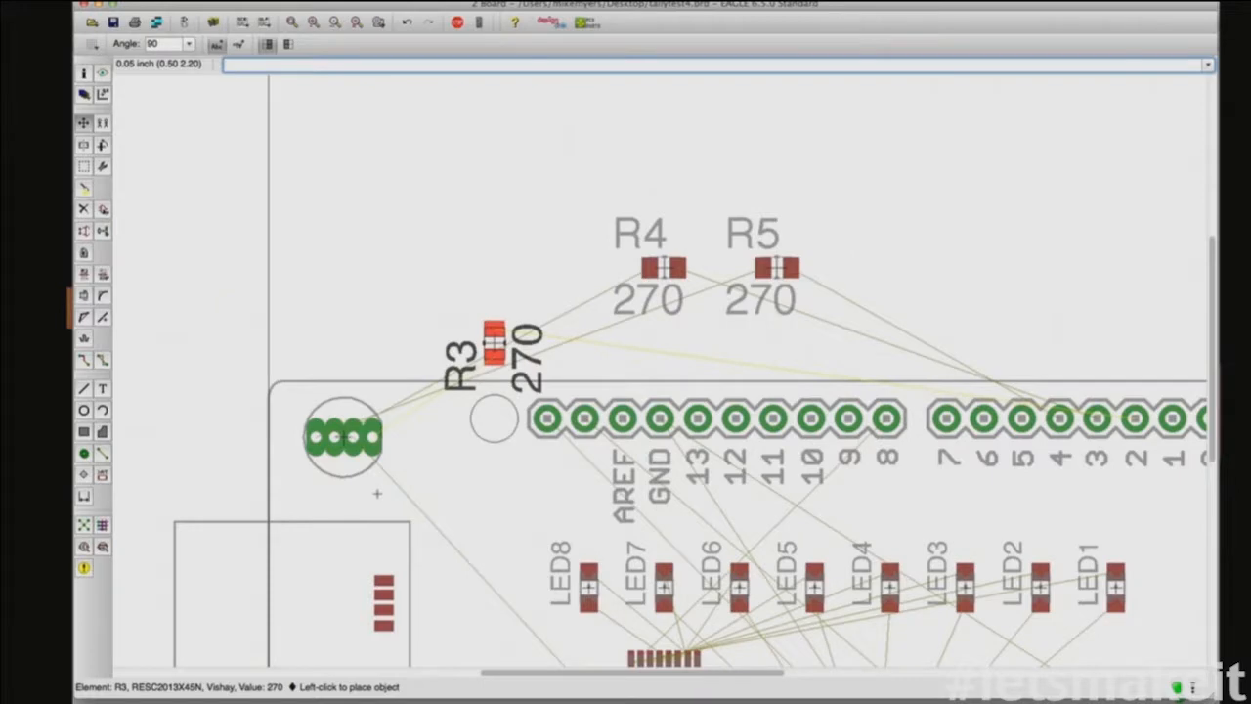
{"action": "left_click", "coordinate": [306, 494]}
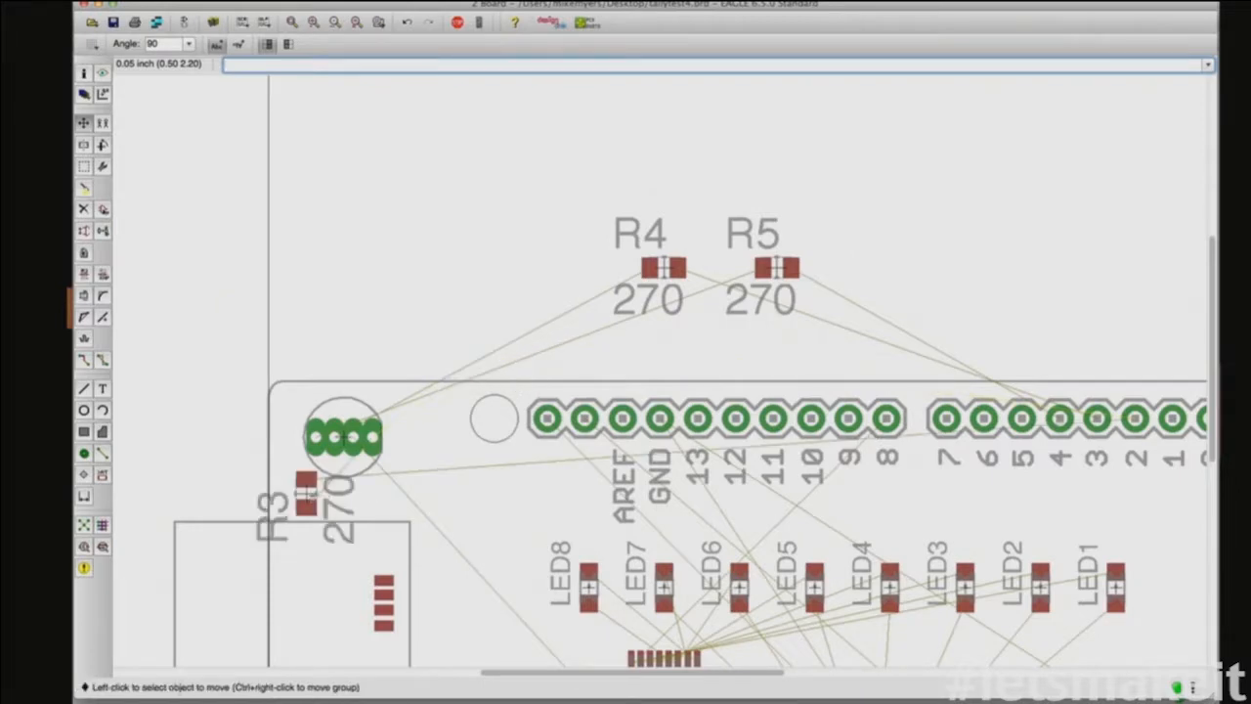
Step: Turn resistor R3 to 270 degrees and shift it beneath the RGB LED pad farthest from the board edge
{"action": "left_click", "coordinate": [306, 494]}
{"action": "right_click", "coordinate": [306, 494]}
{"action": "right_click", "coordinate": [306, 493]}
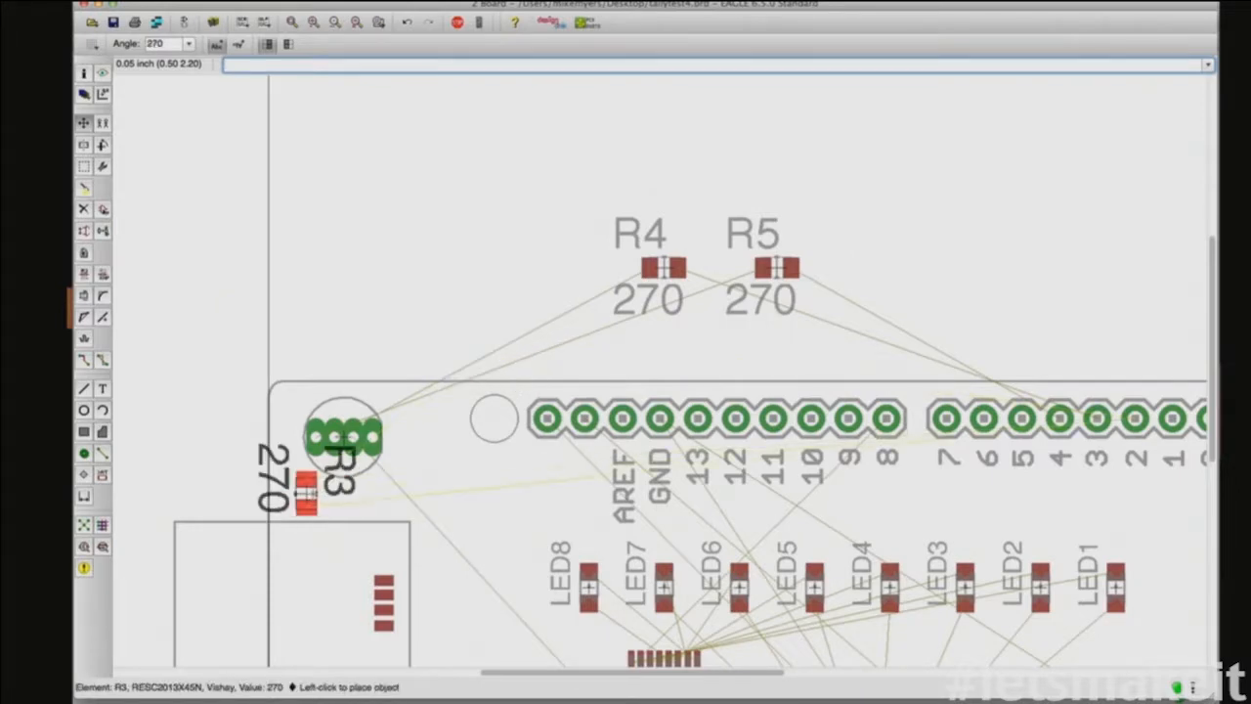
{"action": "left_click", "coordinate": [362, 495]}
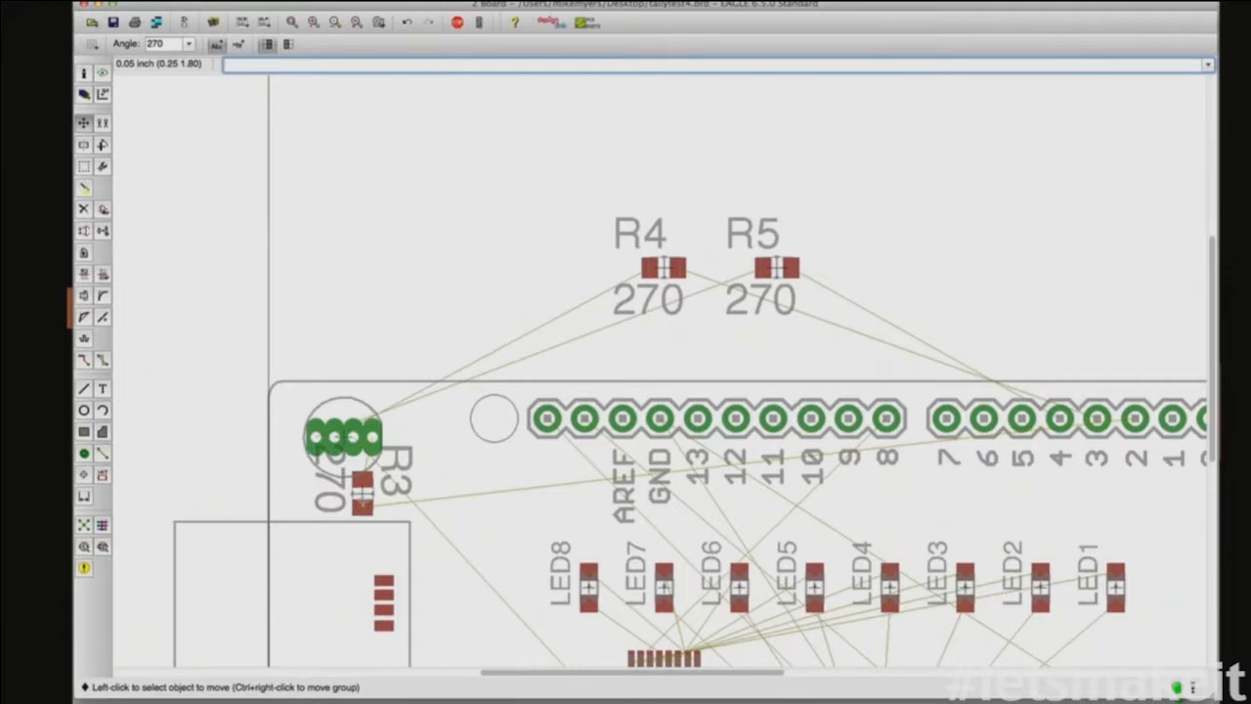
{"action": "left_click", "coordinate": [362, 493]}
{"action": "left_click", "coordinate": [362, 494]}
{"action": "left_click", "coordinate": [362, 494]}
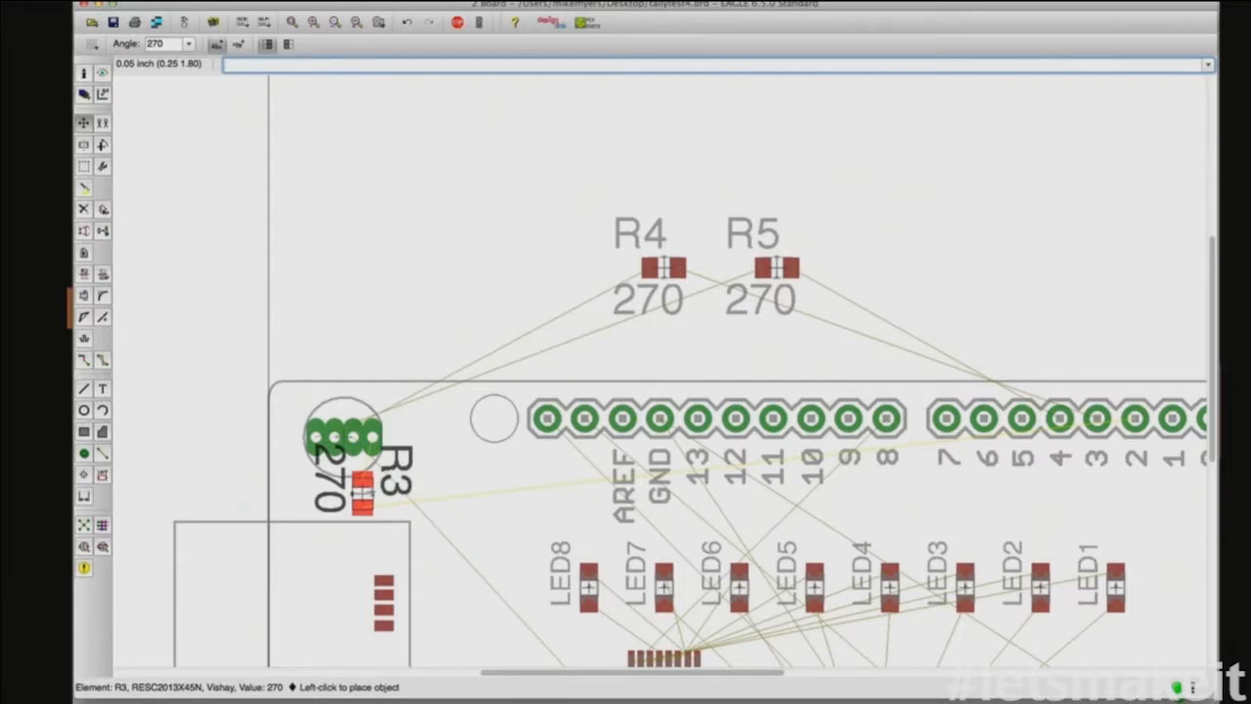
{"action": "left_click", "coordinate": [372, 494]}
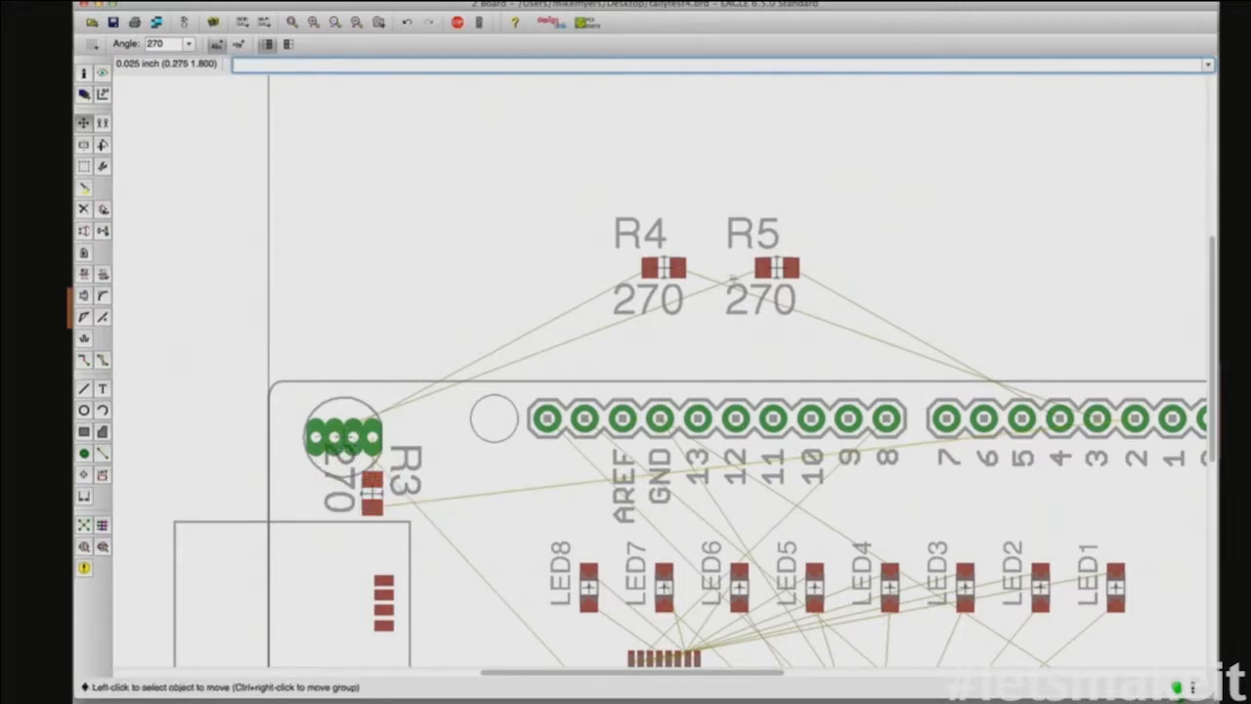
Step: Rotate resistor R4 to 270 degrees and place it under the RGB LED, beside R3 on the board-edge side
{"action": "left_click", "coordinate": [661, 269]}
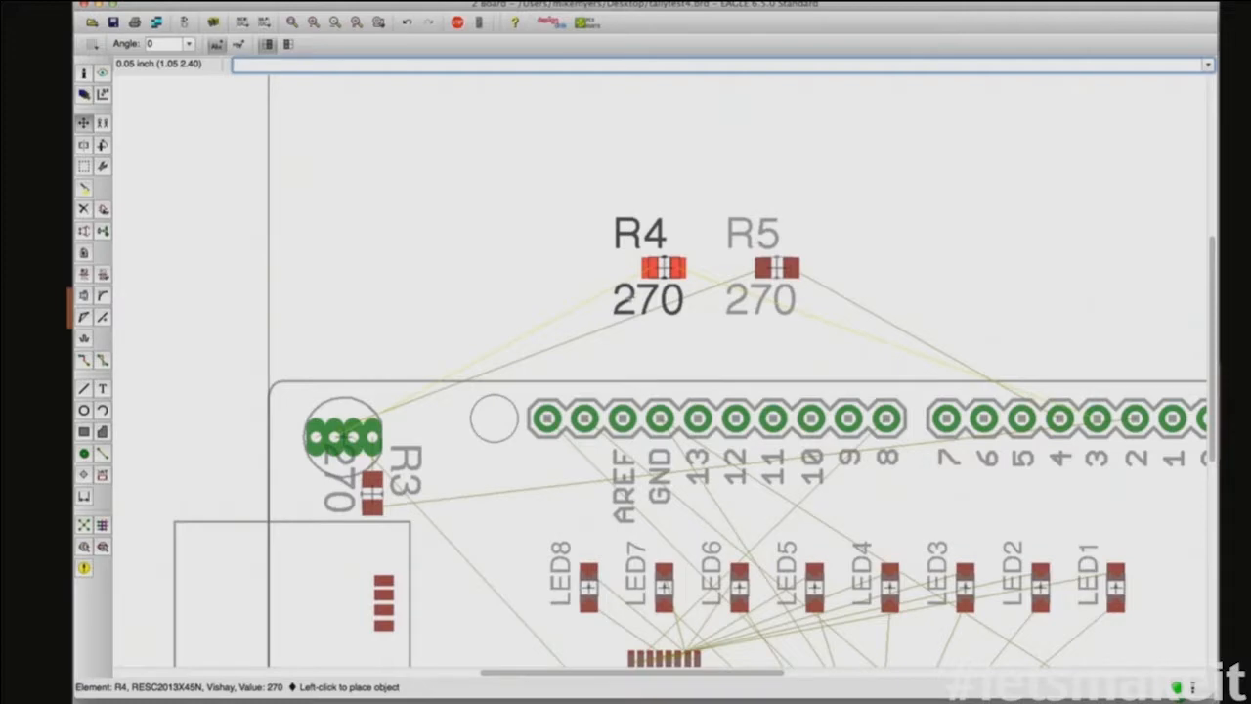
{"action": "right_click", "coordinate": [663, 268]}
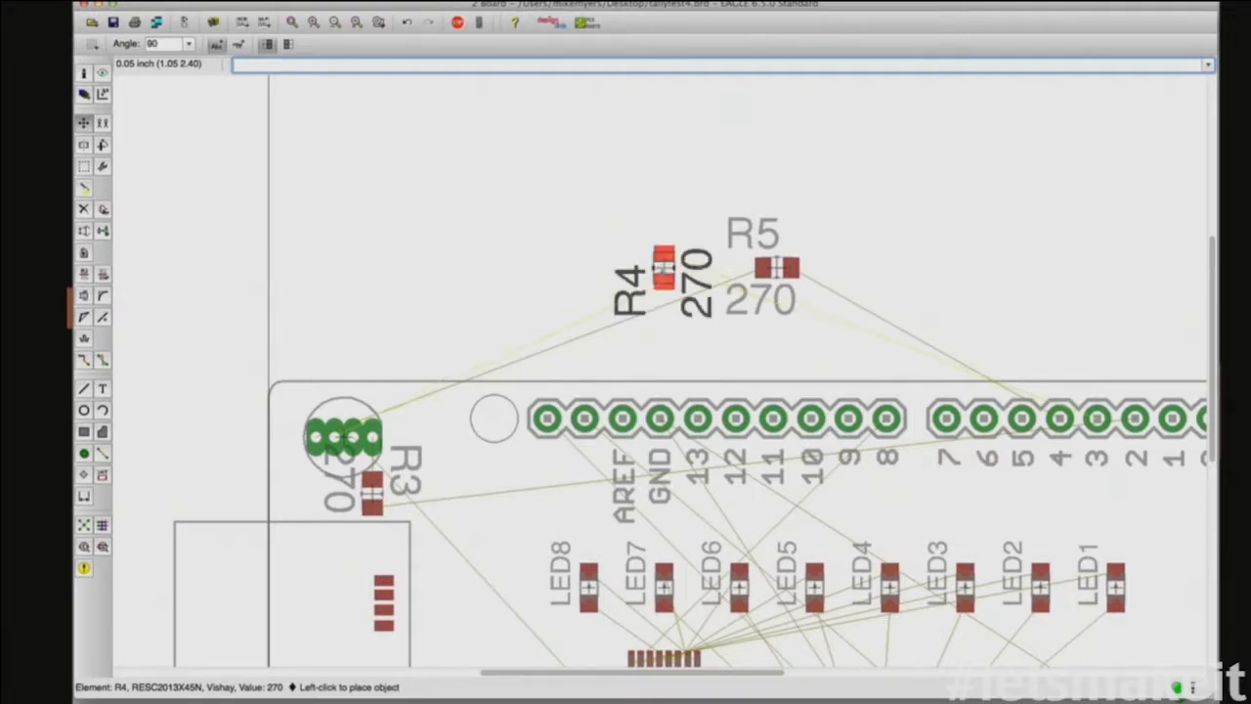
{"action": "right_click", "coordinate": [664, 268]}
{"action": "right_click", "coordinate": [664, 268]}
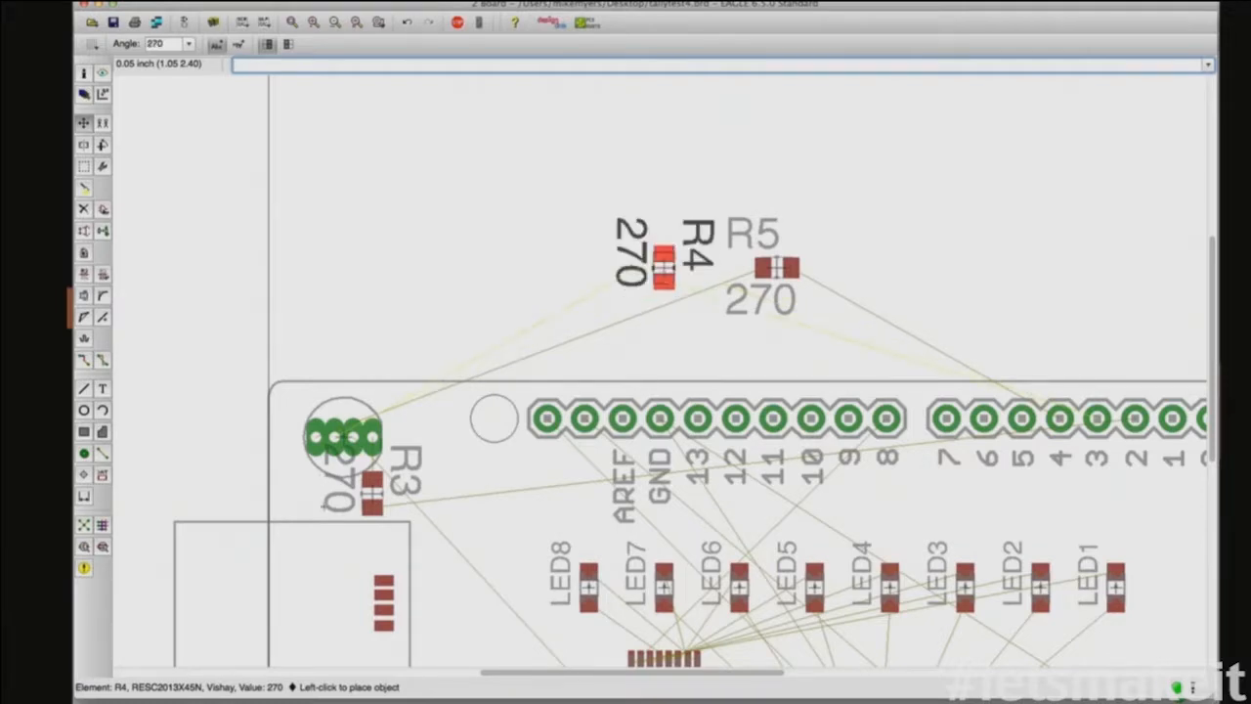
{"action": "left_click", "coordinate": [325, 494]}
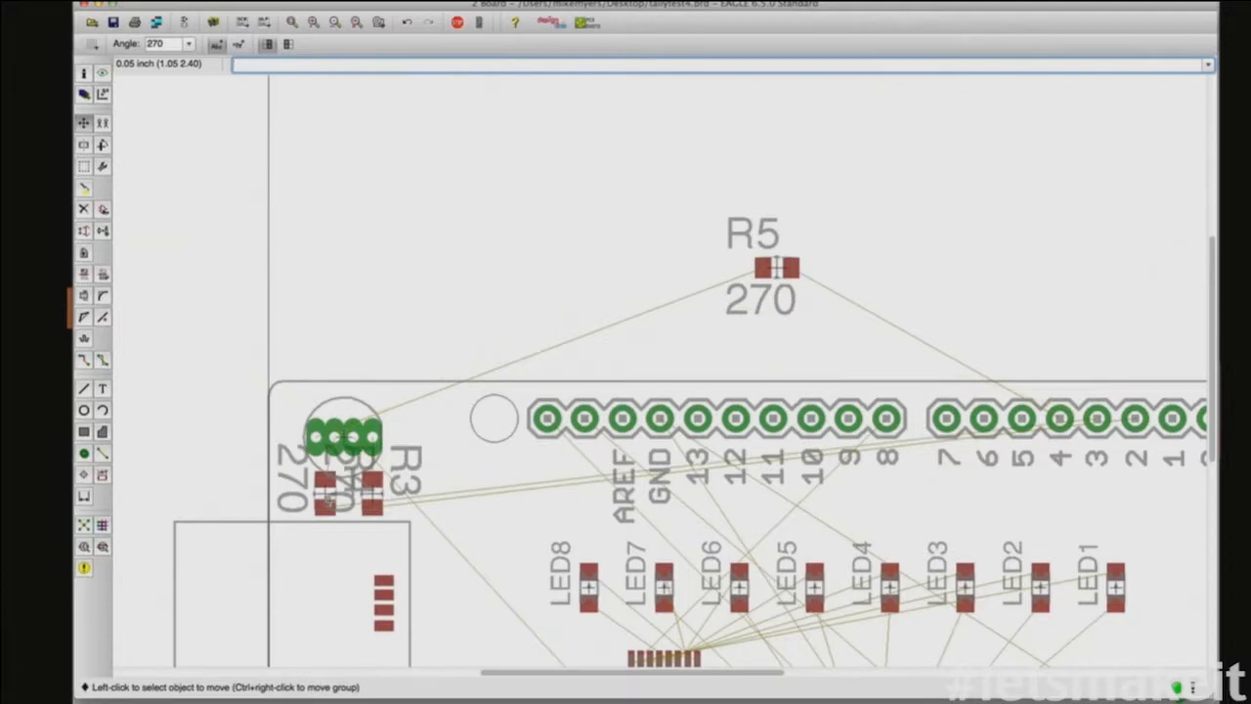
{"action": "left_click", "coordinate": [324, 494]}
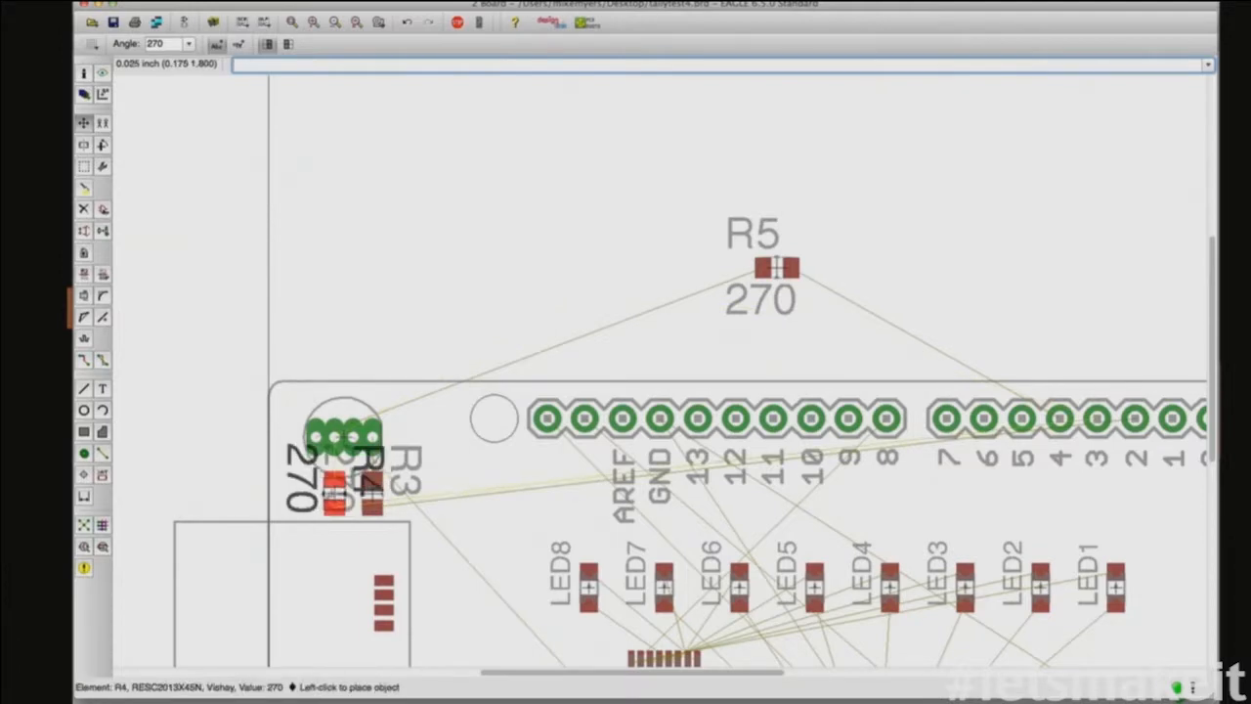
{"action": "left_click", "coordinate": [352, 492]}
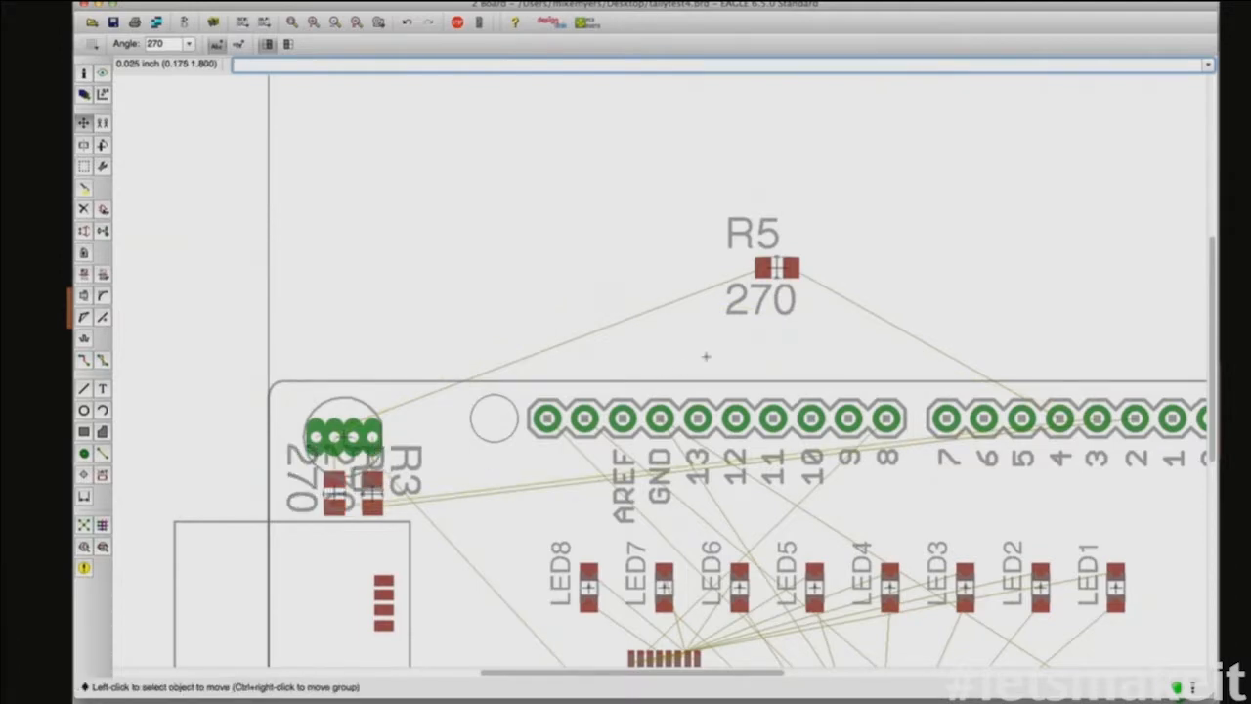
Step: Rotate resistor R5 to 270 degrees and line it up next to R4 in the row under the RGB LED
{"action": "left_click", "coordinate": [776, 268]}
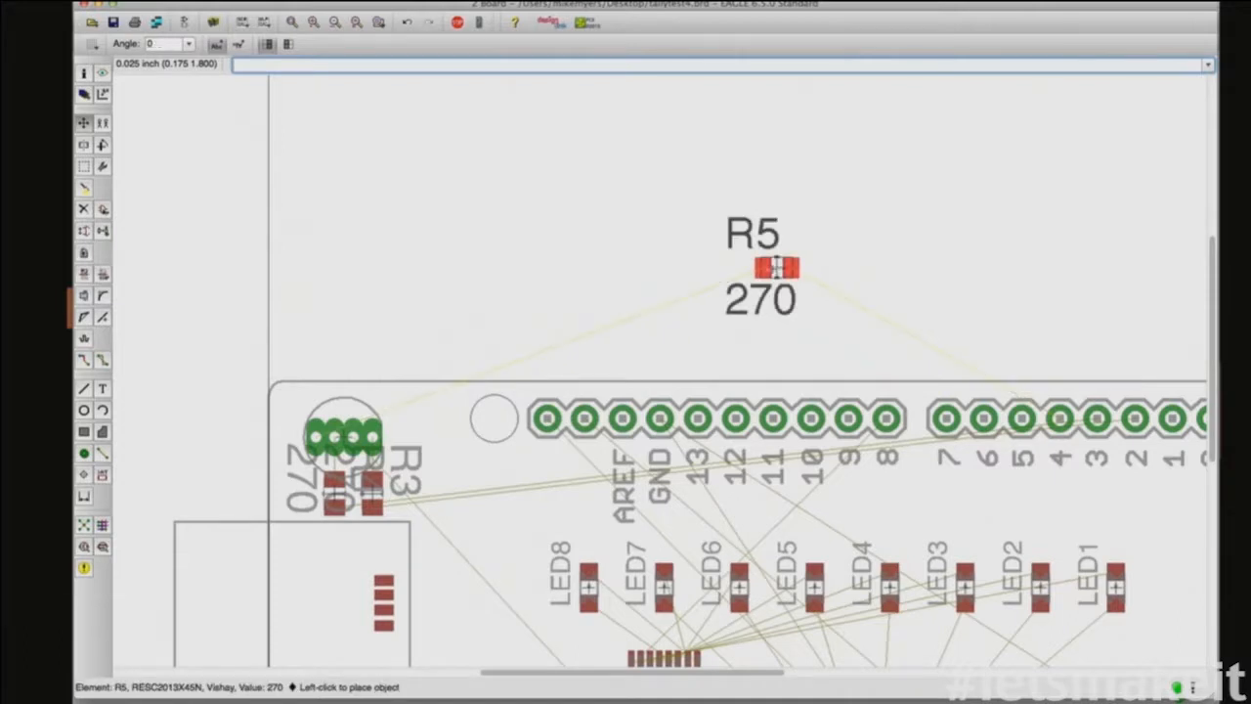
{"action": "right_click", "coordinate": [776, 268]}
{"action": "right_click", "coordinate": [776, 268]}
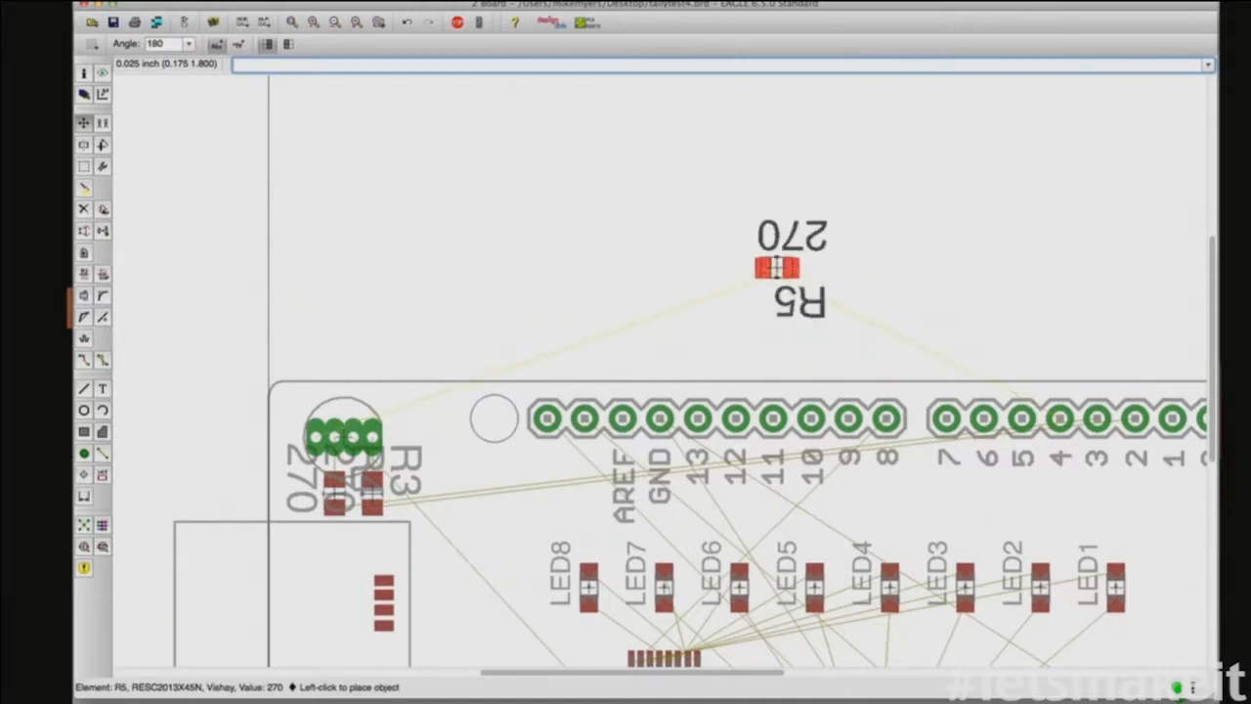
{"action": "right_click", "coordinate": [776, 266]}
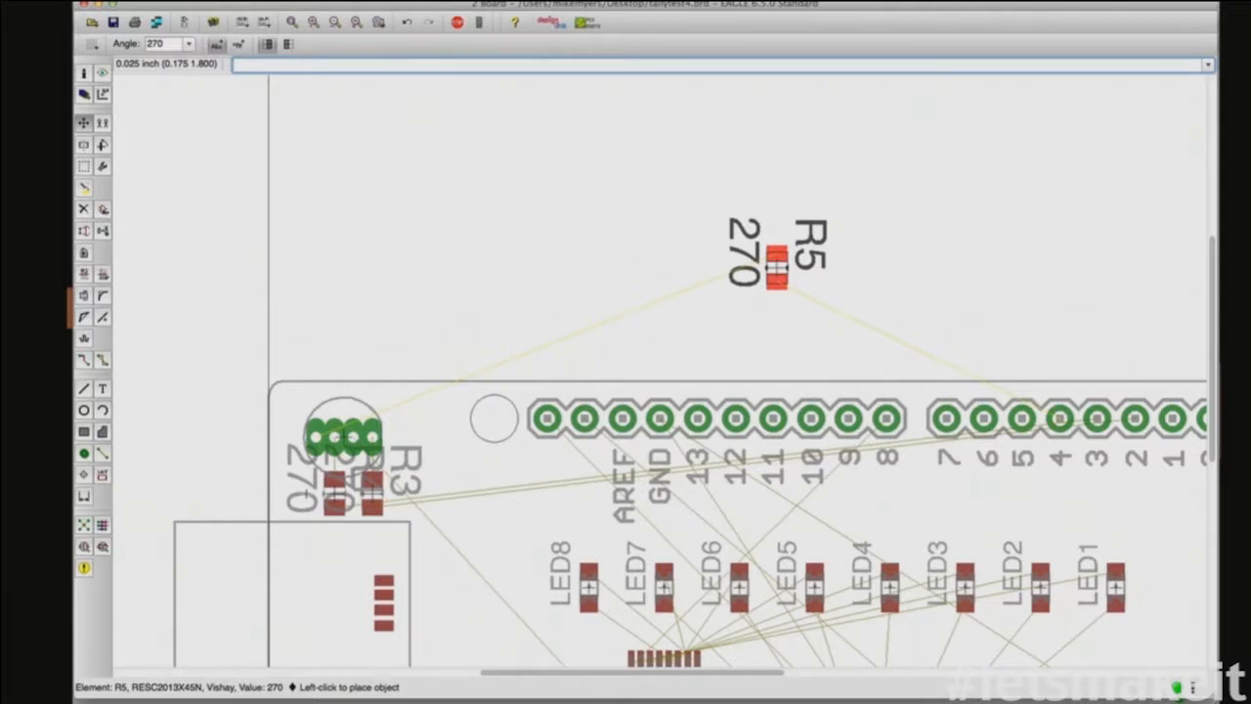
{"action": "left_click", "coordinate": [305, 490]}
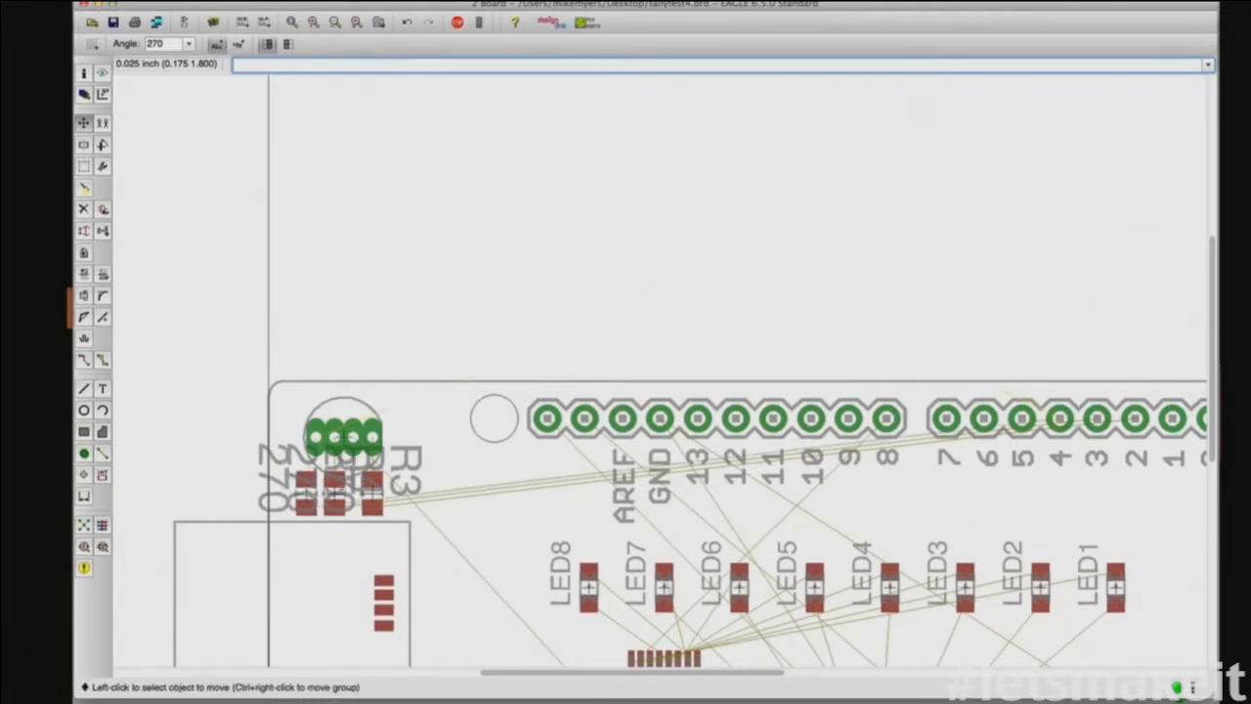
{"action": "left_click", "coordinate": [305, 489]}
{"action": "left_click", "coordinate": [305, 491]}
{"action": "left_click", "coordinate": [305, 490]}
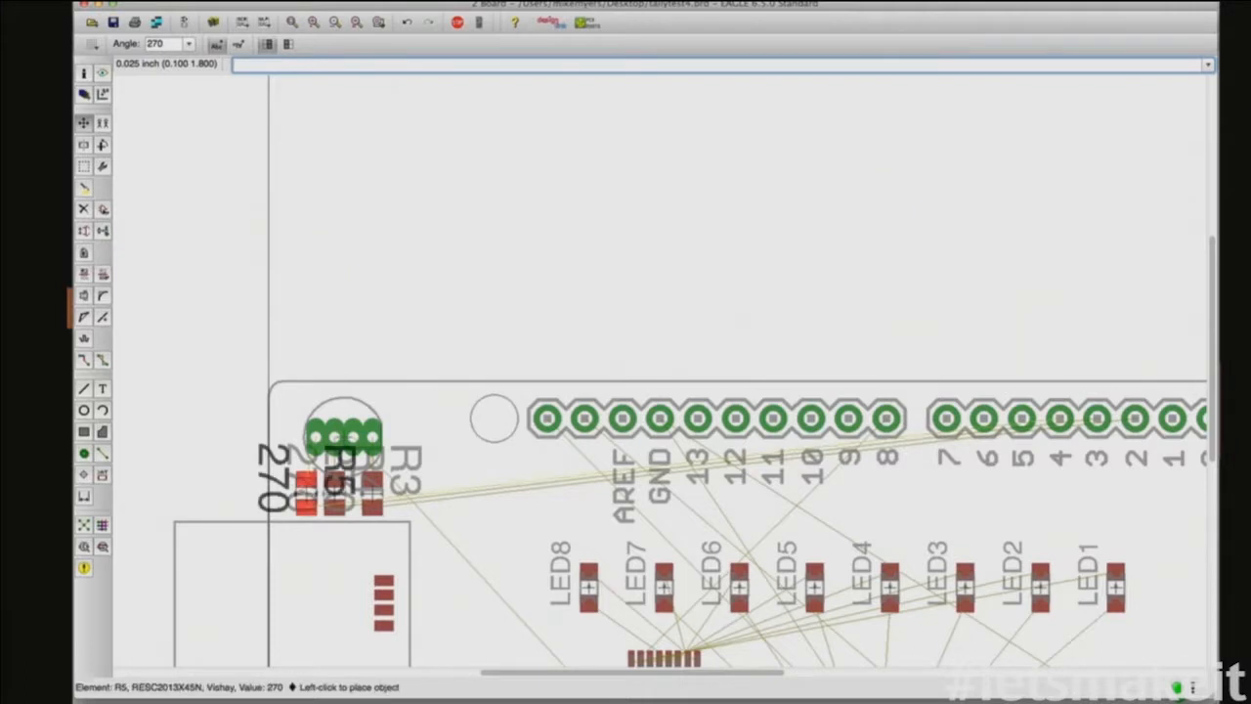
{"action": "left_click", "coordinate": [305, 491]}
{"action": "left_click", "coordinate": [305, 491]}
{"action": "left_click", "coordinate": [305, 491]}
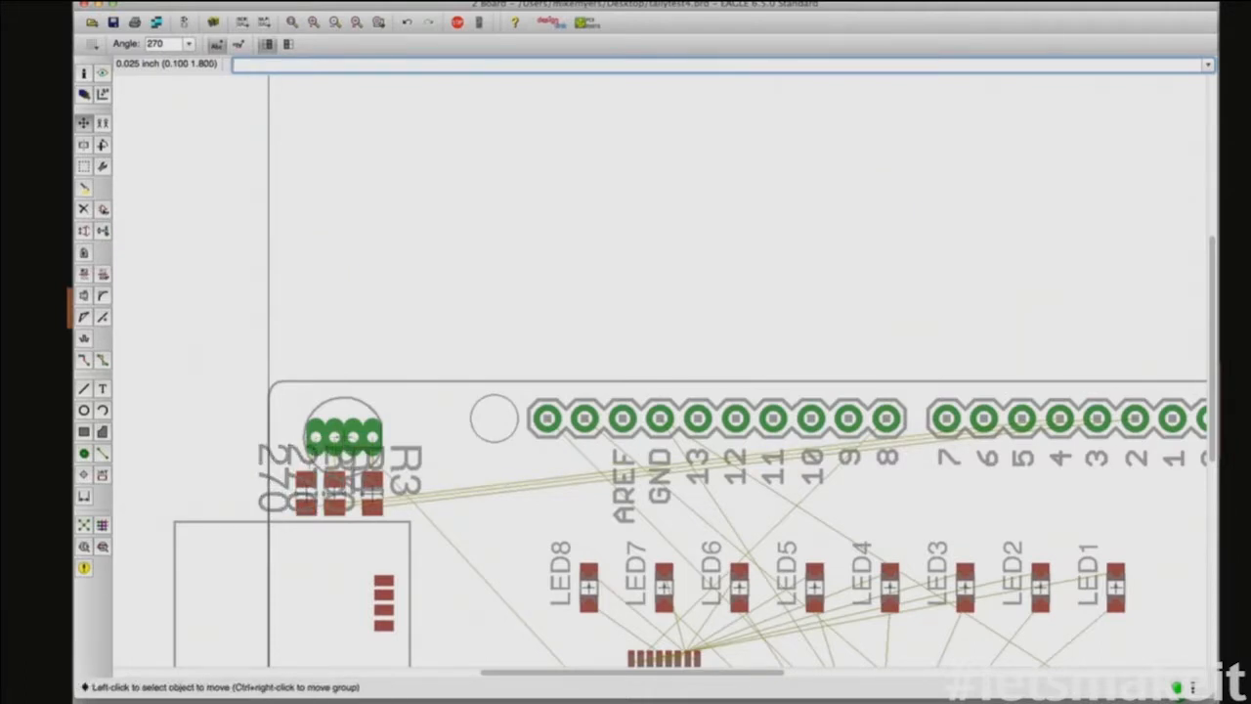
{"action": "left_click", "coordinate": [373, 493]}
{"action": "left_click", "coordinate": [372, 492]}
Step: Move switch SW4 out of the lower switch row to the free area above SW5 and SW6, clear of SW1
{"action": "scroll", "coordinate": [636, 503], "scroll_direction": "down", "scroll_amount": 3}
{"action": "scroll", "coordinate": [678, 525], "scroll_direction": "down", "scroll_amount": 2}
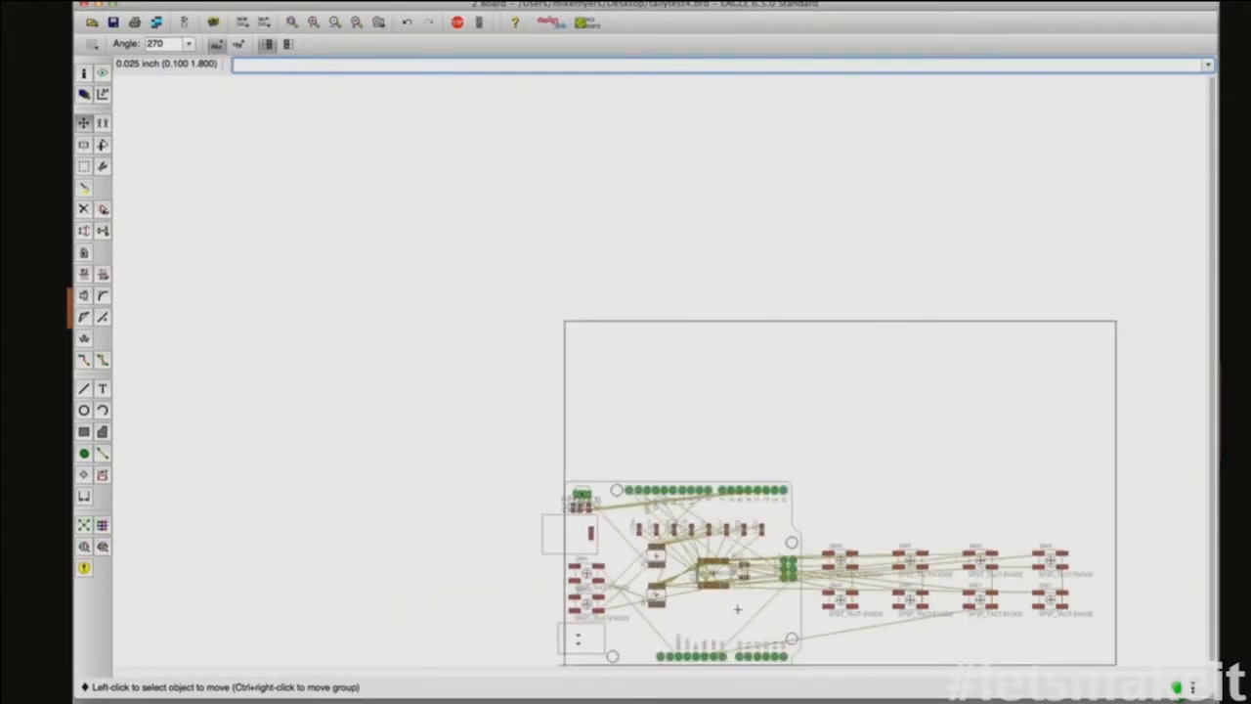
{"action": "left_click", "coordinate": [846, 610]}
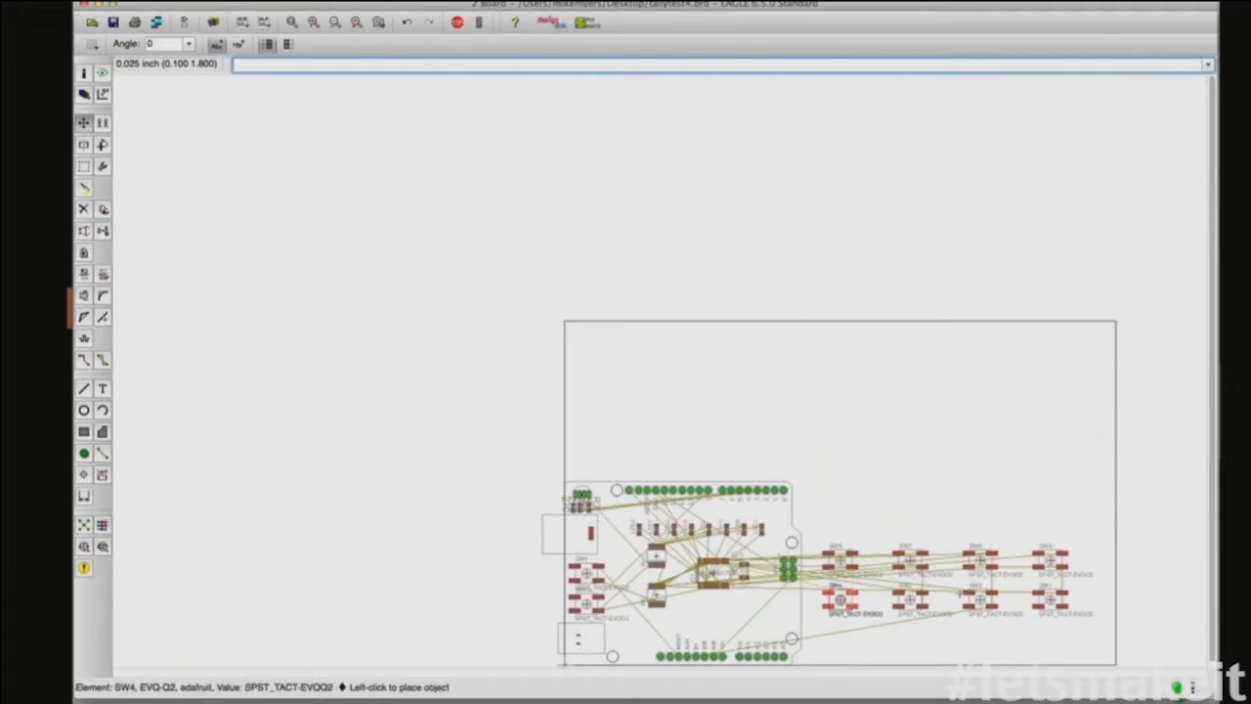
{"action": "left_click", "coordinate": [1052, 594]}
{"action": "right_click", "coordinate": [1054, 604]}
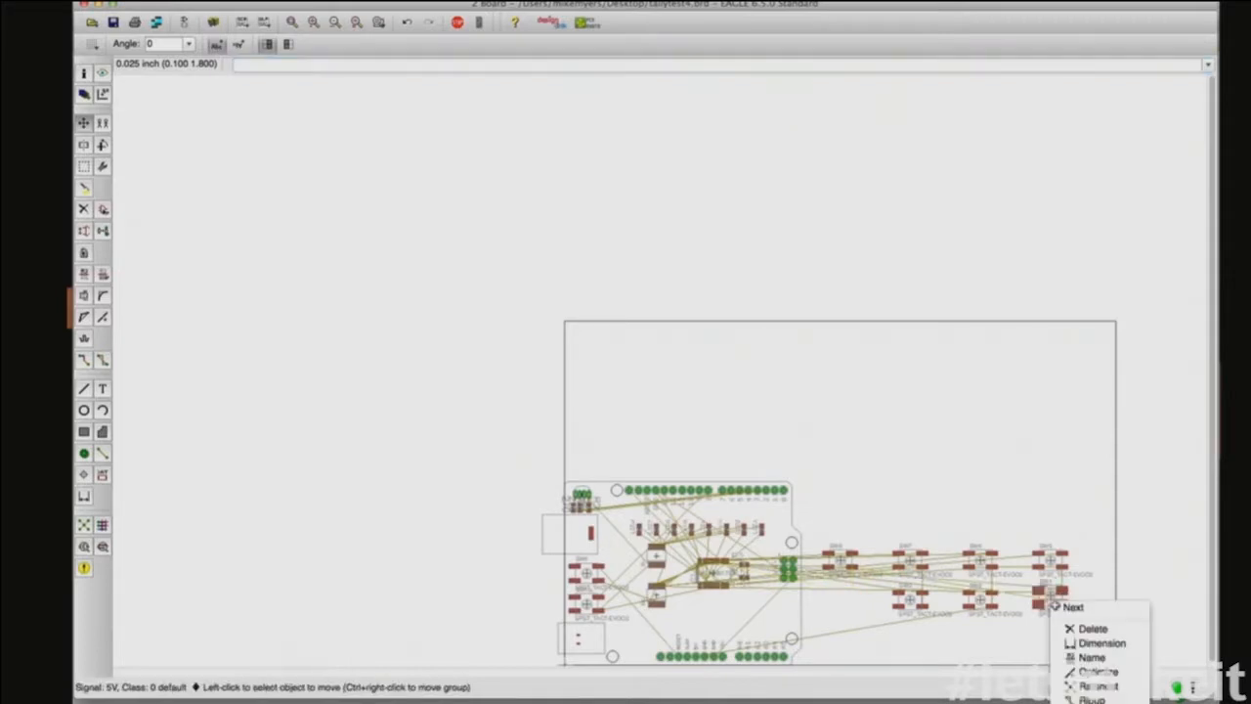
{"action": "left_click", "coordinate": [996, 509]}
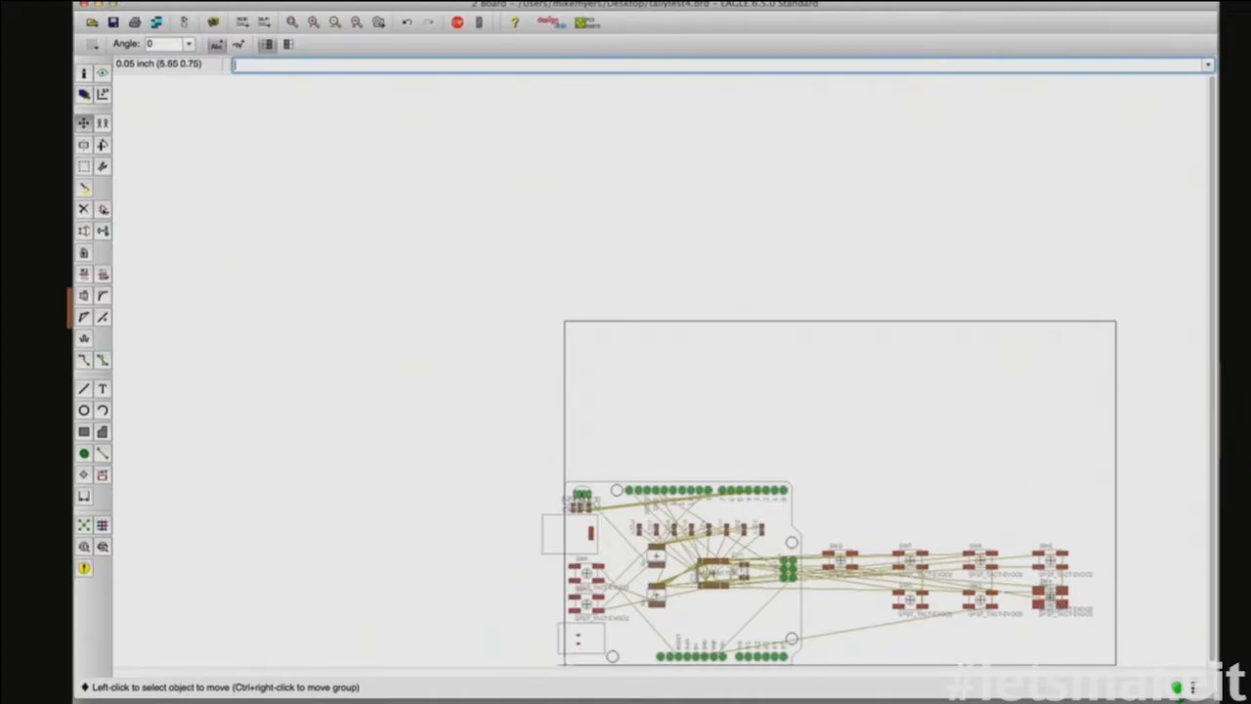
{"action": "left_click", "coordinate": [1050, 593]}
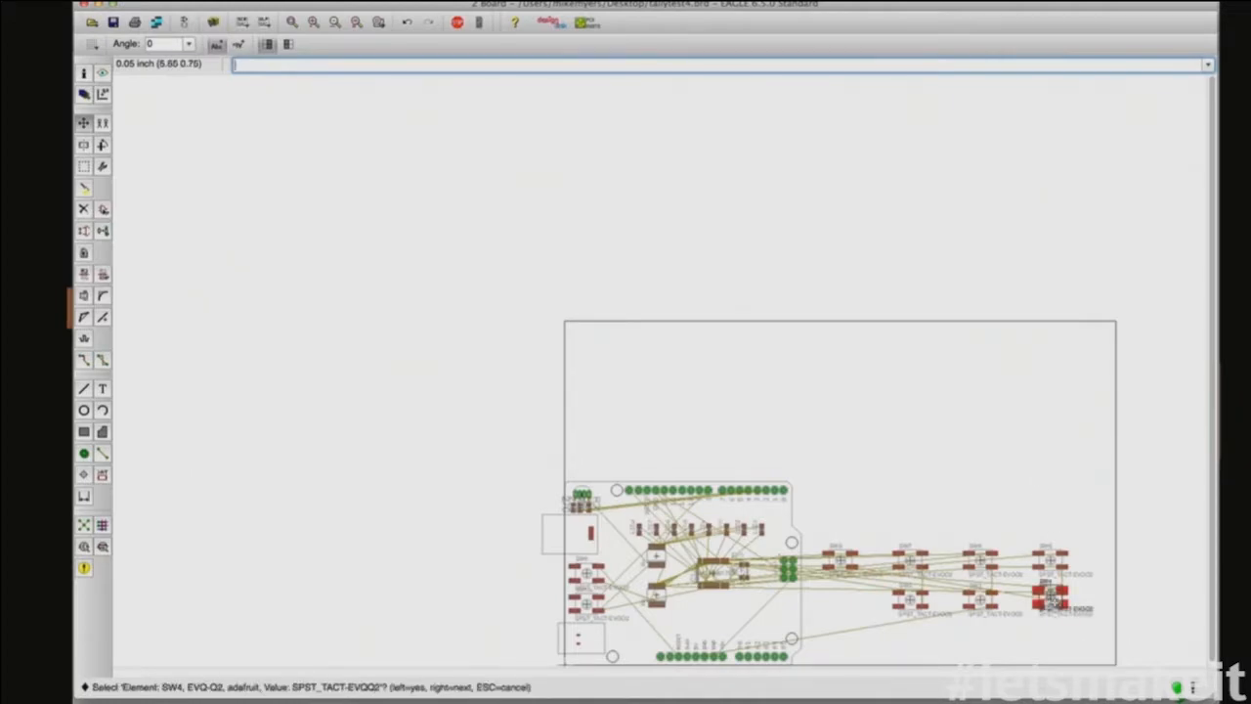
{"action": "scroll", "coordinate": [1050, 593], "scroll_direction": "up", "scroll_amount": 8}
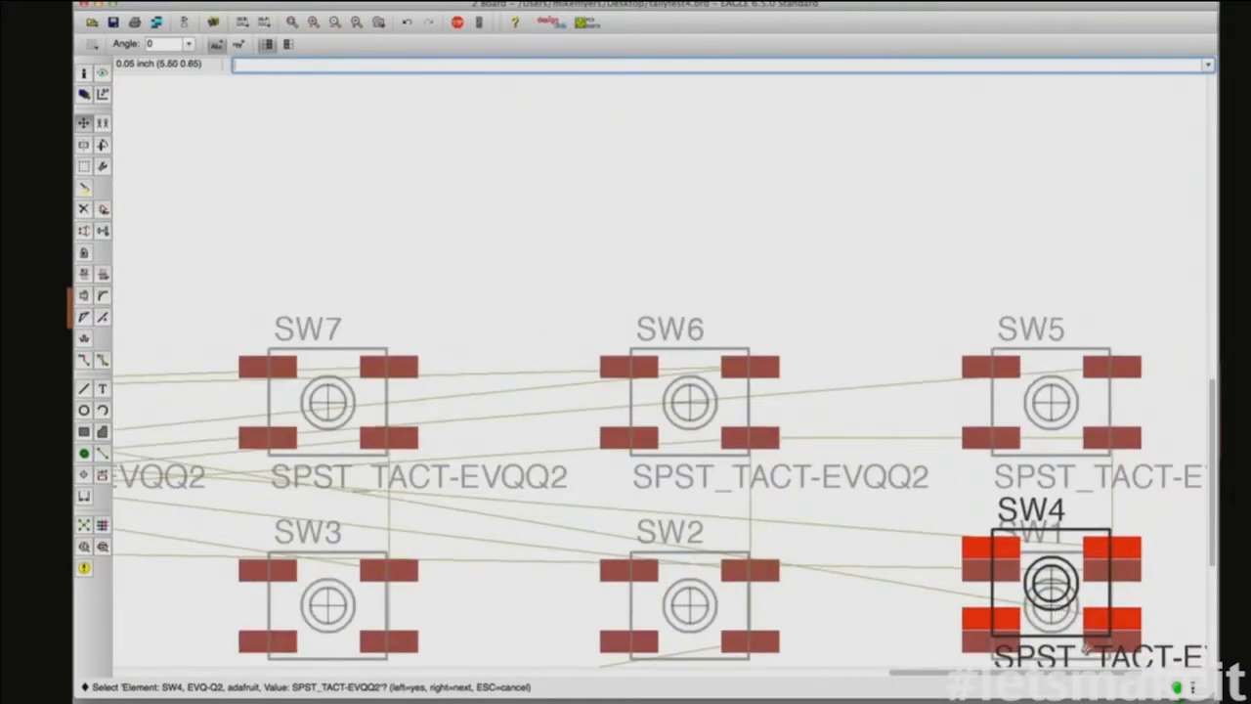
{"action": "left_click", "coordinate": [1050, 583]}
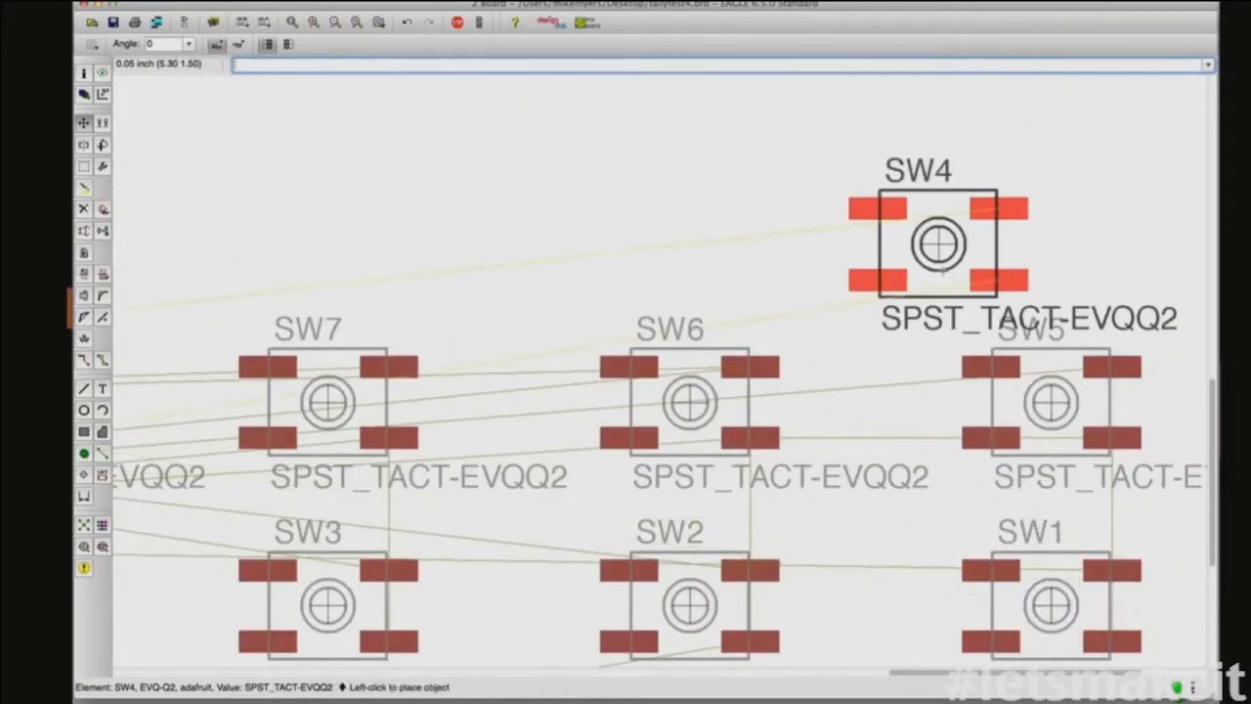
{"action": "left_click", "coordinate": [848, 200]}
Step: Rotate switch SW1 to 90 degrees and place it inside the Arduino outline, just below the ICSP header
{"action": "left_click", "coordinate": [1057, 595]}
{"action": "scroll", "coordinate": [801, 555], "scroll_direction": "down", "scroll_amount": 5}
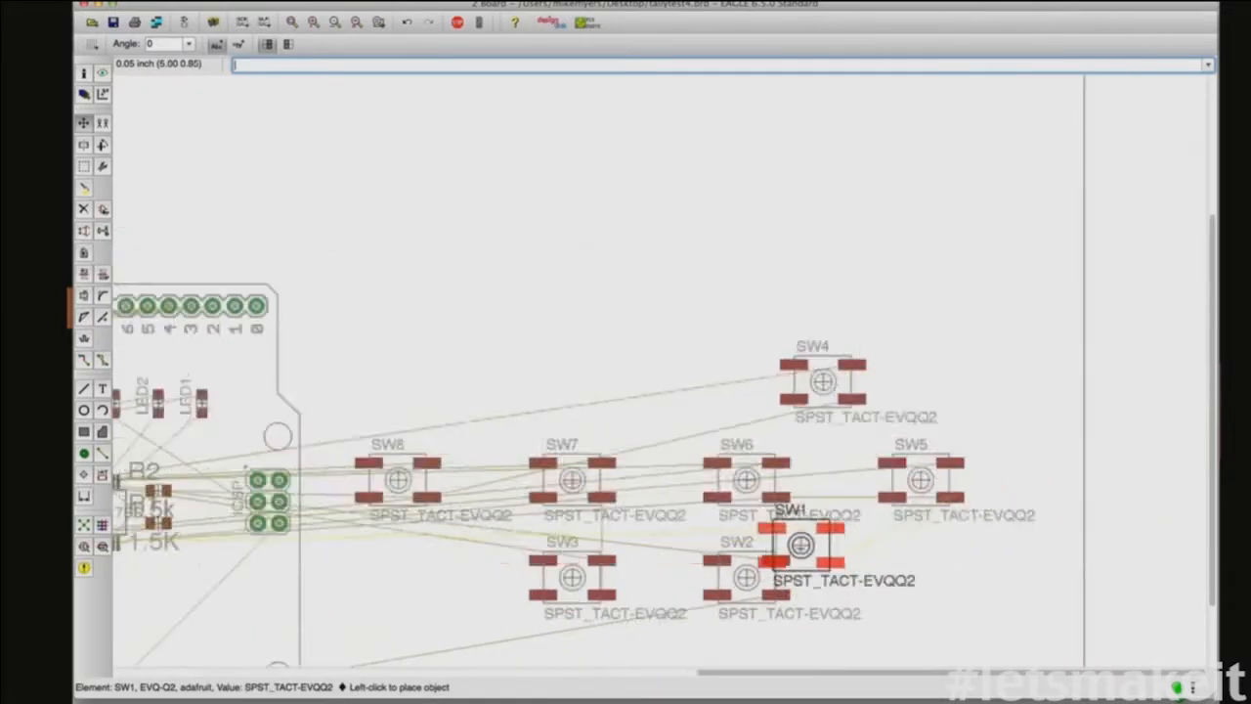
{"action": "right_click", "coordinate": [379, 567]}
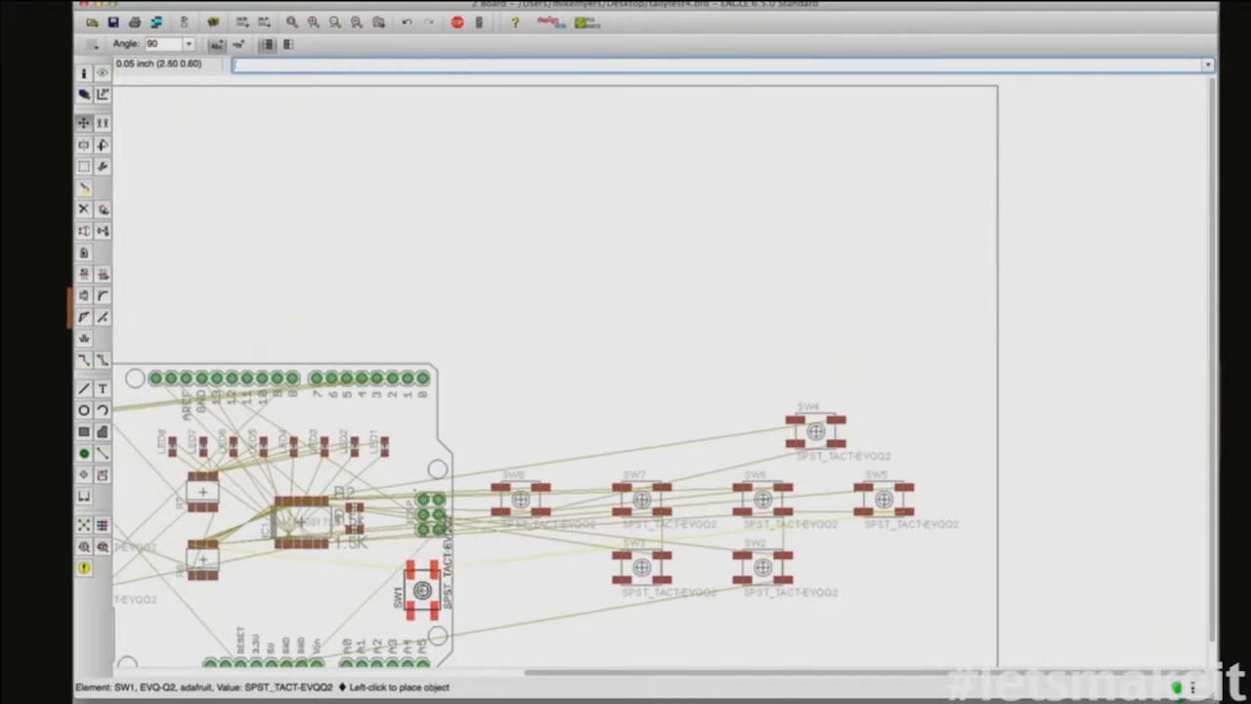
{"action": "left_click", "coordinate": [422, 582]}
{"action": "left_click", "coordinate": [423, 583]}
{"action": "left_click", "coordinate": [429, 583]}
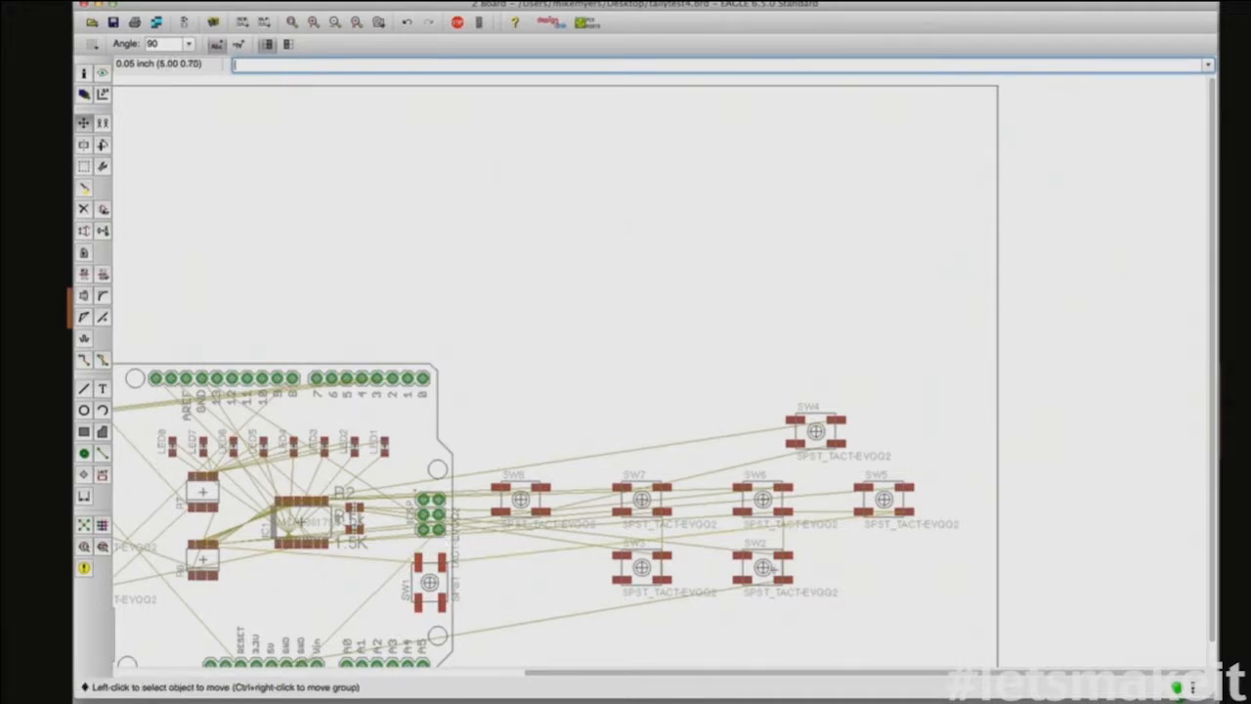
Step: Place switches SW2 and SW3, rotated to 90 degrees, in a row beside SW1 above the Arduino's analog and power header
{"action": "left_click", "coordinate": [762, 567]}
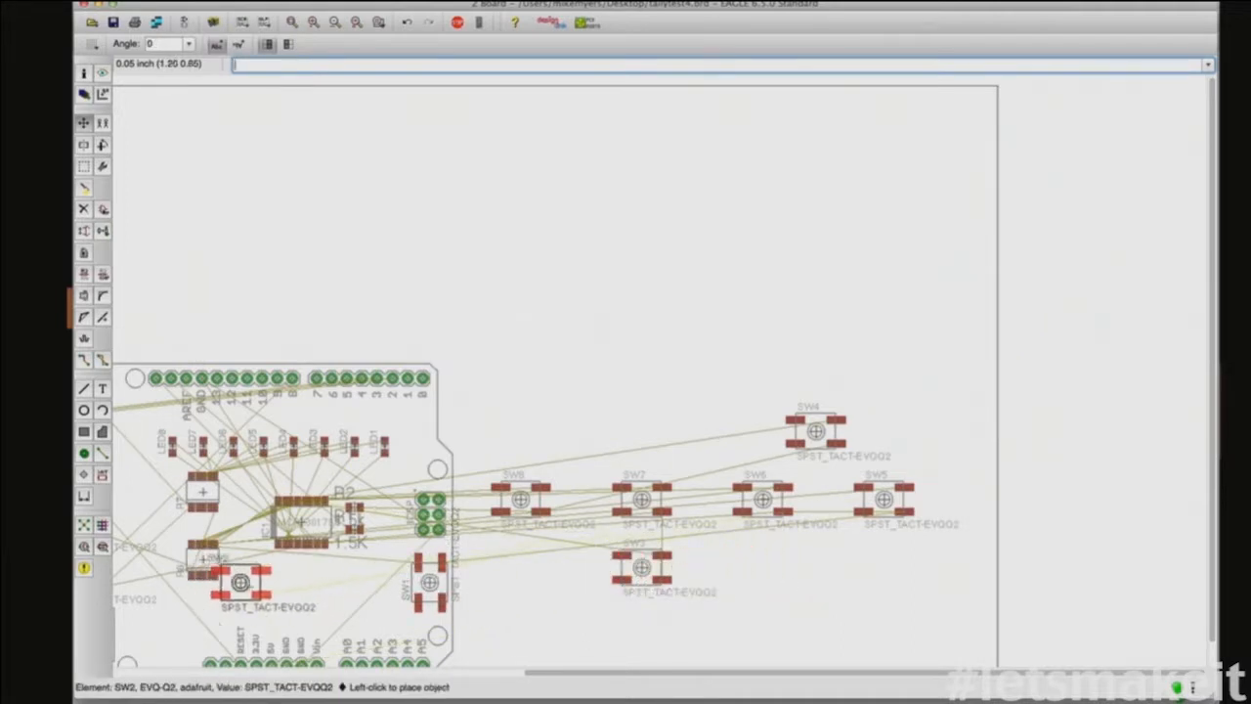
{"action": "right_click", "coordinate": [369, 590]}
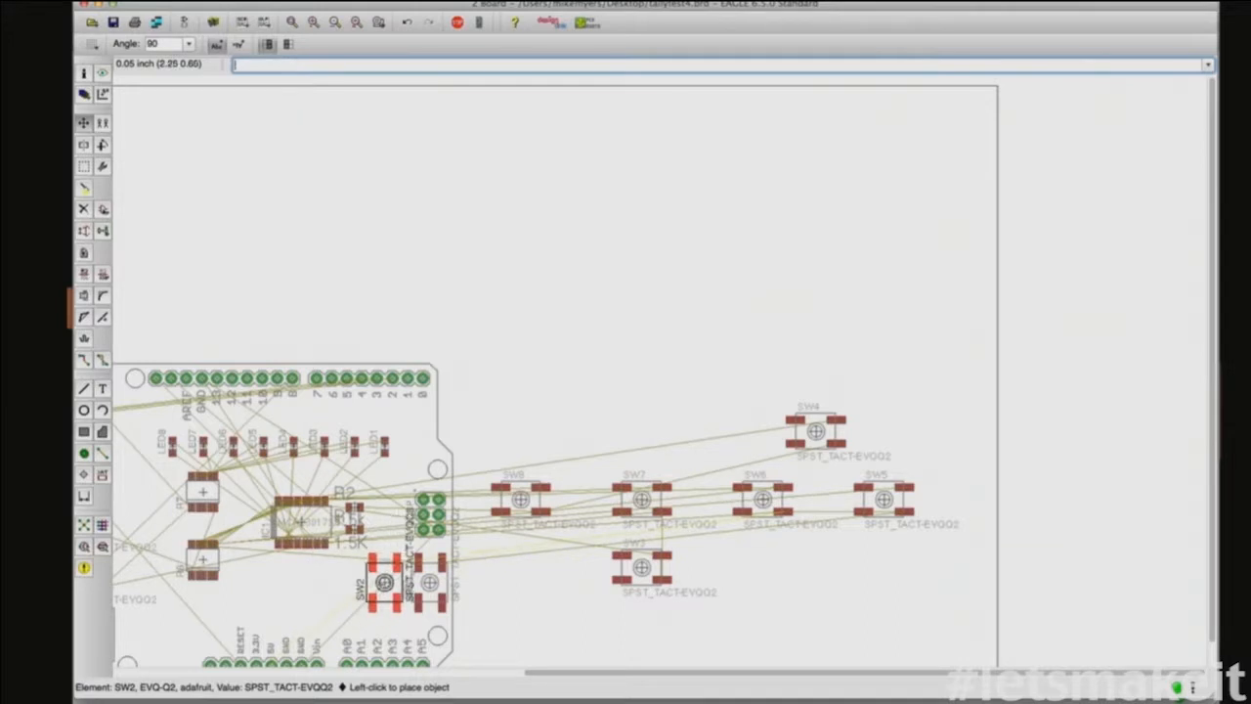
{"action": "left_click", "coordinate": [385, 583]}
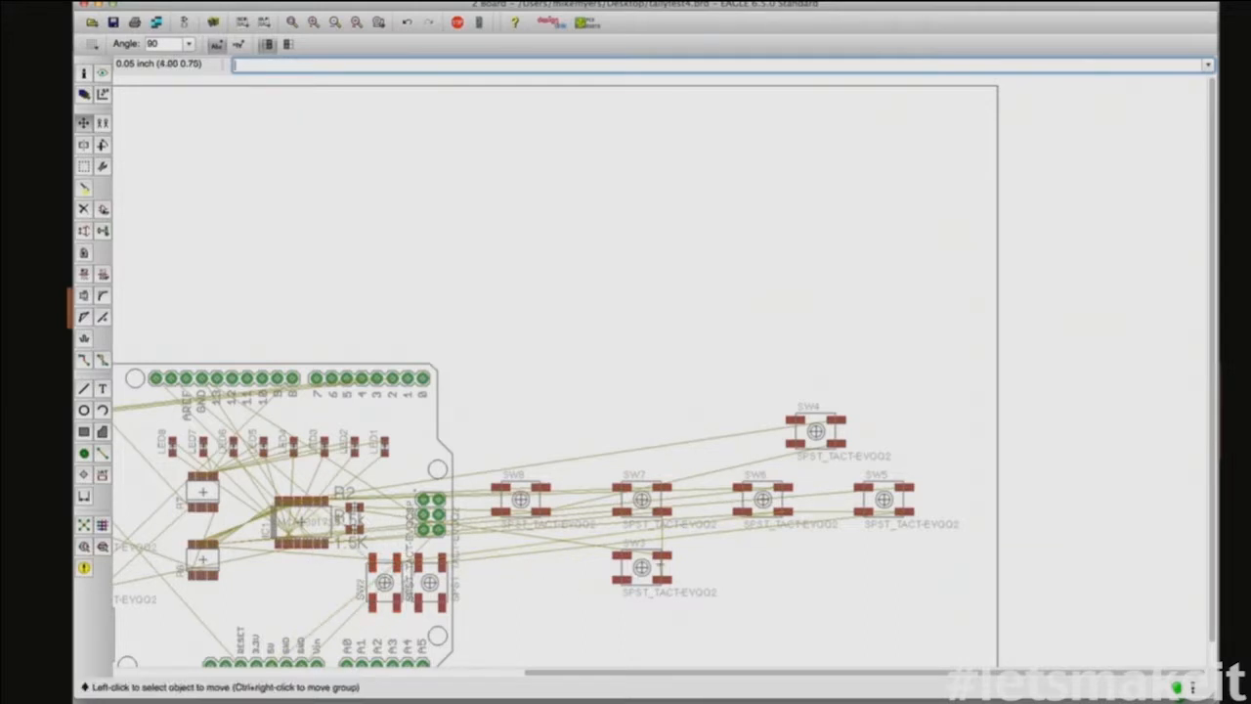
{"action": "left_click", "coordinate": [641, 567]}
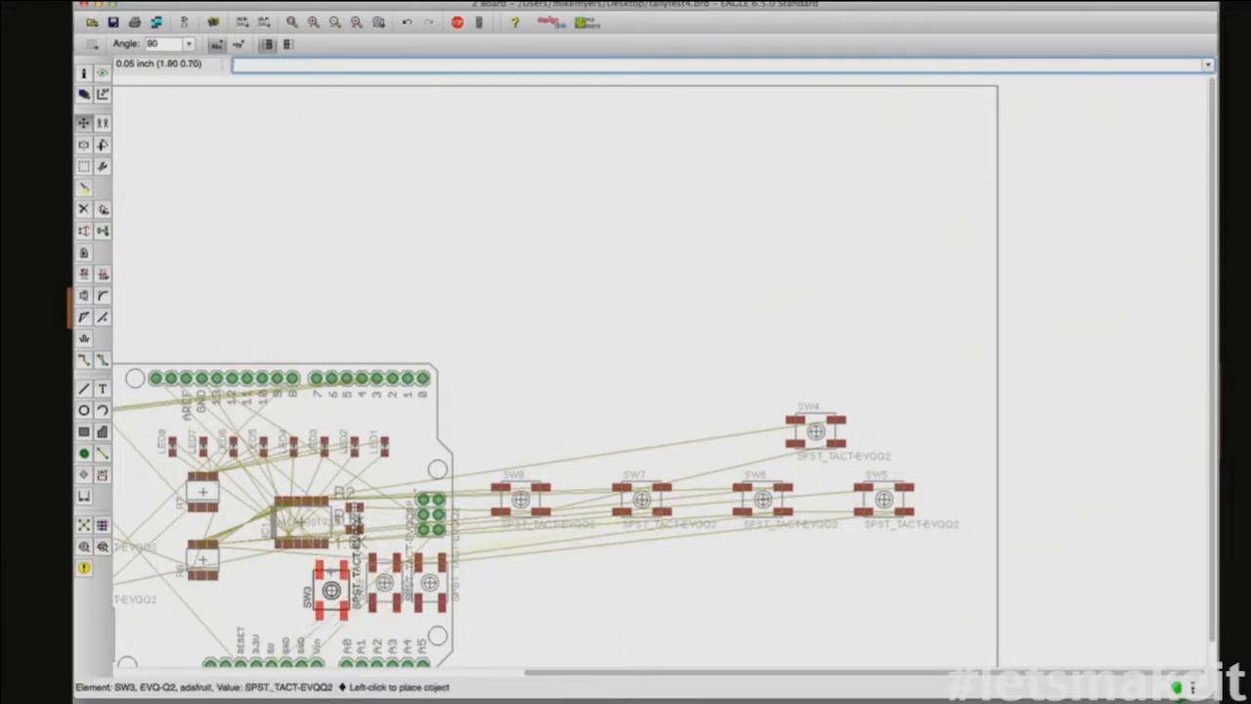
{"action": "left_click", "coordinate": [338, 583]}
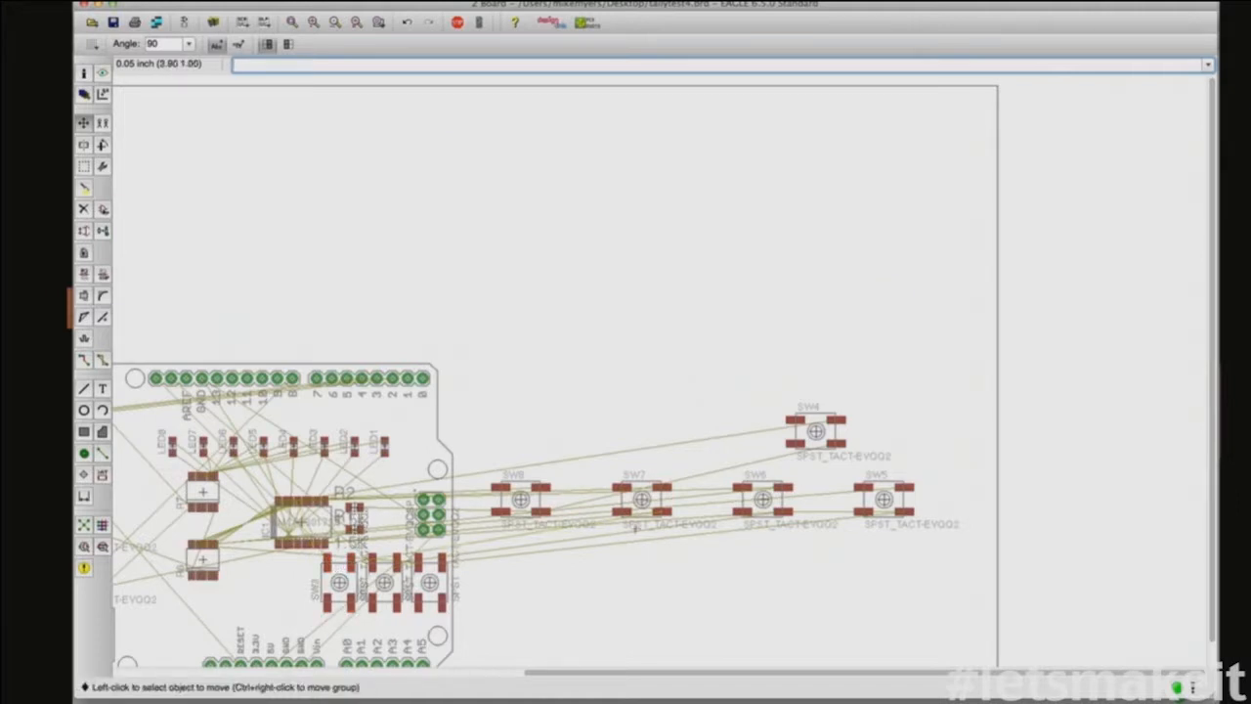
Step: Rotate switches SW4 and SW5 to 90 degrees and place them beside SW3, continuing the row above the Arduino's lower header
{"action": "left_click", "coordinate": [815, 431]}
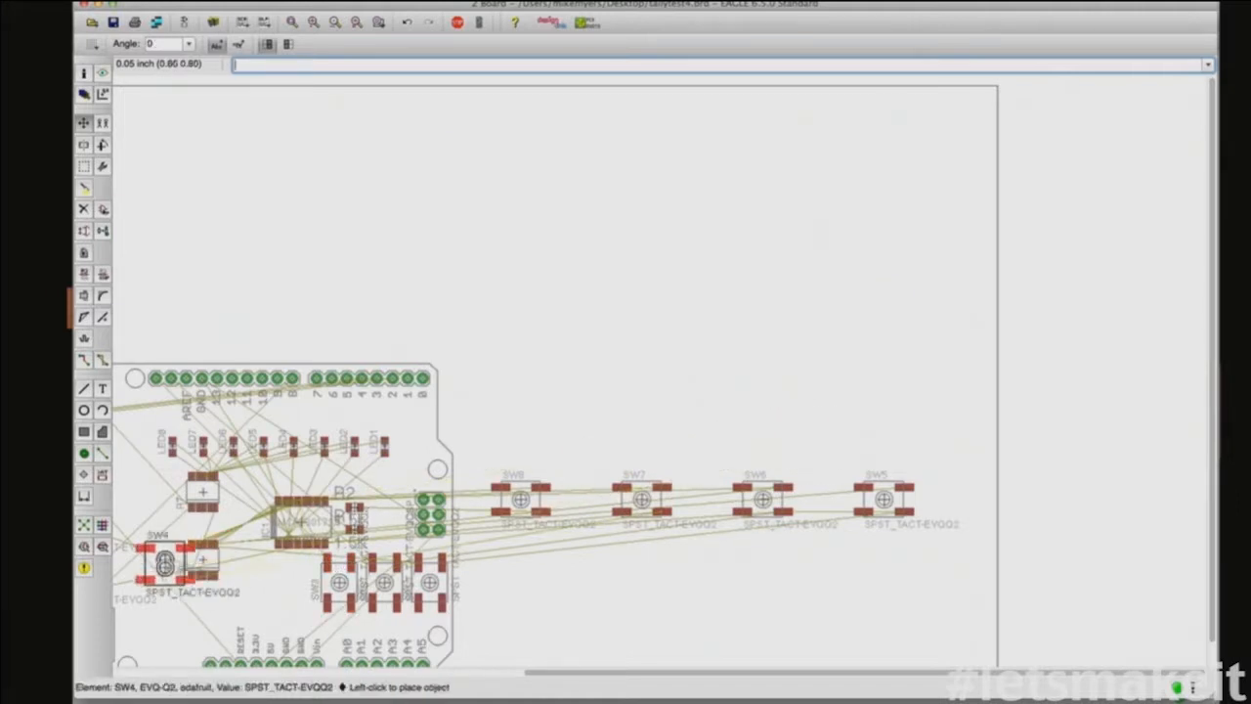
{"action": "right_click", "coordinate": [240, 576]}
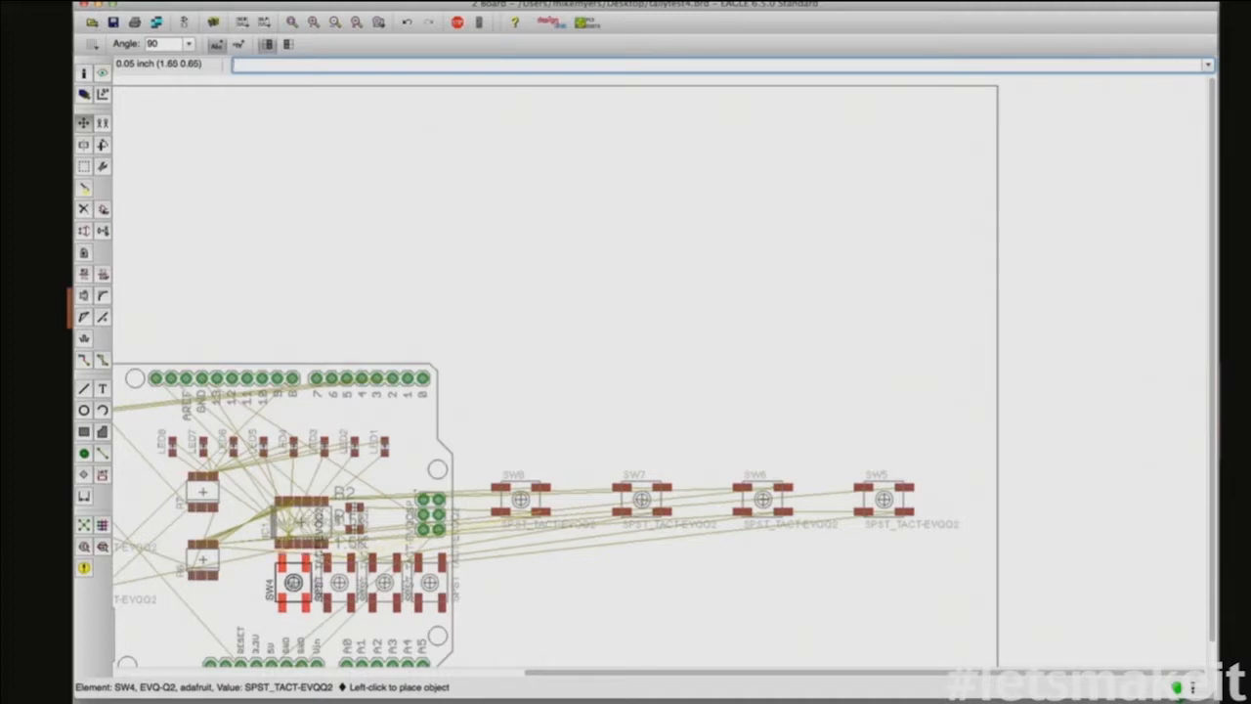
{"action": "left_click", "coordinate": [293, 582]}
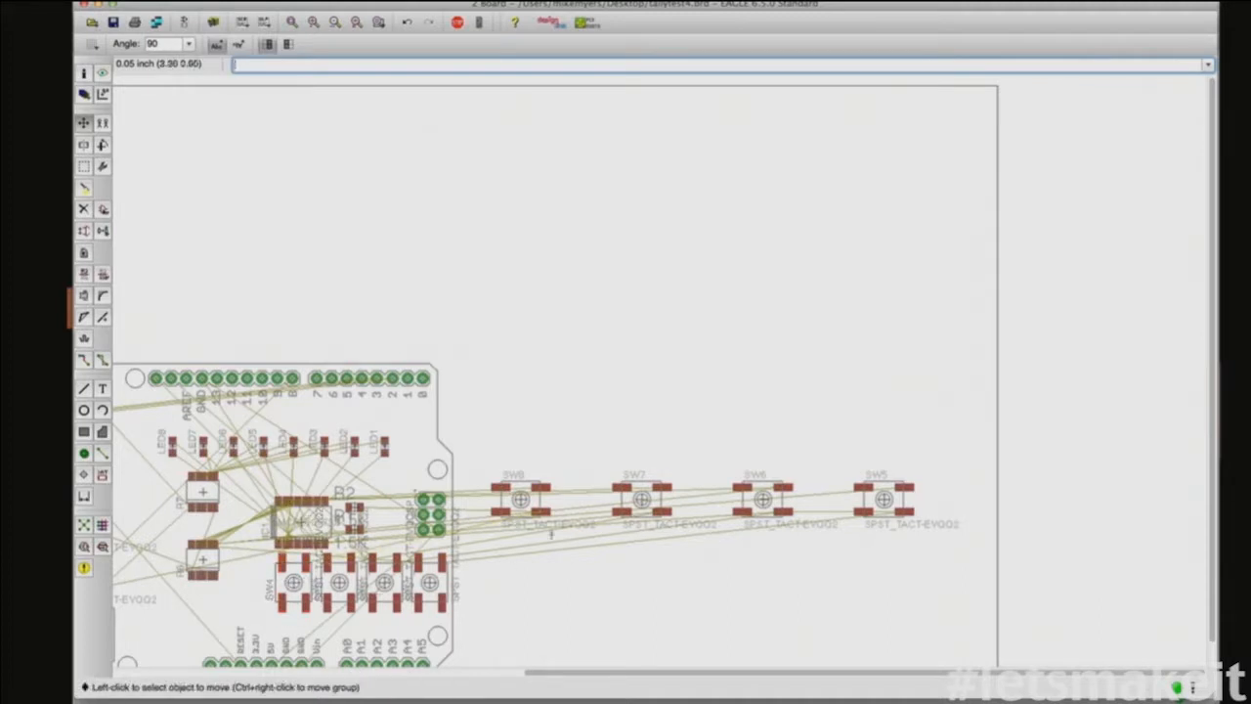
{"action": "left_click", "coordinate": [879, 499]}
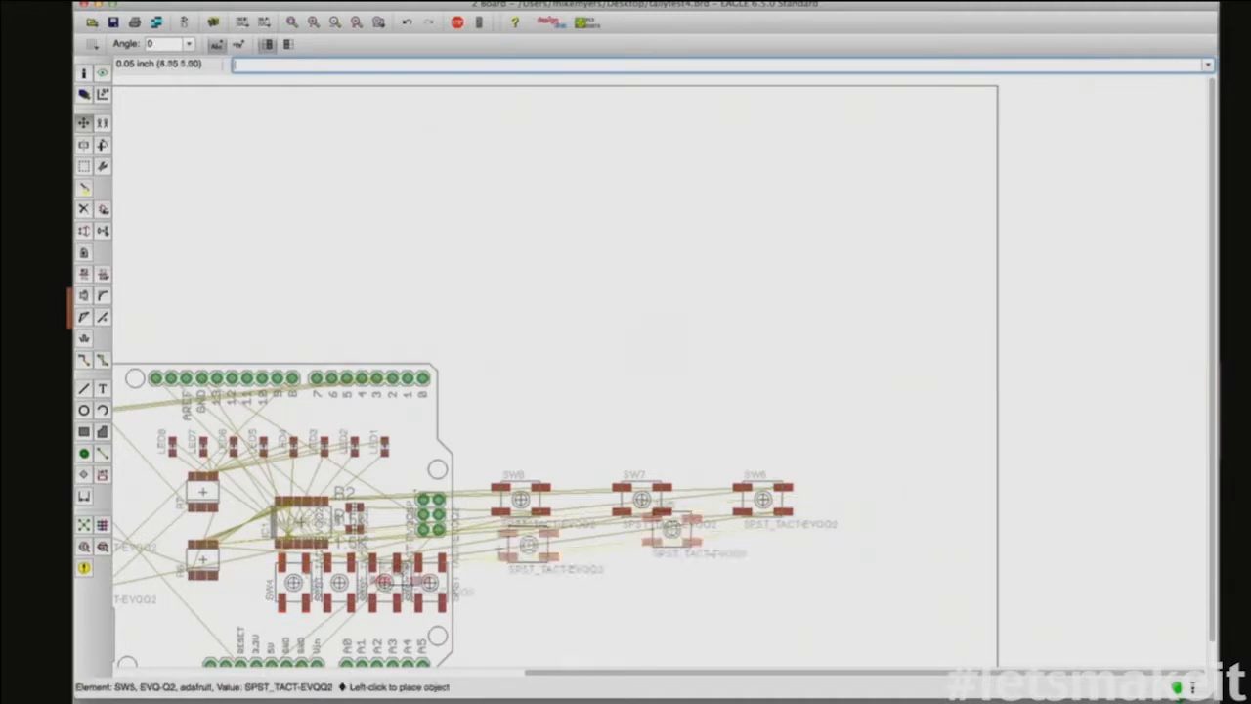
{"action": "right_click", "coordinate": [244, 583]}
{"action": "left_click", "coordinate": [247, 583]}
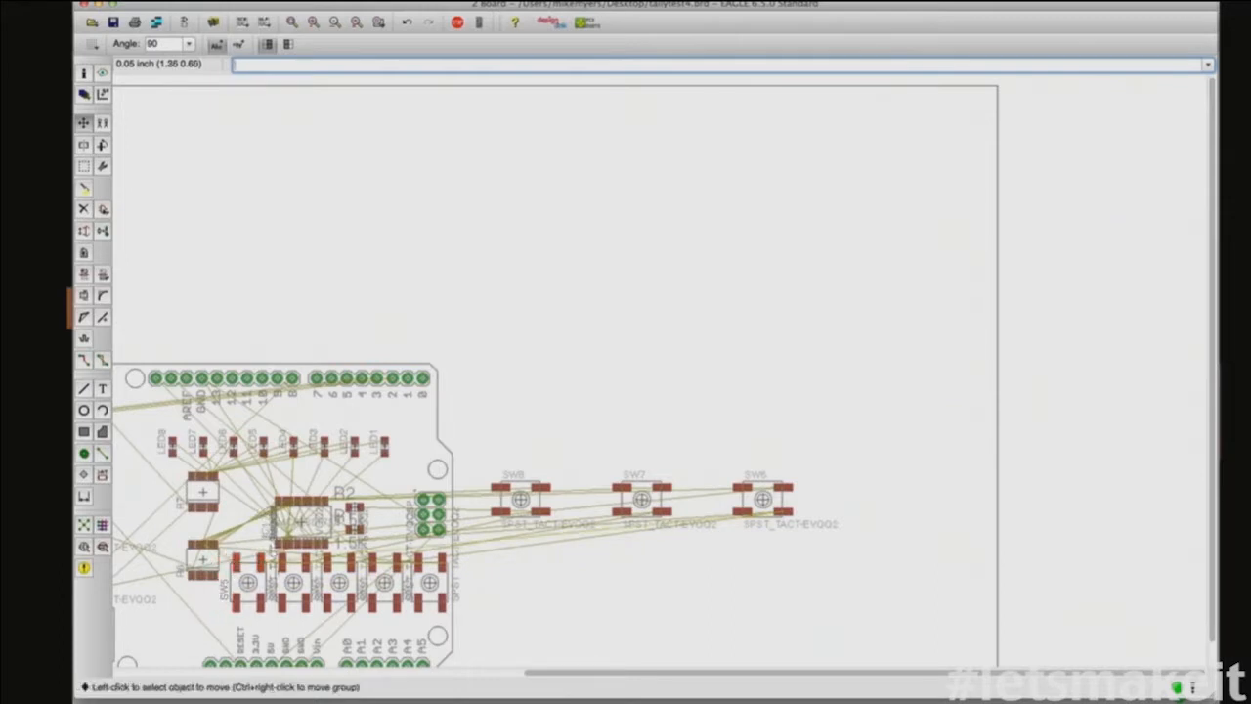
Step: Place switch SW6, rotated to 90 degrees, beside SW5 and move resistor network R6 outside the Arduino outline to clear the row
{"action": "left_click", "coordinate": [763, 499]}
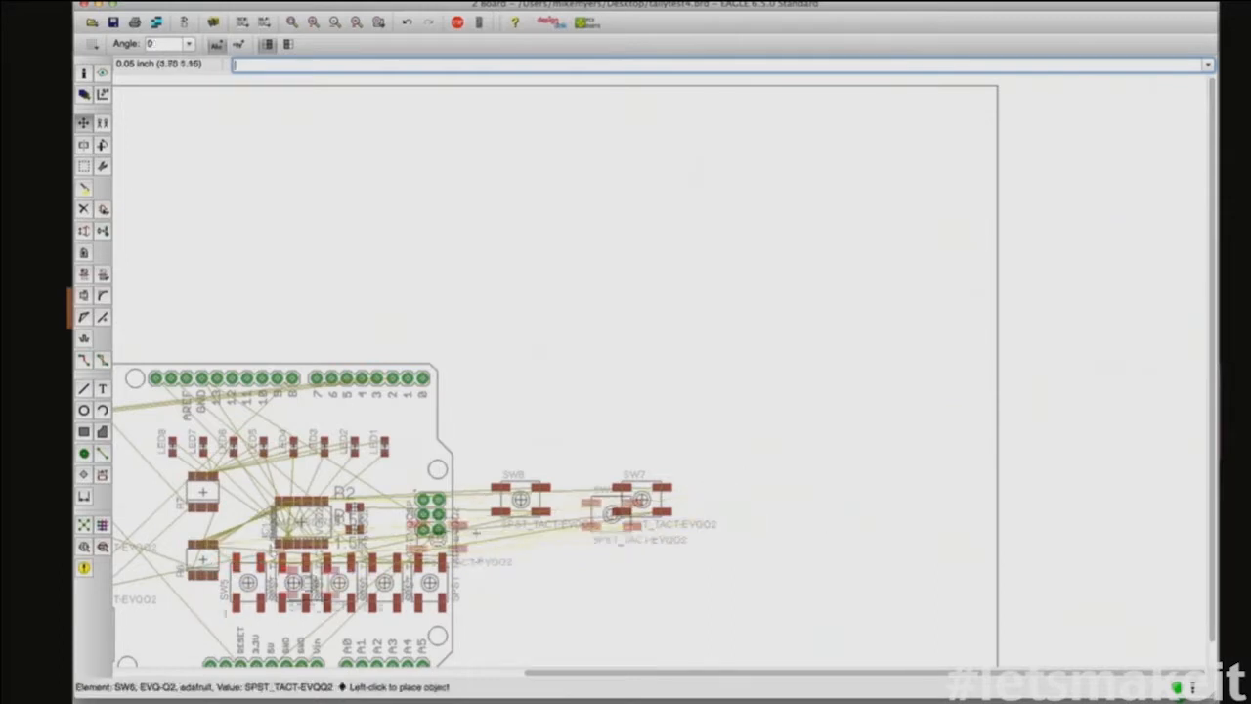
{"action": "right_click", "coordinate": [195, 604]}
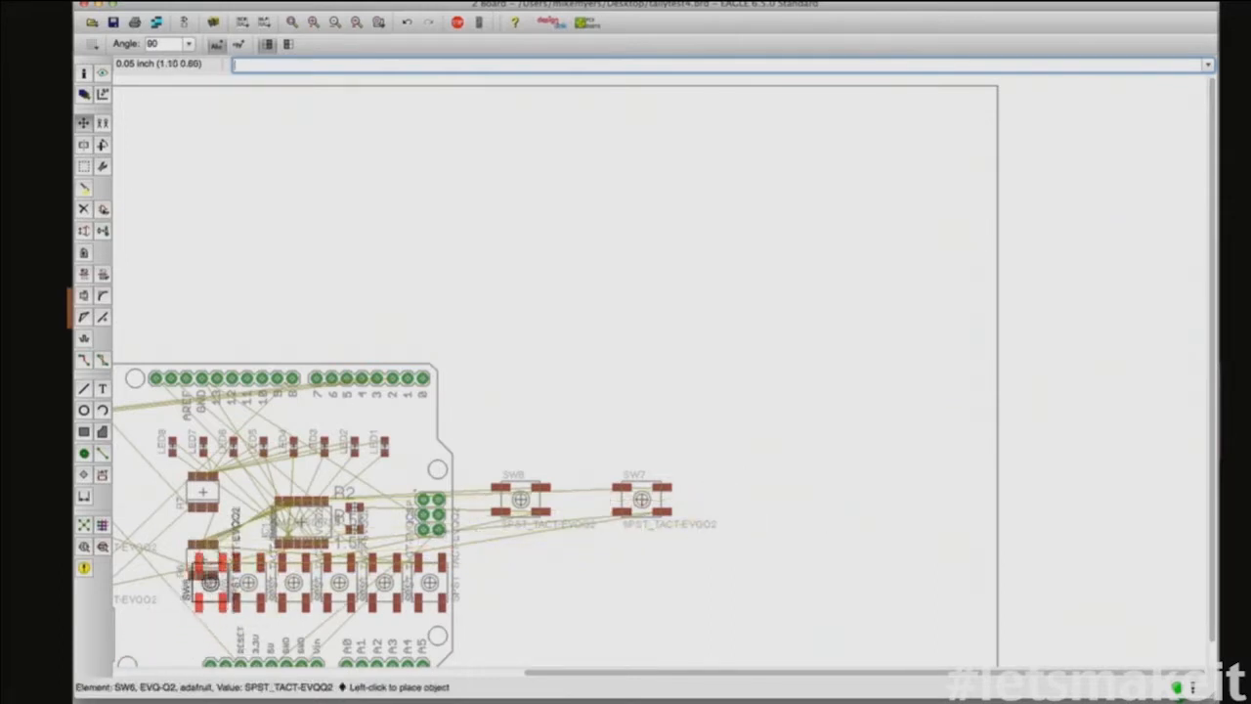
{"action": "left_click", "coordinate": [203, 571]}
{"action": "left_click", "coordinate": [202, 565]}
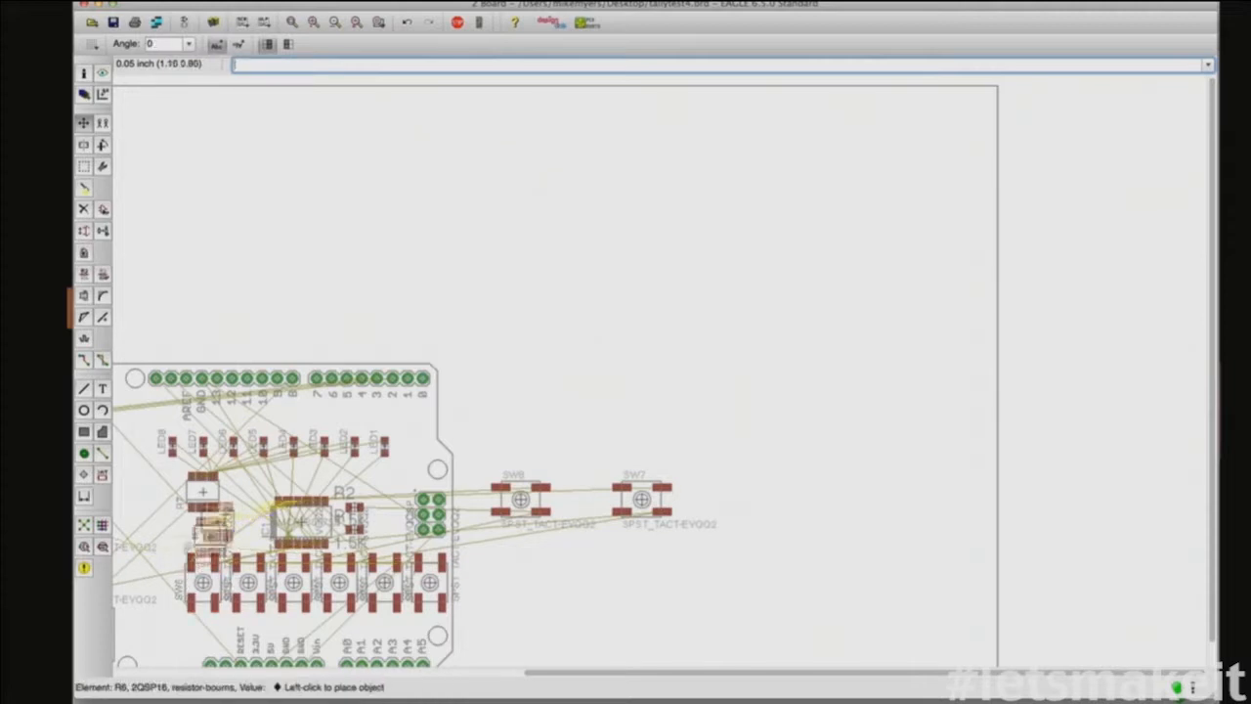
{"action": "left_click", "coordinate": [482, 422]}
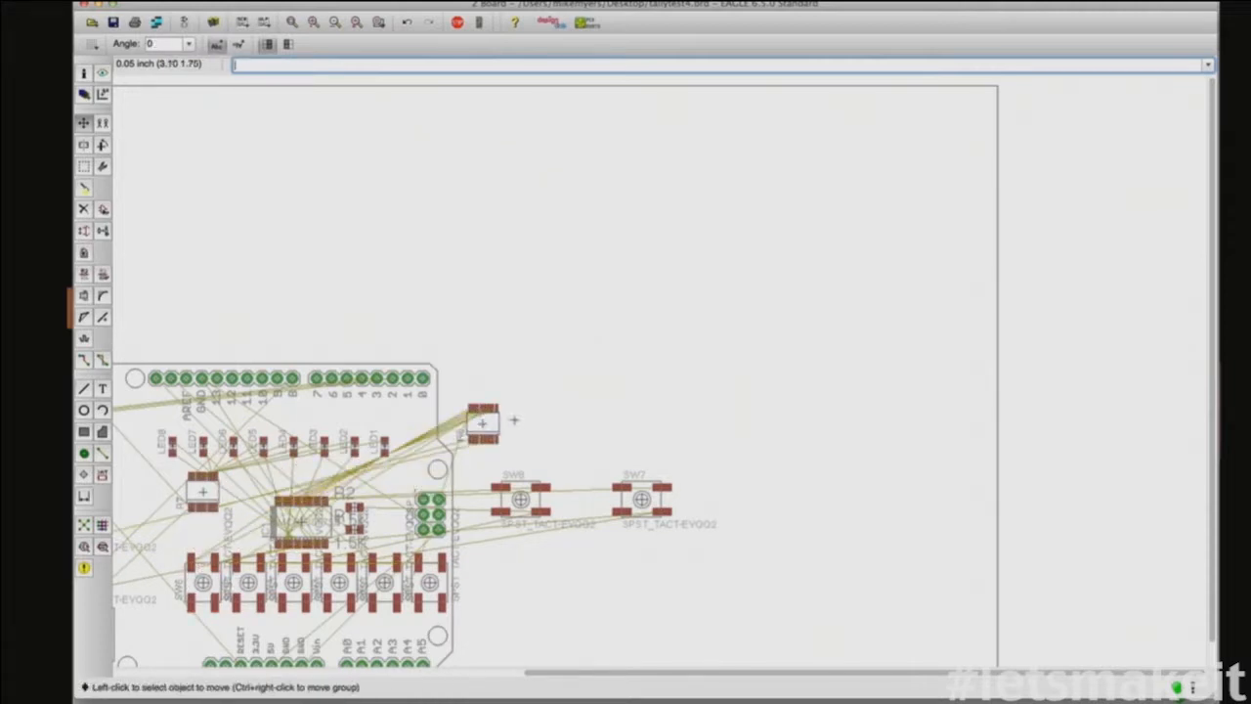
Step: Rotate switch SW7 to 90 degrees and place it beside SW6 at the end of the switch row
{"action": "left_click", "coordinate": [614, 508]}
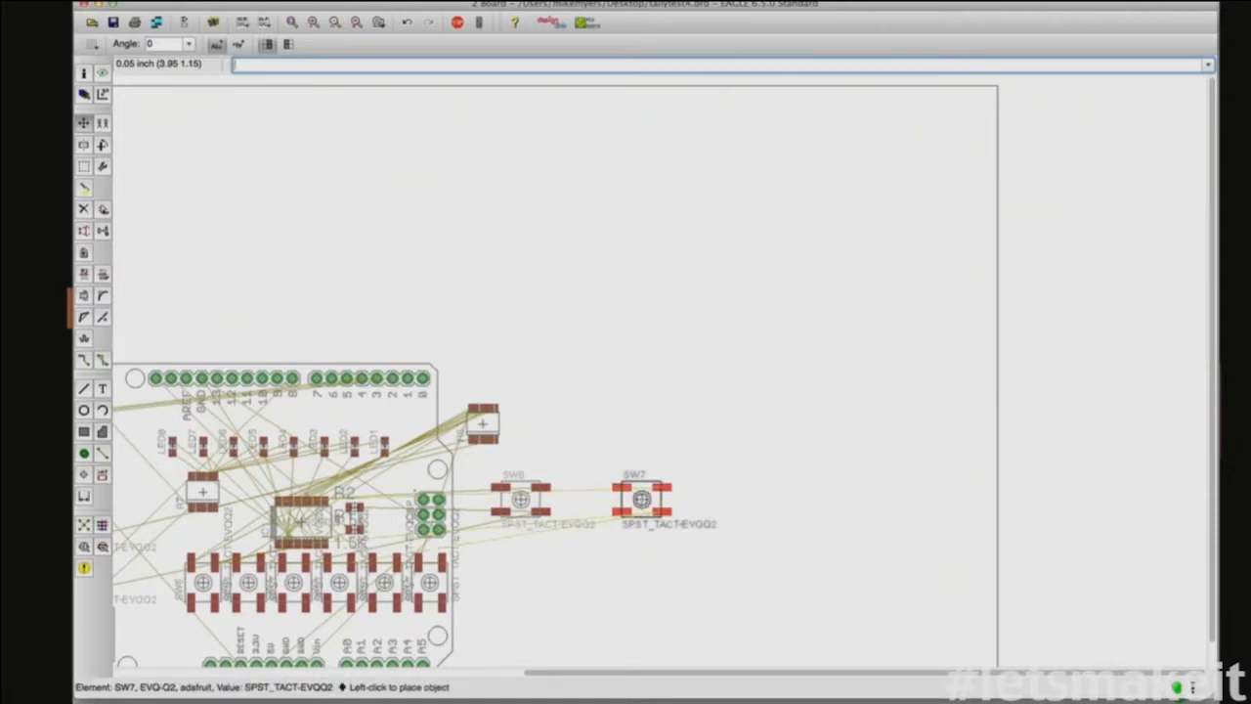
{"action": "right_click", "coordinate": [191, 582]}
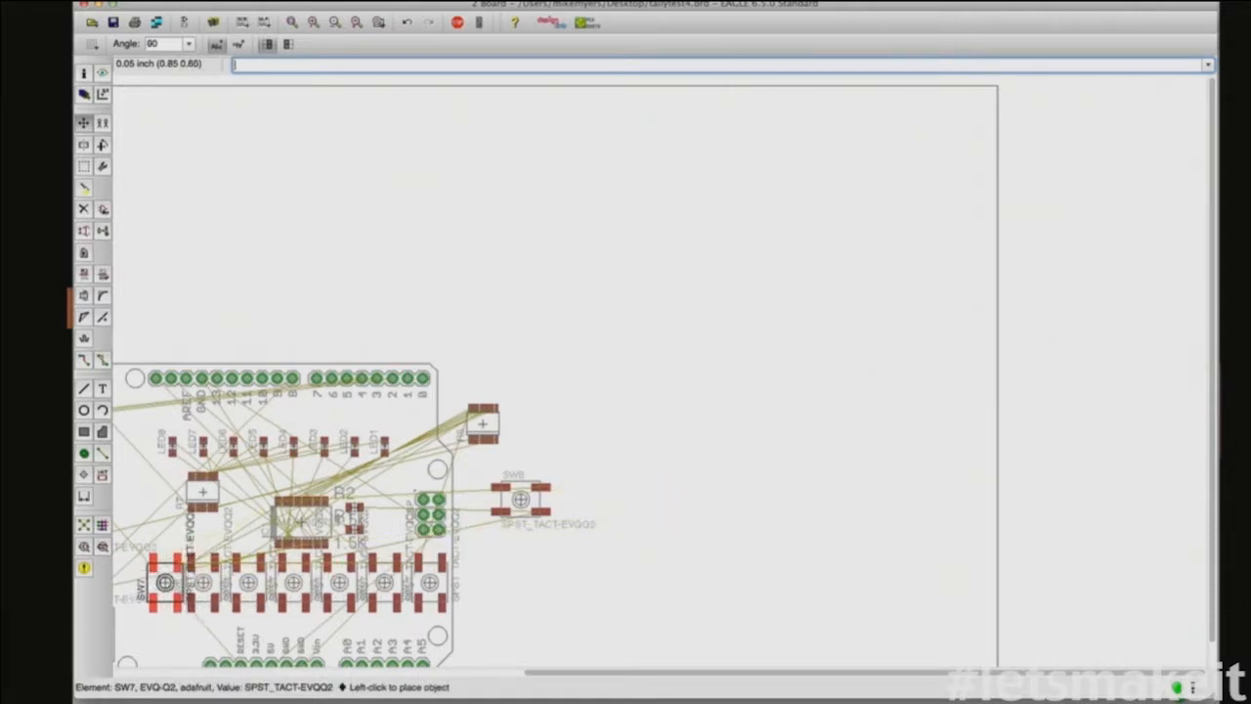
{"action": "left_click", "coordinate": [165, 583]}
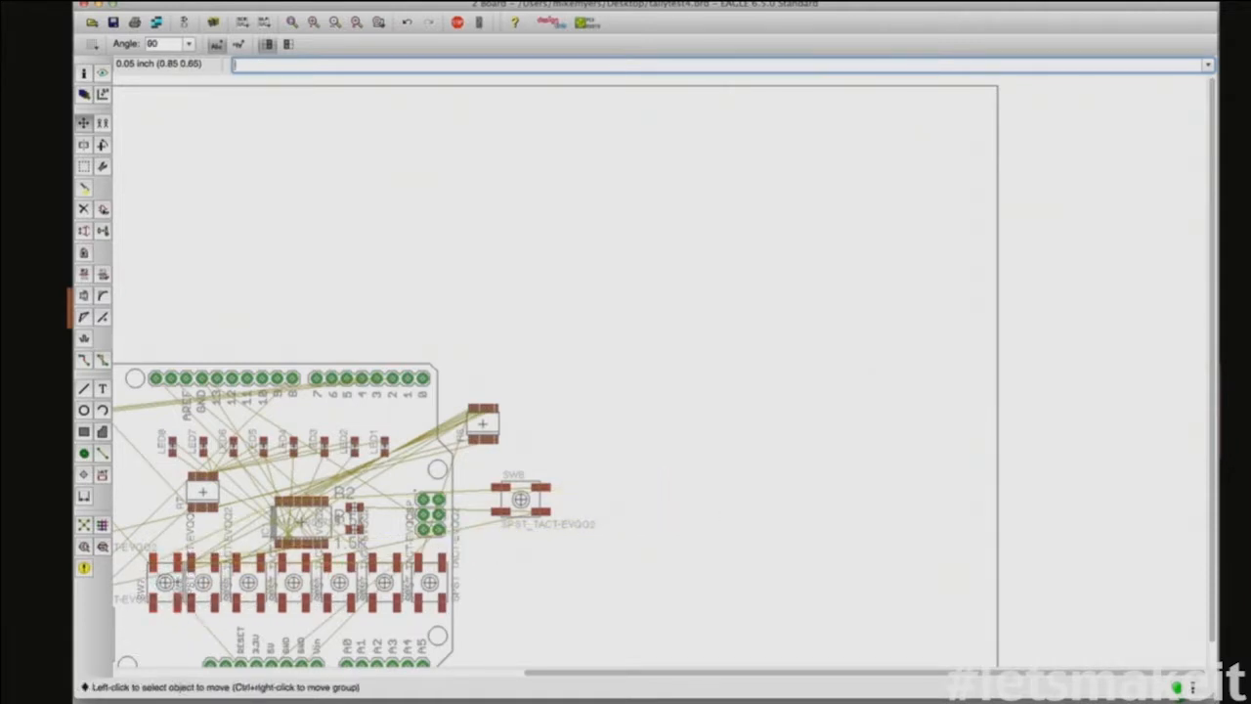
Step: Shift switches SW2, SW3 and SW4 toward SW1 to close the gaps between them
{"action": "left_click", "coordinate": [390, 583]}
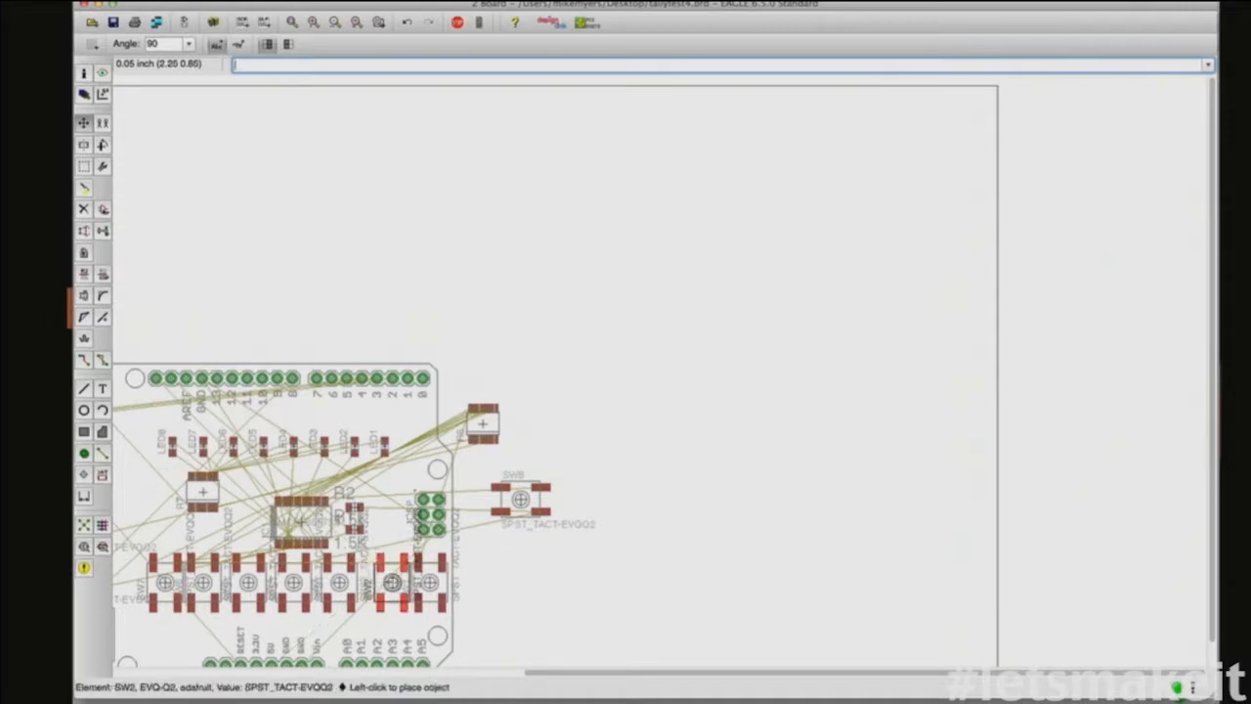
{"action": "left_click", "coordinate": [391, 582]}
{"action": "left_click", "coordinate": [392, 581]}
{"action": "left_click", "coordinate": [384, 582]}
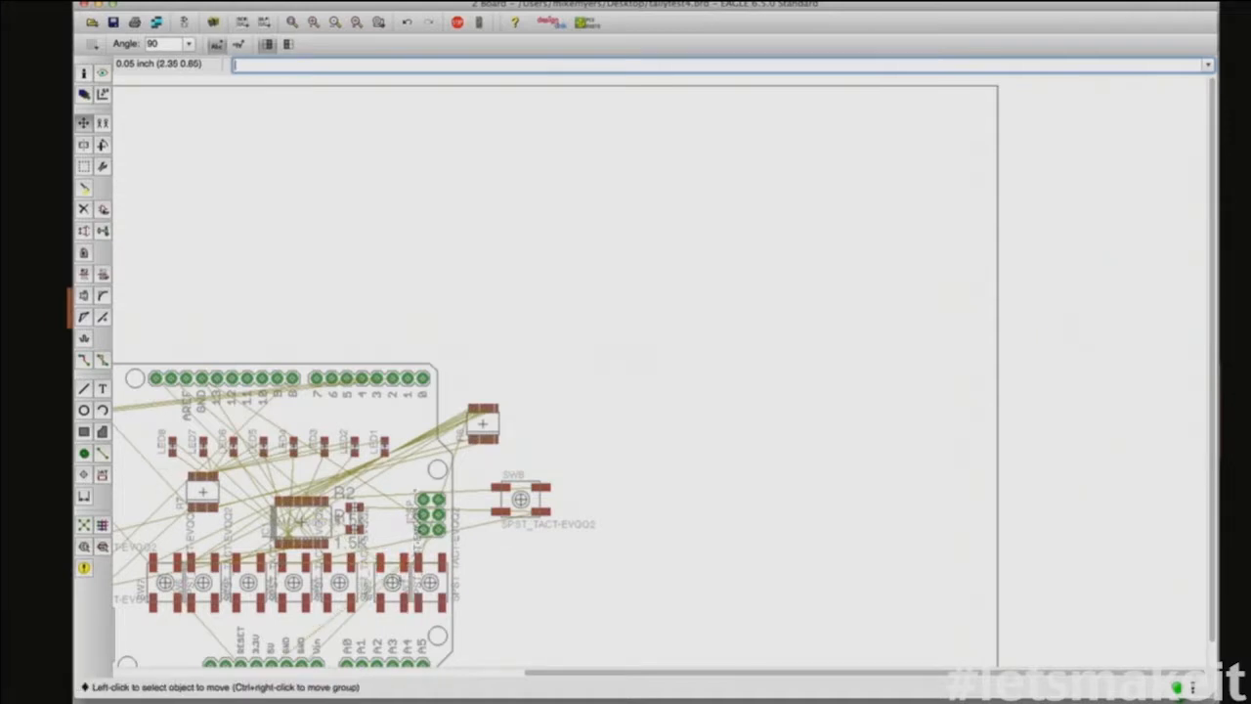
{"action": "left_click", "coordinate": [339, 583]}
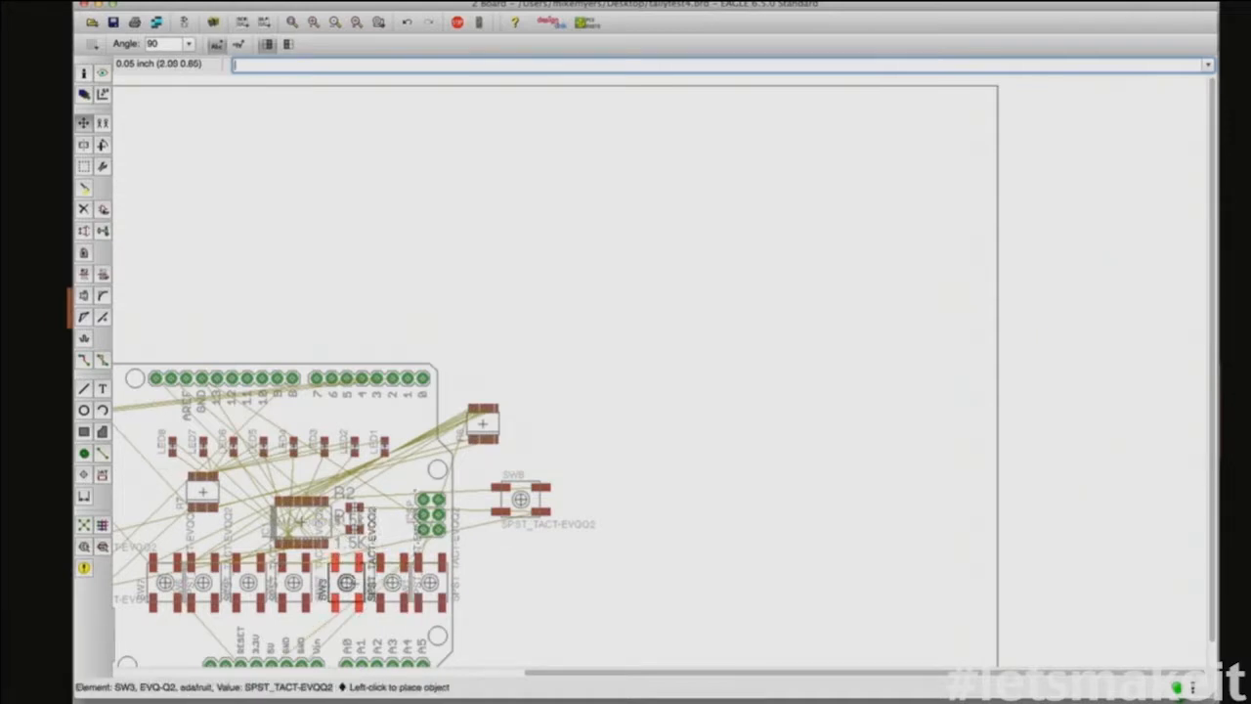
{"action": "left_click", "coordinate": [354, 583]}
{"action": "left_click", "coordinate": [293, 583]}
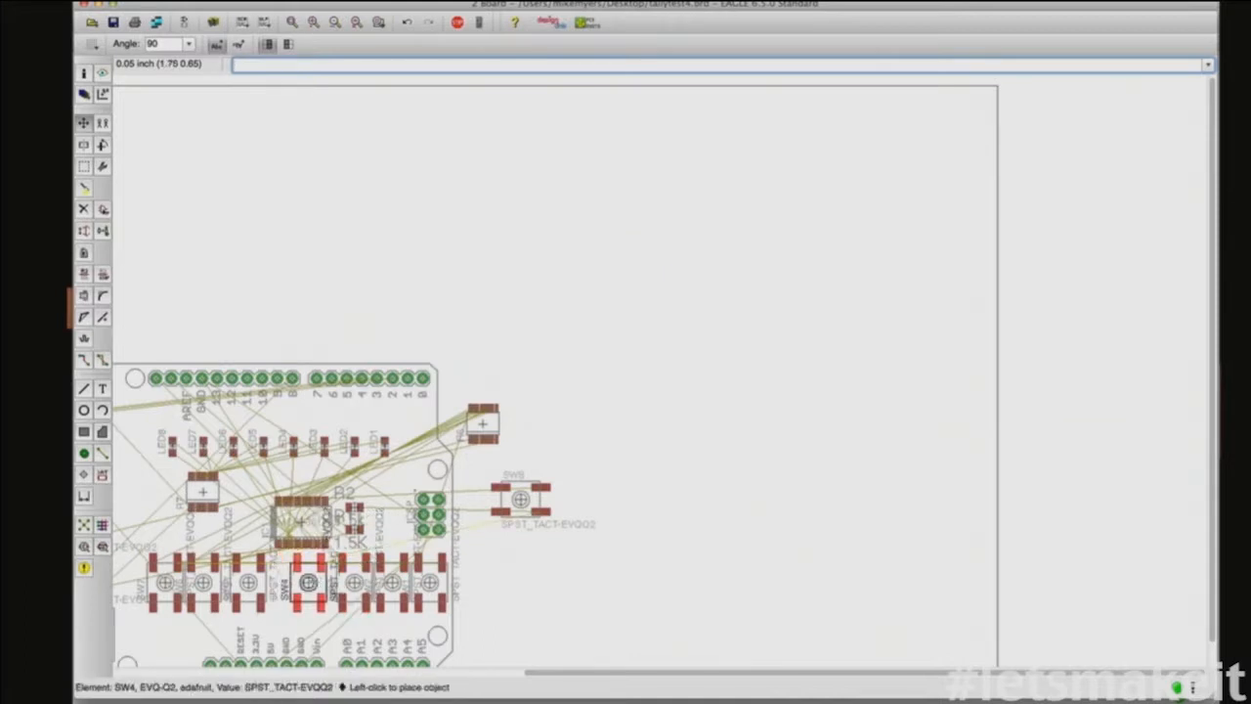
{"action": "left_click", "coordinate": [316, 583]}
Step: Shift switches SW5, SW6 and SW7 toward SW4 so the row is tightly and evenly spaced
{"action": "left_click", "coordinate": [252, 582]}
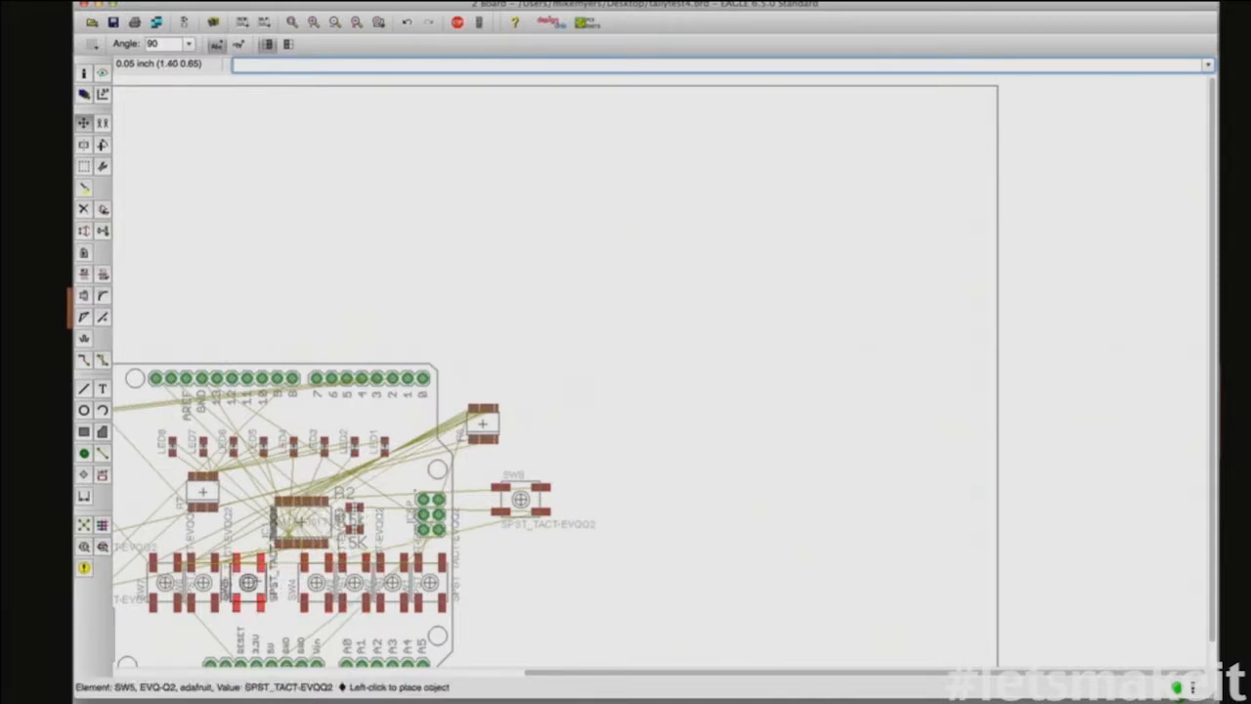
{"action": "left_click", "coordinate": [278, 582]}
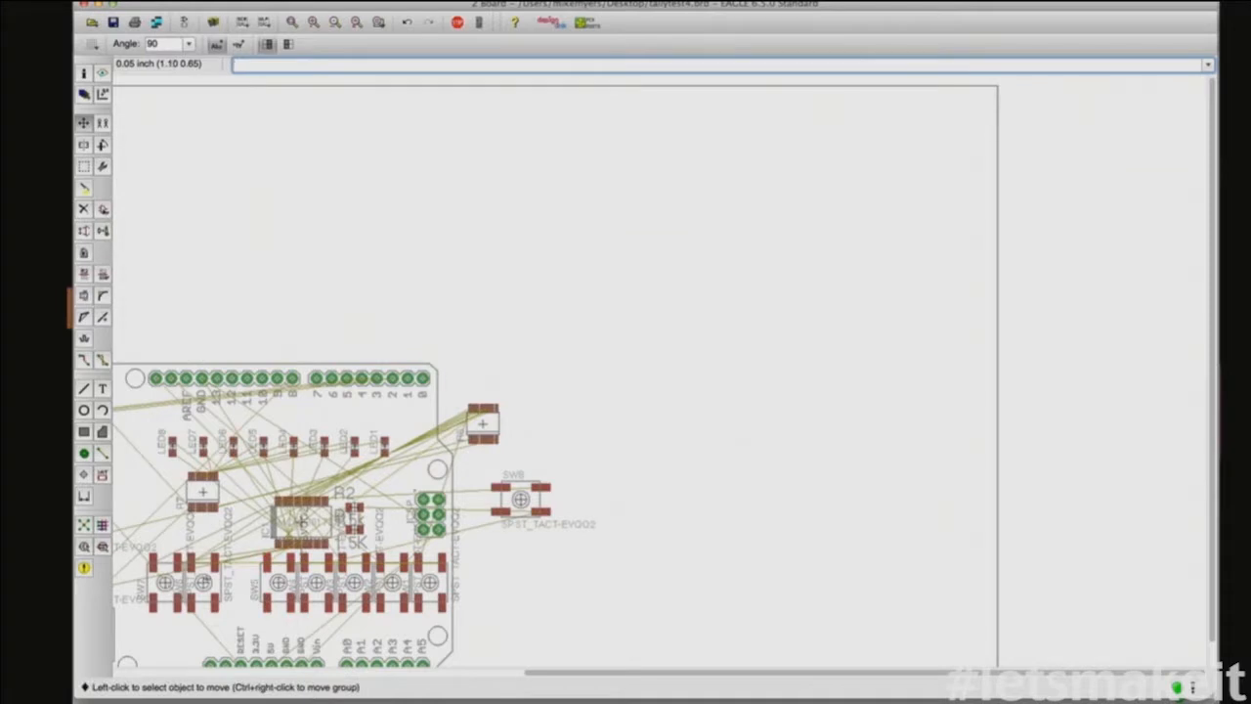
{"action": "left_click", "coordinate": [203, 582]}
{"action": "left_click", "coordinate": [240, 582]}
{"action": "left_click", "coordinate": [166, 582]}
{"action": "left_click", "coordinate": [202, 583]}
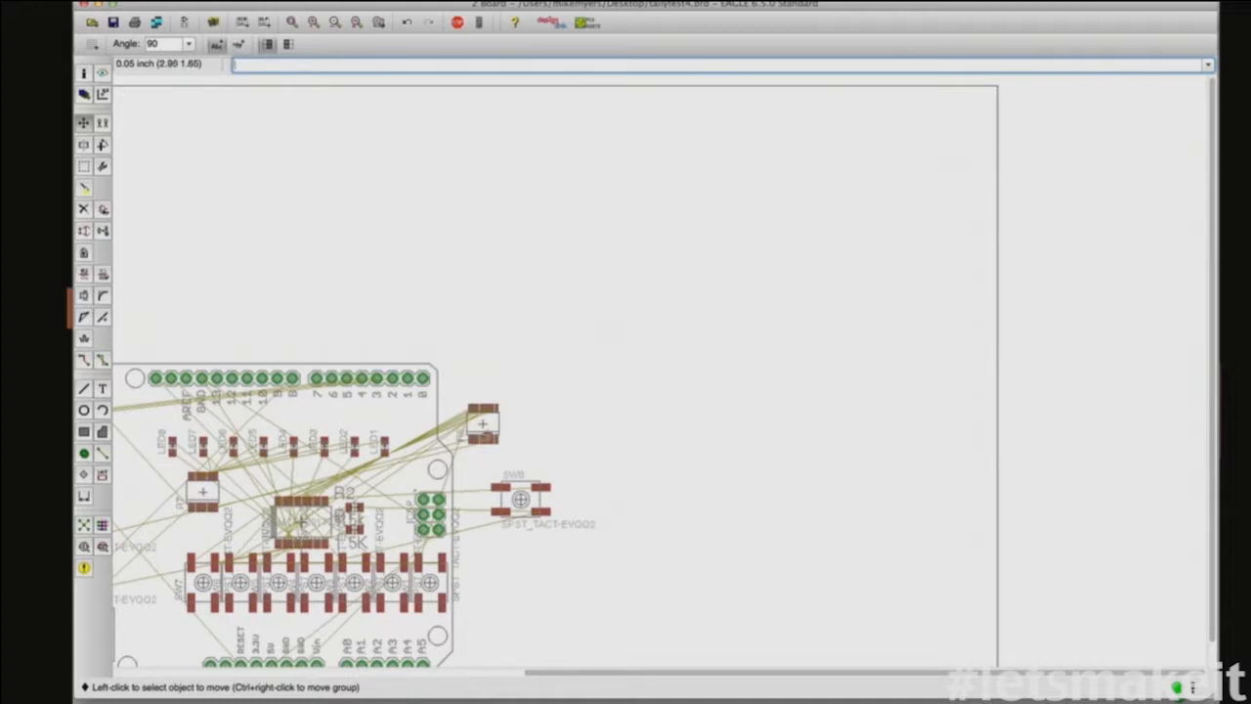
Step: Rotate switch SW8 to 90 degrees and place it beside SW7 as the last switch in the row
{"action": "left_click", "coordinate": [521, 499]}
{"action": "right_click", "coordinate": [307, 522]}
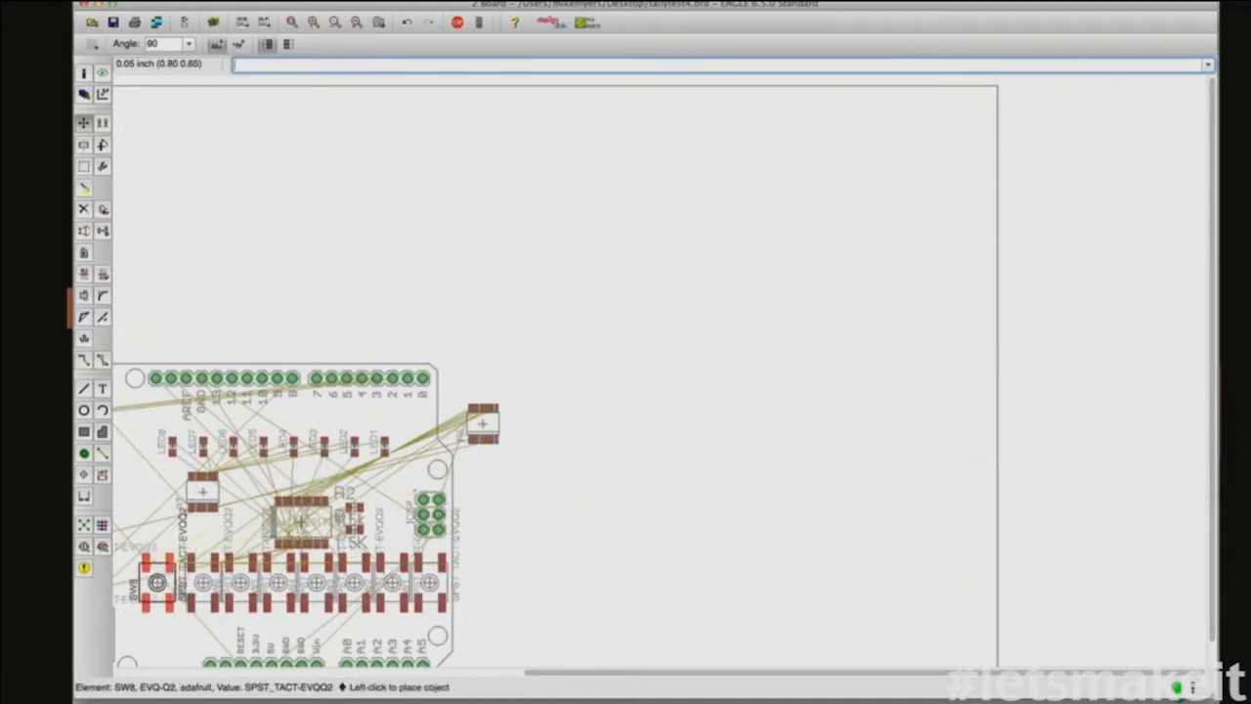
{"action": "left_click", "coordinate": [165, 582]}
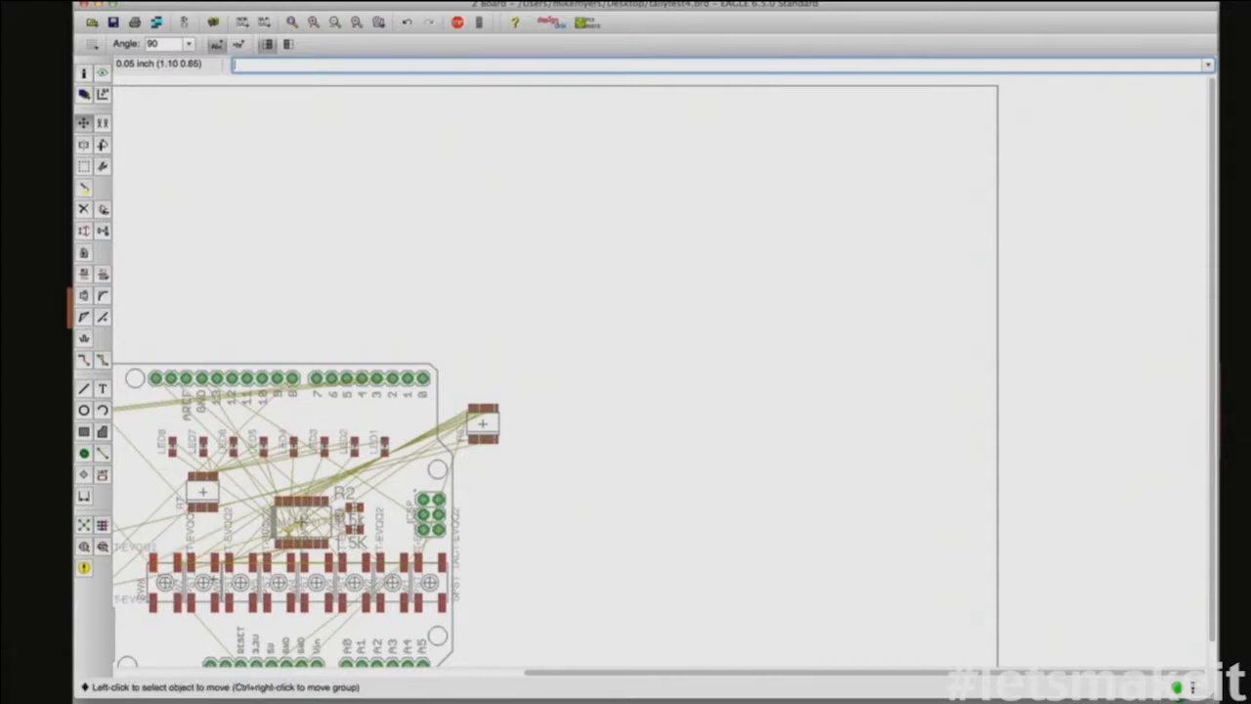
Step: Fit the whole board in view and move the board outline's upper-right corner onto the Arduino's upper-right corner
{"action": "scroll", "coordinate": [354, 463], "scroll_direction": "down", "scroll_amount": 1}
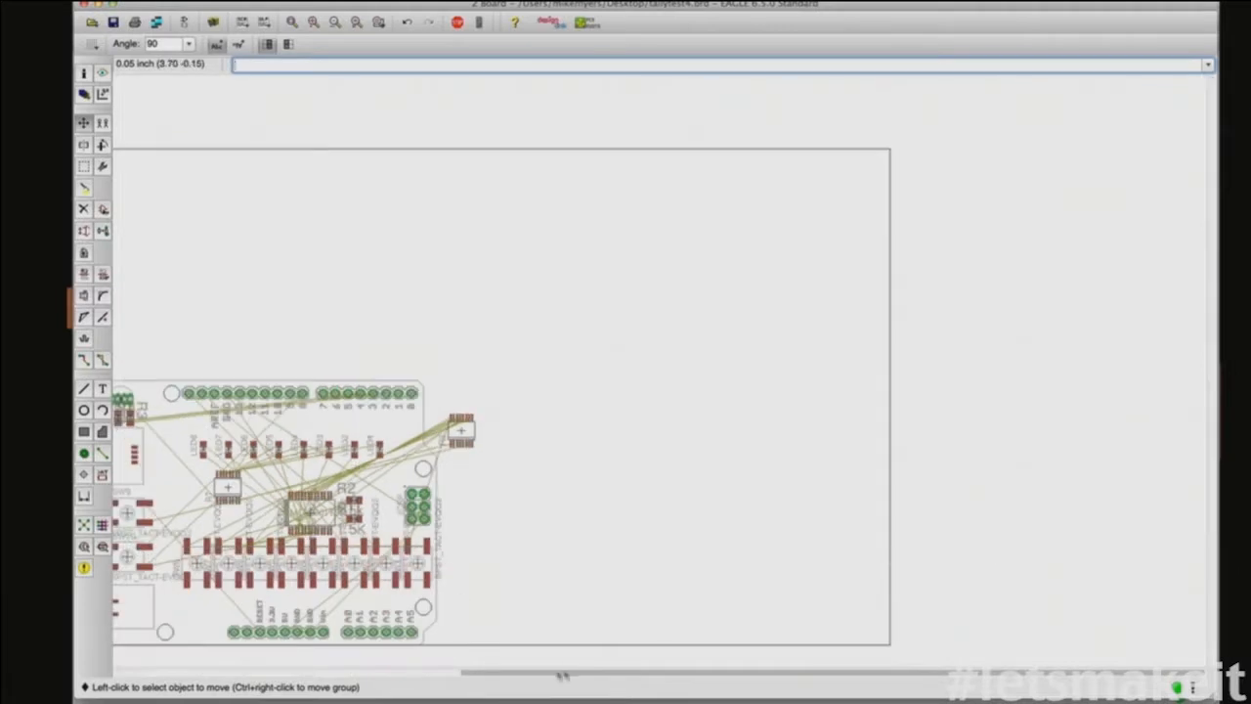
{"action": "left_click_drag", "start_coordinate": [559, 674], "coordinate": [525, 673]}
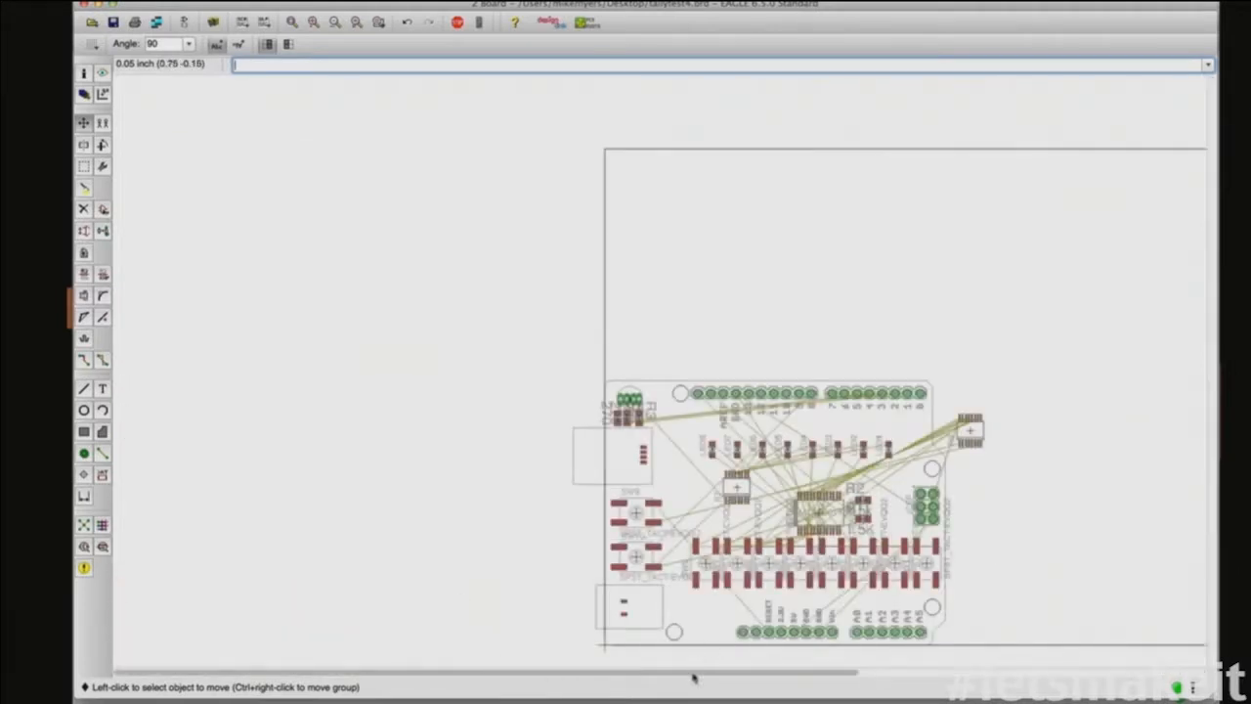
{"action": "left_click", "coordinate": [293, 21]}
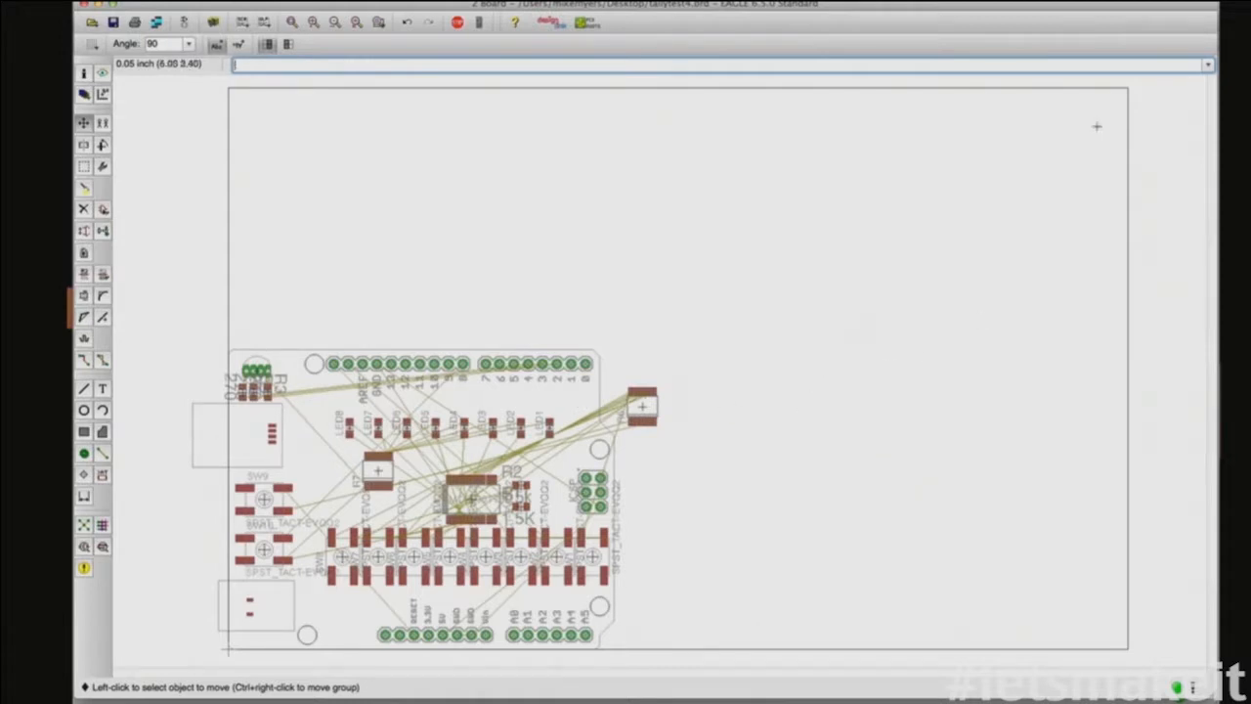
{"action": "left_click", "coordinate": [1125, 89]}
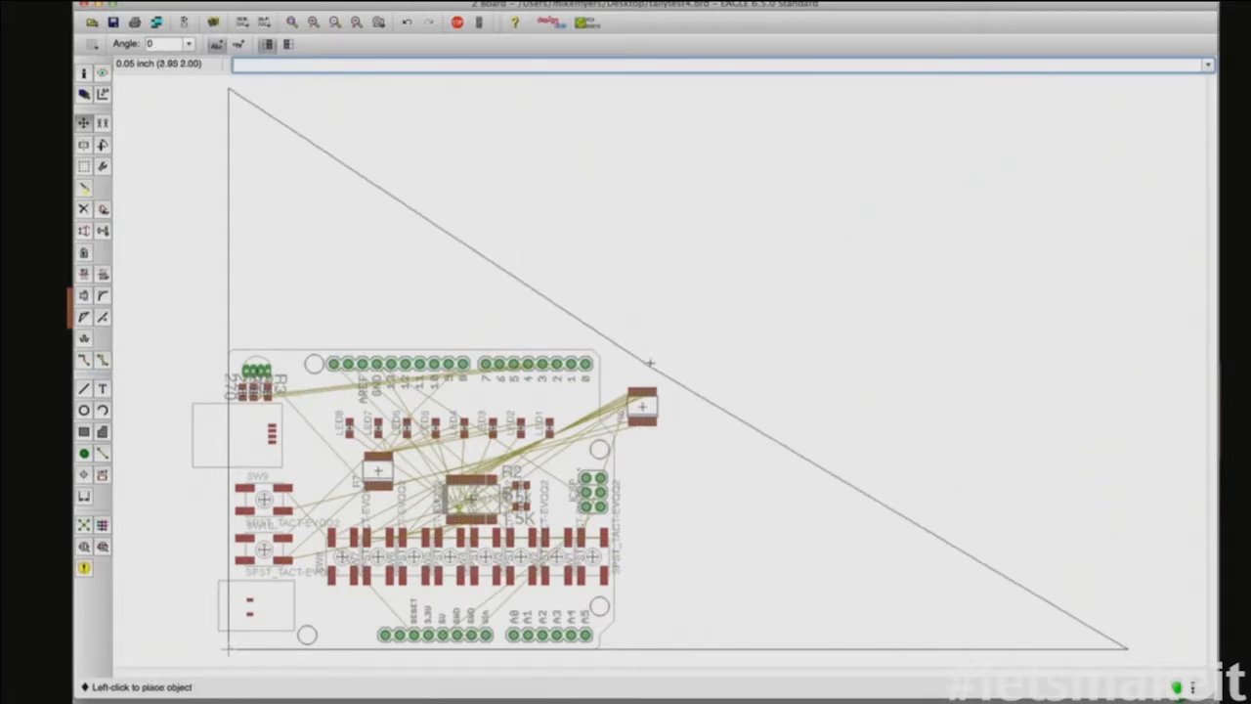
{"action": "left_click", "coordinate": [603, 350]}
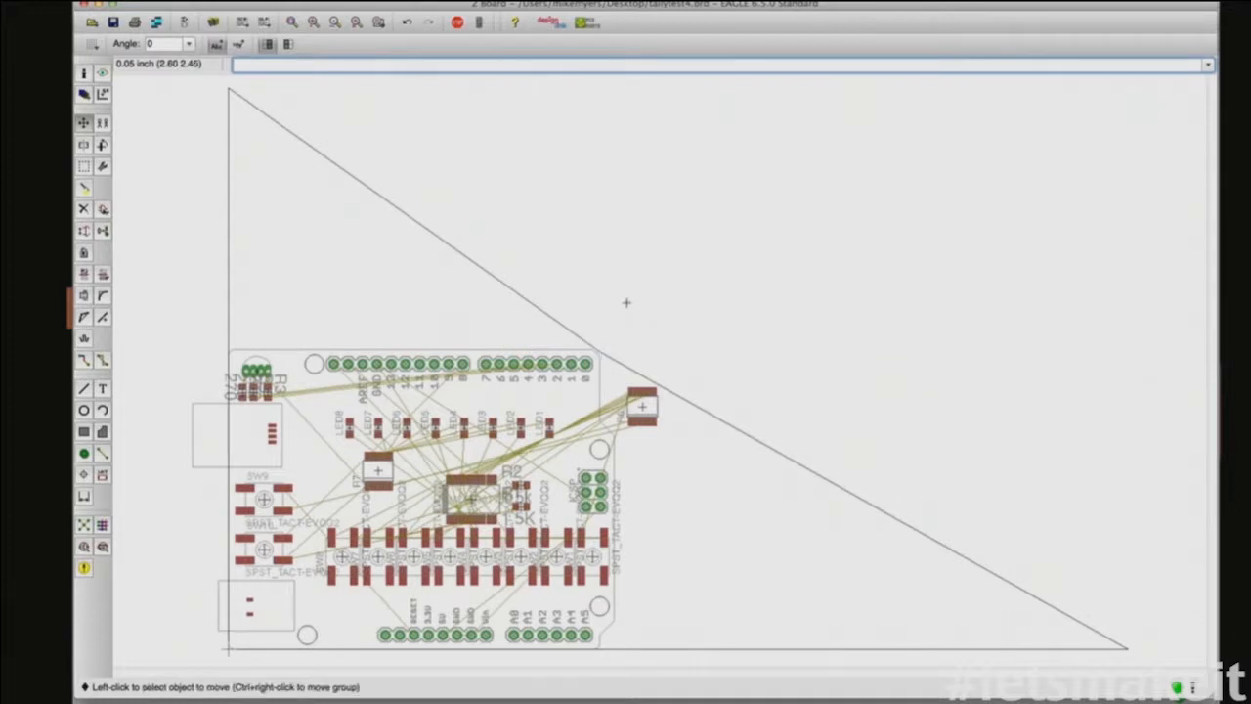
Step: Bring the board outline's upper-left corner down to just above the Arduino and level the upper-right corner with it
{"action": "left_click", "coordinate": [226, 89]}
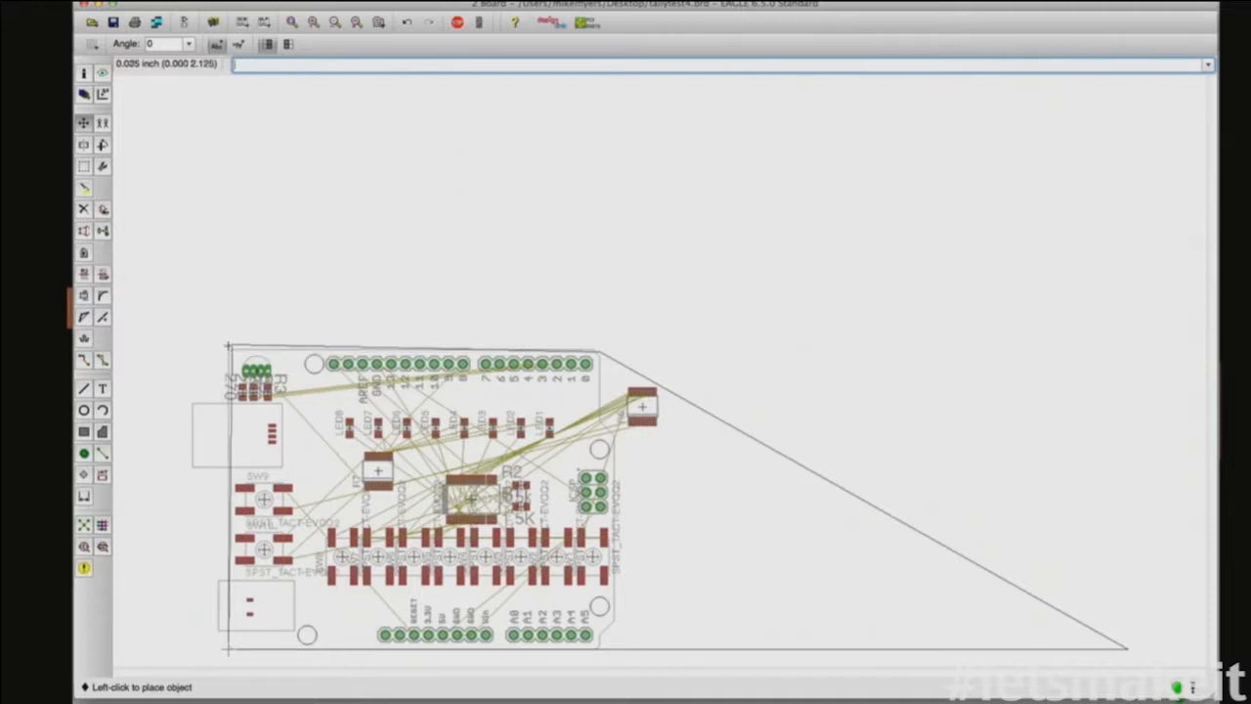
{"action": "left_click", "coordinate": [228, 345]}
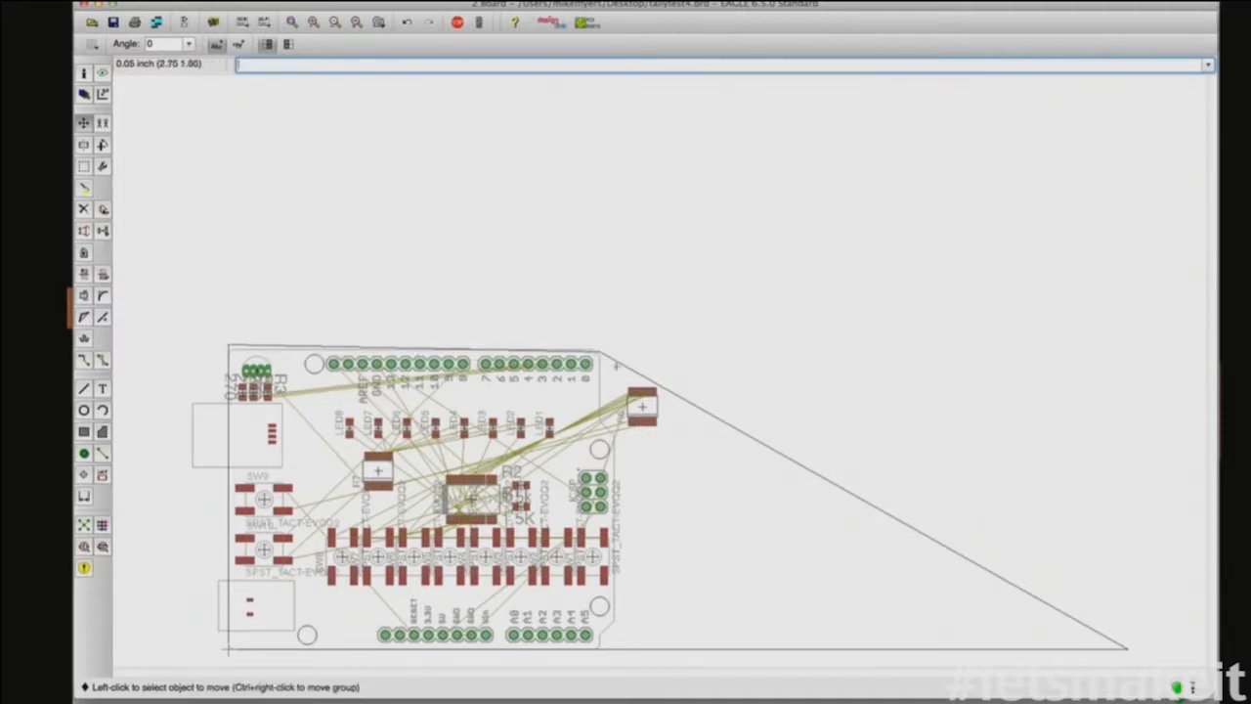
{"action": "left_click", "coordinate": [600, 351]}
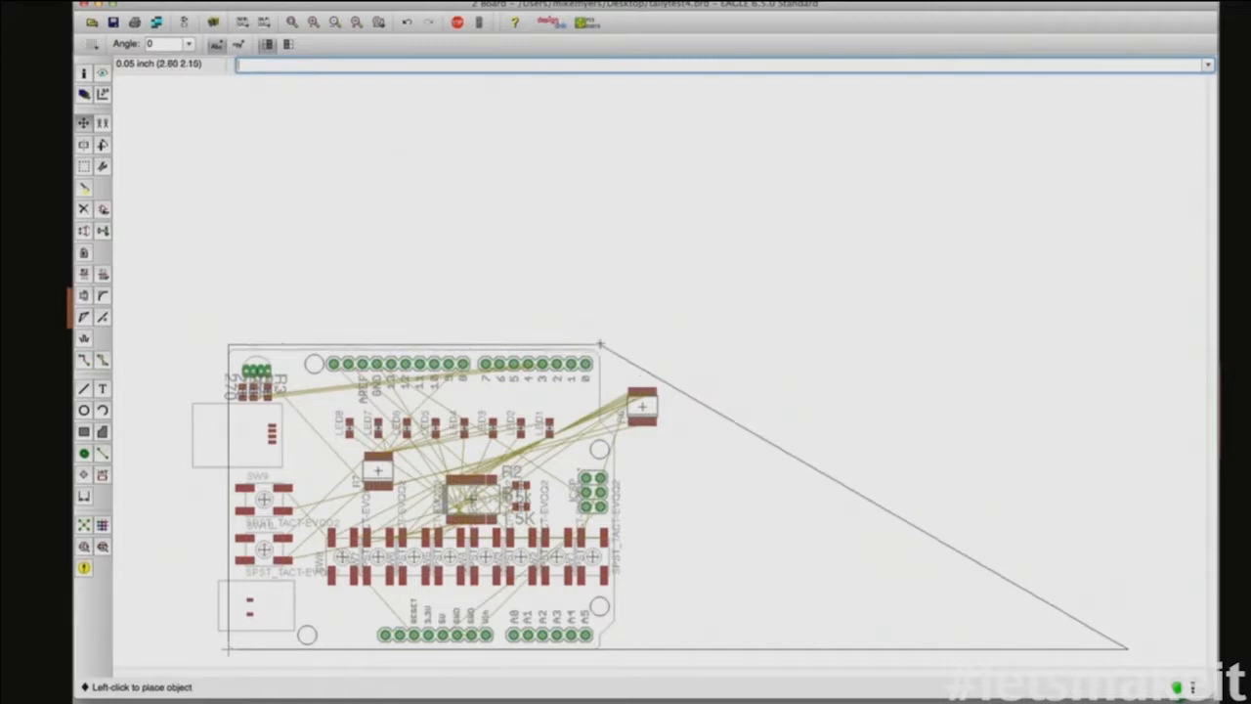
{"action": "left_click", "coordinate": [601, 346]}
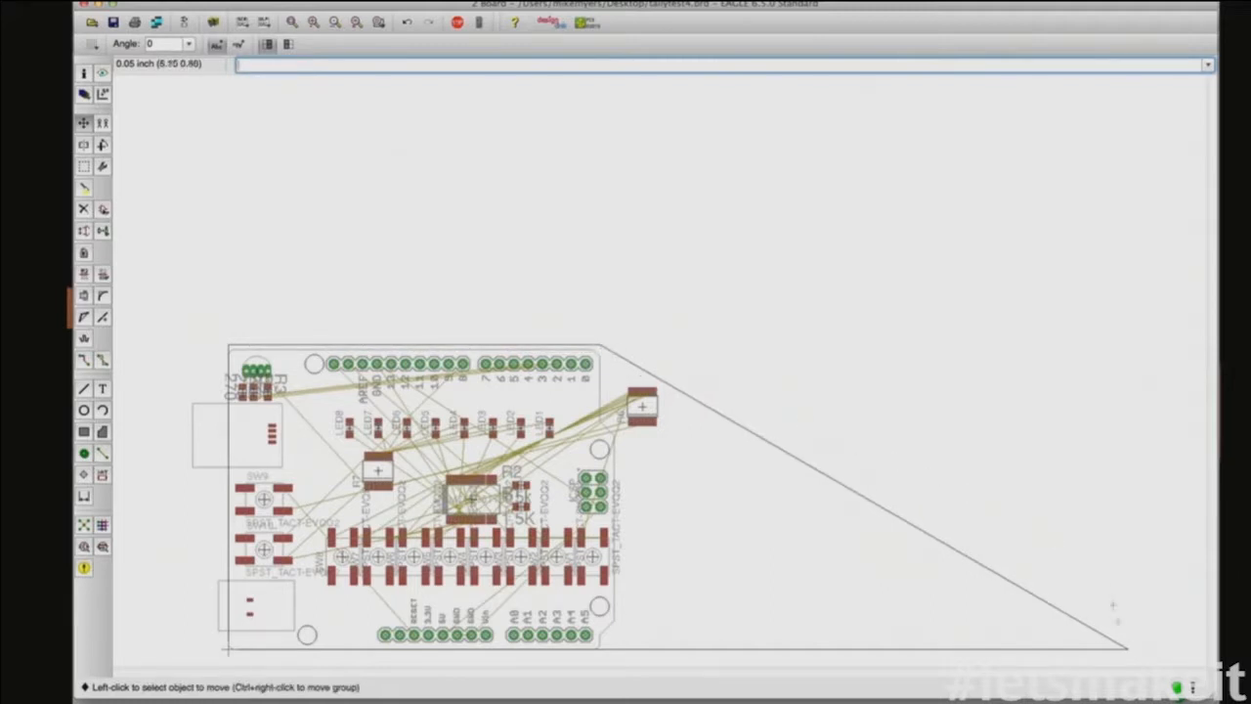
Step: Move the board outline's lower-right corner in beside the Arduino and shift the upper-right corner outward to make the side edge vertical
{"action": "left_click", "coordinate": [1128, 649]}
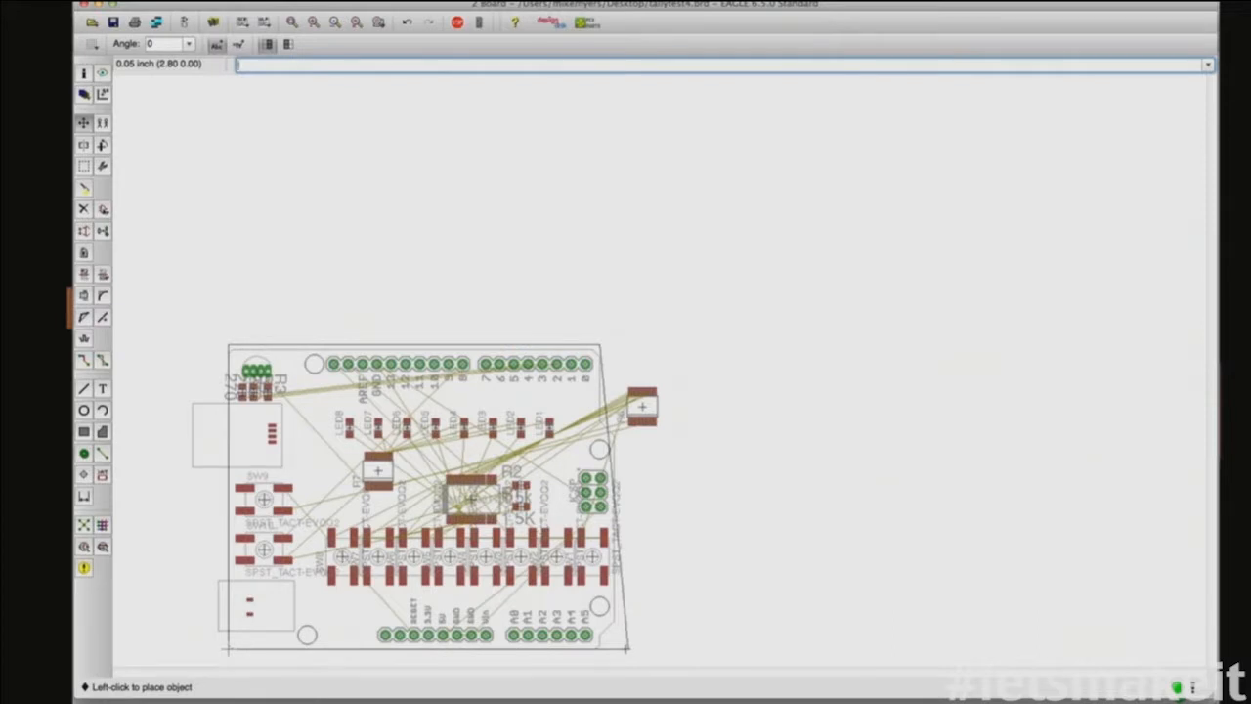
{"action": "left_click", "coordinate": [624, 648]}
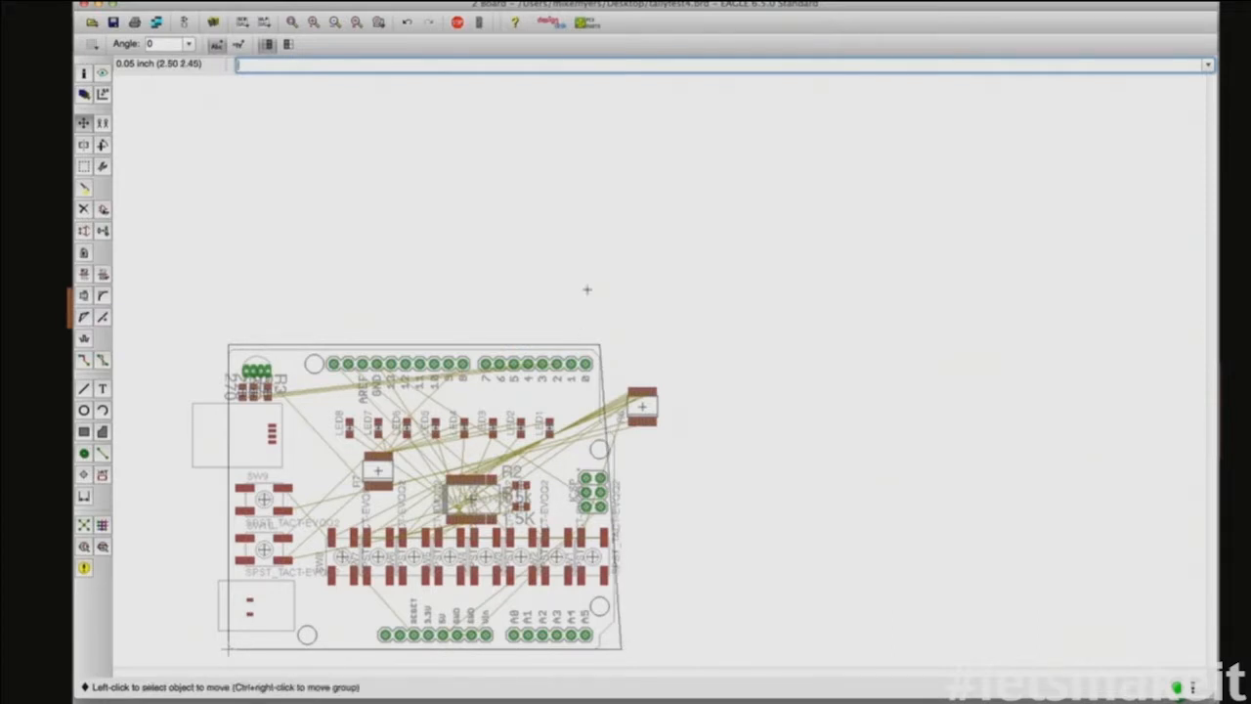
{"action": "left_click", "coordinate": [599, 345]}
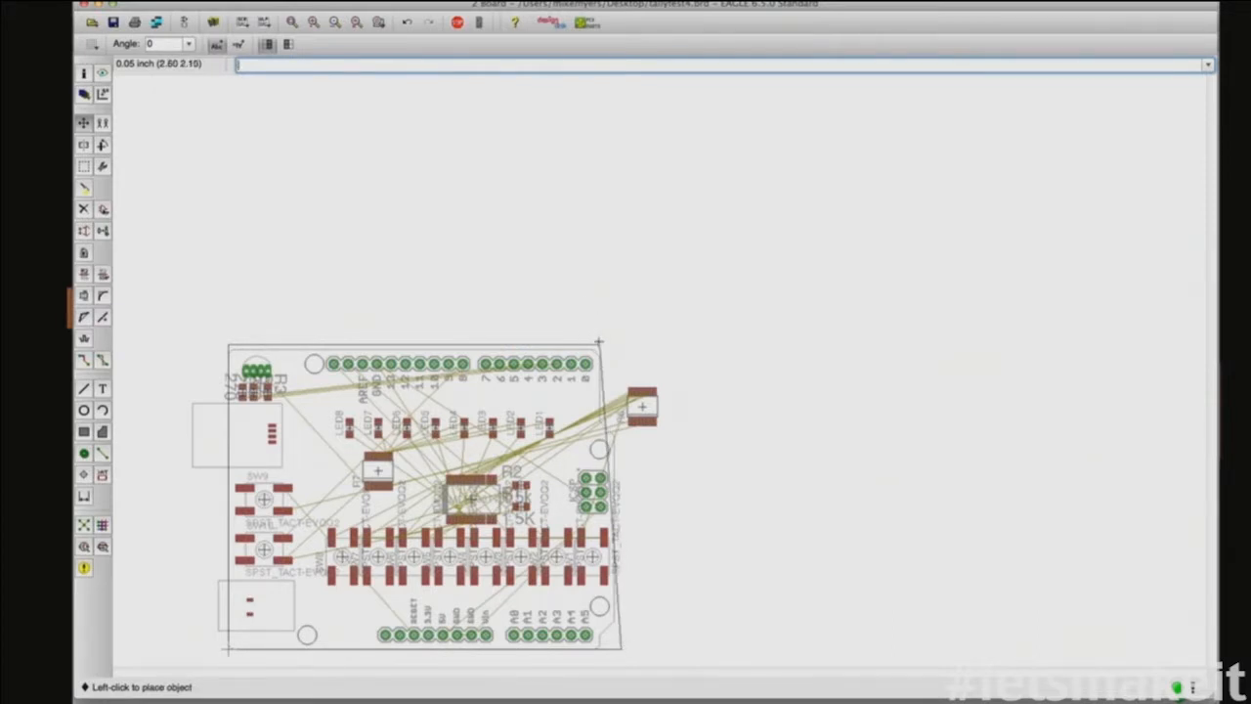
{"action": "left_click", "coordinate": [620, 341]}
Step: Straighten the board outline's right edge into a vertical line beside the Arduino and lower its top edge to just above the Arduino
{"action": "left_click", "coordinate": [622, 497]}
{"action": "left_click", "coordinate": [615, 496]}
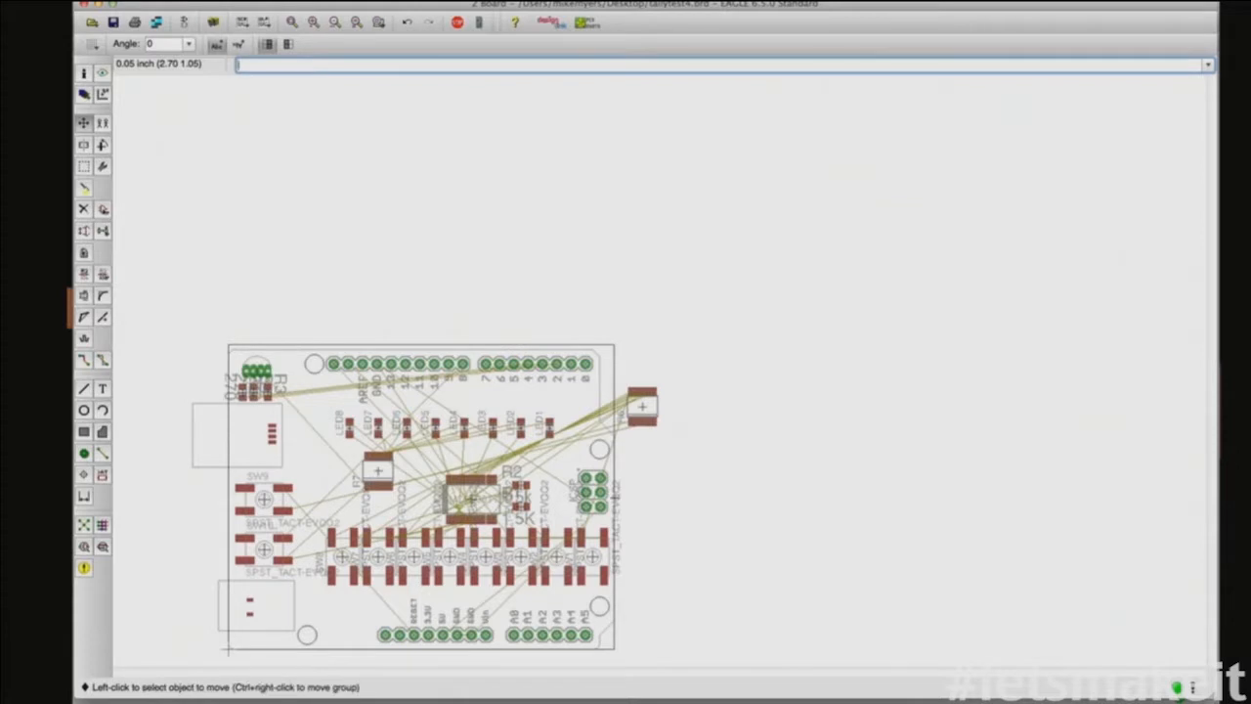
{"action": "left_click", "coordinate": [395, 344]}
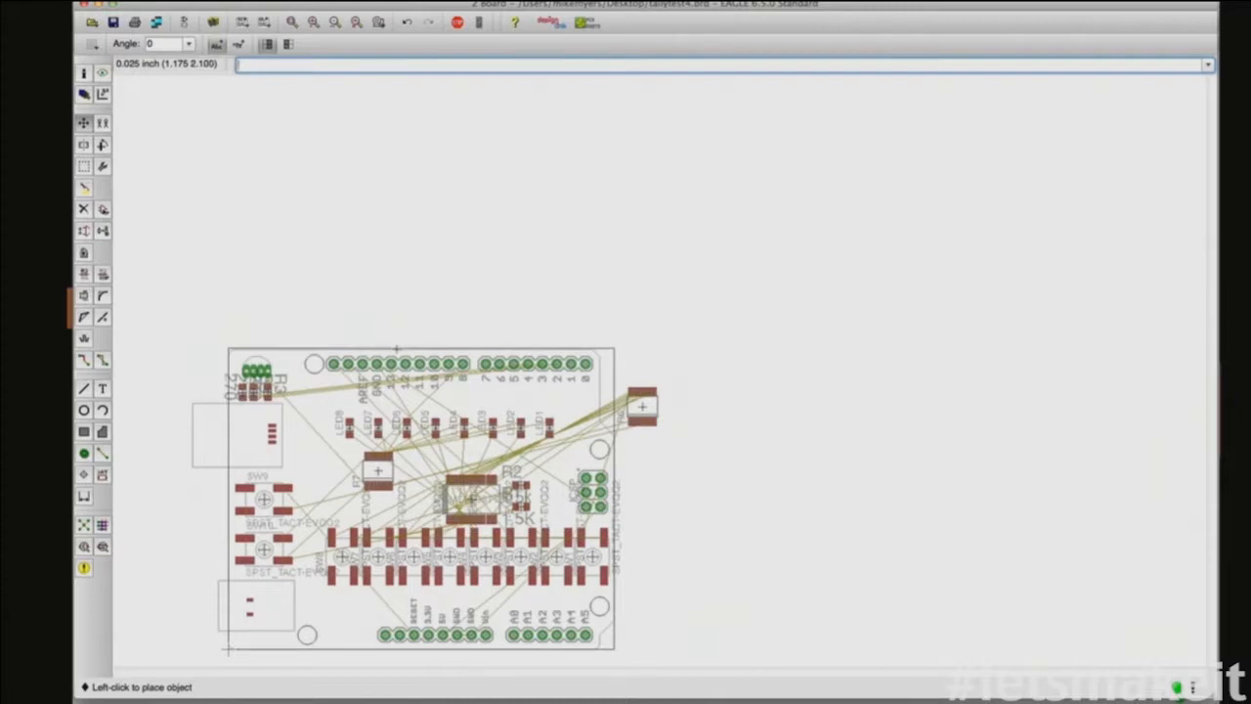
{"action": "left_click", "coordinate": [396, 349]}
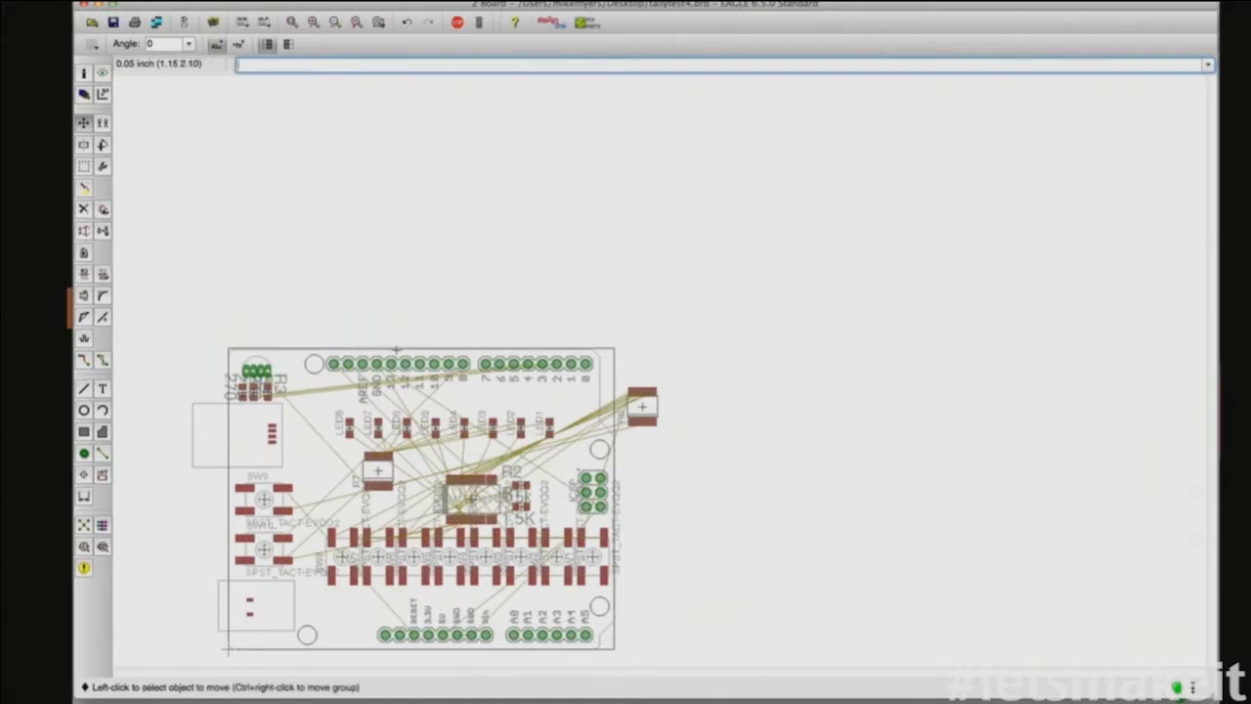
Step: Rotate resistor network R7 to 180 degrees and place it above LED5, between the LED row and the digital pin header
{"action": "left_click", "coordinate": [292, 22]}
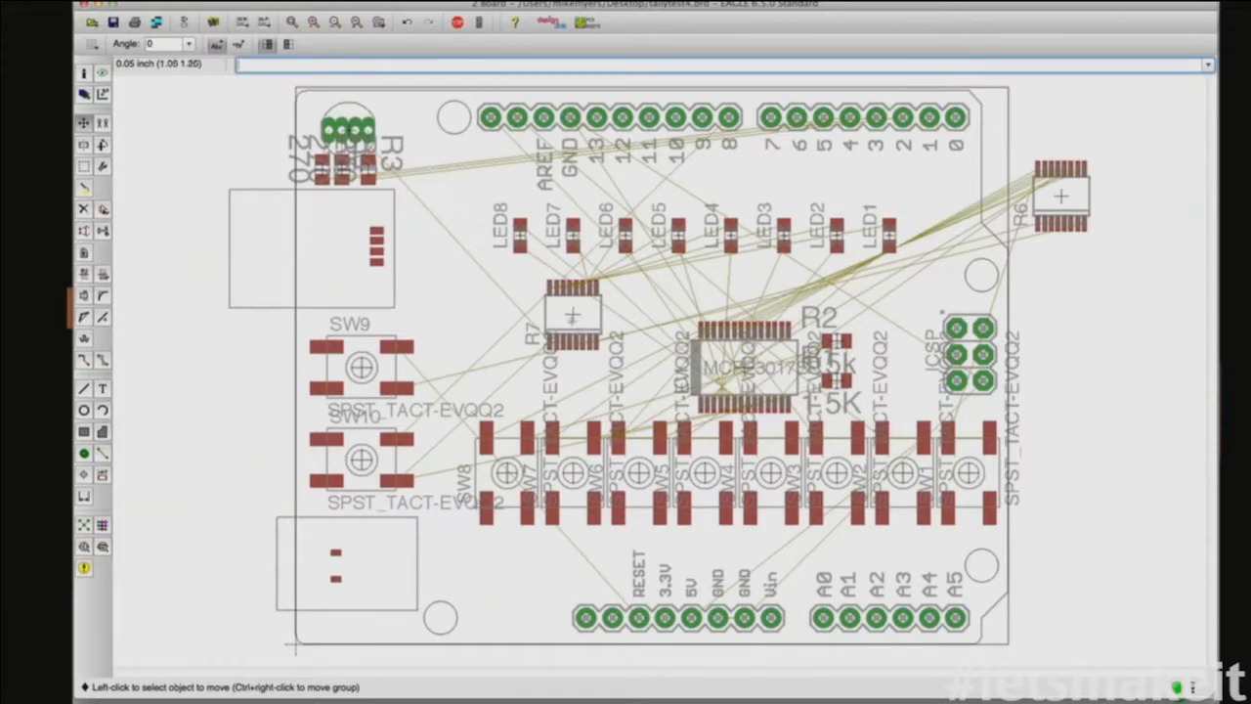
{"action": "left_click", "coordinate": [571, 305]}
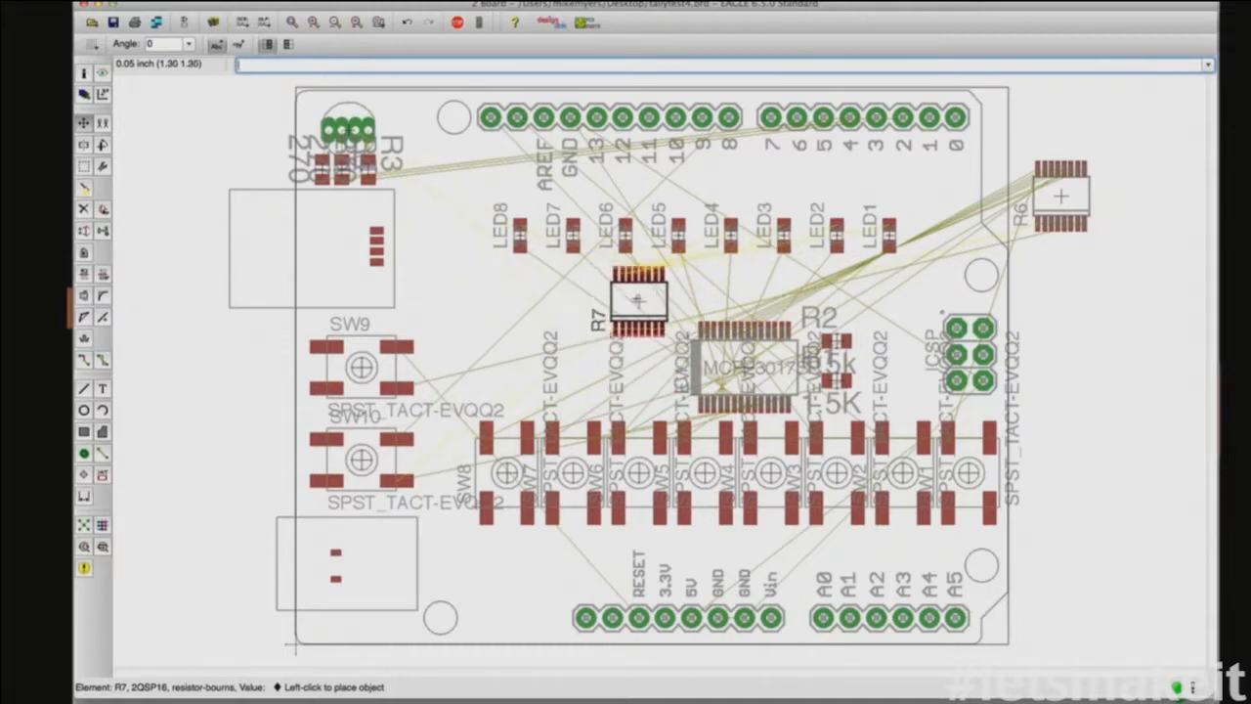
{"action": "right_click", "coordinate": [634, 254]}
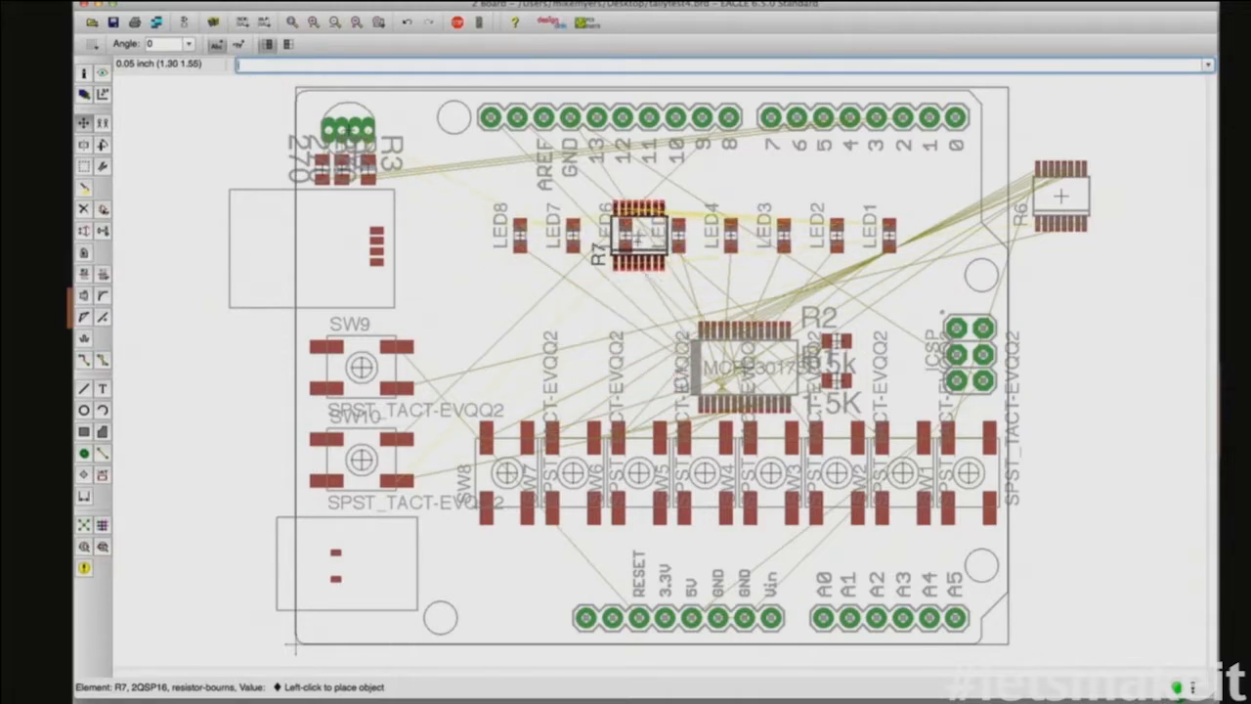
{"action": "right_click", "coordinate": [638, 260]}
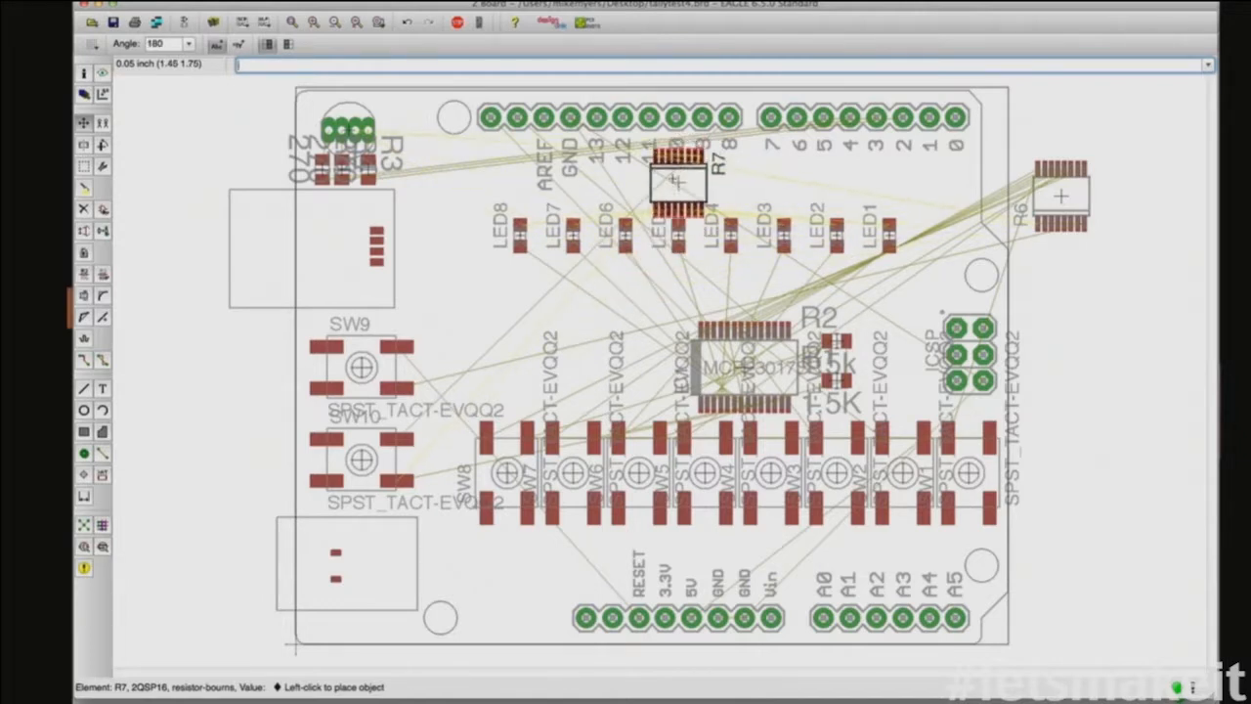
{"action": "left_click", "coordinate": [677, 181]}
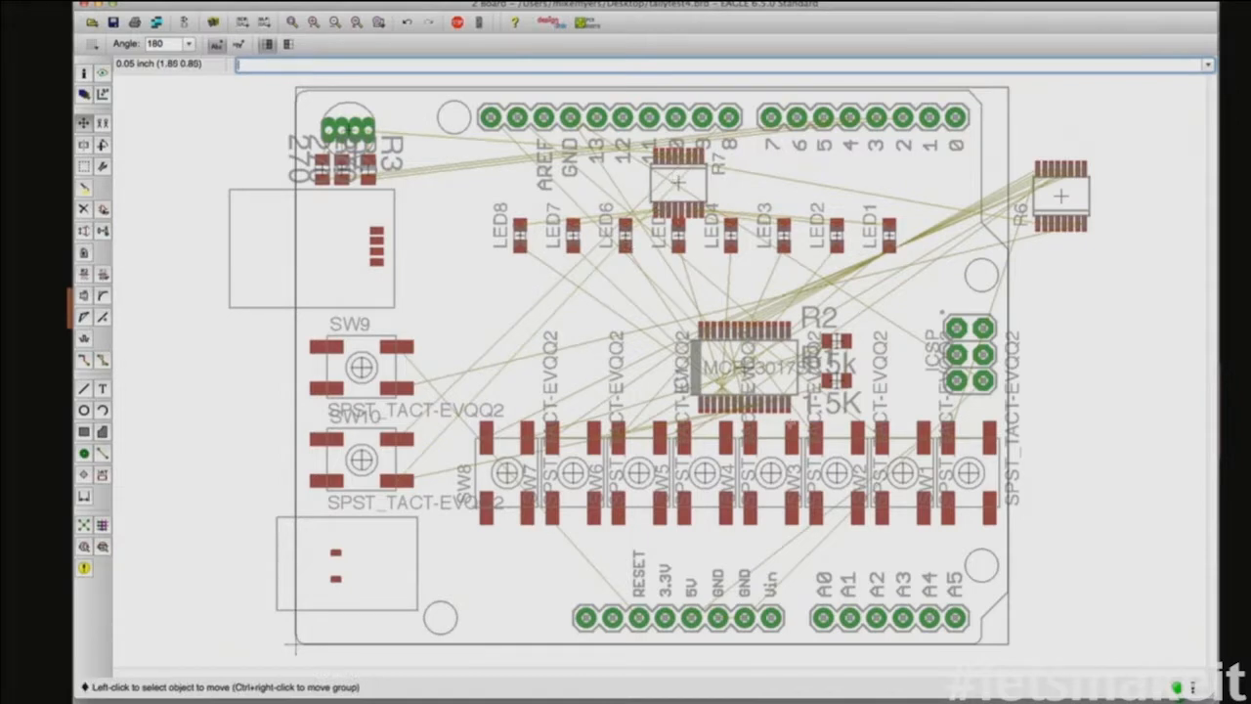
Step: Bring resistor network R6 onto the board, rotate it to 180 degrees and place it beside IC1
{"action": "left_click", "coordinate": [1061, 195]}
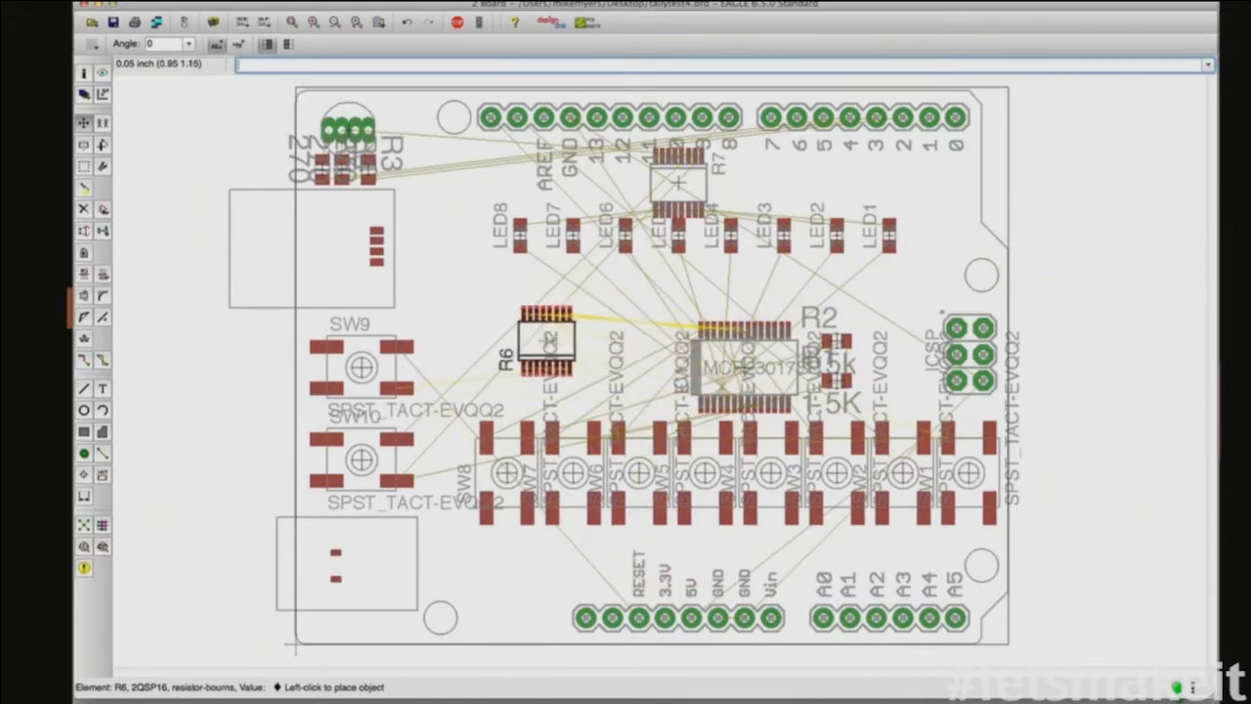
{"action": "right_click", "coordinate": [481, 305]}
{"action": "right_click", "coordinate": [494, 336]}
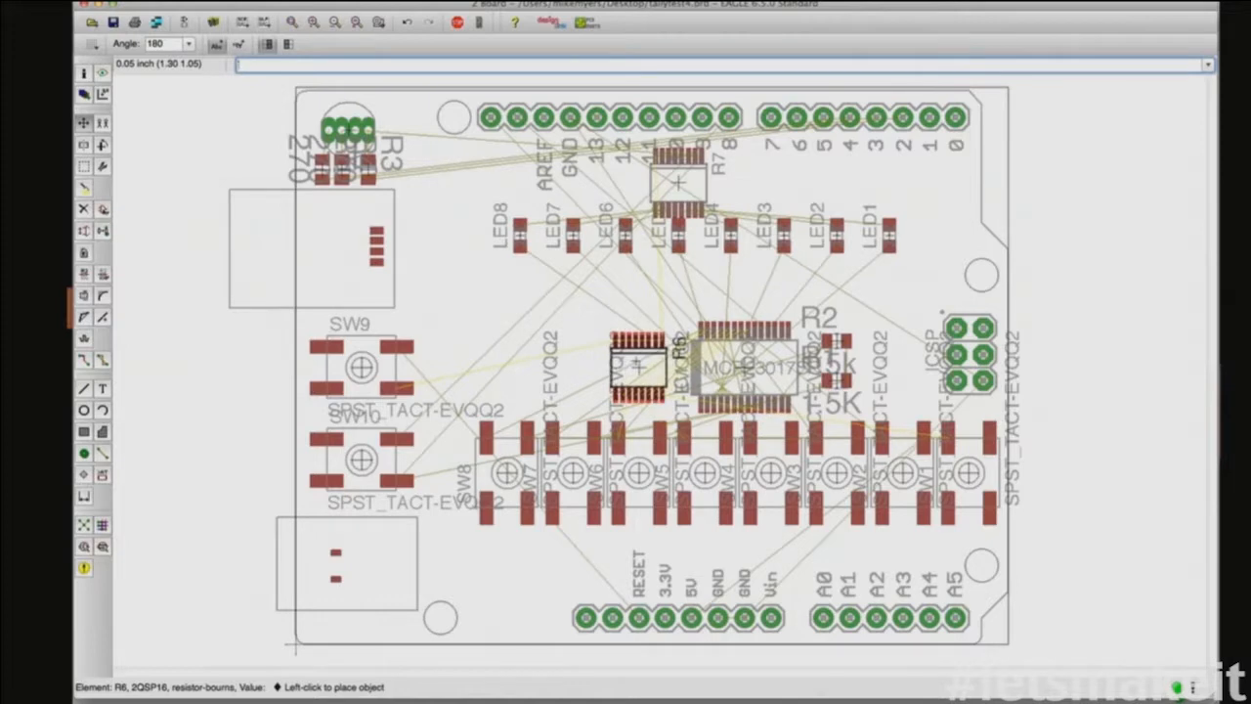
{"action": "left_click", "coordinate": [638, 367]}
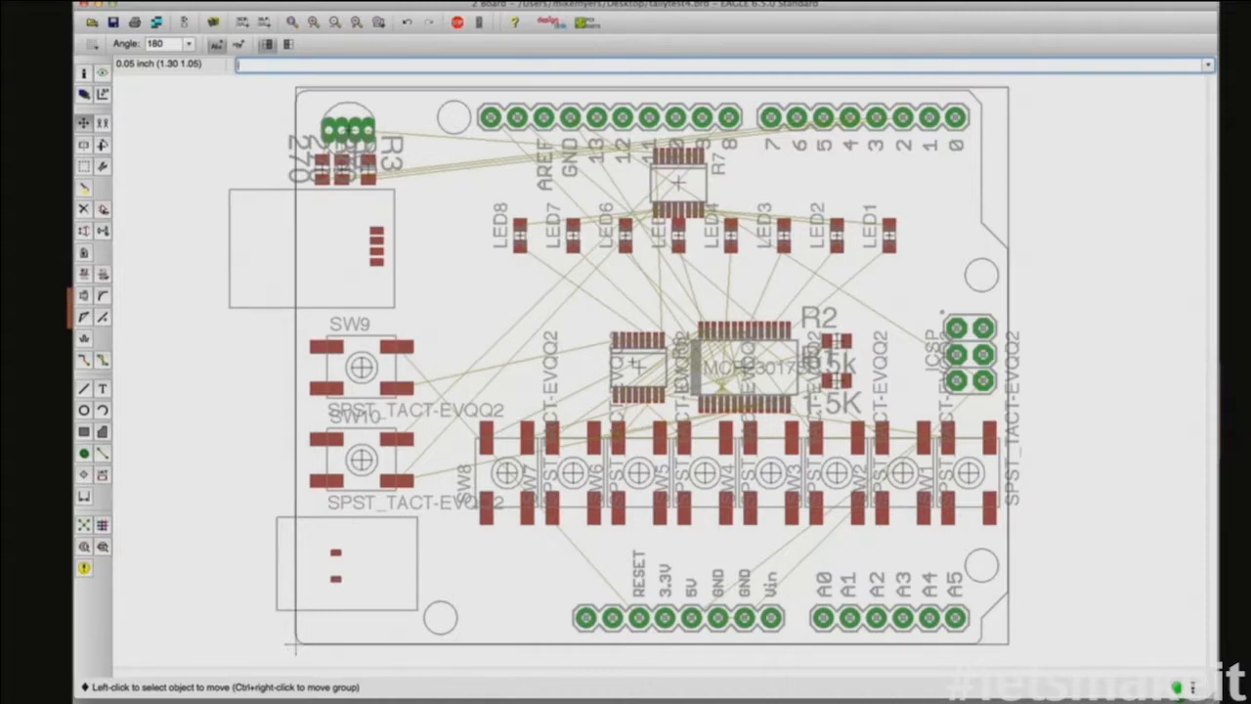
Step: Try R6 above IC1, then rotate it to 270 degrees and place it on the SW9 side of IC1
{"action": "left_click", "coordinate": [638, 367]}
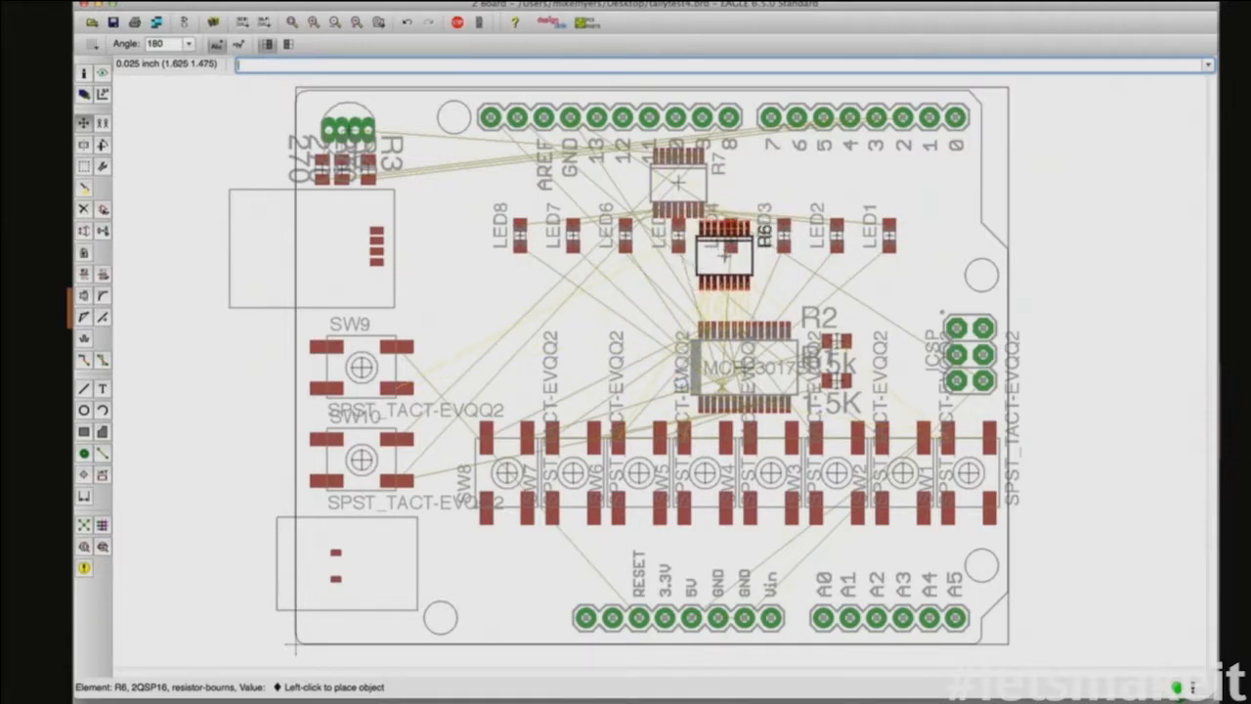
{"action": "left_click", "coordinate": [724, 267]}
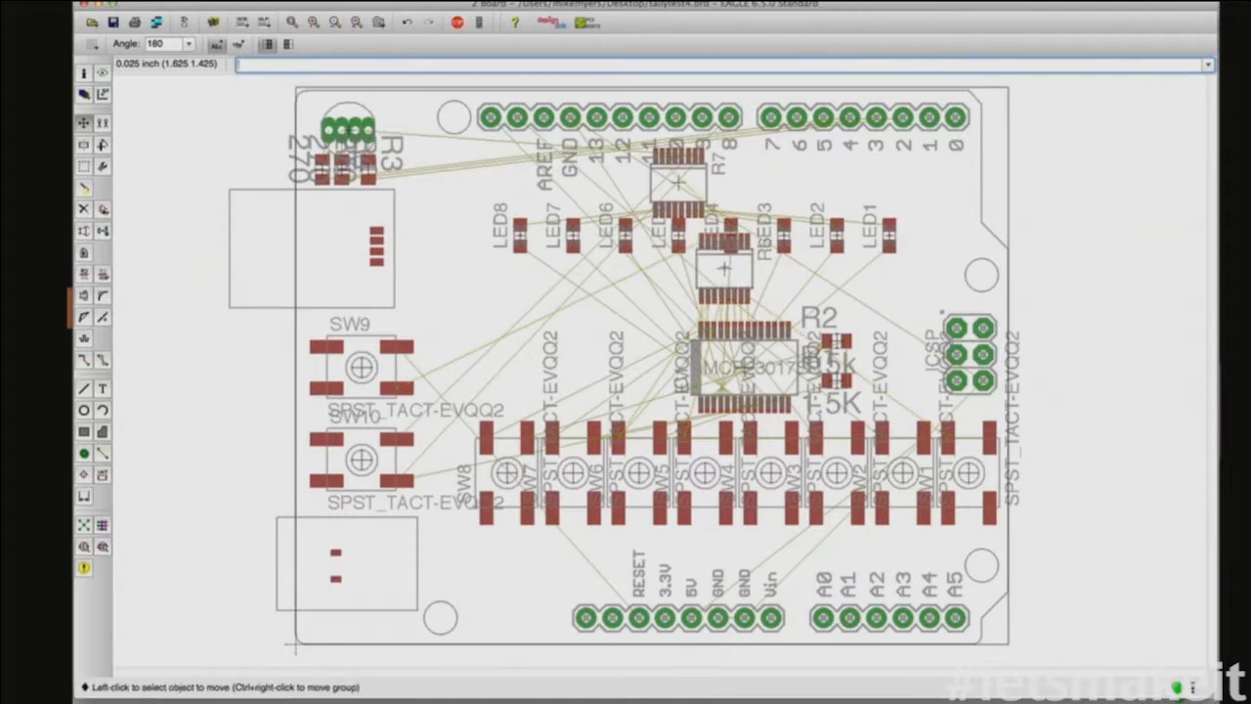
{"action": "left_click", "coordinate": [724, 267]}
{"action": "right_click", "coordinate": [727, 264]}
{"action": "right_click", "coordinate": [732, 266]}
{"action": "left_click", "coordinate": [606, 347]}
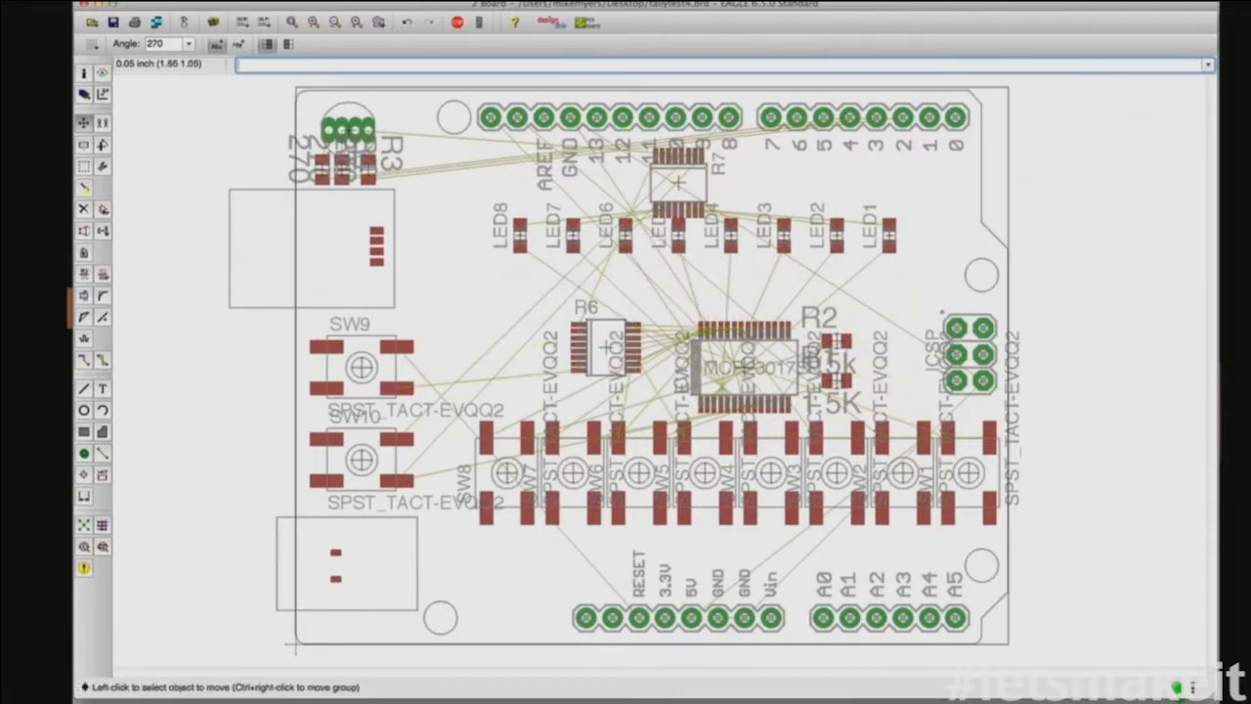
Step: Rotate IC1 (MCP23017) to 90 degrees and place it below the LED row with one pin column facing R6
{"action": "left_click", "coordinate": [755, 372]}
{"action": "right_click", "coordinate": [745, 369]}
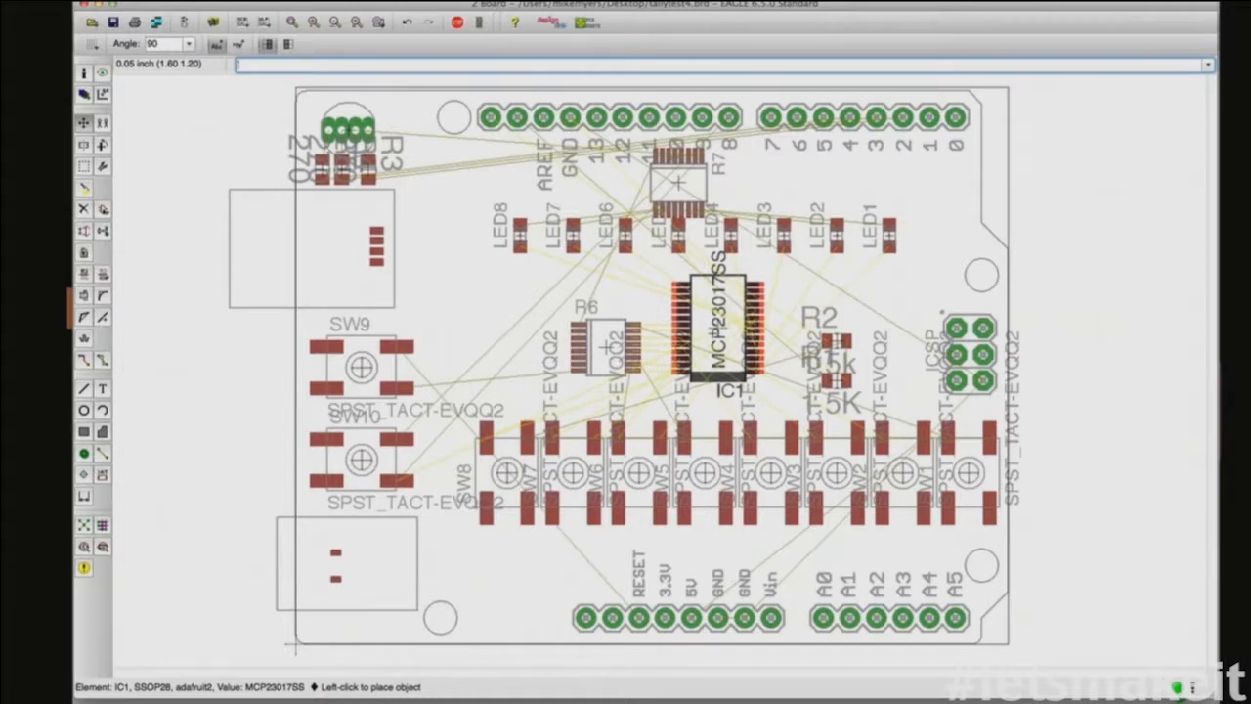
{"action": "left_click", "coordinate": [719, 330]}
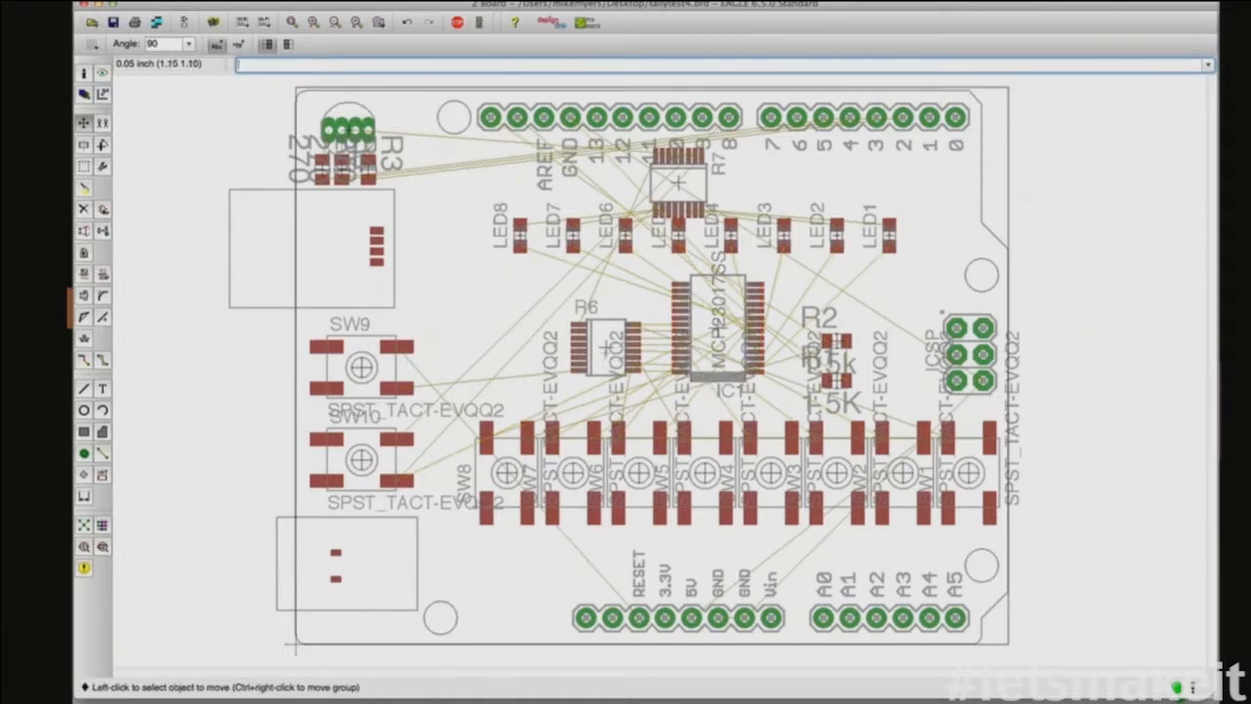
{"action": "left_click", "coordinate": [606, 350]}
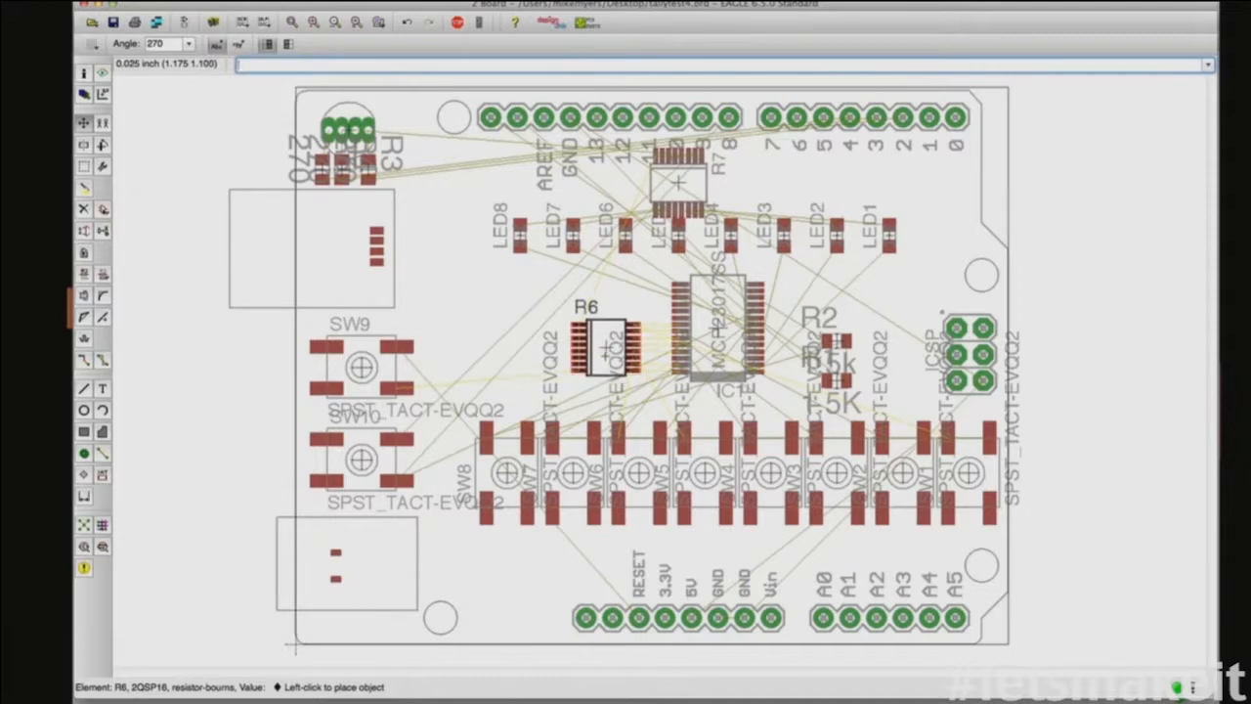
{"action": "left_click", "coordinate": [607, 349]}
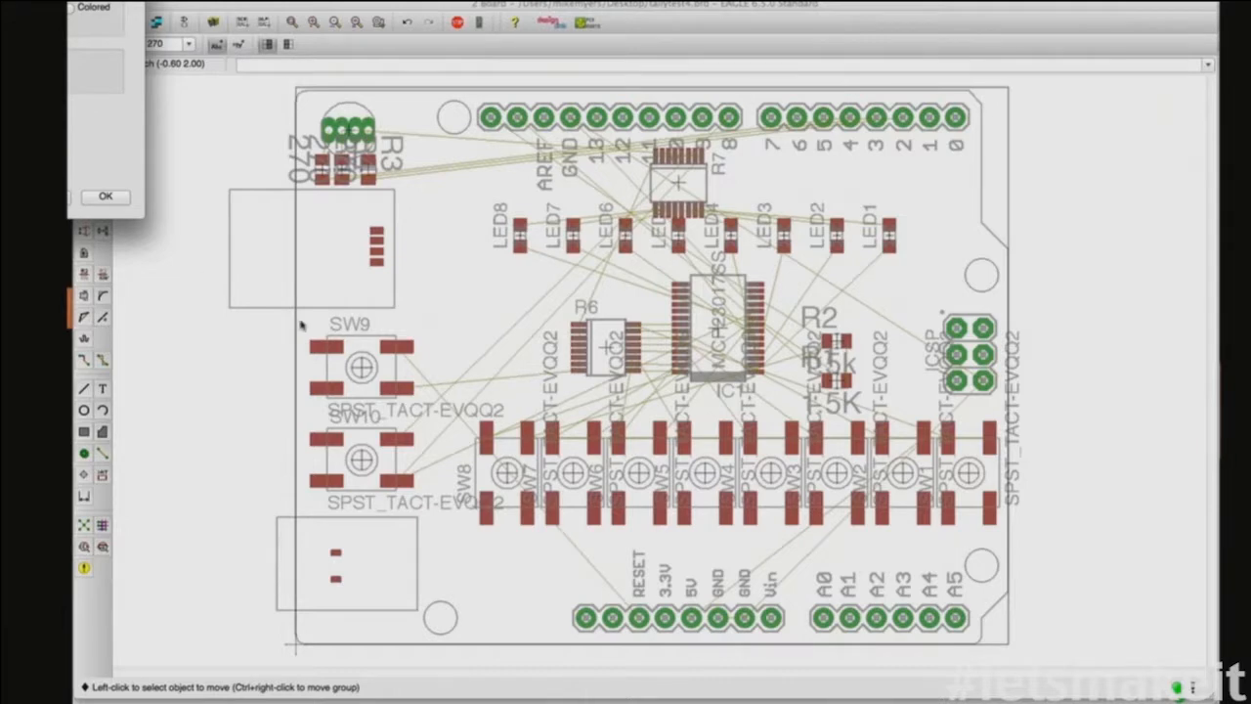
Step: Apply a black background to the board layout and move R6 away from IC1, closer to switch SW9
{"action": "left_click", "coordinate": [106, 196]}
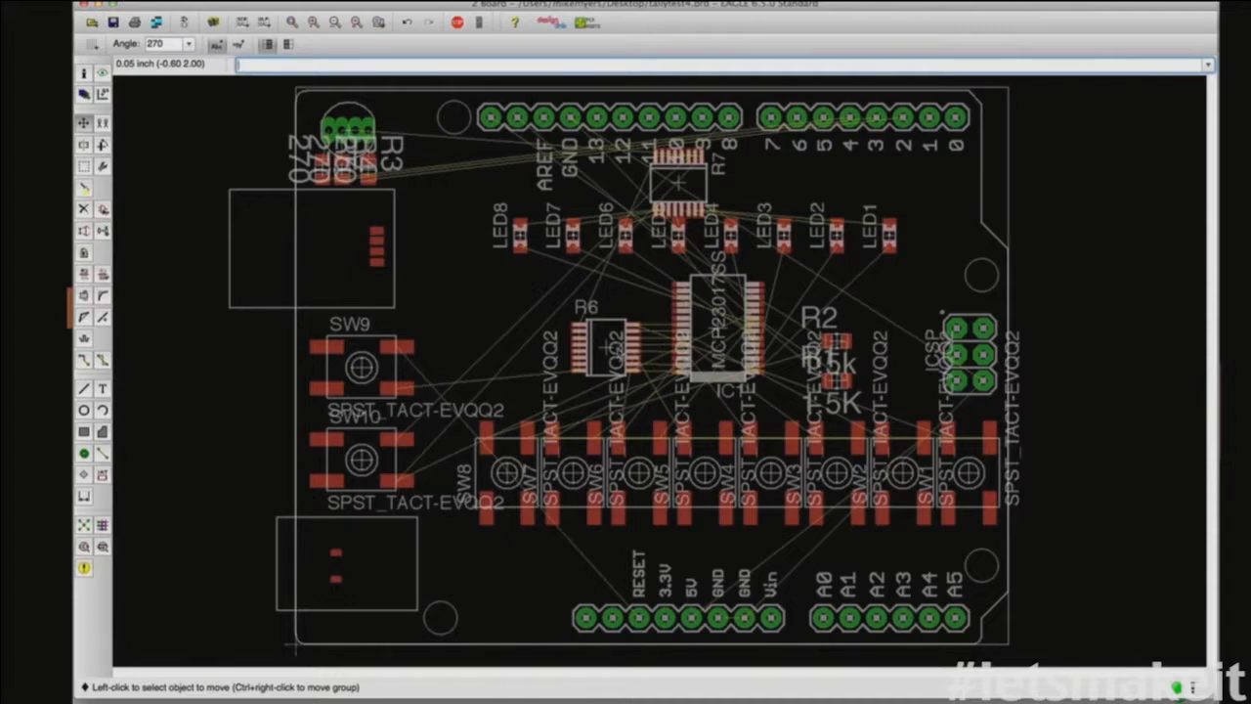
{"action": "left_click", "coordinate": [610, 348]}
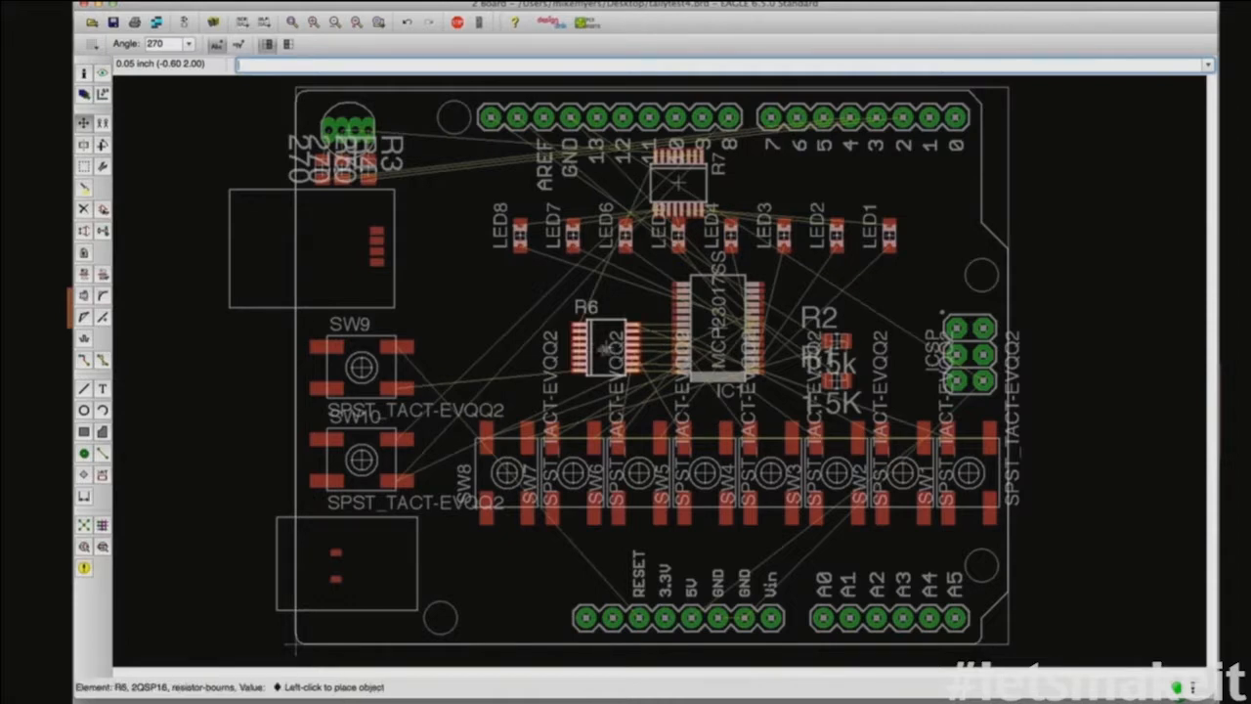
{"action": "left_click", "coordinate": [607, 348]}
{"action": "left_click", "coordinate": [607, 348]}
{"action": "left_click", "coordinate": [503, 336]}
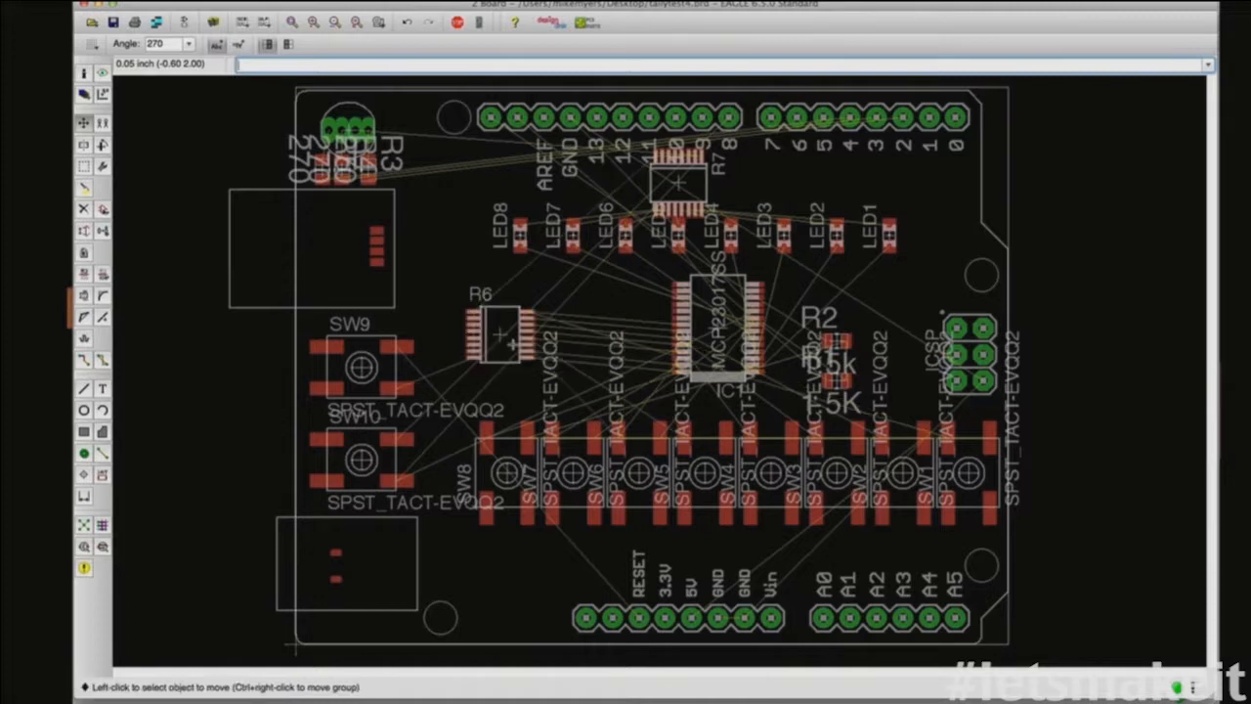
Step: Shift IC1 toward R6 and slightly up so it sits centred just below LED6 and LED5
{"action": "left_click", "coordinate": [712, 333]}
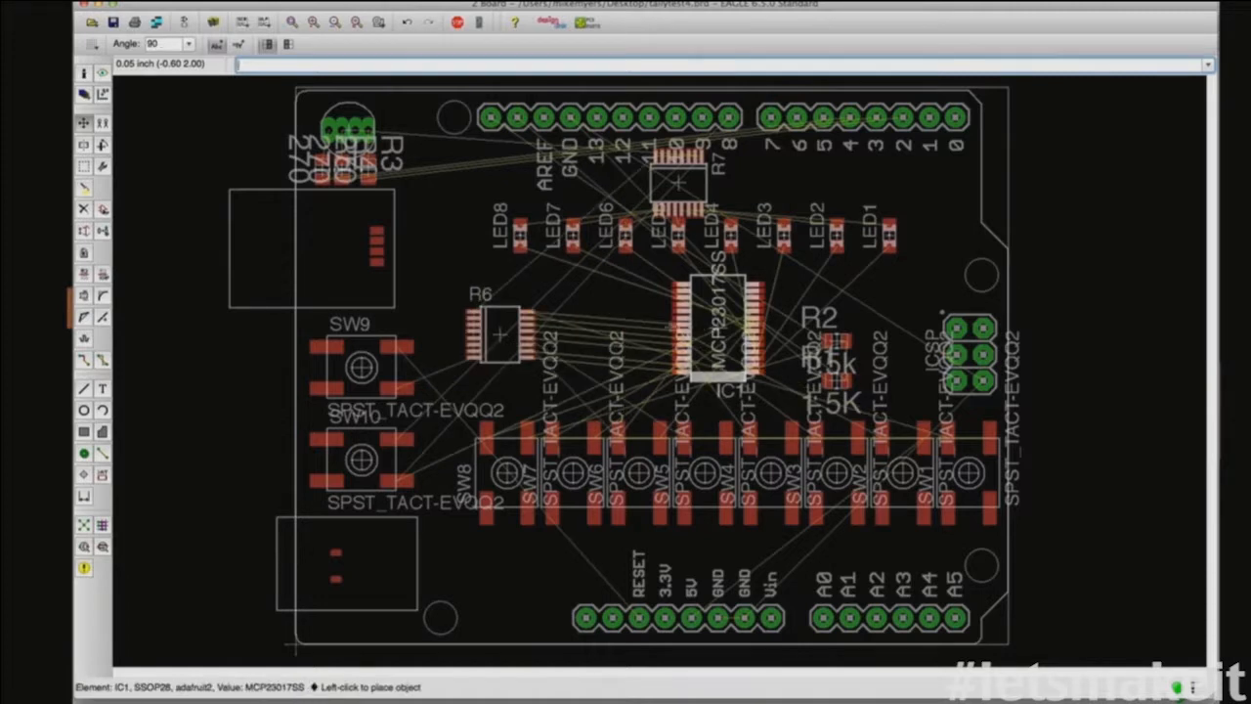
{"action": "left_click", "coordinate": [653, 327]}
{"action": "left_click", "coordinate": [653, 327]}
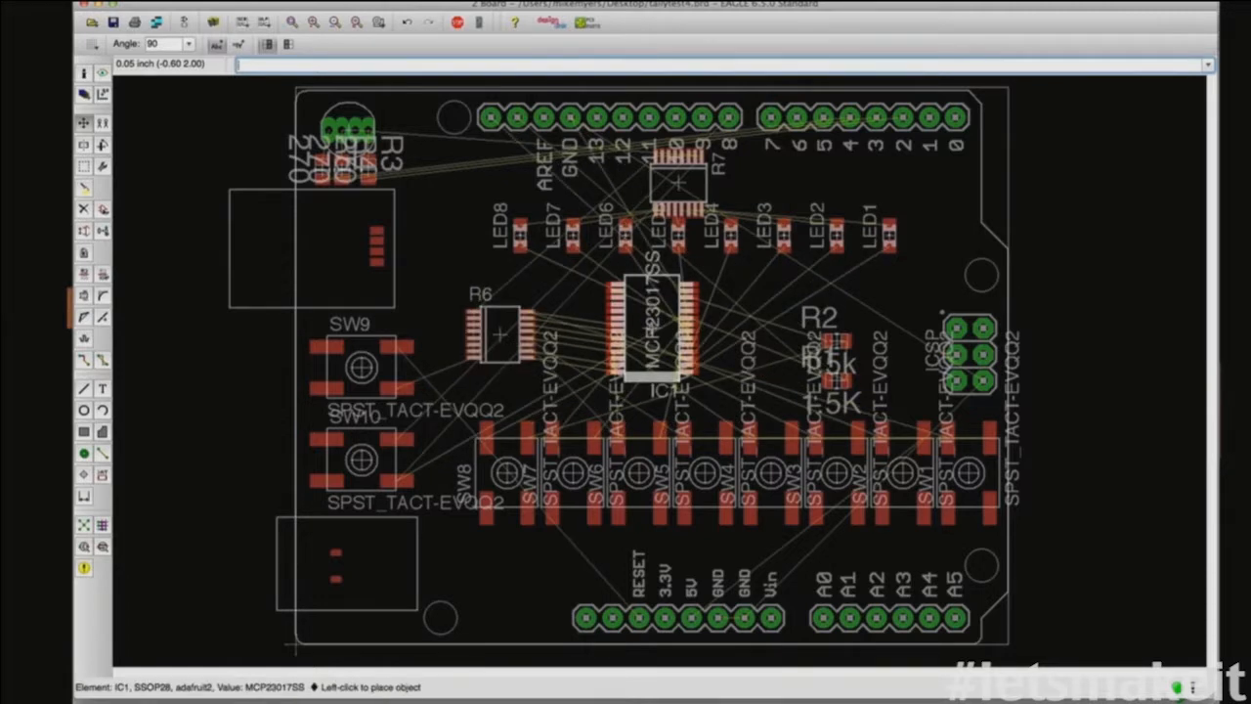
{"action": "left_click", "coordinate": [640, 326]}
{"action": "left_click", "coordinate": [643, 326]}
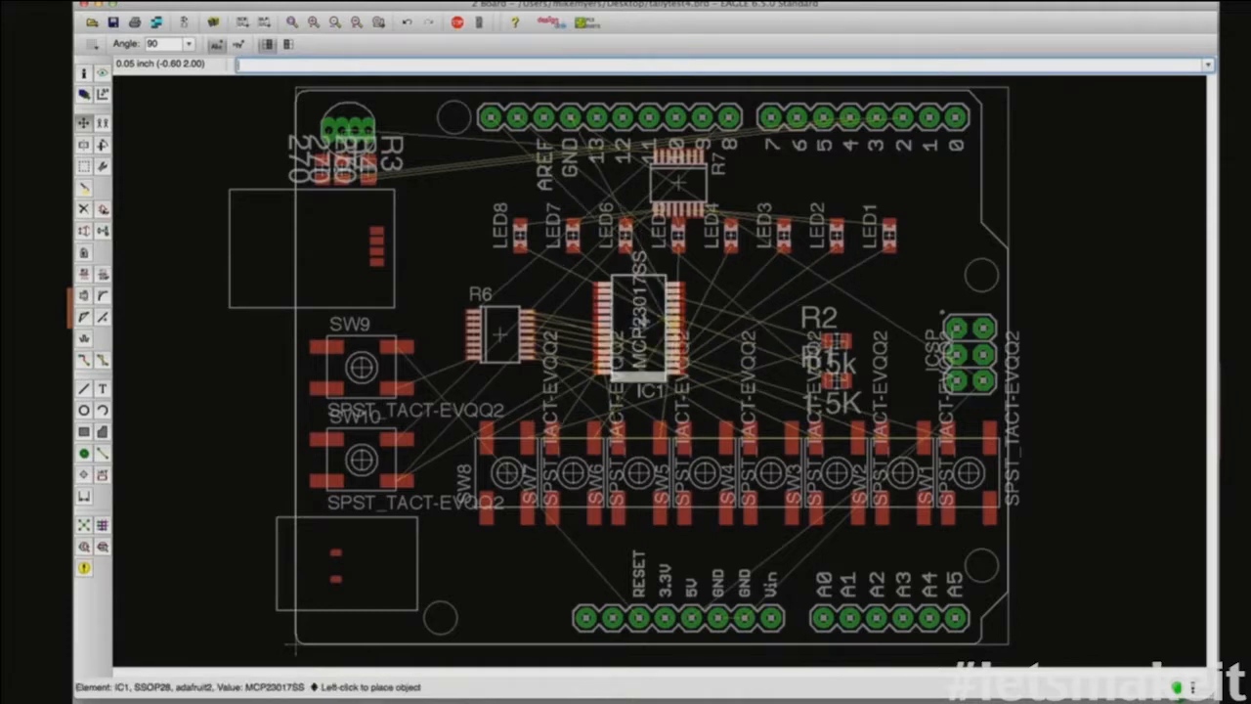
{"action": "left_click", "coordinate": [643, 312]}
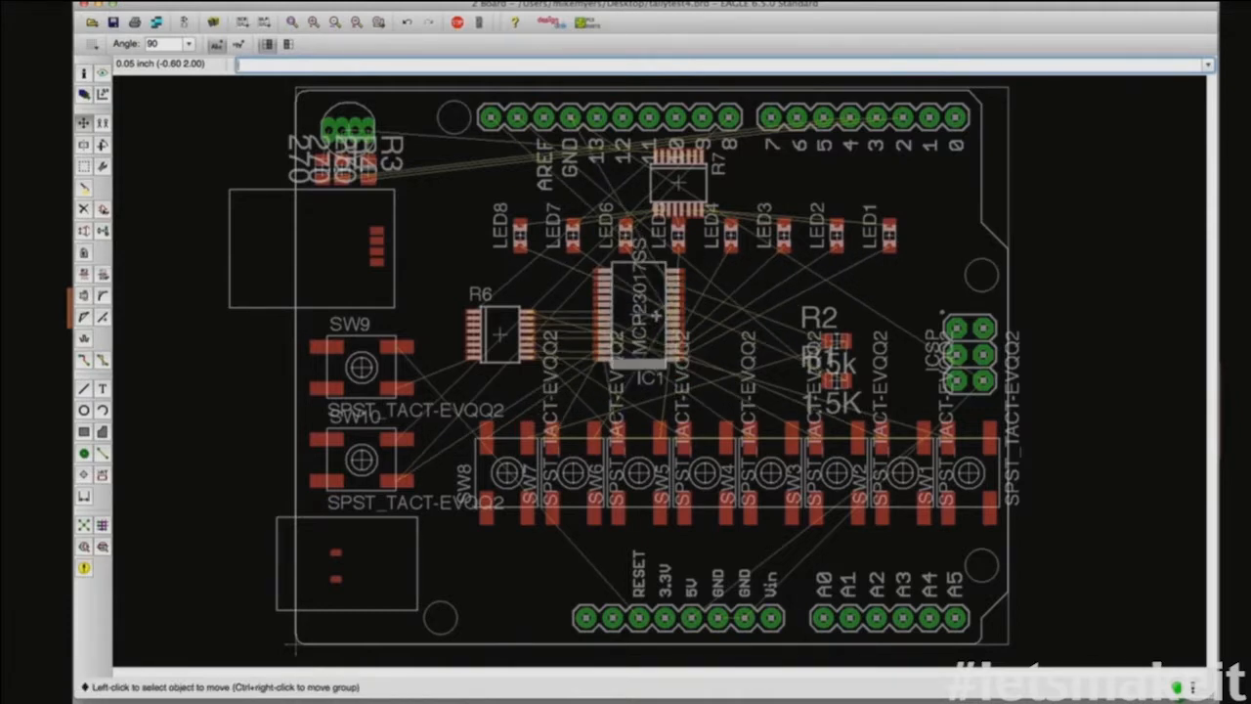
Step: Nudge R7 up toward the digital pin header and sideways to just above the gap between LED5 and LED4
{"action": "left_click", "coordinate": [677, 183]}
{"action": "right_click", "coordinate": [684, 181]}
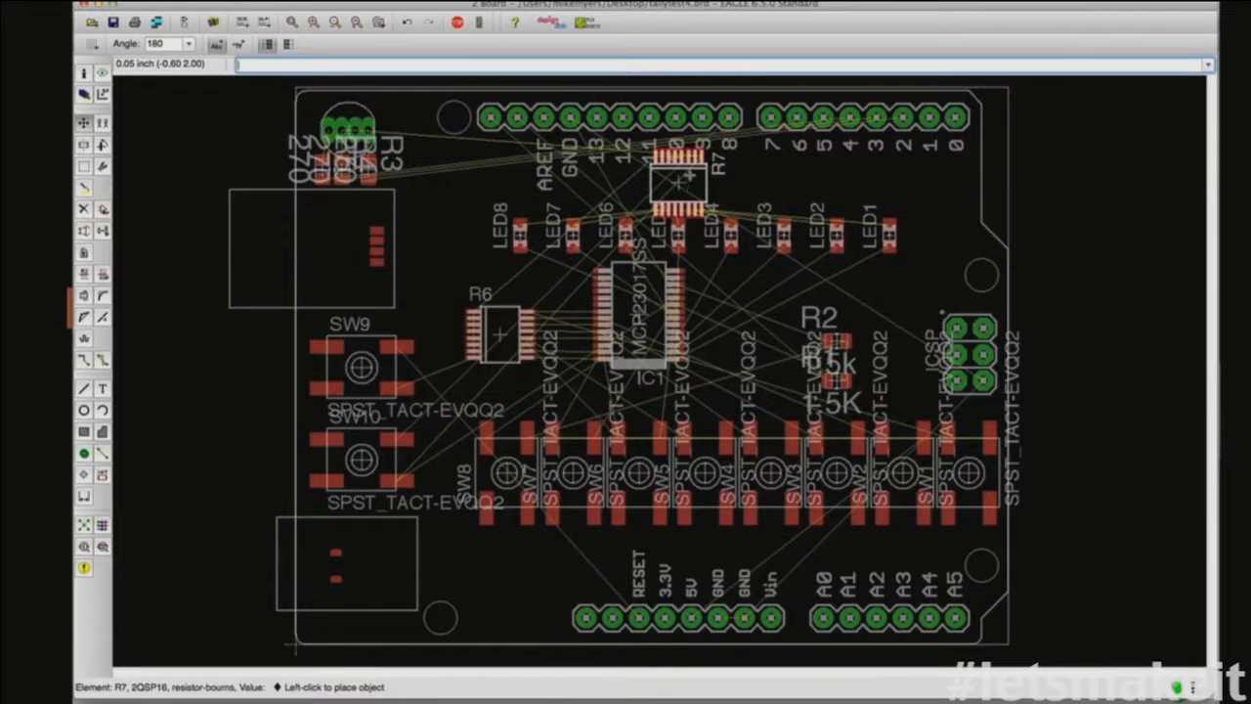
{"action": "left_click", "coordinate": [690, 173]}
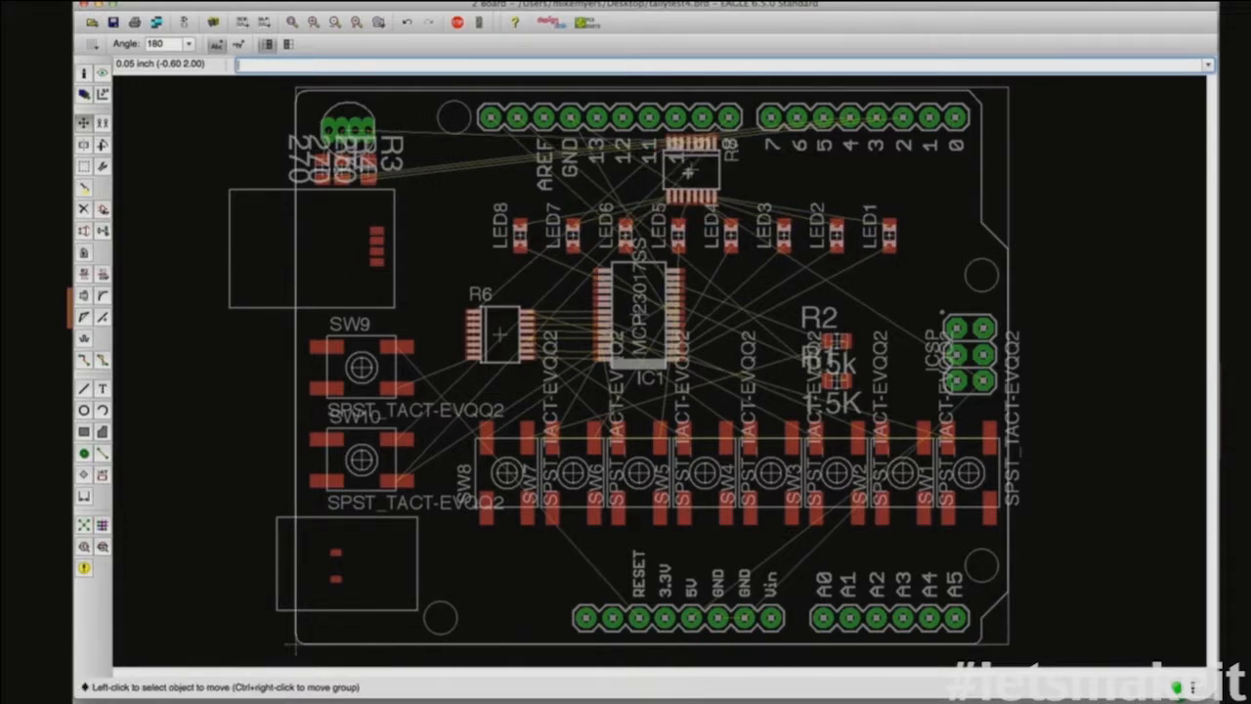
Step: Move 1.5k resistor R2 beside IC1 just below LED4, using the finer 0.025 inch grid to place it at (1.700 1.375)
{"action": "left_click", "coordinate": [831, 350]}
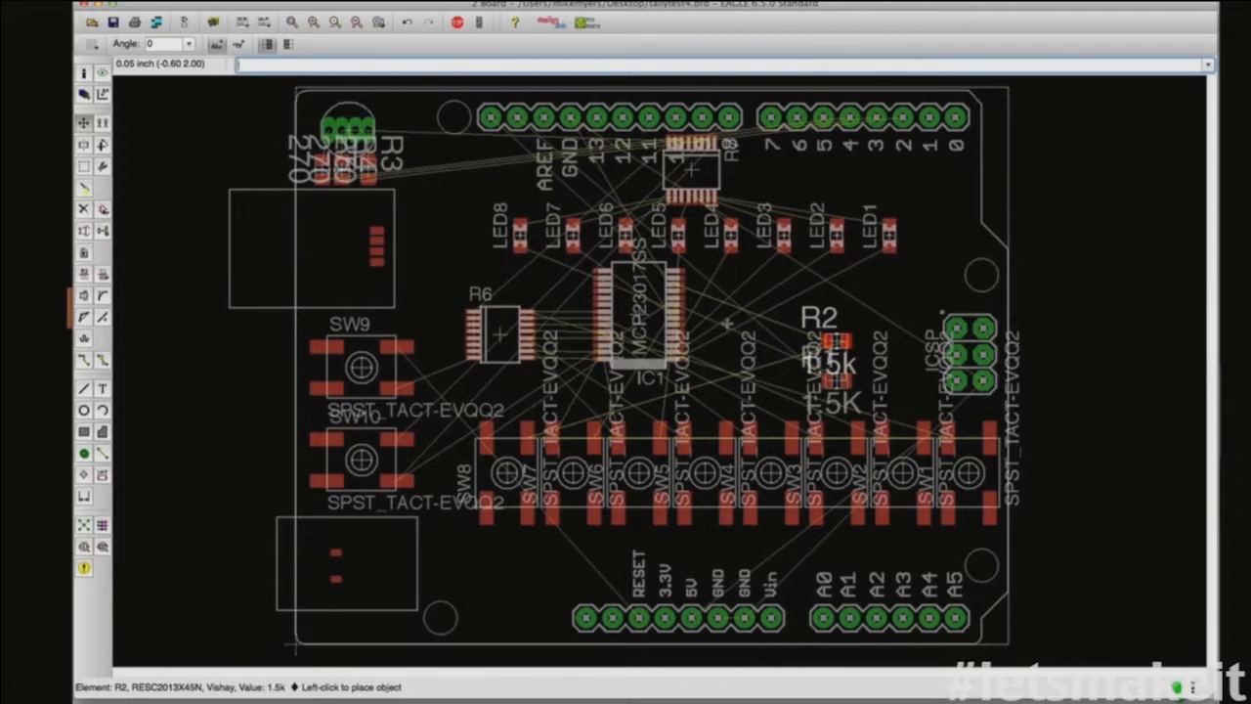
{"action": "left_click", "coordinate": [742, 304]}
{"action": "left_click", "coordinate": [742, 303]}
{"action": "left_click", "coordinate": [742, 303]}
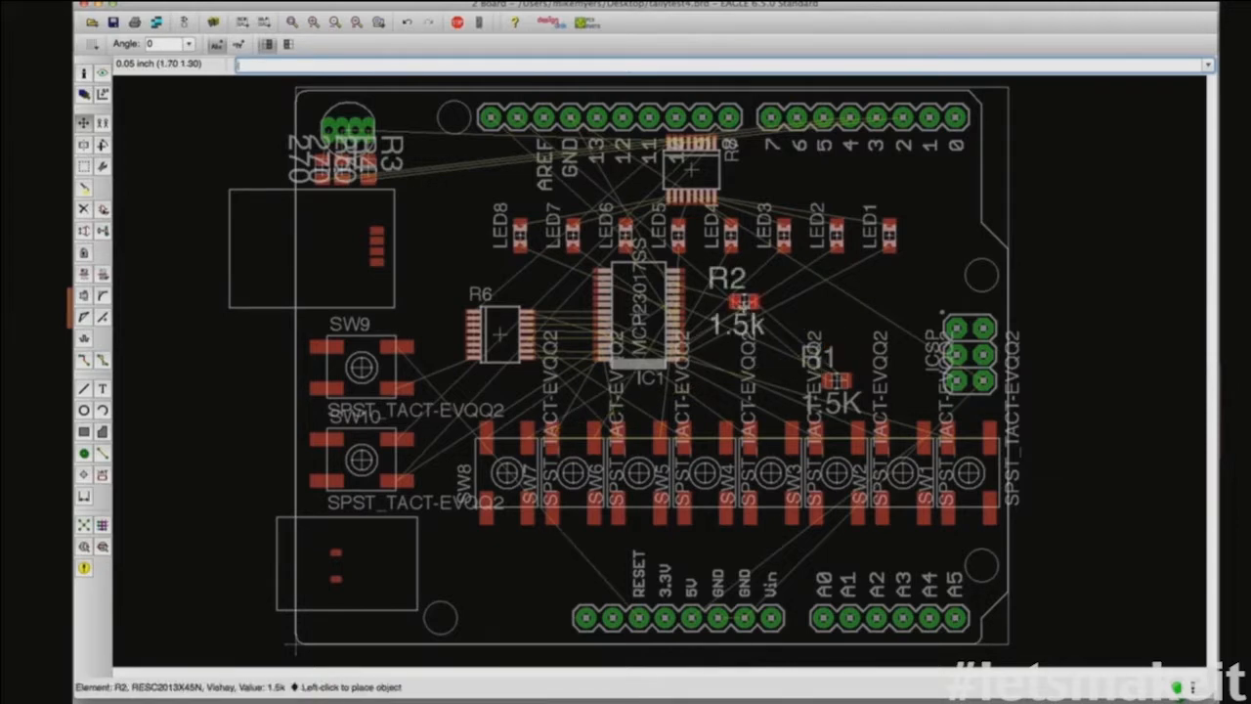
{"action": "left_click", "coordinate": [743, 289]}
{"action": "left_click", "coordinate": [744, 289]}
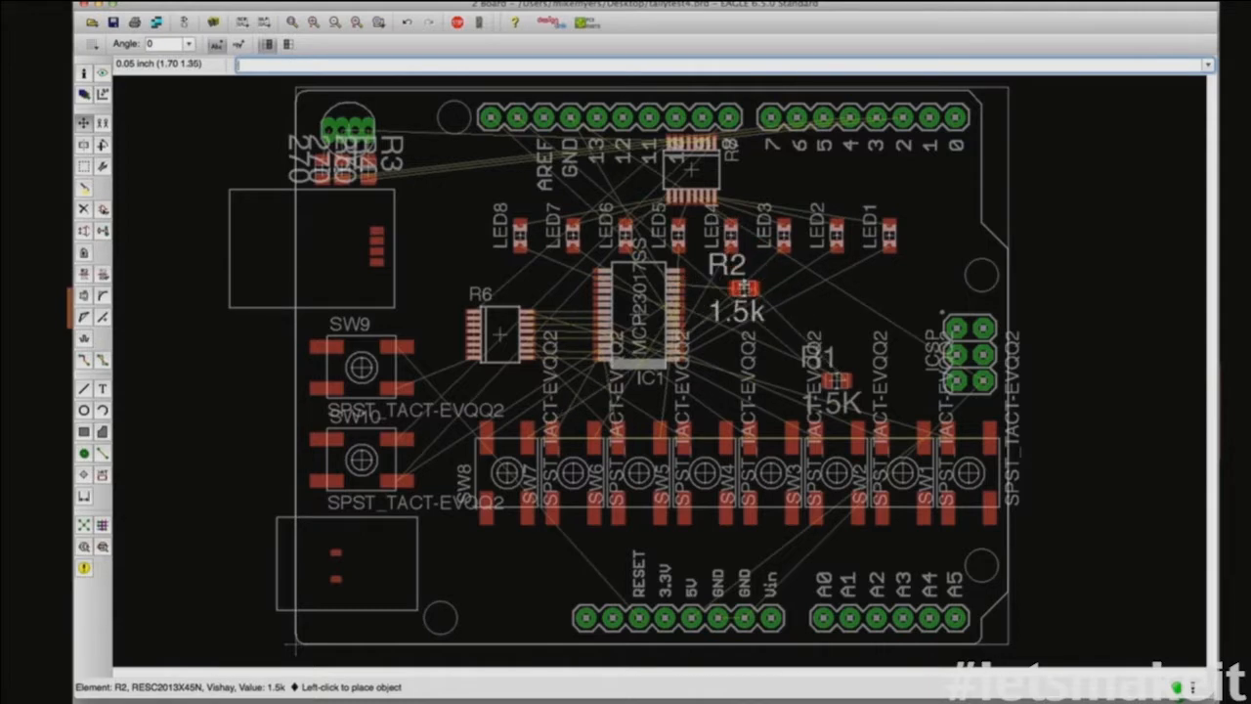
{"action": "key", "text": "alt"}
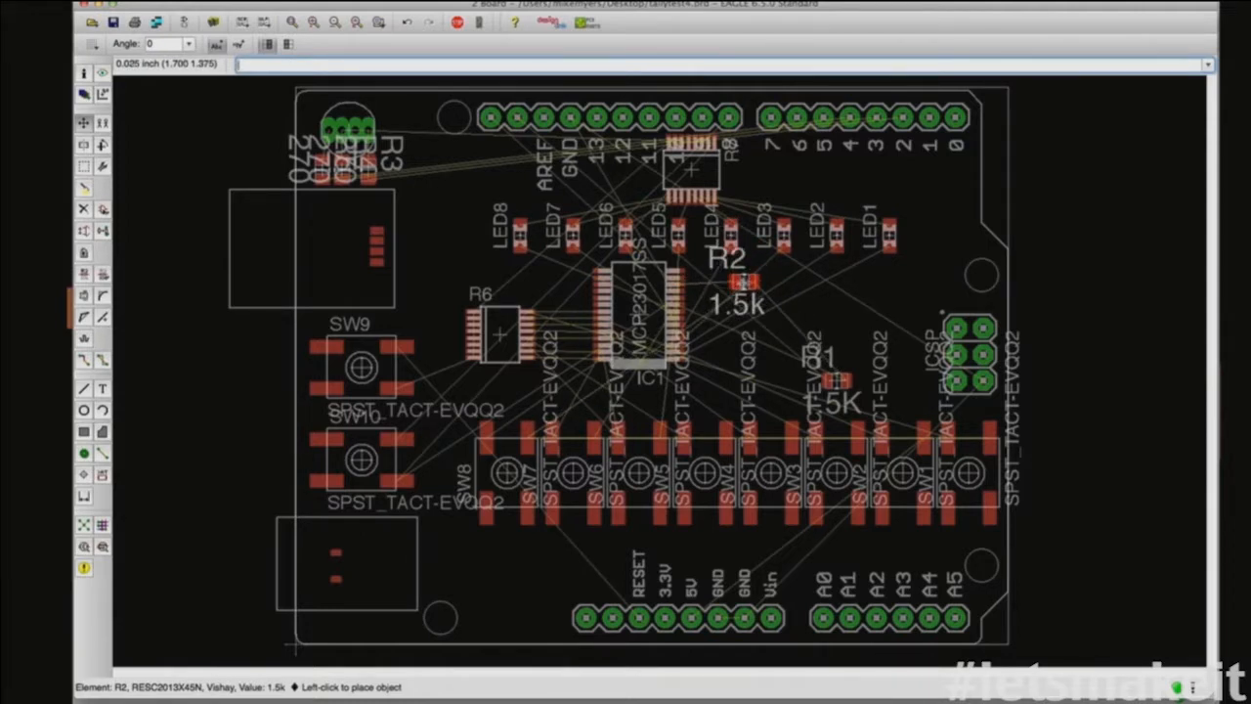
{"action": "left_click", "coordinate": [744, 282]}
Step: Move resistor R1 directly below R2 on the 0.025 inch grid, placing it at (1.700 1.300)
{"action": "left_click", "coordinate": [834, 380]}
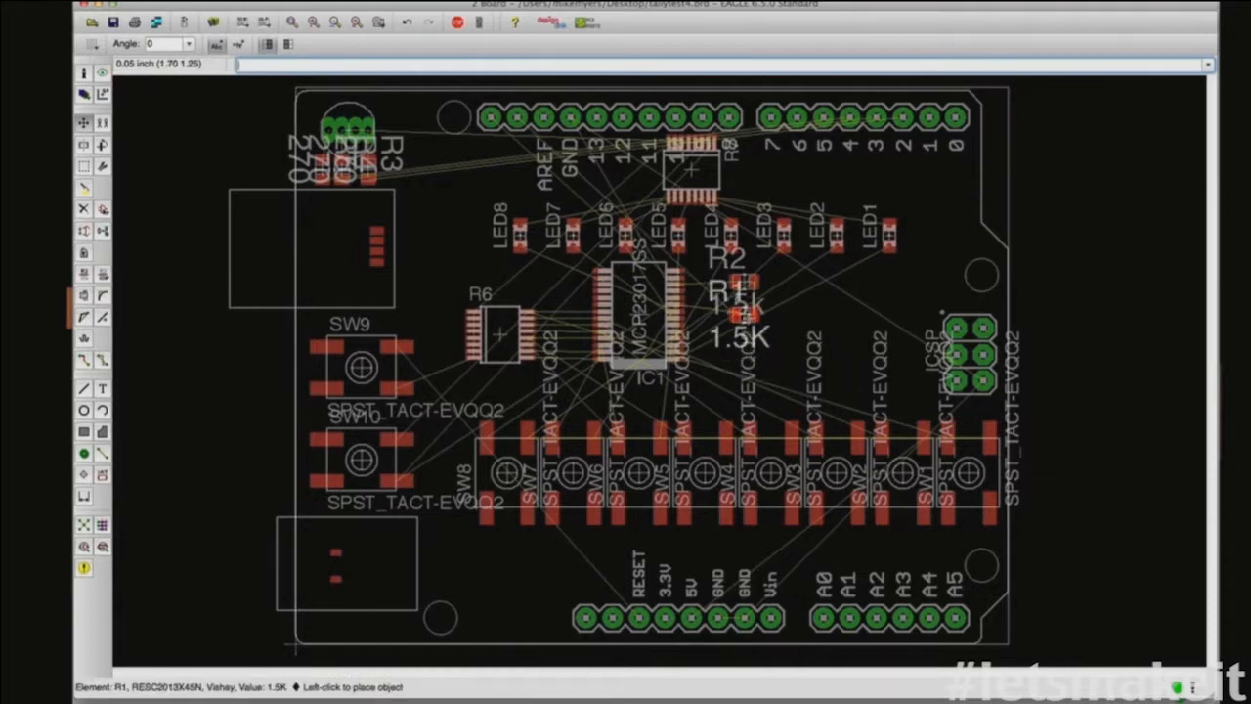
{"action": "key", "text": "alt"}
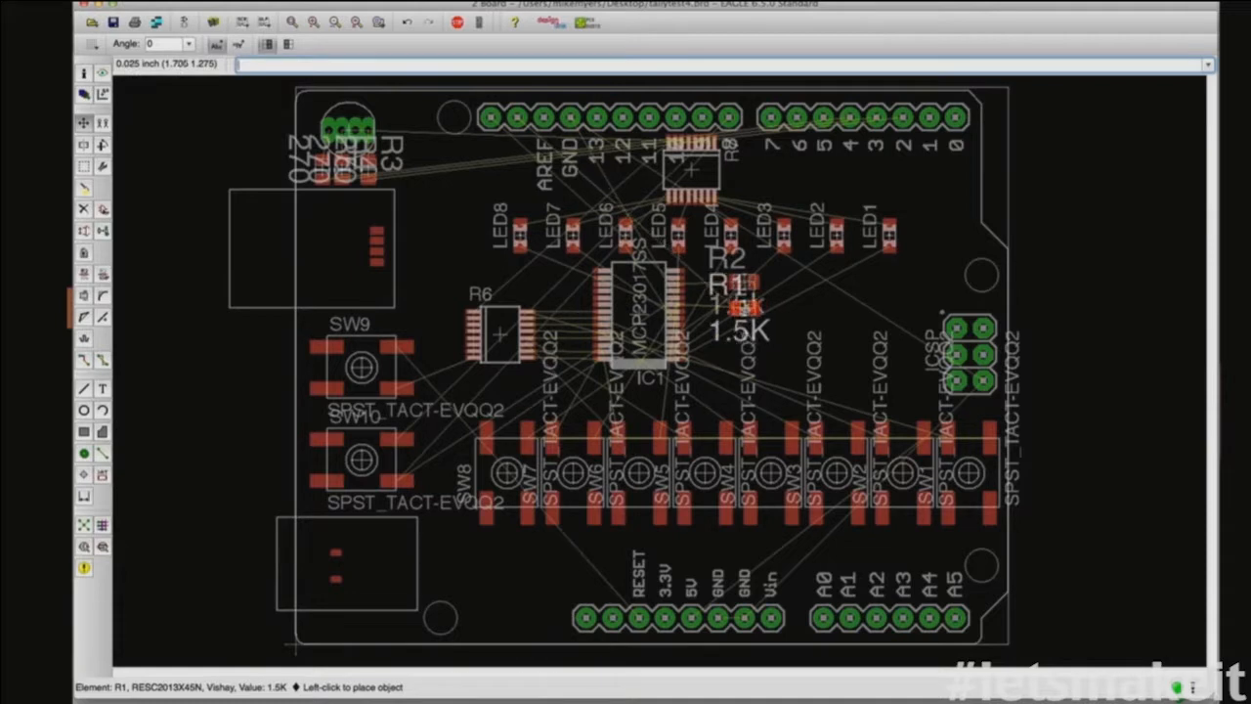
{"action": "left_click", "coordinate": [745, 303]}
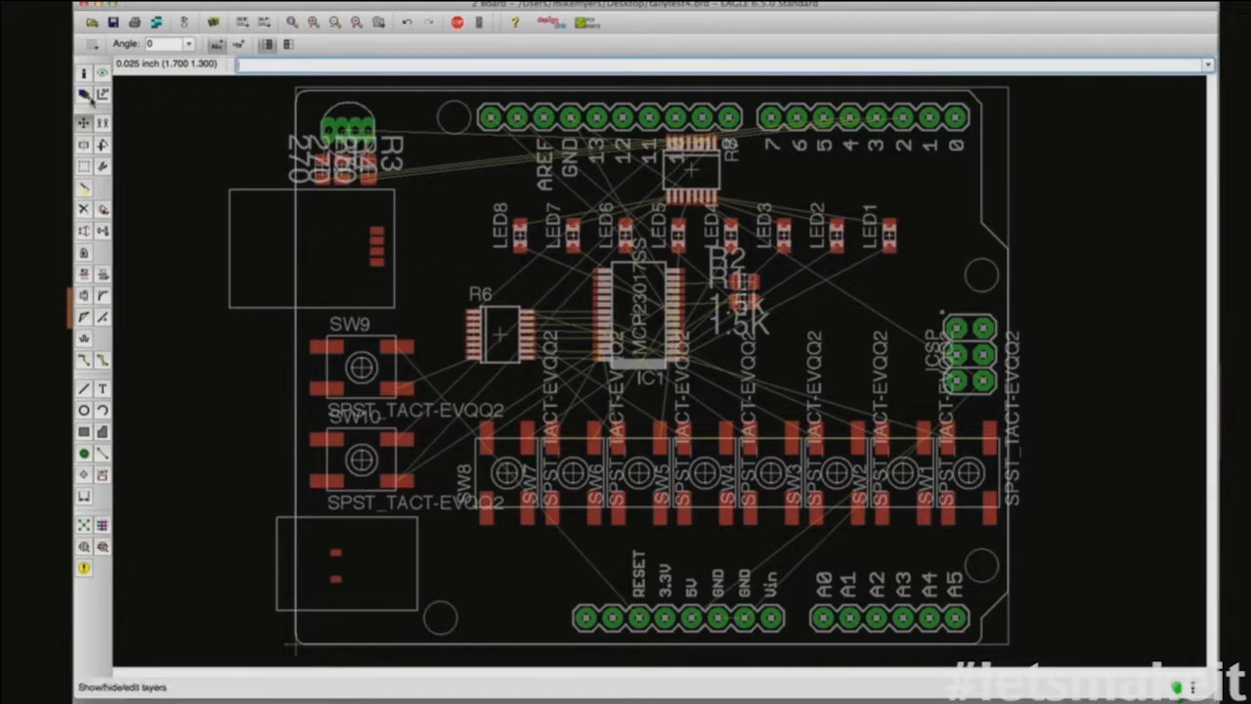
Step: Hide the part name and value text layers on the board
{"action": "left_click", "coordinate": [85, 98]}
{"action": "scroll", "coordinate": [89, 86], "scroll_direction": "down", "scroll_amount": 5}
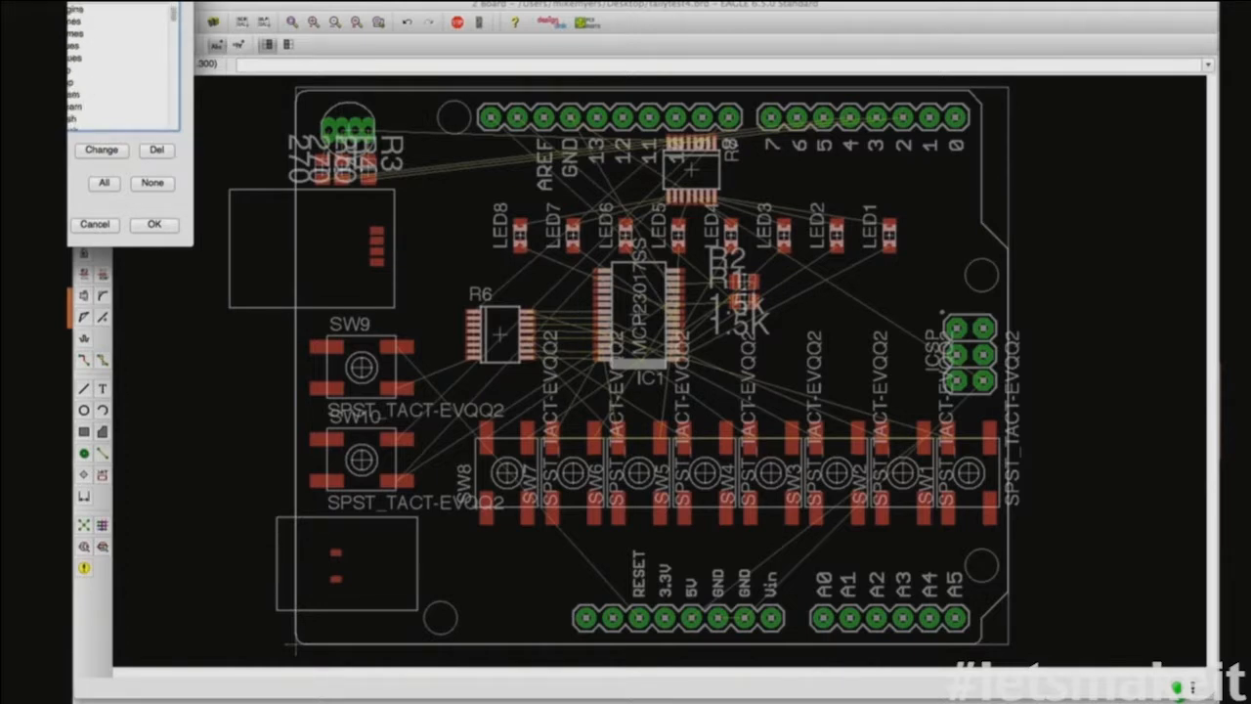
{"action": "left_click", "coordinate": [153, 224]}
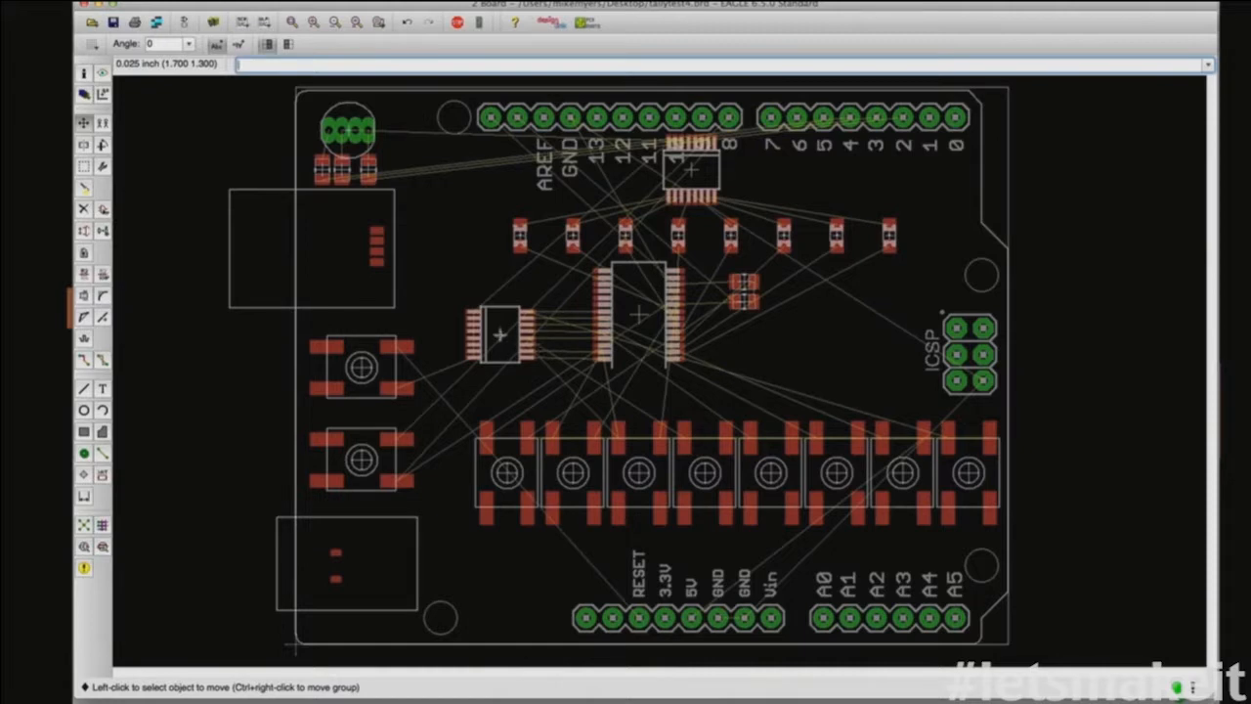
Step: Shift R6 slightly down and toward IC1, and move IC1 straight down 0.1 inch toward the switch row
{"action": "left_click", "coordinate": [500, 335]}
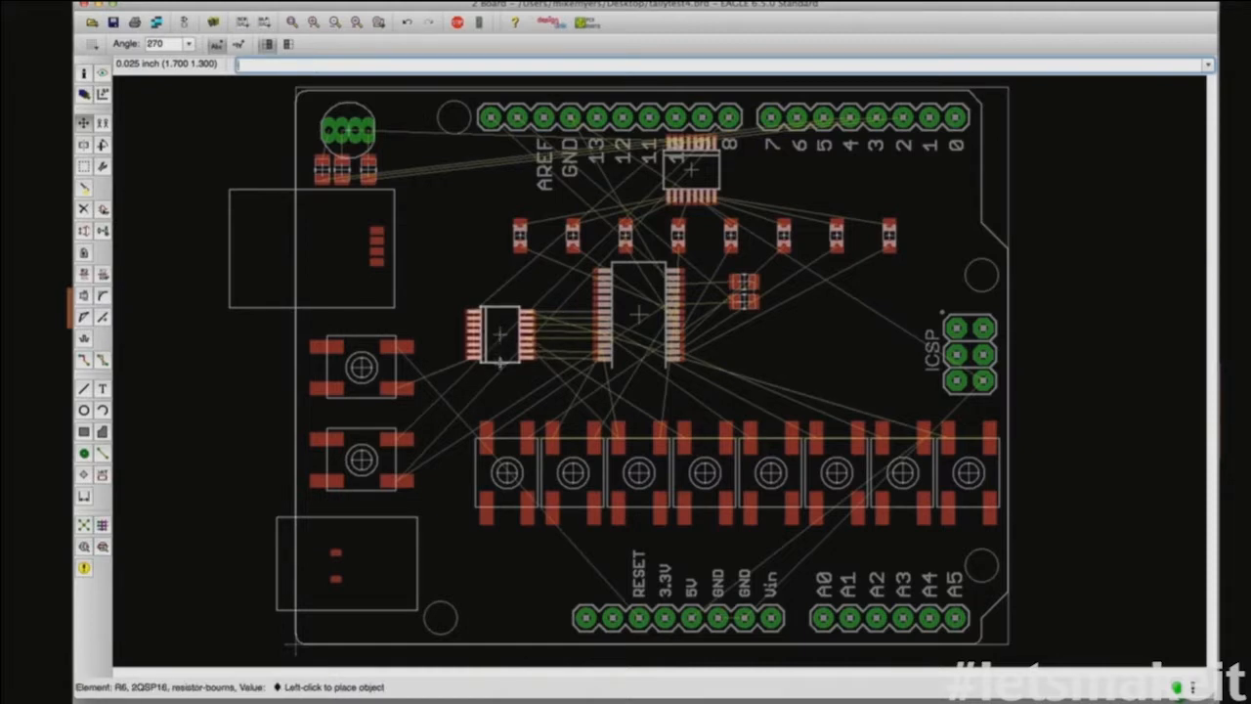
{"action": "left_click", "coordinate": [510, 364]}
{"action": "left_click", "coordinate": [510, 365]}
{"action": "left_click", "coordinate": [507, 365]}
{"action": "left_click", "coordinate": [638, 315]}
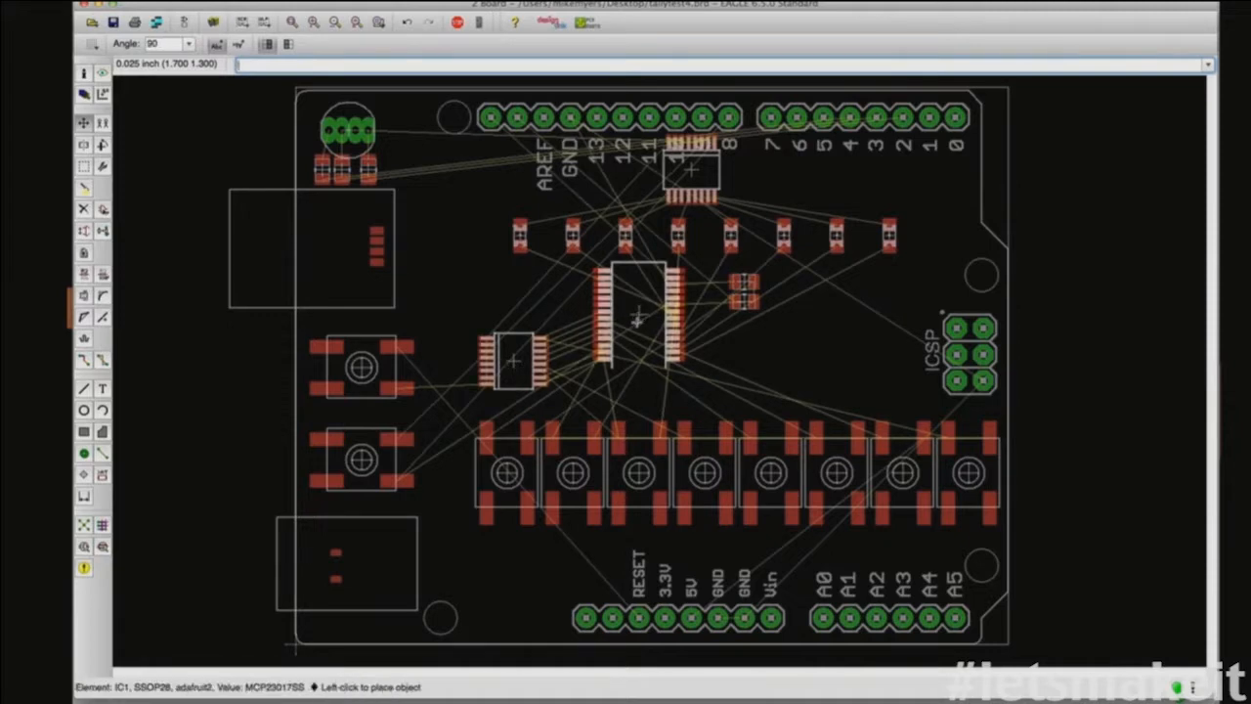
{"action": "left_click", "coordinate": [635, 342]}
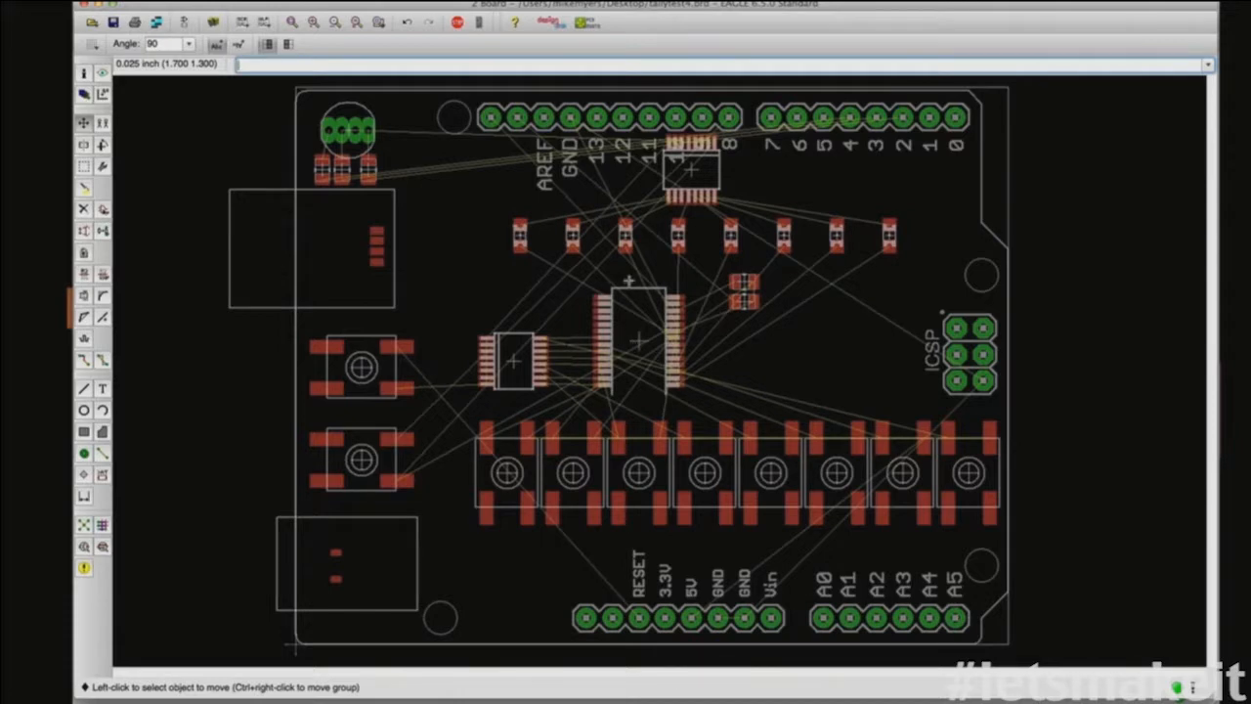
Step: Move resistors R1 and R2 down beside IC1's upper half, keeping them stacked with R2 directly above R1
{"action": "left_click", "coordinate": [746, 302]}
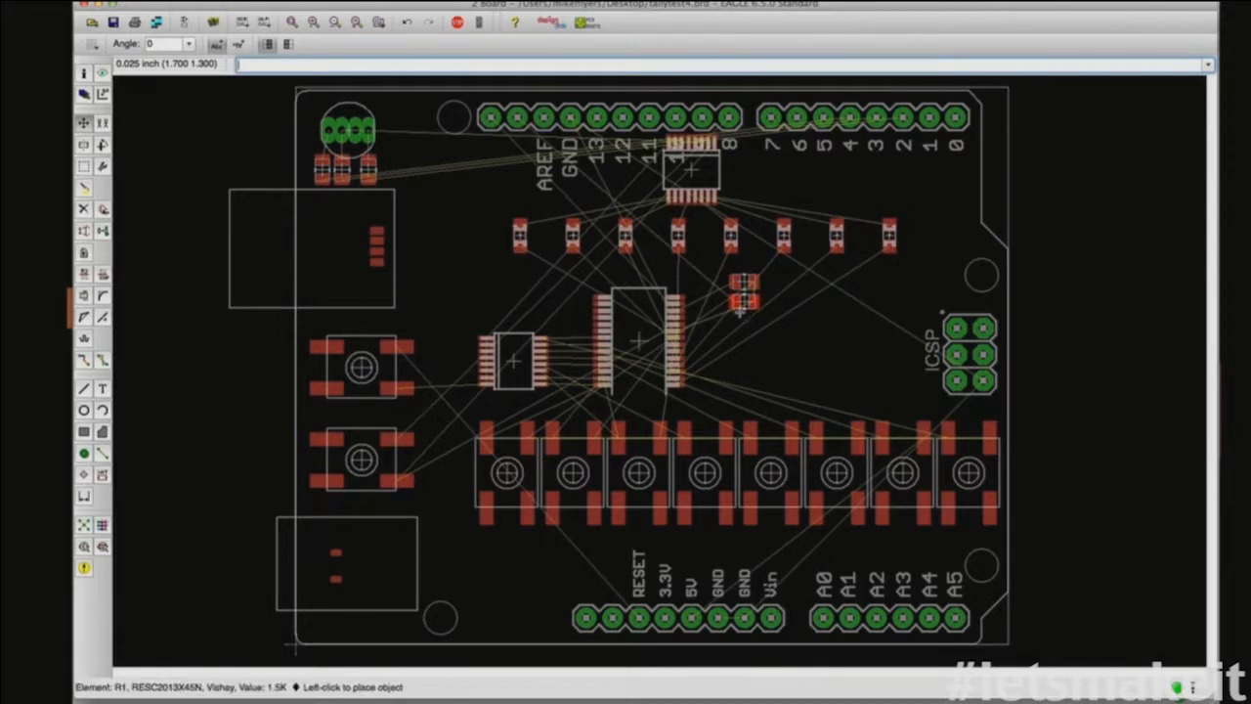
{"action": "left_click", "coordinate": [741, 322]}
{"action": "left_click", "coordinate": [740, 323]}
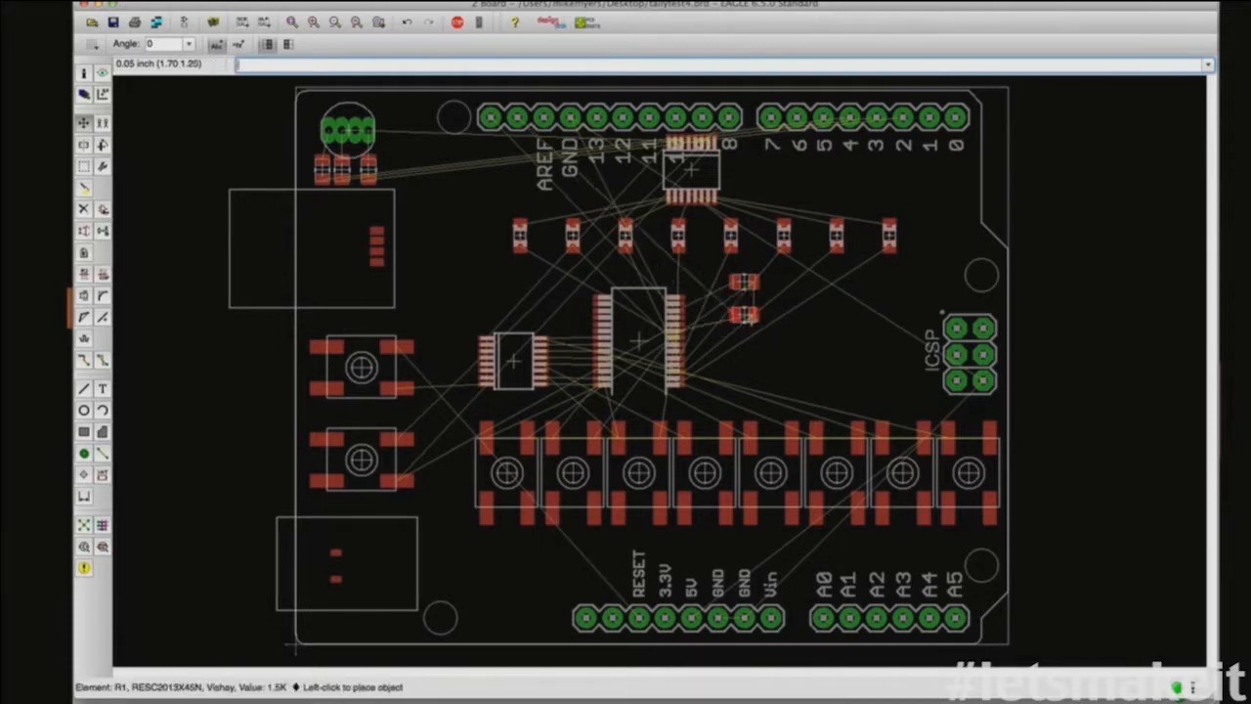
{"action": "left_click", "coordinate": [744, 328]}
{"action": "left_click", "coordinate": [744, 283]}
{"action": "left_click", "coordinate": [744, 307]}
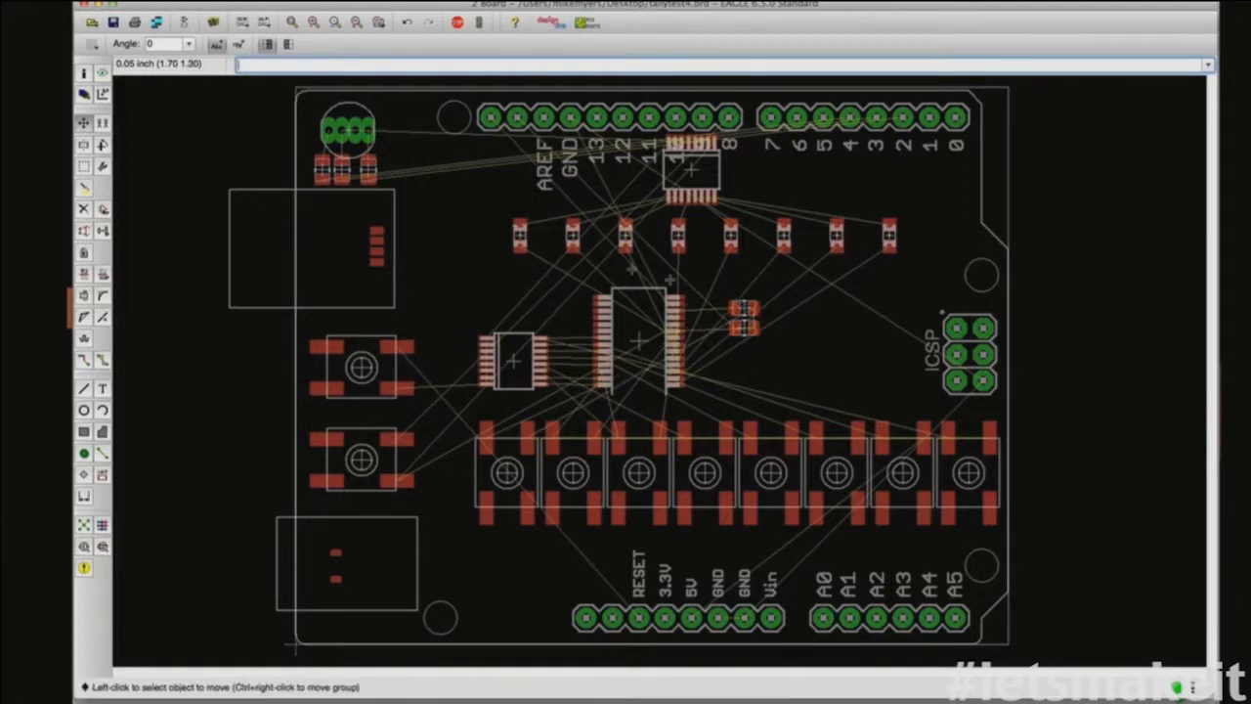
Step: Shift the row of eight LEDs as a group slightly down and toward the board's left edge, and move LED1 out above SW1
{"action": "left_click", "coordinate": [83, 166]}
{"action": "left_click_drag", "start_coordinate": [496, 217], "coordinate": [933, 277]}
{"action": "key", "text": "F7"}
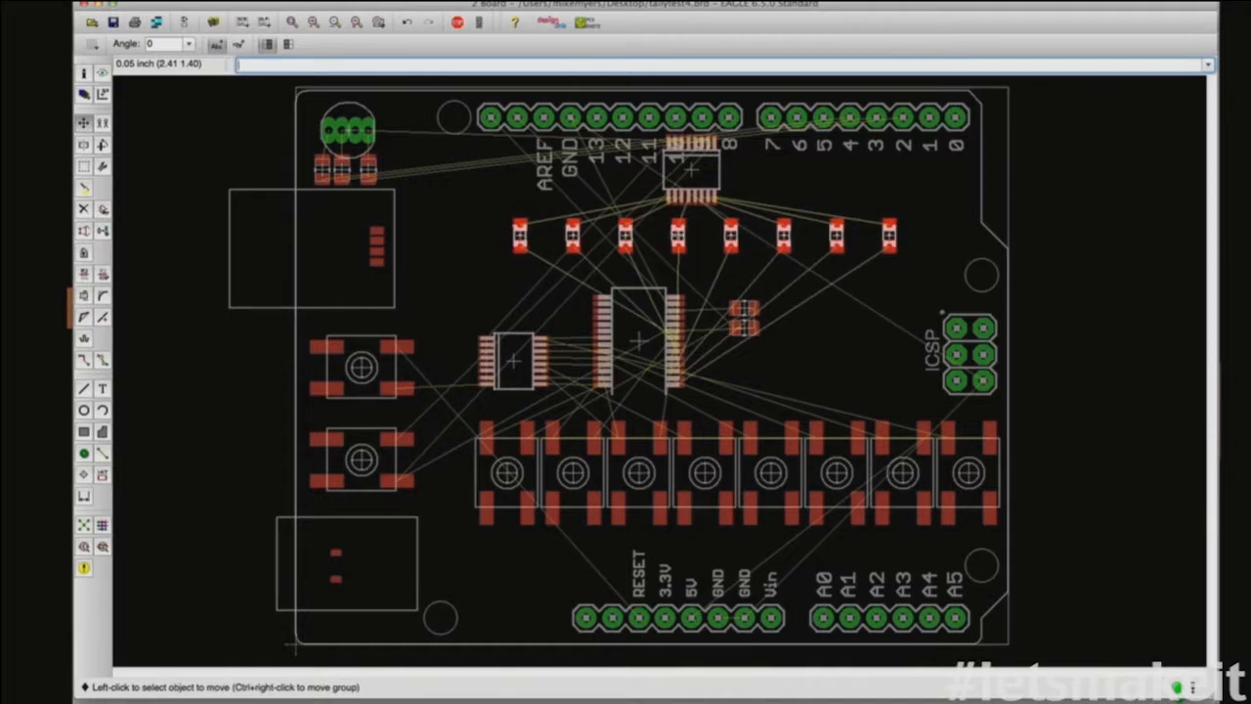
{"action": "right_click", "coordinate": [679, 234]}
{"action": "left_click", "coordinate": [713, 469]}
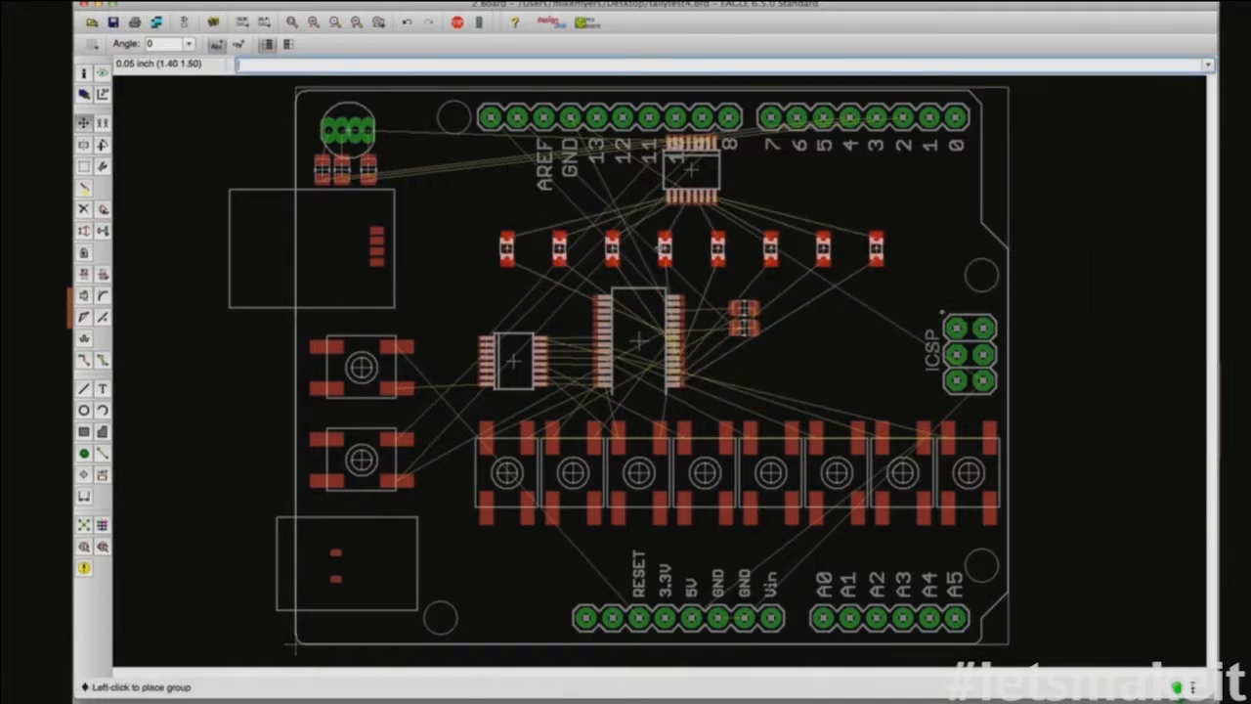
{"action": "left_click", "coordinate": [652, 246]}
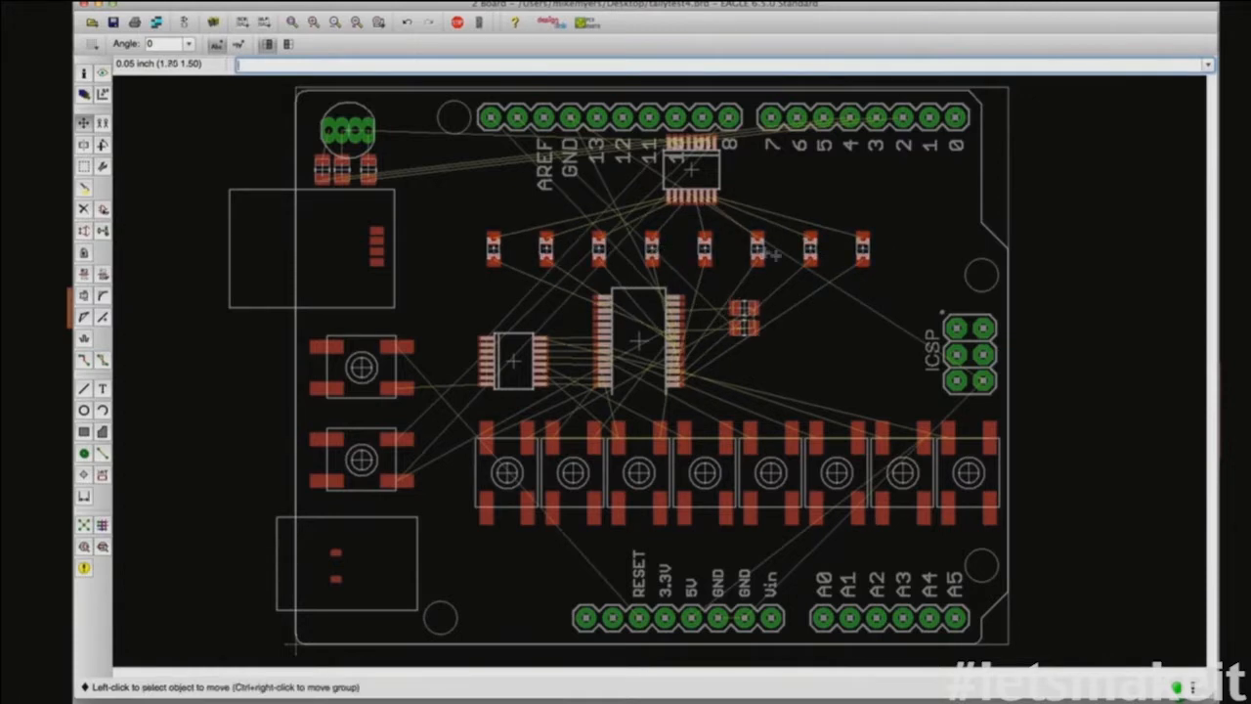
{"action": "left_click", "coordinate": [863, 247]}
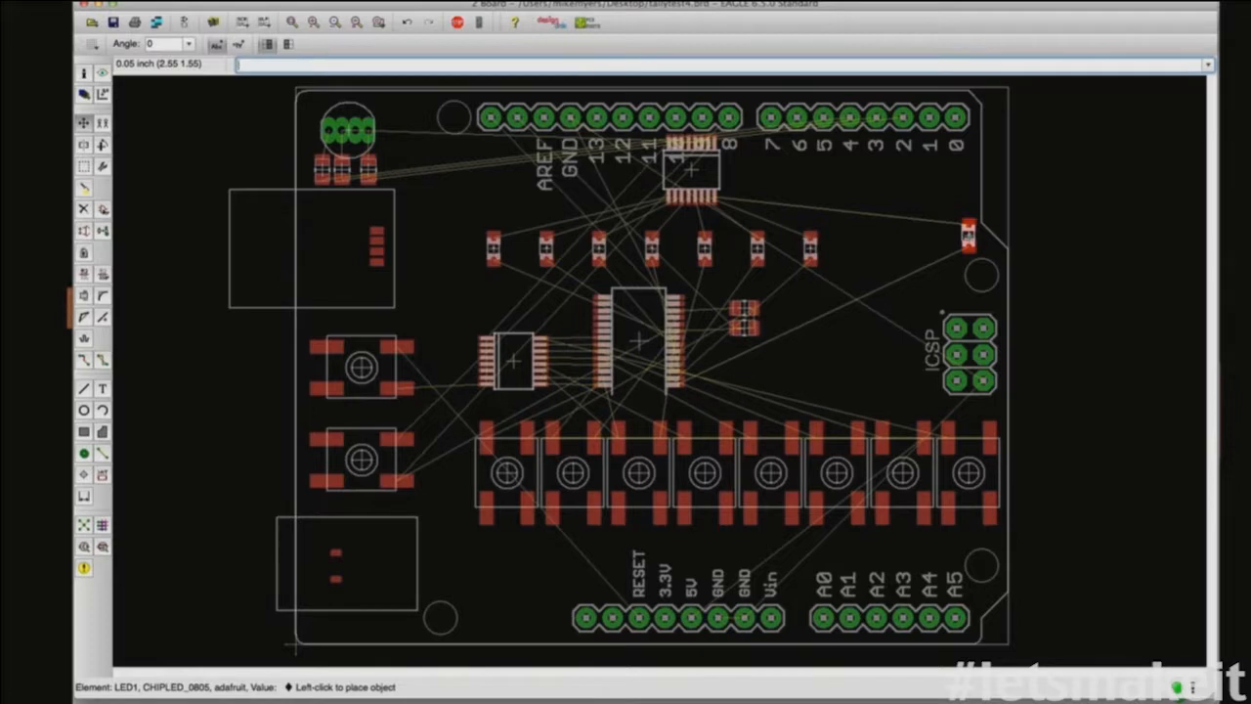
{"action": "left_click", "coordinate": [969, 235]}
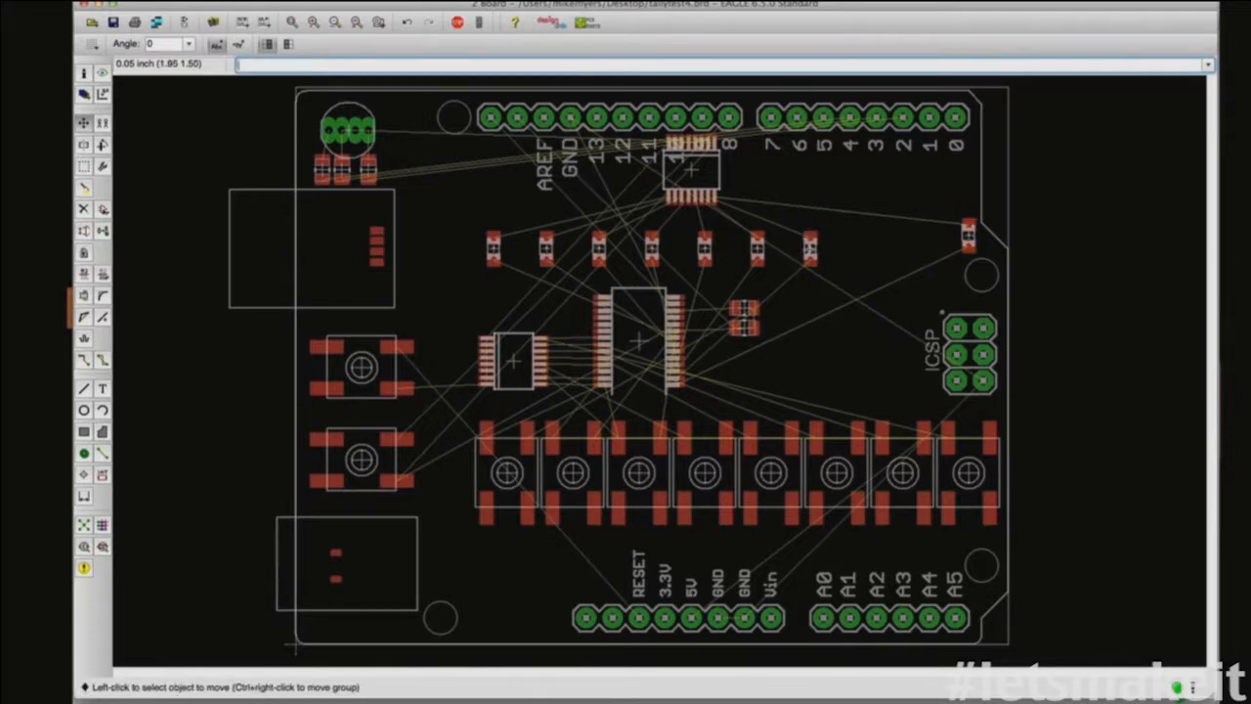
Step: Move switches SW1 to SW8 as a group about 0.1 inch left and 0.05 inch down, away from the board's right edge
{"action": "left_click", "coordinate": [84, 166]}
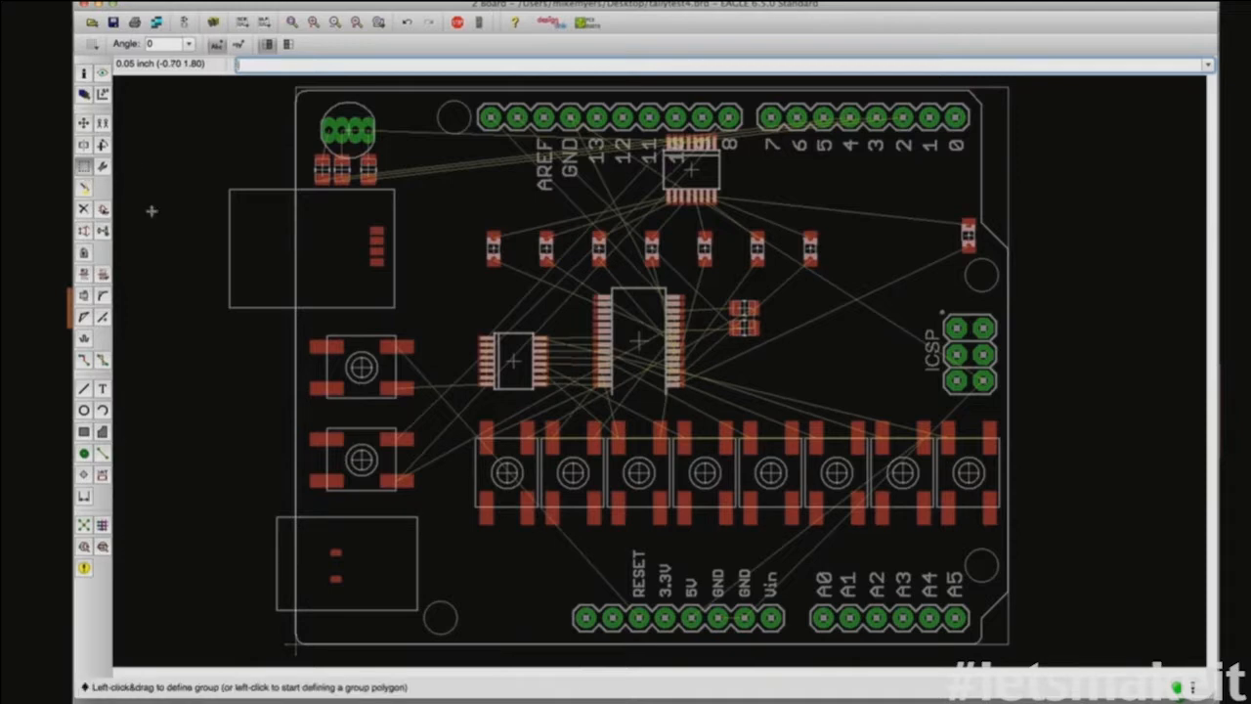
{"action": "left_click_drag", "start_coordinate": [460, 415], "coordinate": [1011, 529]}
{"action": "key", "text": "F7"}
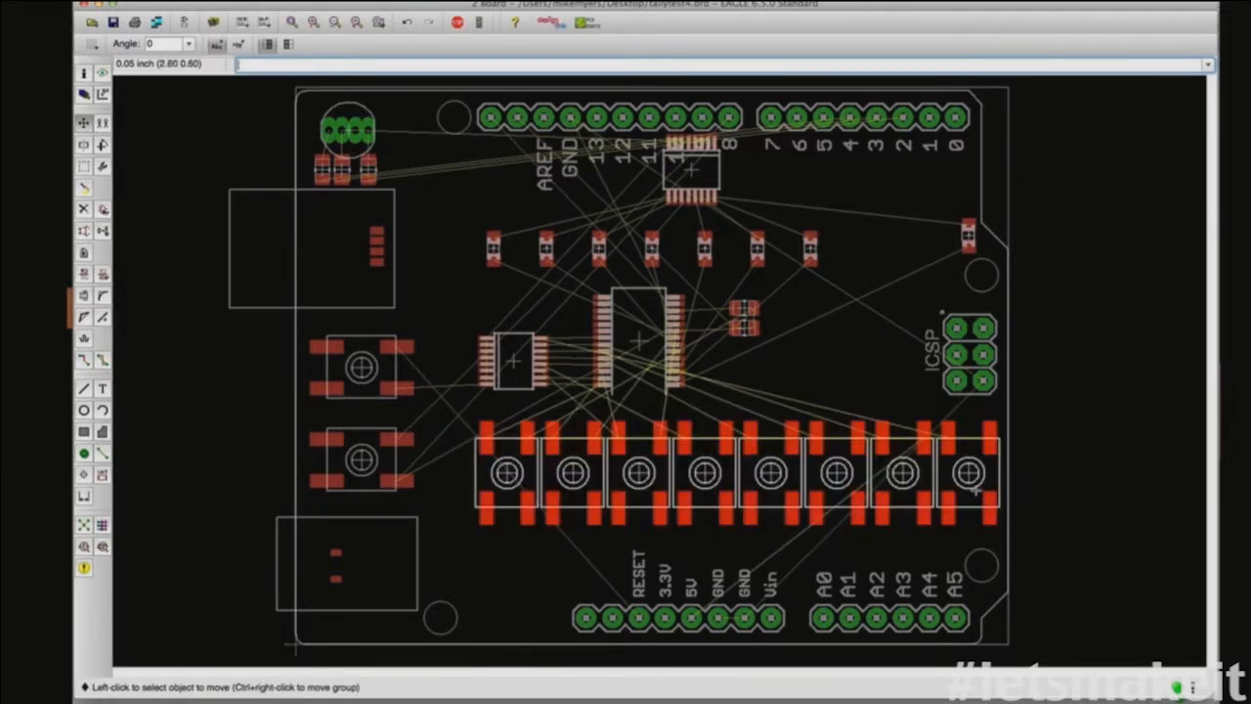
{"action": "right_click", "coordinate": [975, 490]}
{"action": "left_click", "coordinate": [1007, 684]}
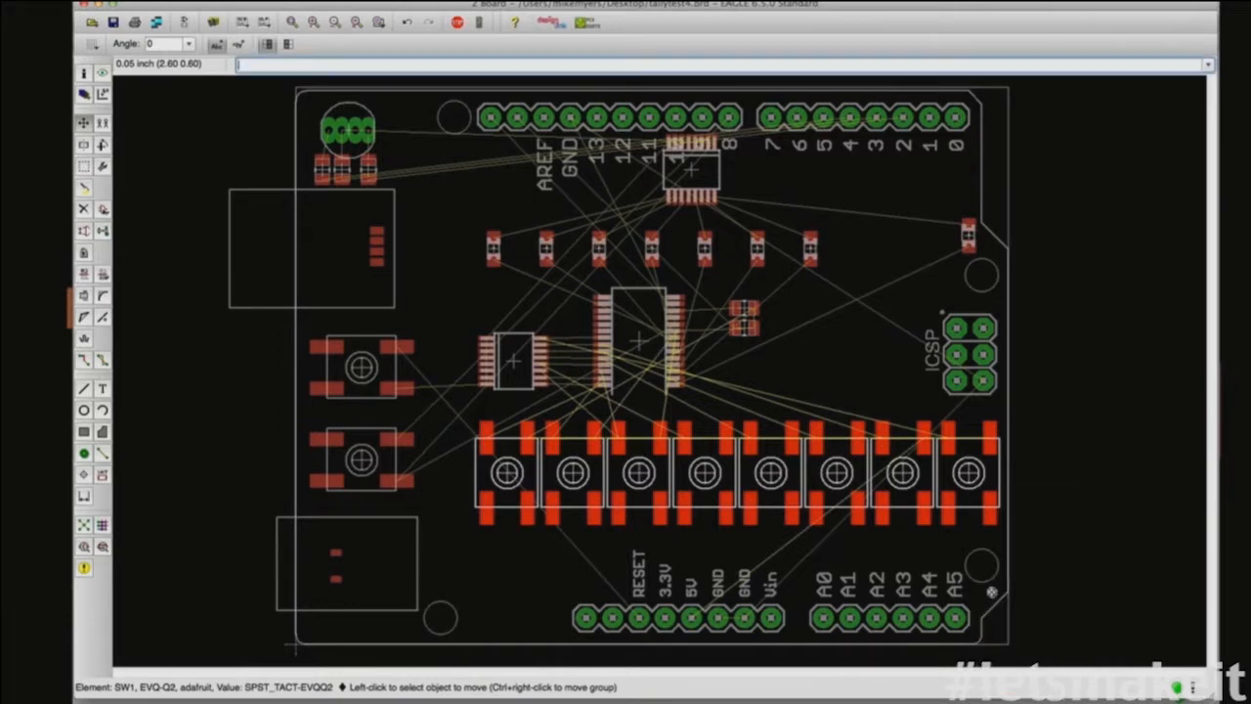
{"action": "left_click", "coordinate": [953, 496]}
Step: Line up LED1 directly above SW1 and LED2 directly above SW2, level with the rest of the LED row
{"action": "left_click", "coordinate": [969, 239]}
{"action": "left_click", "coordinate": [969, 238]}
{"action": "left_click", "coordinate": [964, 240]}
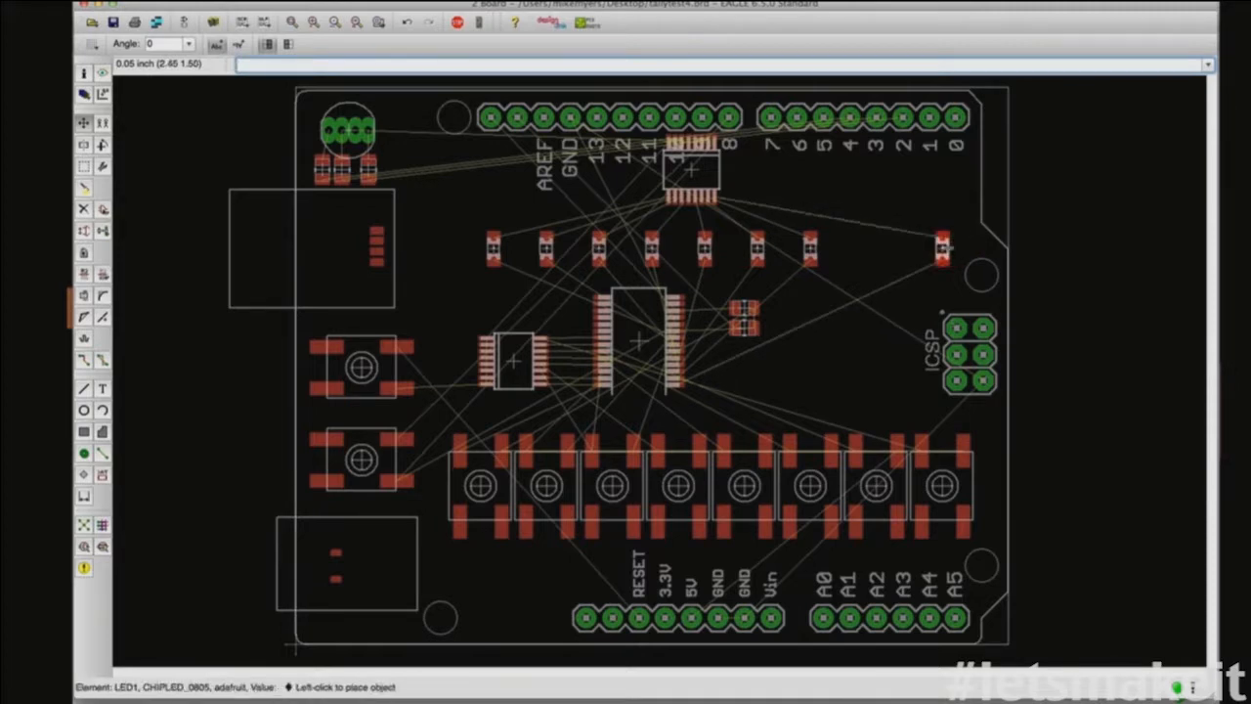
{"action": "left_click", "coordinate": [943, 246]}
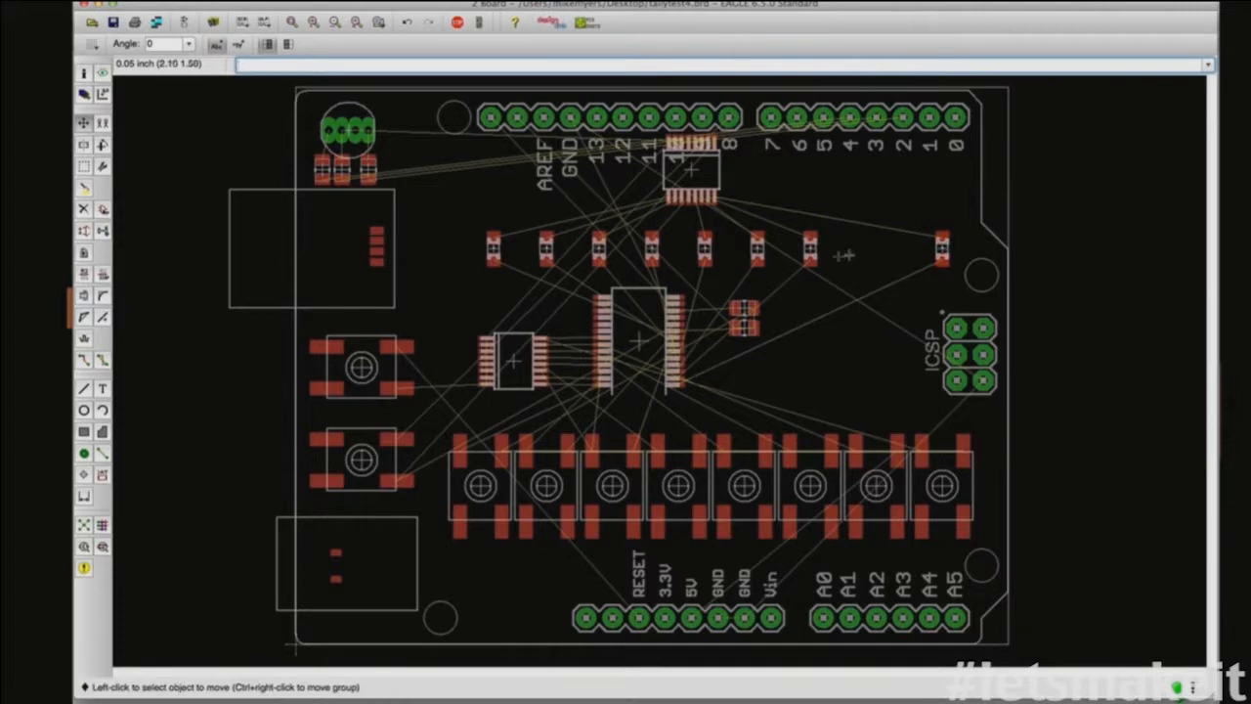
{"action": "left_click", "coordinate": [811, 250]}
{"action": "left_click", "coordinate": [876, 249]}
Step: Move LED3 to (1.90 1.50) near SW3's centreline and line up LED4 directly above SW4
{"action": "left_click", "coordinate": [758, 249]}
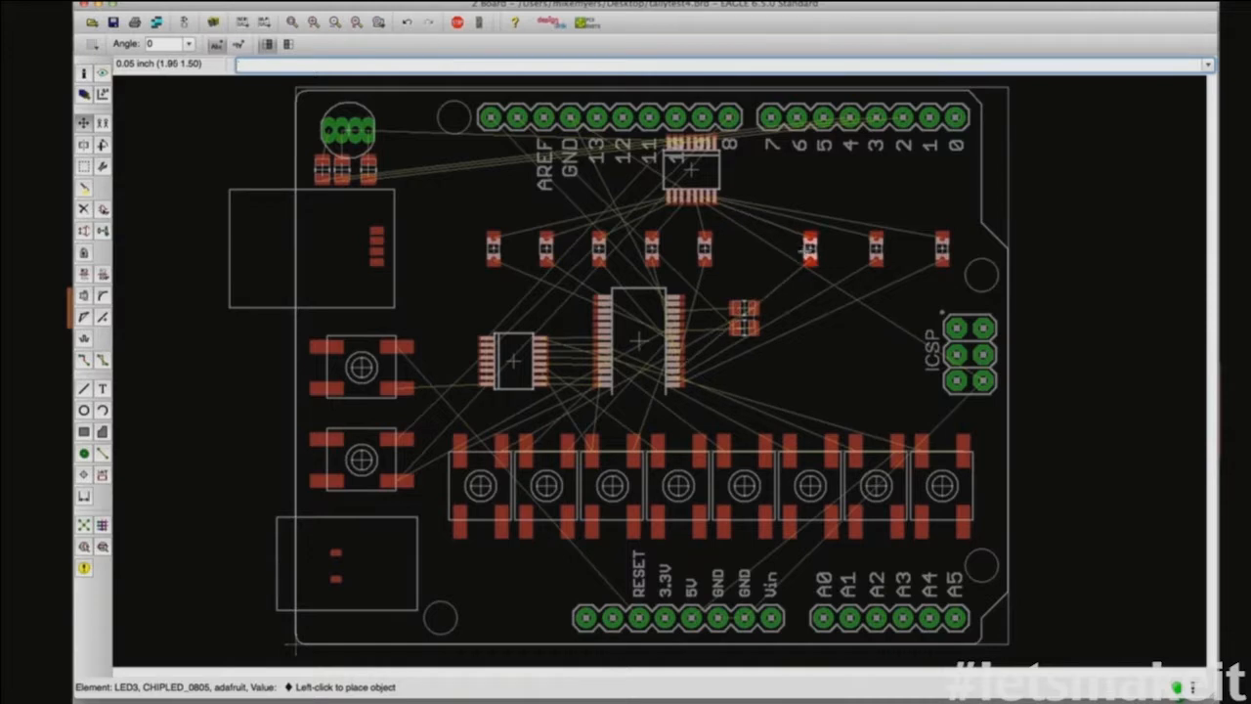
{"action": "left_click", "coordinate": [797, 249]}
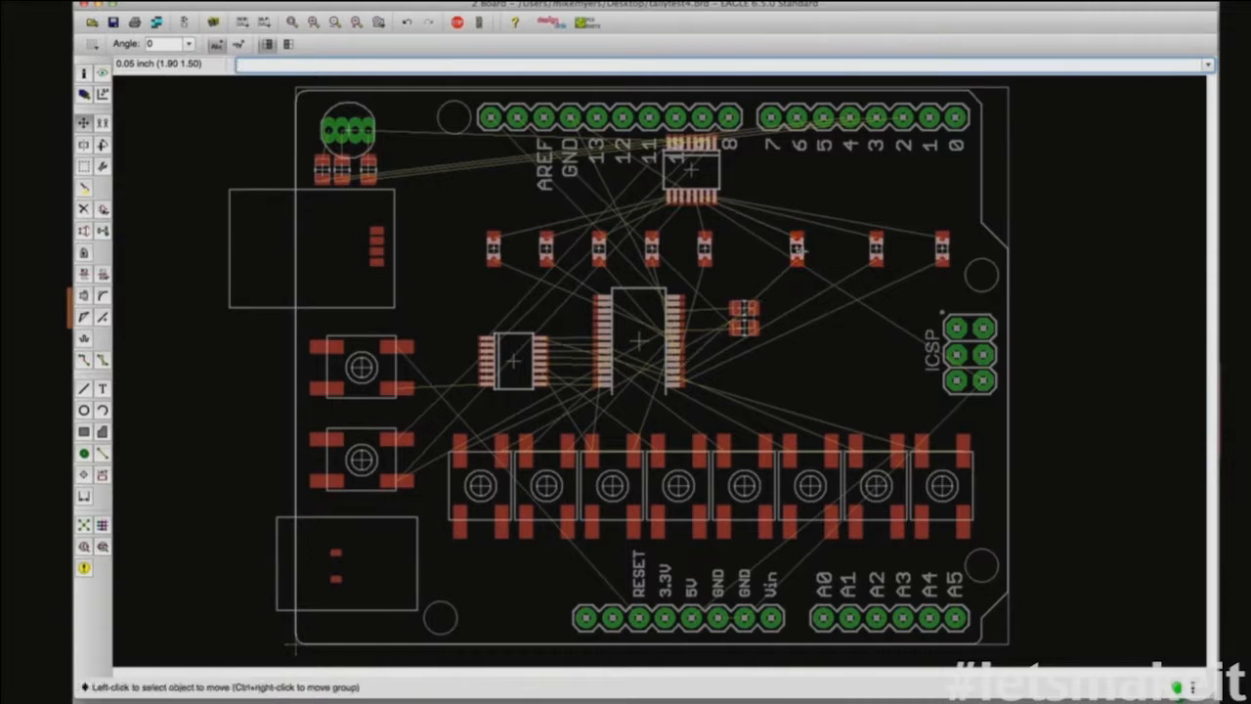
{"action": "left_click", "coordinate": [705, 249]}
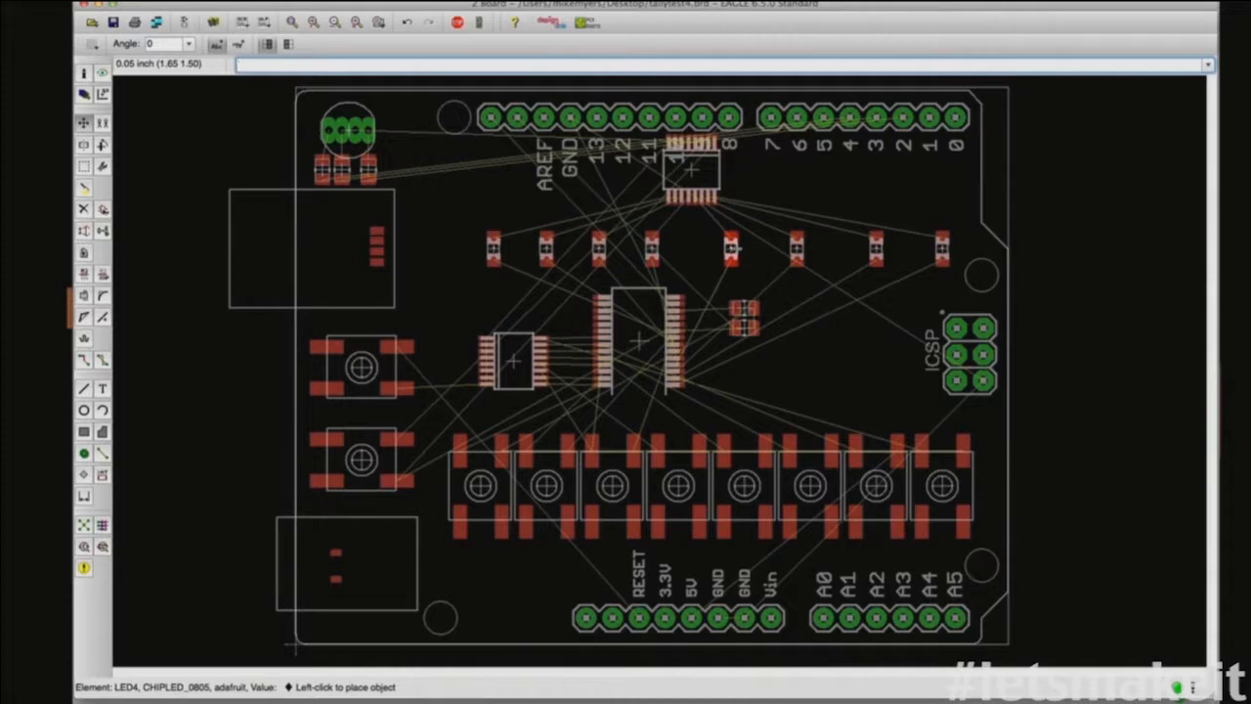
{"action": "left_click", "coordinate": [744, 249]}
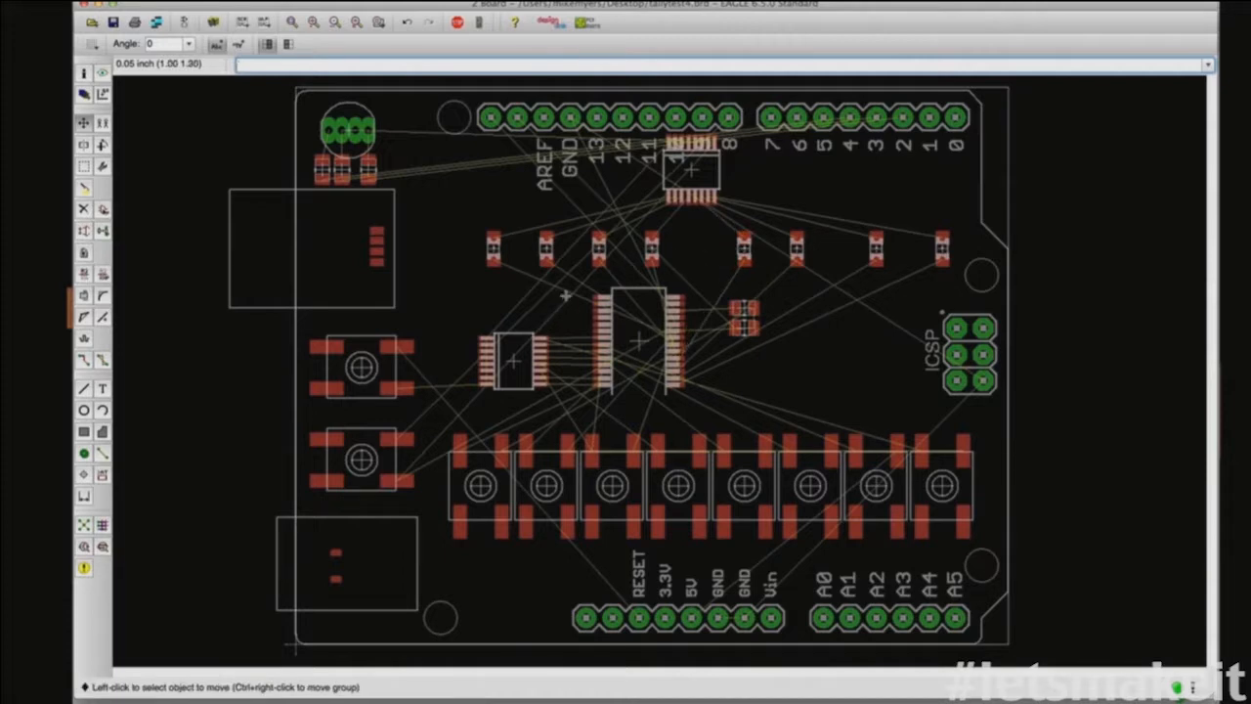
Step: Check switch SW1's position in its element properties without changing anything
{"action": "left_click", "coordinate": [85, 74]}
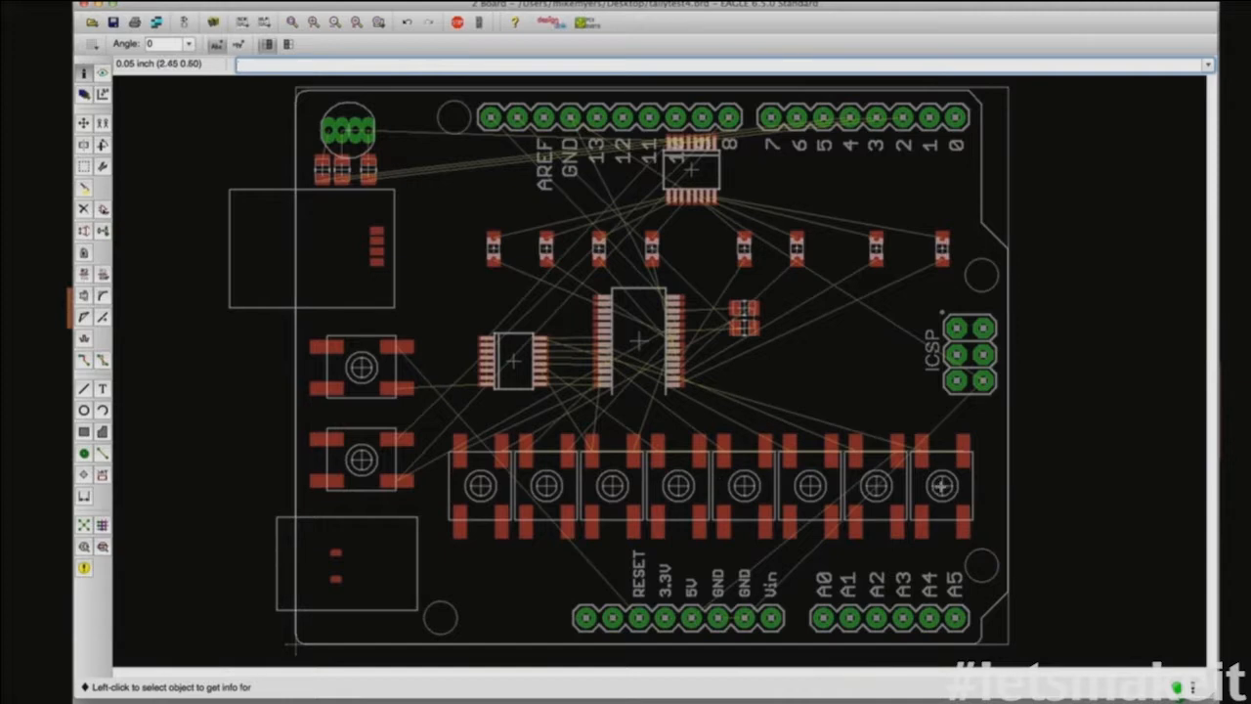
{"action": "left_click", "coordinate": [942, 486]}
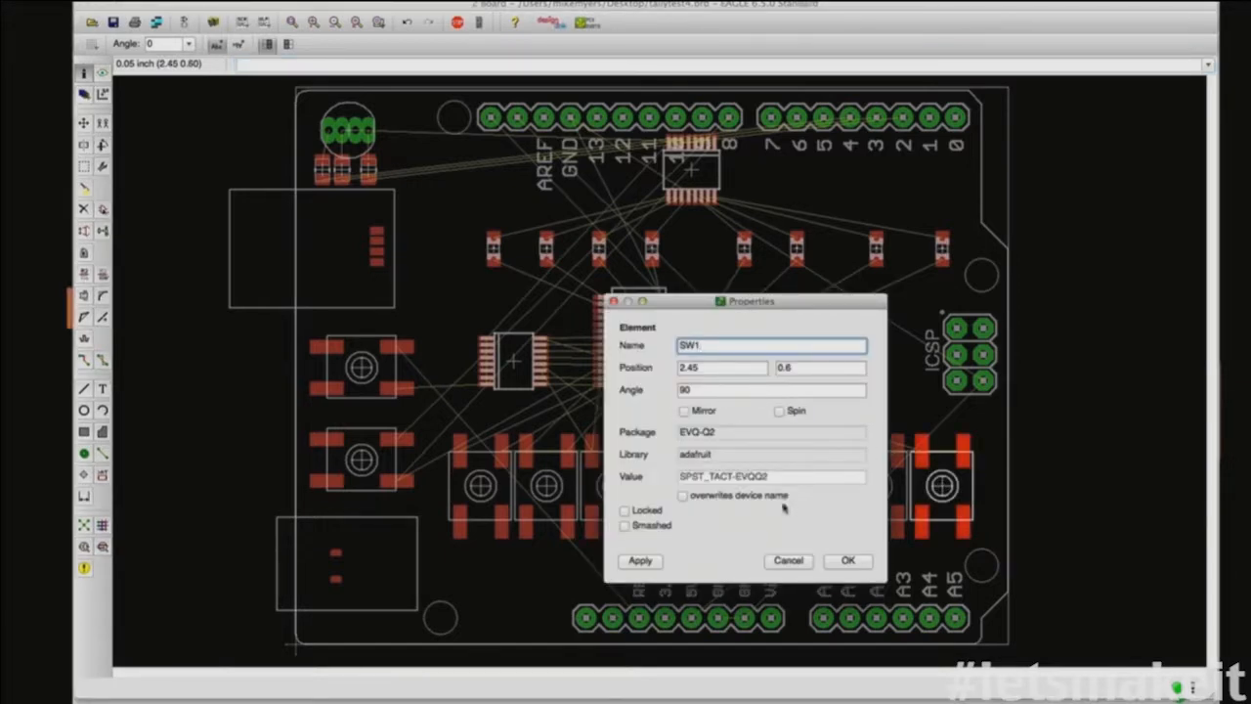
{"action": "left_click", "coordinate": [788, 560]}
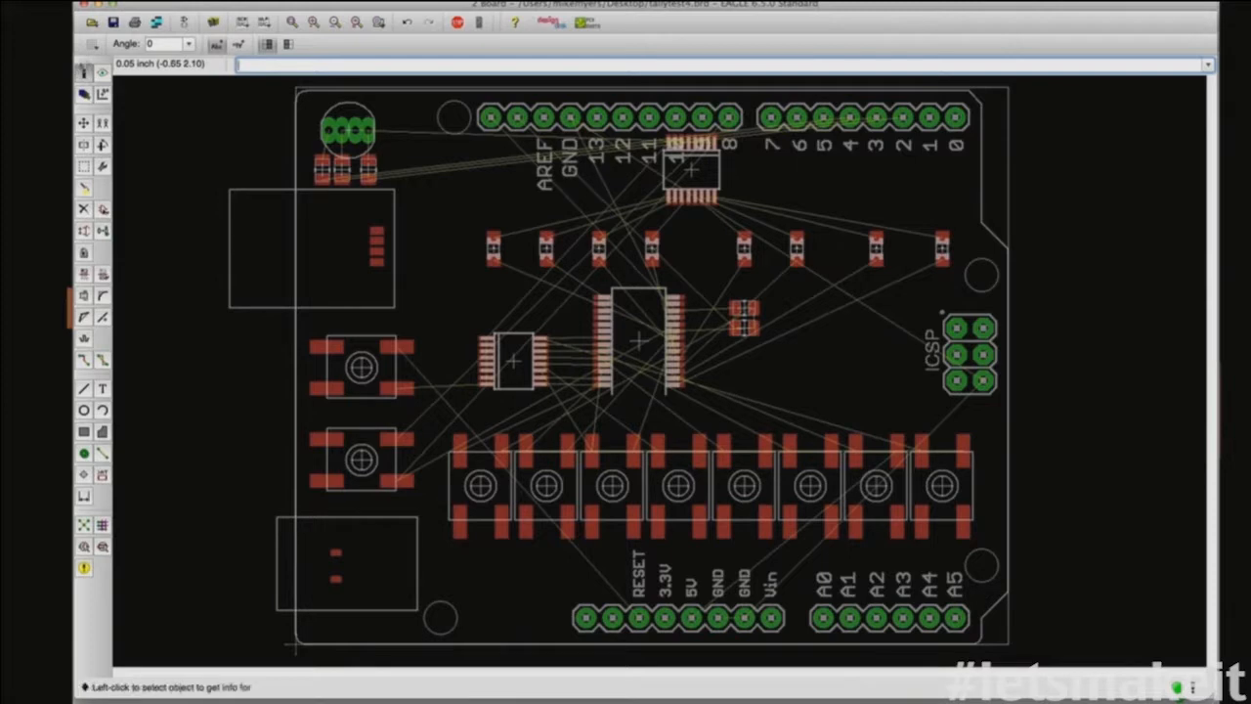
Step: Set the board grid to 1 mm, with both the main and alternate grid units in millimetres
{"action": "left_click", "coordinate": [93, 46]}
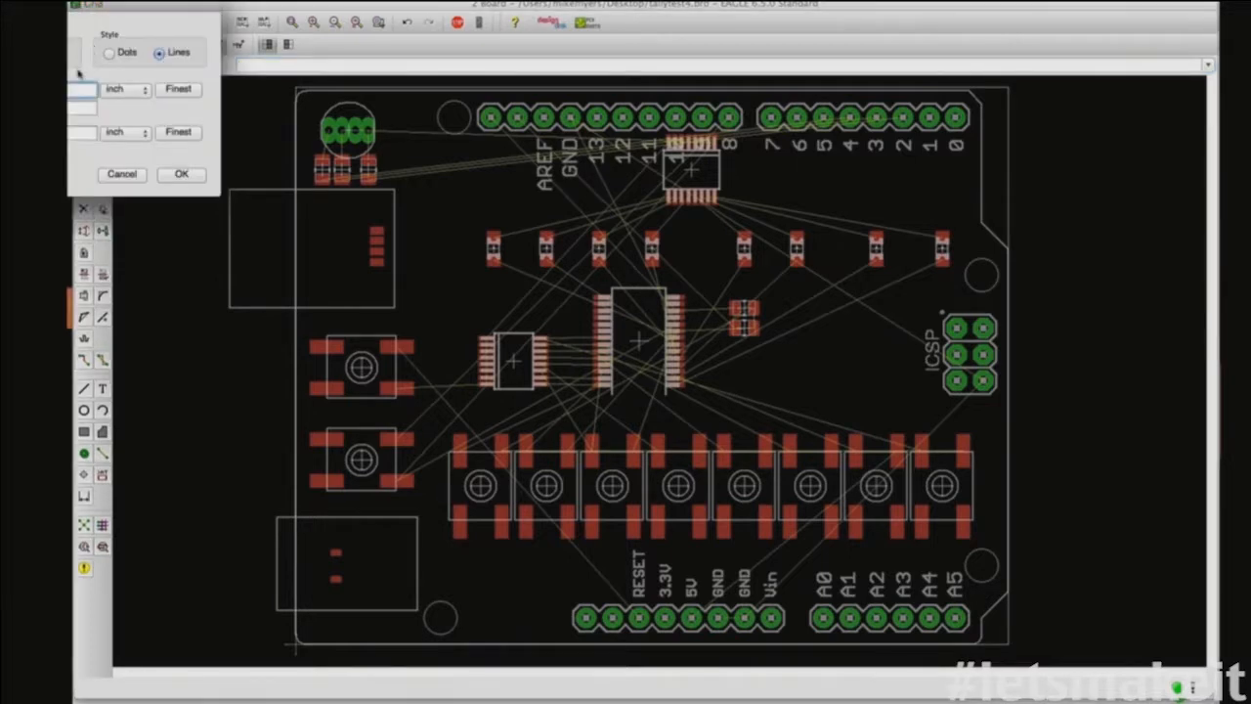
{"action": "left_click", "coordinate": [130, 90]}
{"action": "left_click", "coordinate": [123, 76]}
{"action": "left_click", "coordinate": [125, 132]}
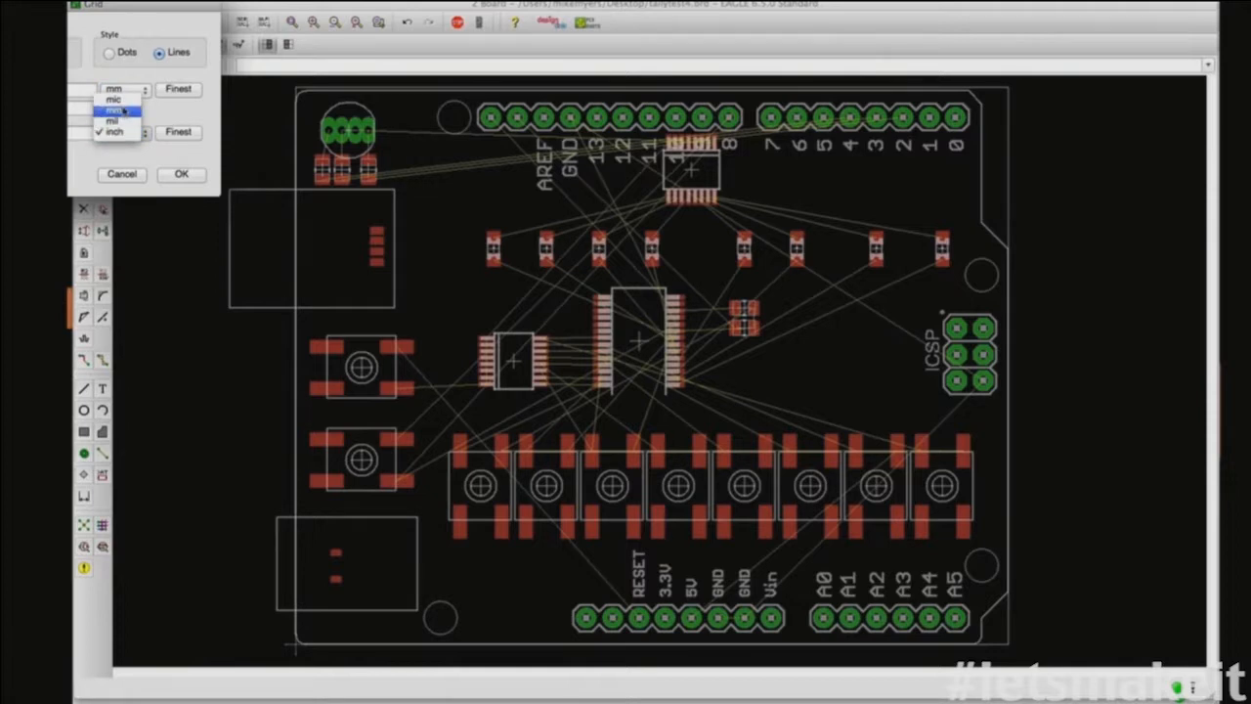
{"action": "left_click", "coordinate": [124, 105]}
{"action": "left_click", "coordinate": [82, 89]}
{"action": "left_click", "coordinate": [82, 132]}
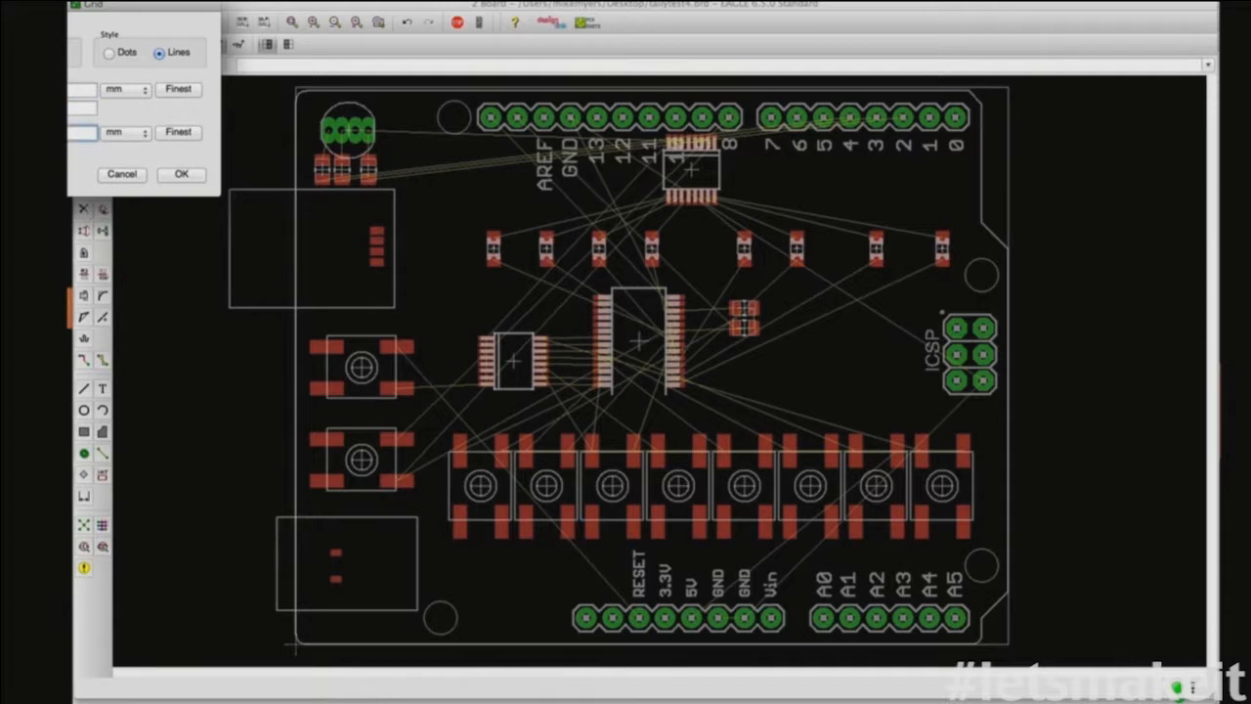
{"action": "left_click", "coordinate": [181, 174]}
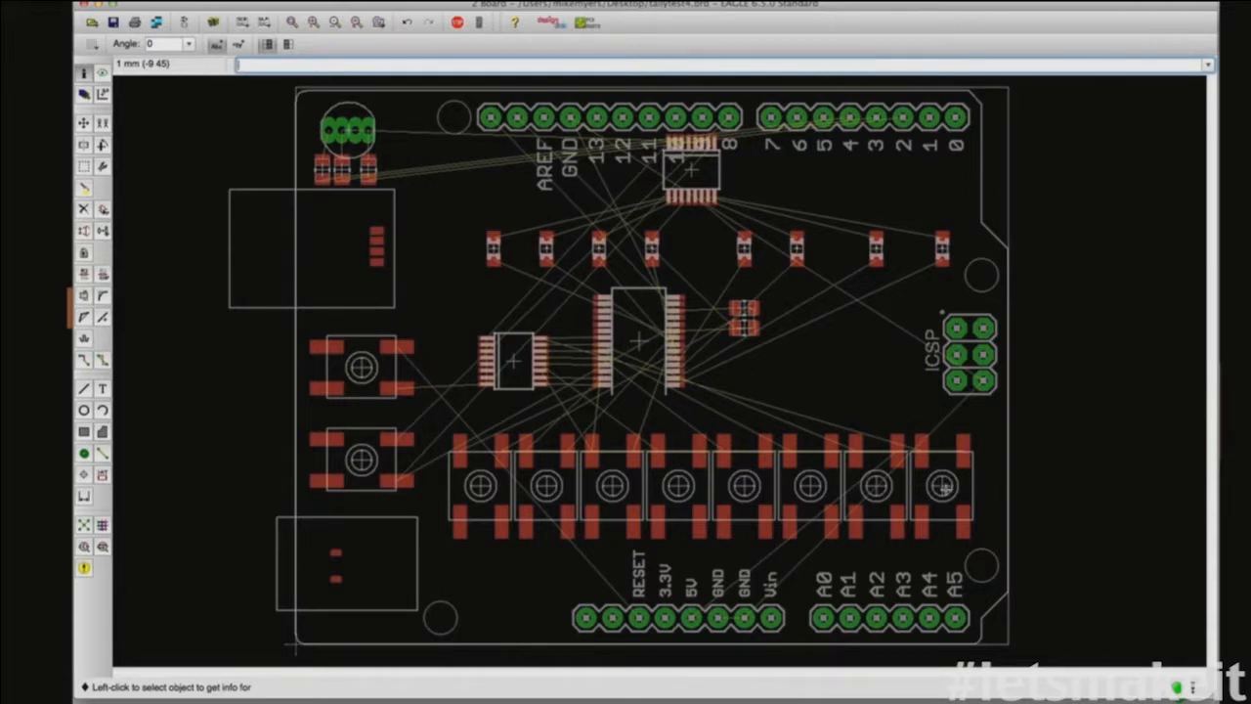
Step: Compare the millimetre positions of SW1 and LED1 in their element properties
{"action": "left_click", "coordinate": [942, 485]}
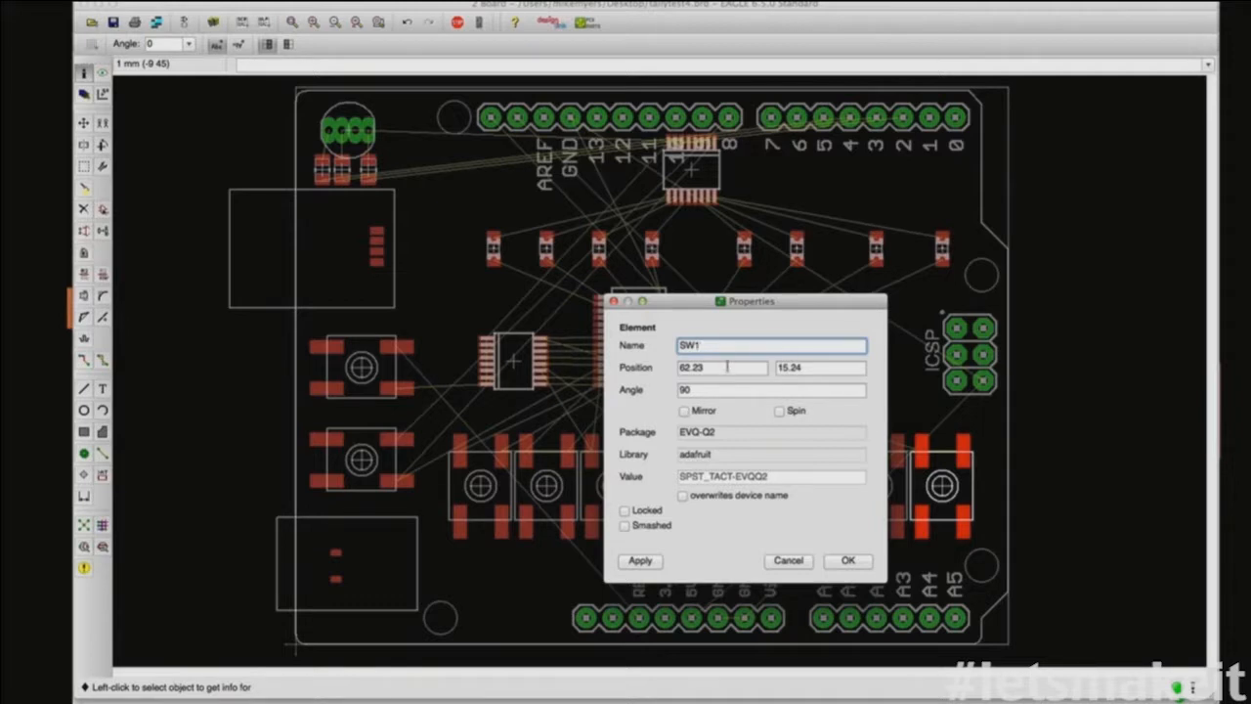
{"action": "left_click", "coordinate": [788, 561]}
{"action": "left_click", "coordinate": [943, 251]}
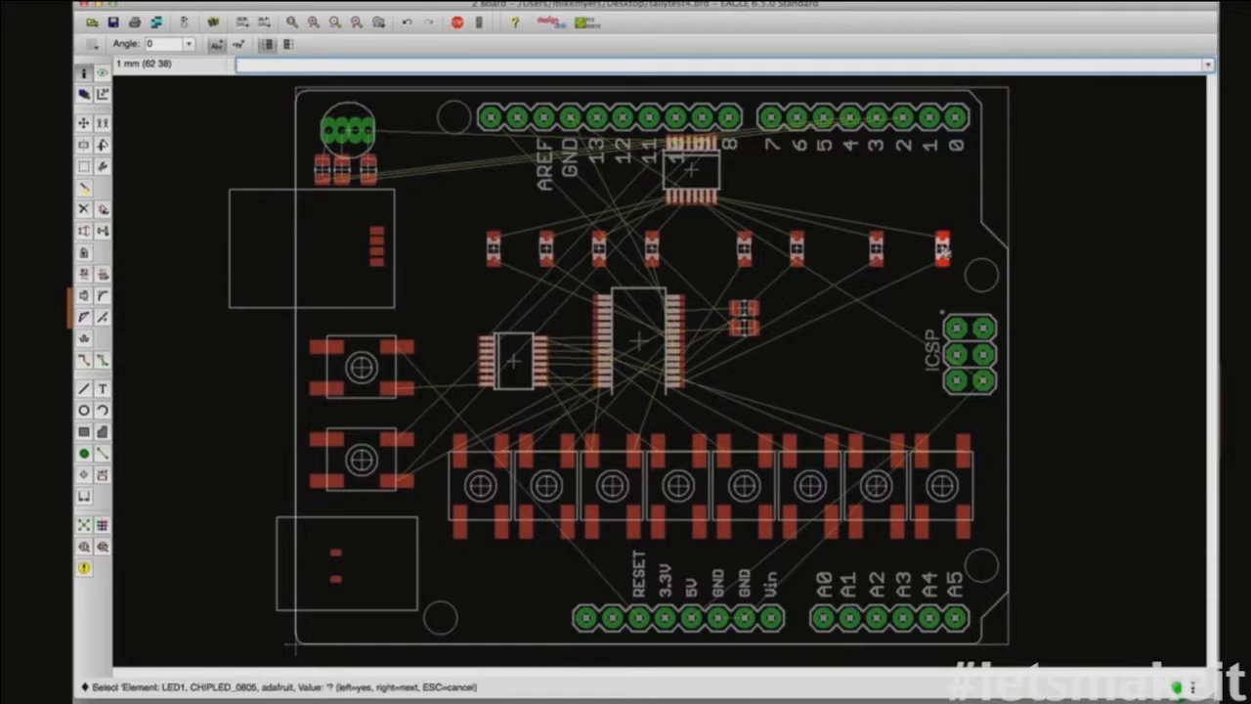
{"action": "left_click", "coordinate": [943, 250]}
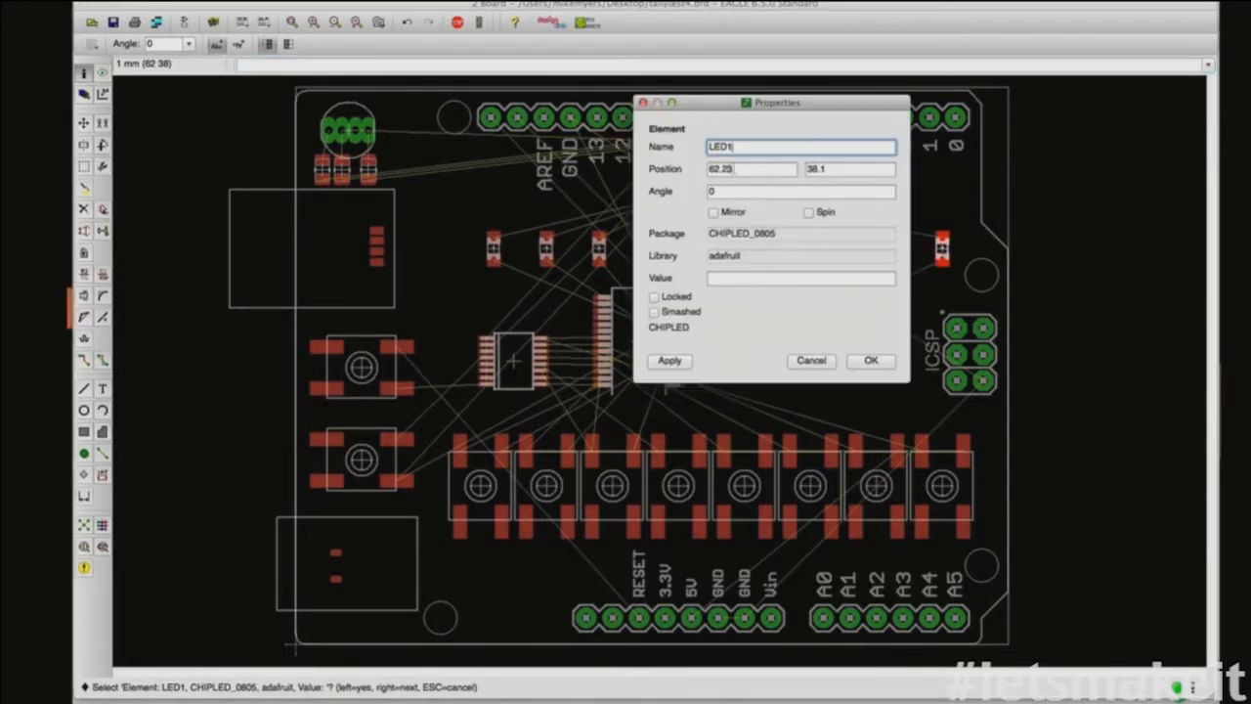
{"action": "left_click", "coordinate": [811, 361]}
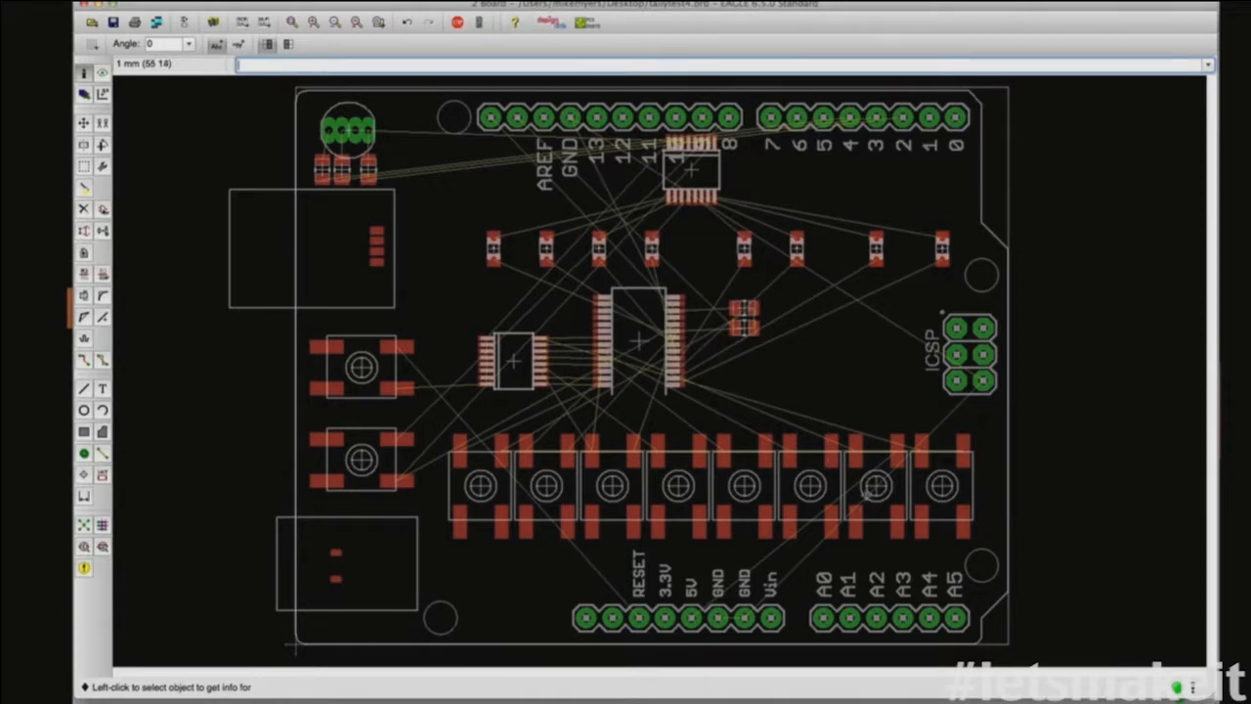
Step: Check switch SW2's millimetre position in its element properties
{"action": "left_click", "coordinate": [876, 485]}
{"action": "left_click", "coordinate": [876, 485]}
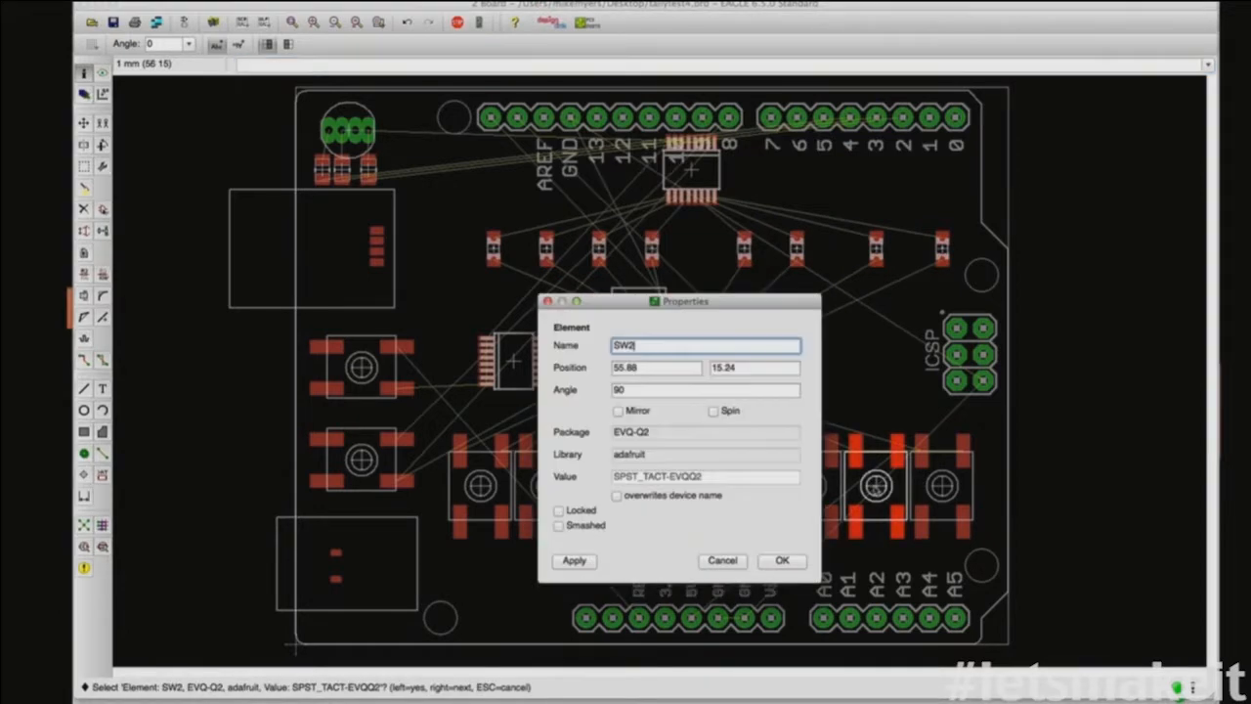
{"action": "left_click", "coordinate": [723, 560]}
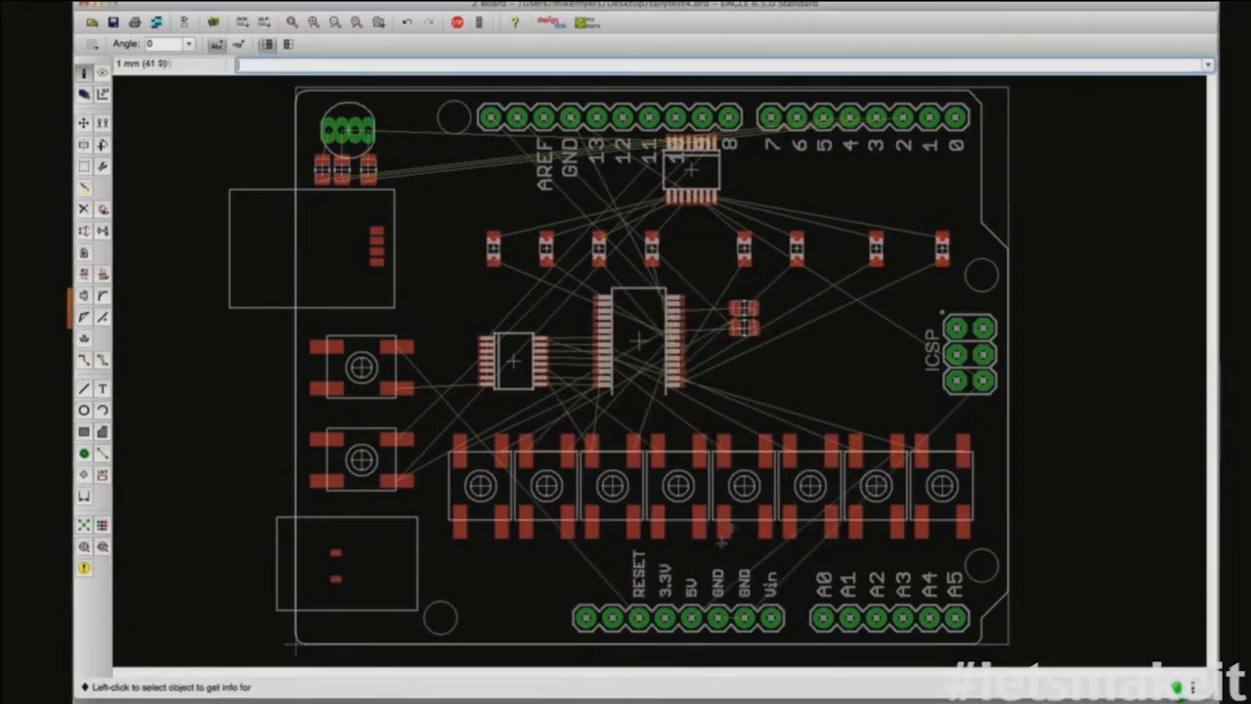
Step: Check LED2's millimetre position in its element properties against SW2's position
{"action": "left_click", "coordinate": [876, 250]}
{"action": "left_click", "coordinate": [876, 251]}
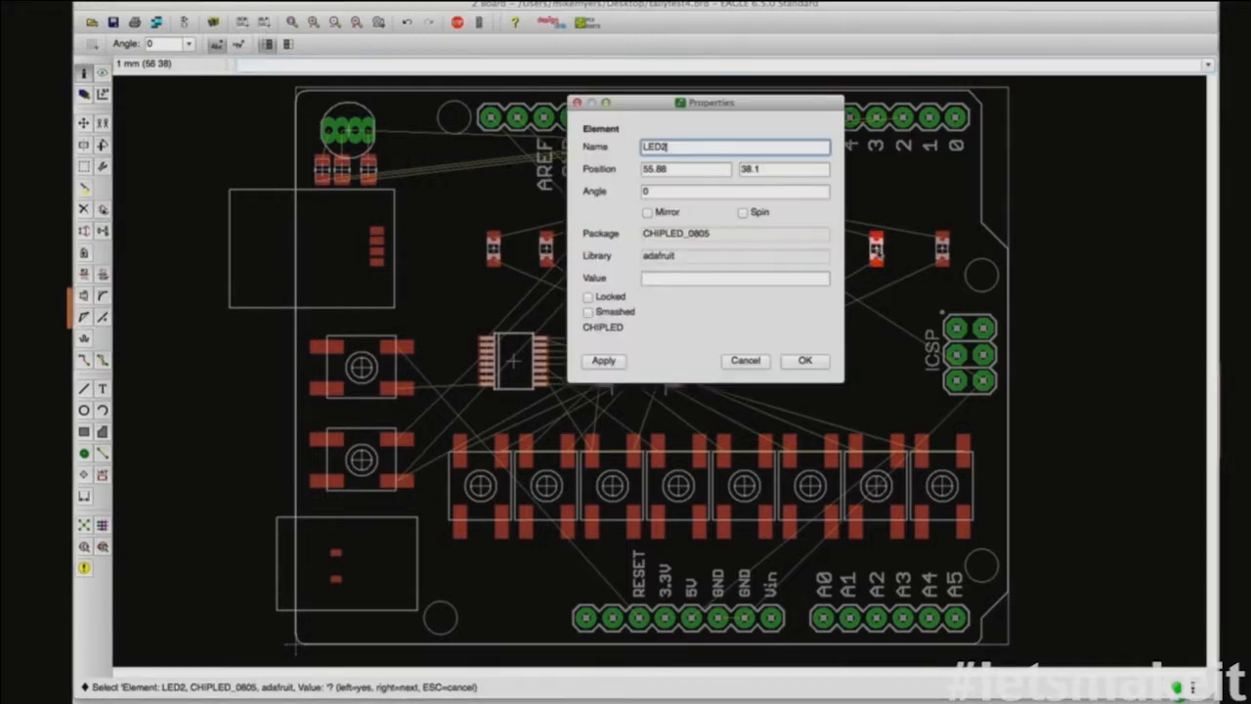
{"action": "left_click", "coordinate": [747, 361]}
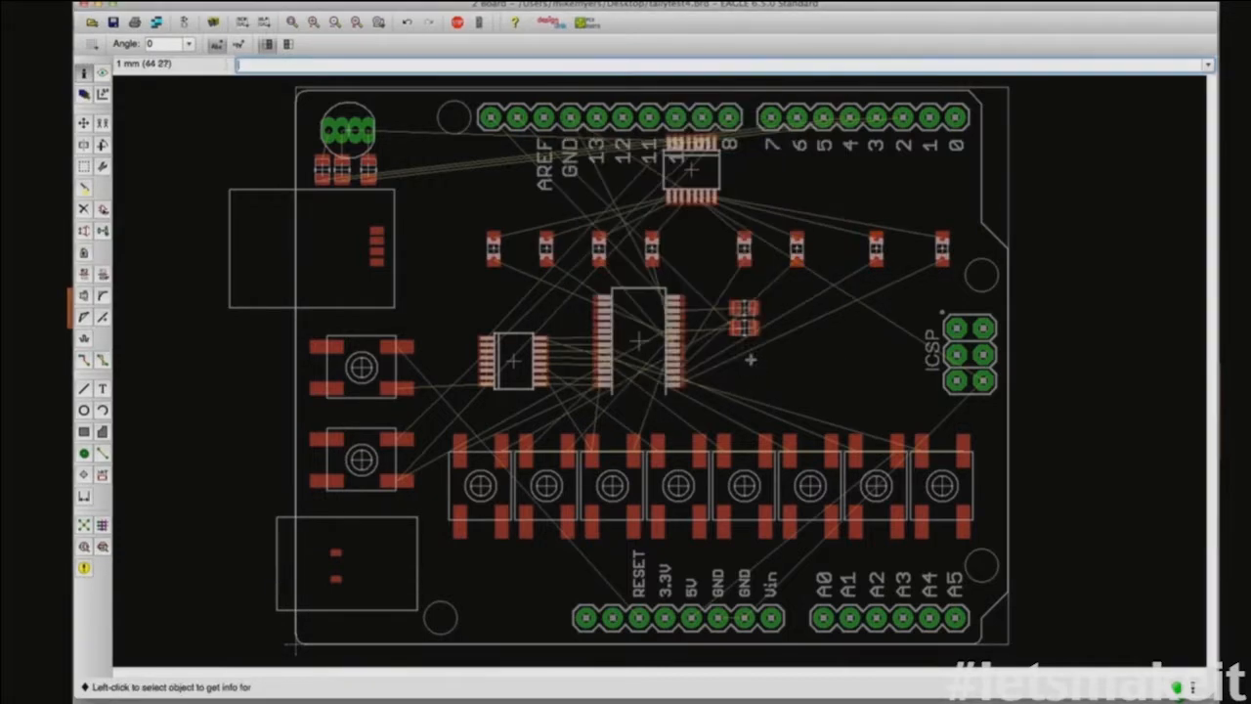
Step: Read SW3's position and set LED3's X position to the matching 49.53 mm
{"action": "left_click", "coordinate": [812, 475]}
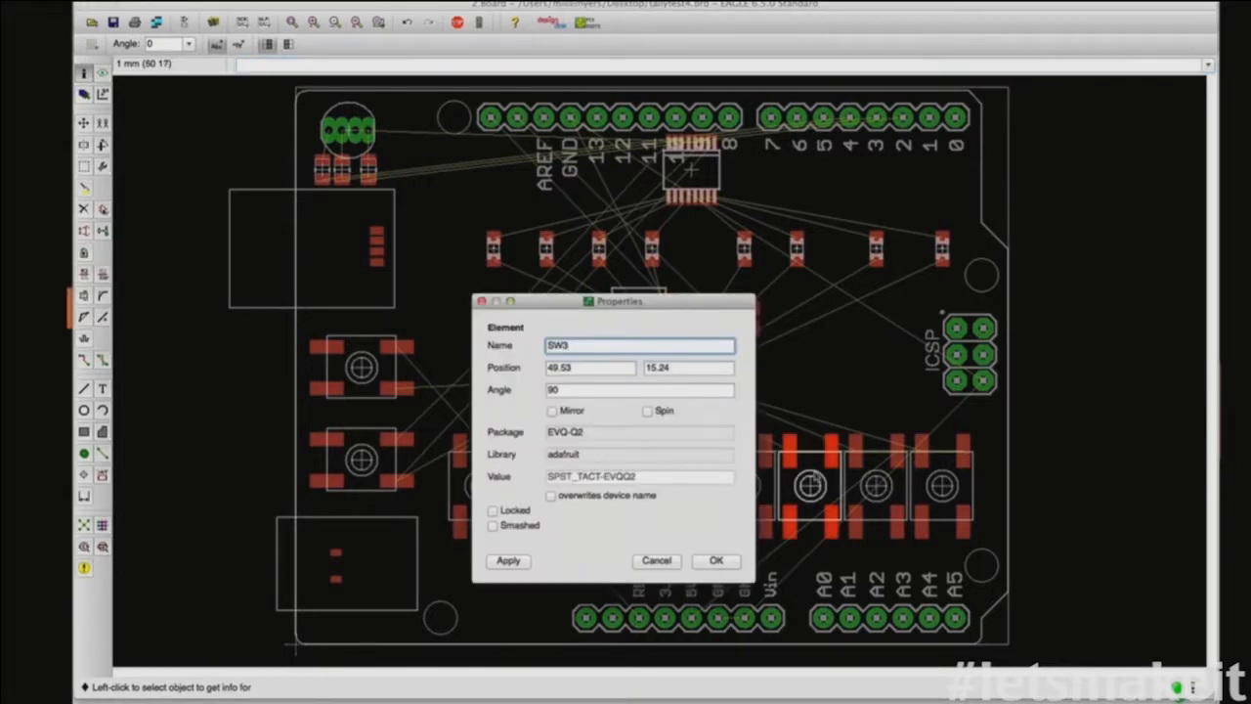
{"action": "left_click", "coordinate": [657, 560]}
{"action": "left_click", "coordinate": [809, 259]}
{"action": "left_click", "coordinate": [809, 259]}
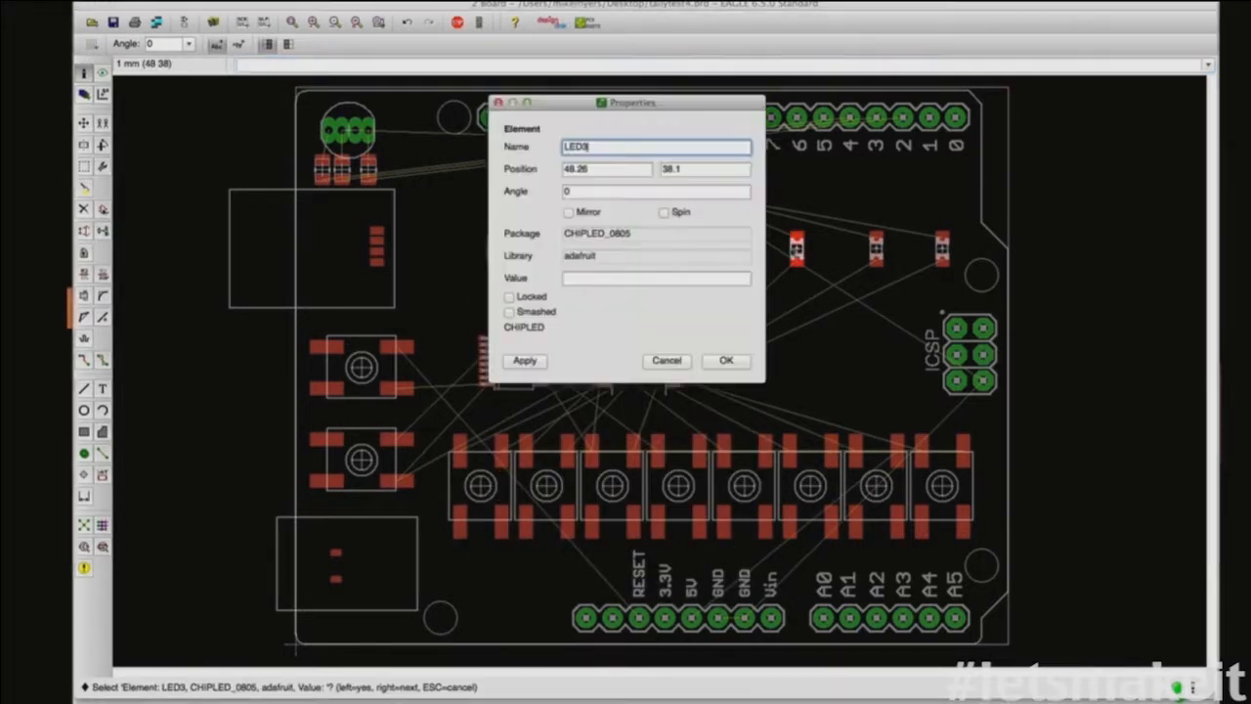
{"action": "left_click_drag", "start_coordinate": [591, 169], "coordinate": [557, 173]}
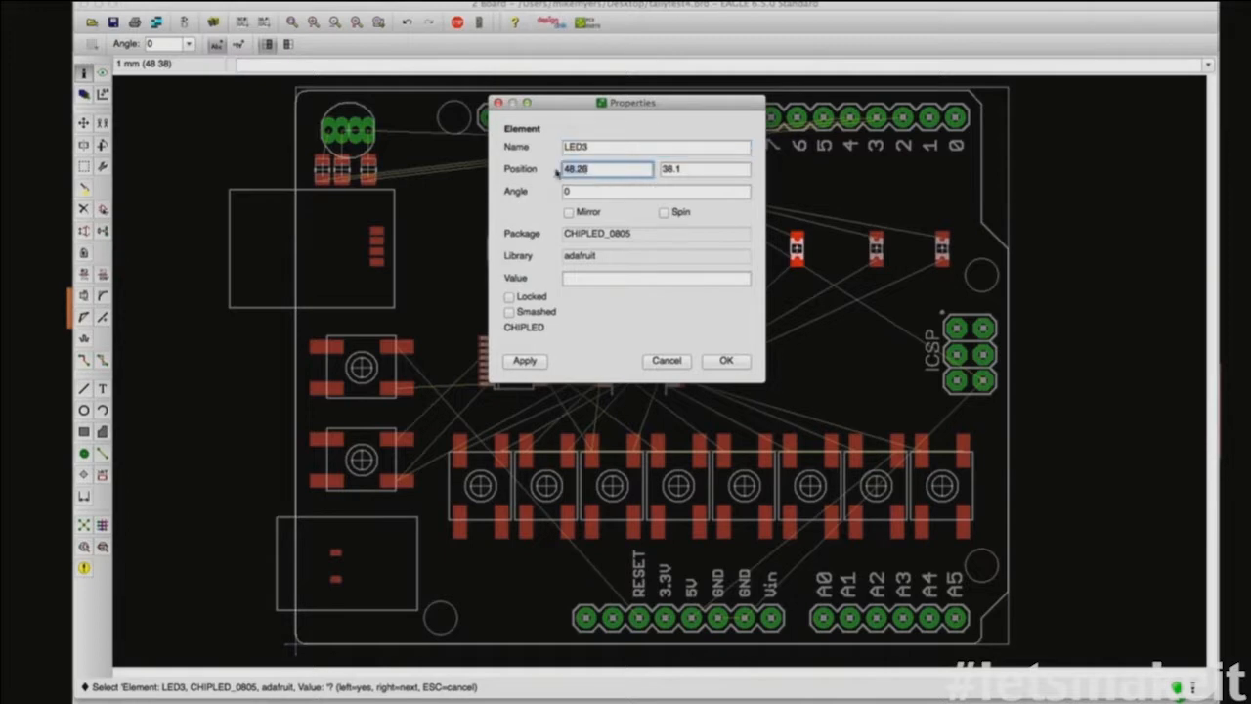
{"action": "type", "text": "49.53"}
{"action": "left_click", "coordinate": [725, 362]}
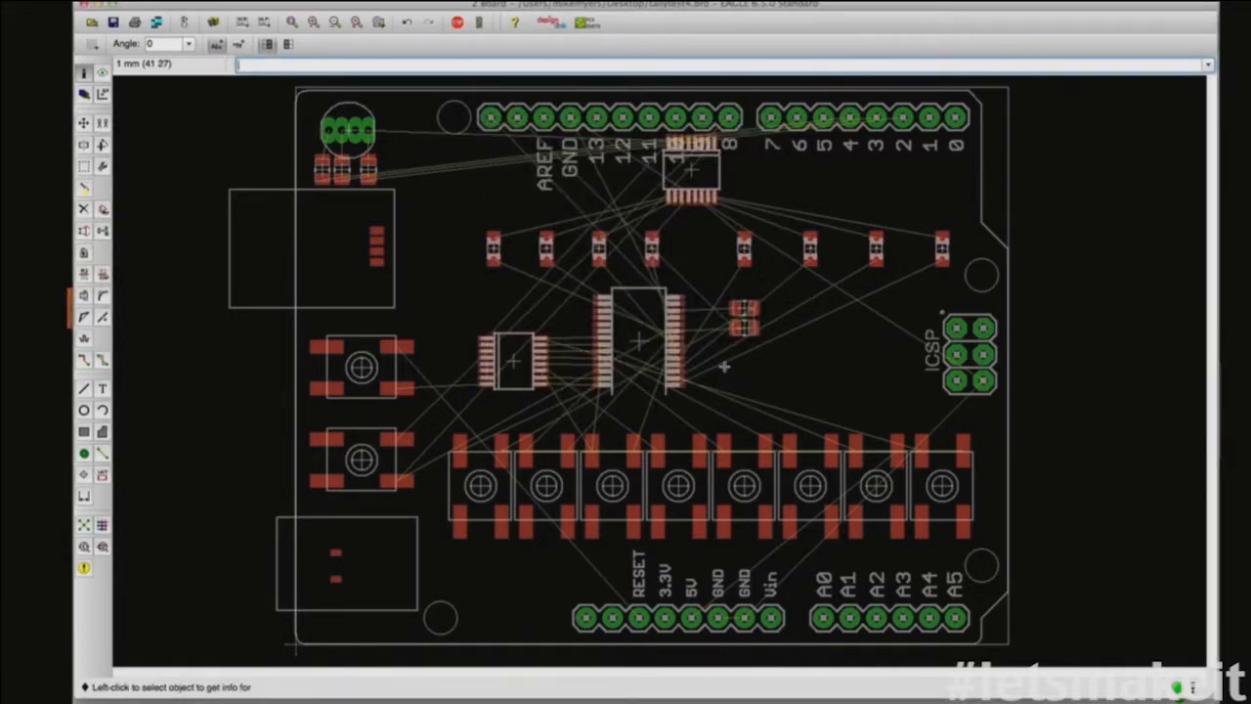
Step: Compare the millimetre positions of SW4 and LED4 in their element properties
{"action": "left_click", "coordinate": [745, 486]}
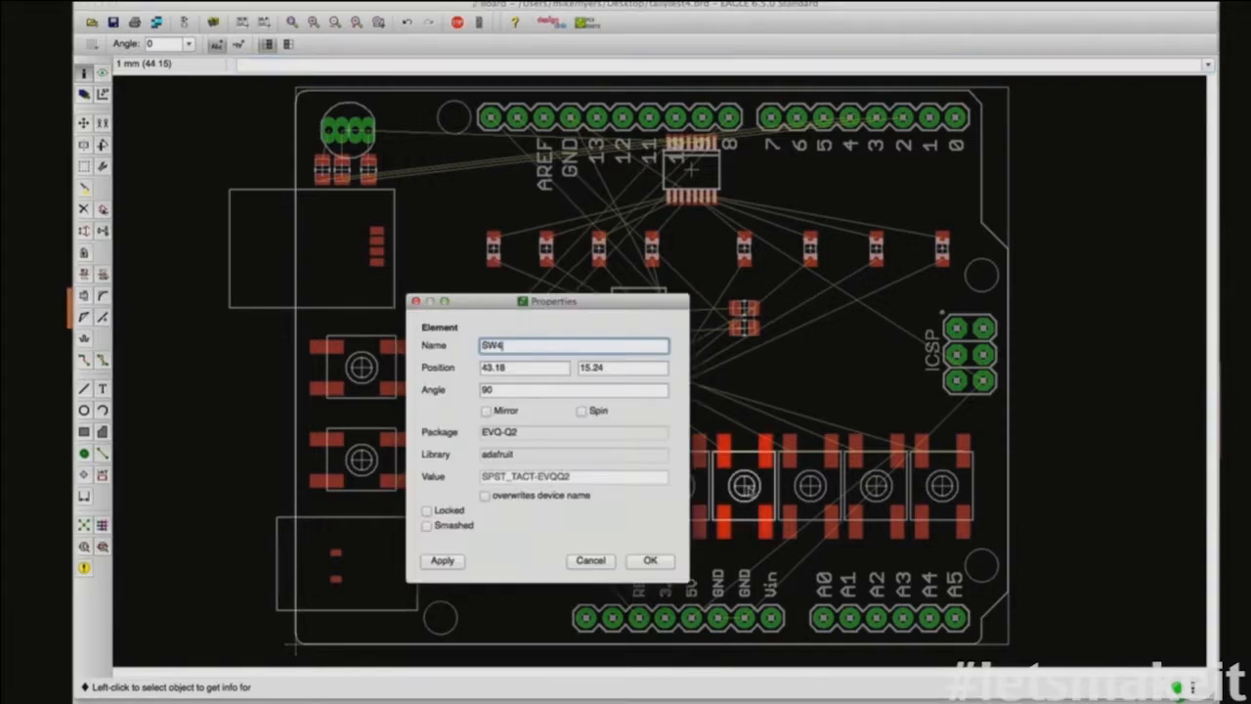
{"action": "left_click", "coordinate": [590, 560]}
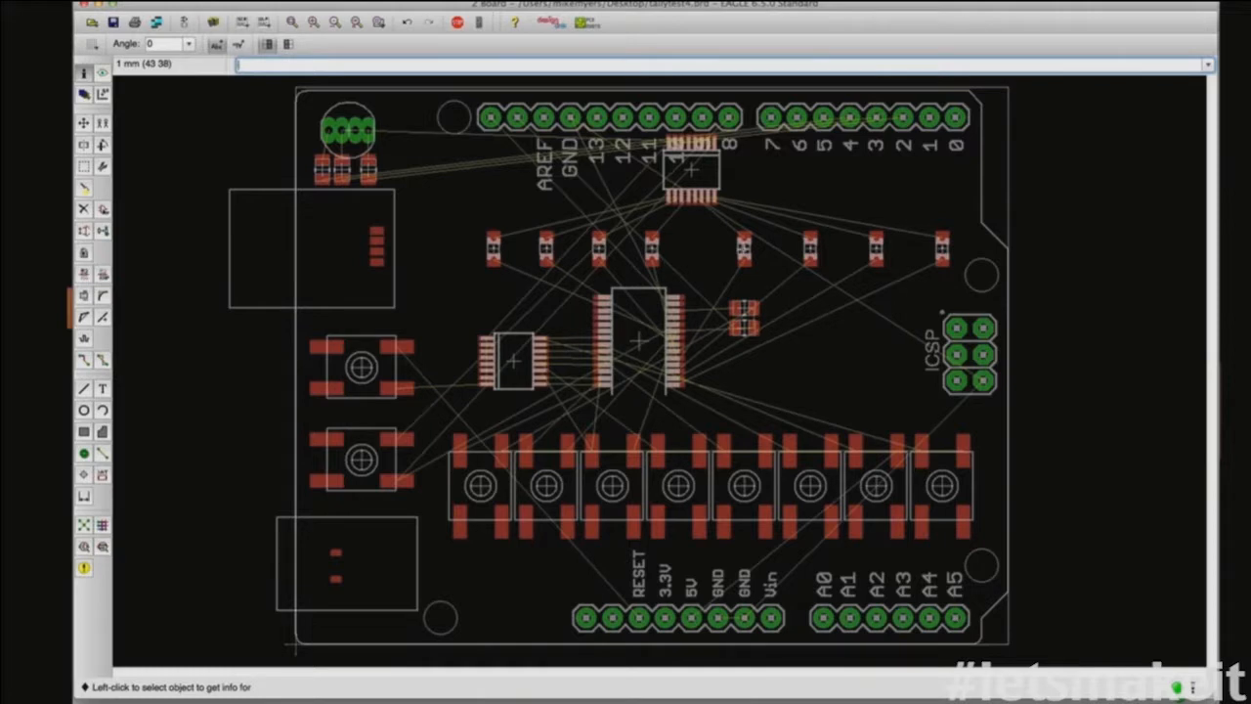
{"action": "left_click", "coordinate": [661, 235]}
{"action": "left_click", "coordinate": [660, 234]}
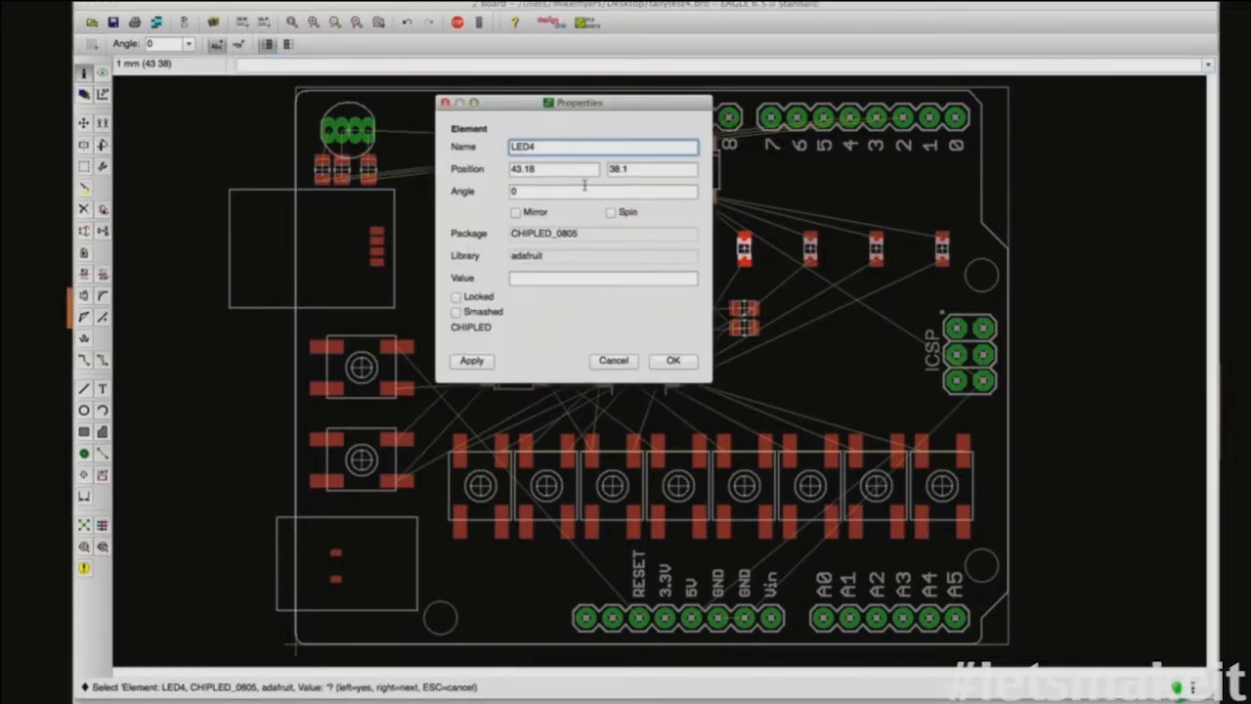
{"action": "left_click", "coordinate": [630, 361]}
Step: Read SW5's position and align LED5 with it by giving it the switch's X position of 36.83 mm
{"action": "left_click", "coordinate": [671, 473]}
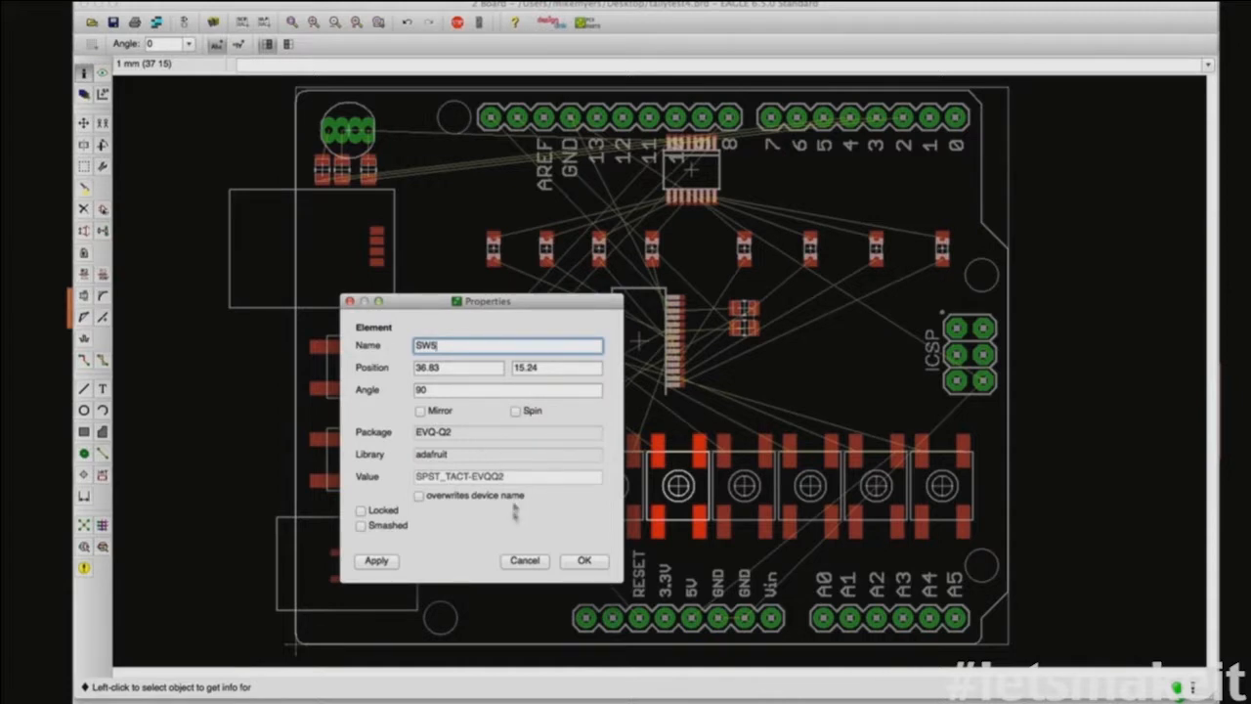
{"action": "left_click", "coordinate": [524, 560]}
{"action": "left_click", "coordinate": [652, 248]}
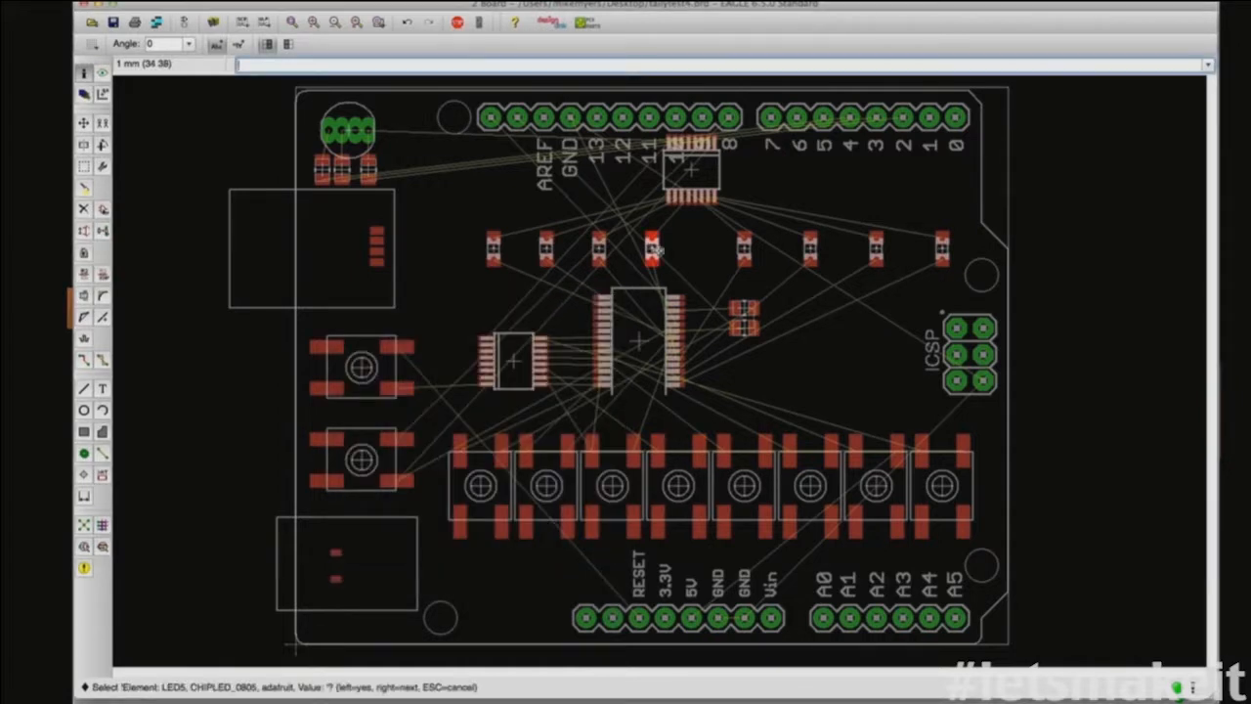
{"action": "left_click", "coordinate": [652, 249]}
{"action": "left_click_drag", "start_coordinate": [458, 169], "coordinate": [377, 151]}
{"action": "type", "text": "36.8"}
{"action": "key", "text": "Return"}
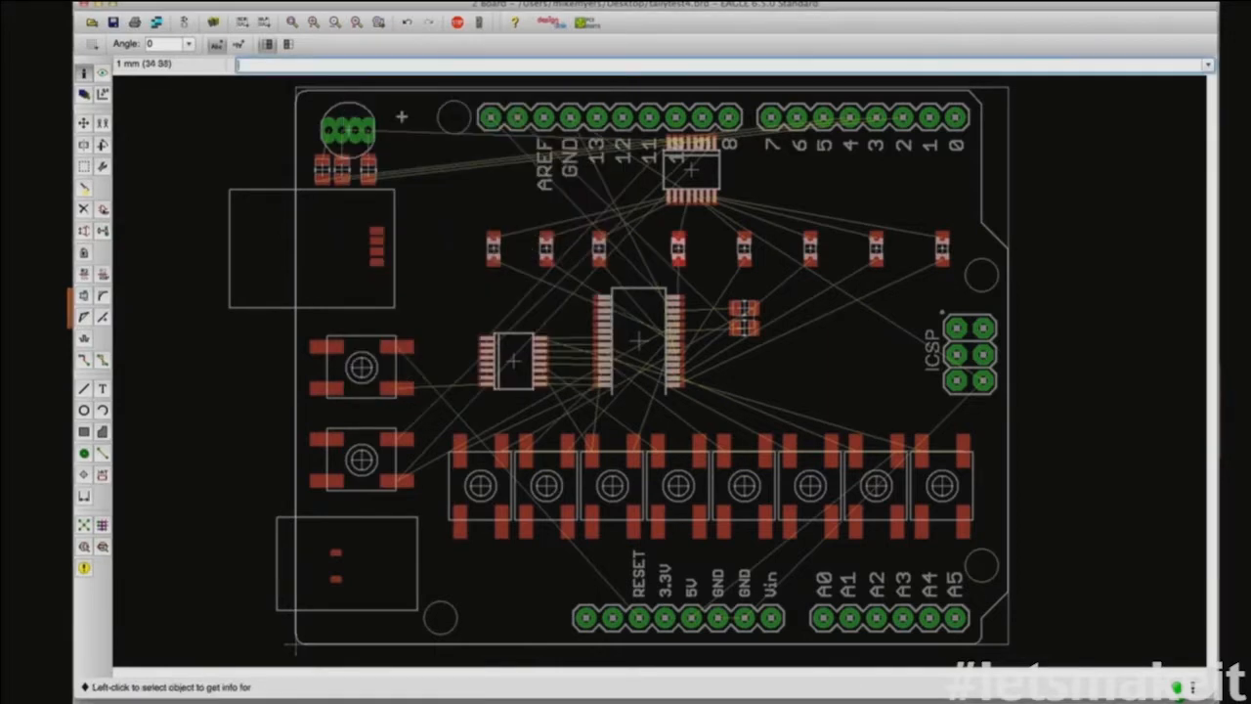
Step: Read SW6's position and set LED6's X position to the matching 30.48 mm
{"action": "left_click", "coordinate": [612, 486]}
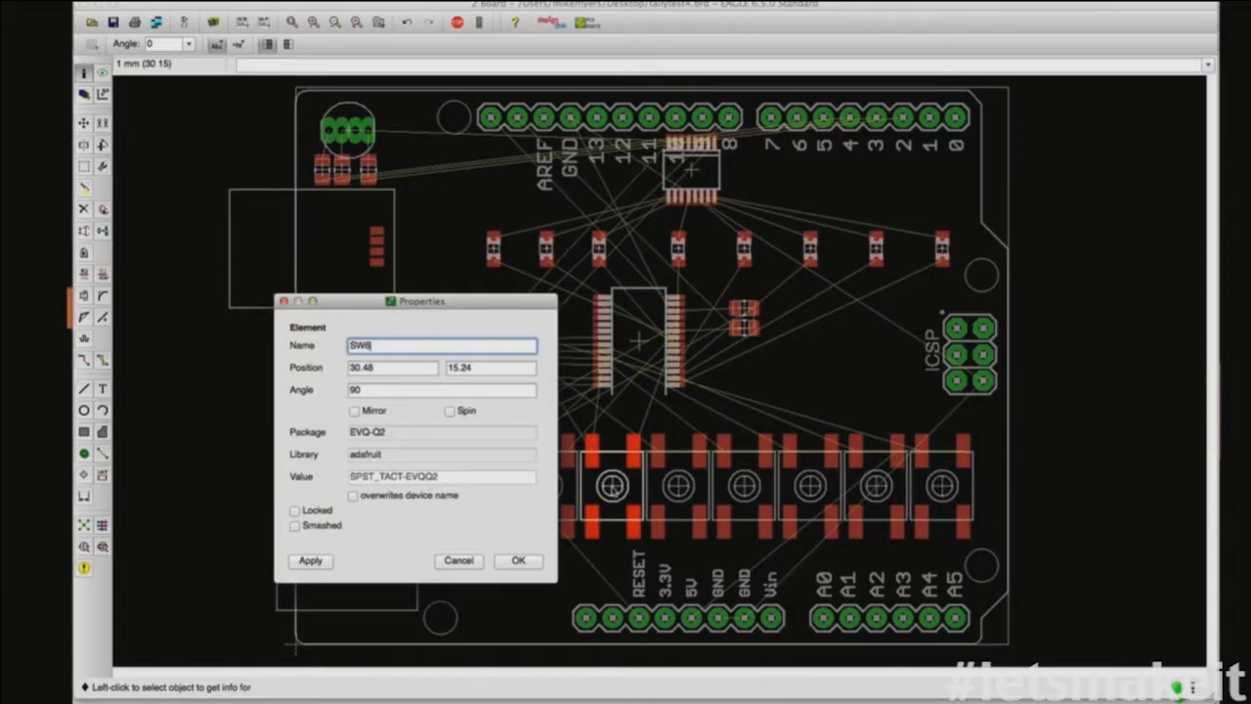
{"action": "left_click", "coordinate": [457, 557]}
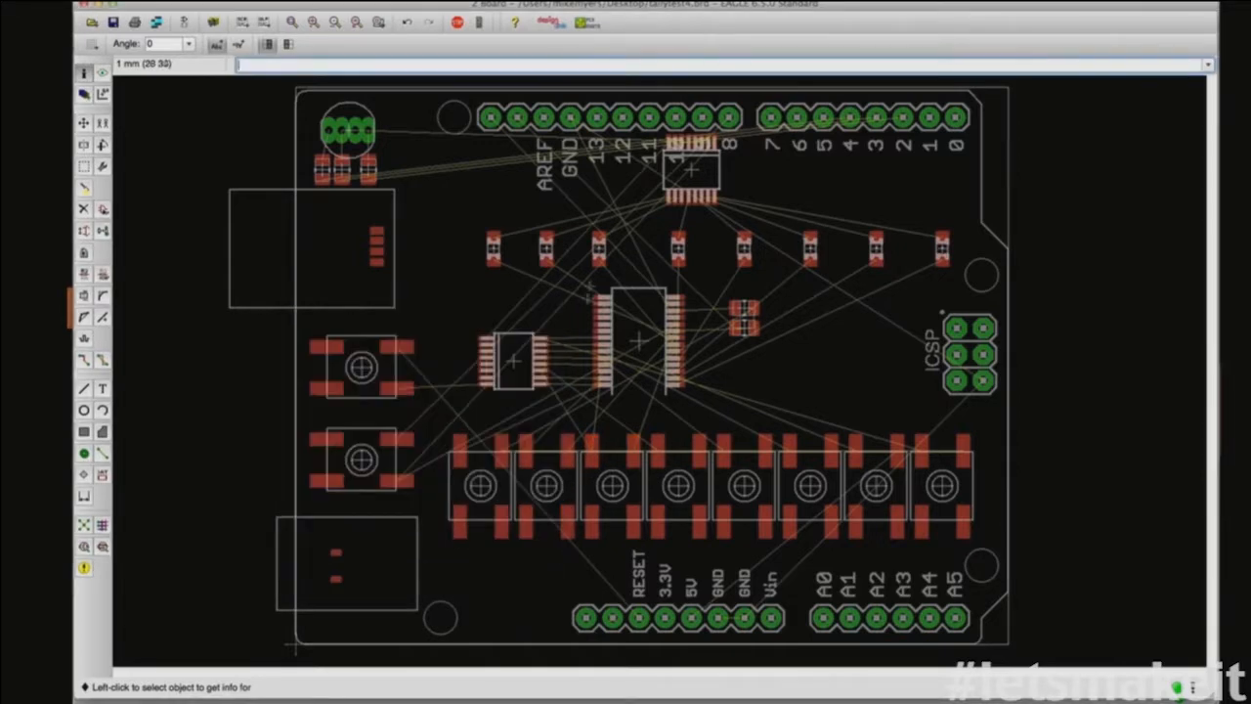
{"action": "left_click", "coordinate": [598, 250]}
{"action": "left_click", "coordinate": [598, 249]}
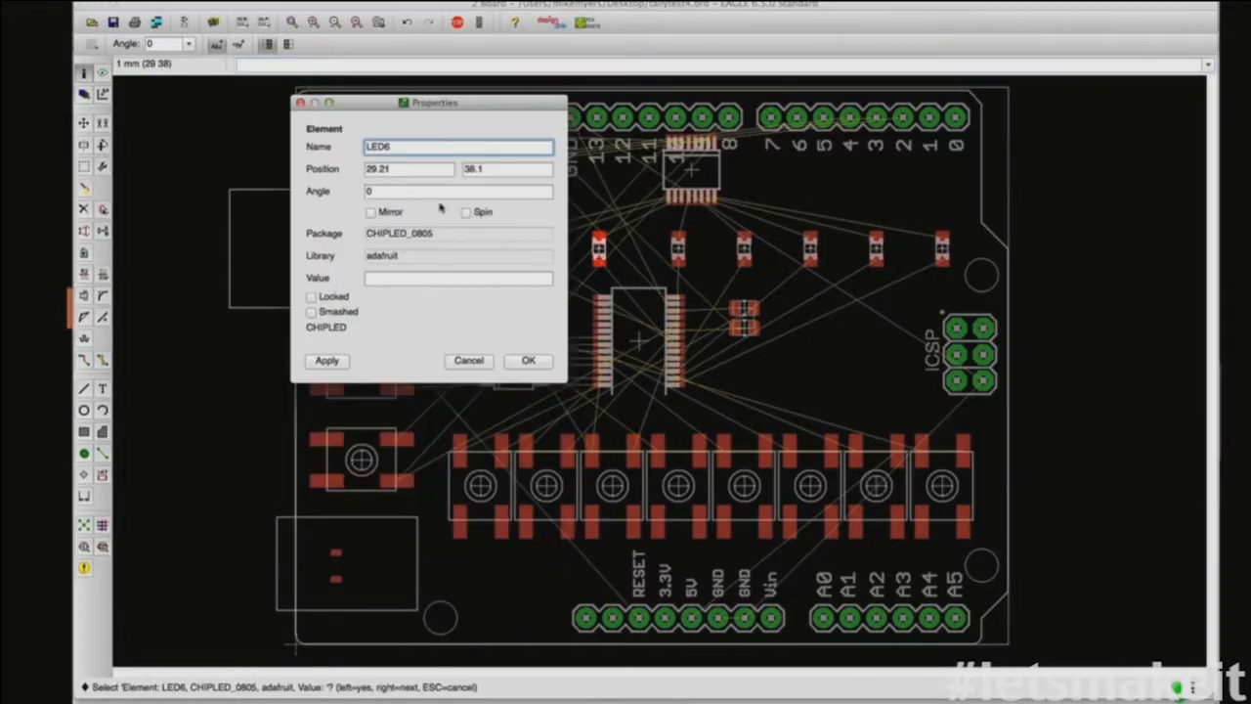
{"action": "double_click", "coordinate": [424, 171]}
{"action": "type", "text": "30.48"}
{"action": "key", "text": "Return"}
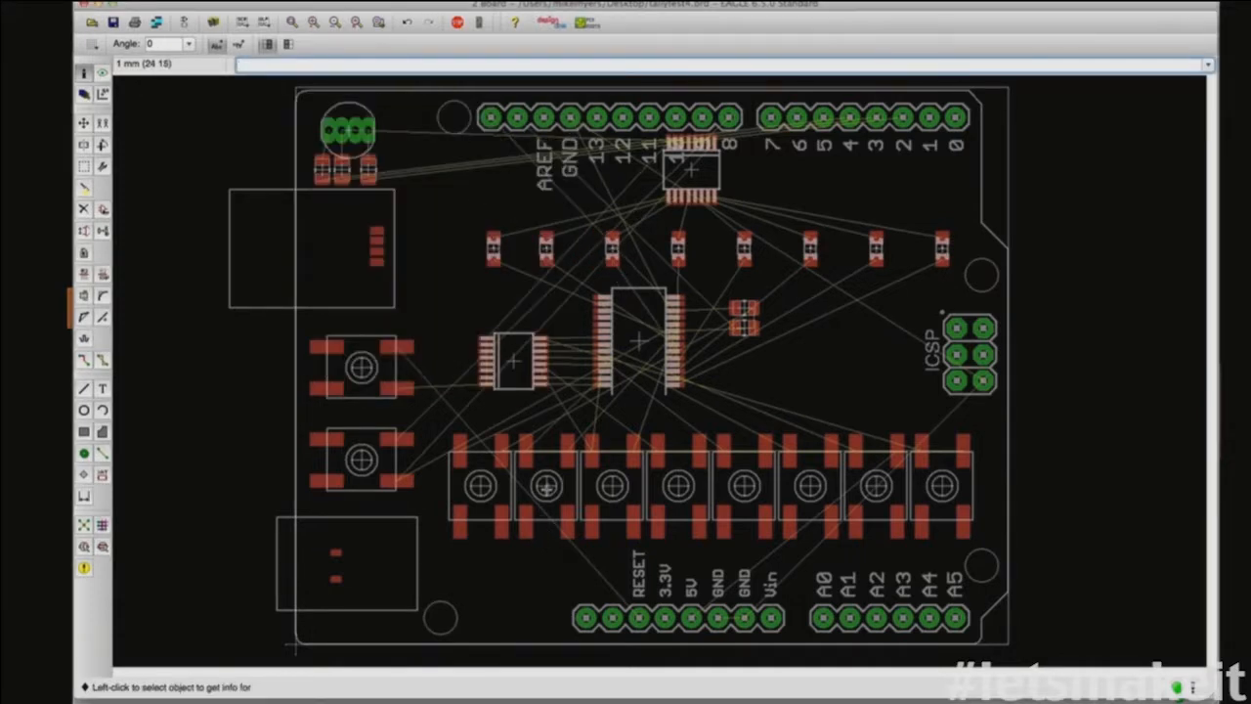
Step: Compare the millimetre positions of SW7 and LED7 in their element properties
{"action": "left_click", "coordinate": [546, 487]}
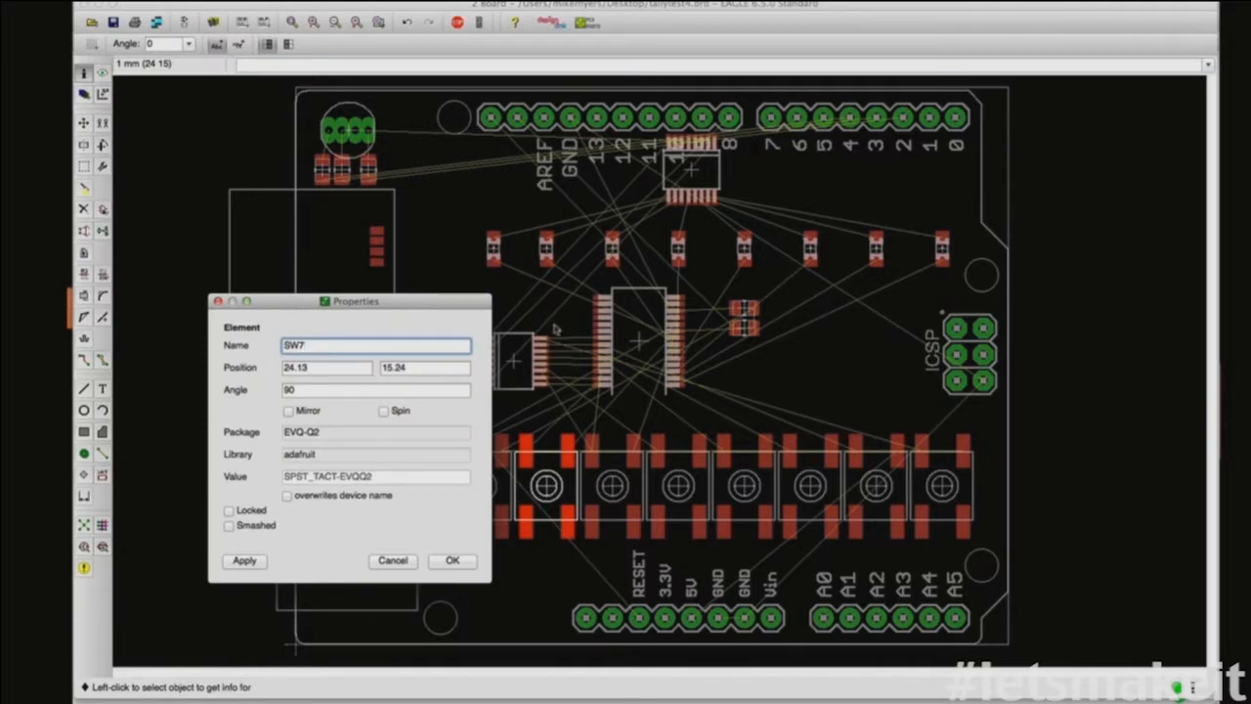
{"action": "left_click", "coordinate": [408, 562]}
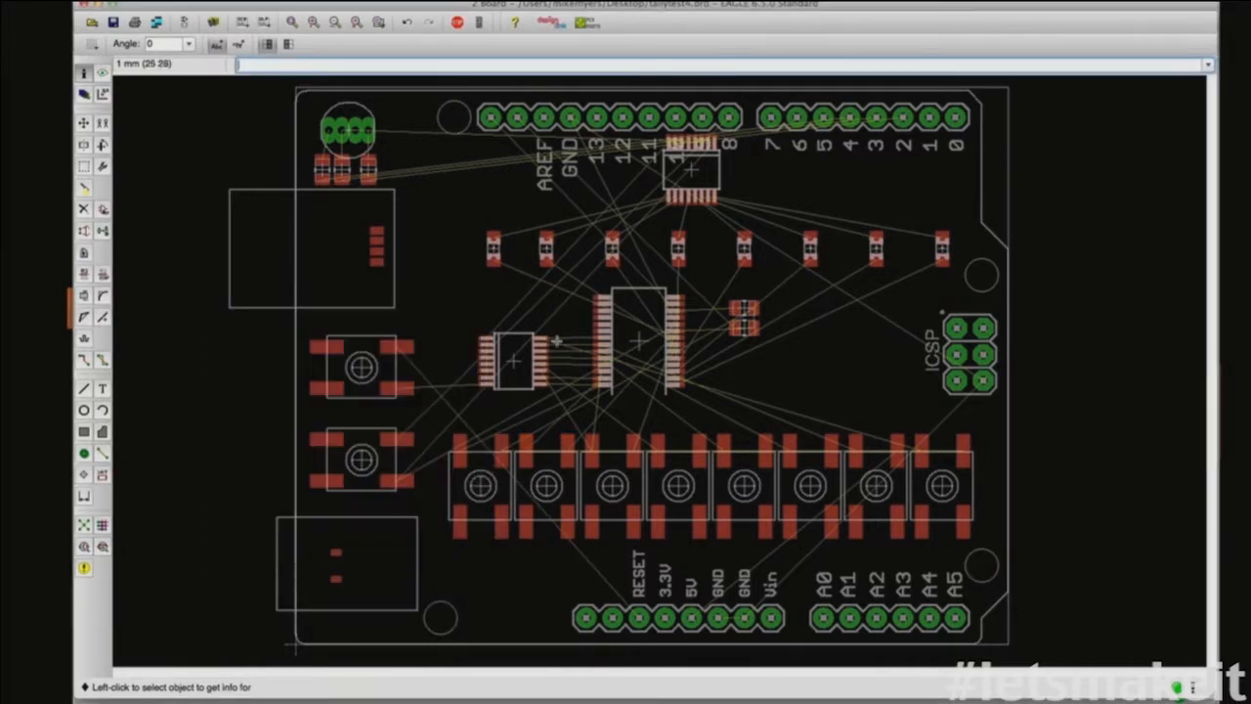
{"action": "left_click", "coordinate": [544, 253]}
{"action": "left_click", "coordinate": [544, 254]}
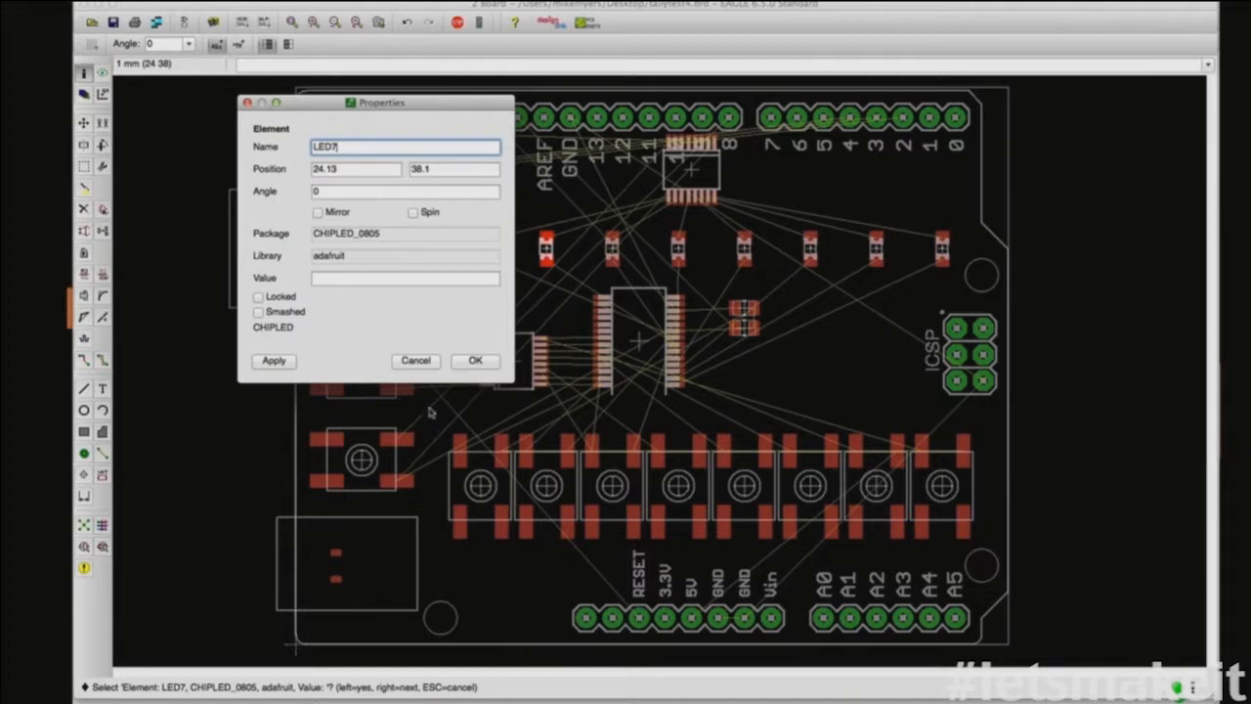
{"action": "left_click", "coordinate": [415, 361]}
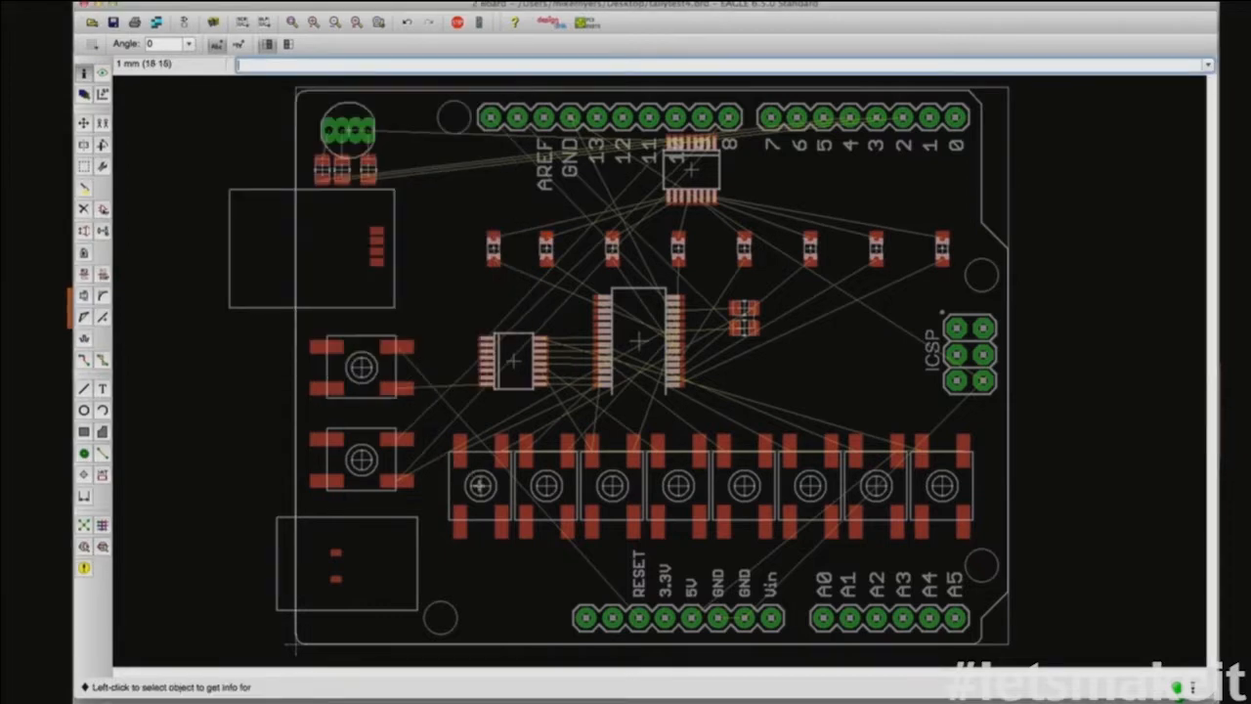
Step: Read SW8's position and set LED8's X position to the matching 17.78 mm
{"action": "left_click", "coordinate": [477, 482]}
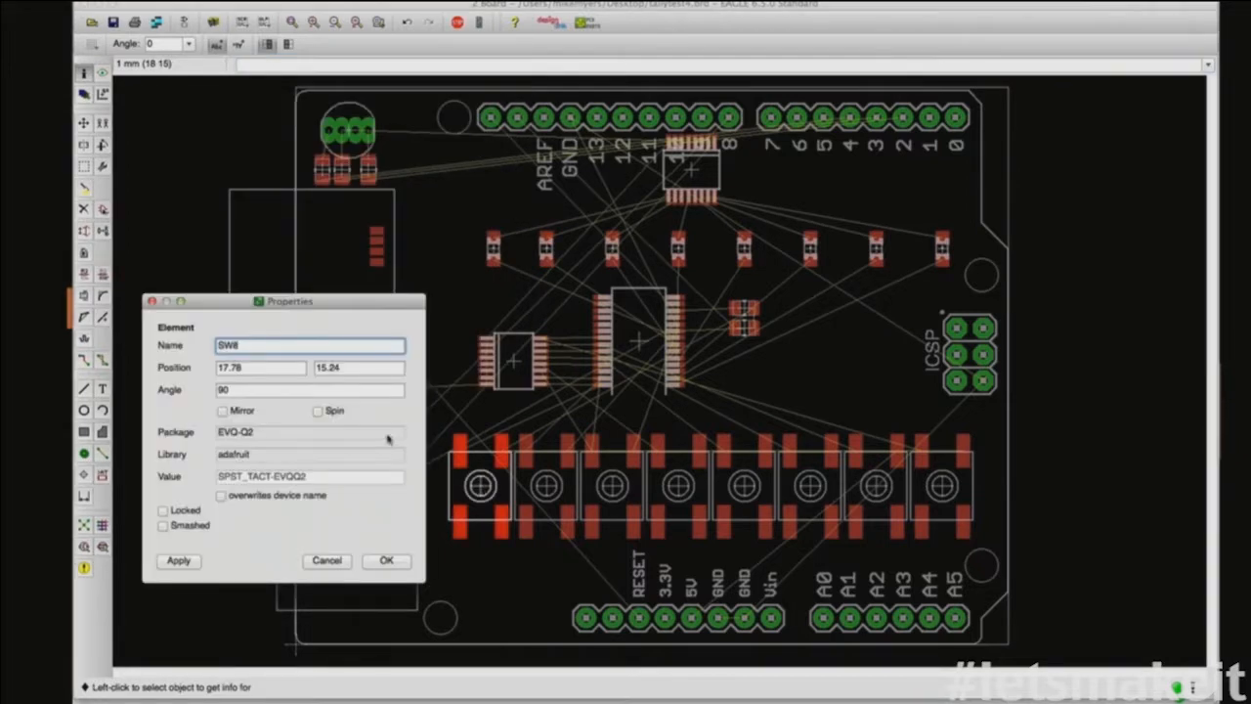
{"action": "left_click", "coordinate": [327, 560]}
{"action": "left_click", "coordinate": [494, 249]}
{"action": "left_click_drag", "start_coordinate": [308, 172], "coordinate": [244, 168]}
{"action": "type", "text": "17"}
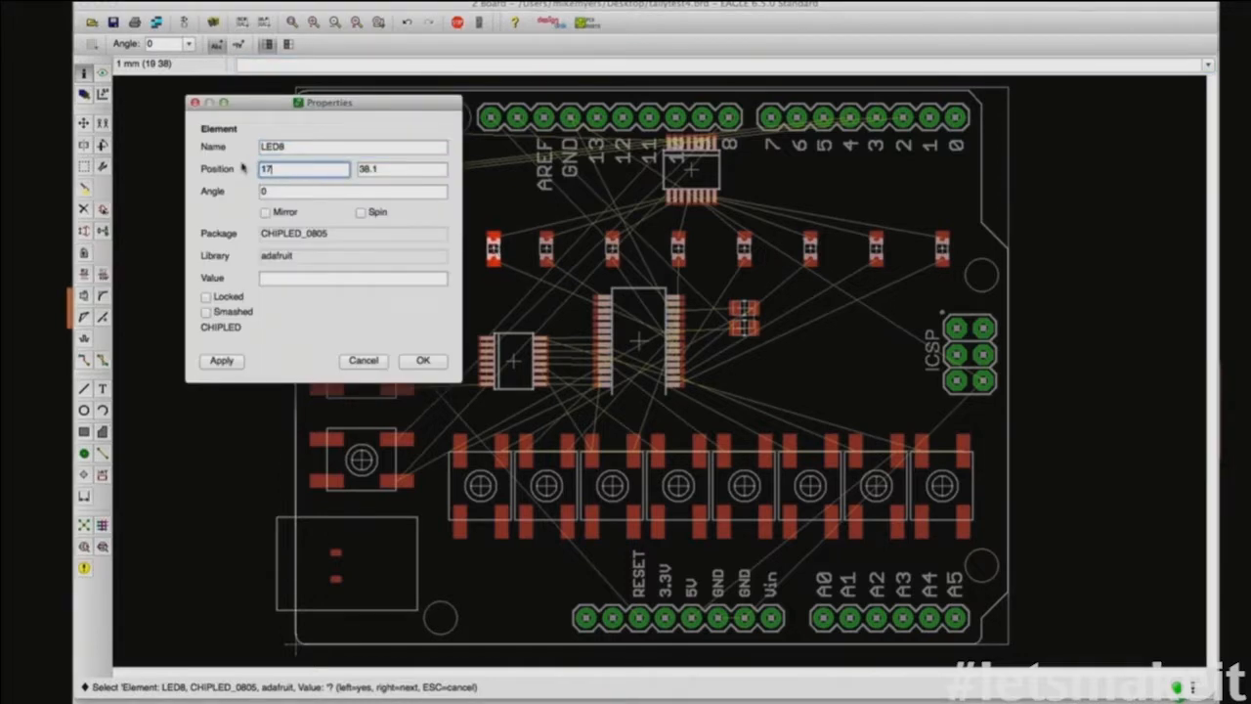
{"action": "type", "text": ".78"}
{"action": "key", "text": "Return"}
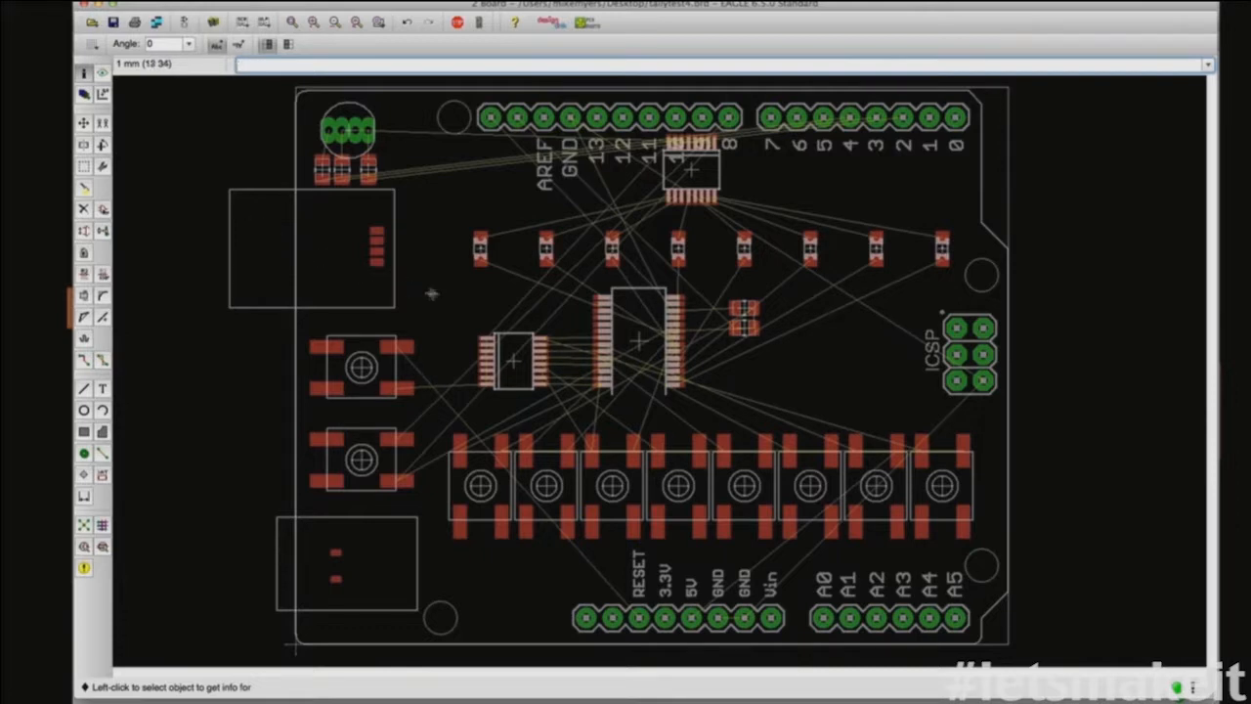
Step: Move resistor network R7 slightly closer to the LED row, placing it at an angle of 180 degrees
{"action": "left_click", "coordinate": [692, 174]}
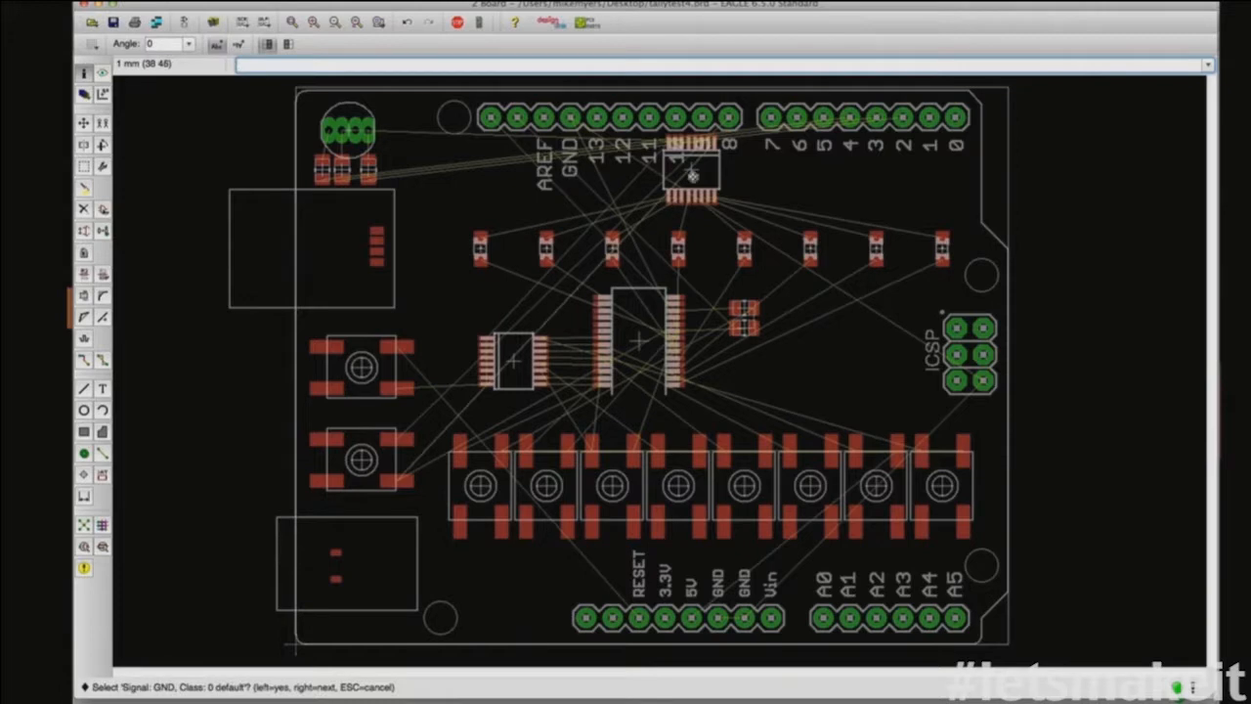
{"action": "key", "text": "Escape"}
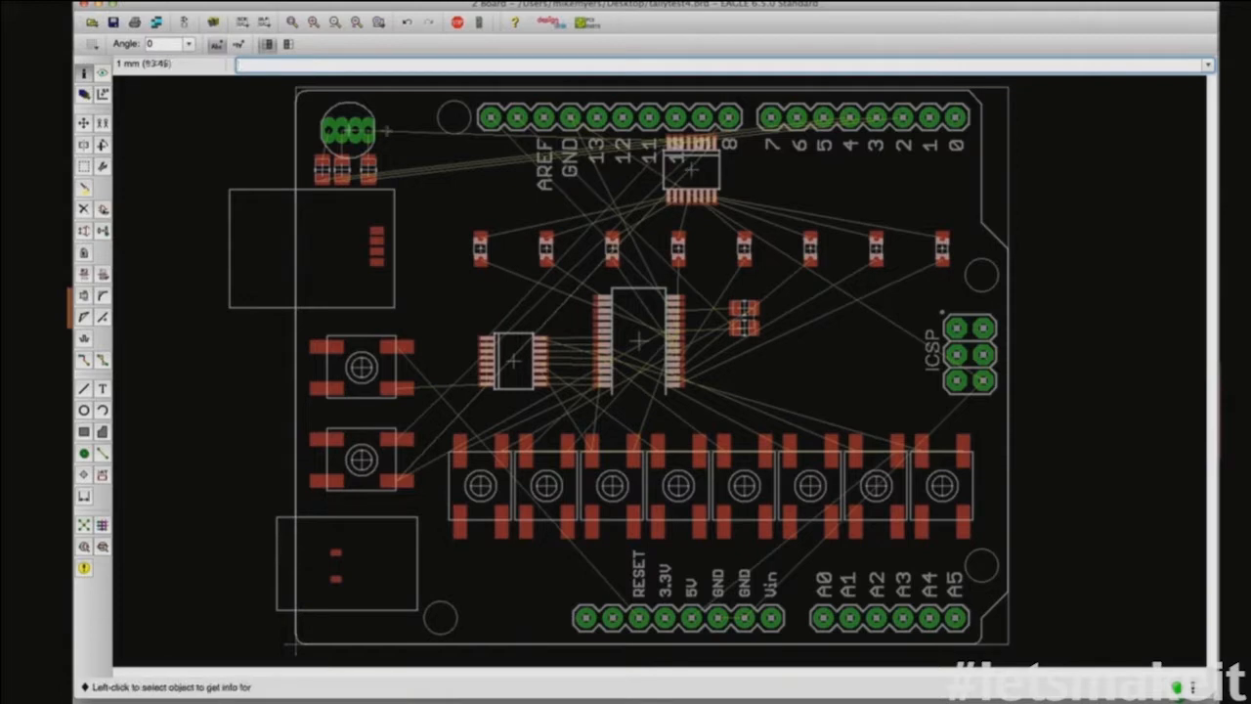
{"action": "key", "text": "F7"}
{"action": "left_click", "coordinate": [701, 176]}
{"action": "right_click", "coordinate": [696, 178]}
{"action": "right_click", "coordinate": [694, 179]}
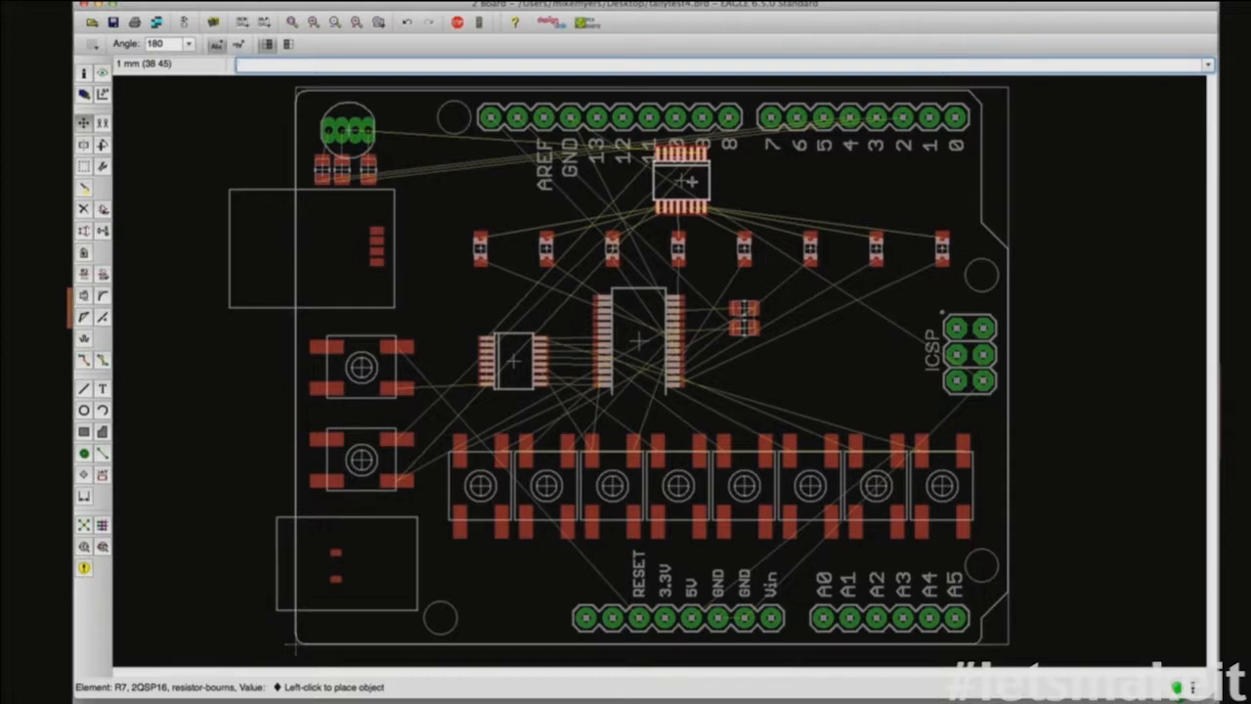
{"action": "left_click", "coordinate": [690, 182]}
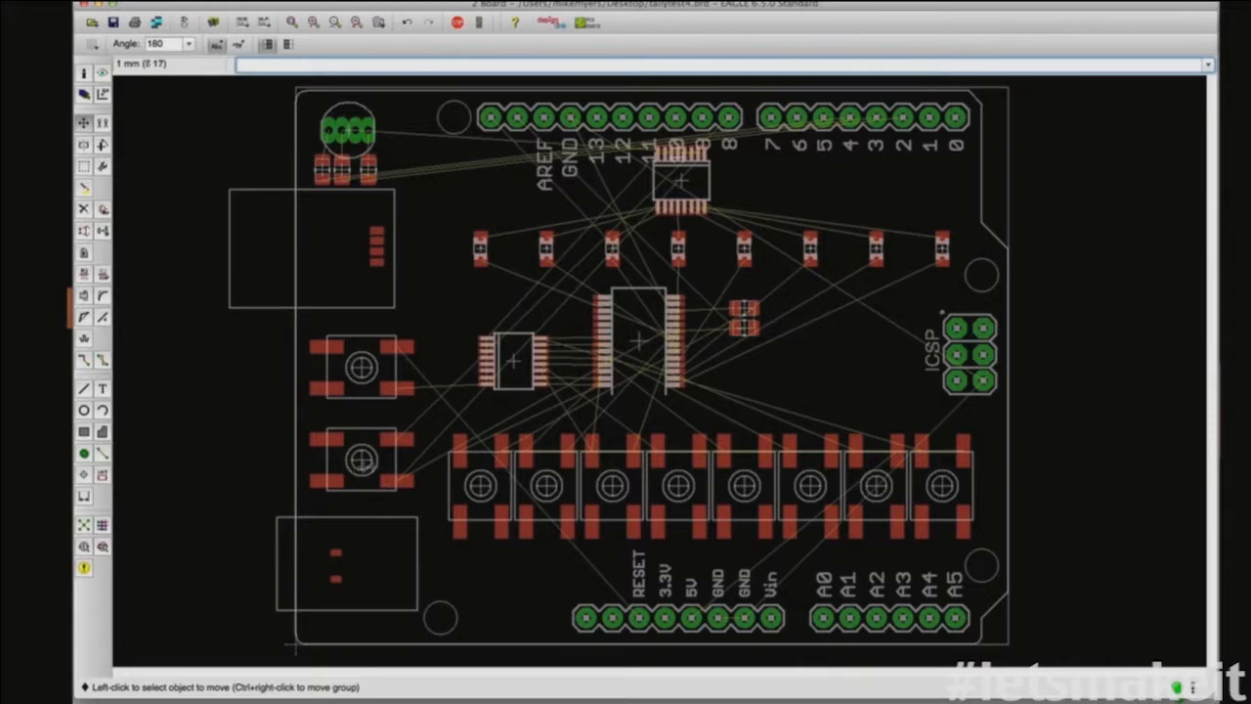
Step: Move switch SW9 to the free space beside the RESET header pin and put SW10 in its former place
{"action": "left_click", "coordinate": [83, 72]}
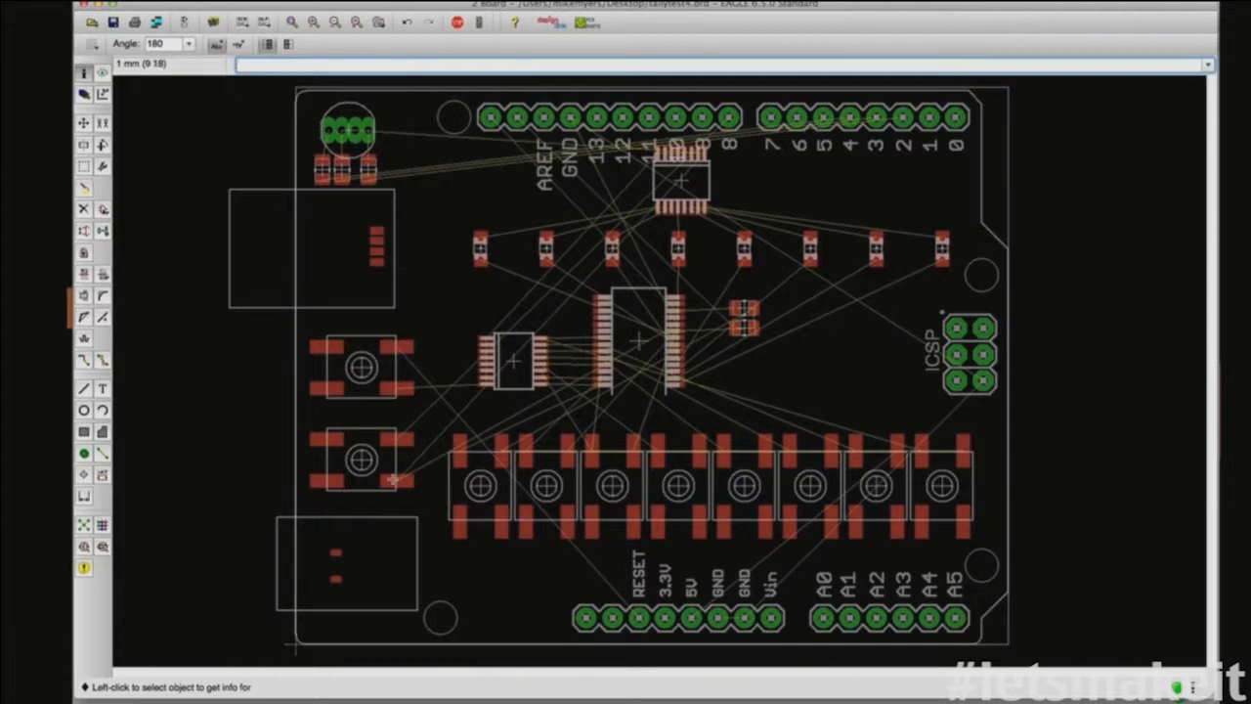
{"action": "left_click", "coordinate": [83, 124]}
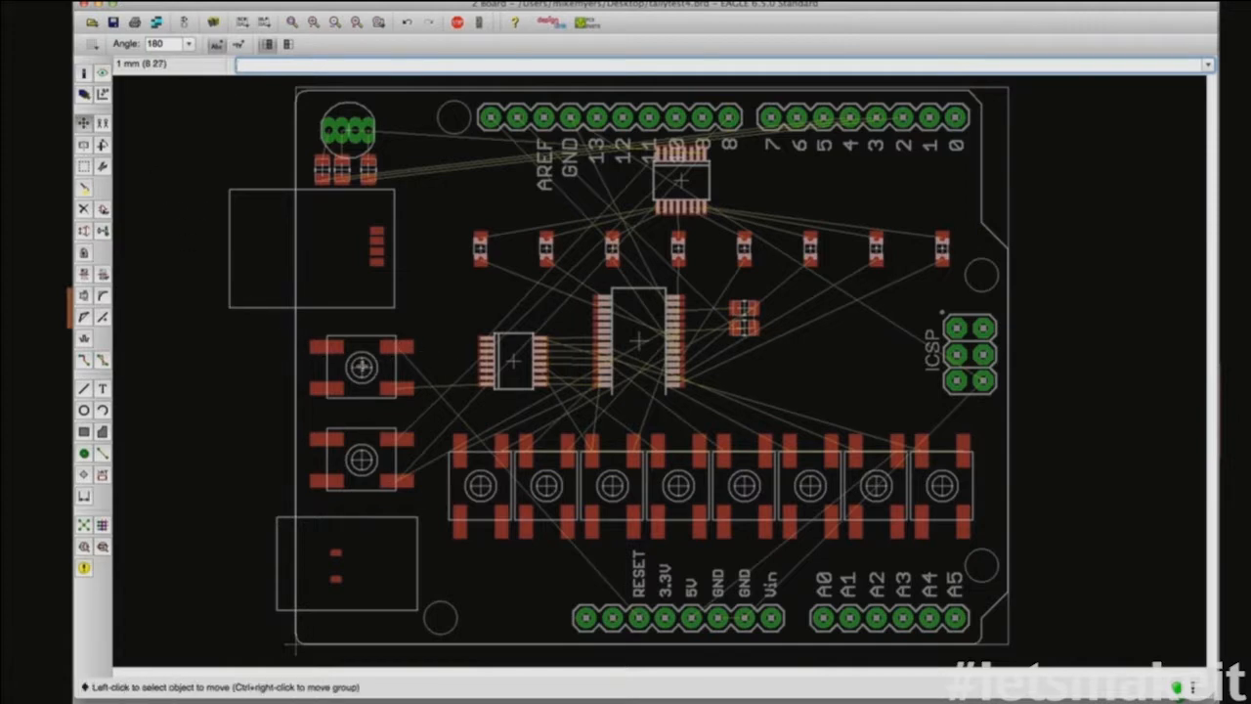
{"action": "left_click", "coordinate": [362, 368]}
{"action": "left_click", "coordinate": [517, 584]}
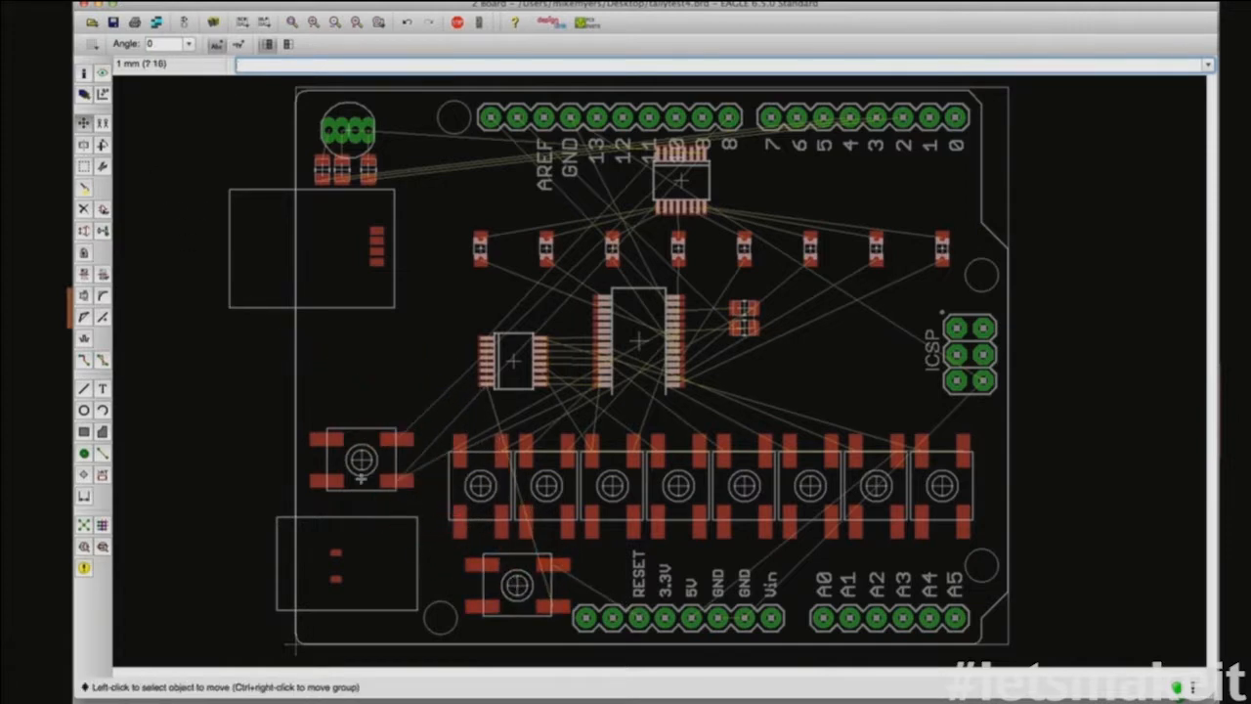
{"action": "left_click", "coordinate": [364, 461]}
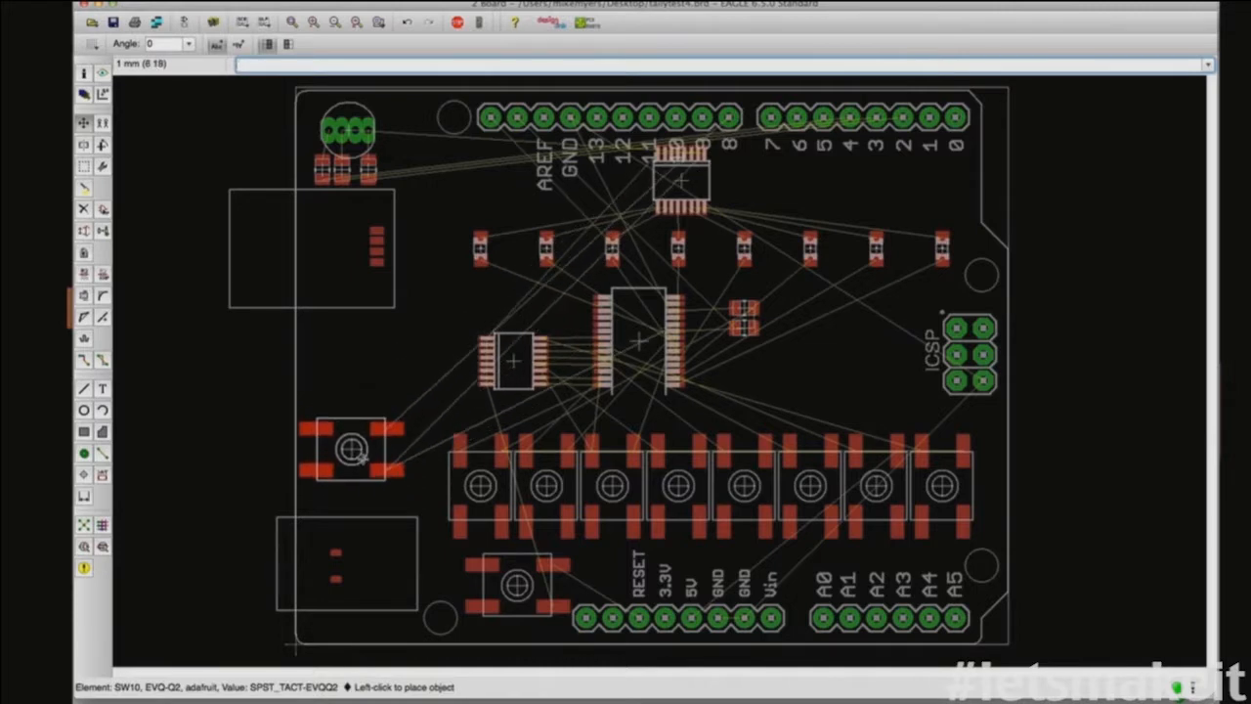
{"action": "left_click", "coordinate": [361, 366]}
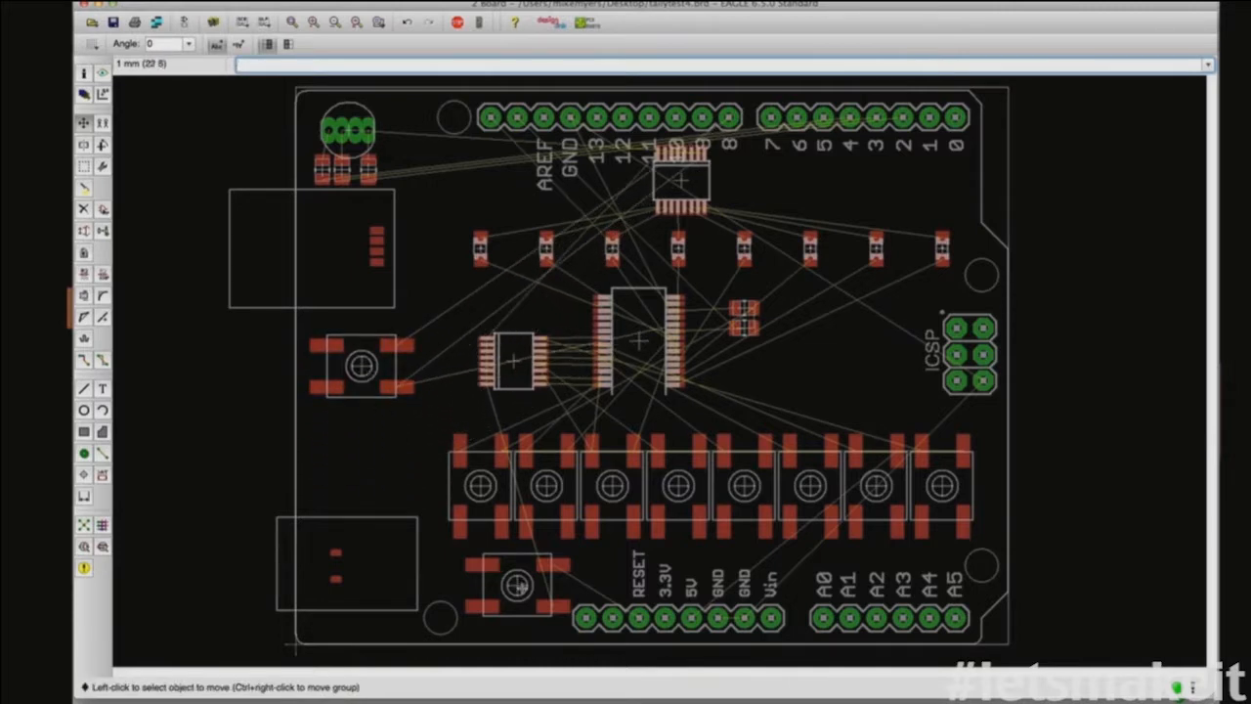
Step: Place SW9 just above the power jack outline and move SW10 between the round connector and the AREF label
{"action": "left_click", "coordinate": [517, 584]}
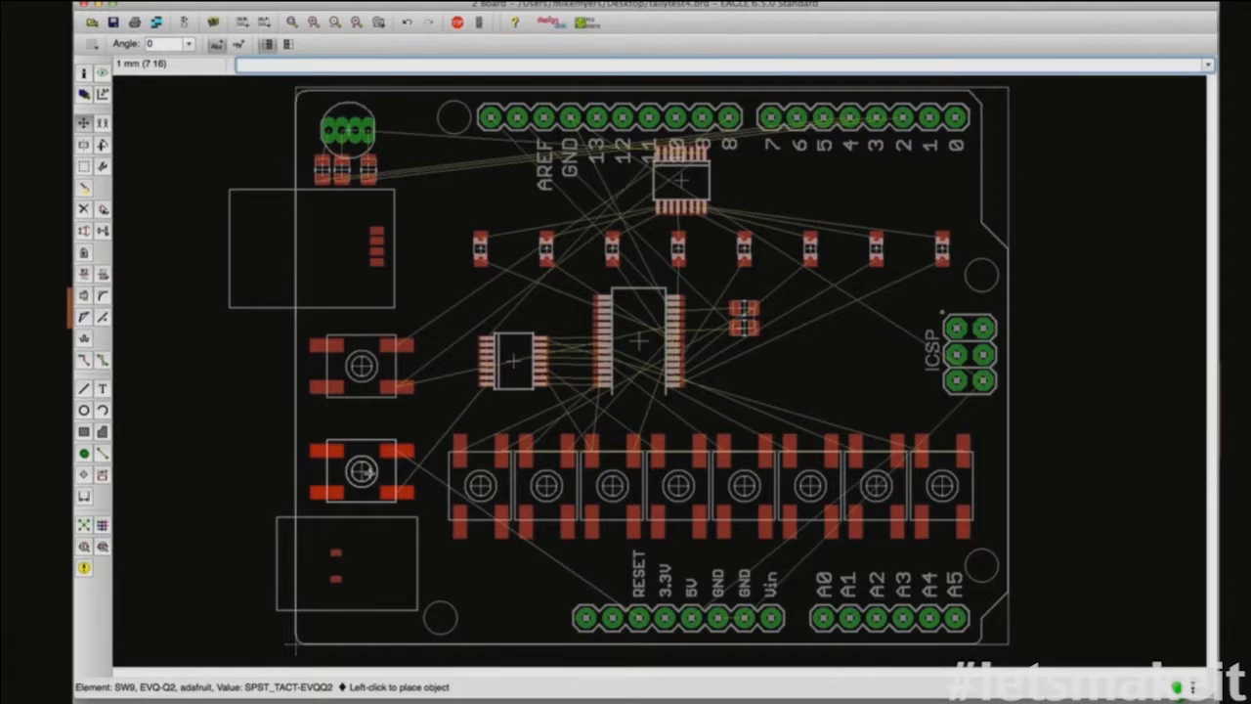
{"action": "left_click", "coordinate": [361, 471]}
{"action": "left_click", "coordinate": [362, 372]}
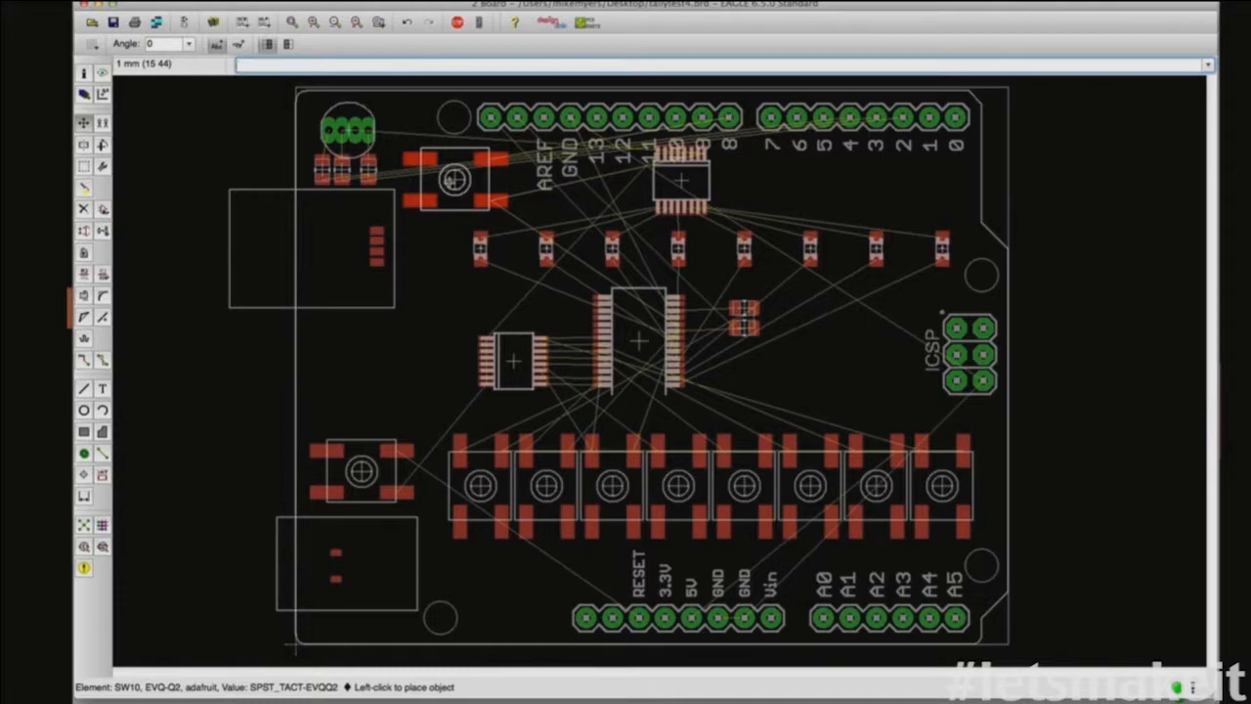
{"action": "left_click", "coordinate": [455, 169]}
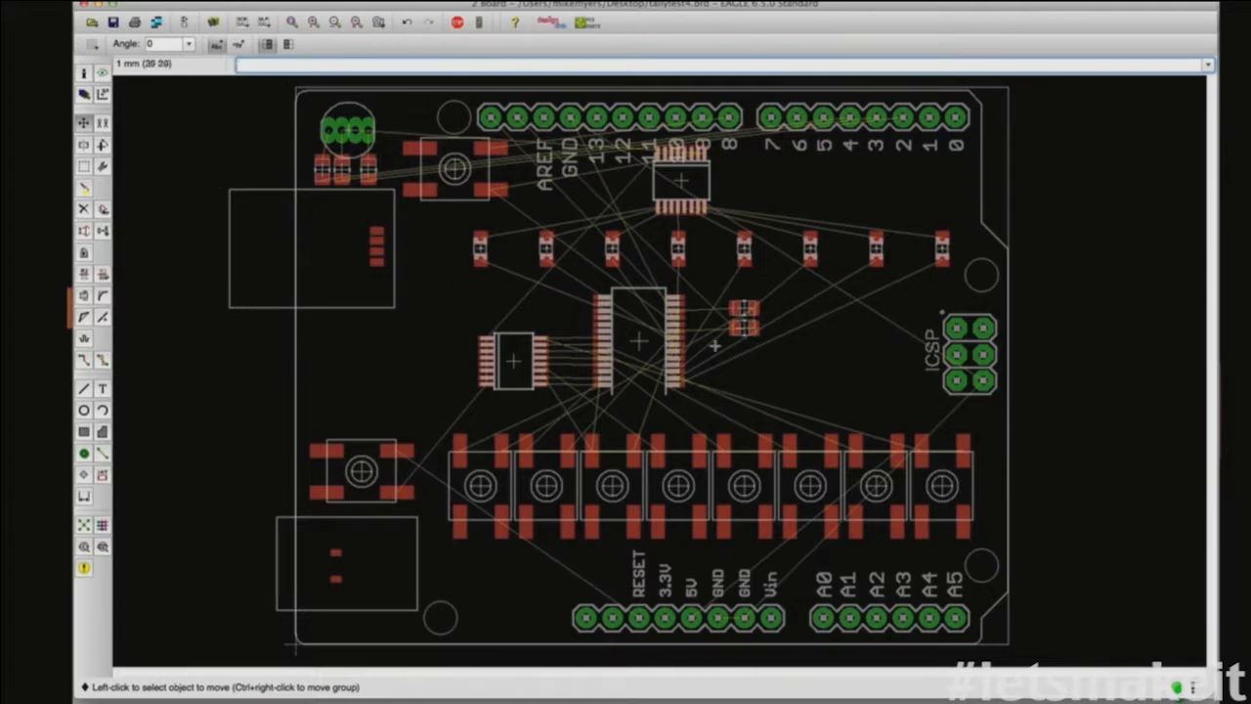
Step: Check resistor R1 on the board, then switch to the schematic and examine the I2C LIFT resistors and the pin connections of IC1
{"action": "left_click", "coordinate": [743, 328]}
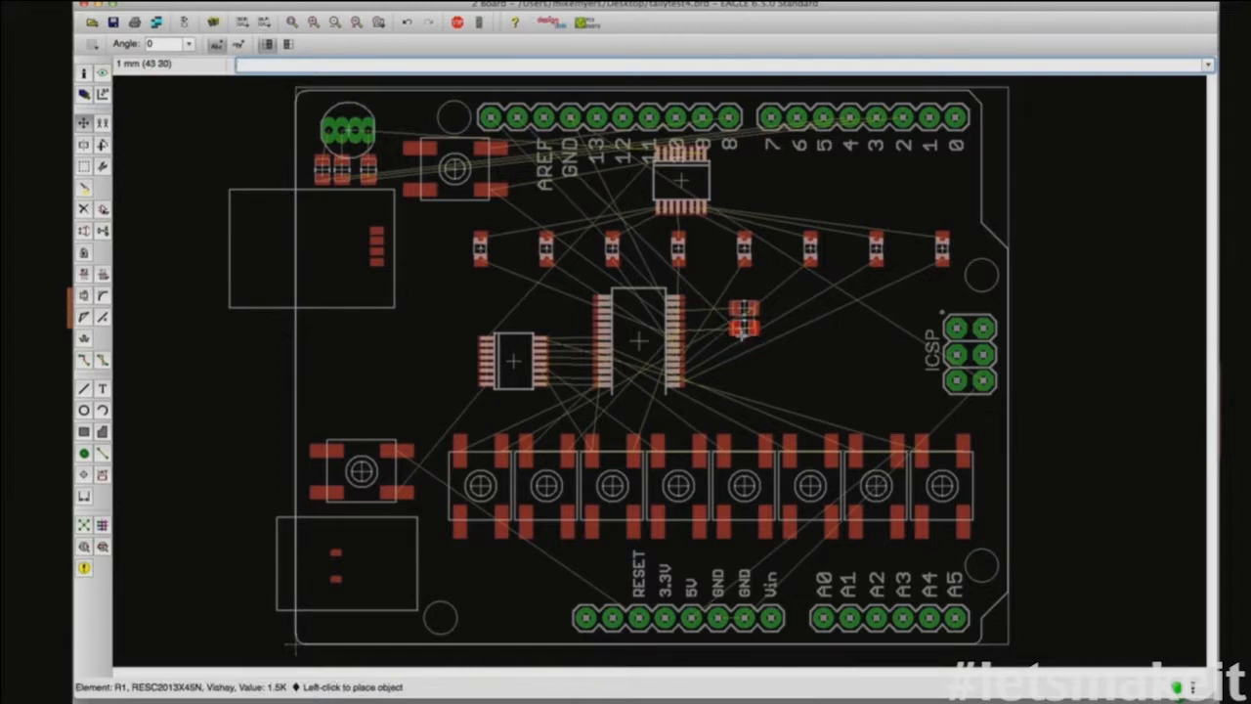
{"action": "left_click", "coordinate": [743, 332]}
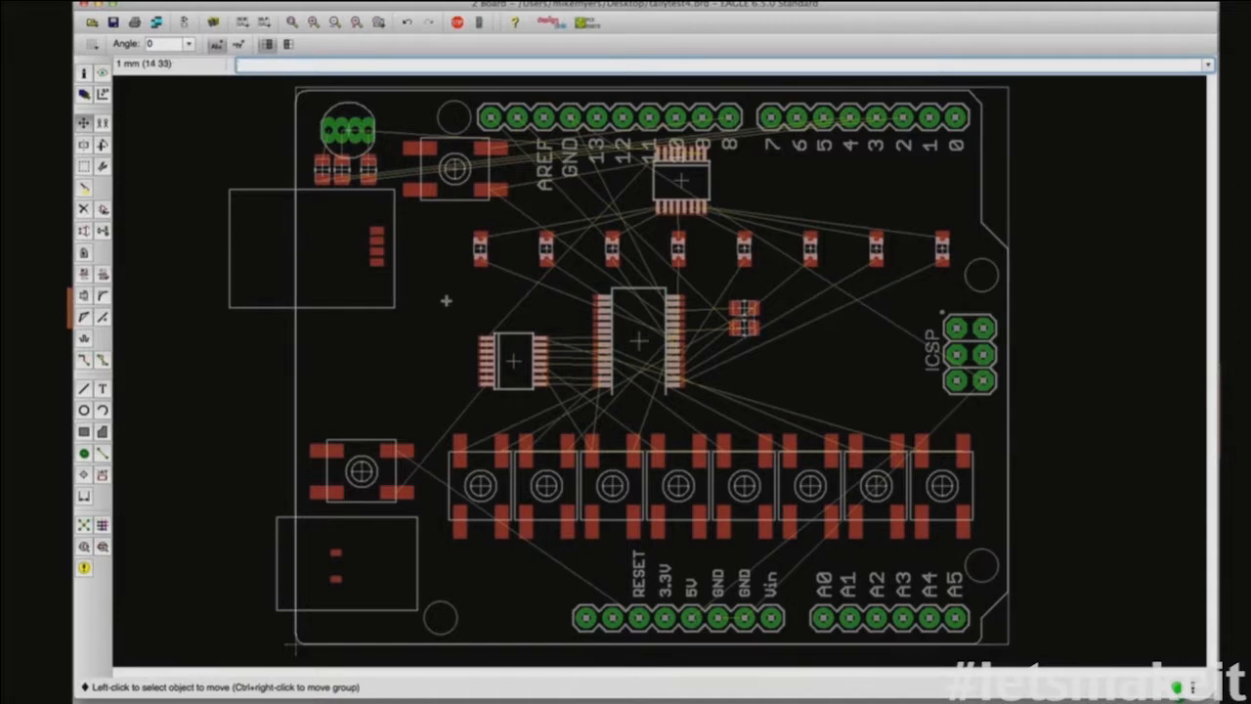
{"action": "left_click", "coordinate": [184, 22]}
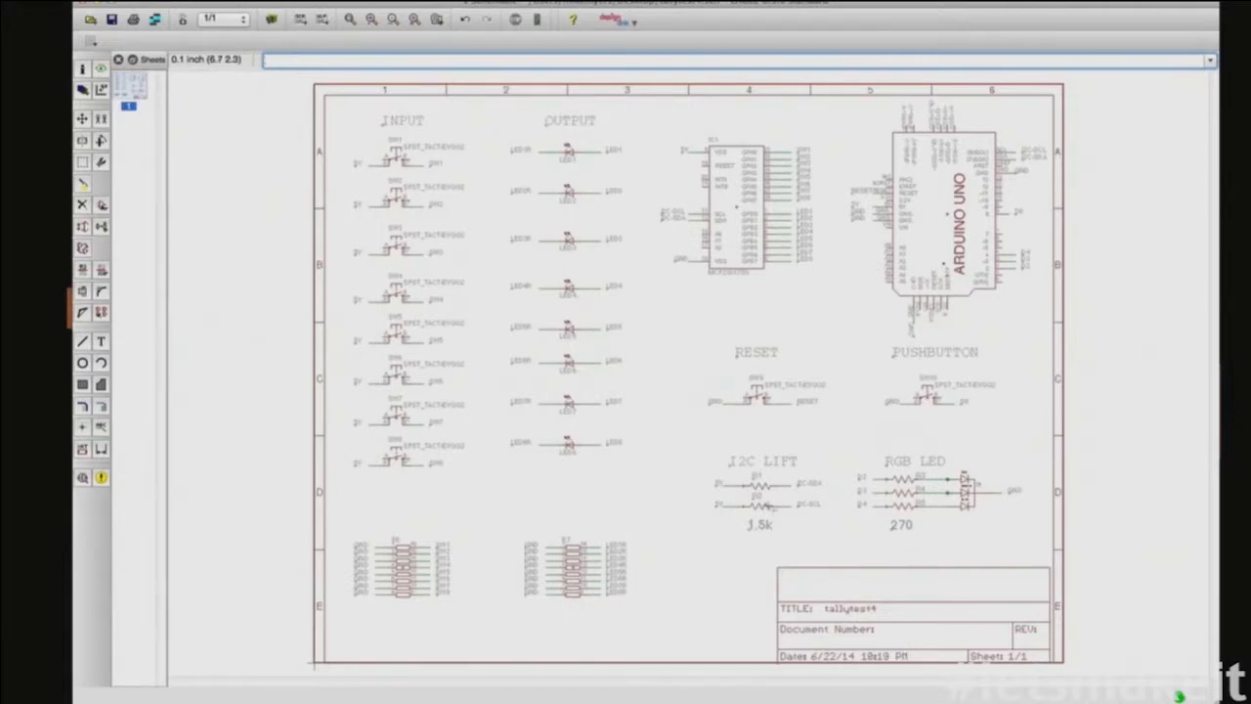
{"action": "scroll", "coordinate": [768, 504], "scroll_direction": "up", "scroll_amount": 5}
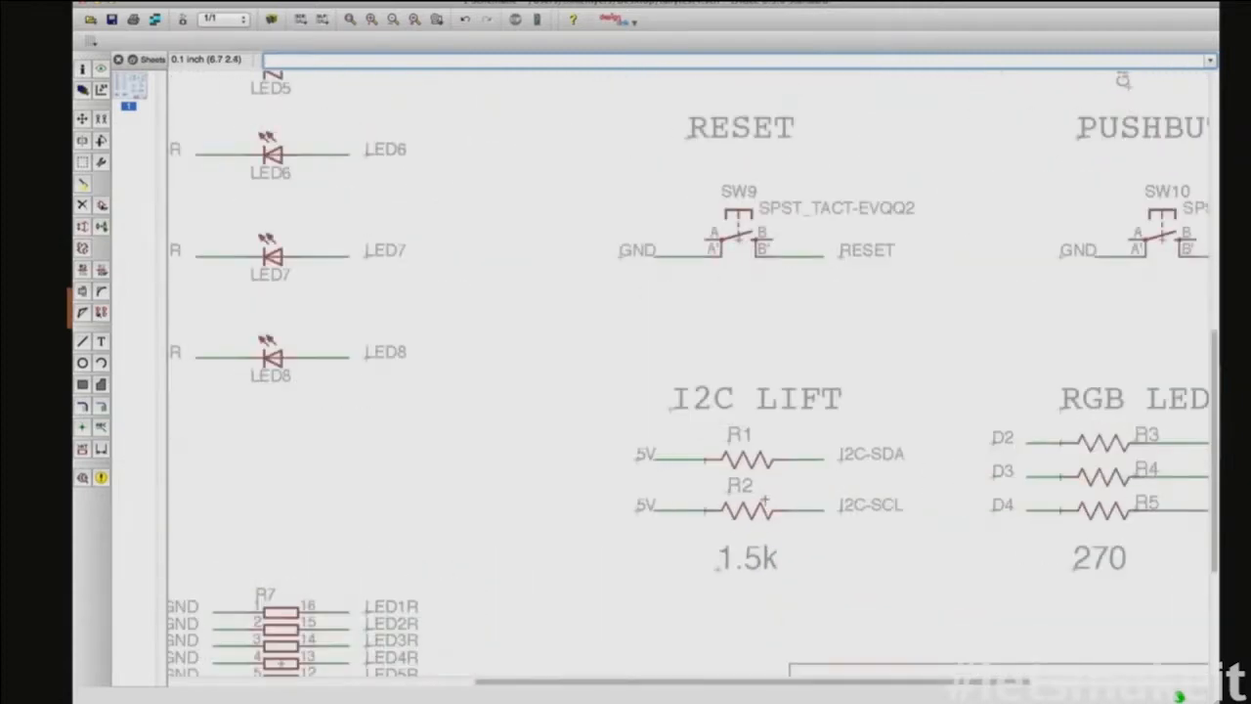
{"action": "scroll", "coordinate": [764, 496], "scroll_direction": "up", "scroll_amount": 1}
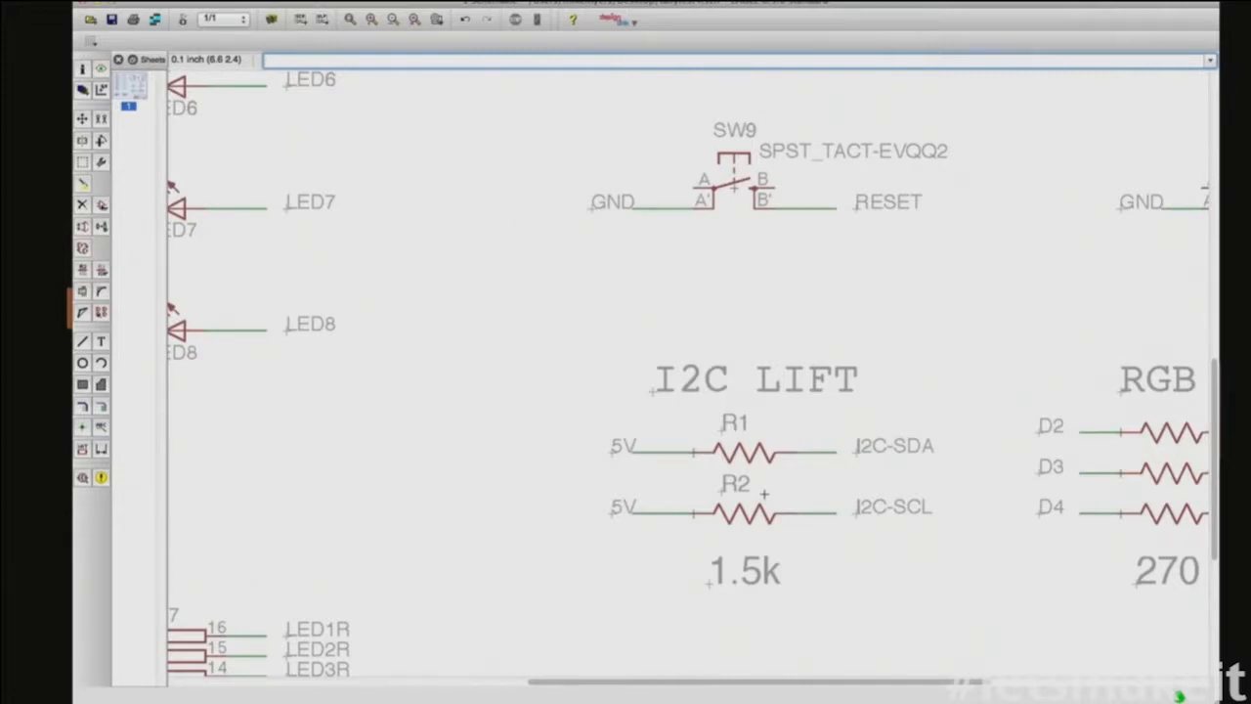
{"action": "scroll", "coordinate": [764, 494], "scroll_direction": "down", "scroll_amount": 3}
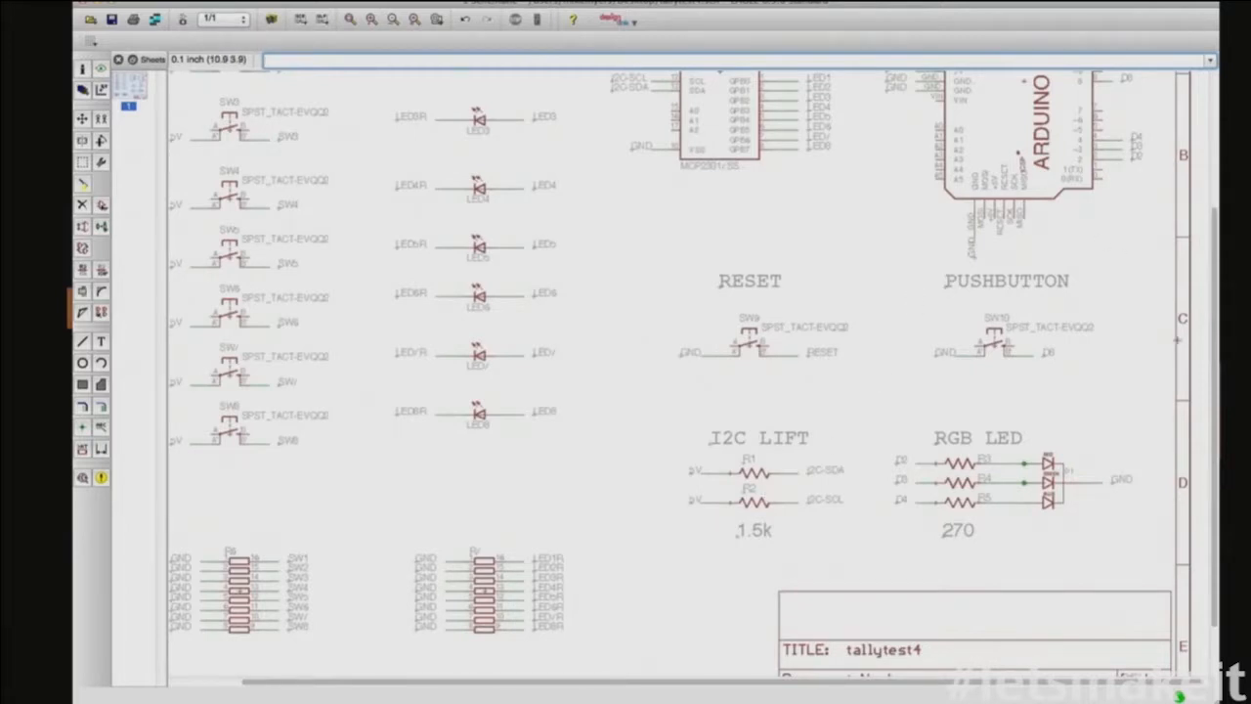
{"action": "scroll", "coordinate": [1206, 213], "scroll_direction": "up", "scroll_amount": 5}
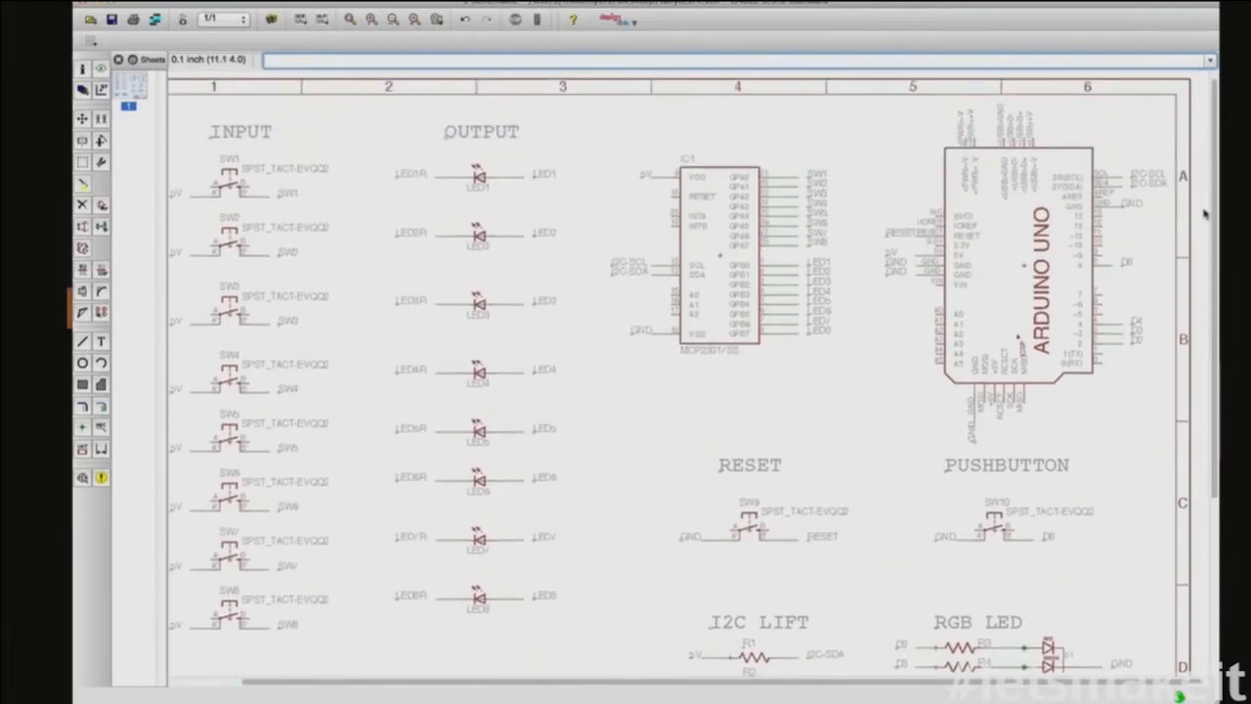
{"action": "scroll", "coordinate": [937, 272], "scroll_direction": "up", "scroll_amount": 2}
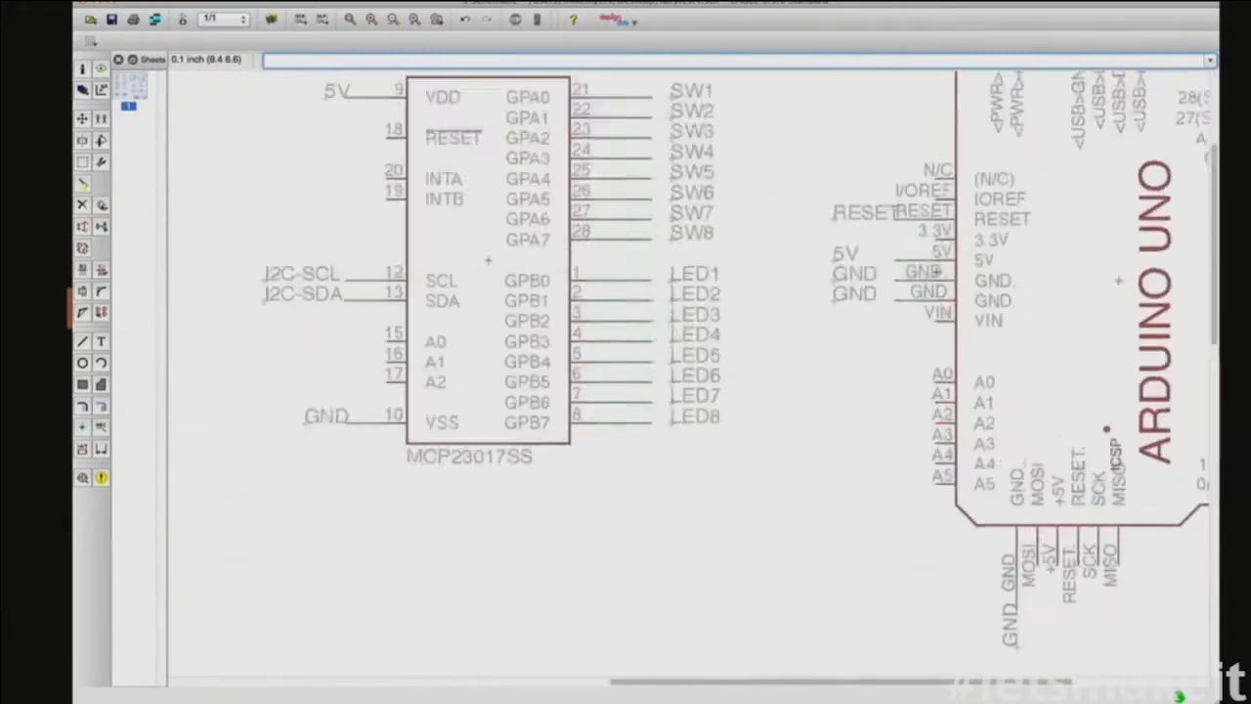
{"action": "scroll", "coordinate": [937, 272], "scroll_direction": "up", "scroll_amount": 2}
{"action": "scroll", "coordinate": [963, 246], "scroll_direction": "down", "scroll_amount": 1}
{"action": "scroll", "coordinate": [964, 244], "scroll_direction": "down", "scroll_amount": 3}
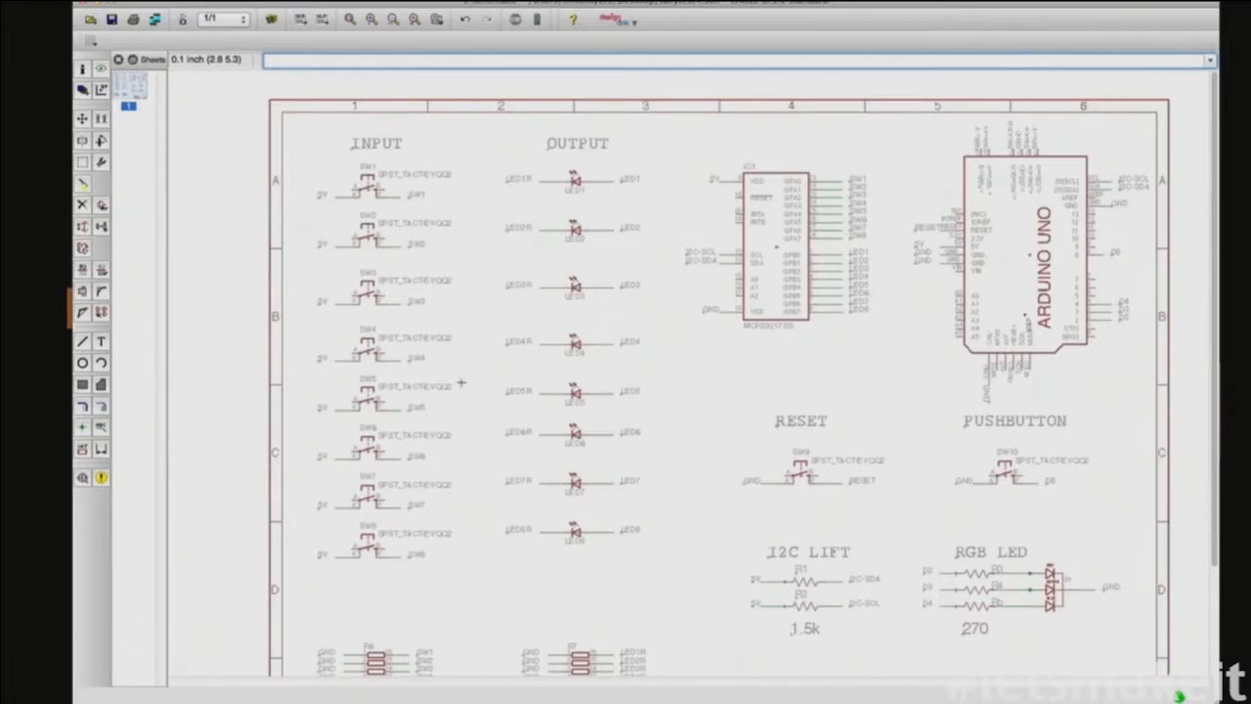
Step: Run the electrical rule check and locate the unconnected input pin errors for IC1's RESET, A0, A1 and A2 in the schematic
{"action": "left_click", "coordinate": [83, 479]}
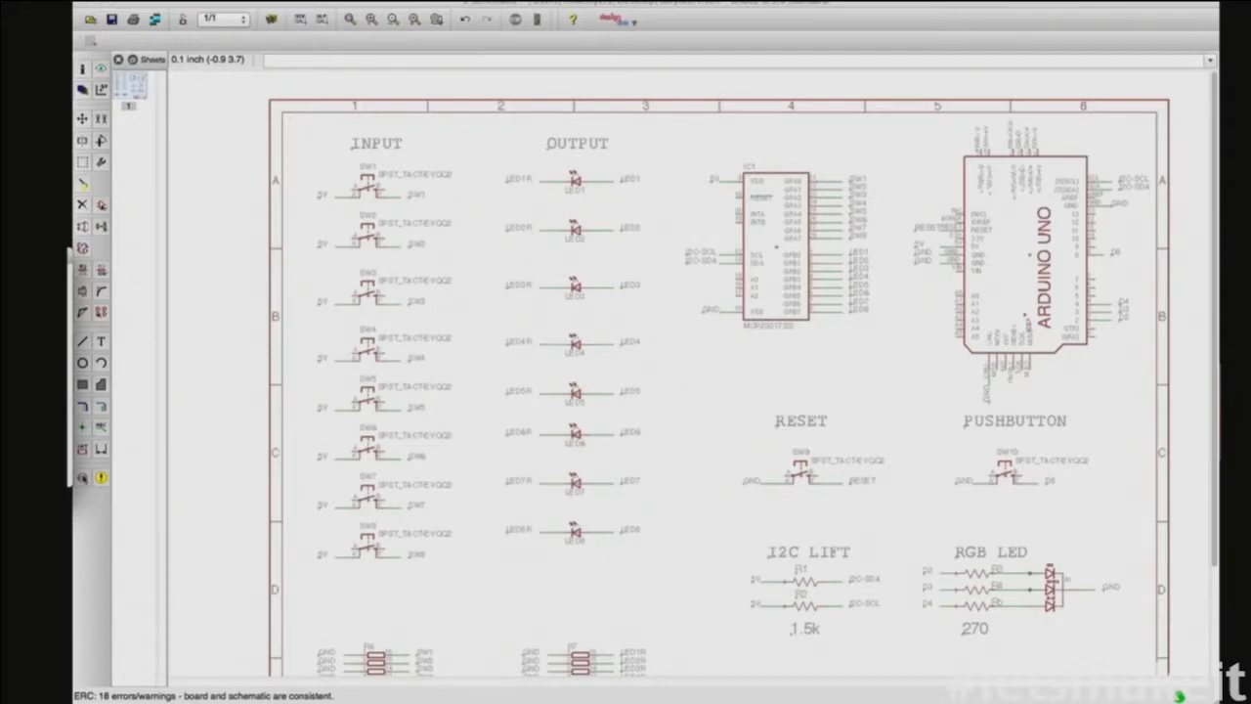
{"action": "left_click_drag", "start_coordinate": [71, 256], "coordinate": [854, 300]}
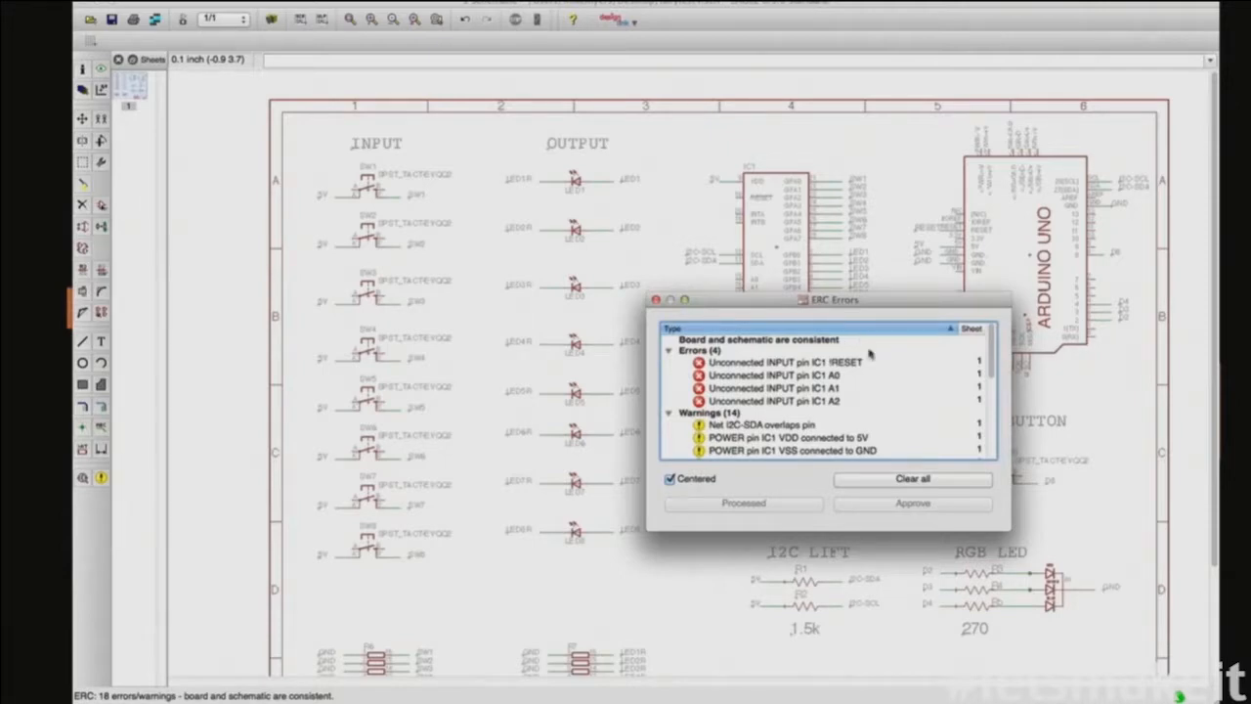
{"action": "left_click", "coordinate": [756, 363]}
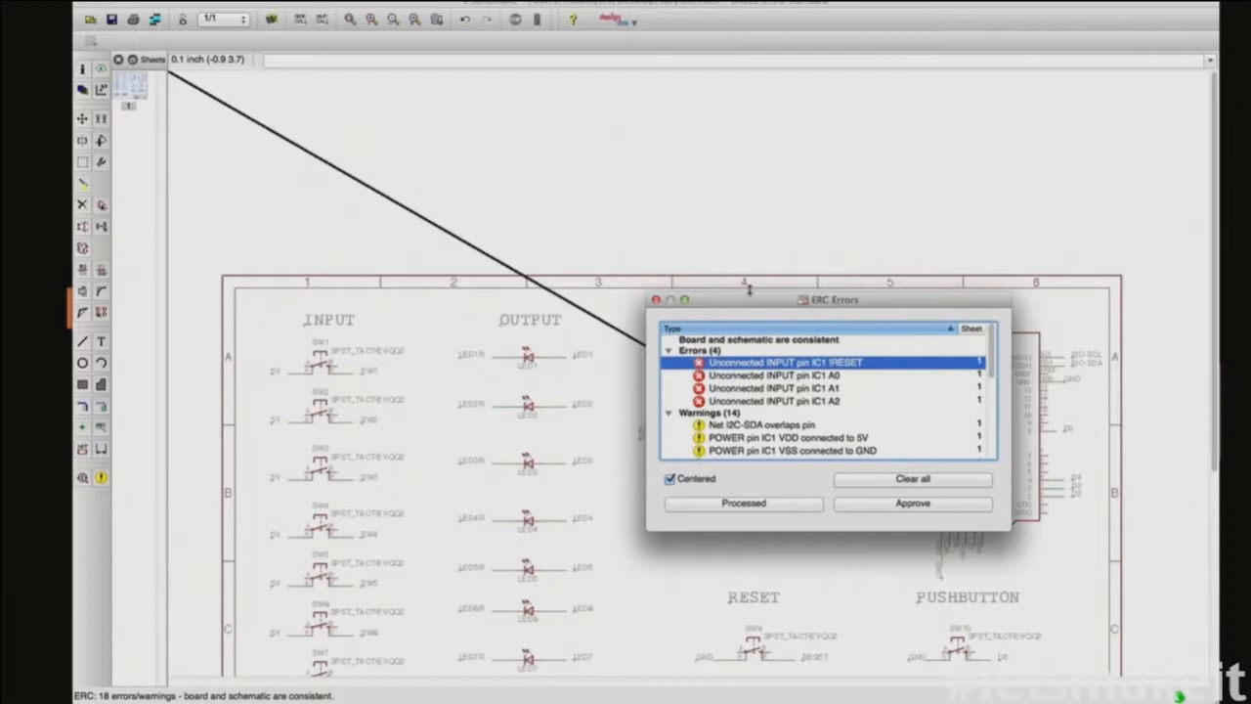
{"action": "left_click_drag", "start_coordinate": [749, 299], "coordinate": [789, 458]}
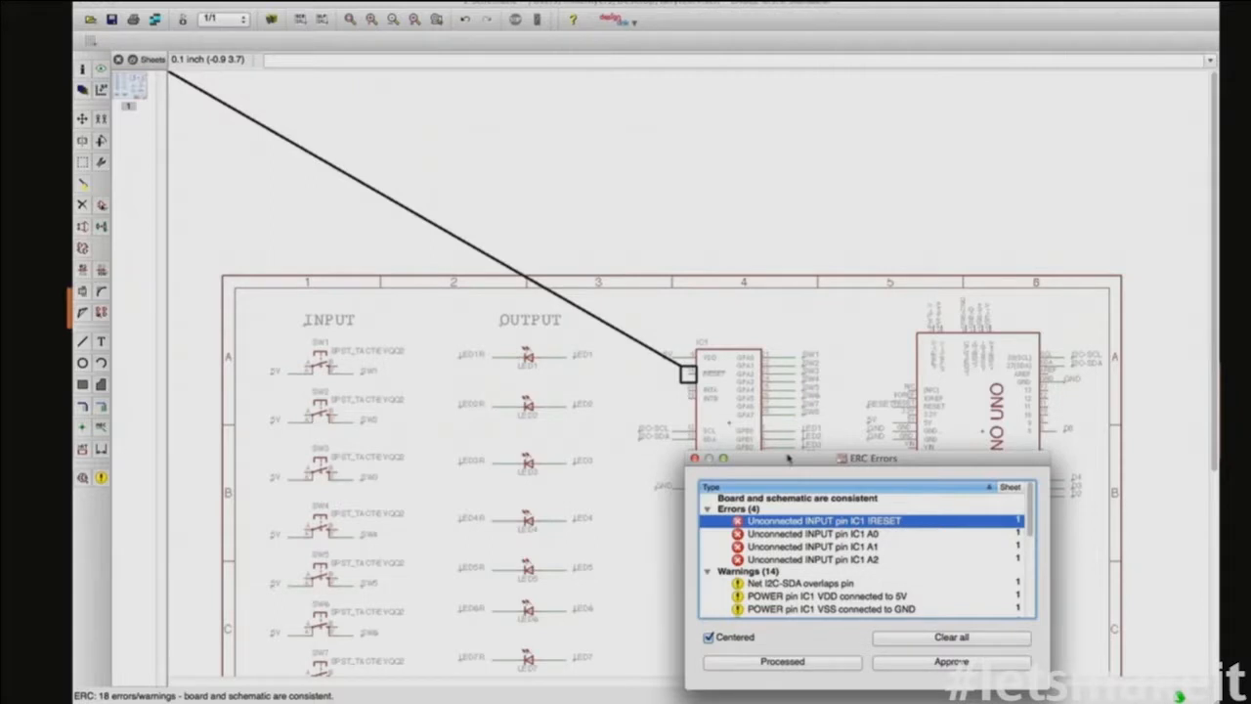
{"action": "left_click", "coordinate": [814, 534]}
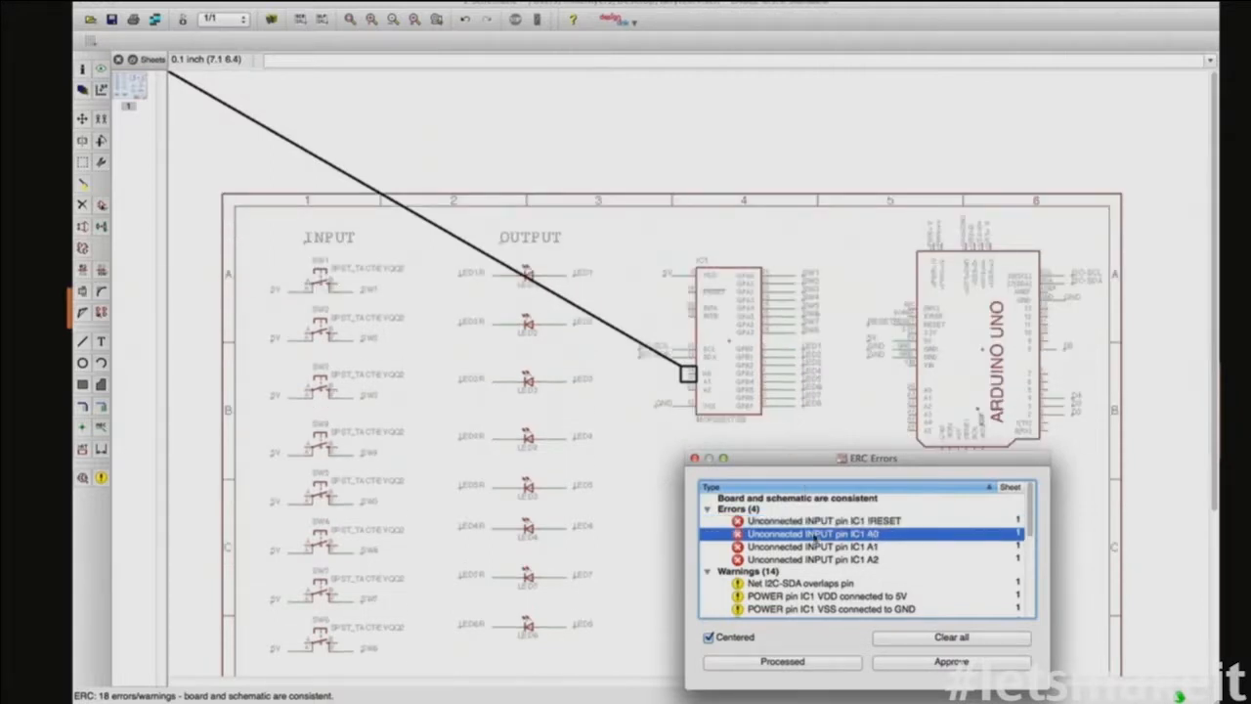
{"action": "left_click", "coordinate": [815, 547]}
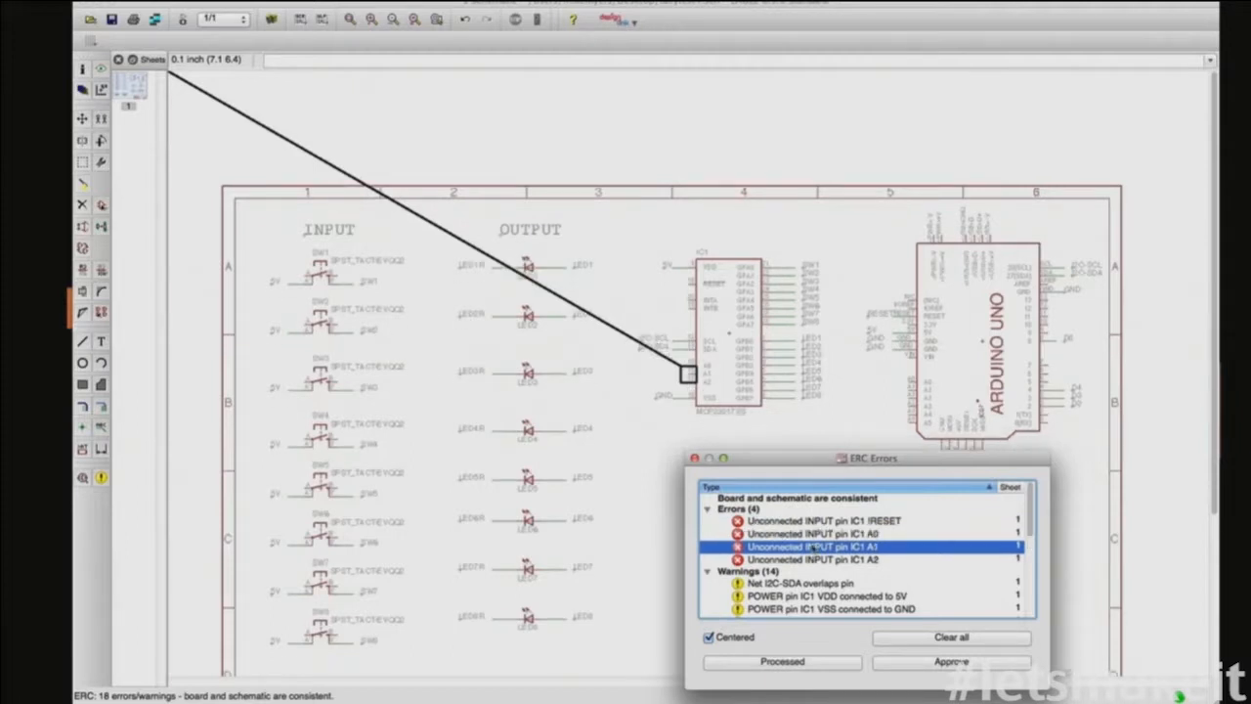
{"action": "left_click", "coordinate": [811, 559]}
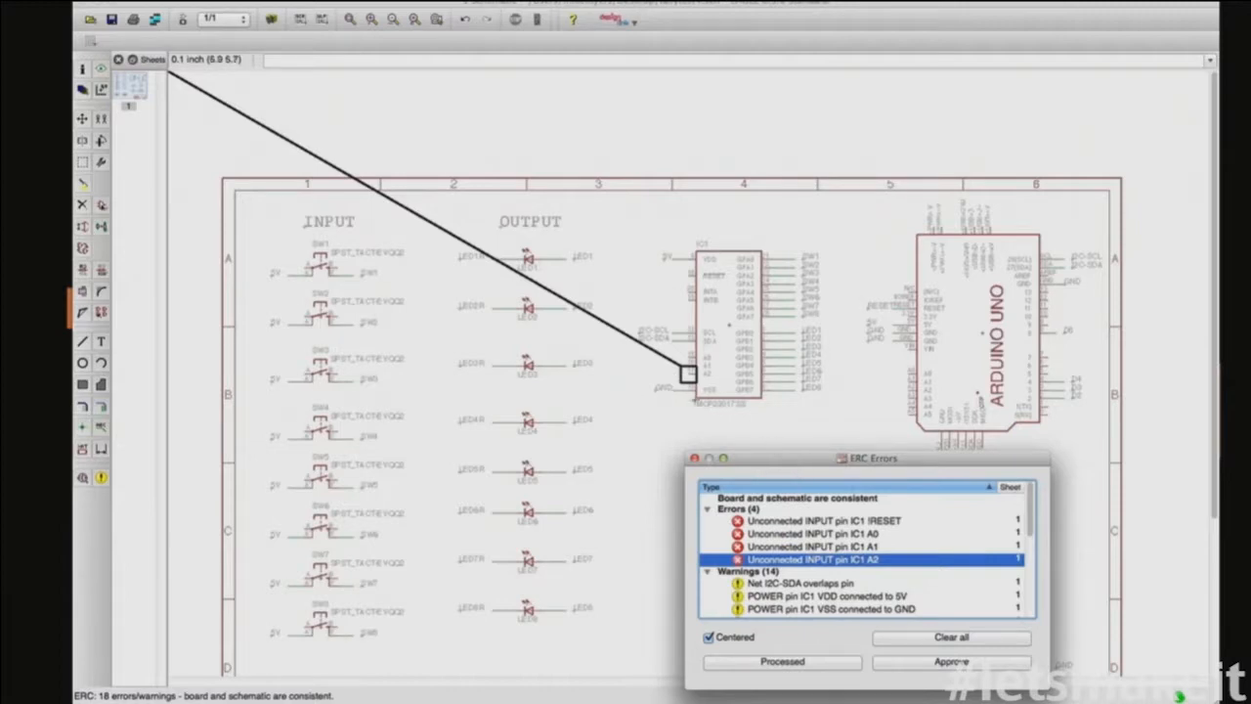
Step: Draw a net wire about 0.2 inch long outward from each of IC1's pins A2, A1 and A0
{"action": "left_click", "coordinate": [83, 341]}
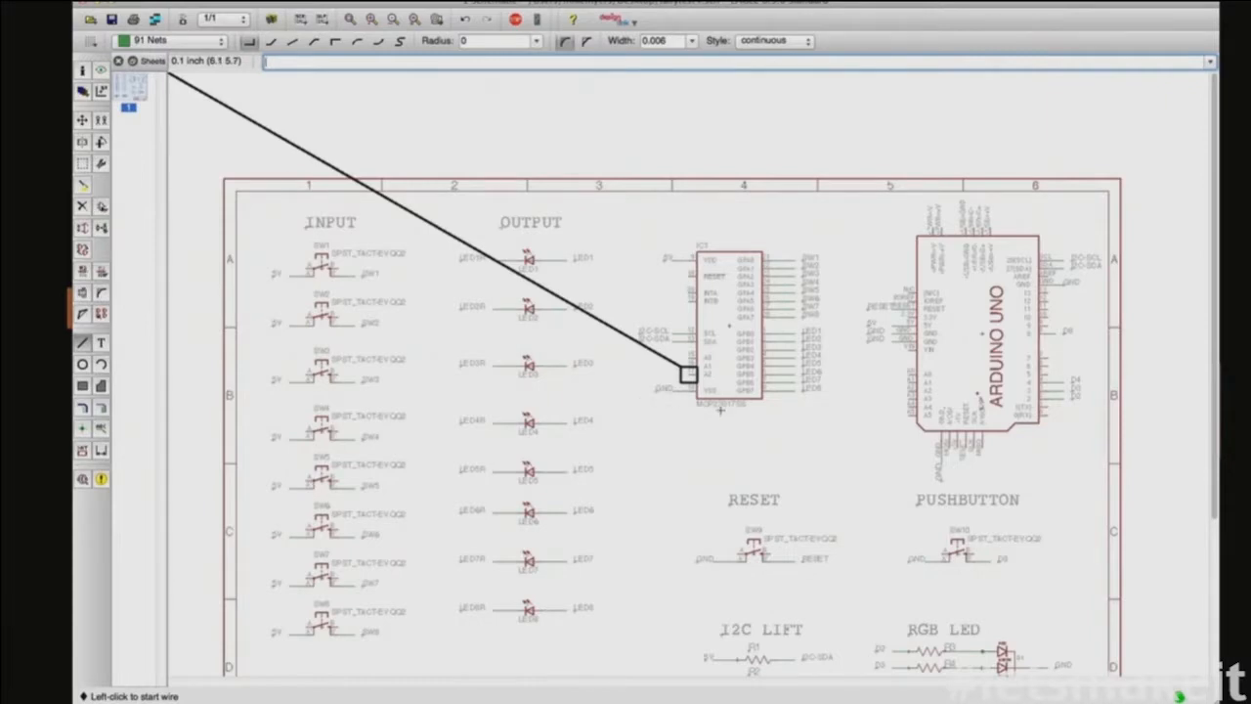
{"action": "scroll", "coordinate": [720, 408], "scroll_direction": "up", "scroll_amount": 3}
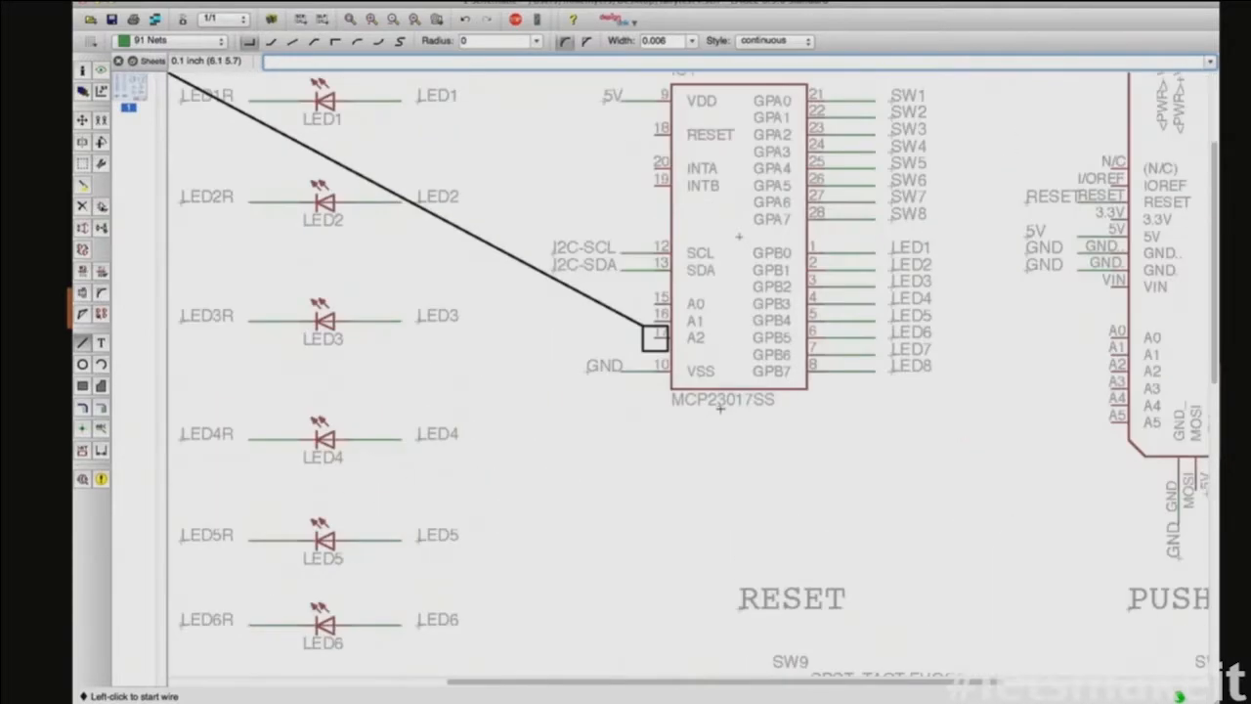
{"action": "left_click", "coordinate": [654, 338]}
{"action": "double_click", "coordinate": [626, 338]}
{"action": "left_click", "coordinate": [654, 320]}
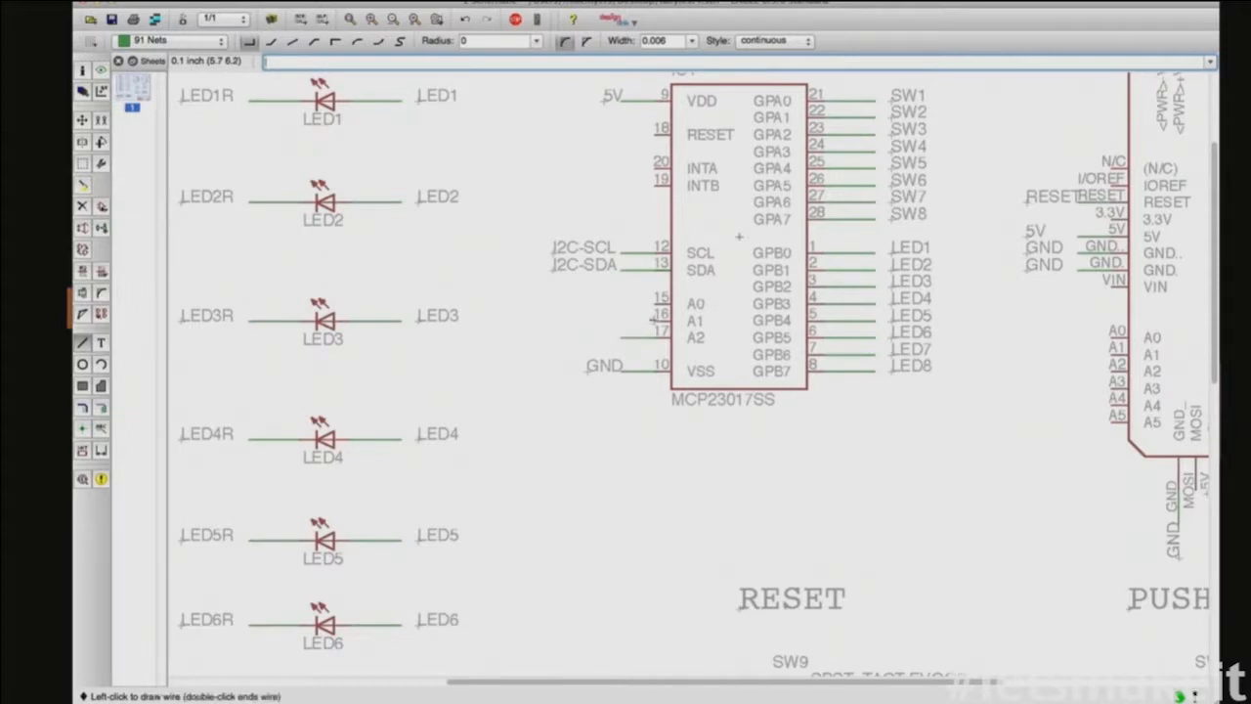
{"action": "double_click", "coordinate": [622, 322]}
{"action": "left_click", "coordinate": [654, 304]}
{"action": "double_click", "coordinate": [623, 304]}
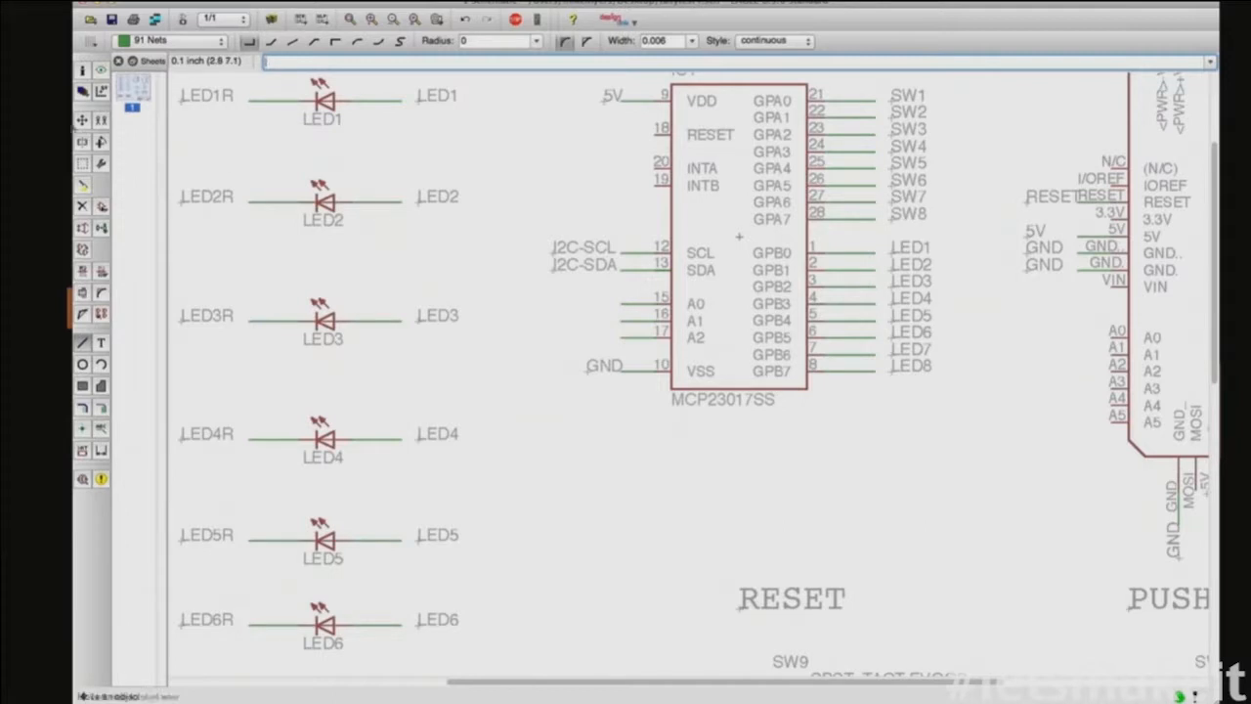
{"action": "left_click", "coordinate": [83, 69]}
{"action": "left_click", "coordinate": [626, 304]}
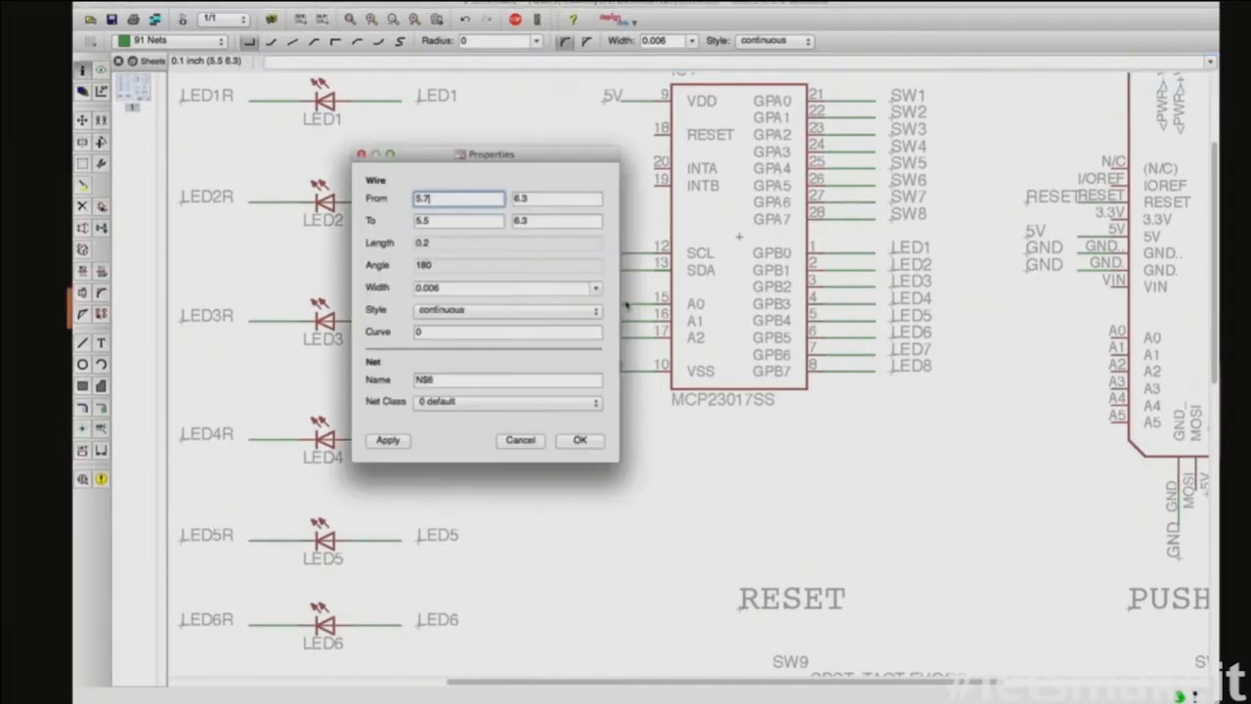
{"action": "left_click", "coordinate": [520, 440]}
Step: Rename the nets on IC1's address pins A0, A1 and A2 to GND
{"action": "left_click", "coordinate": [82, 270]}
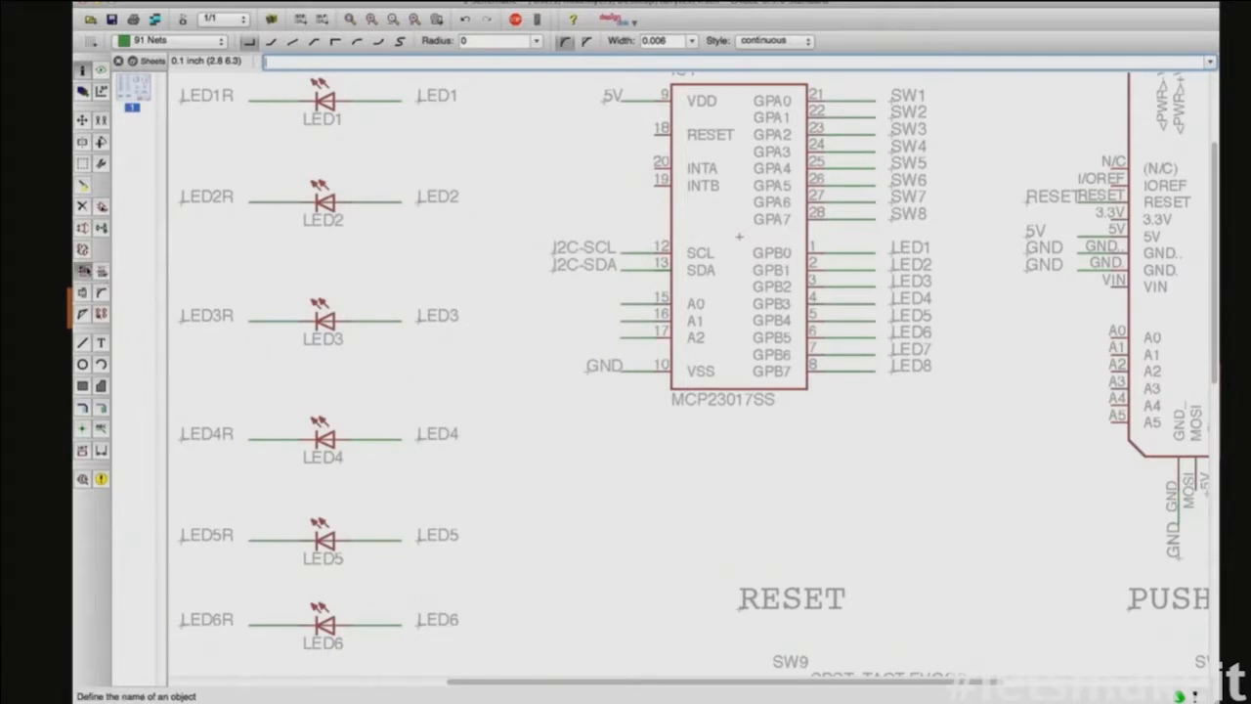
{"action": "left_click", "coordinate": [631, 307]}
{"action": "type", "text": "GND"}
{"action": "key", "text": "Return"}
{"action": "key", "text": "Return"}
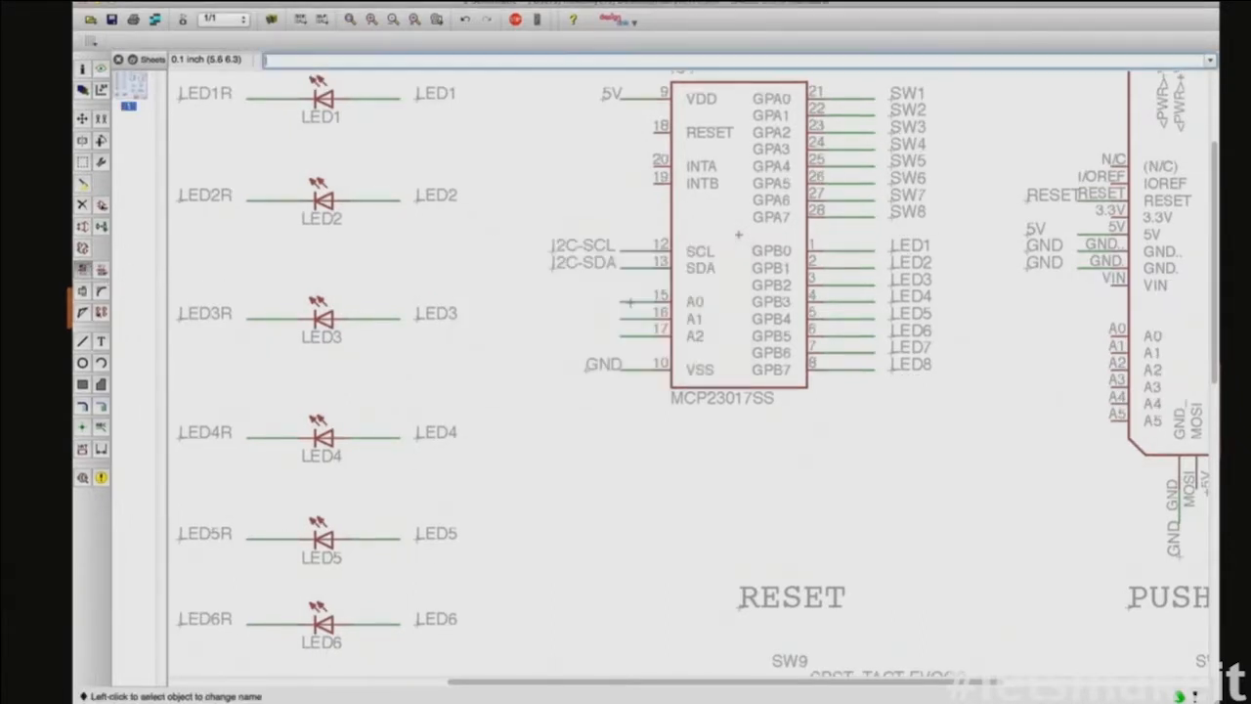
{"action": "left_click", "coordinate": [618, 315]}
{"action": "type", "text": "G"}
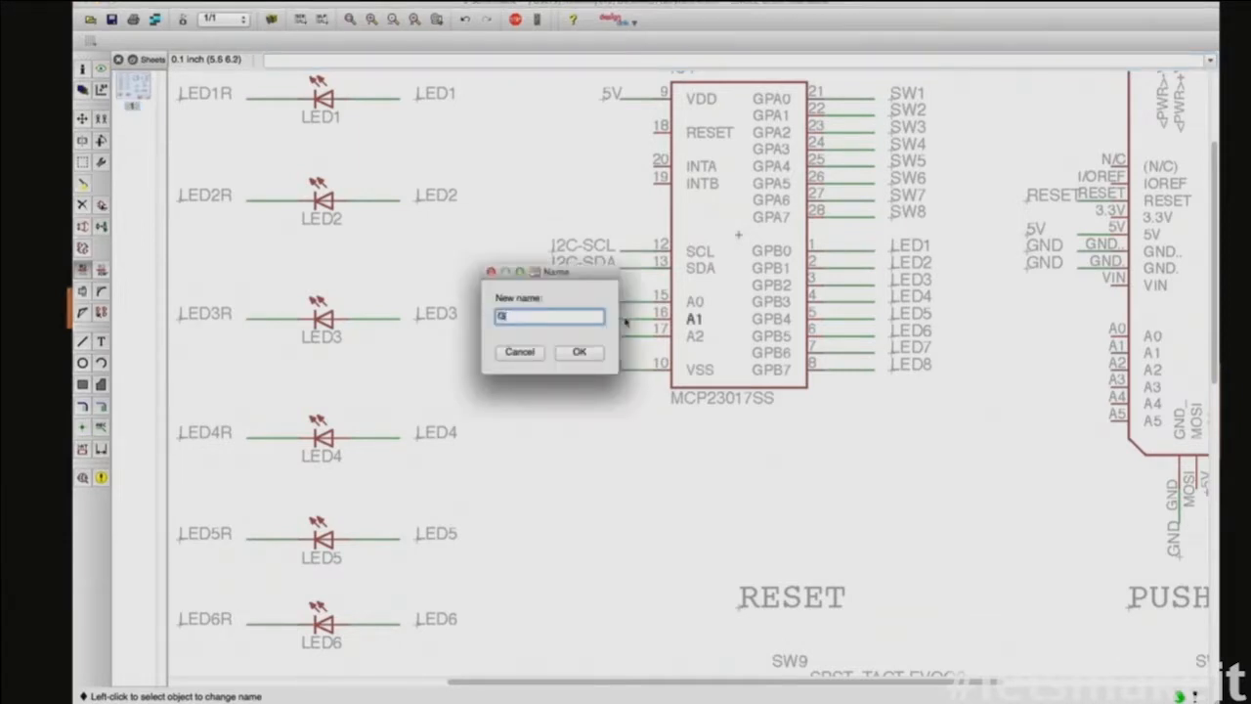
{"action": "type", "text": "ND"}
{"action": "key", "text": "Return"}
{"action": "left_click", "coordinate": [630, 336]}
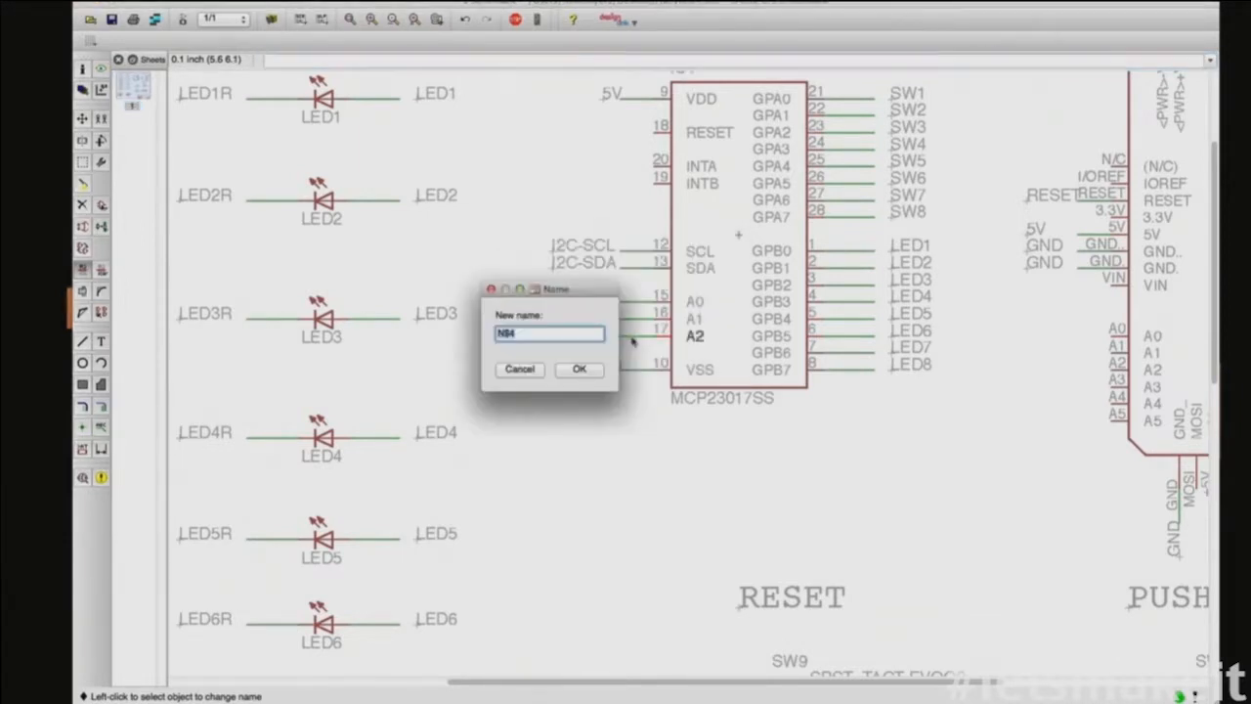
{"action": "type", "text": "GND"}
{"action": "key", "text": "Return"}
{"action": "key", "text": "Return"}
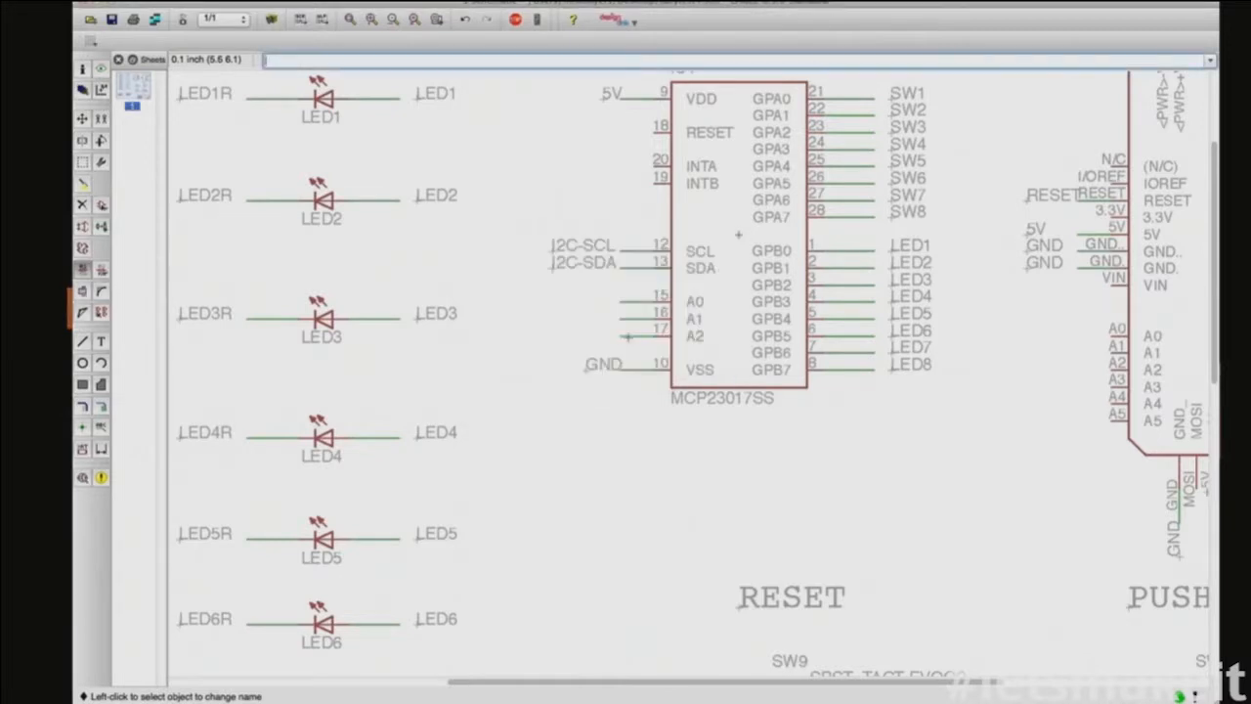
Step: Place GND net labels at the outer ends of the wires on IC1's pins A0, A1 and A2, size 0.07
{"action": "left_click", "coordinate": [100, 427]}
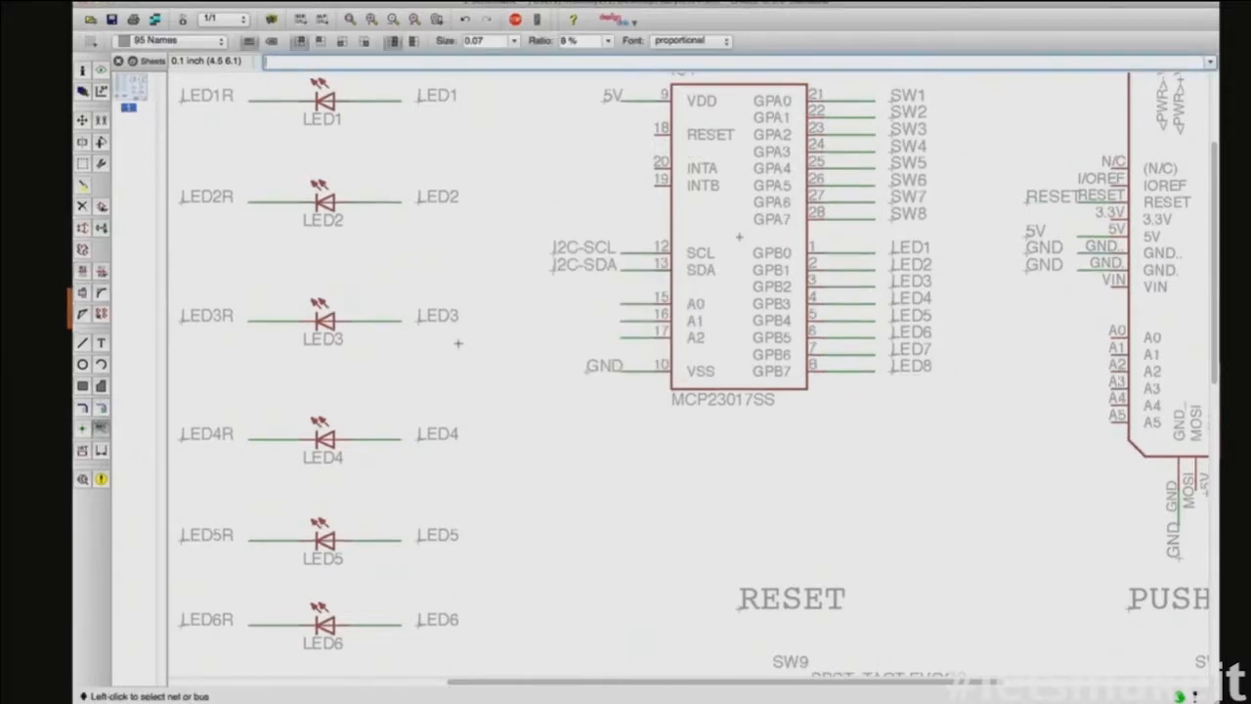
{"action": "left_click", "coordinate": [607, 303]}
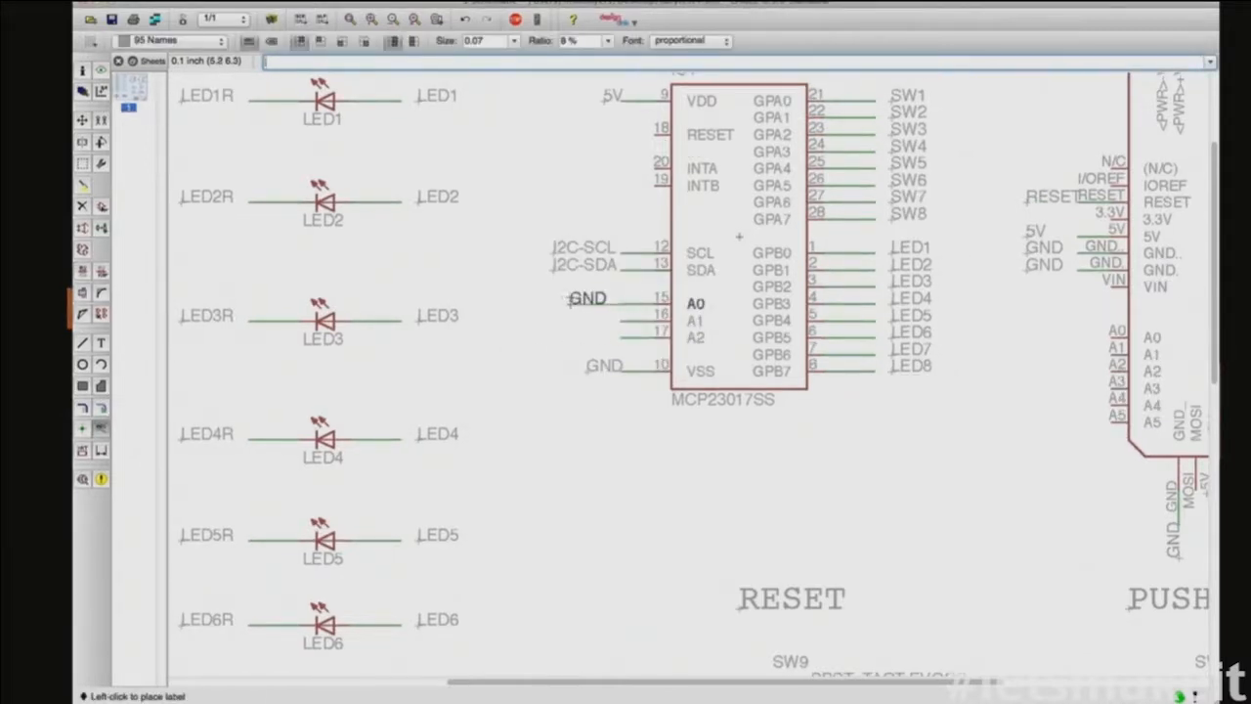
{"action": "left_click", "coordinate": [585, 298]}
{"action": "left_click", "coordinate": [625, 320]}
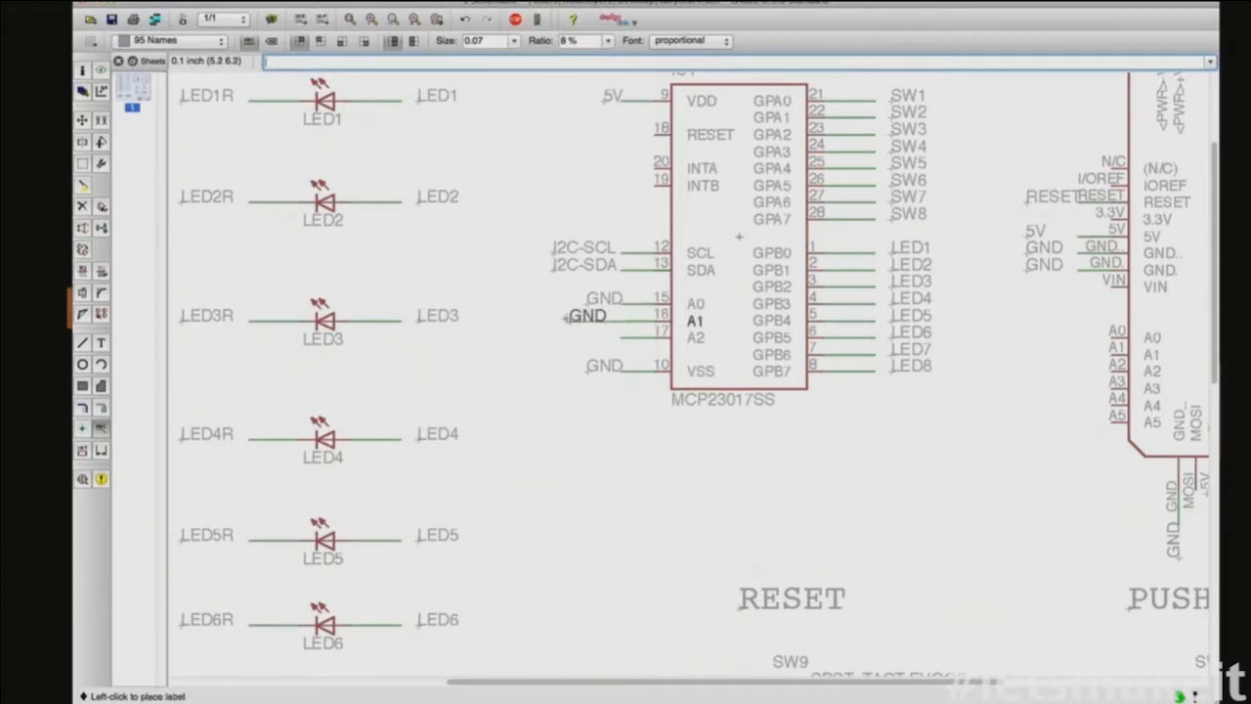
{"action": "left_click", "coordinate": [585, 315]}
{"action": "left_click", "coordinate": [626, 334]}
{"action": "left_click", "coordinate": [587, 340]}
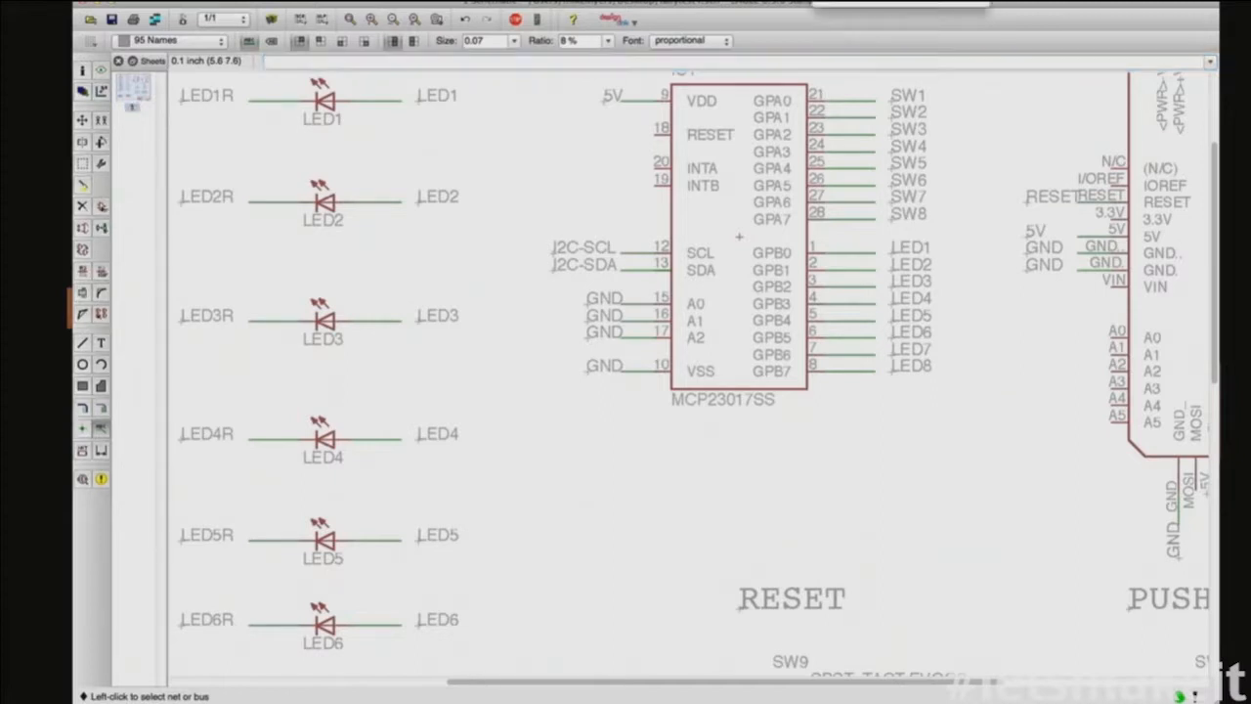
{"action": "key", "text": "Escape"}
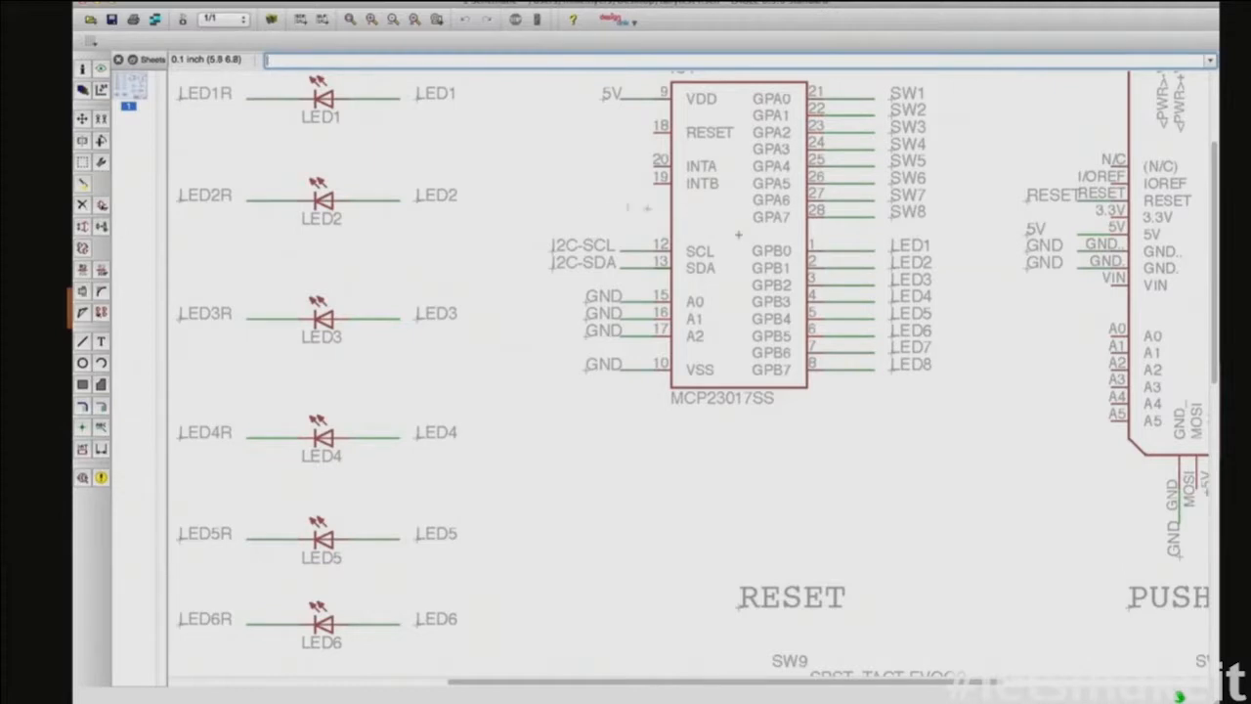
Step: Draw a net wire about 0.2 inch long outward from IC1's RESET pin
{"action": "left_click", "coordinate": [84, 343]}
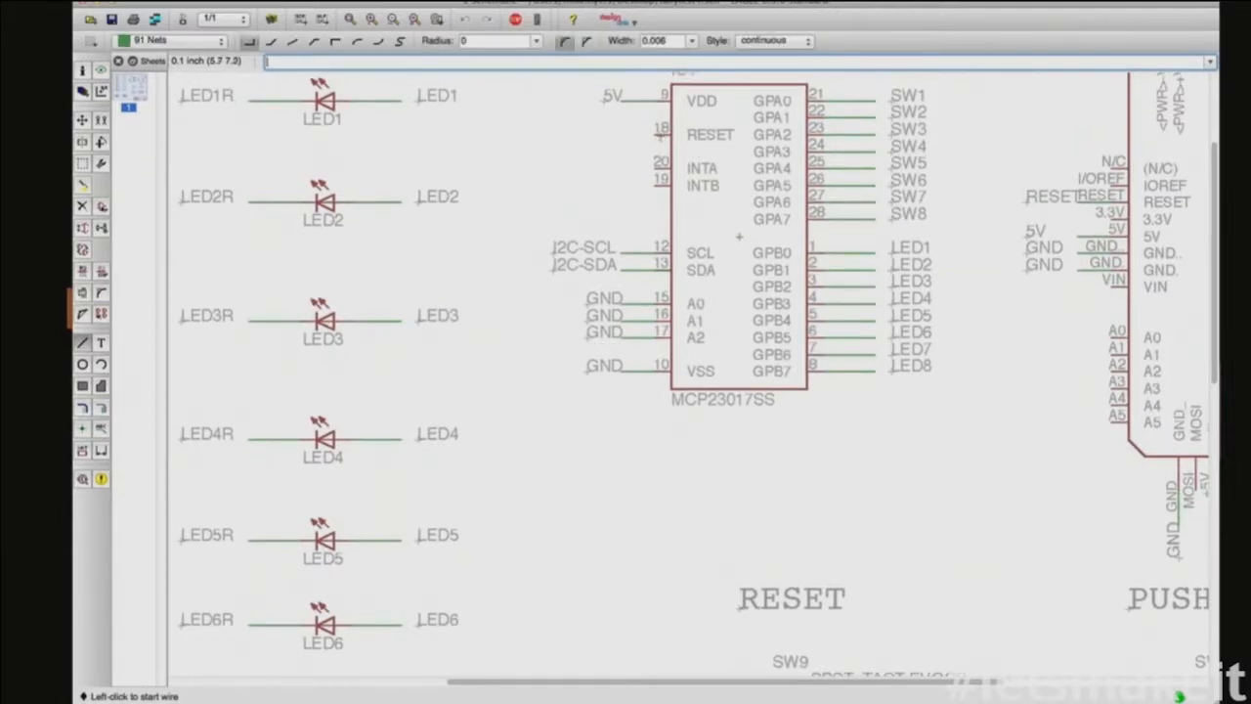
{"action": "left_click", "coordinate": [658, 133]}
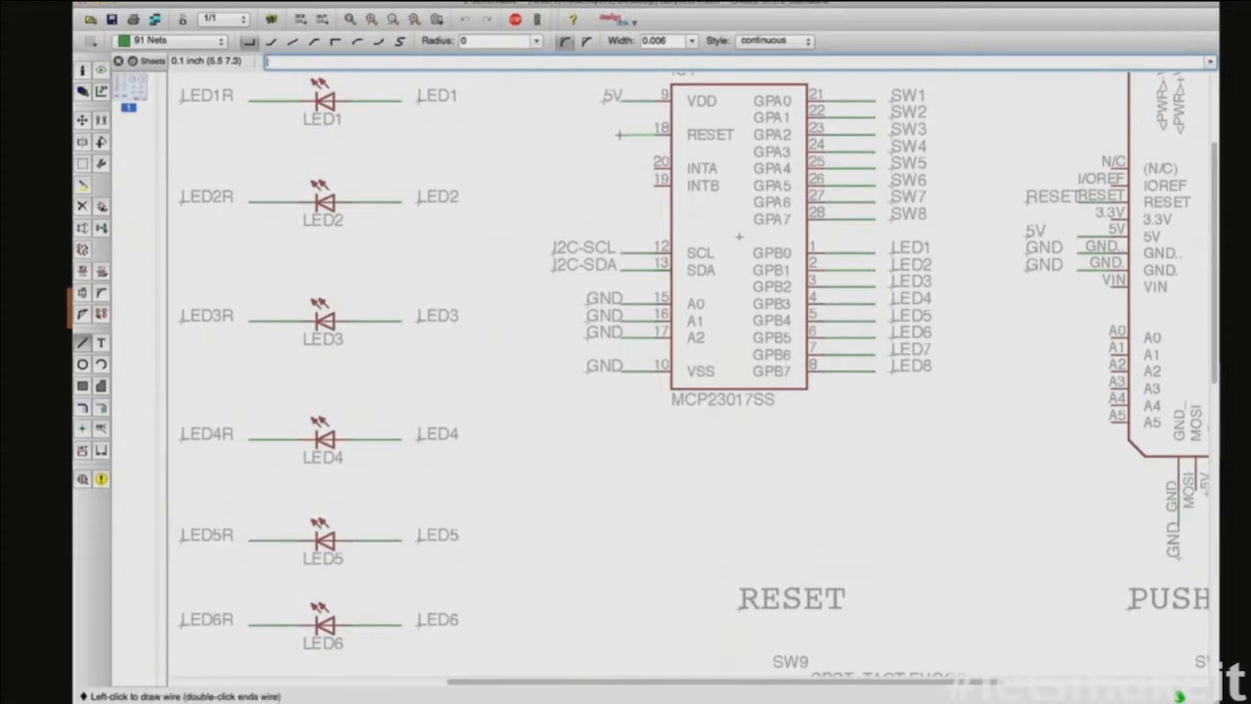
{"action": "double_click", "coordinate": [622, 133]}
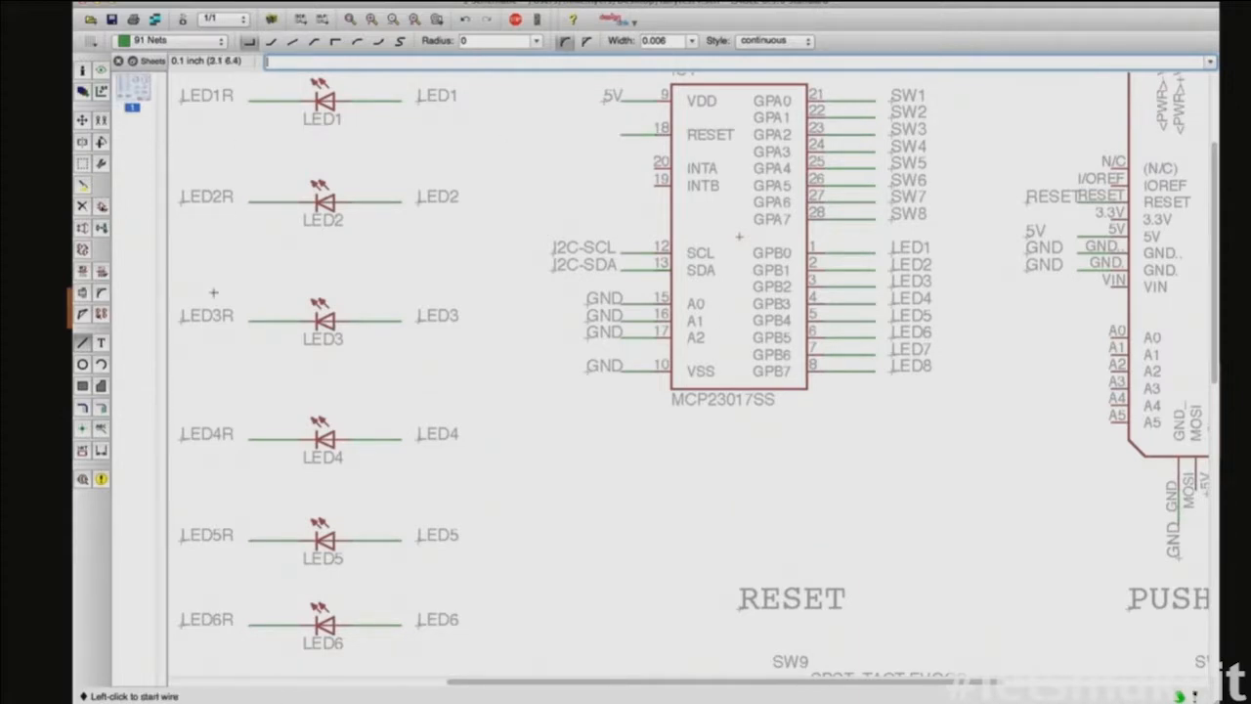
Step: Rename the net on IC1's RESET pin to 5V and place its label at the wire's outer end, size 0.07
{"action": "left_click", "coordinate": [82, 269]}
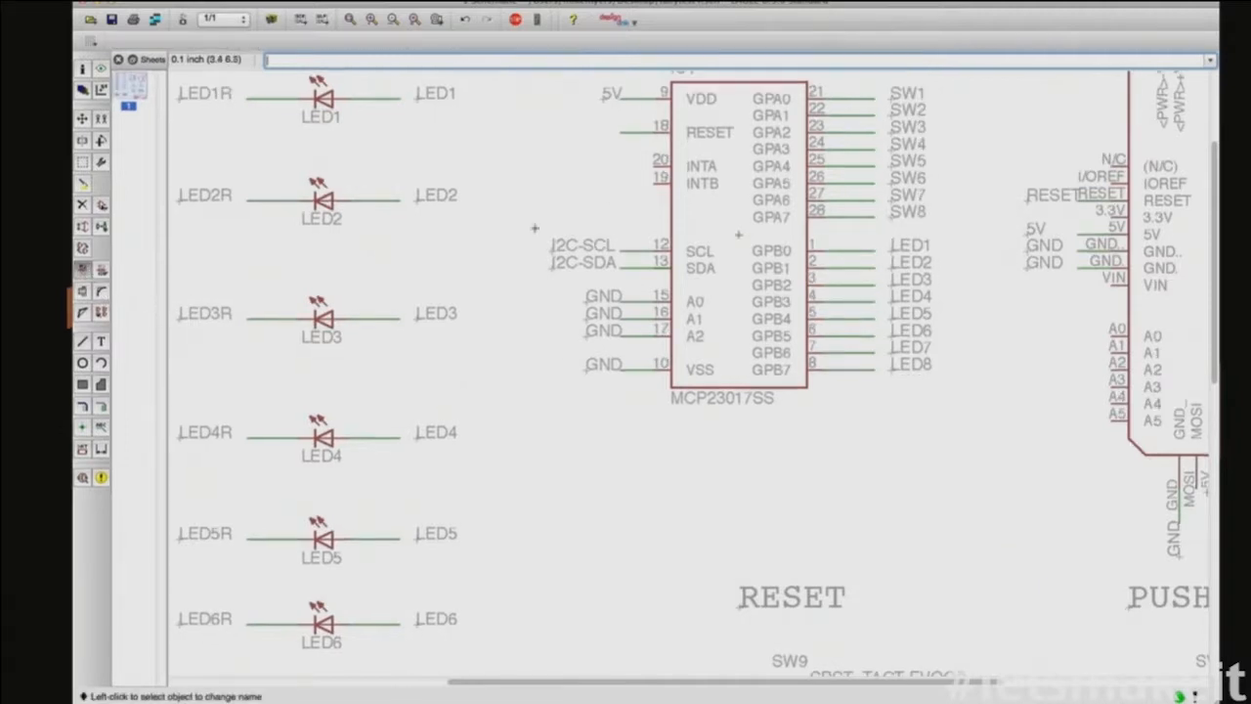
{"action": "left_click", "coordinate": [631, 133]}
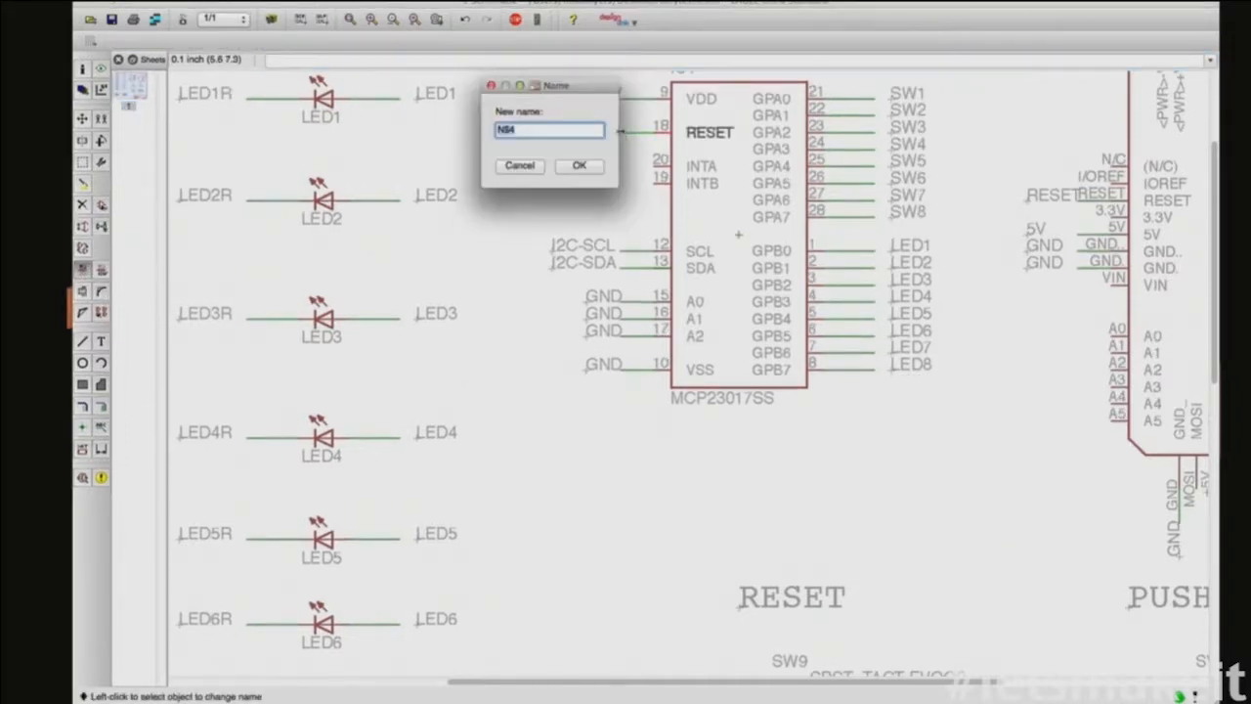
{"action": "type", "text": "S"}
{"action": "left_click", "coordinate": [586, 165]}
{"action": "left_click", "coordinate": [645, 185]}
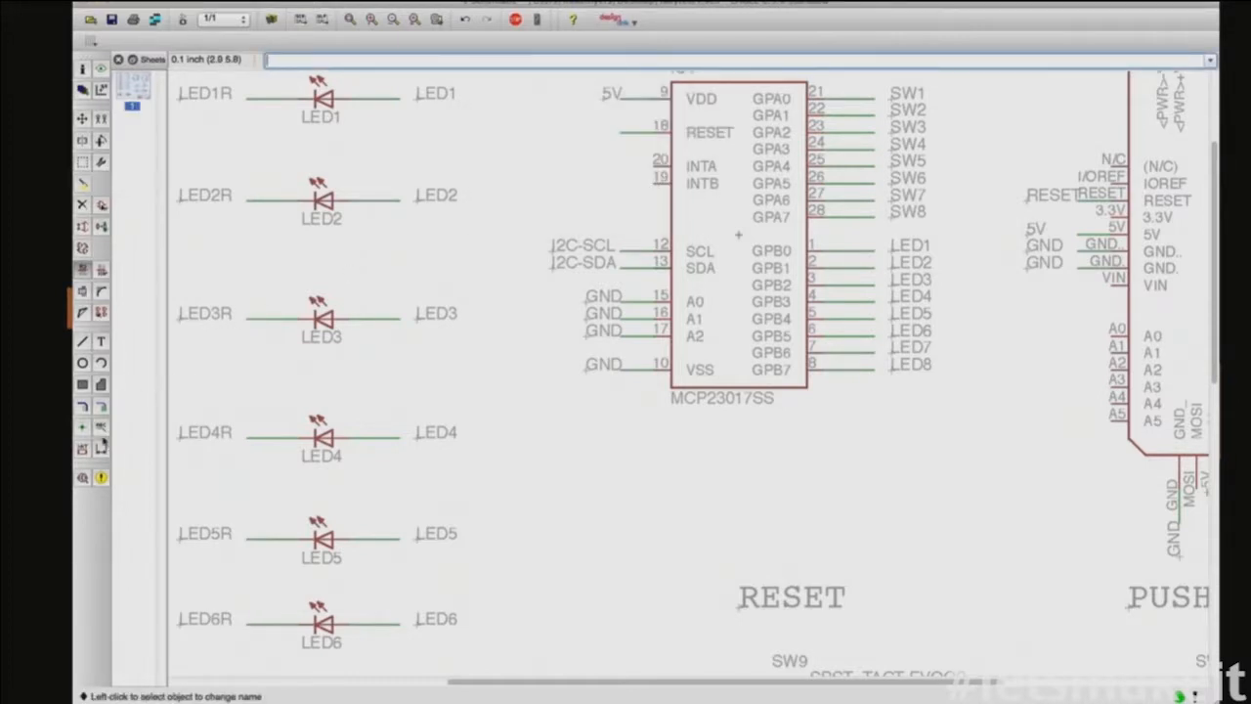
{"action": "left_click", "coordinate": [101, 426]}
{"action": "left_click", "coordinate": [623, 134]}
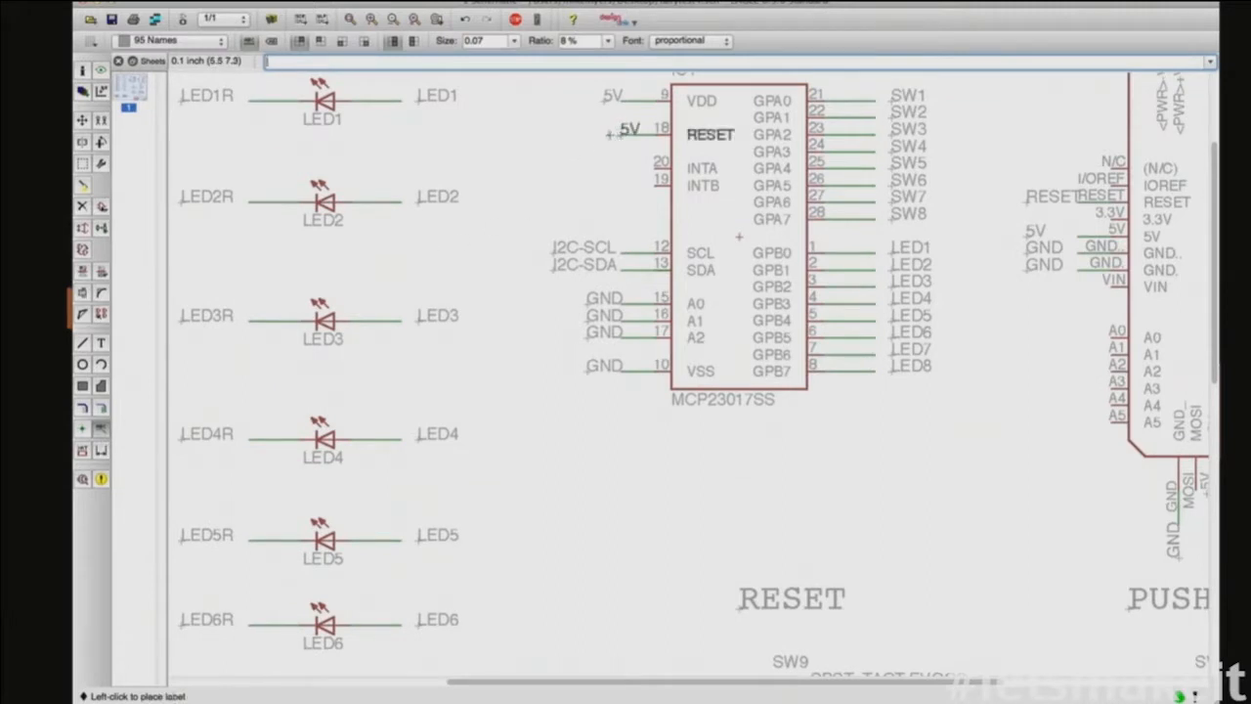
{"action": "left_click", "coordinate": [599, 134]}
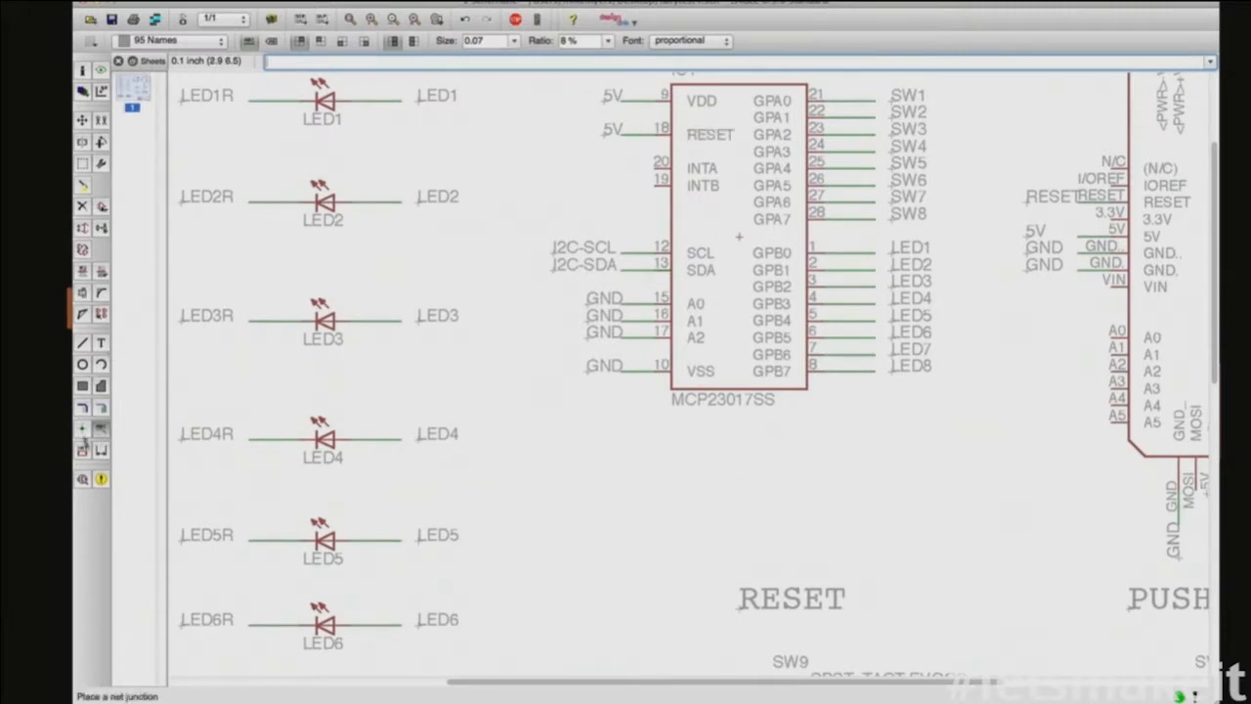
Step: Run the electrical rule check again and locate the I2C-SDA net overlap warning at IC1's SDA pin
{"action": "left_click", "coordinate": [83, 479]}
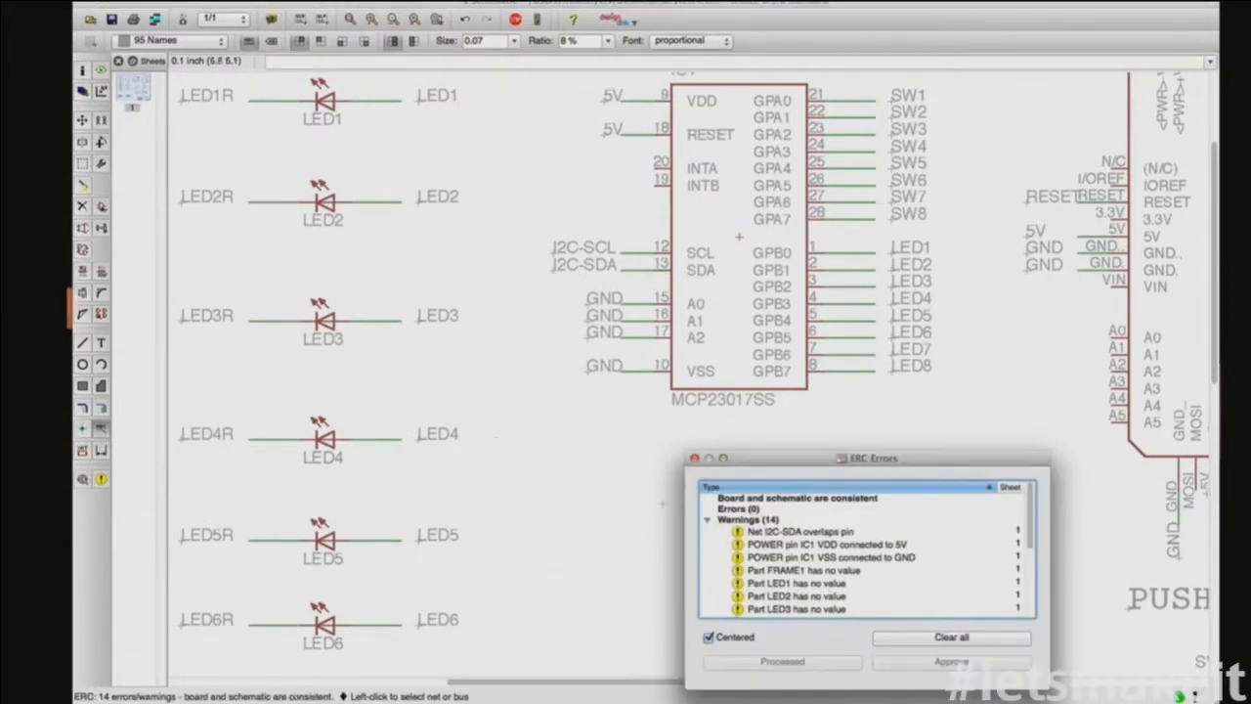
{"action": "left_click_drag", "start_coordinate": [826, 466], "coordinate": [836, 387]}
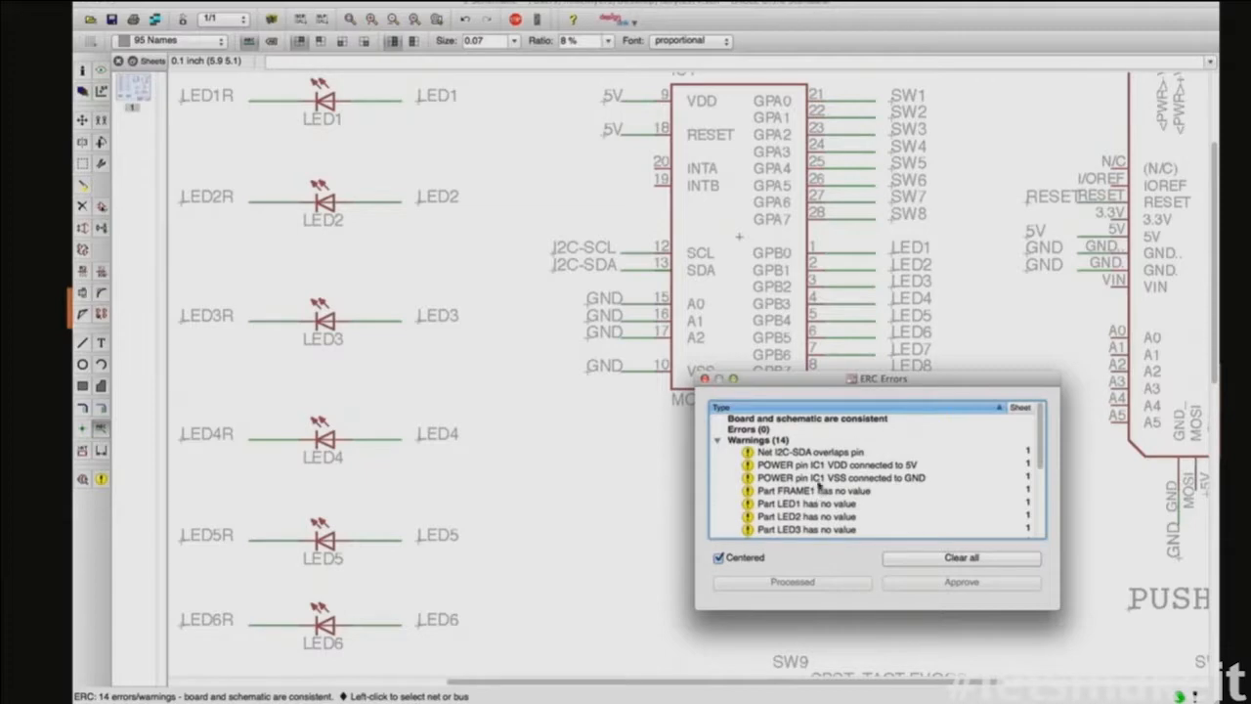
{"action": "left_click", "coordinate": [800, 454]}
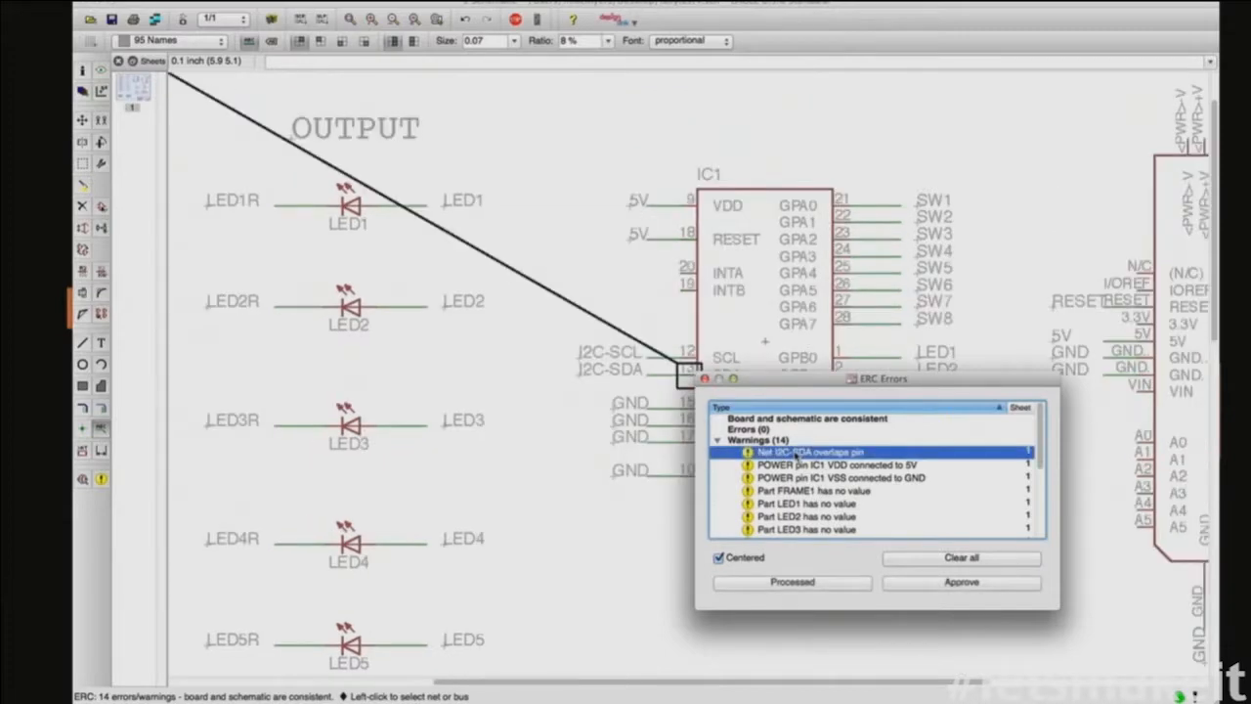
{"action": "left_click_drag", "start_coordinate": [802, 384], "coordinate": [805, 460]}
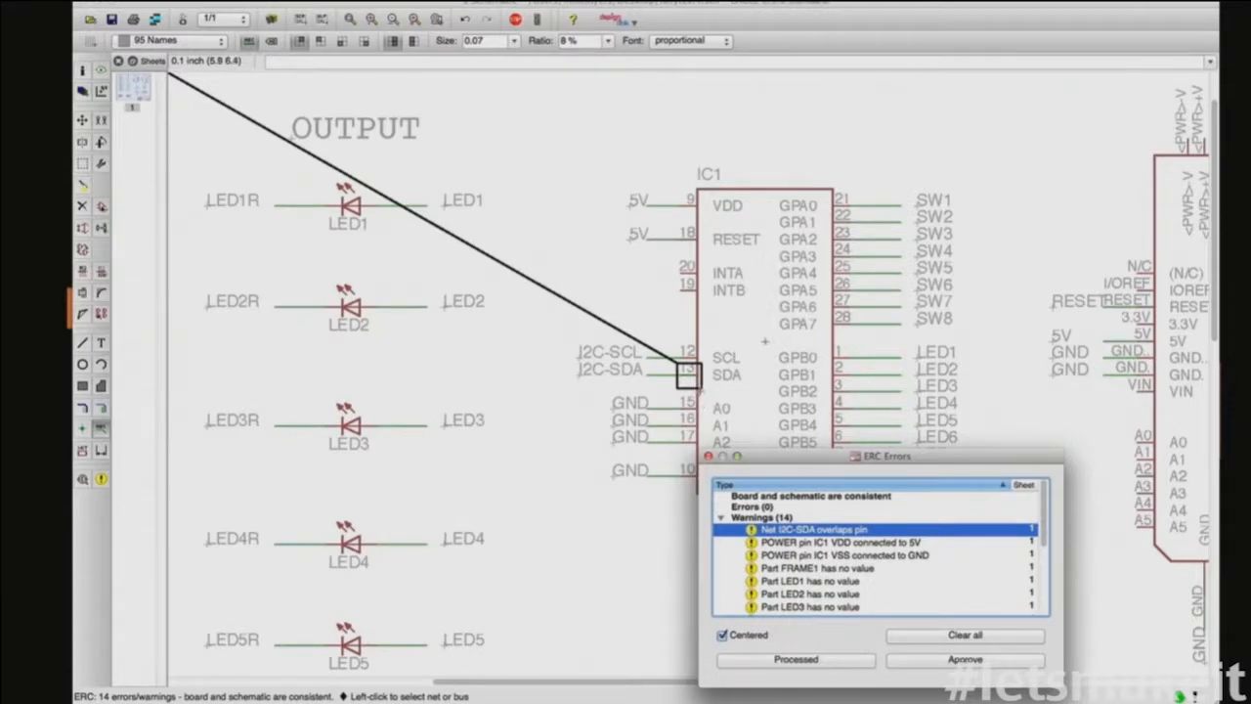
{"action": "scroll", "coordinate": [696, 388], "scroll_direction": "up", "scroll_amount": 5}
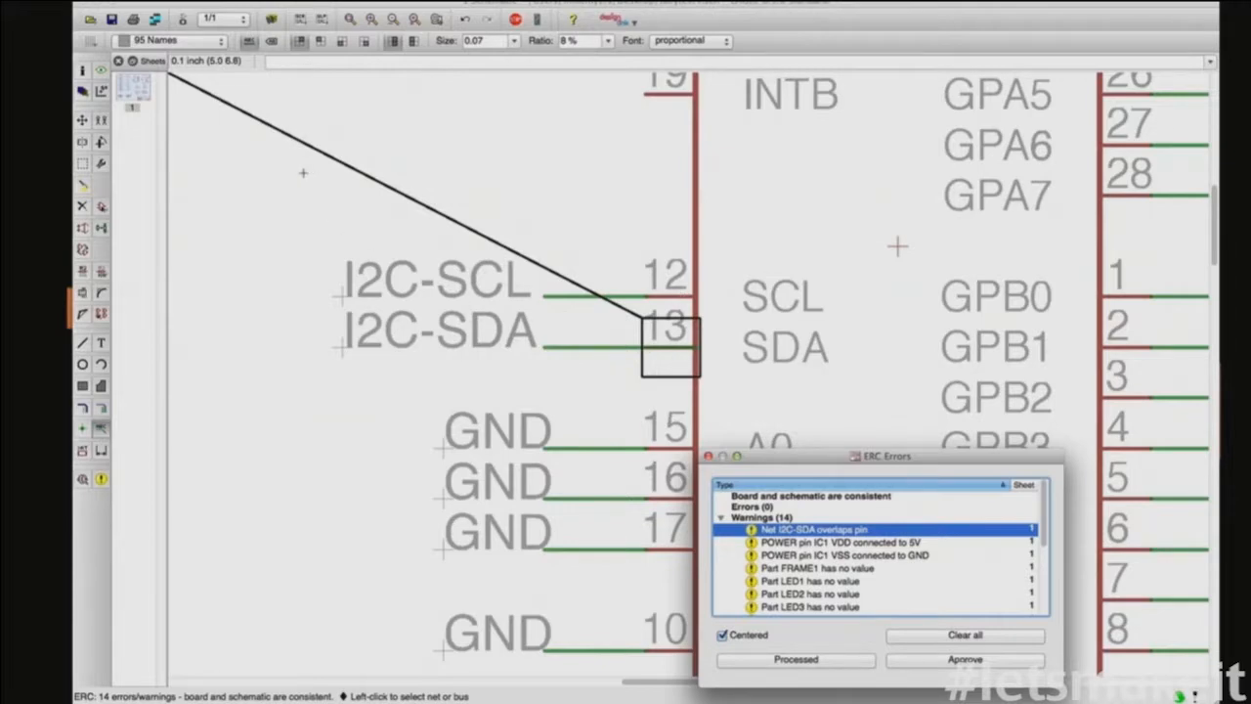
Step: Delete the overlapping I2C-SDA wire on IC1's SDA pin and redraw it about 0.2 inch long outward from the pin's end
{"action": "left_click", "coordinate": [83, 206]}
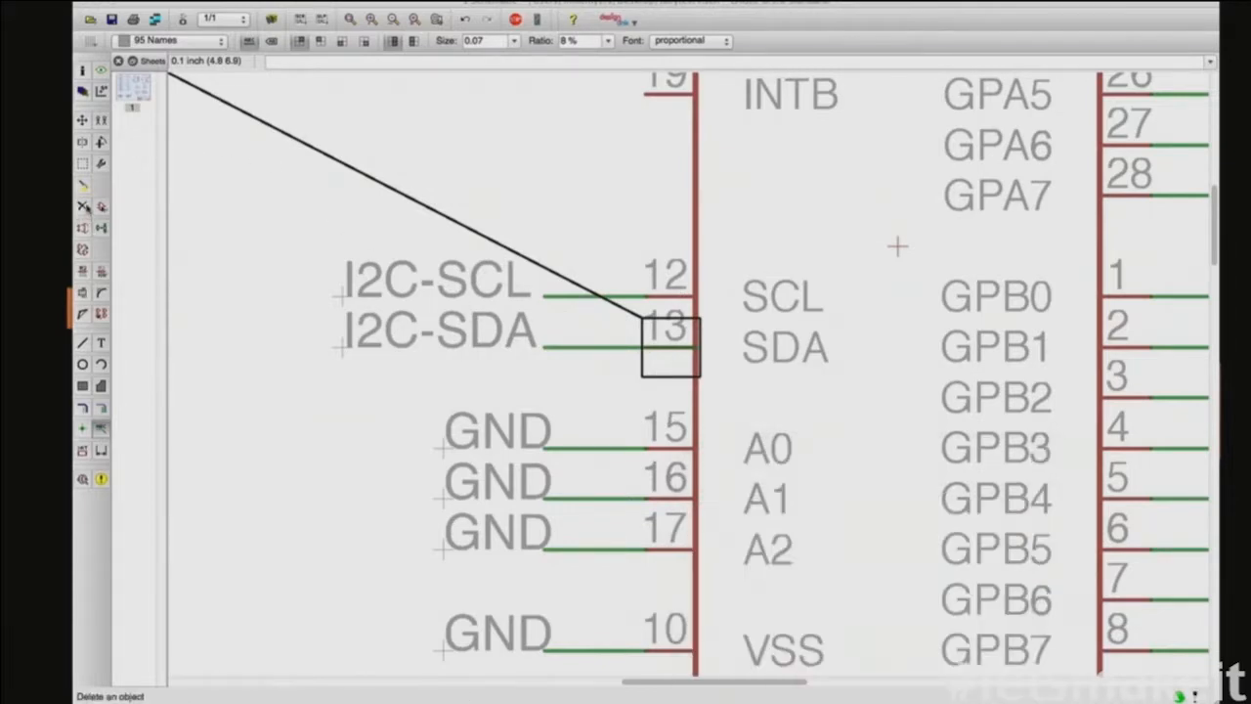
{"action": "left_click", "coordinate": [577, 346]}
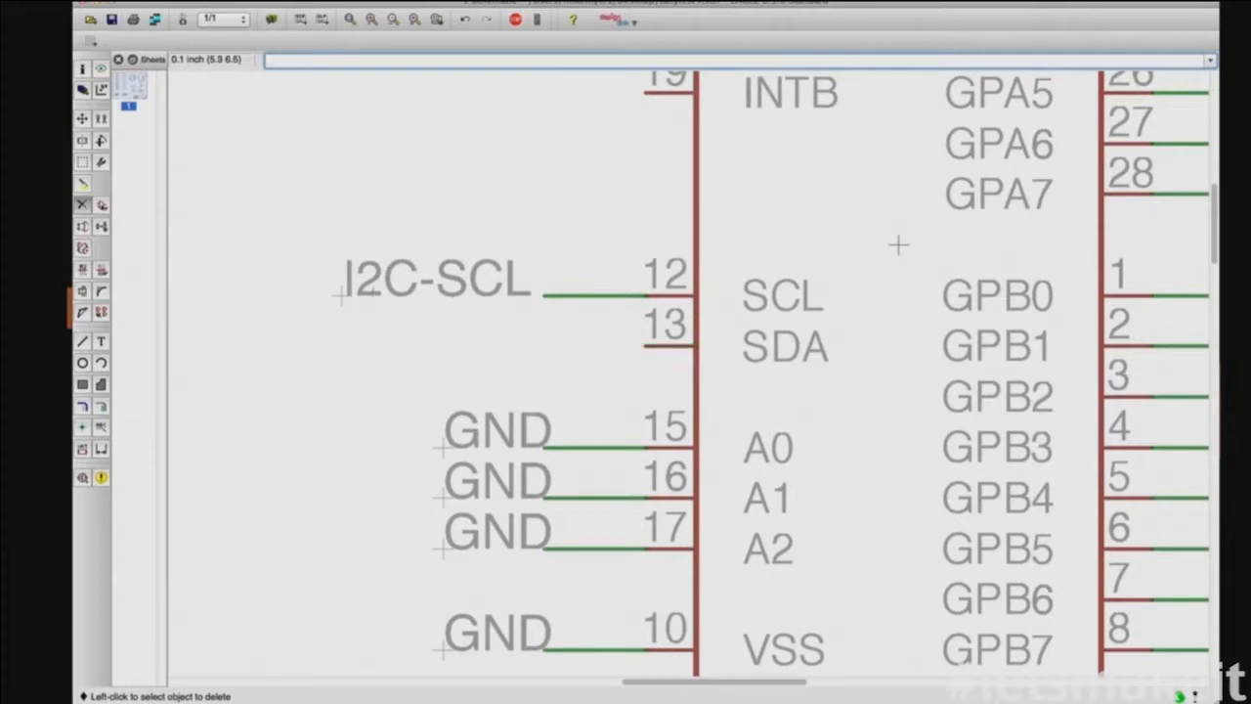
{"action": "left_click", "coordinate": [83, 341]}
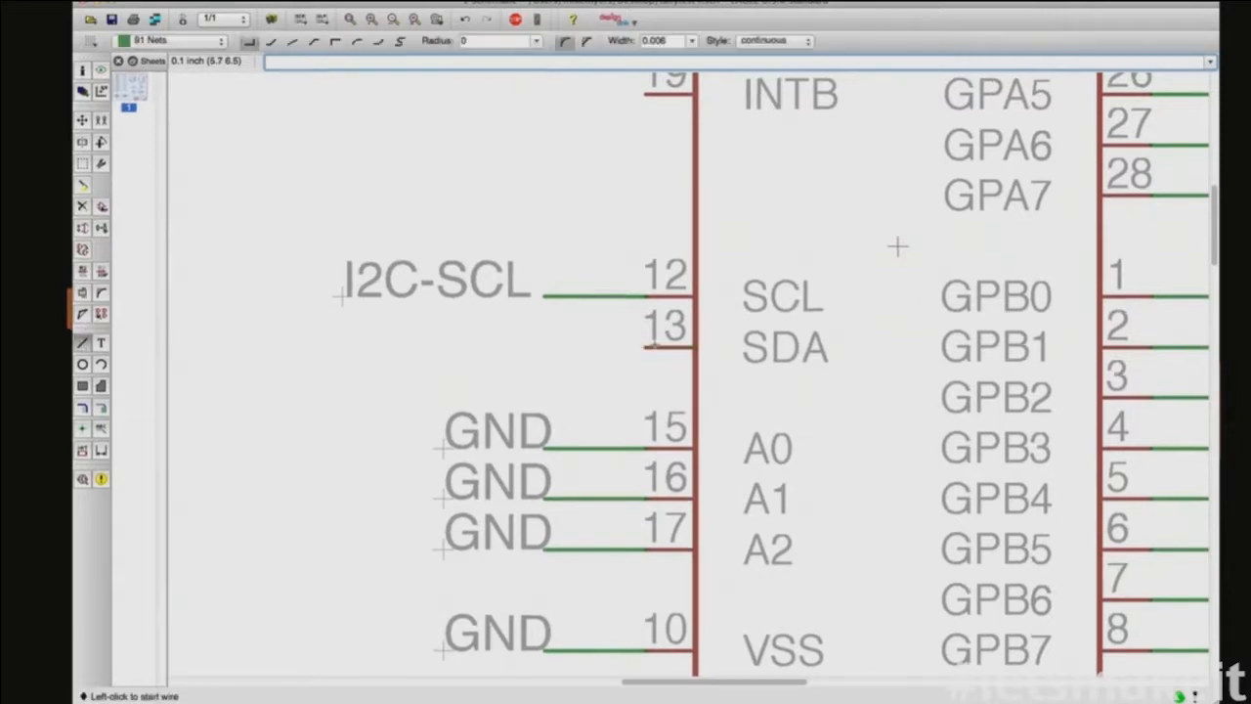
{"action": "left_click", "coordinate": [644, 346]}
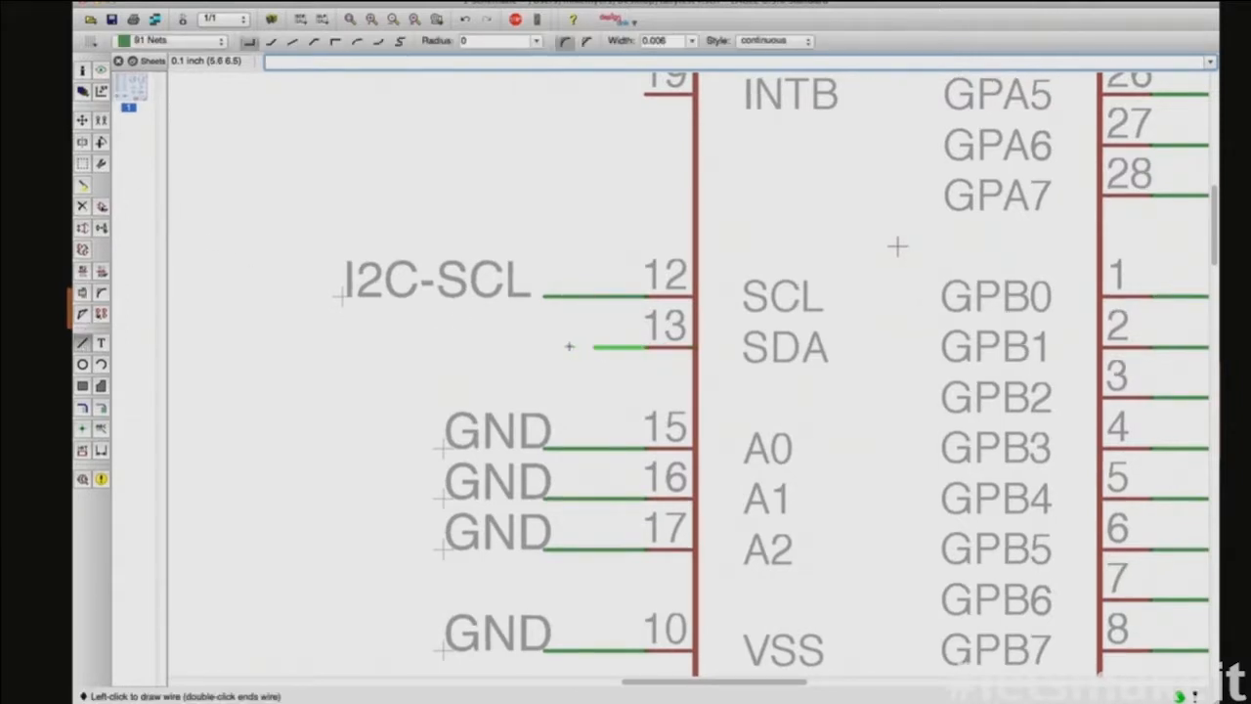
{"action": "double_click", "coordinate": [544, 346]}
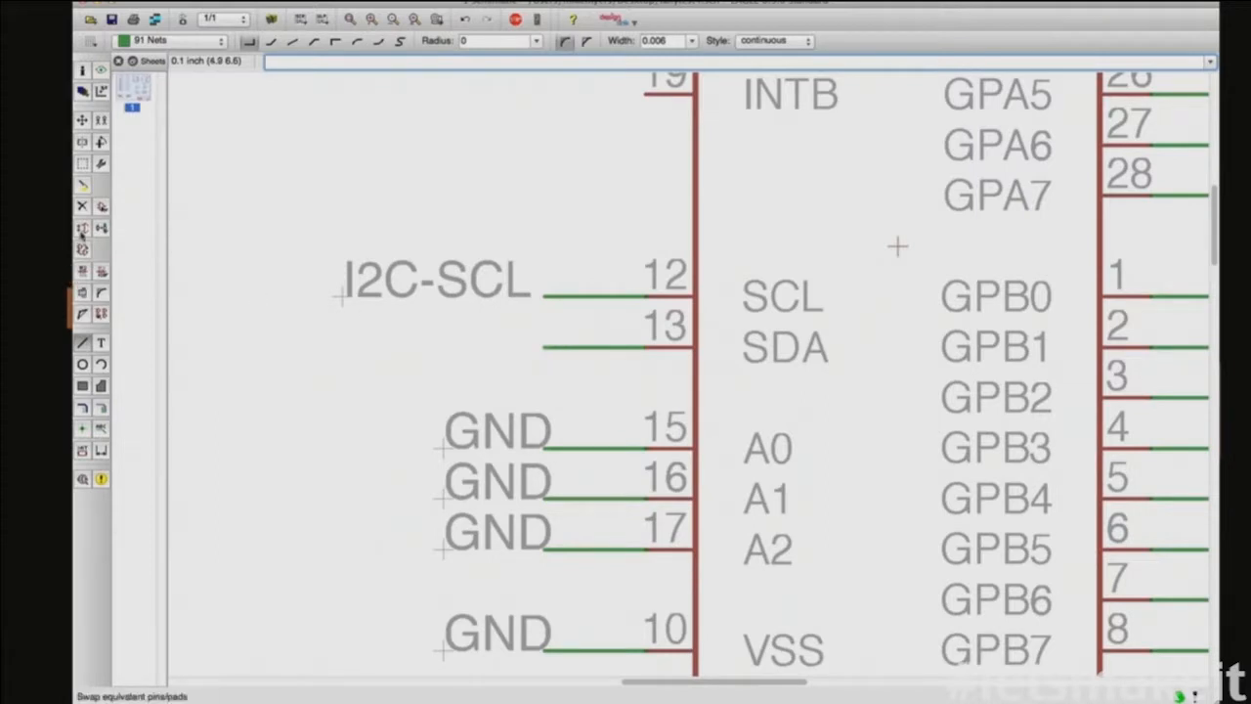
Step: Rename the new net on IC1's SDA pin to I2C-SDA and place its label below the I2C-SCL label, size 0.07
{"action": "left_click", "coordinate": [82, 270]}
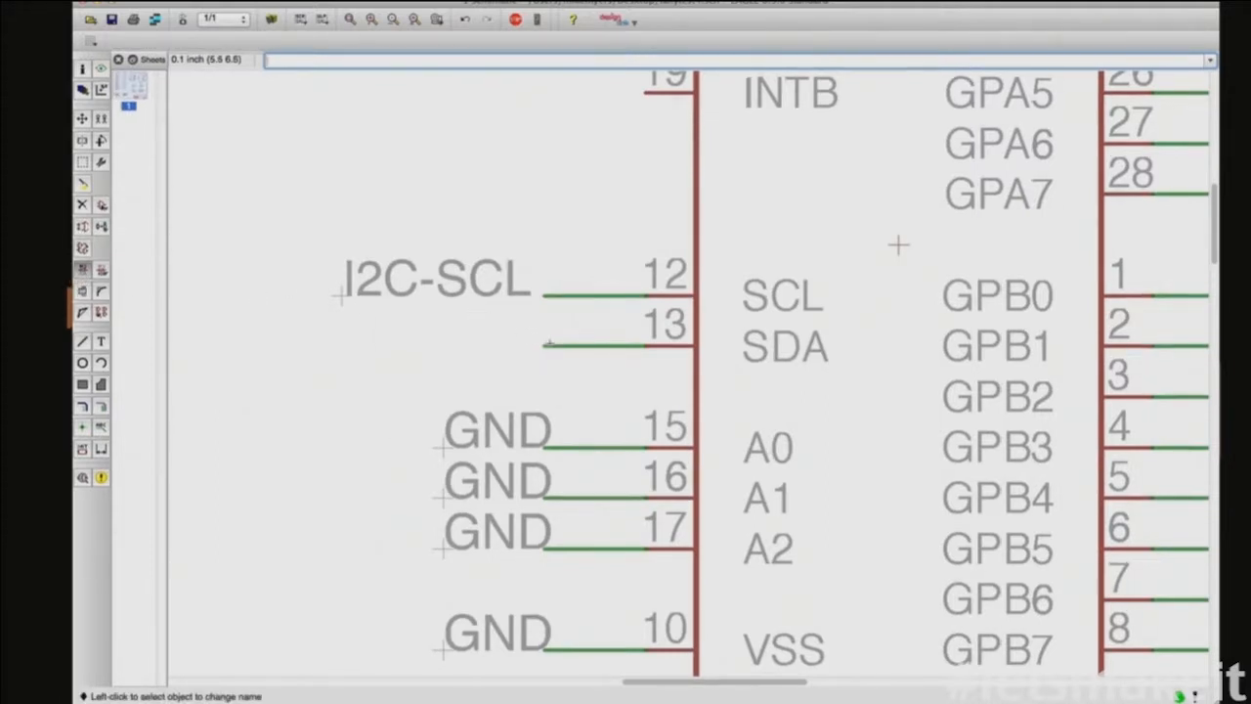
{"action": "left_click", "coordinate": [547, 345]}
{"action": "type", "text": "S2C-SDA"}
{"action": "key", "text": "Return"}
{"action": "key", "text": "Return"}
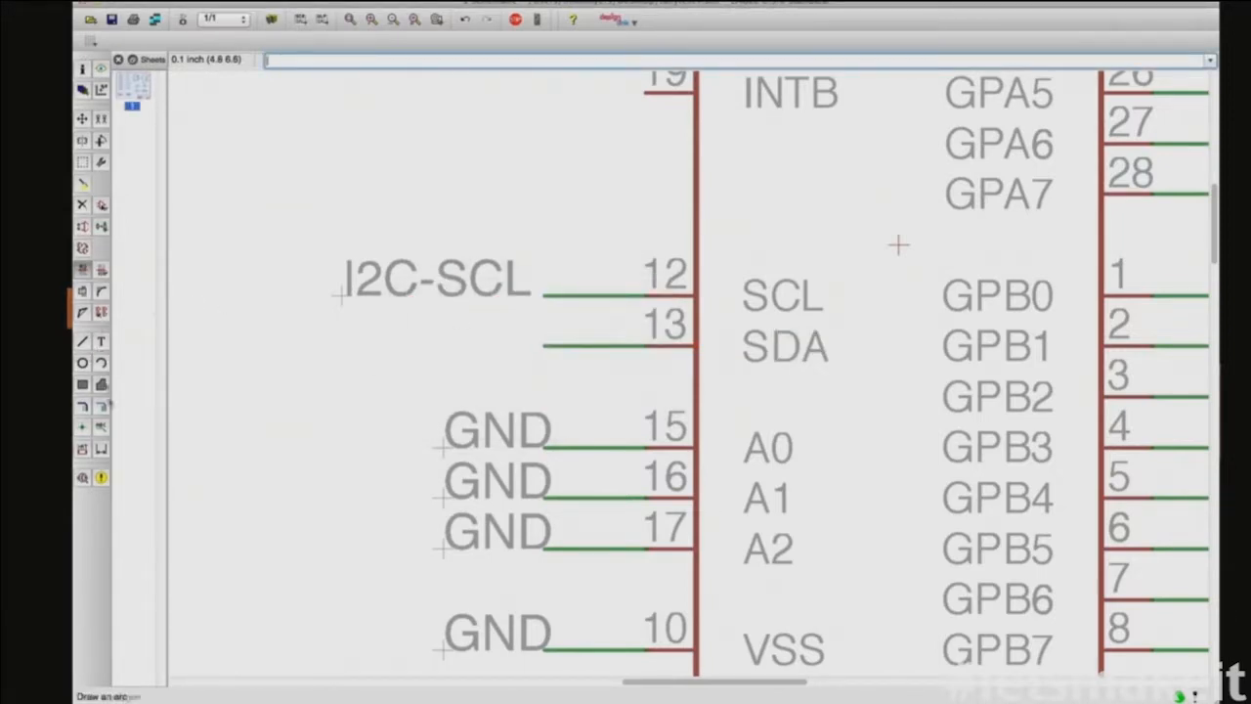
{"action": "left_click", "coordinate": [101, 426]}
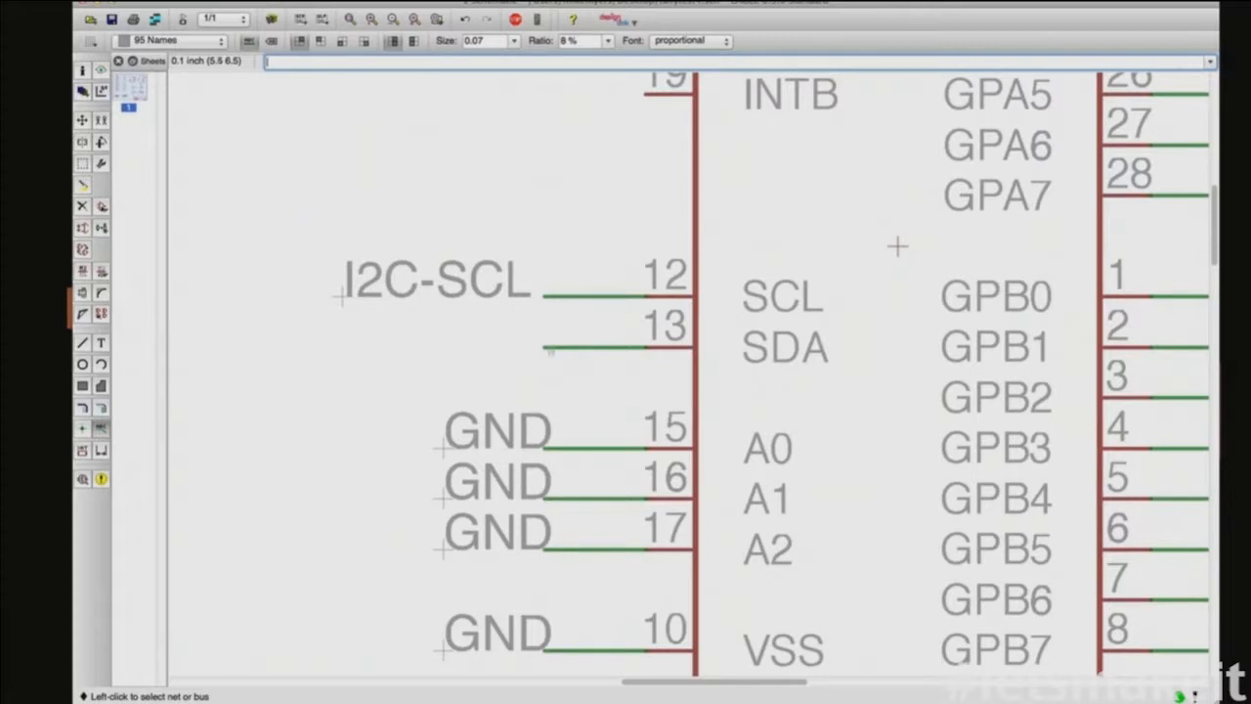
{"action": "left_click", "coordinate": [550, 349]}
{"action": "left_click", "coordinate": [342, 346]}
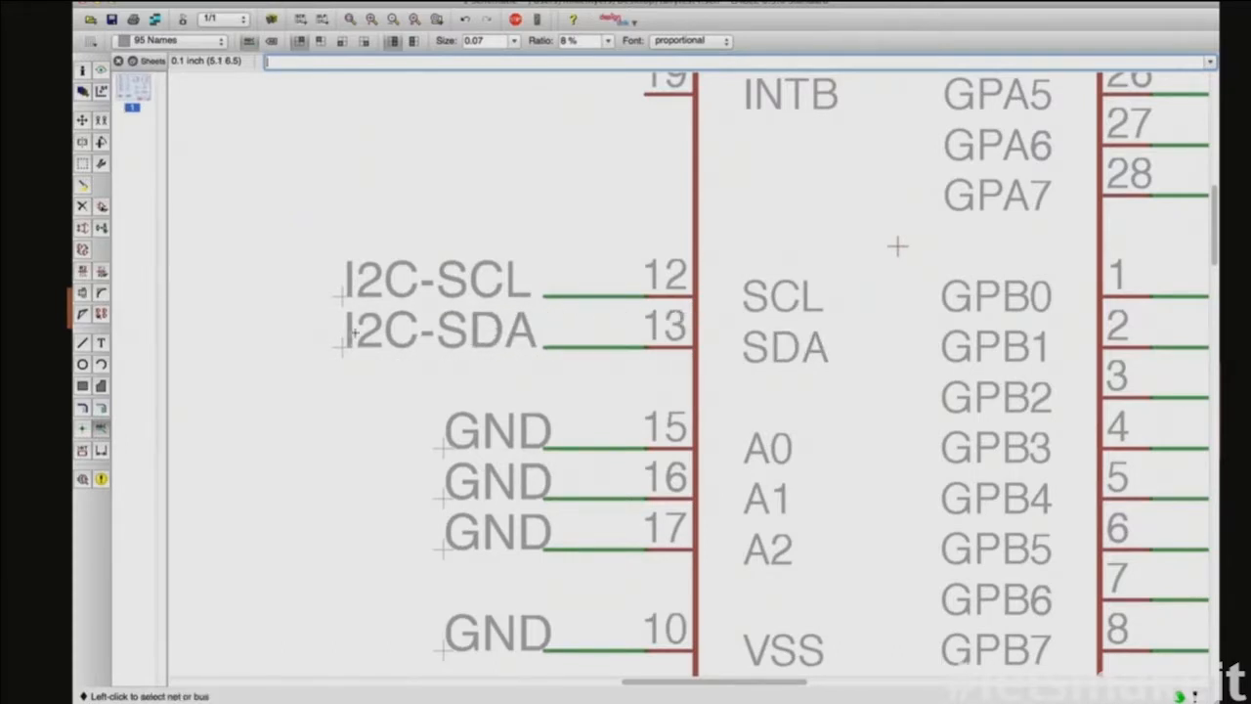
Step: Rerun the electrical rule check and approve the warnings for IC1's VDD and VSS power pins and FRAME1's missing value
{"action": "left_click", "coordinate": [82, 478]}
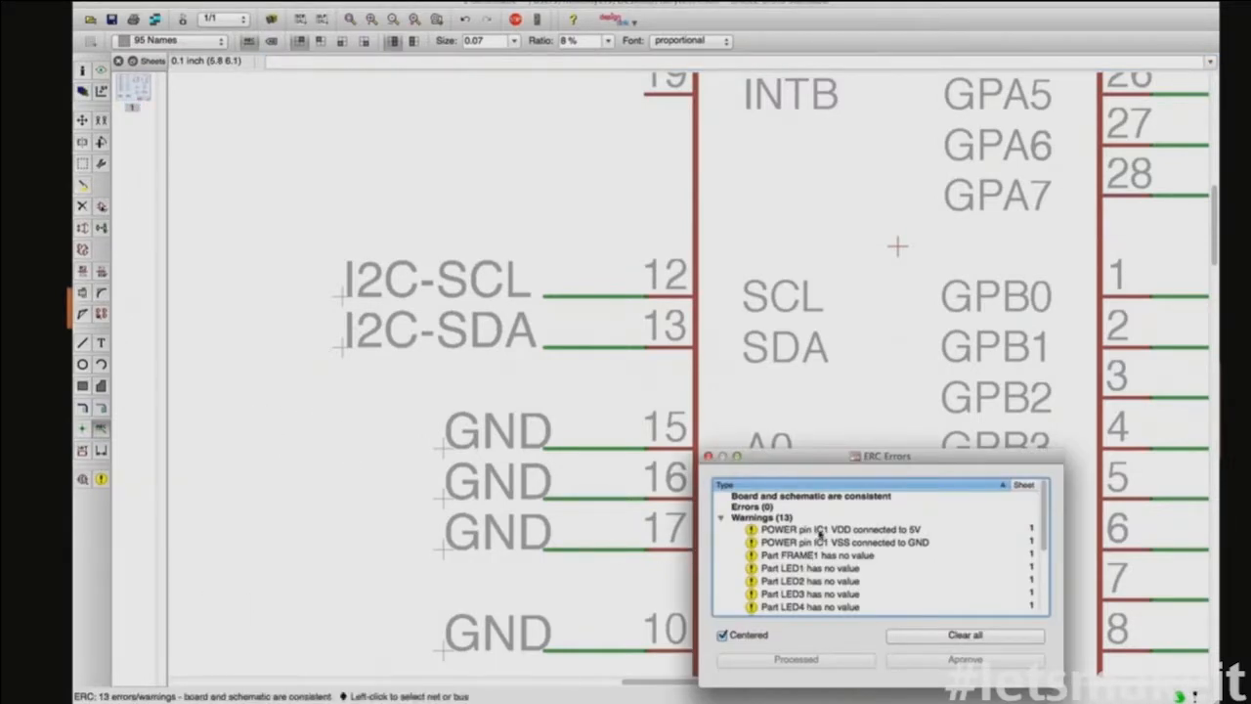
{"action": "left_click", "coordinate": [819, 530]}
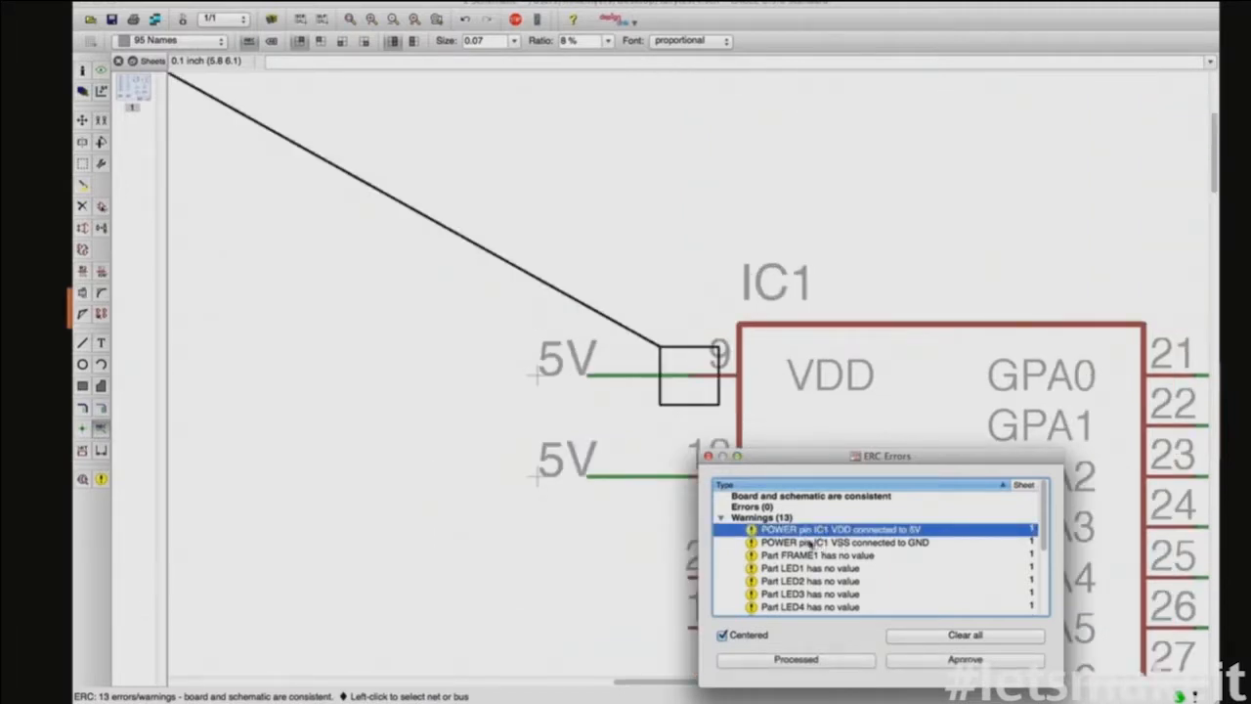
{"action": "left_click", "coordinate": [917, 662]}
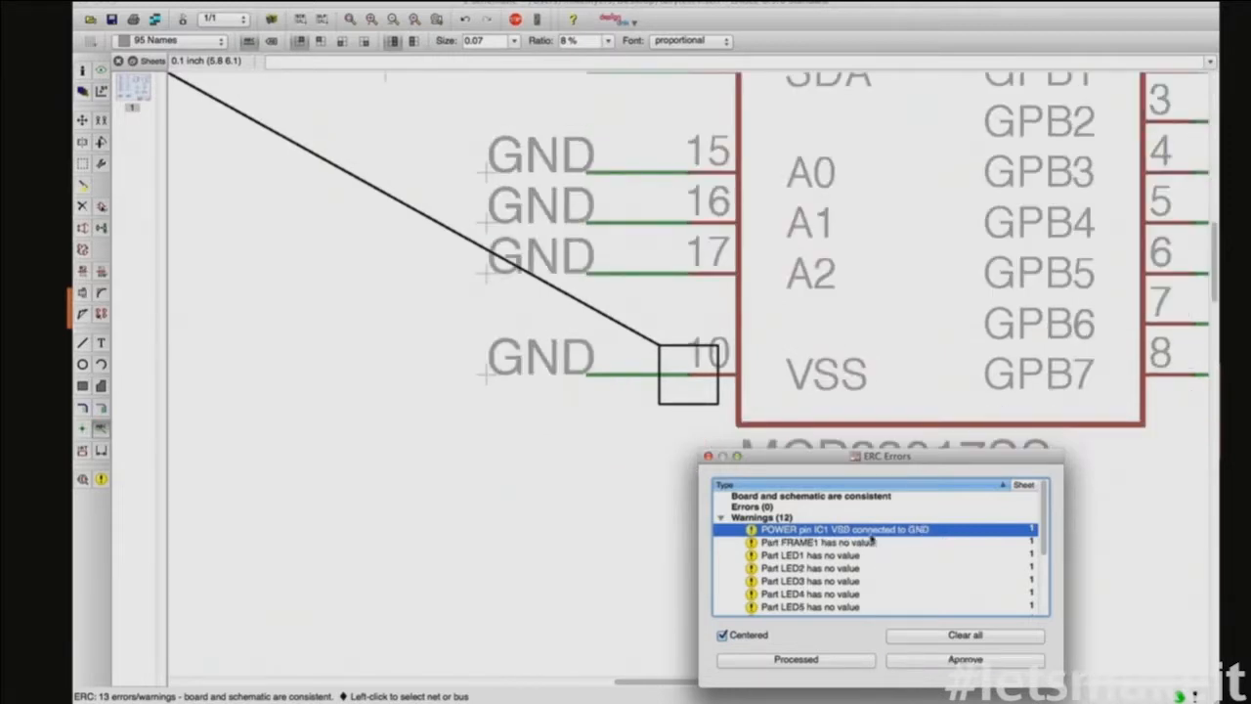
{"action": "left_click", "coordinate": [939, 662]}
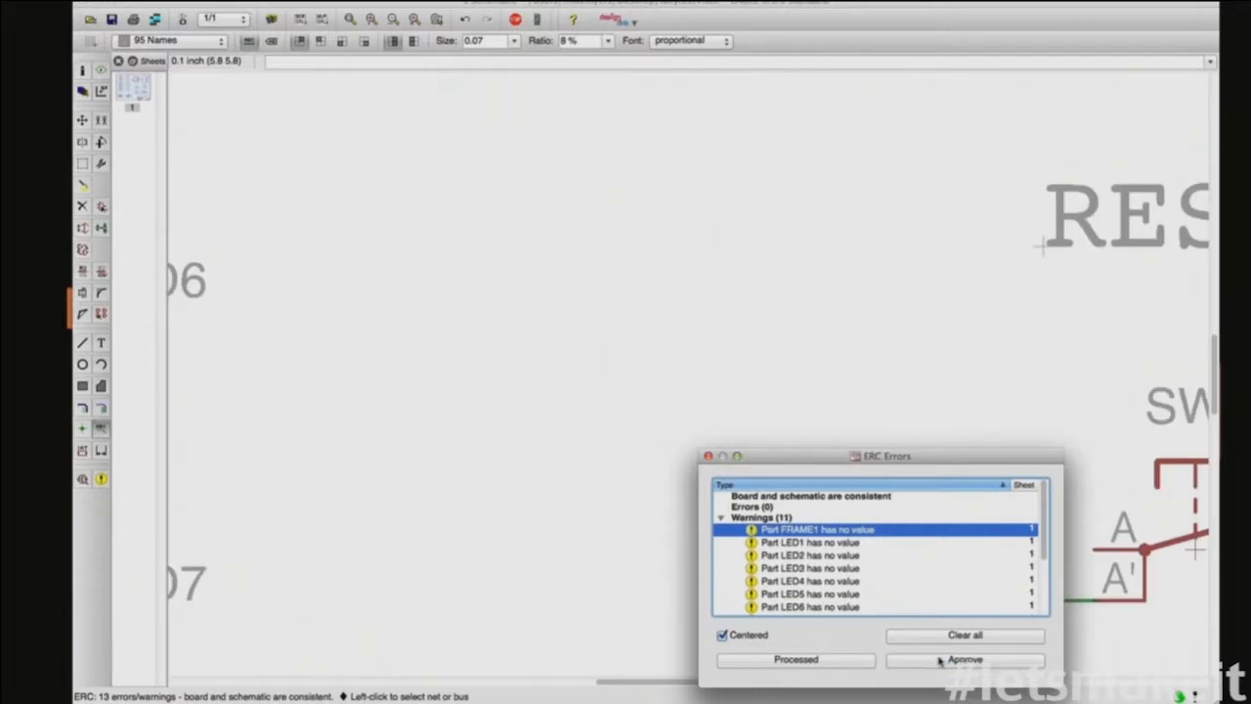
{"action": "left_click", "coordinate": [939, 662]}
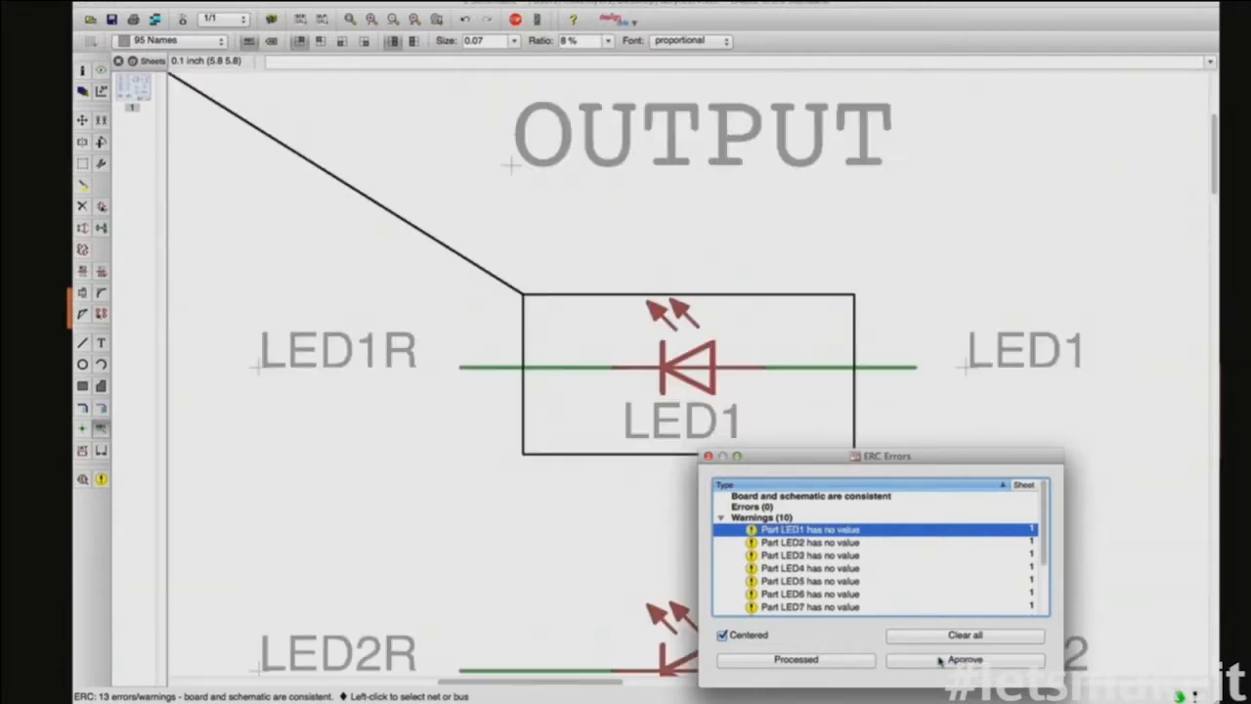
Step: Approve the missing-value warnings for LED1 to LED8, R6 and R7, and close the ERC error list
{"action": "left_click", "coordinate": [939, 661]}
{"action": "left_click", "coordinate": [940, 662]}
{"action": "left_click", "coordinate": [939, 661]}
{"action": "left_click", "coordinate": [939, 662]}
{"action": "left_click", "coordinate": [939, 661]}
{"action": "left_click", "coordinate": [939, 661]}
{"action": "left_click", "coordinate": [940, 660]}
{"action": "left_click", "coordinate": [940, 660]}
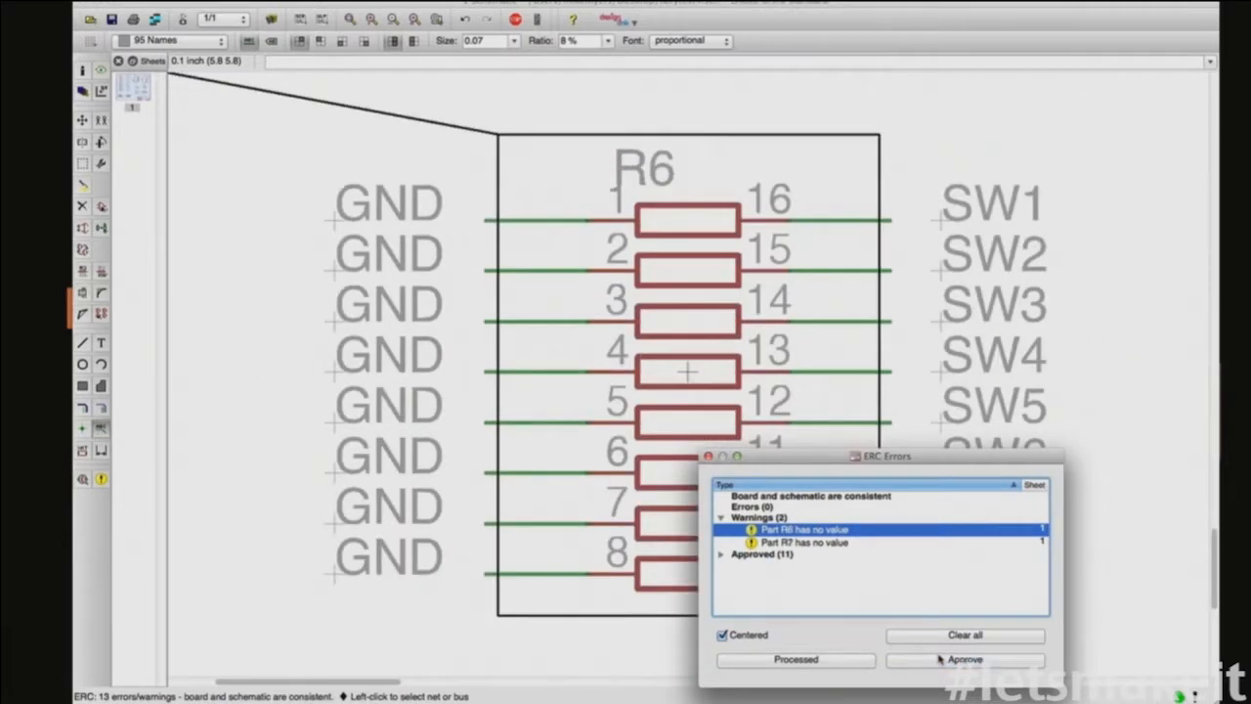
{"action": "left_click", "coordinate": [939, 661]}
{"action": "left_click", "coordinate": [940, 661]}
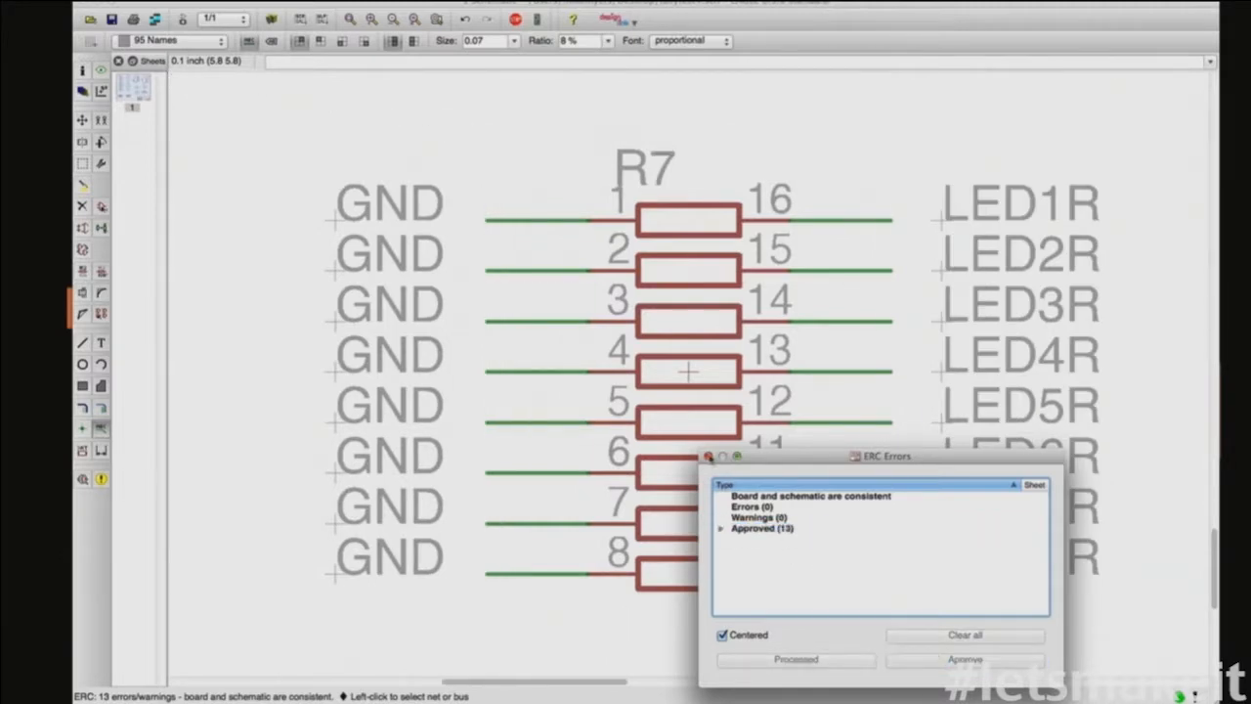
{"action": "left_click", "coordinate": [709, 457]}
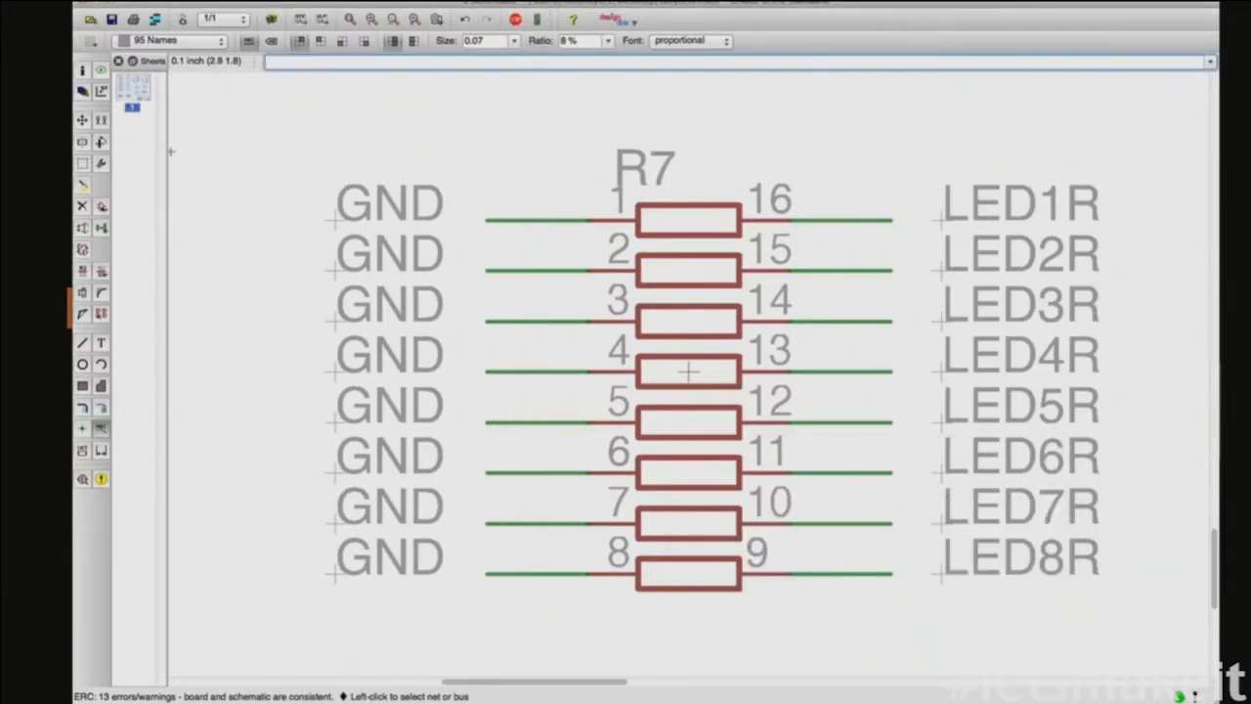
Step: Fit the whole schematic in view, switch to the tallytest4 board layout and save the project
{"action": "scroll", "coordinate": [239, 132], "scroll_direction": "down", "scroll_amount": 5}
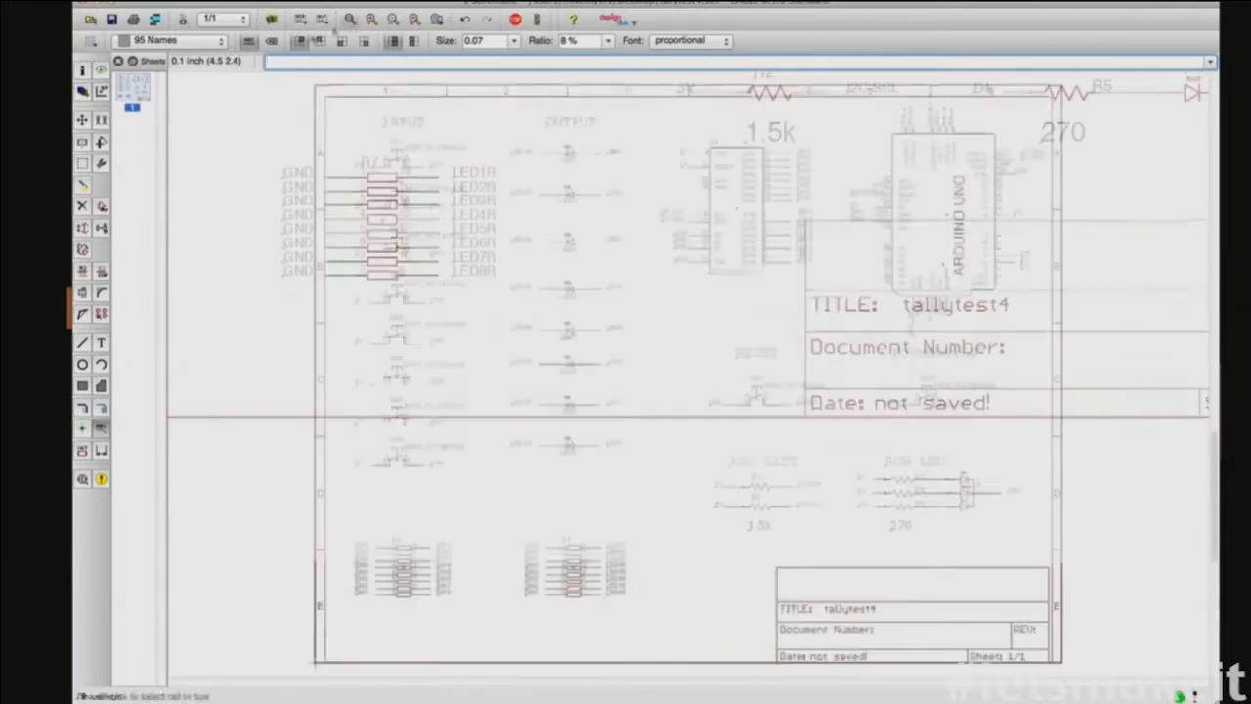
{"action": "left_click", "coordinate": [349, 19]}
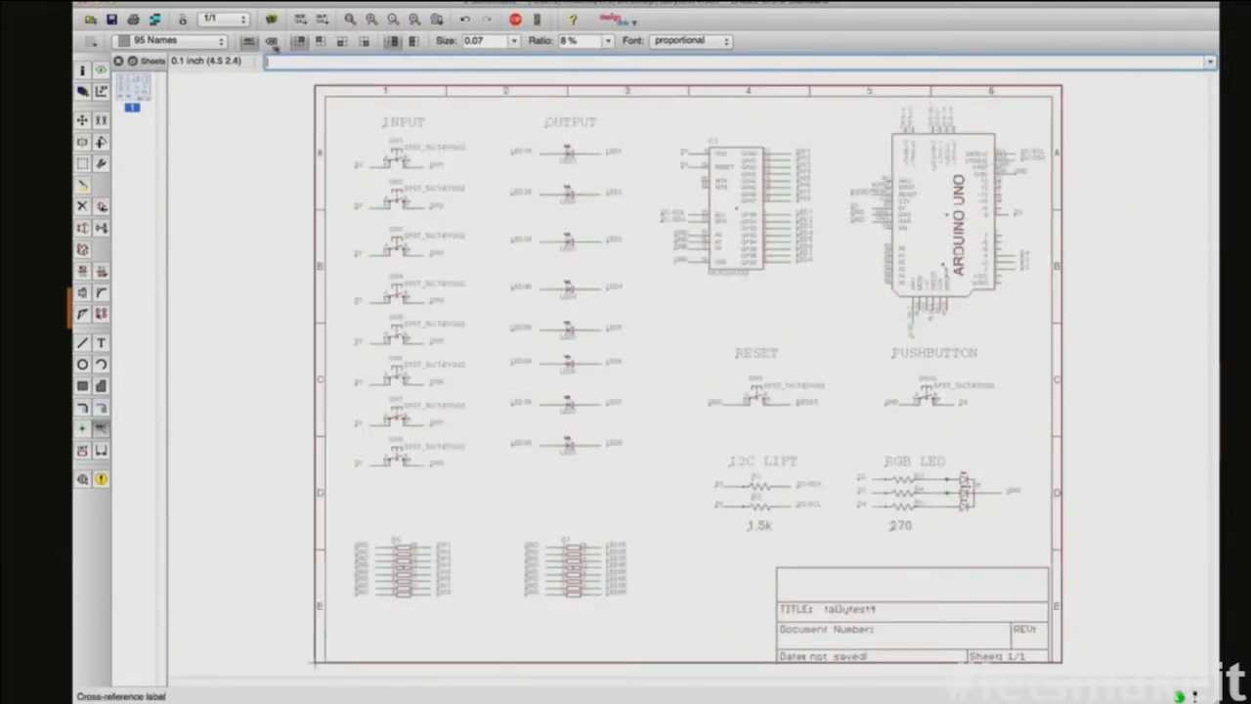
{"action": "left_click", "coordinate": [182, 20]}
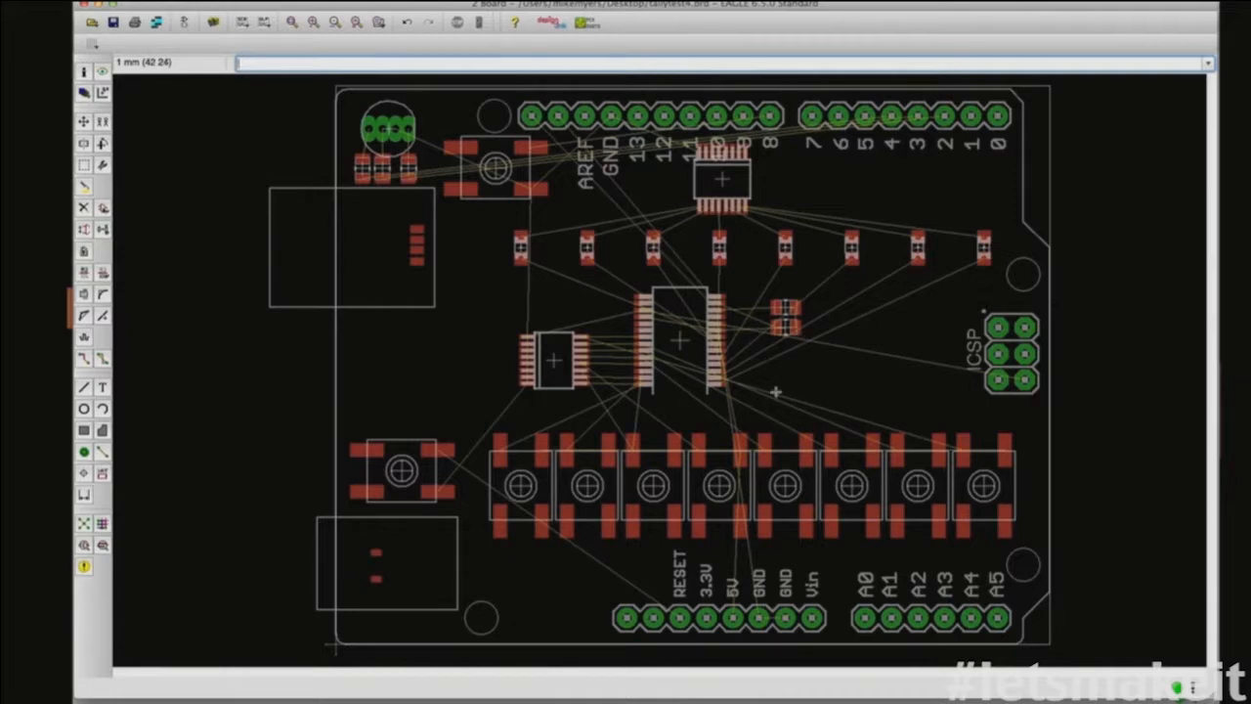
{"action": "key", "text": "super+s"}
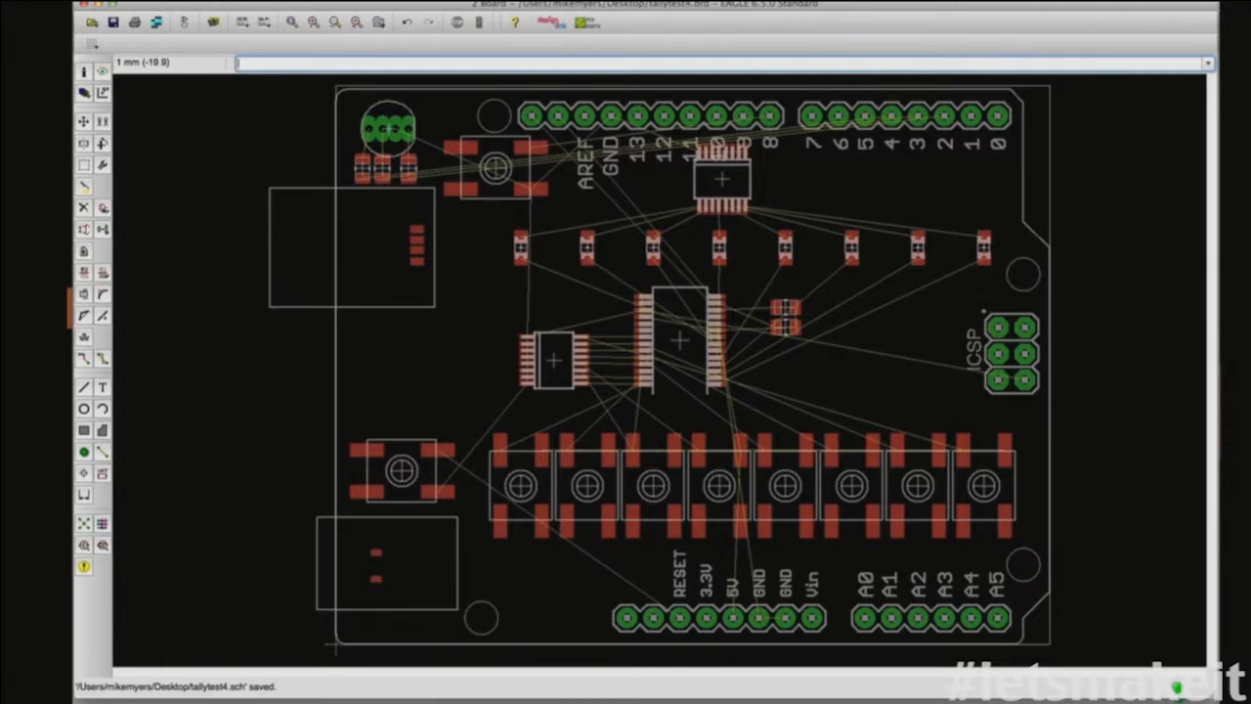
Step: Review the autorouter's Optimize1 and Optimize2 settings and autoroute the whole board with a 1.27 mm routing grid
{"action": "left_click", "coordinate": [102, 524]}
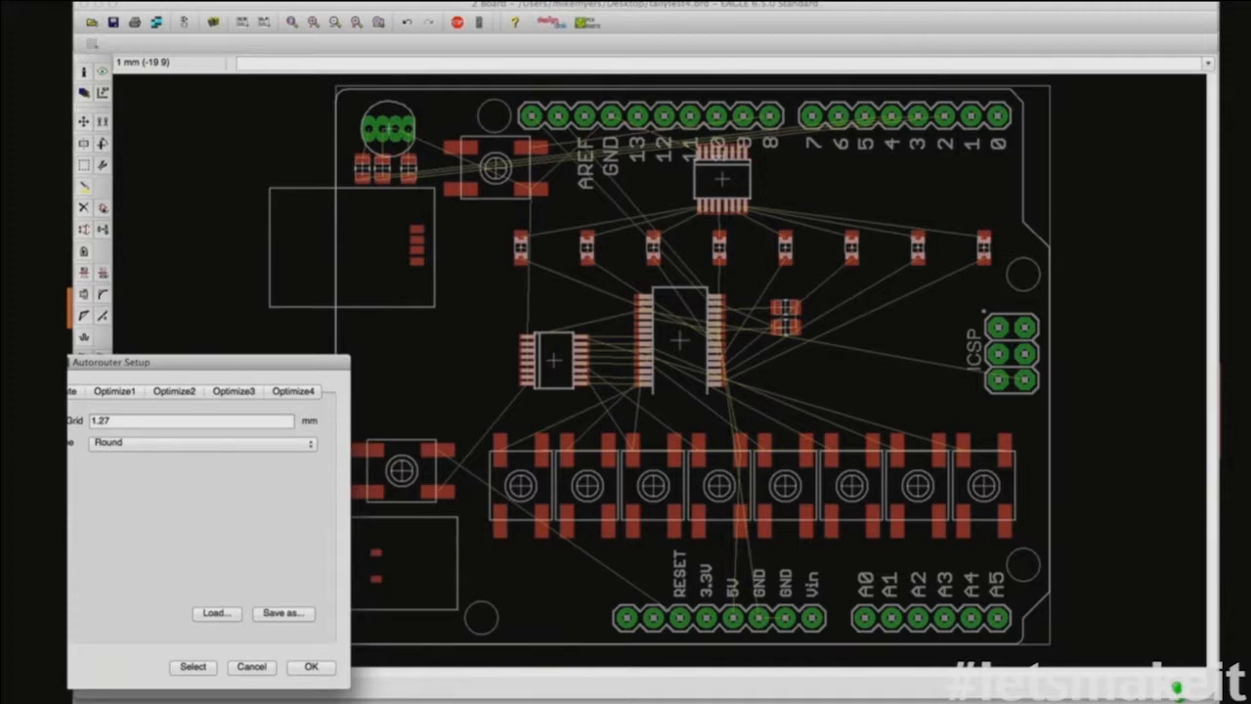
{"action": "left_click", "coordinate": [108, 394]}
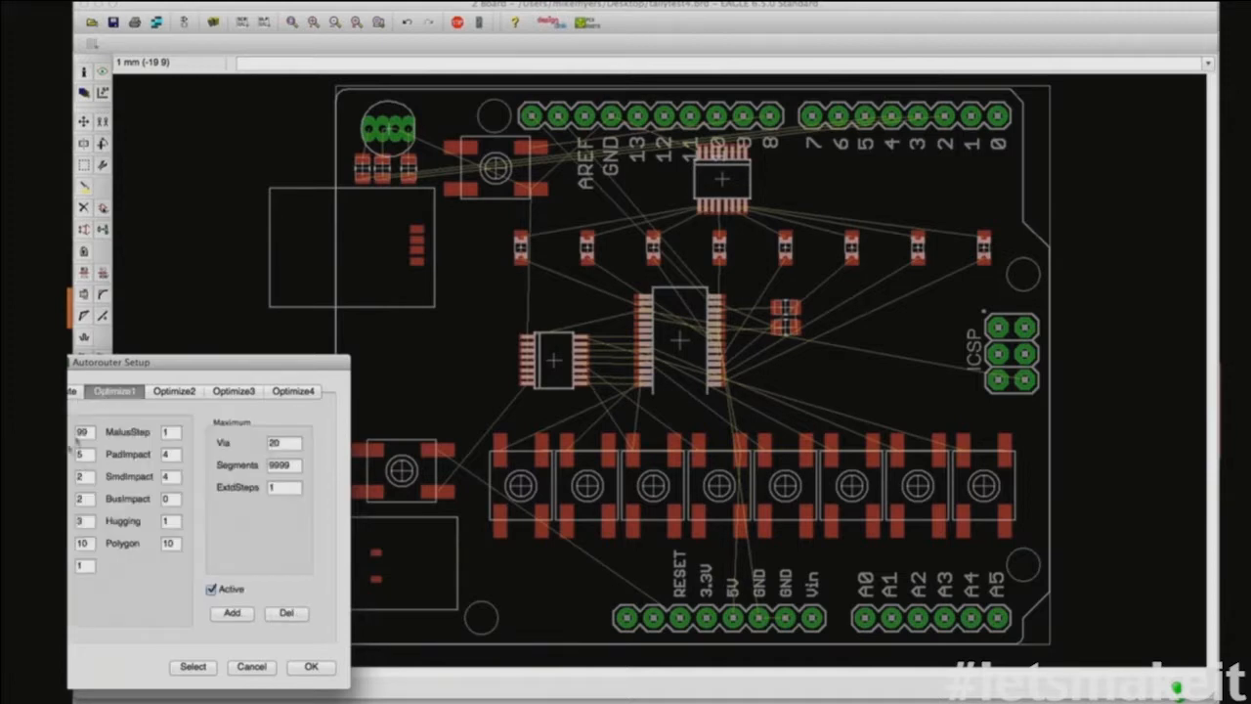
{"action": "left_click", "coordinate": [192, 395]}
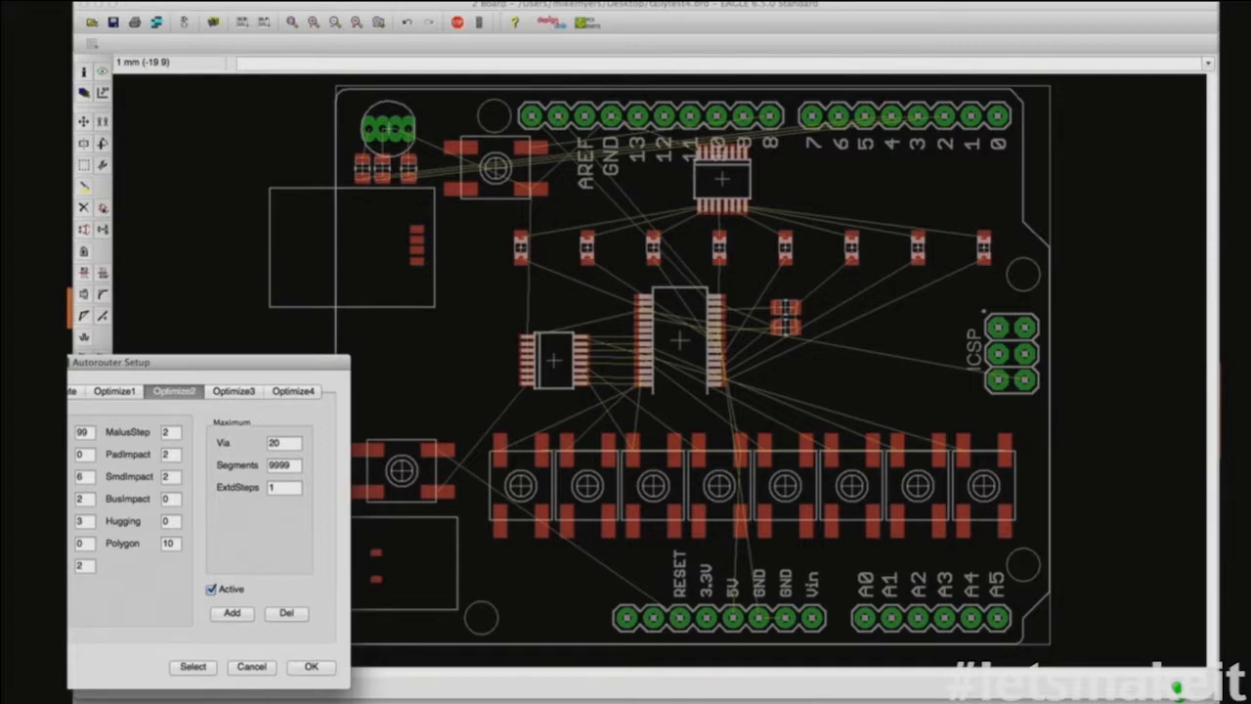
{"action": "left_click", "coordinate": [311, 667]}
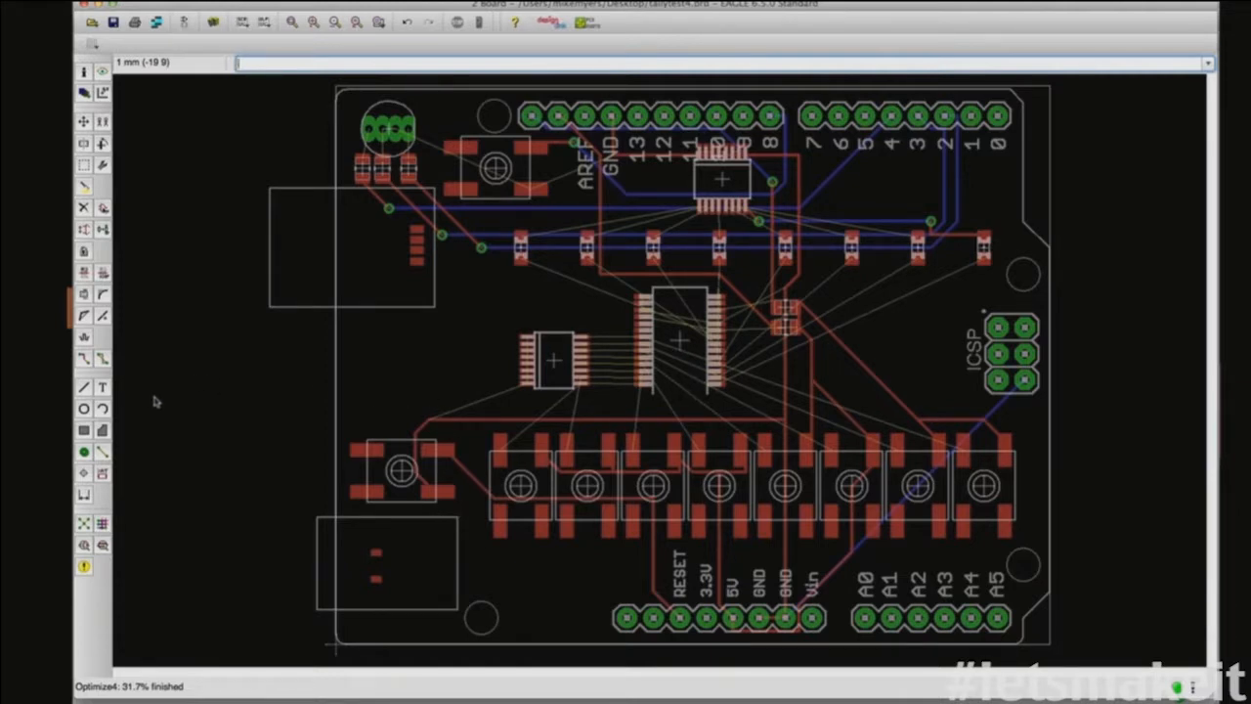
Step: Rip up two of the routed signals, then group the whole board and rip up all its remaining traces
{"action": "left_click", "coordinate": [102, 360]}
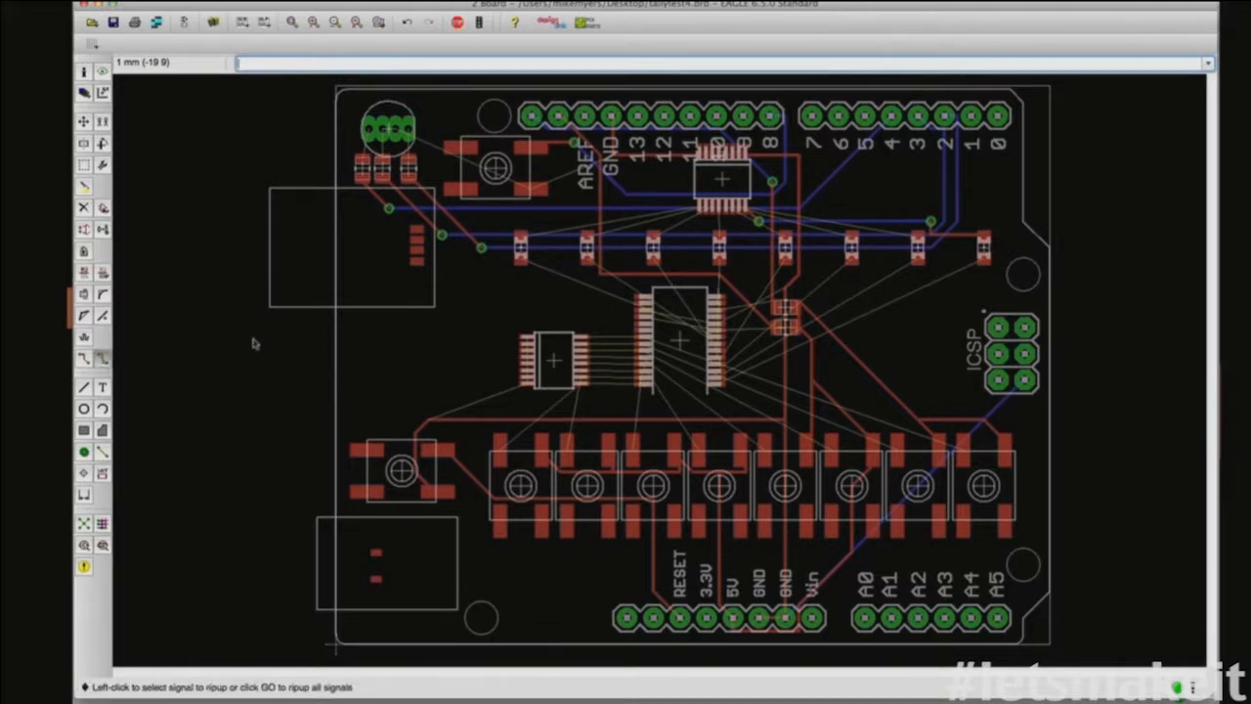
{"action": "left_click", "coordinate": [491, 236]}
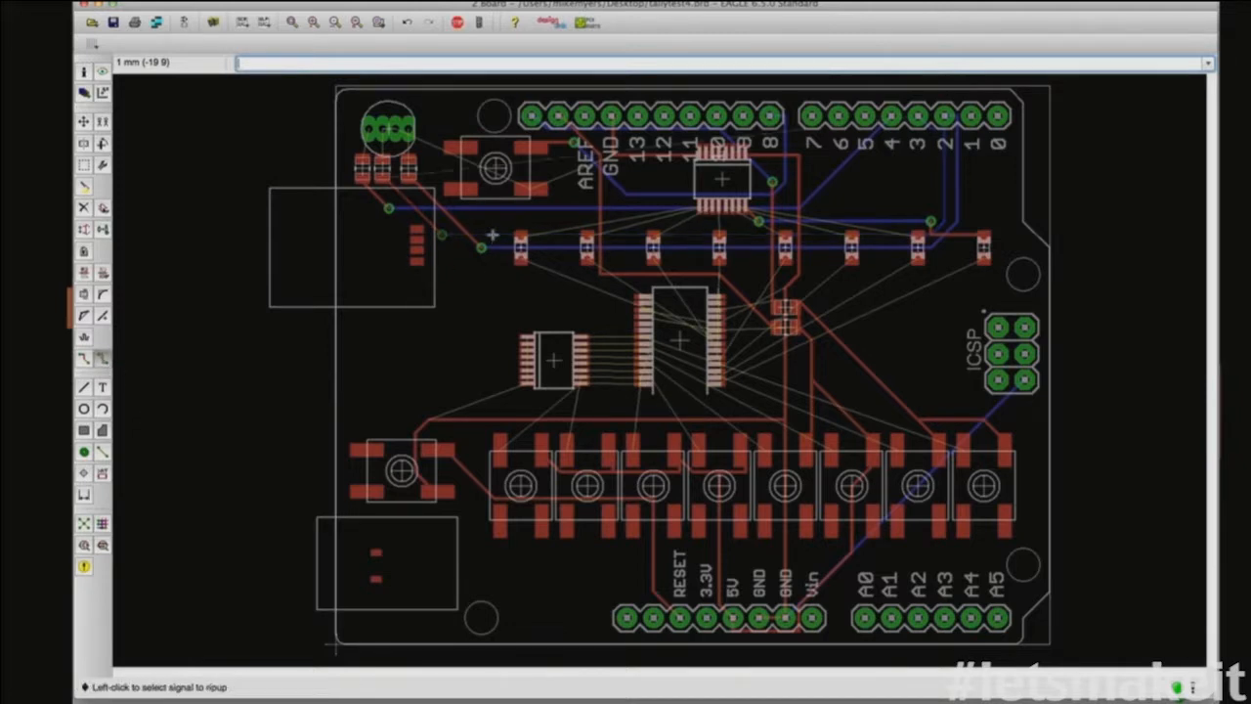
{"action": "left_click", "coordinate": [499, 246]}
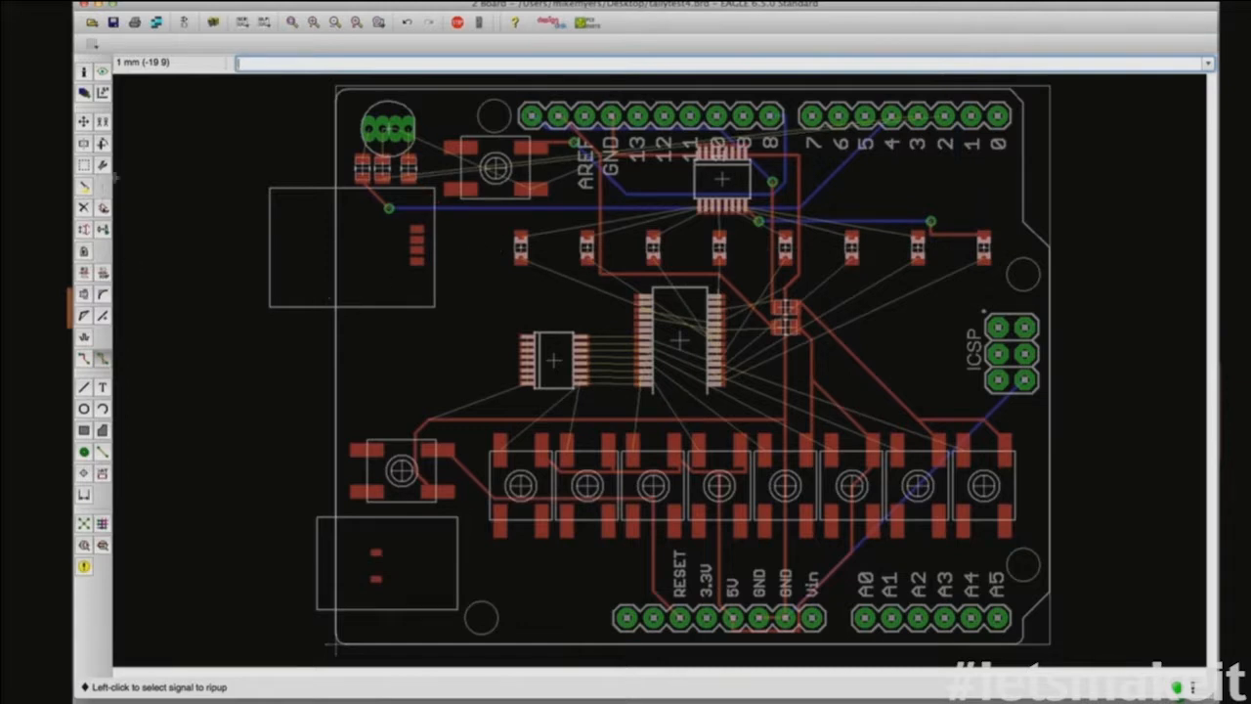
{"action": "left_click", "coordinate": [85, 165]}
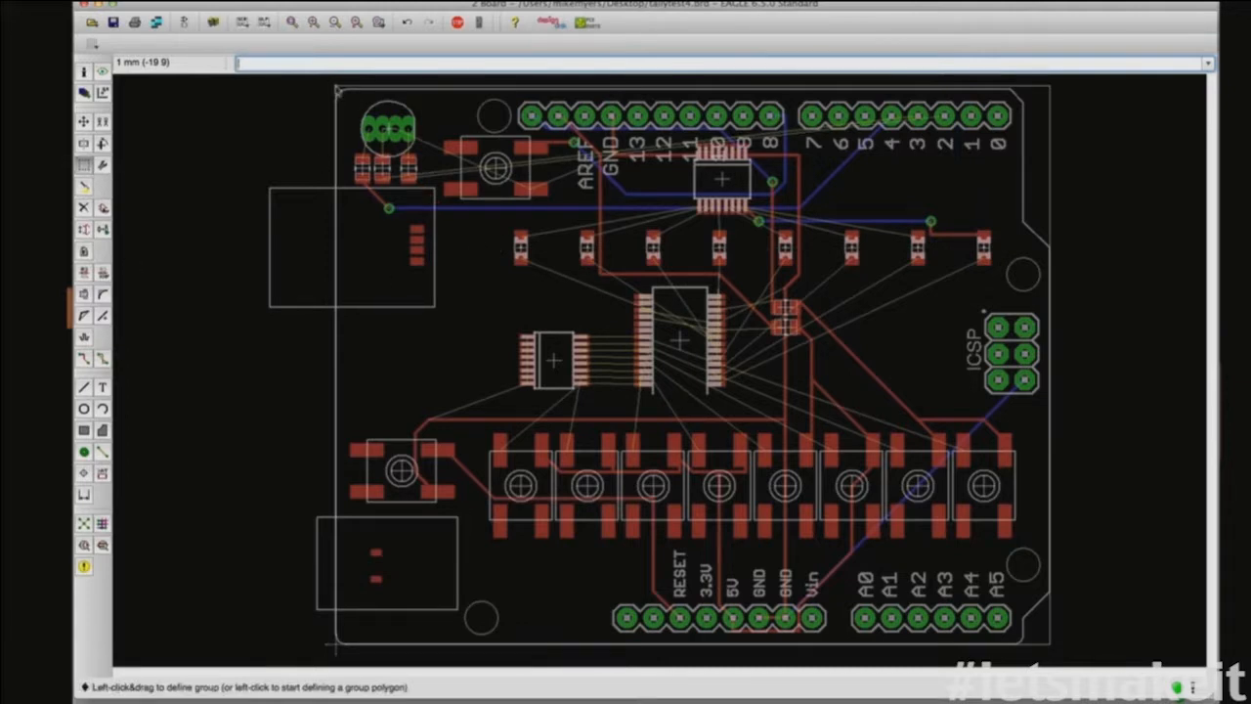
{"action": "left_click_drag", "start_coordinate": [338, 90], "coordinate": [1052, 644]}
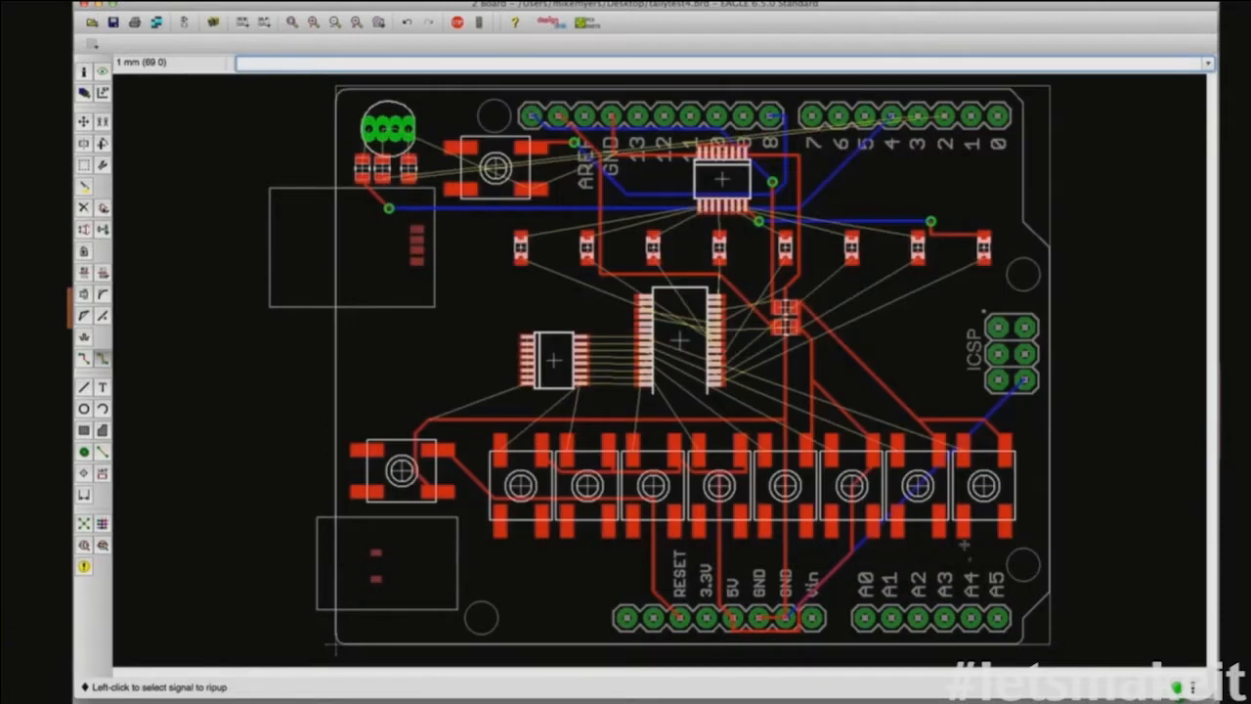
{"action": "right_click", "coordinate": [980, 428]}
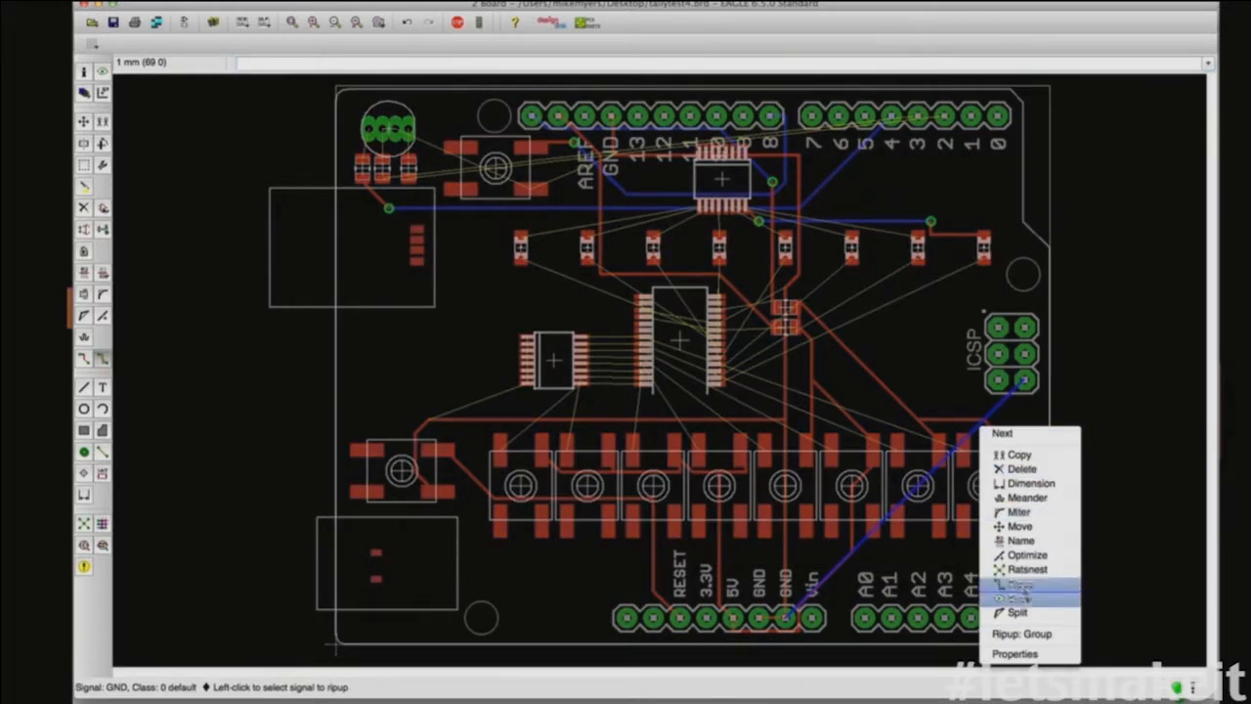
{"action": "left_click", "coordinate": [1032, 634]}
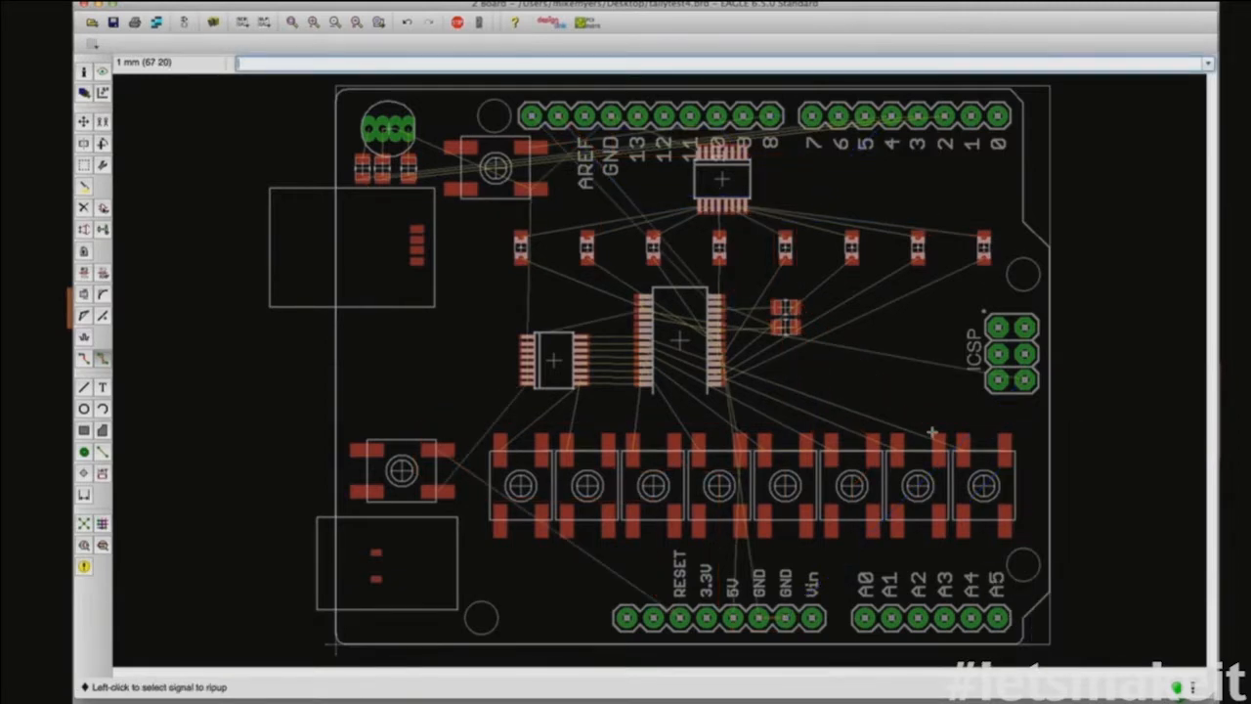
Step: Set the autorouter's routing grid to 0.1 mm and autoroute the whole board
{"action": "left_click", "coordinate": [102, 524]}
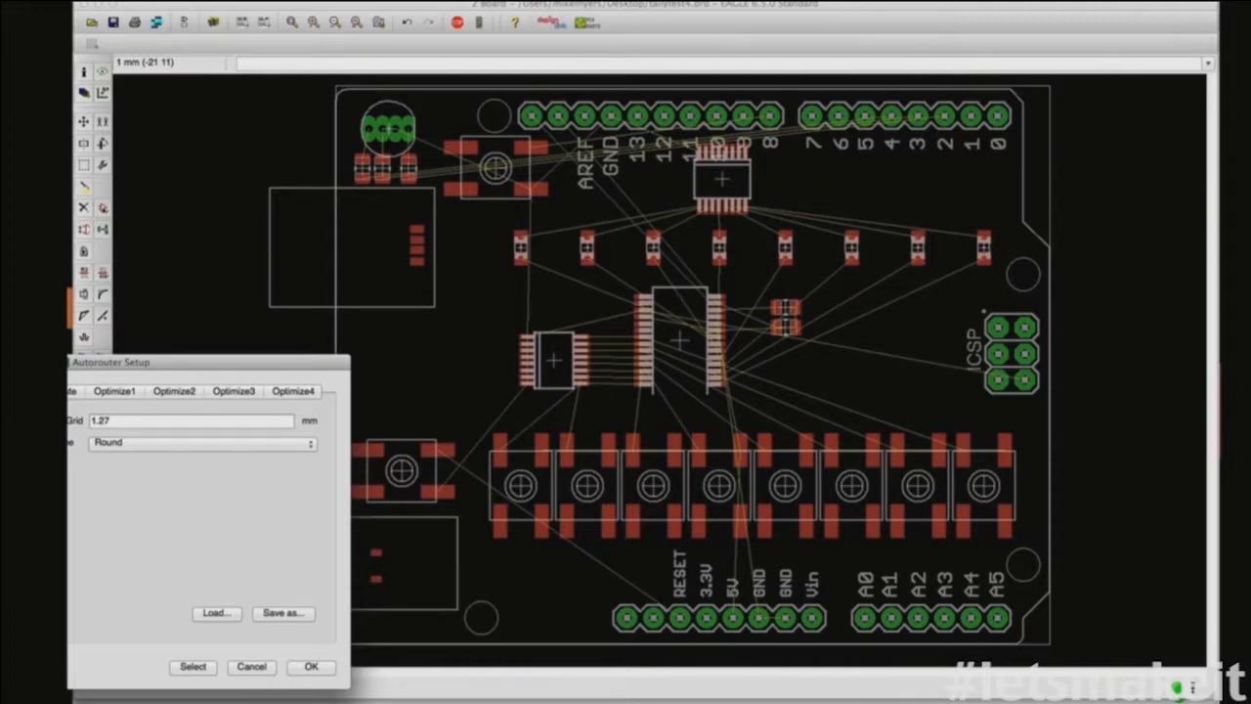
{"action": "left_click", "coordinate": [136, 422]}
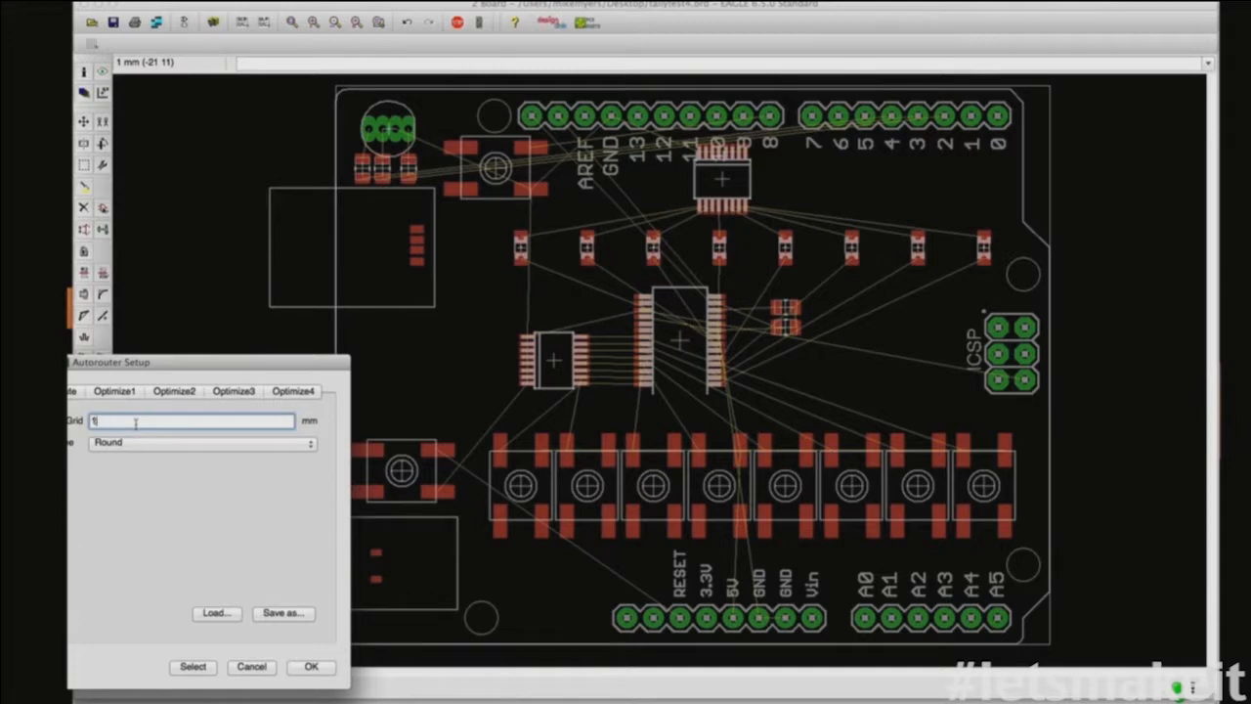
{"action": "type", "text": ".1"}
{"action": "left_click", "coordinate": [312, 667]}
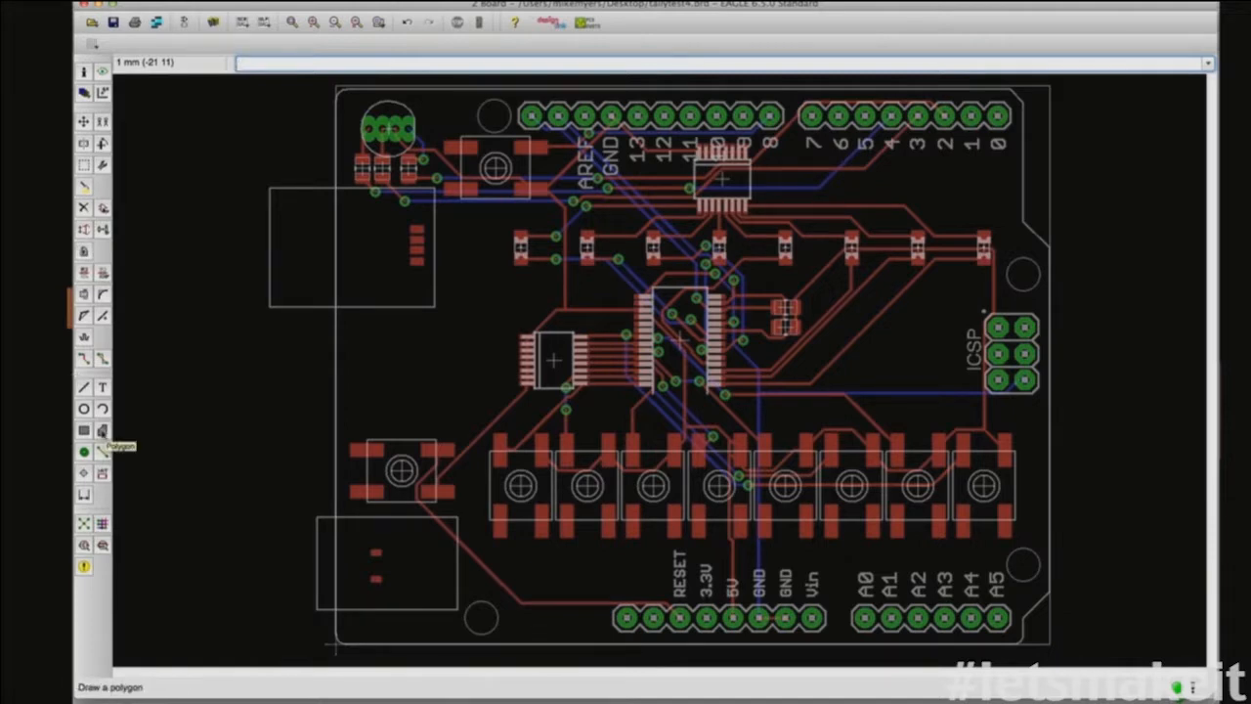
Step: Draw a closed rectangular polygon around the board outline on the 16 Bottom layer
{"action": "left_click", "coordinate": [101, 431]}
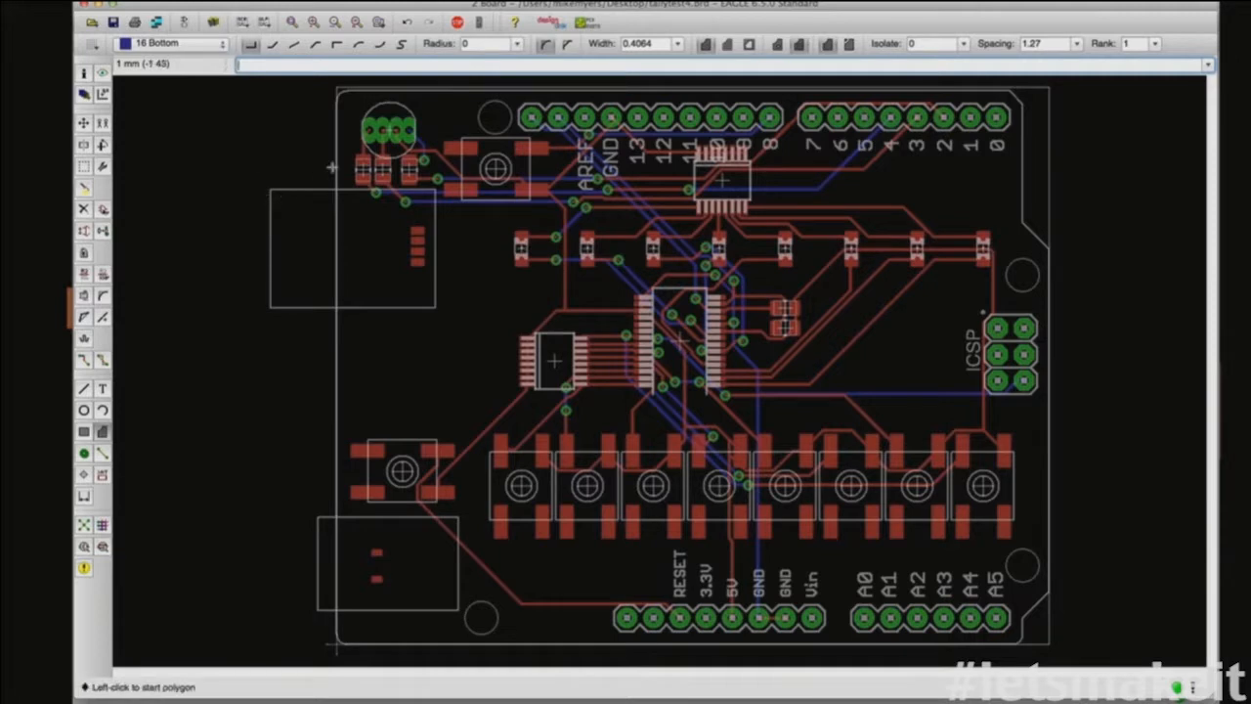
{"action": "left_click", "coordinate": [335, 89]}
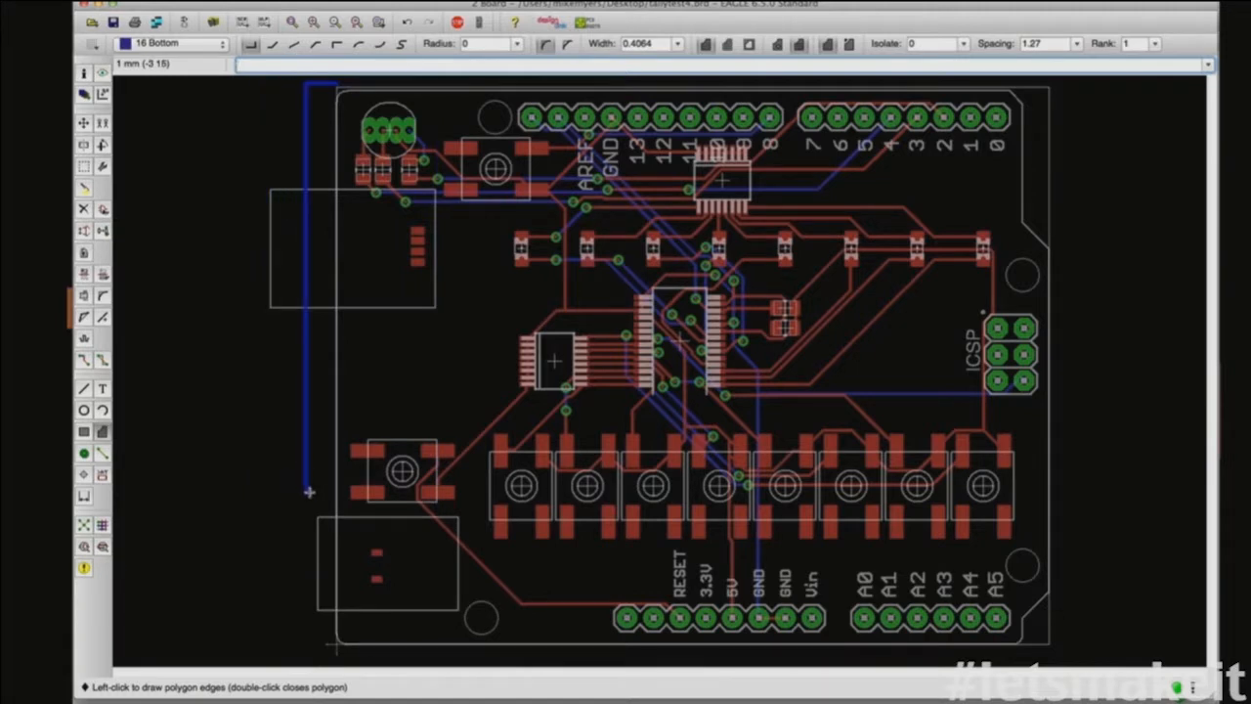
{"action": "left_click", "coordinate": [1050, 644]}
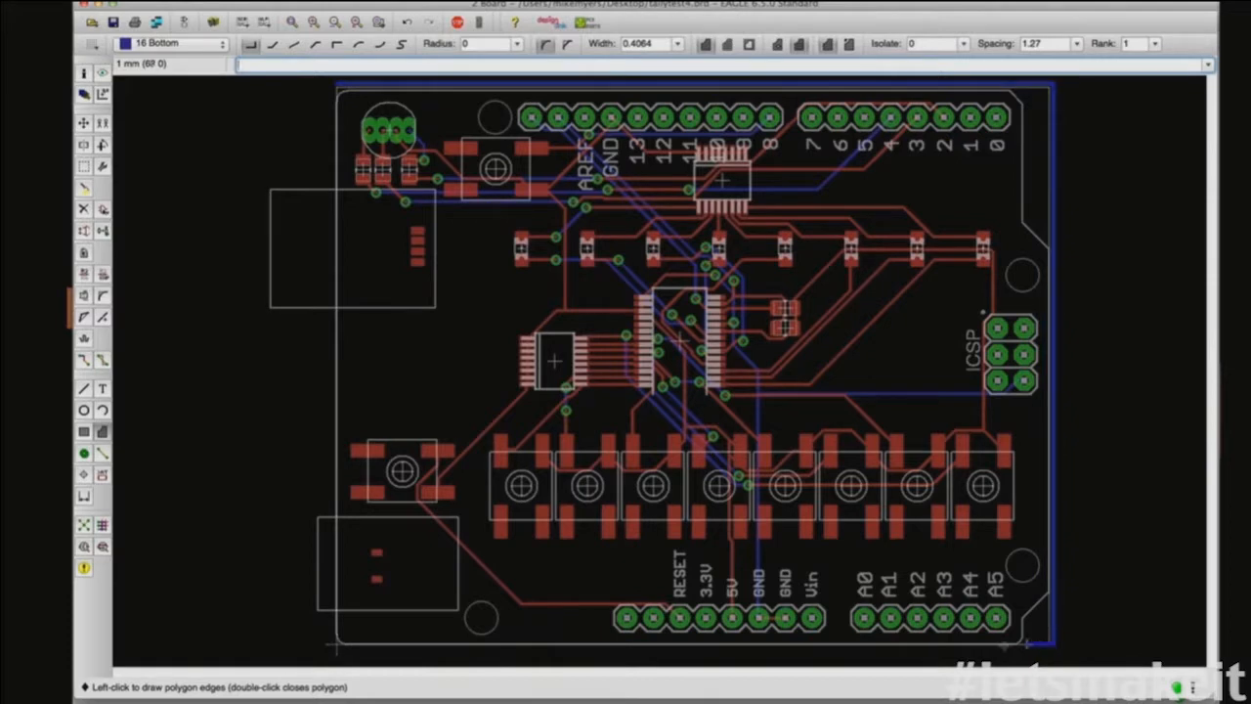
{"action": "double_click", "coordinate": [334, 643]}
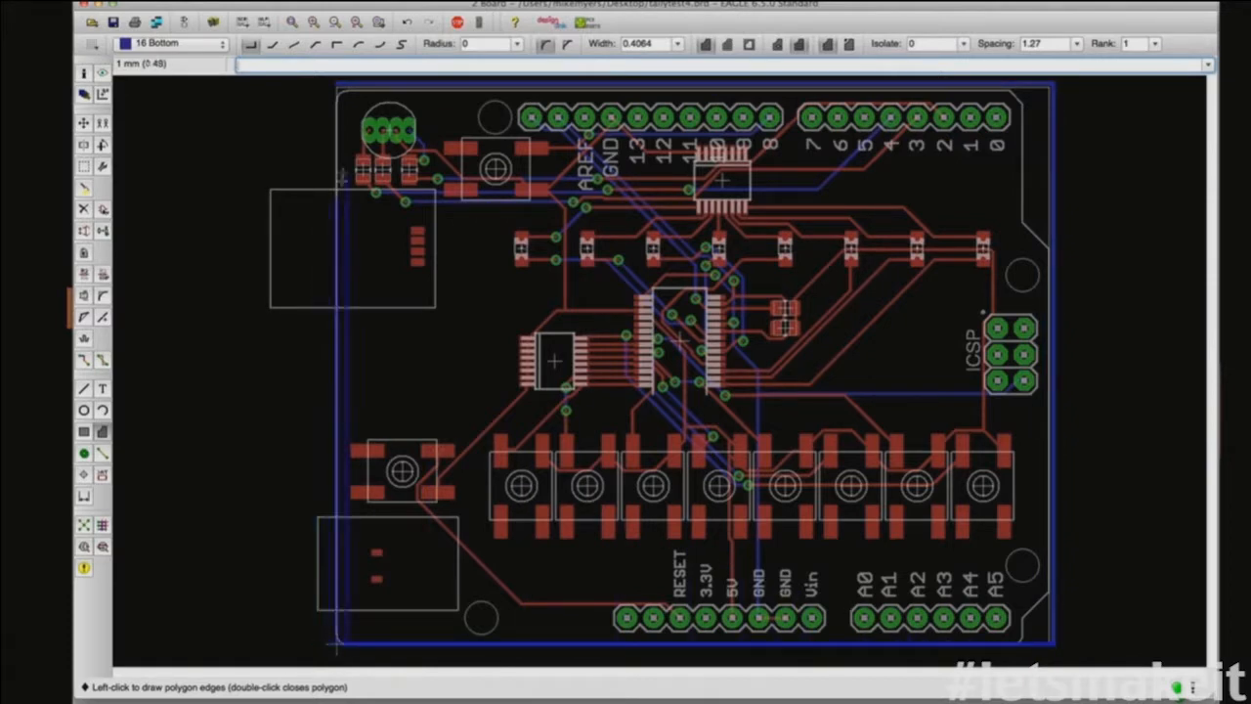
{"action": "double_click", "coordinate": [335, 86]}
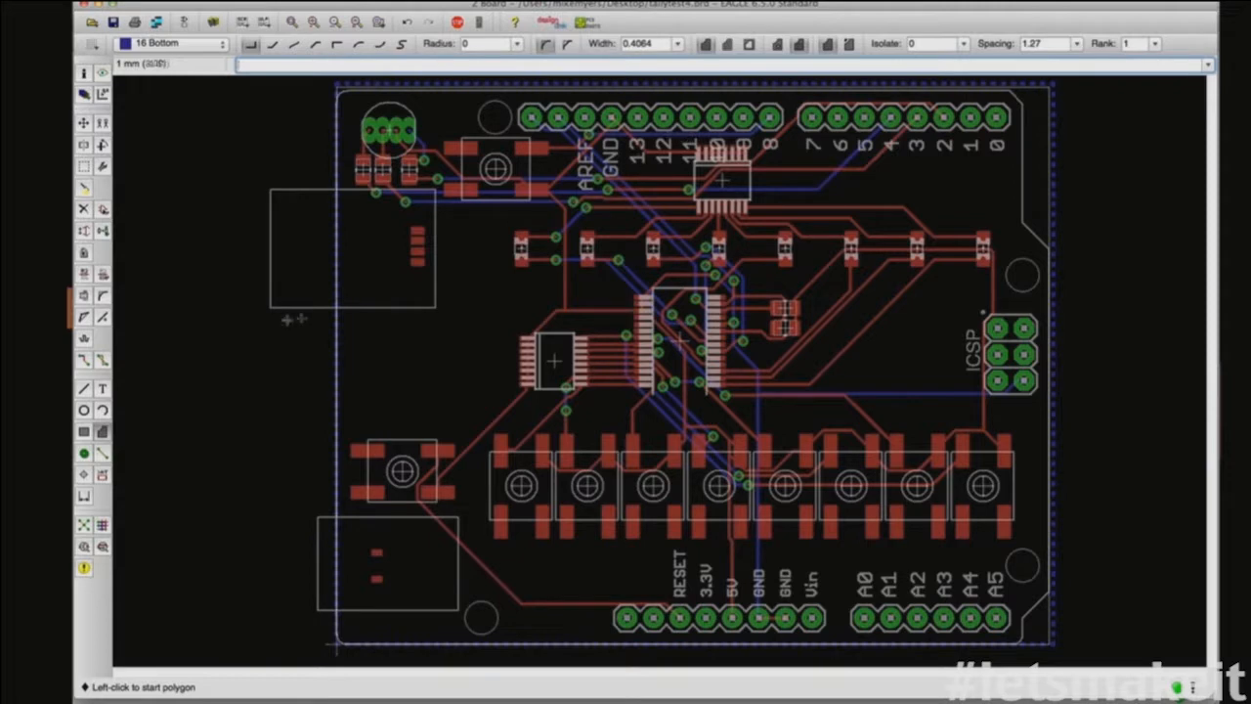
Step: Draw a matching rectangular polygon around the board outline on the 1 Top layer
{"action": "left_click", "coordinate": [176, 44]}
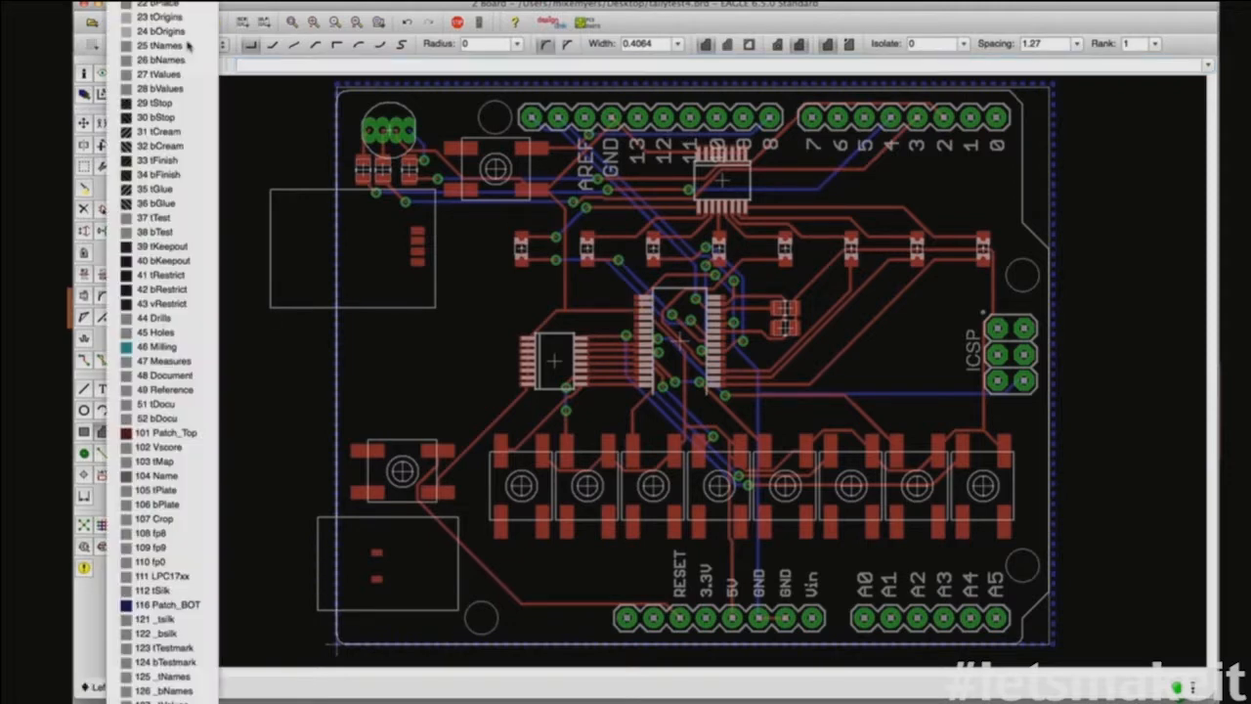
{"action": "left_click", "coordinate": [163, 28]}
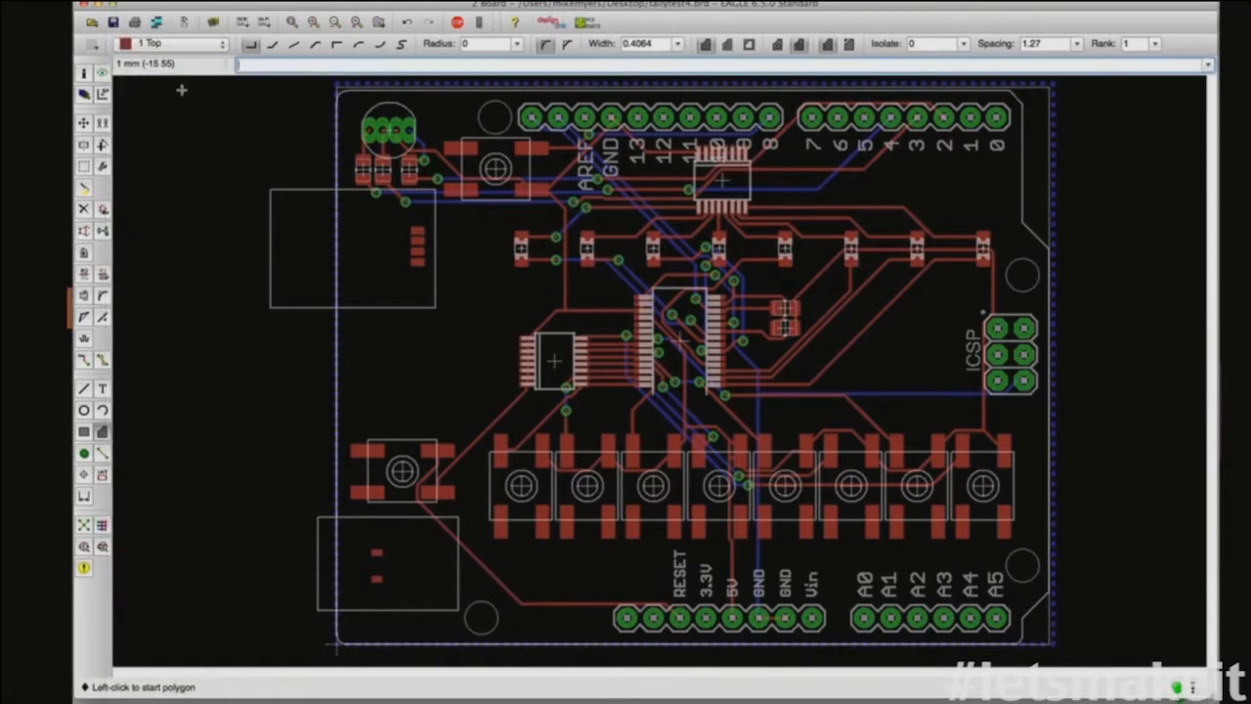
{"action": "left_click", "coordinate": [338, 88]}
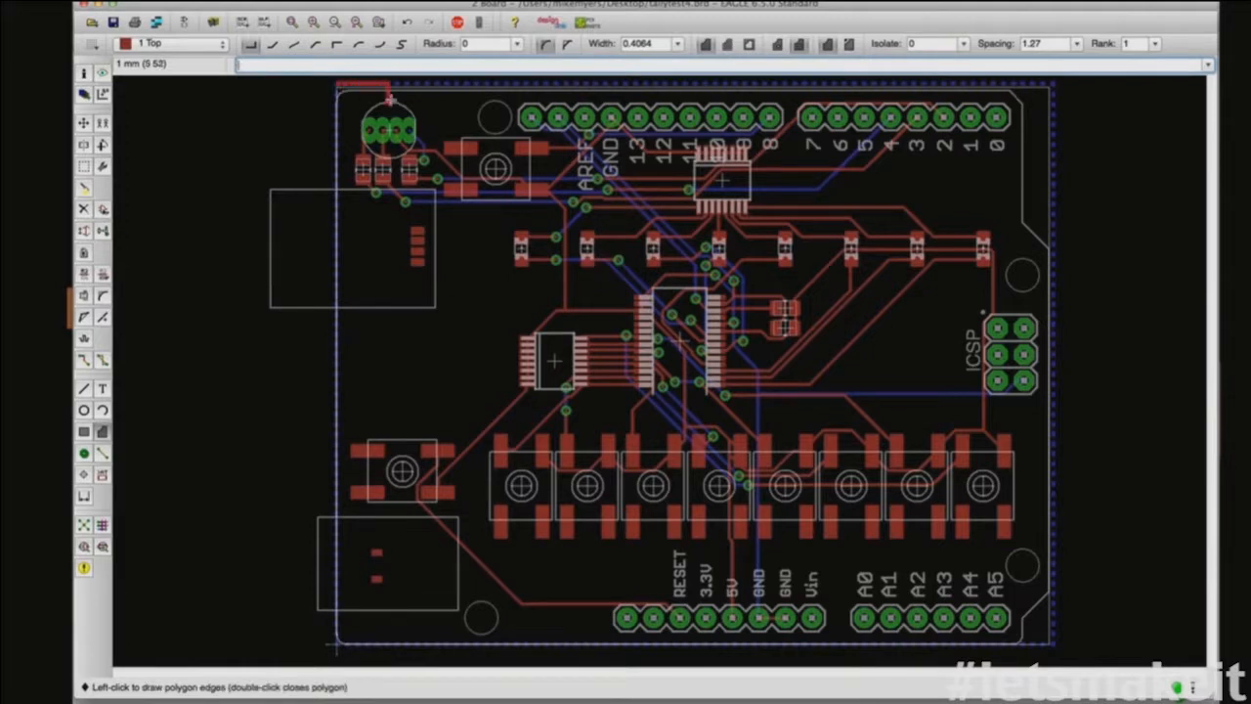
{"action": "left_click", "coordinate": [1051, 641]}
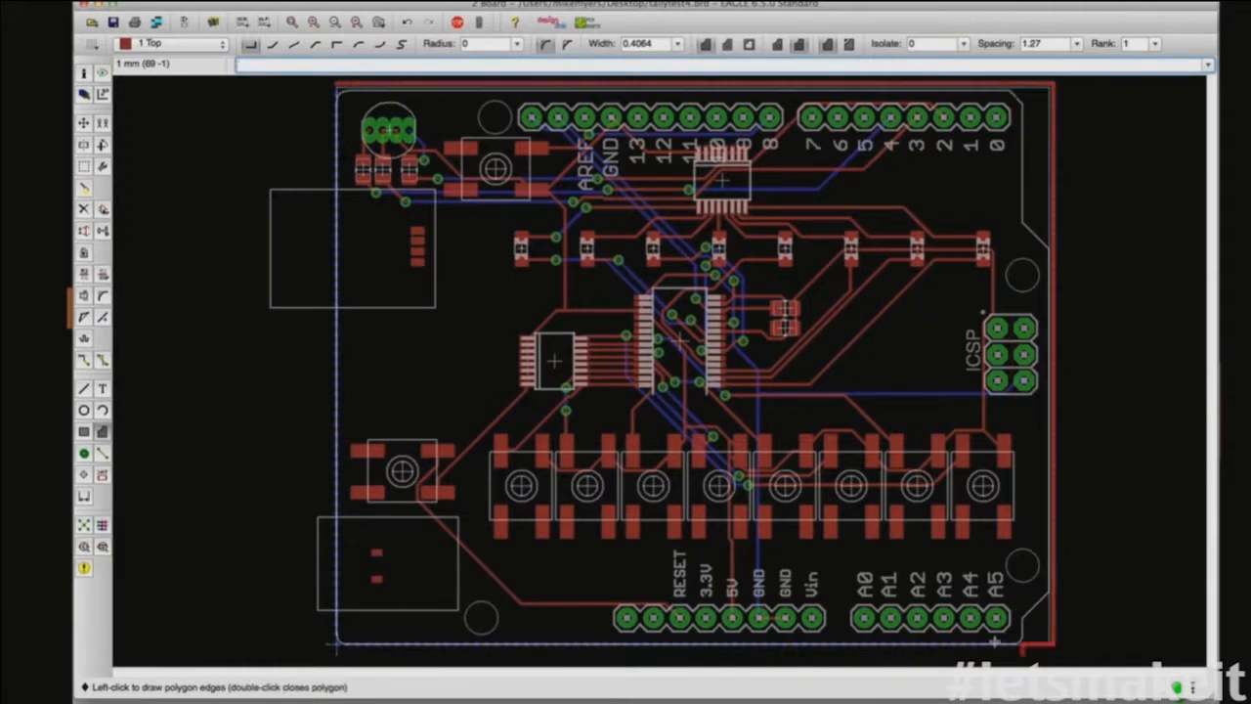
{"action": "left_click", "coordinate": [338, 88]}
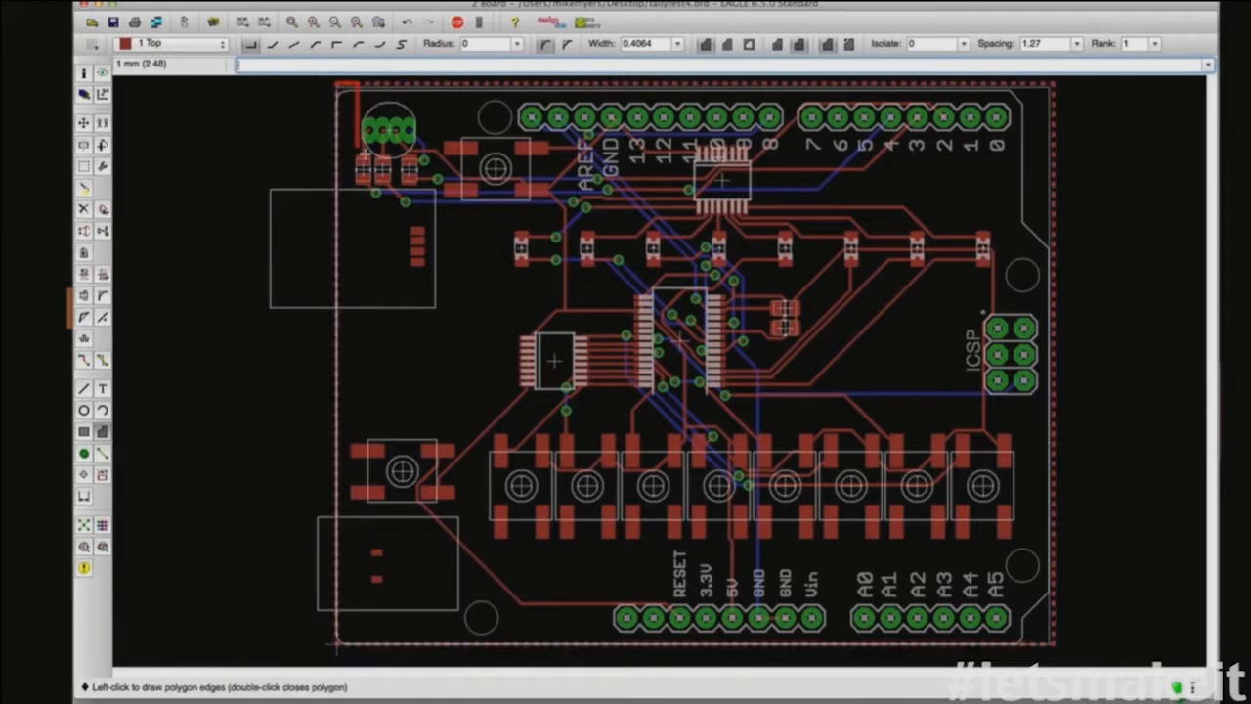
{"action": "key", "text": "Escape"}
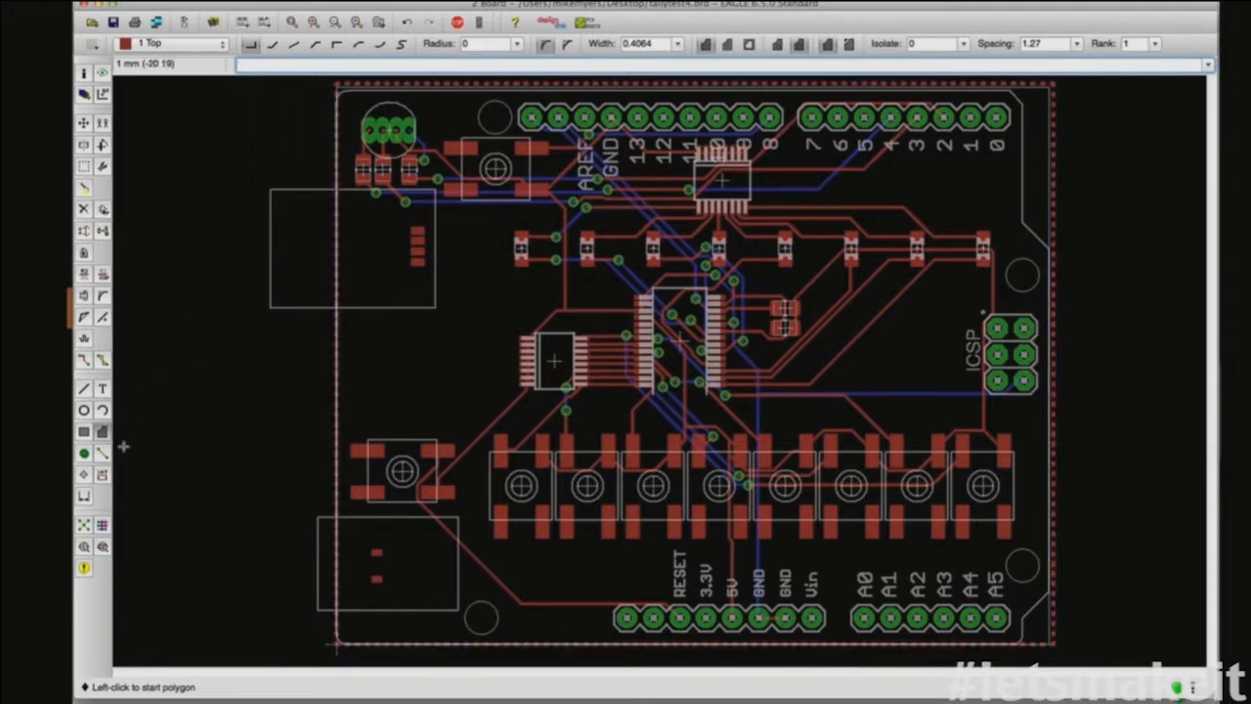
Step: Try rerunning the autorouter over the existing traces, then reopen its setup and cancel it
{"action": "left_click", "coordinate": [102, 525]}
{"action": "left_click", "coordinate": [315, 669]}
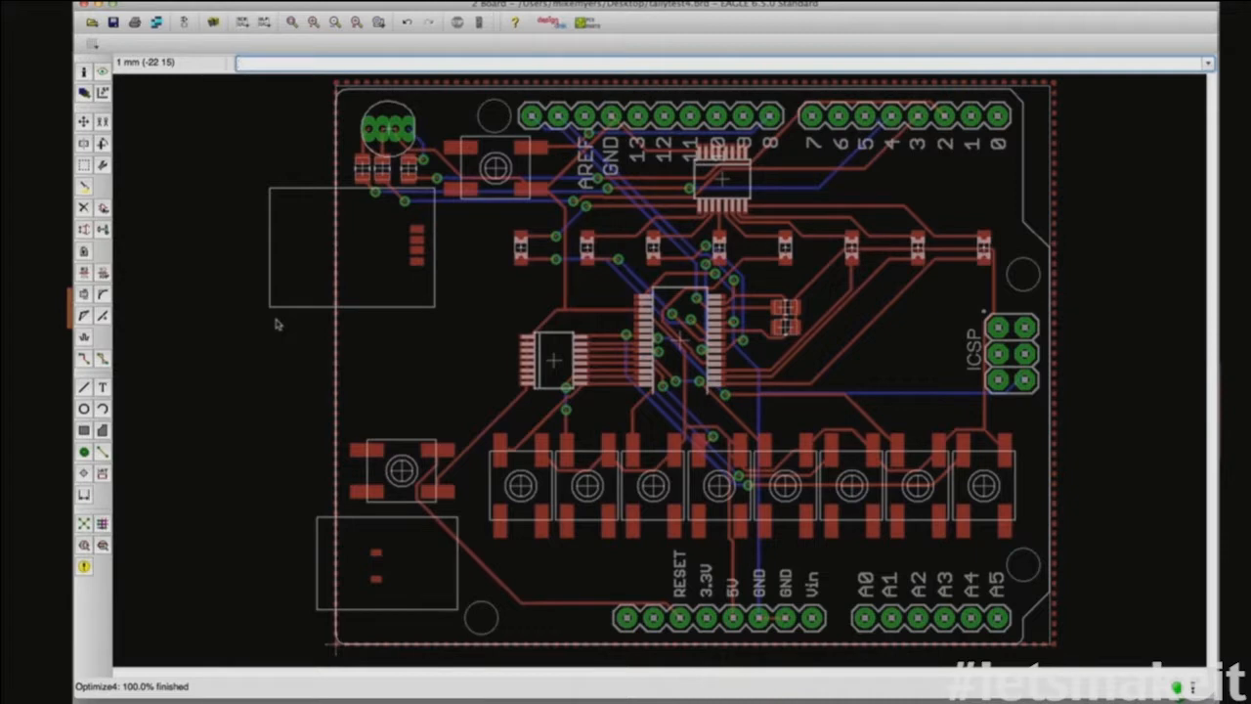
{"action": "left_click", "coordinate": [103, 526]}
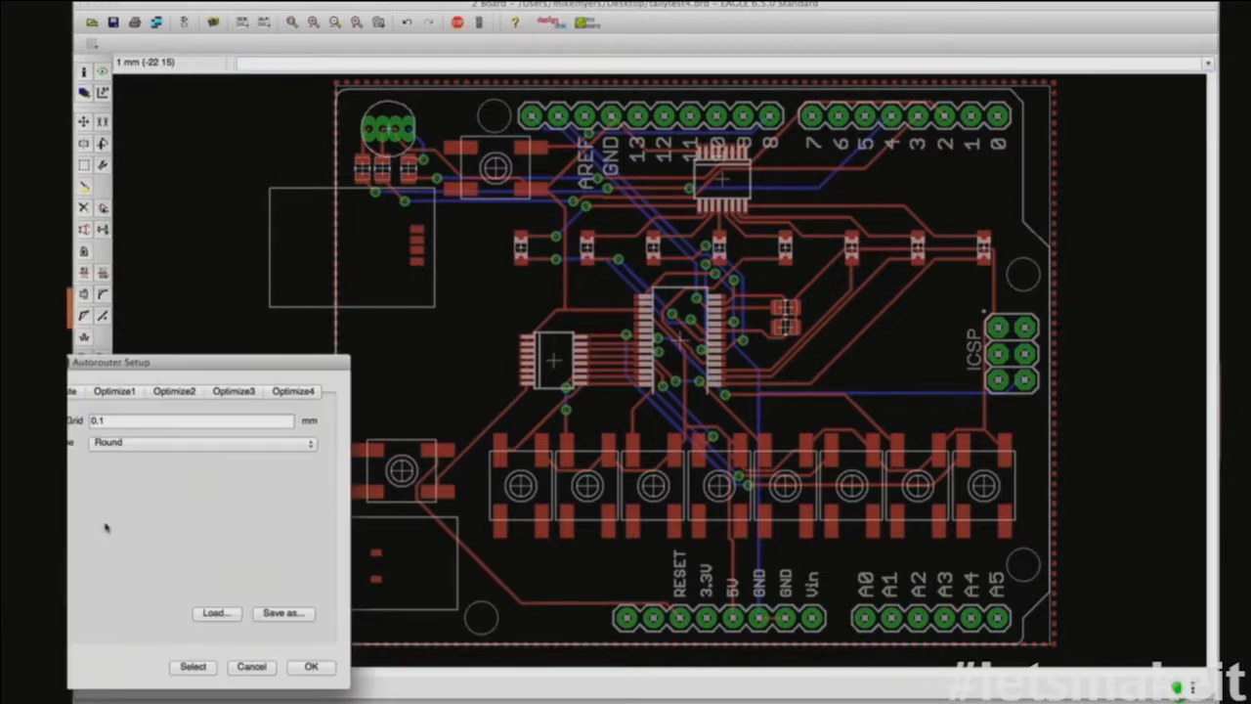
{"action": "left_click", "coordinate": [252, 665]}
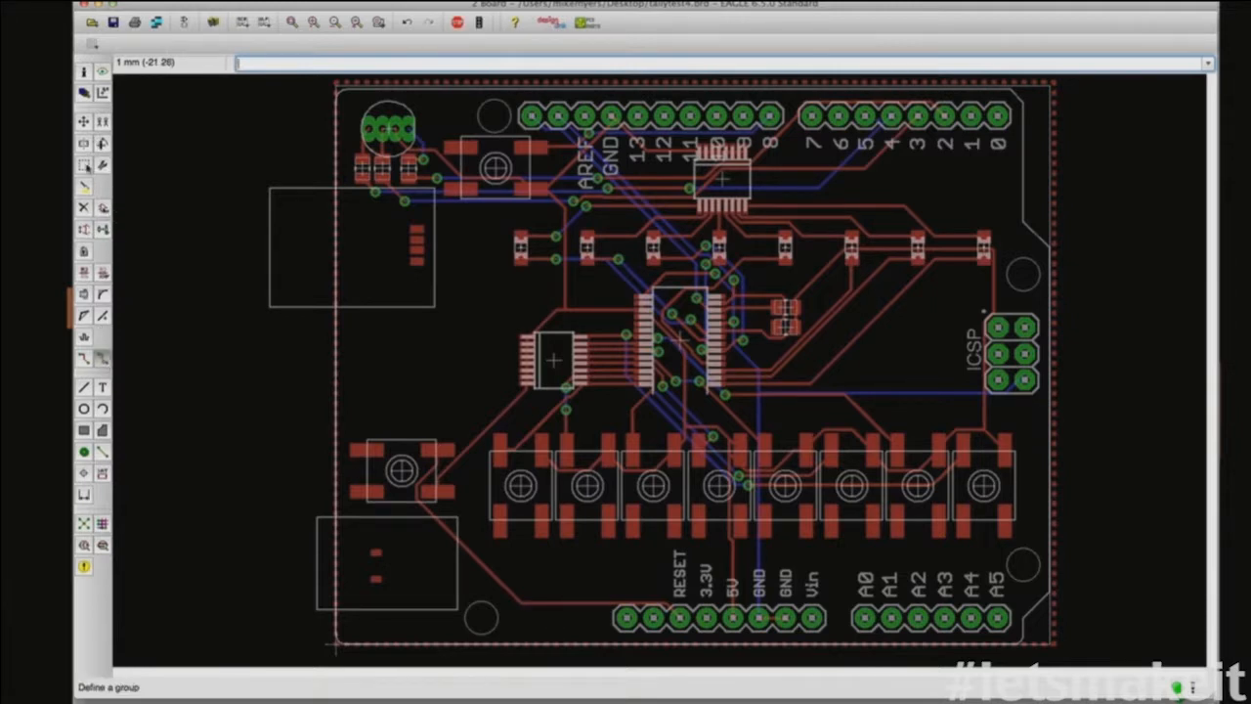
Step: Group the whole board, rip up all its traces and autoroute it again with the 0.1 mm routing grid
{"action": "left_click", "coordinate": [84, 165]}
{"action": "left_click_drag", "start_coordinate": [332, 80], "coordinate": [1060, 650]}
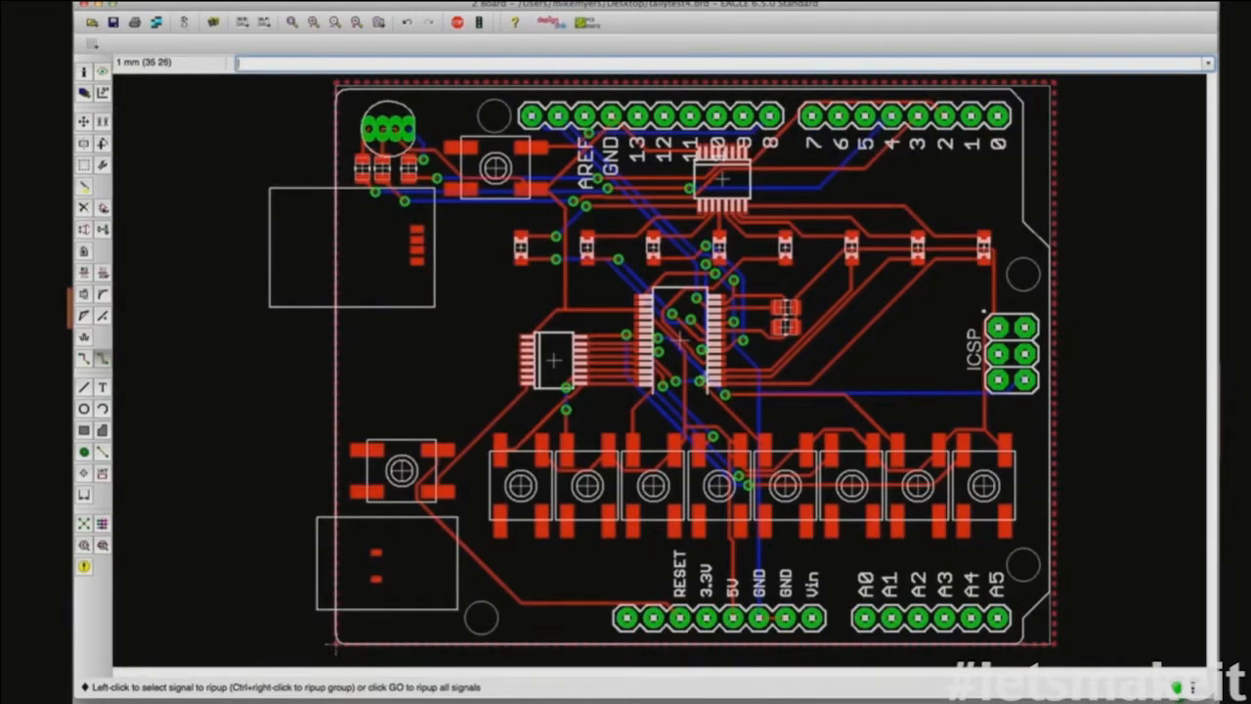
{"action": "right_click", "coordinate": [731, 376], "text": "ctrl"}
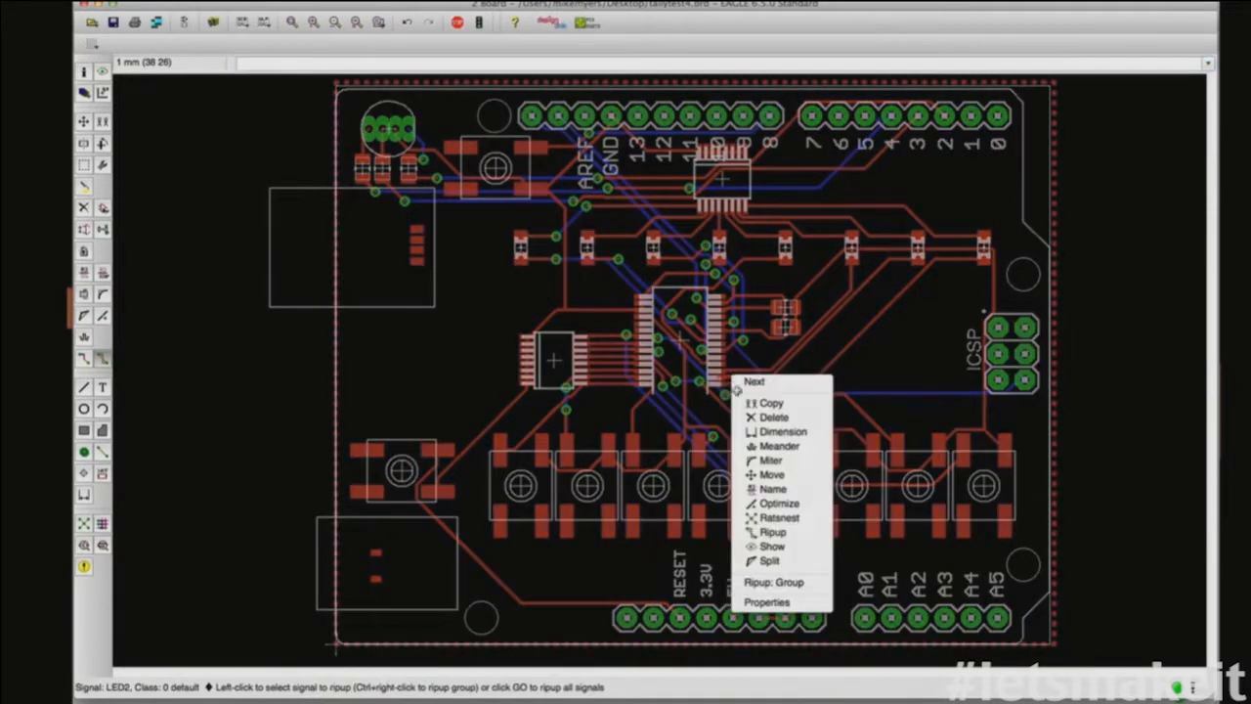
{"action": "left_click", "coordinate": [772, 580]}
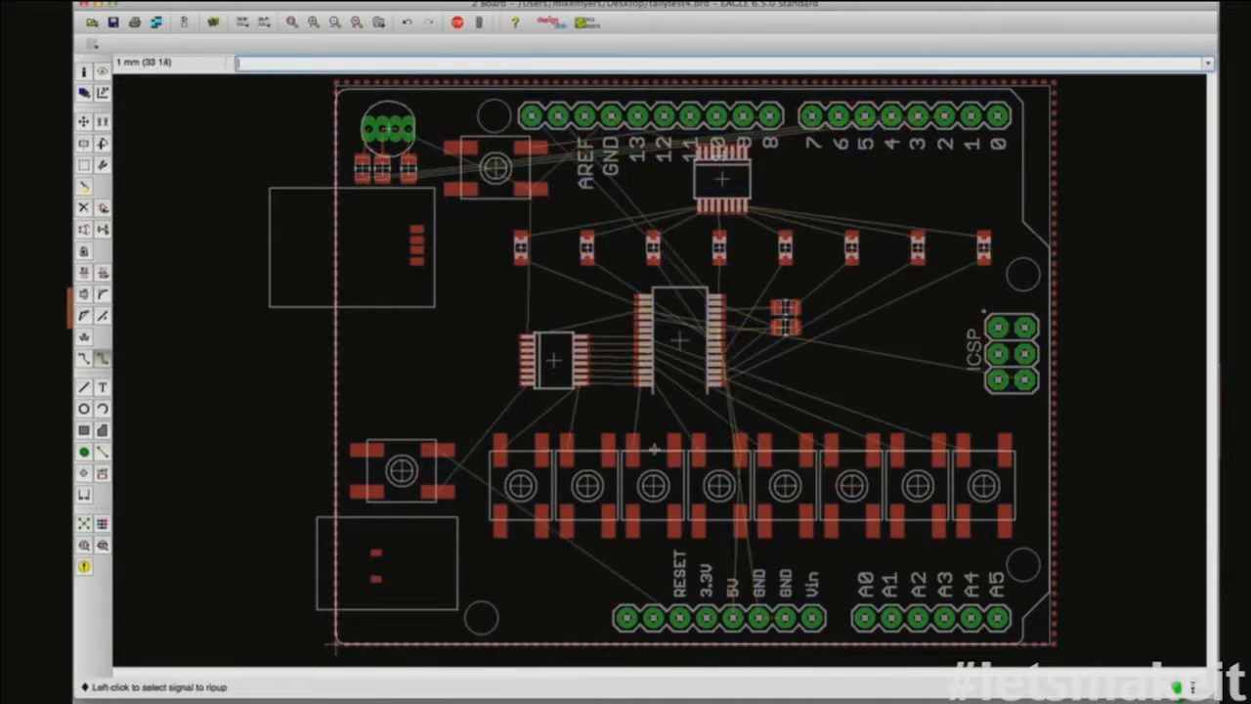
{"action": "left_click", "coordinate": [103, 524]}
{"action": "left_click", "coordinate": [311, 665]}
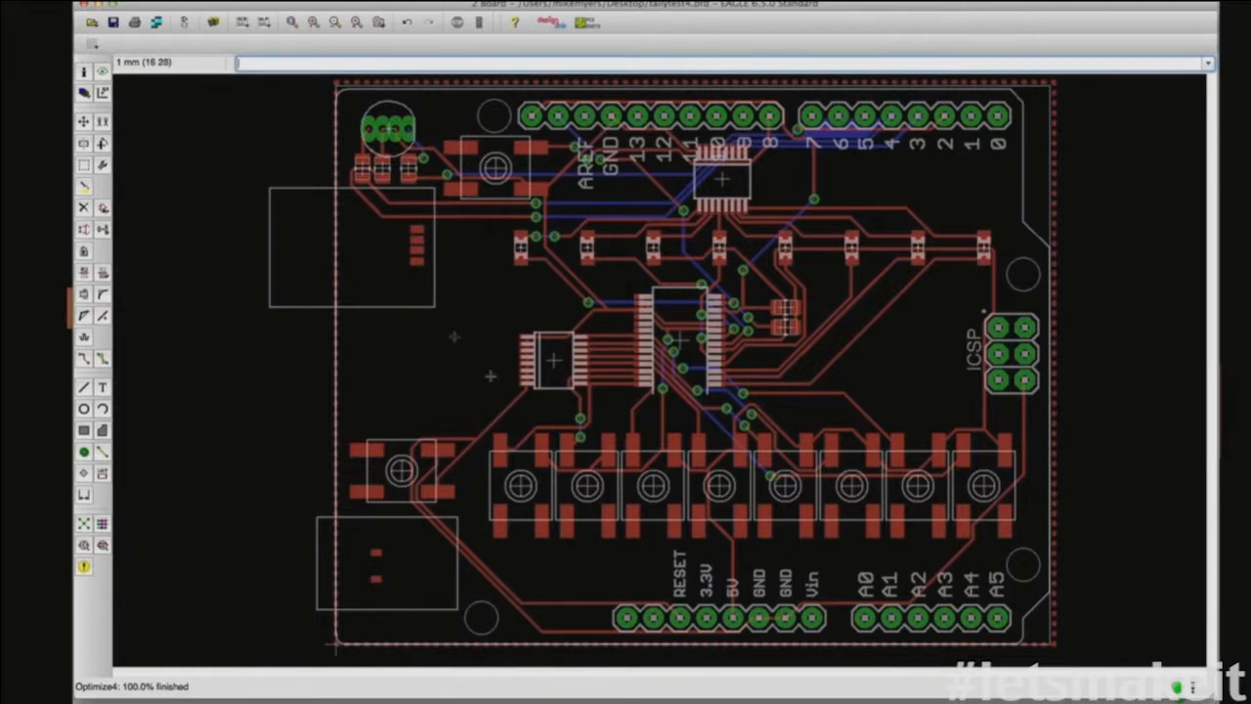
Step: Hide the Top layer to inspect the bottom traces on their own, and show the Top layer again
{"action": "left_click", "coordinate": [85, 92]}
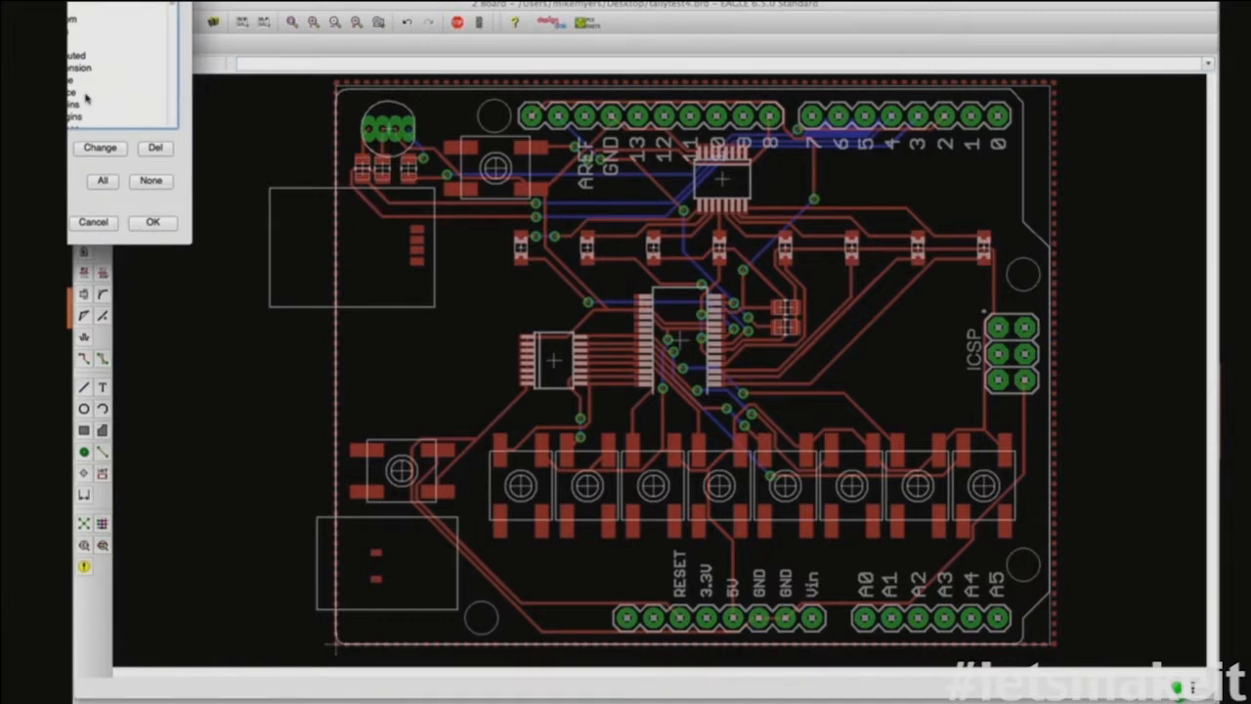
{"action": "left_click", "coordinate": [152, 222]}
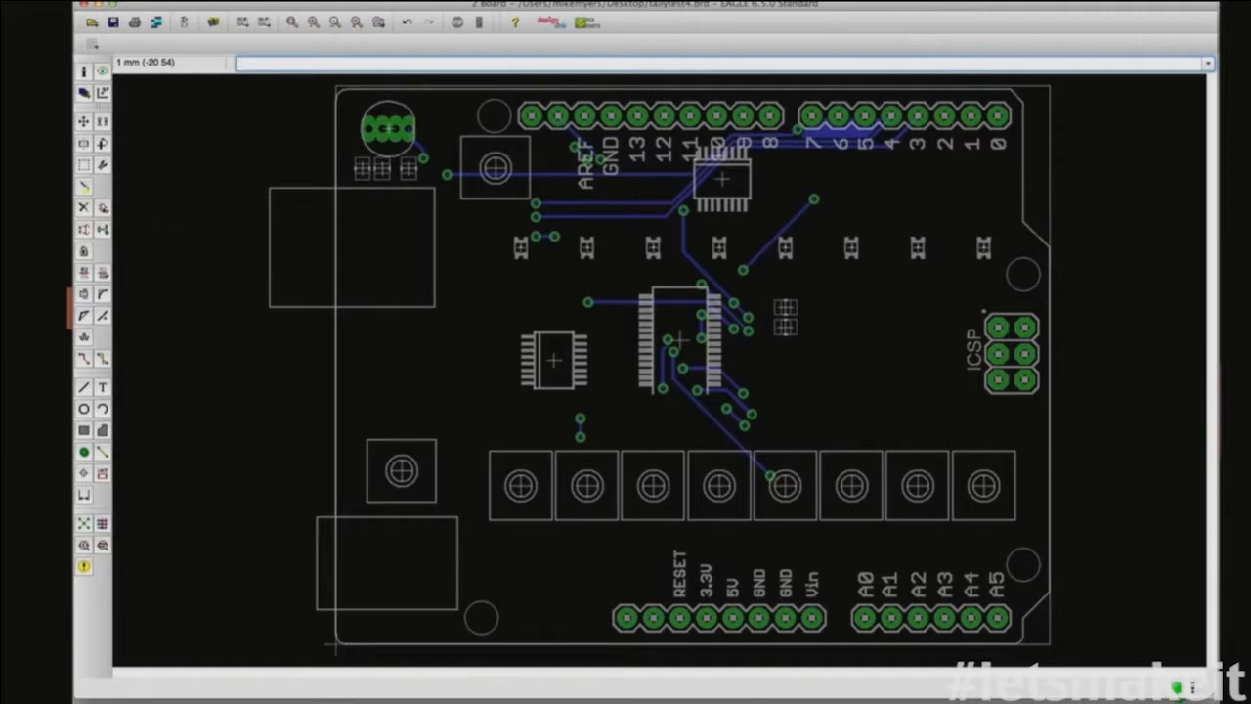
{"action": "left_click", "coordinate": [82, 94]}
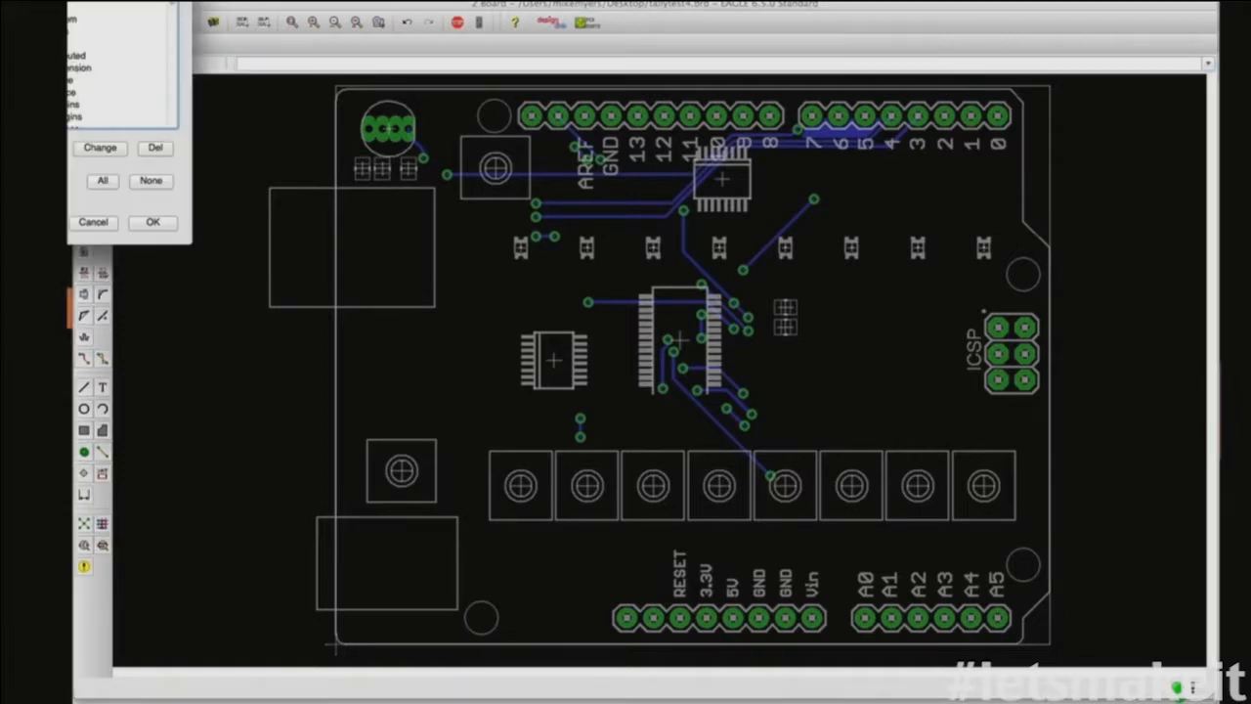
{"action": "left_click", "coordinate": [152, 223]}
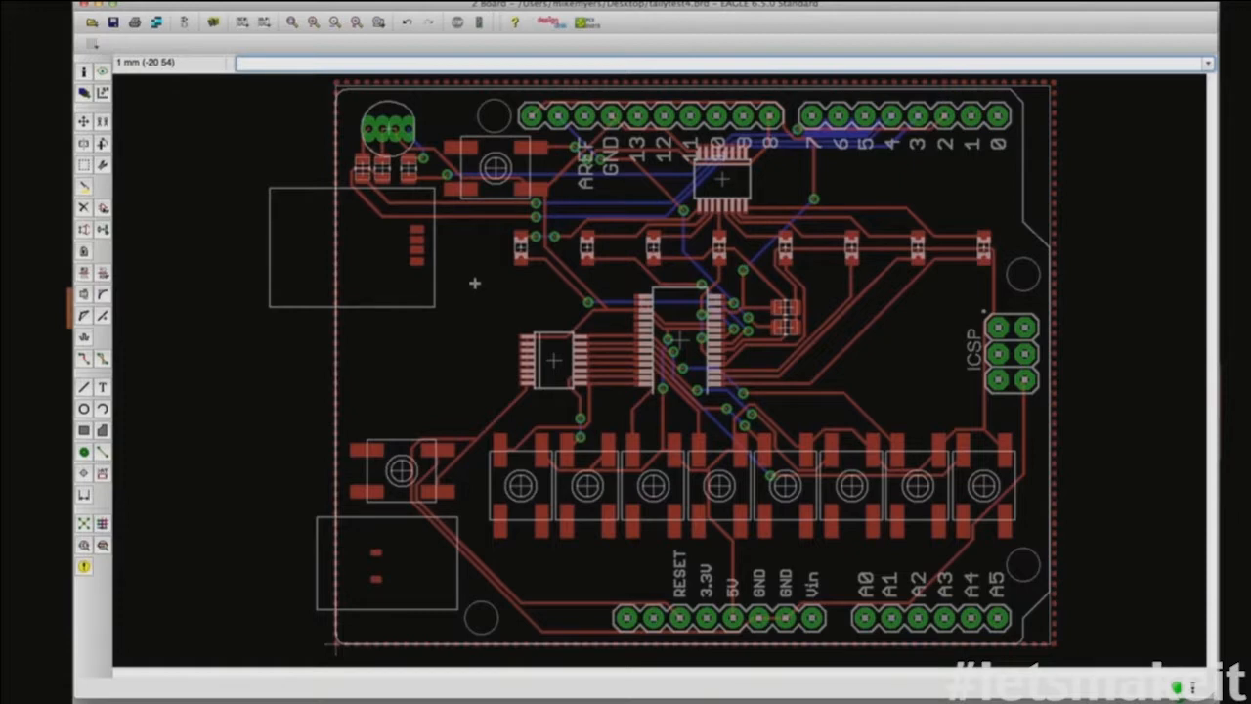
Step: Display all board layers except the Top and Bottom copper layers
{"action": "left_click", "coordinate": [84, 93]}
{"action": "scroll", "coordinate": [87, 102], "scroll_direction": "down", "scroll_amount": 3}
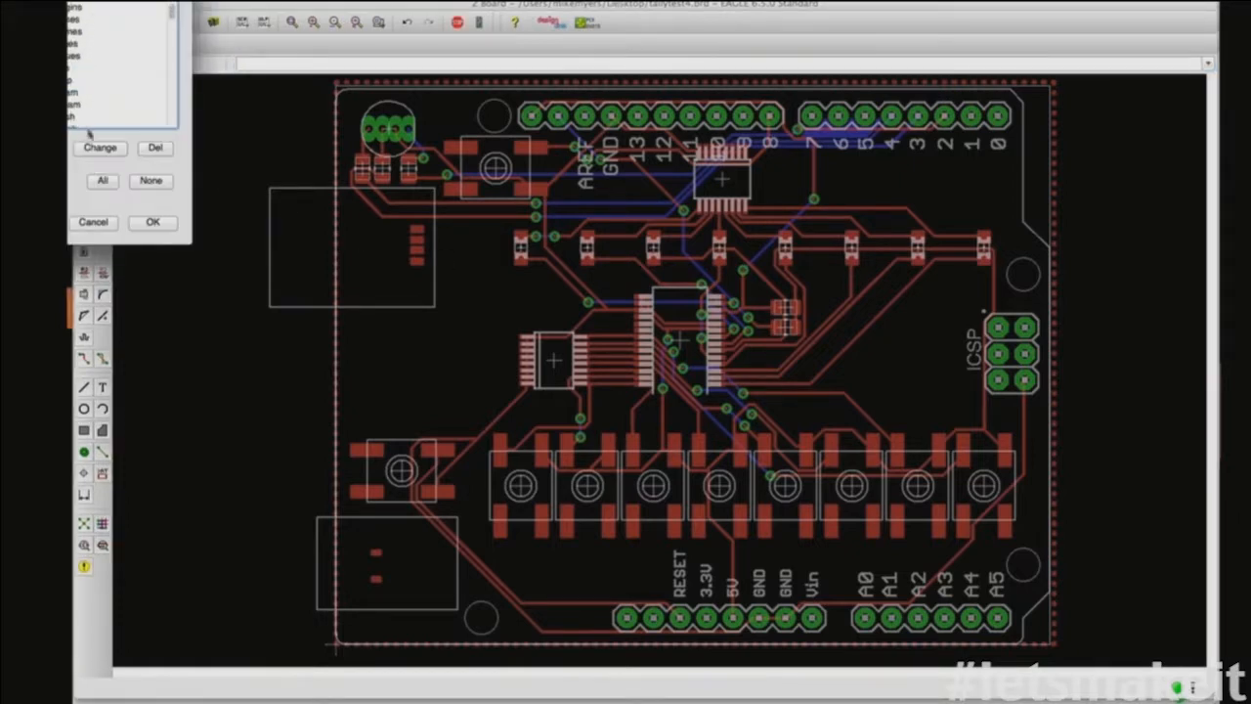
{"action": "left_click", "coordinate": [104, 182]}
{"action": "left_click", "coordinate": [153, 222]}
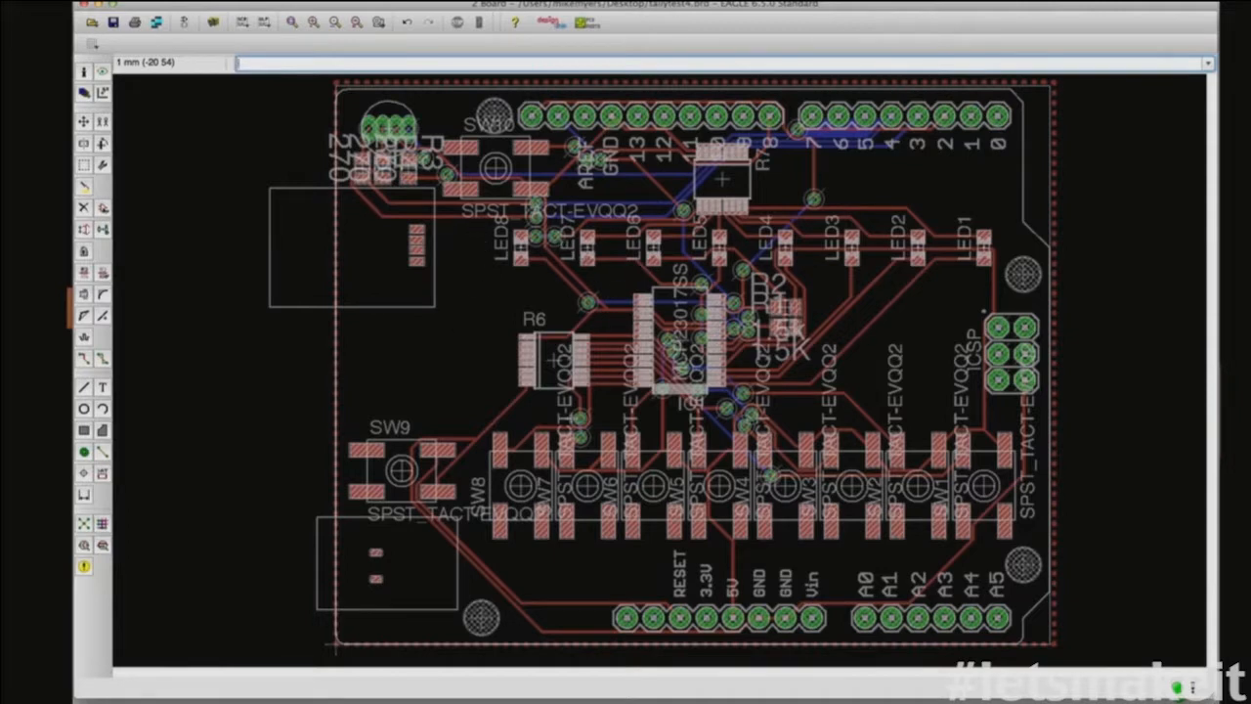
{"action": "left_click", "coordinate": [84, 93]}
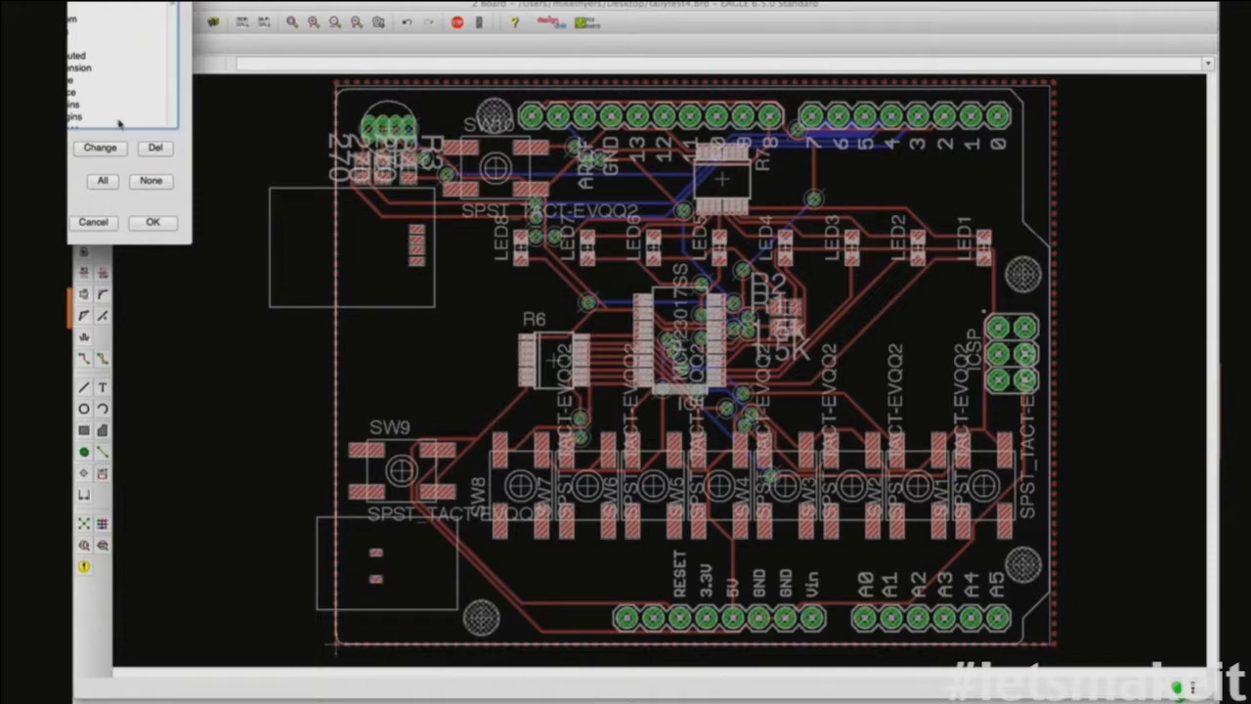
{"action": "left_click", "coordinate": [151, 222]}
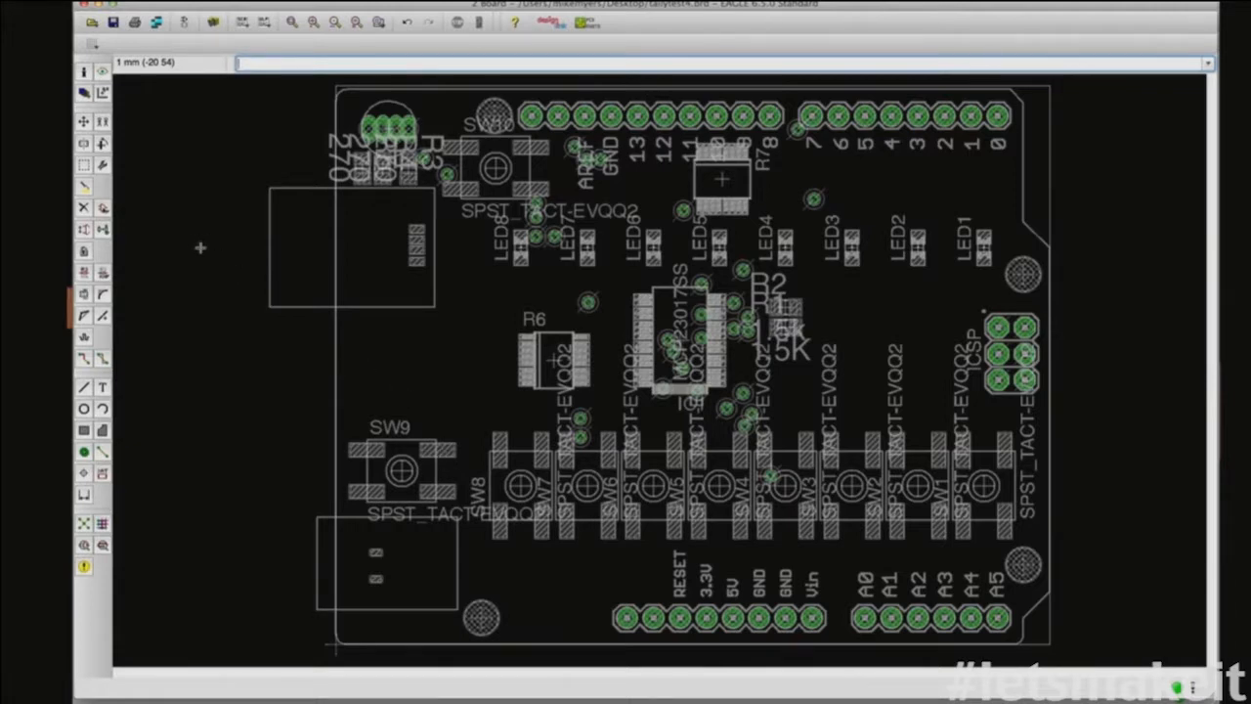
Step: Hide the solder stop mask layers so the hatching over the pads and mounting holes is removed
{"action": "left_click", "coordinate": [84, 92]}
{"action": "scroll", "coordinate": [84, 92], "scroll_direction": "down", "scroll_amount": 5}
{"action": "scroll", "coordinate": [121, 65], "scroll_direction": "up", "scroll_amount": 3}
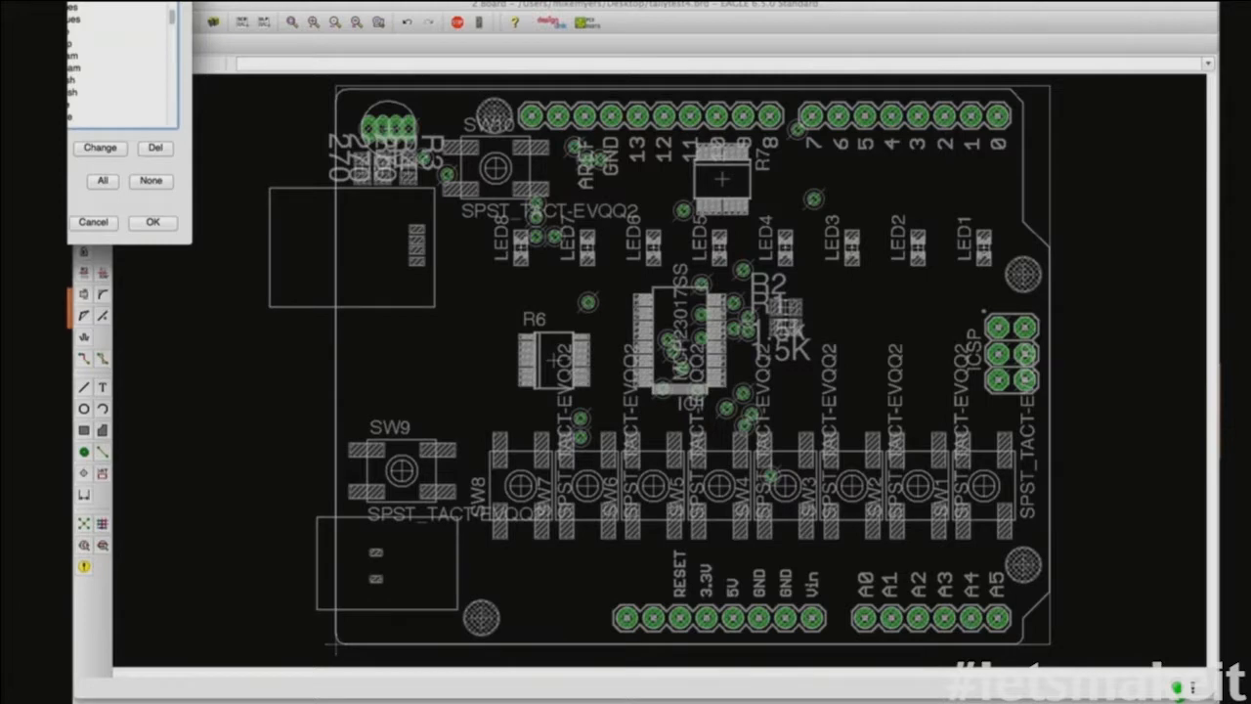
{"action": "scroll", "coordinate": [121, 64], "scroll_direction": "down", "scroll_amount": 3}
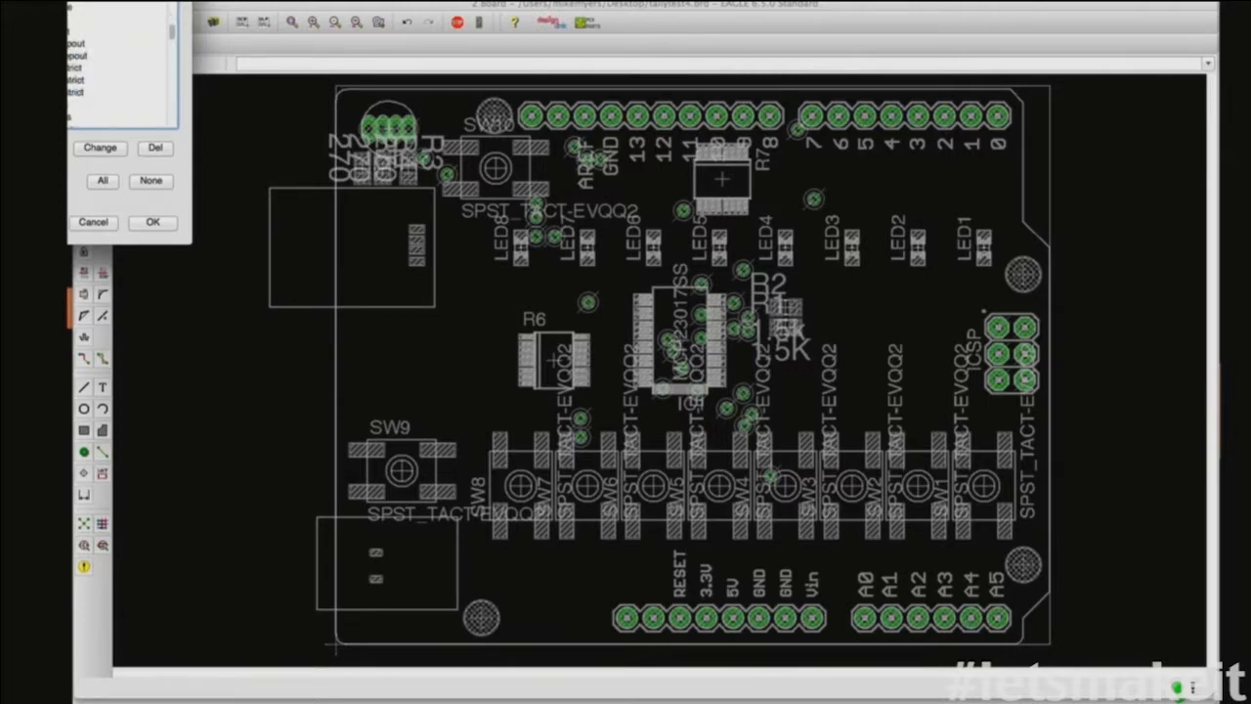
{"action": "scroll", "coordinate": [121, 65], "scroll_direction": "down", "scroll_amount": 5}
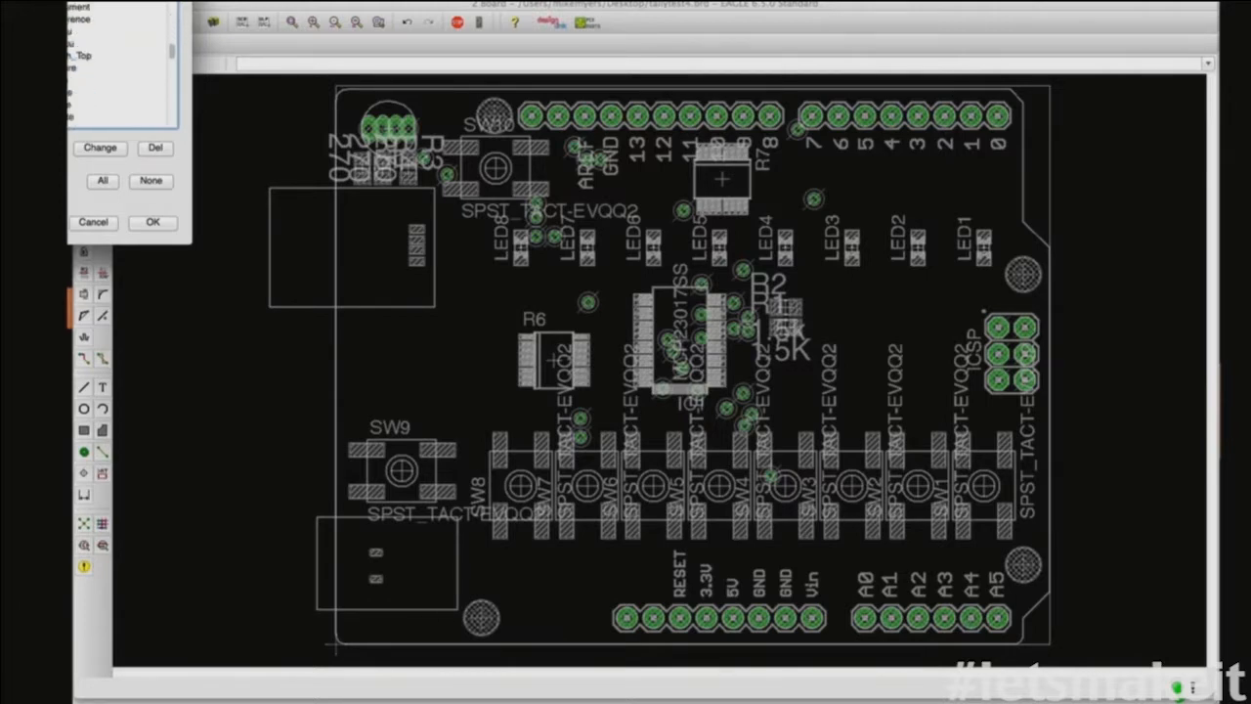
{"action": "scroll", "coordinate": [121, 64], "scroll_direction": "down", "scroll_amount": 5}
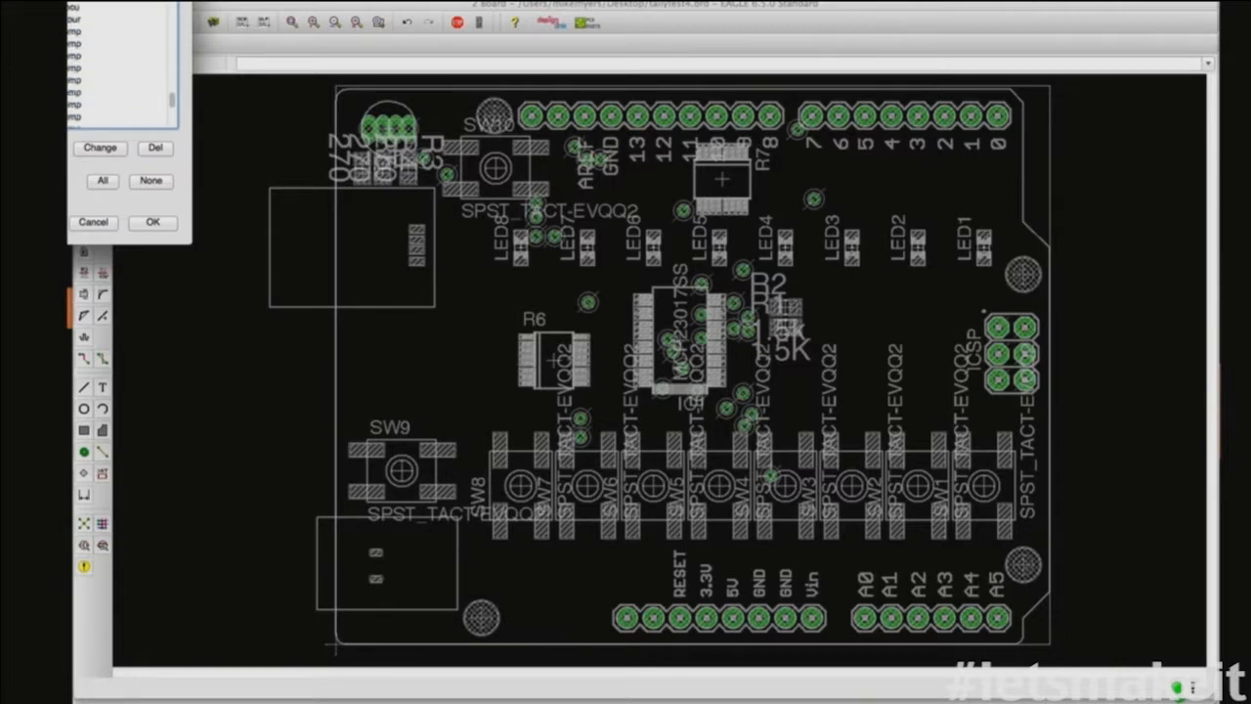
{"action": "scroll", "coordinate": [121, 64], "scroll_direction": "up", "scroll_amount": 8}
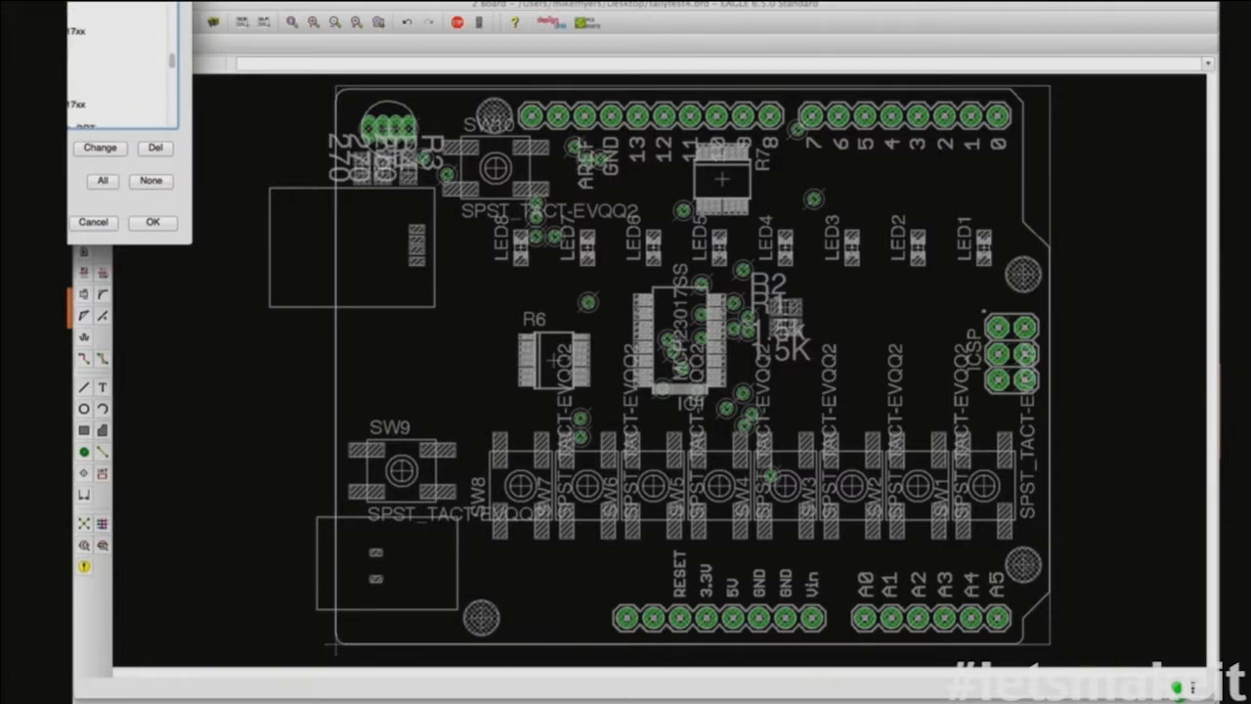
{"action": "scroll", "coordinate": [121, 65], "scroll_direction": "up", "scroll_amount": 5}
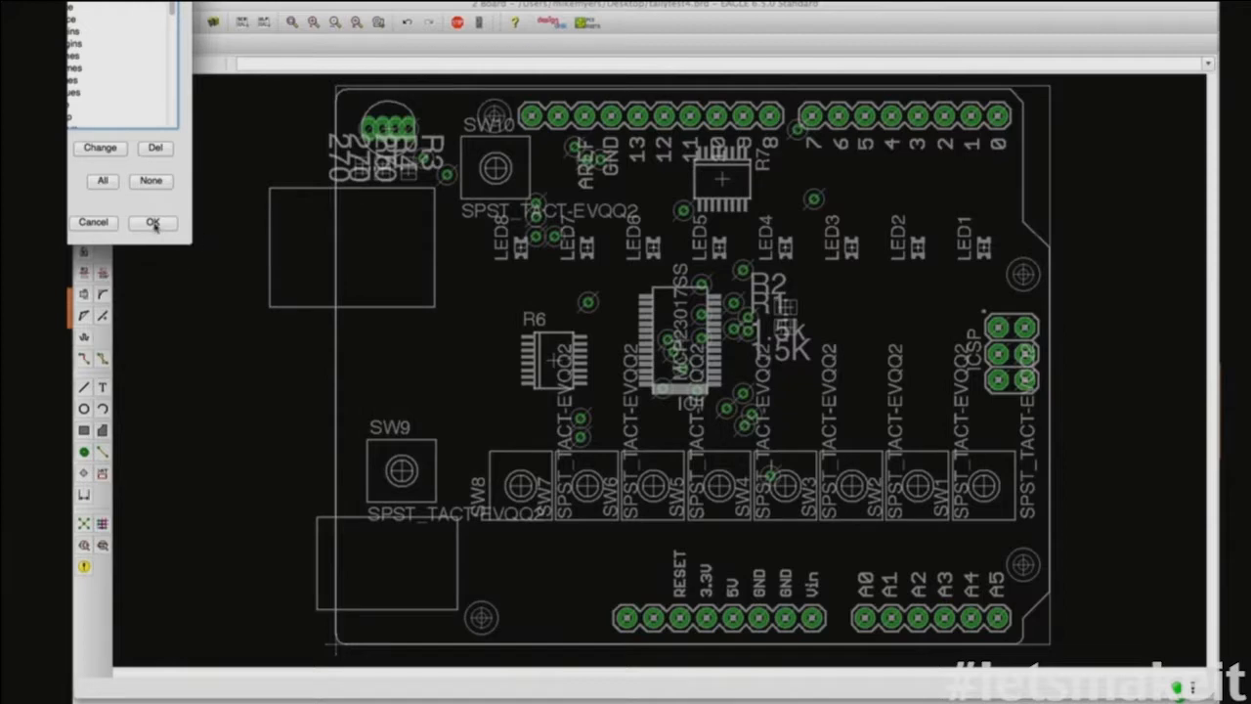
{"action": "left_click", "coordinate": [152, 223]}
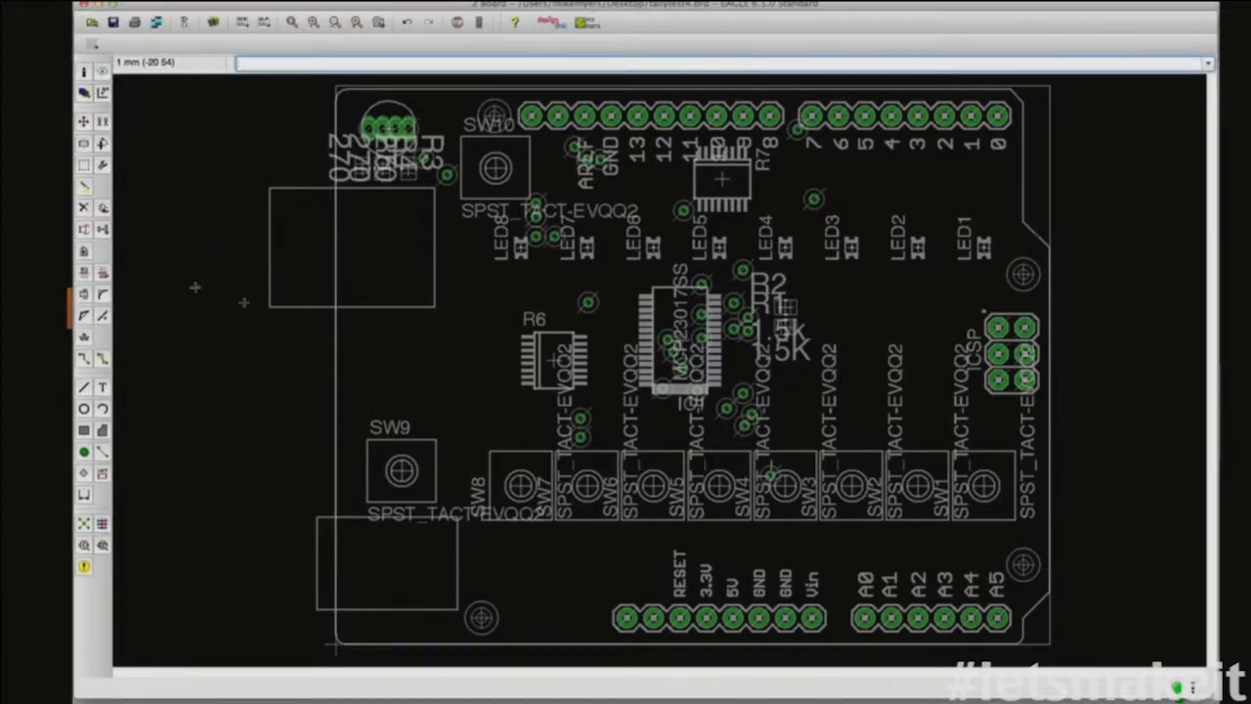
{"action": "left_click", "coordinate": [84, 93]}
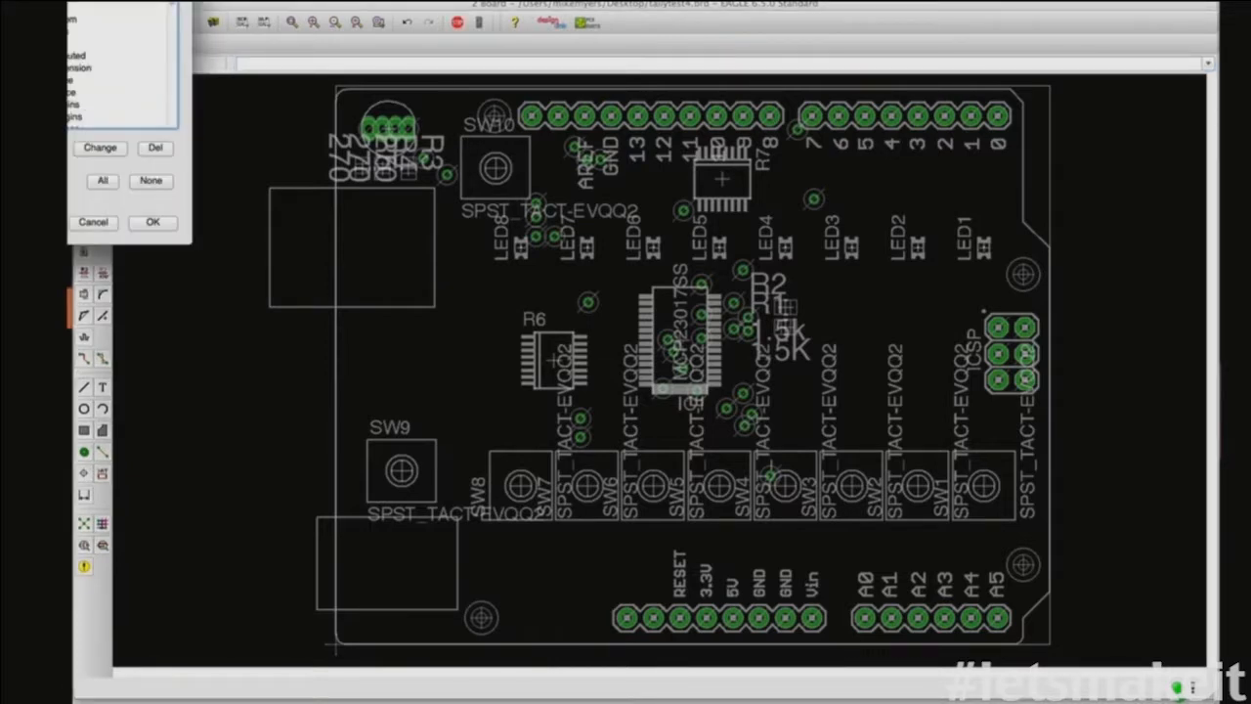
{"action": "scroll", "coordinate": [122, 69], "scroll_direction": "down", "scroll_amount": 2}
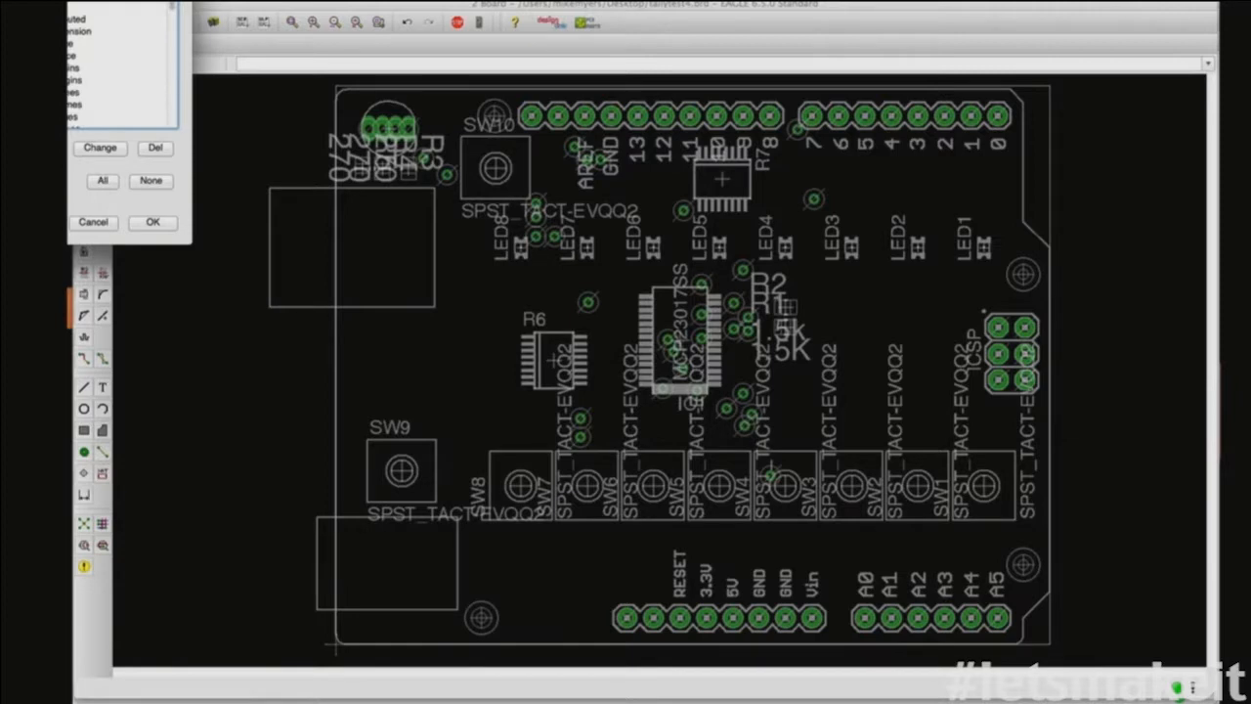
{"action": "left_click", "coordinate": [94, 222]}
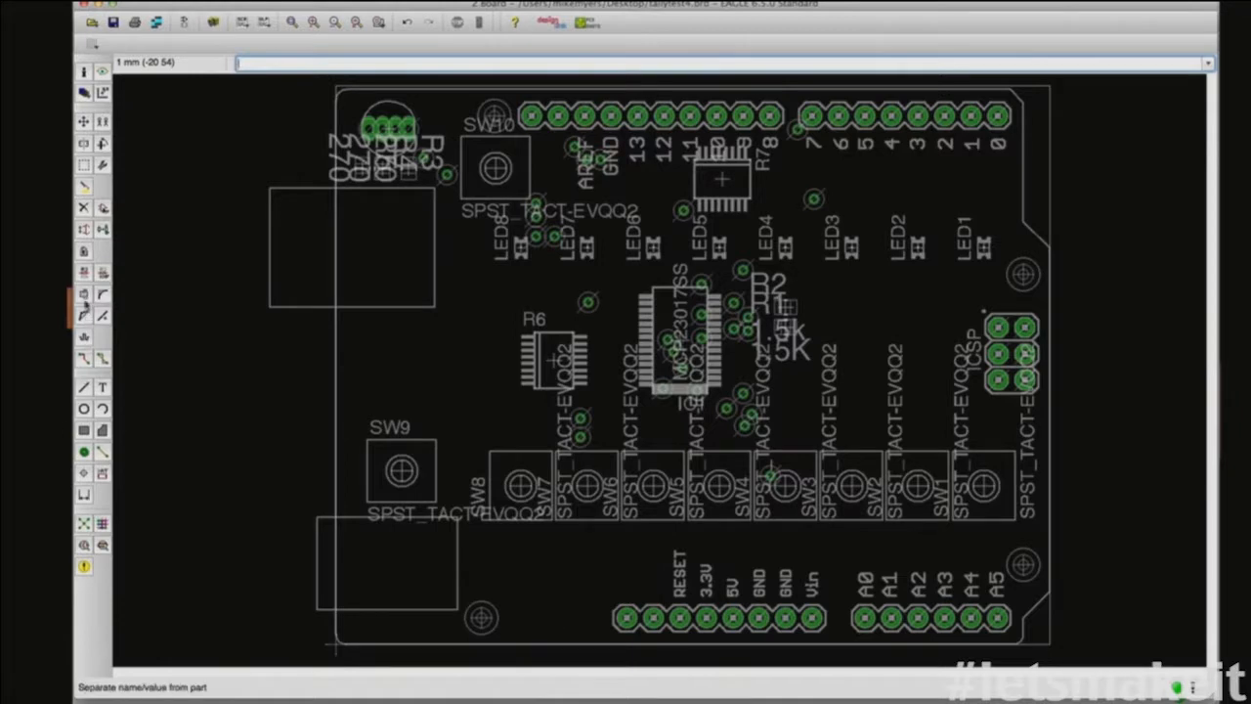
Step: Smash switch SW9 and the row of switches SW8 to SW1 to separate their name and value labels
{"action": "left_click", "coordinate": [83, 293]}
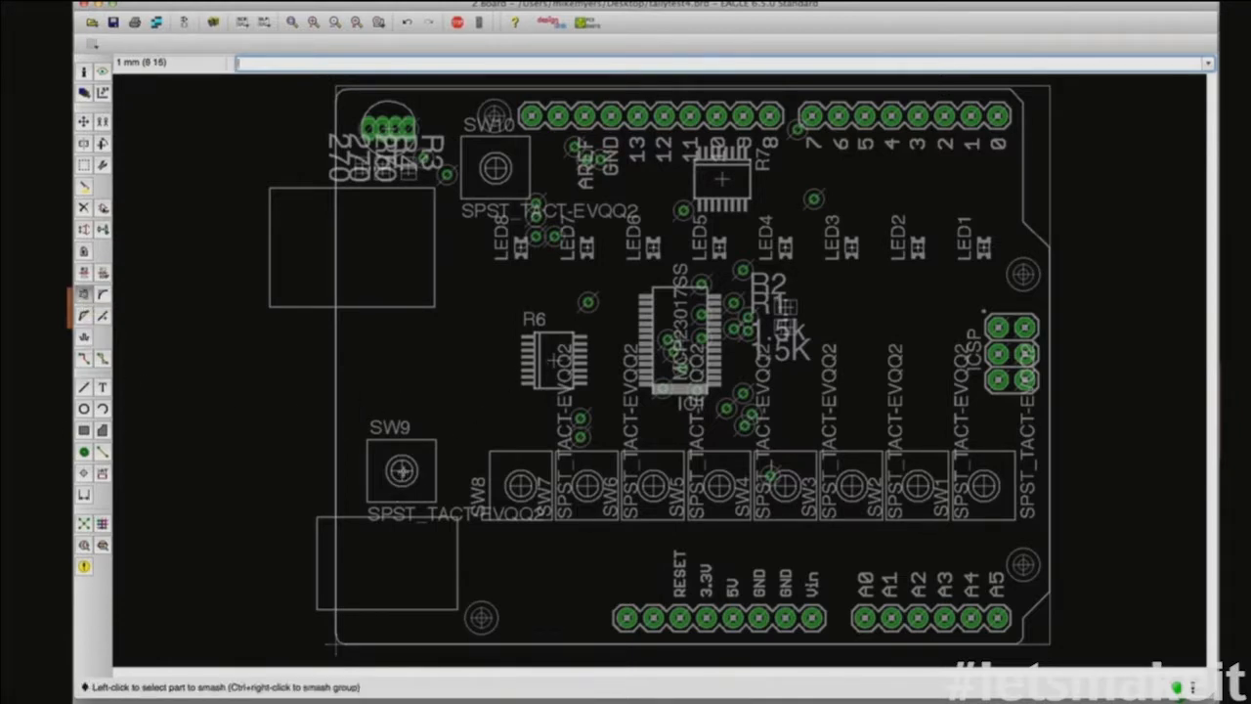
{"action": "left_click", "coordinate": [401, 471]}
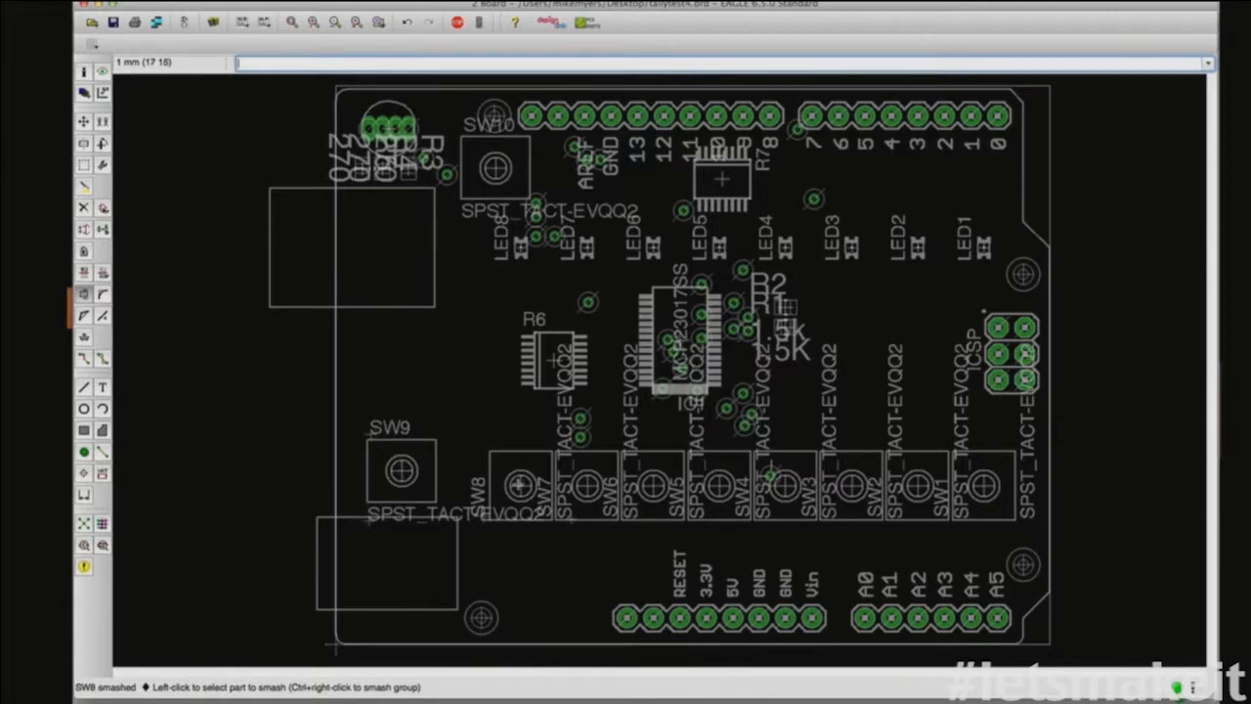
{"action": "left_click", "coordinate": [586, 485]}
{"action": "left_click", "coordinate": [653, 484]}
{"action": "left_click", "coordinate": [783, 487]}
{"action": "left_click", "coordinate": [988, 484]}
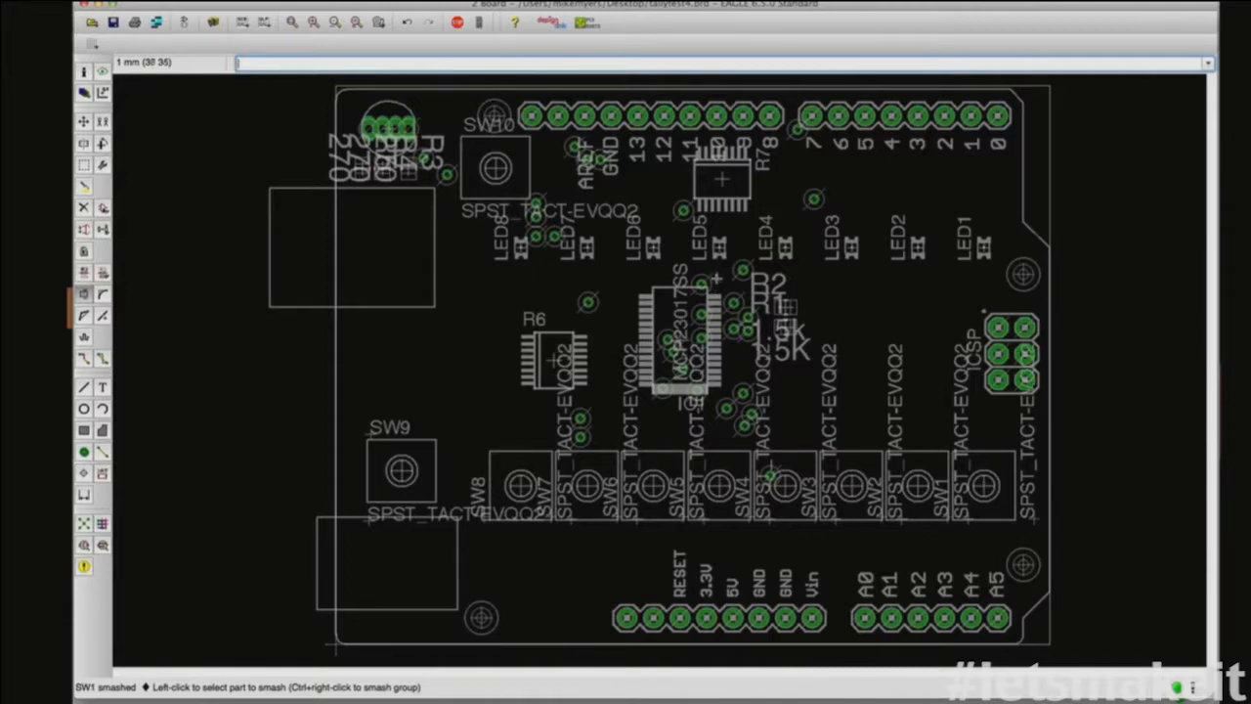
Step: Smash the row of LEDs, switch SW10 and the resistors beside it to separate their labels
{"action": "left_click", "coordinate": [521, 249]}
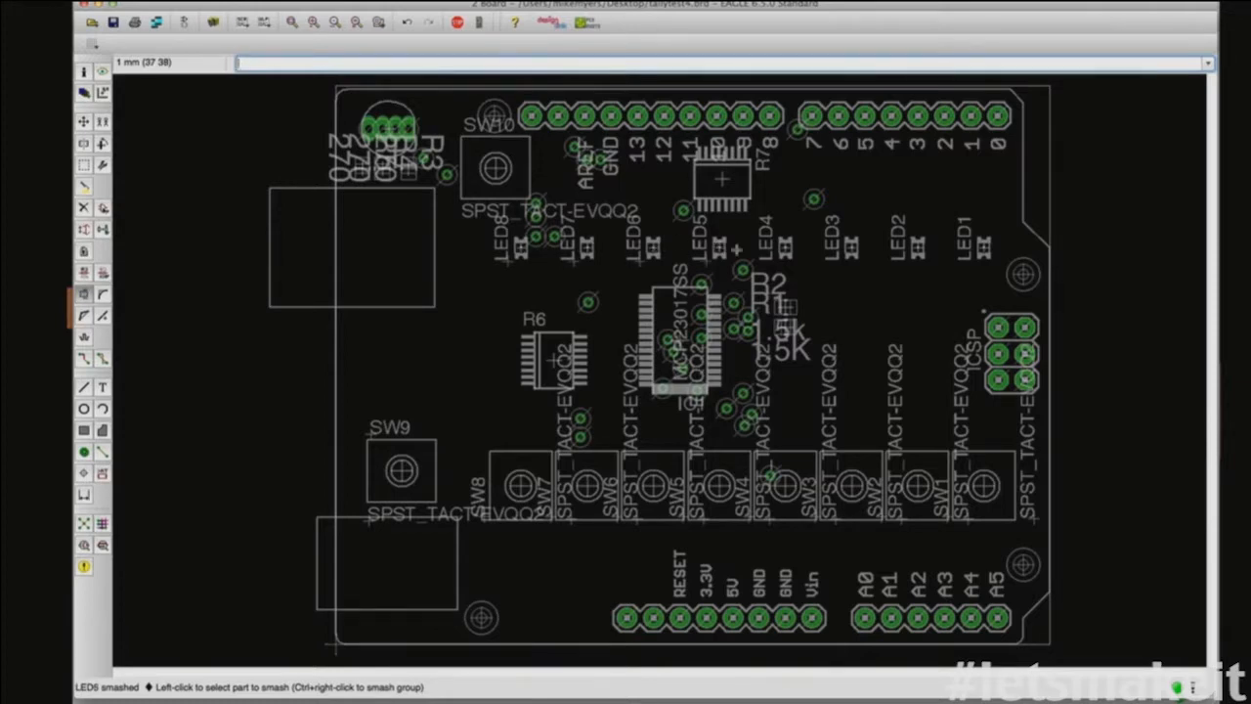
{"action": "left_click", "coordinate": [771, 249]}
{"action": "left_click", "coordinate": [849, 244]}
{"action": "left_click", "coordinate": [495, 170]}
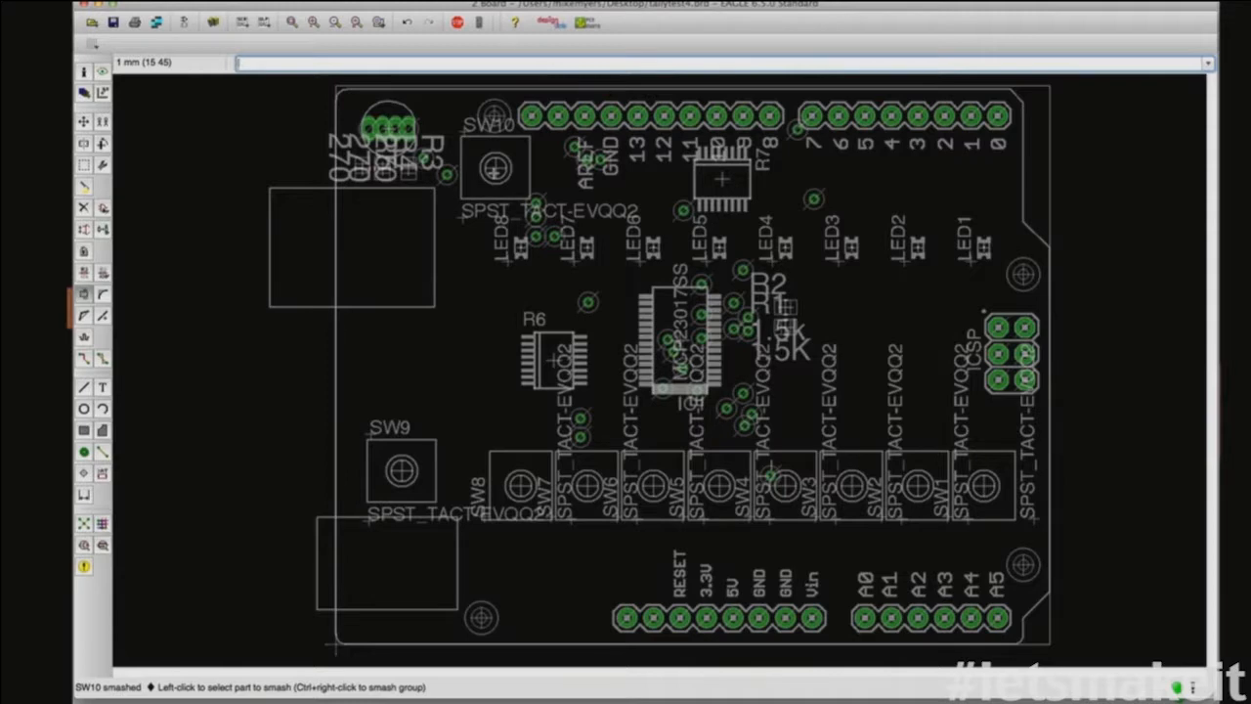
{"action": "left_click", "coordinate": [411, 172]}
{"action": "left_click", "coordinate": [391, 174]}
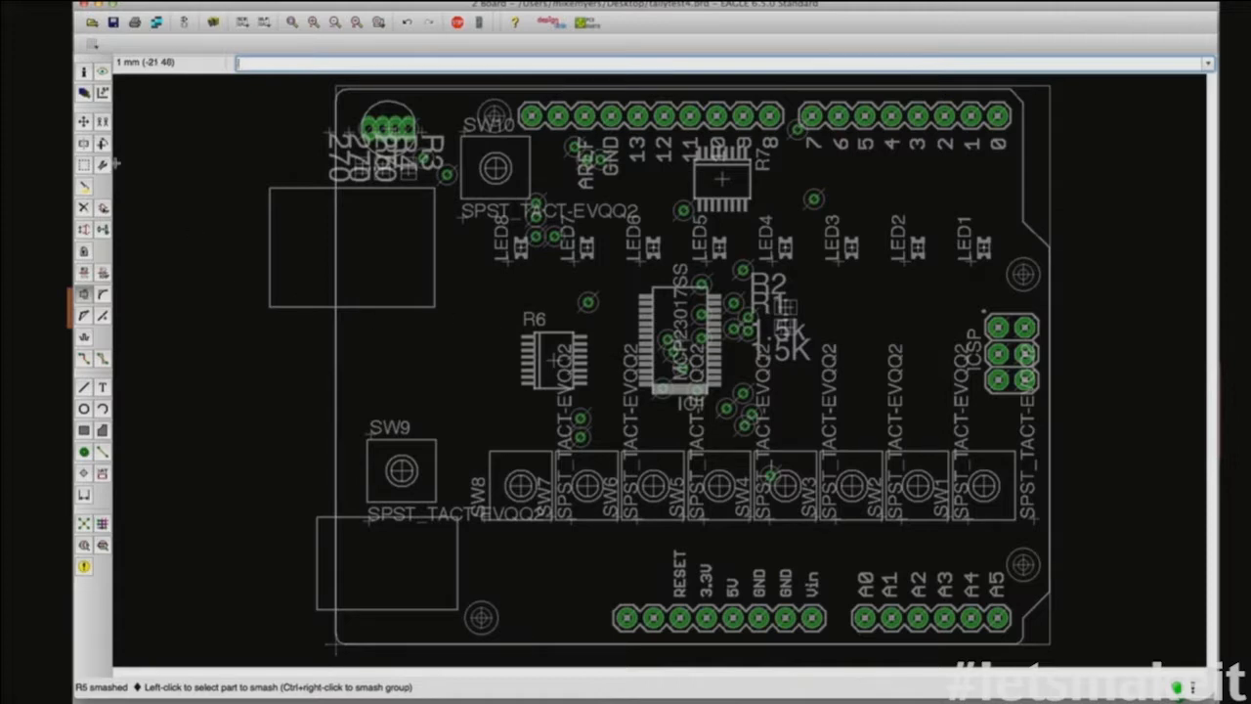
Step: Delete the SPST_TACT-EVQQ2 value labels of switches SW1 to SW10
{"action": "left_click", "coordinate": [84, 208]}
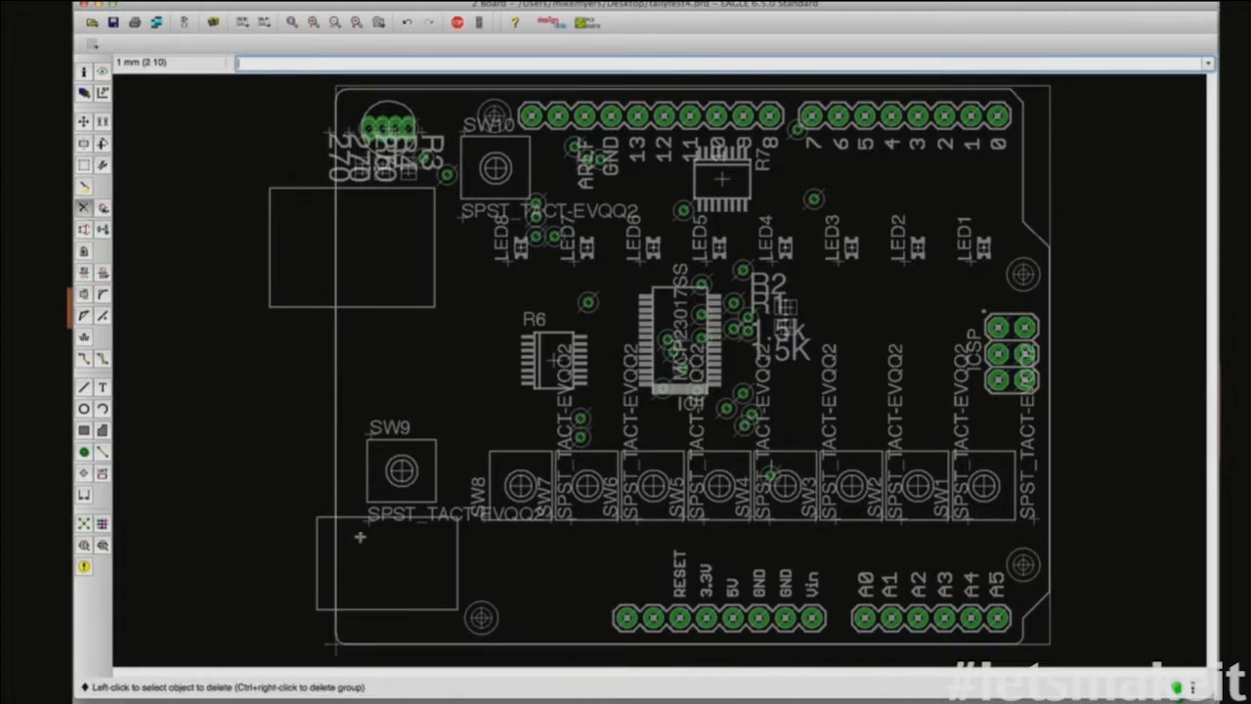
{"action": "left_click", "coordinate": [368, 522]}
{"action": "left_click", "coordinate": [567, 520]}
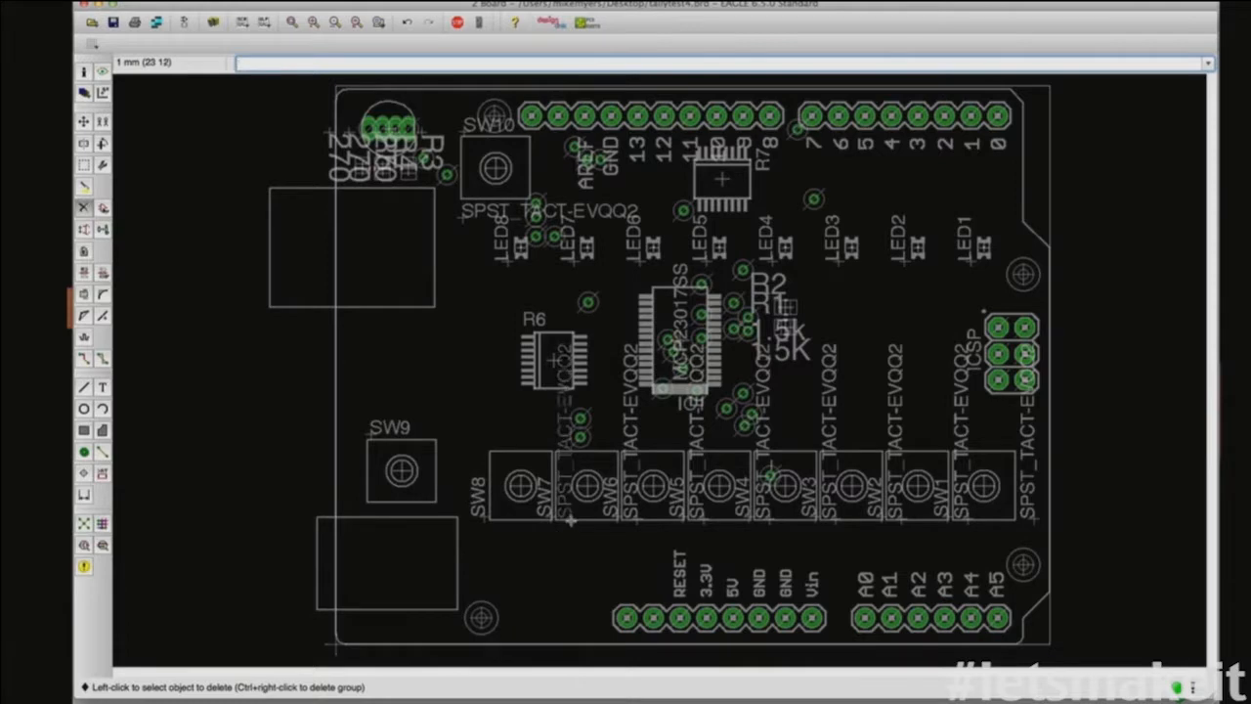
{"action": "left_click", "coordinate": [641, 520]}
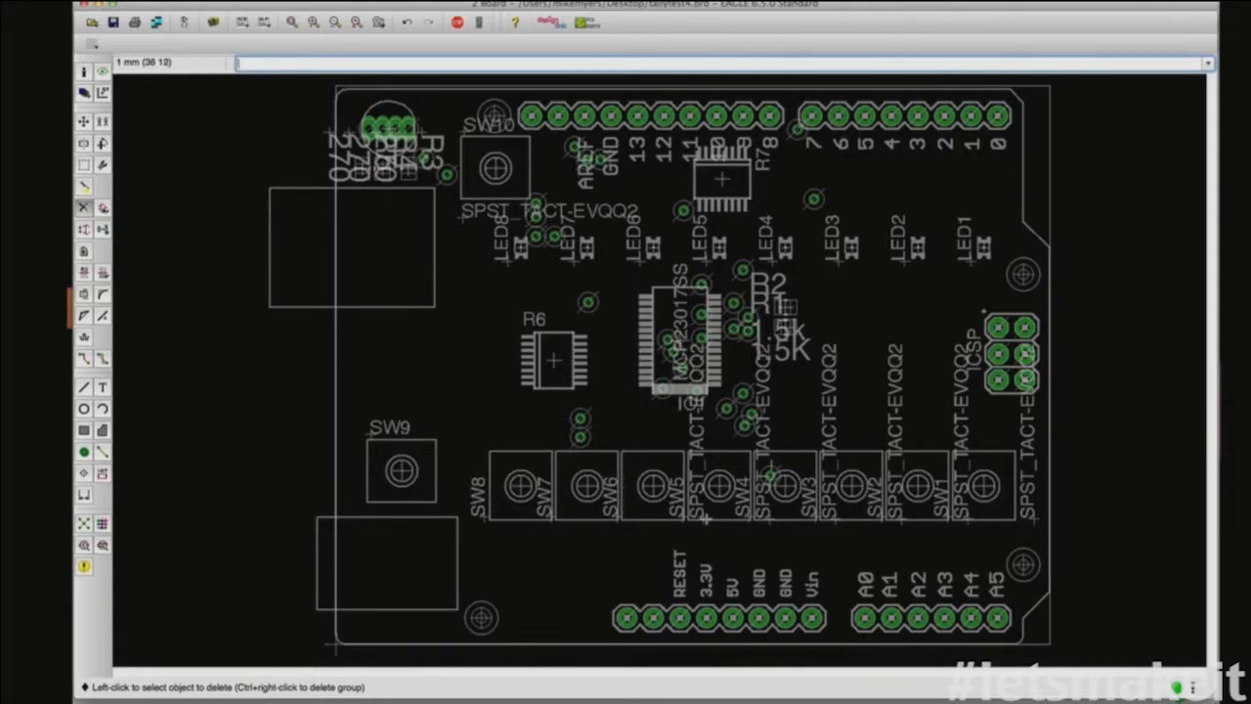
{"action": "left_click", "coordinate": [706, 521]}
{"action": "left_click", "coordinate": [767, 520]}
{"action": "left_click", "coordinate": [835, 518]}
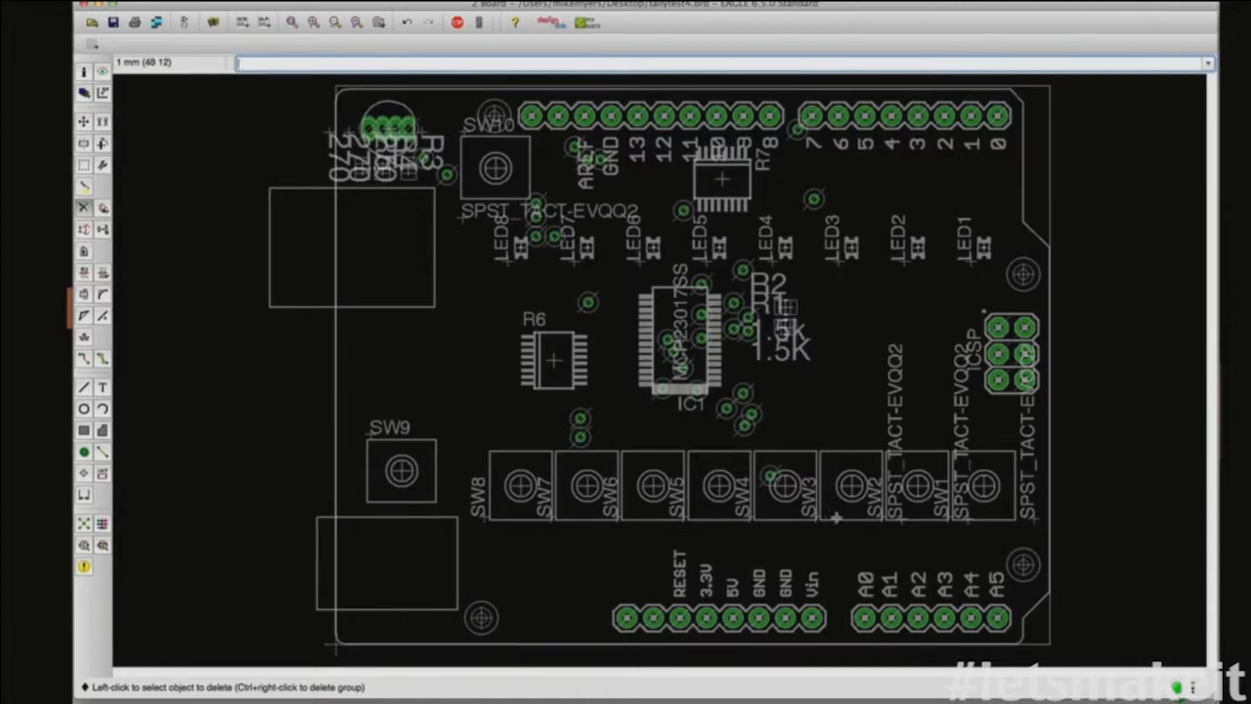
{"action": "left_click", "coordinate": [898, 519]}
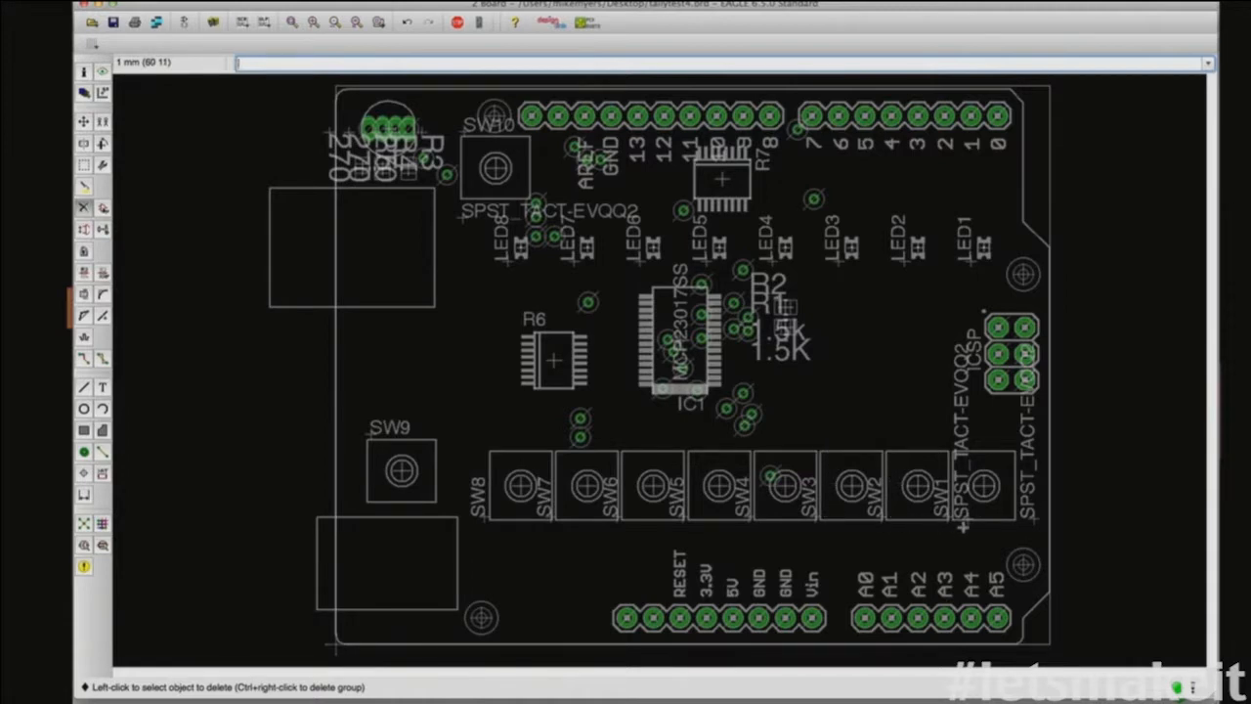
{"action": "left_click", "coordinate": [972, 520]}
{"action": "left_click", "coordinate": [1040, 520]}
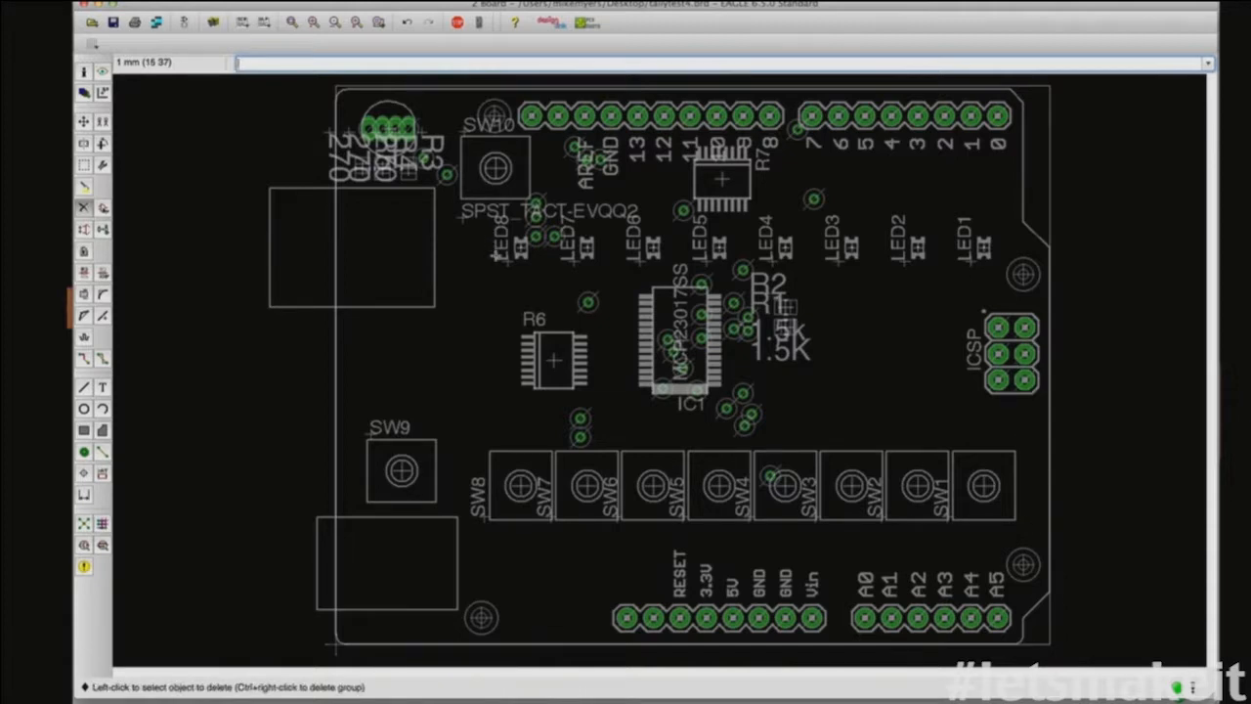
{"action": "left_click", "coordinate": [467, 216]}
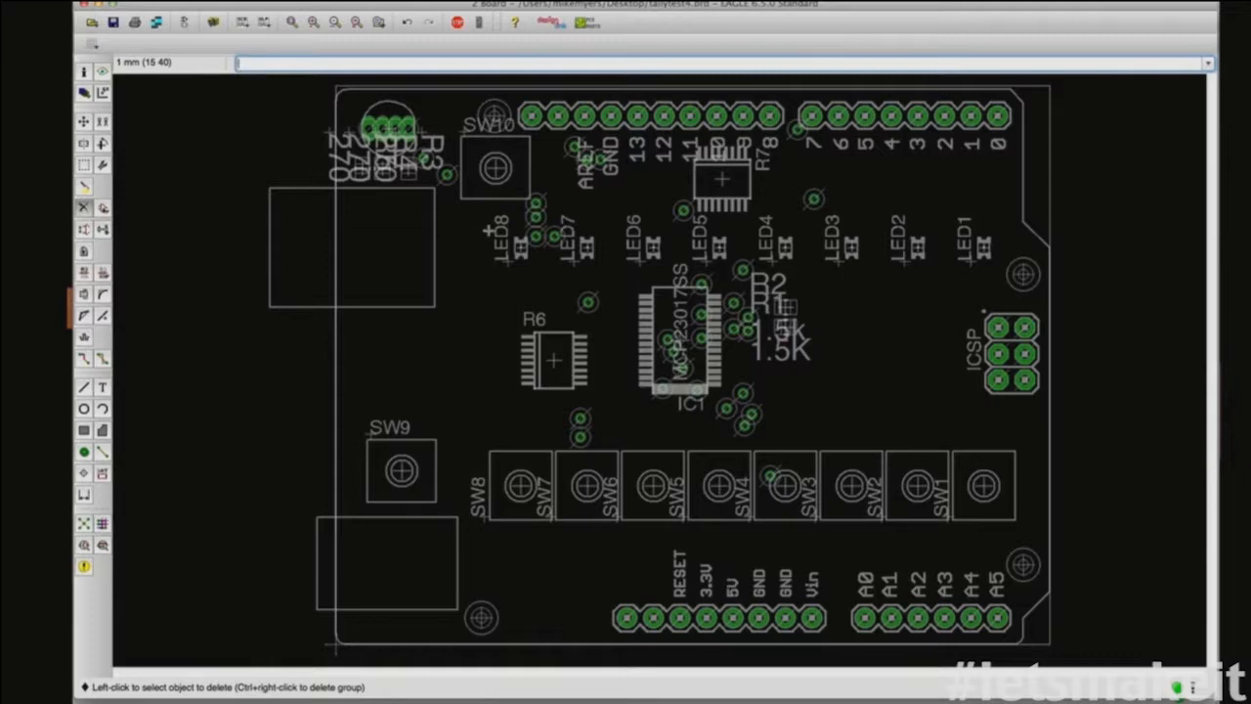
Step: Move the SW1 and SW2 name labels to just below their switches
{"action": "left_click", "coordinate": [83, 122]}
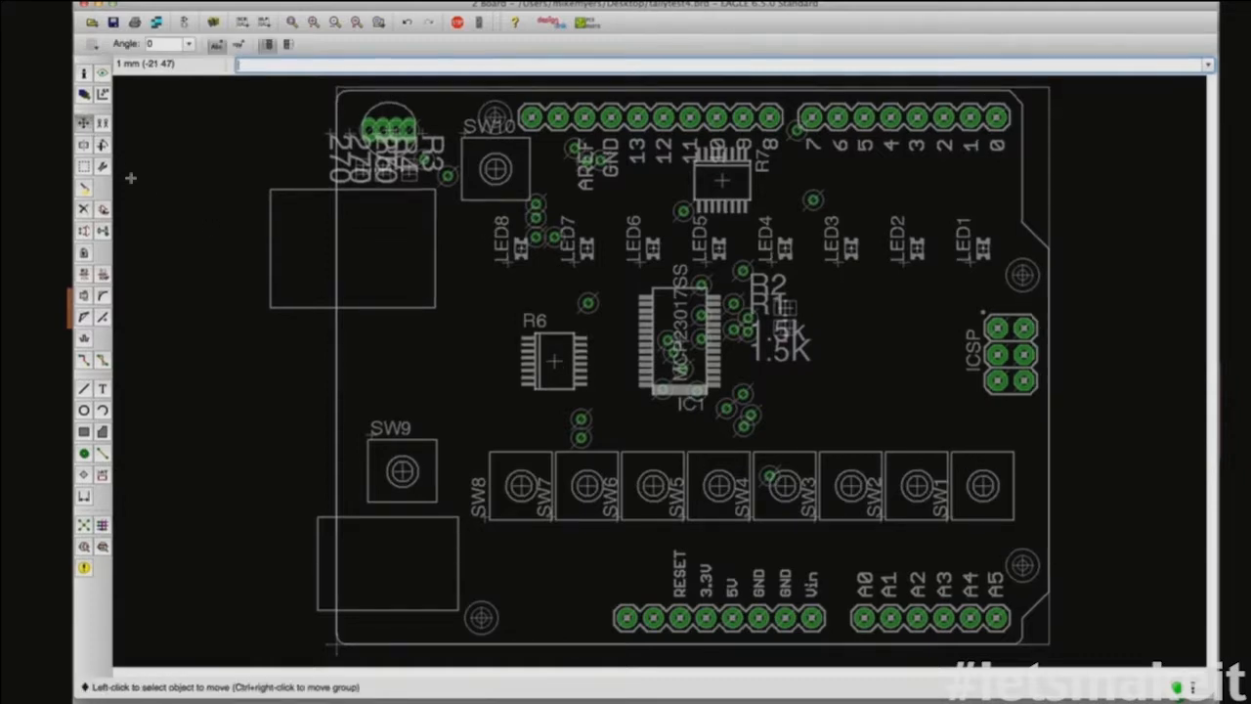
{"action": "left_click", "coordinate": [941, 520]}
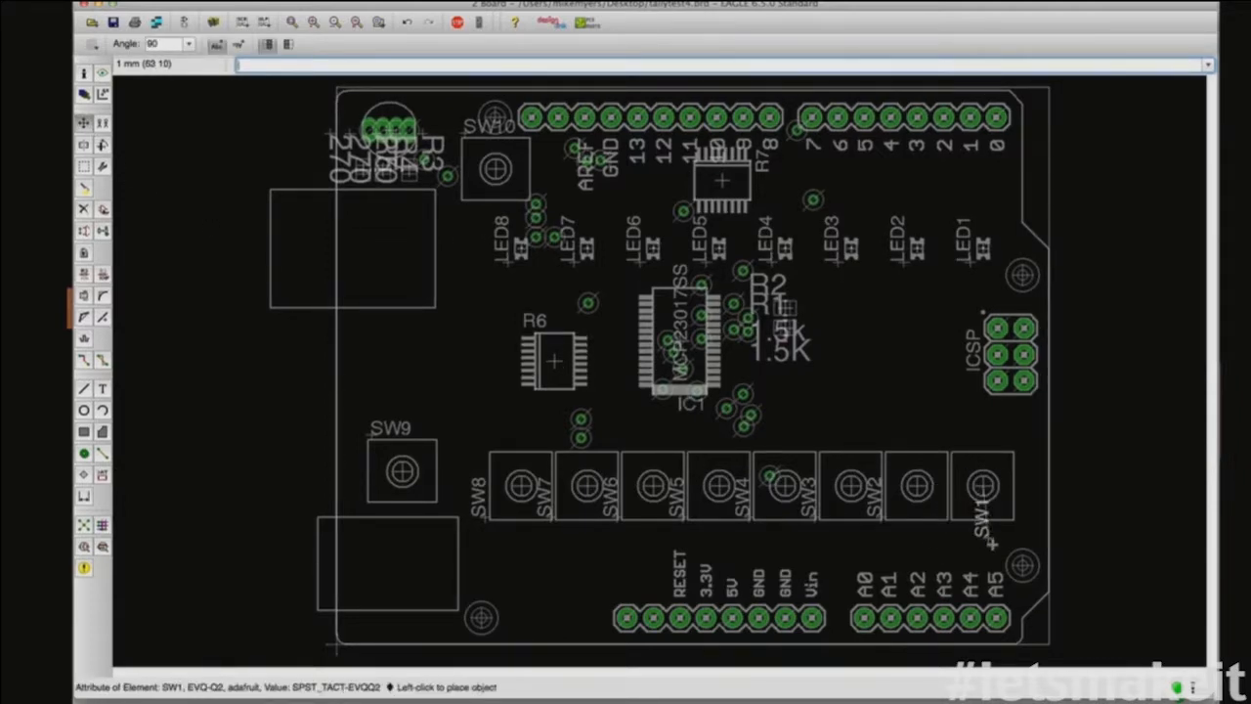
{"action": "left_click", "coordinate": [982, 554]}
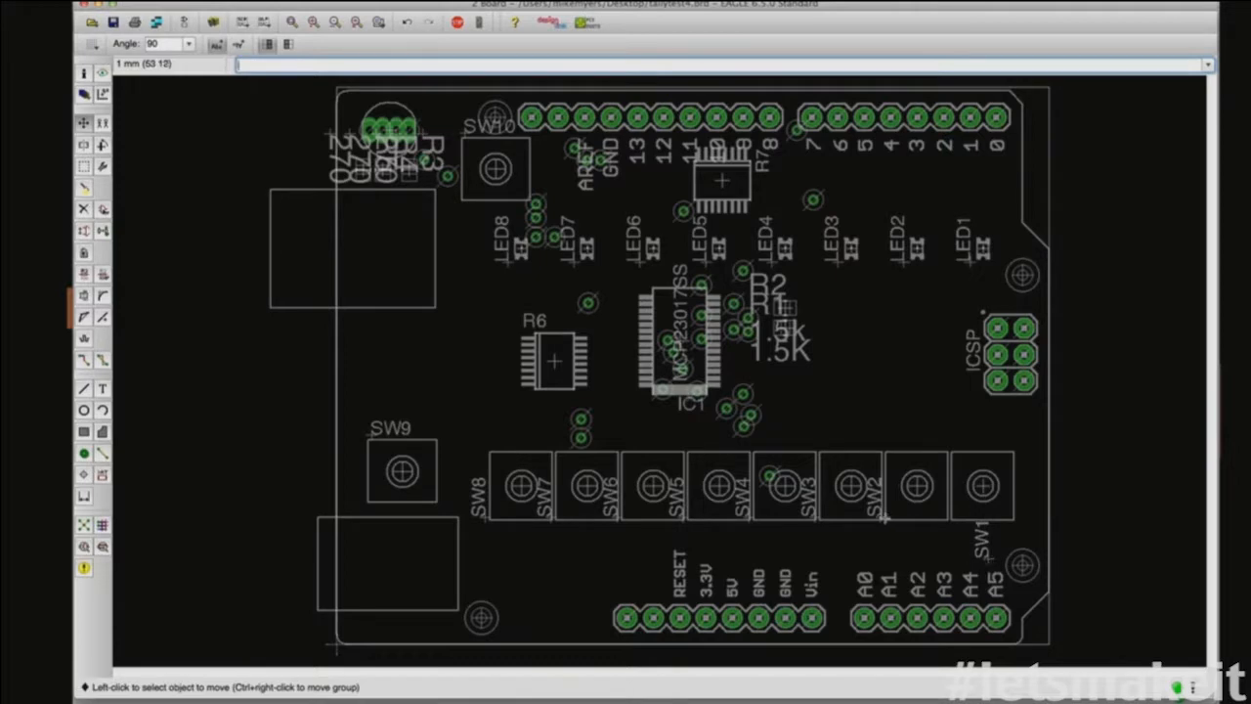
{"action": "left_click", "coordinate": [885, 518]}
{"action": "left_click", "coordinate": [918, 554]}
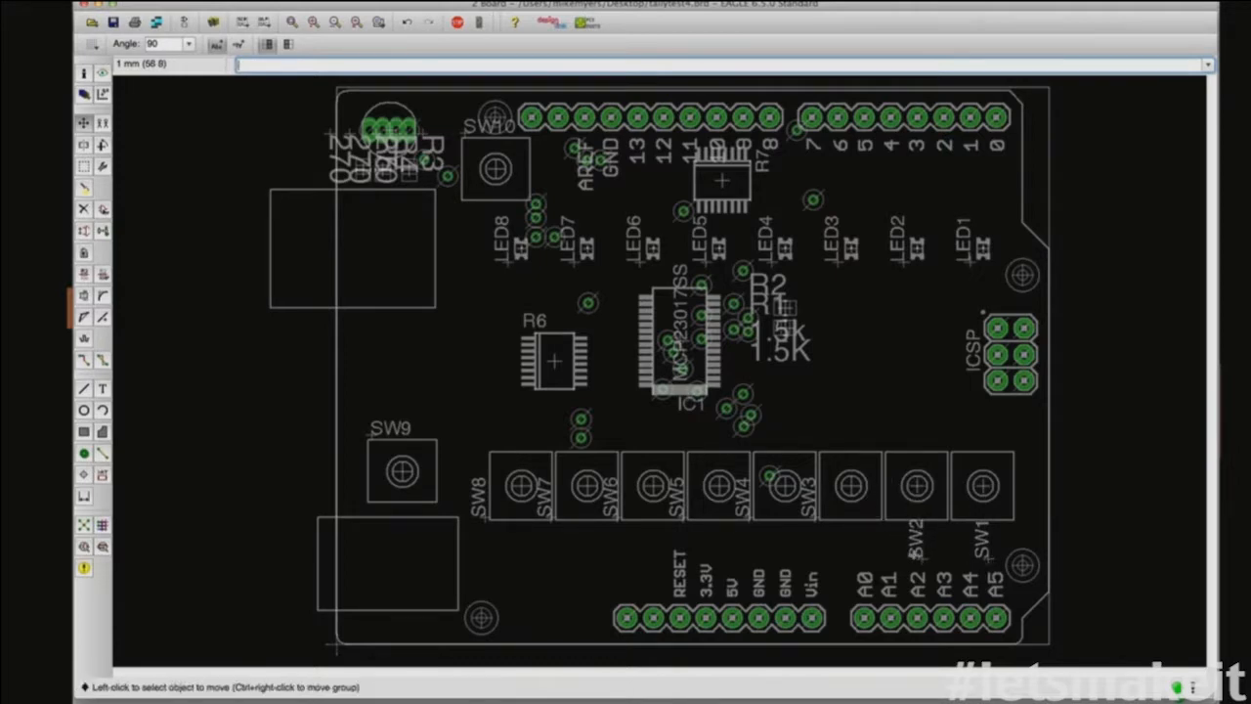
Step: Move the SW3, SW4 and SW5 name labels directly below their respective switches, in line with the SW1 and SW2 labels
{"action": "left_click", "coordinate": [816, 519]}
{"action": "left_click", "coordinate": [856, 559]}
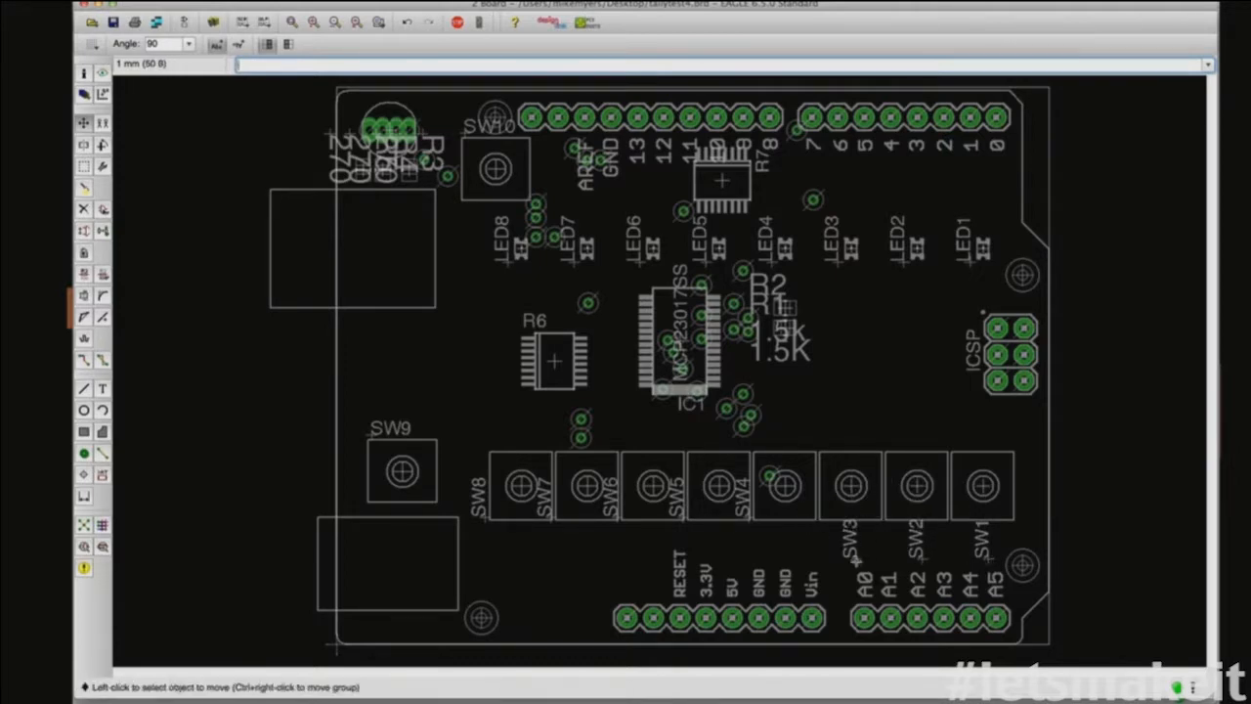
{"action": "left_click", "coordinate": [748, 519]}
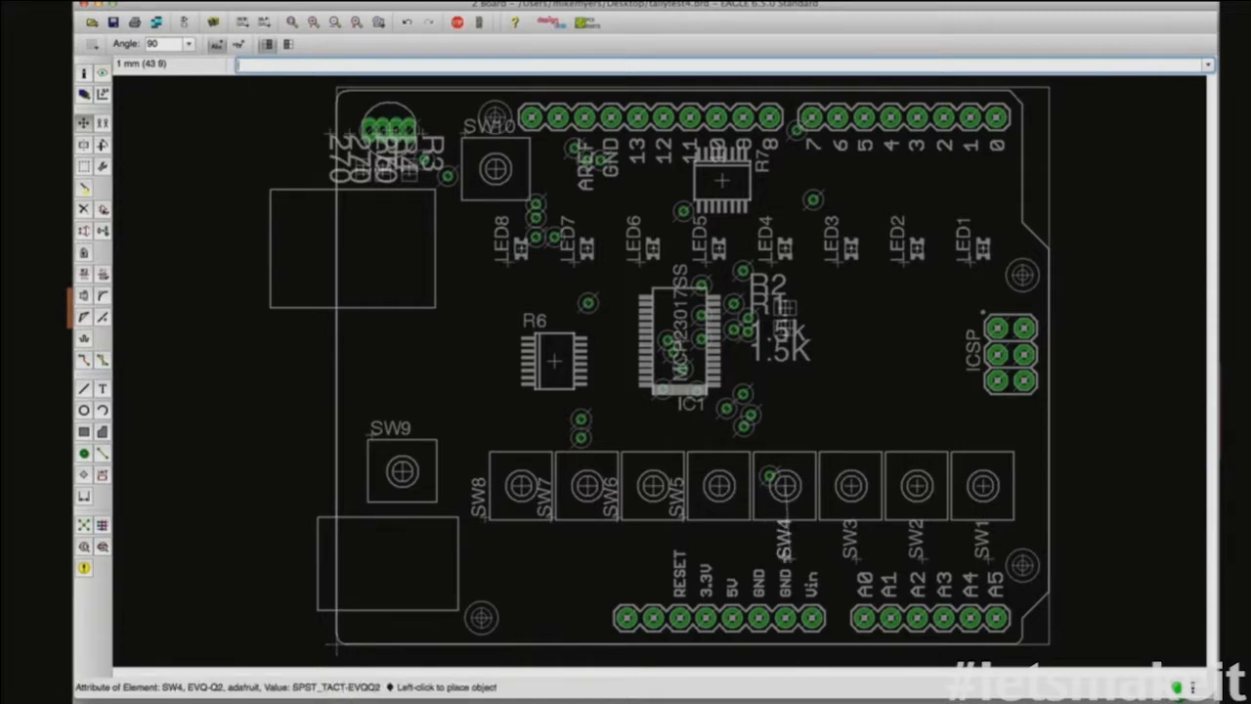
{"action": "left_click", "coordinate": [785, 557]}
{"action": "left_click", "coordinate": [679, 523]}
{"action": "left_click", "coordinate": [718, 559]}
Step: Move the SW6, SW7 and SW8 name labels directly below their switches, in line with the other switch labels
{"action": "left_click", "coordinate": [614, 519]}
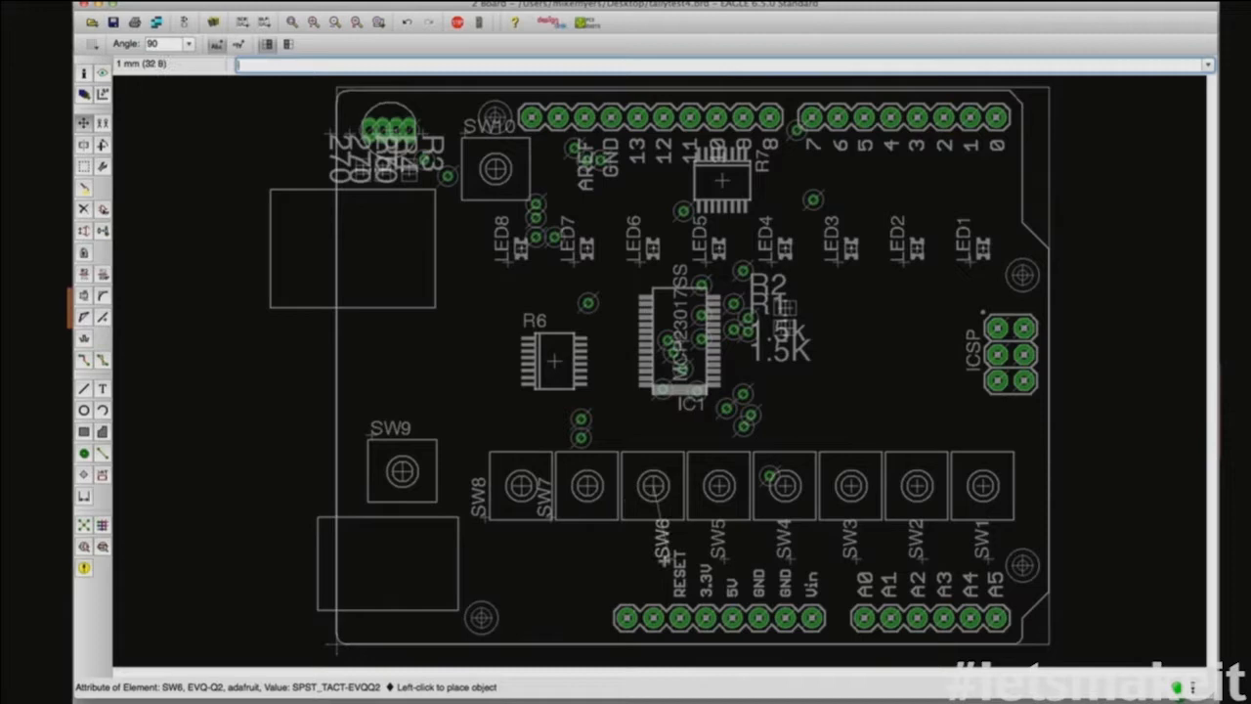
{"action": "left_click", "coordinate": [654, 559]}
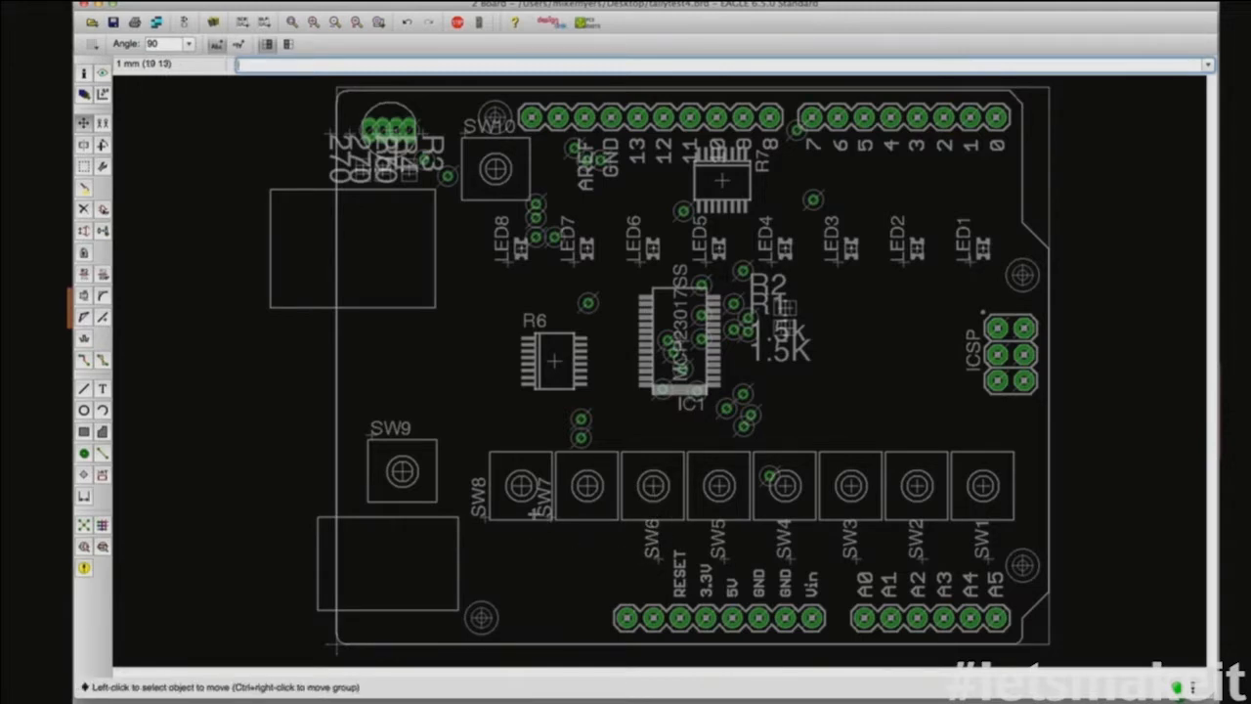
{"action": "left_click", "coordinate": [544, 519]}
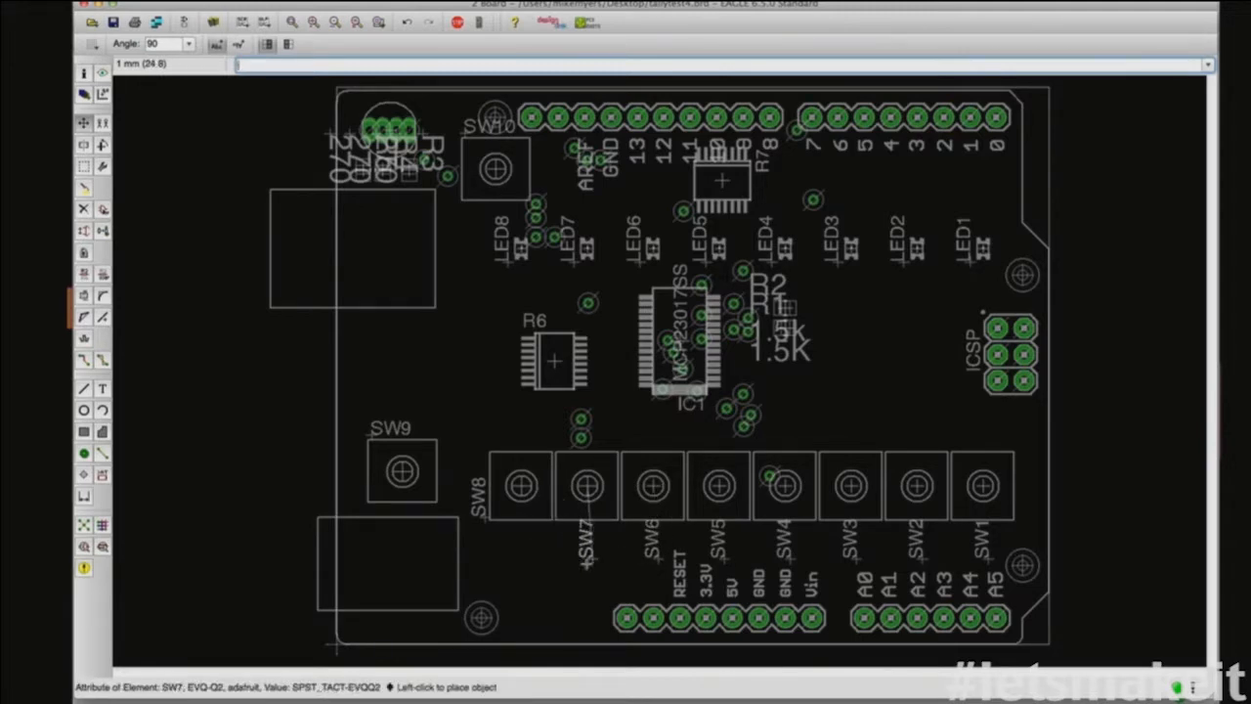
{"action": "left_click", "coordinate": [588, 559]}
{"action": "left_click", "coordinate": [481, 518]}
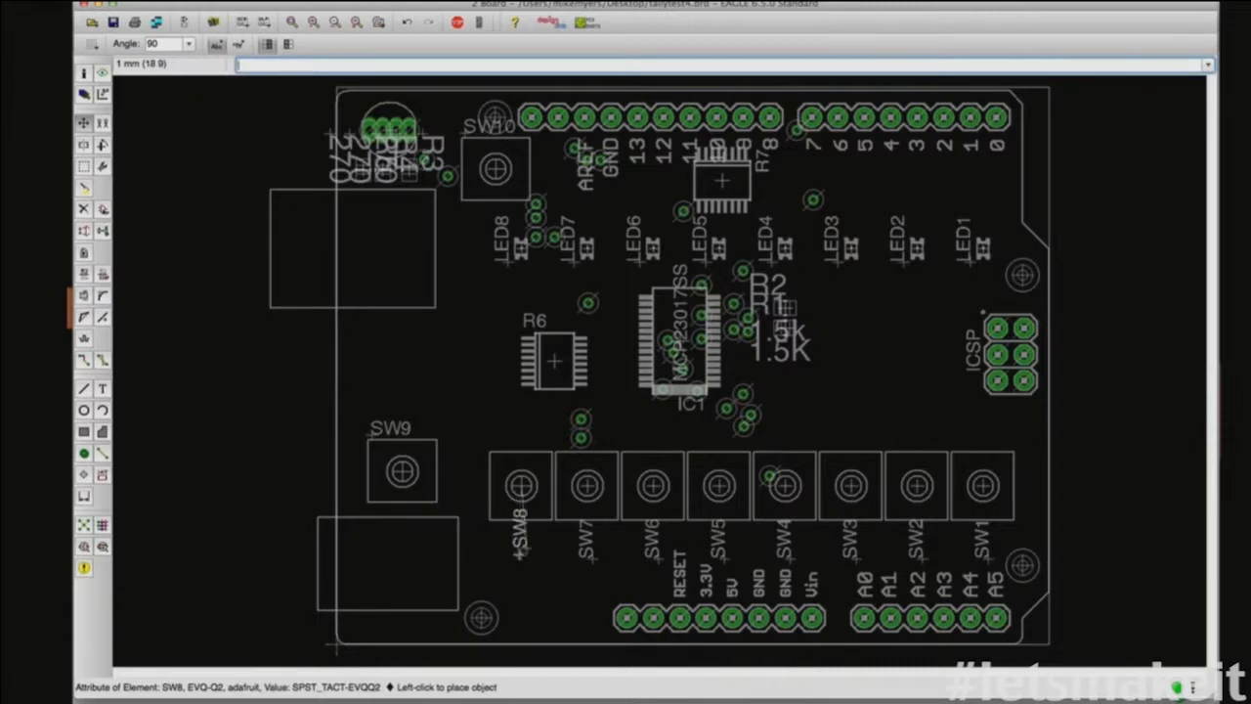
{"action": "left_click", "coordinate": [525, 559]}
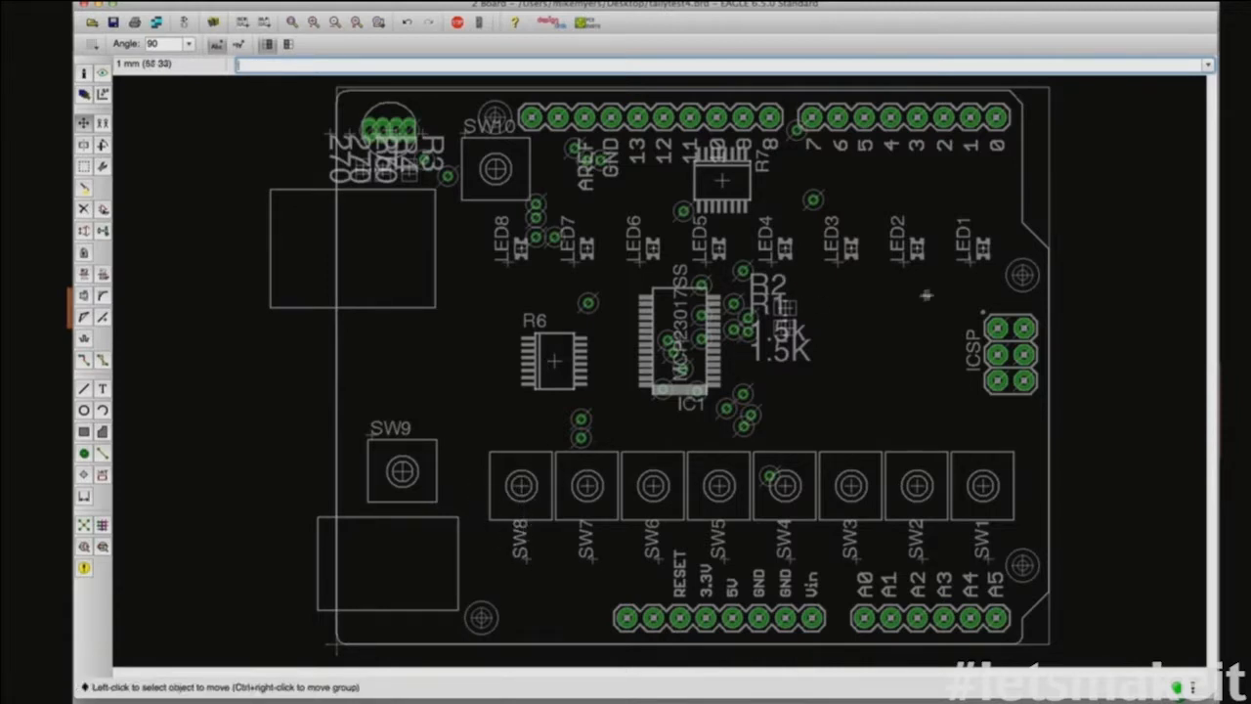
Step: Move the LED1, LED2, LED3 and LED4 name labels directly above their respective LEDs
{"action": "left_click", "coordinate": [971, 262]}
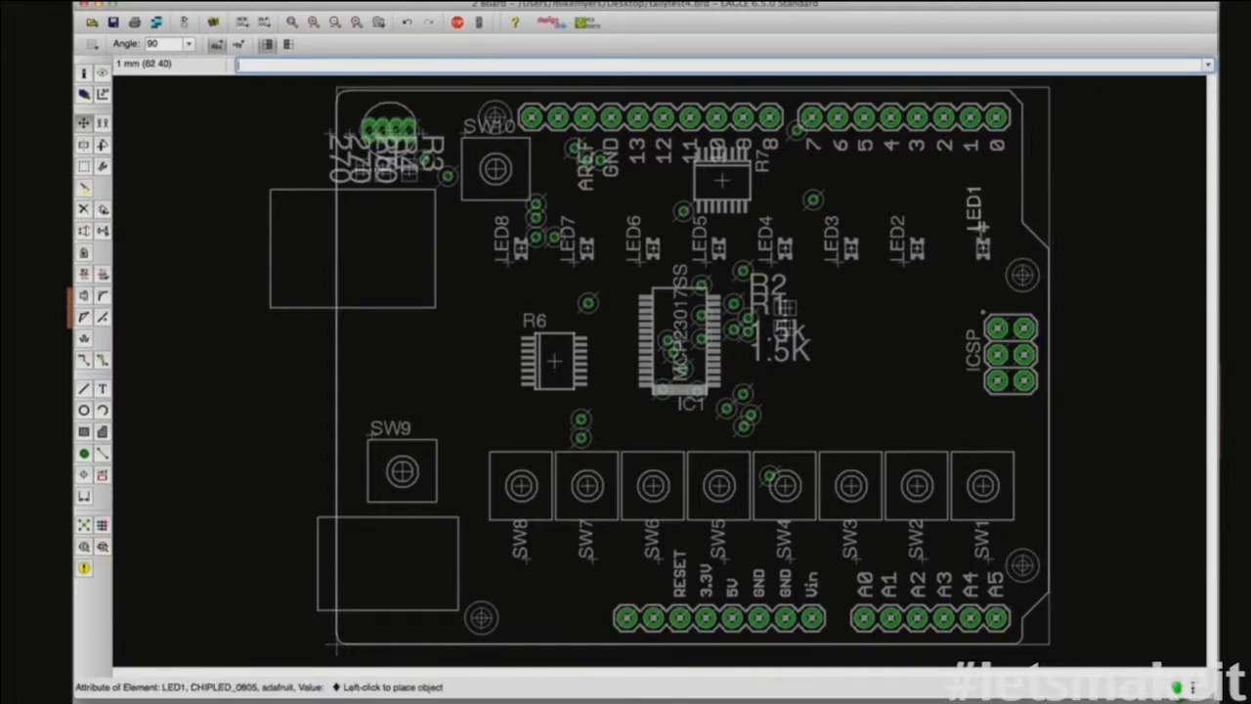
{"action": "left_click", "coordinate": [986, 227]}
{"action": "left_click", "coordinate": [907, 258]}
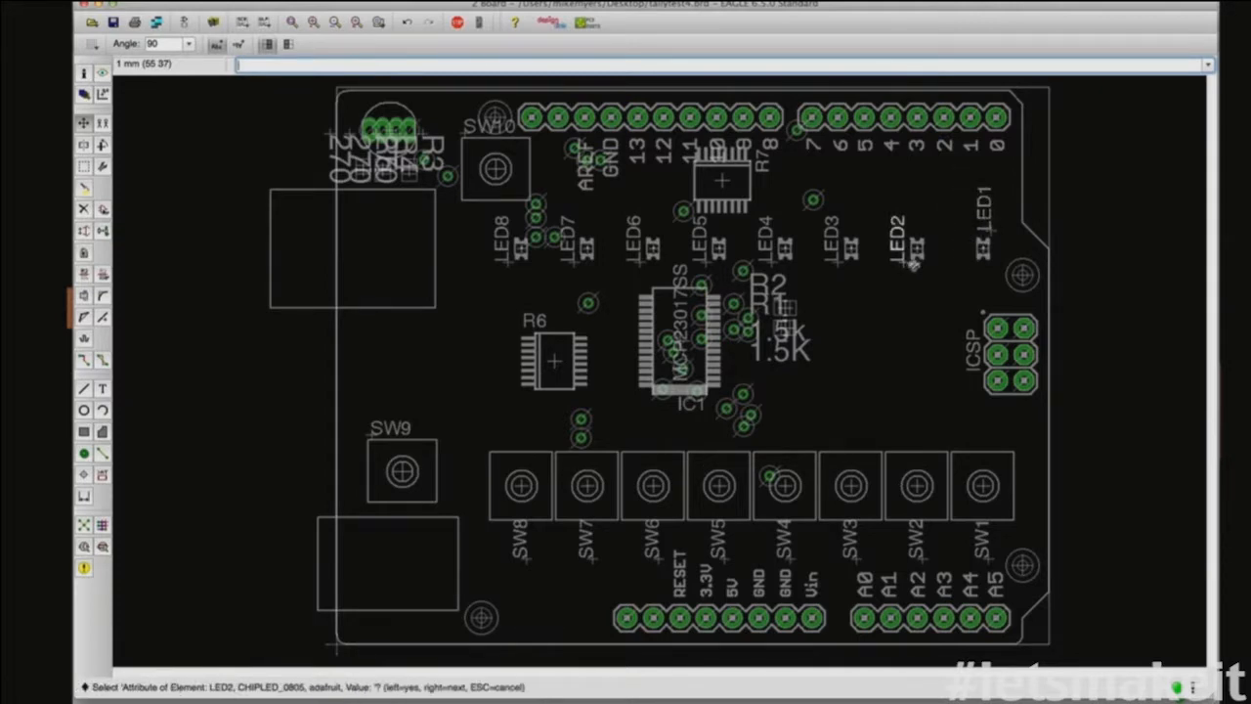
{"action": "left_click", "coordinate": [919, 227]}
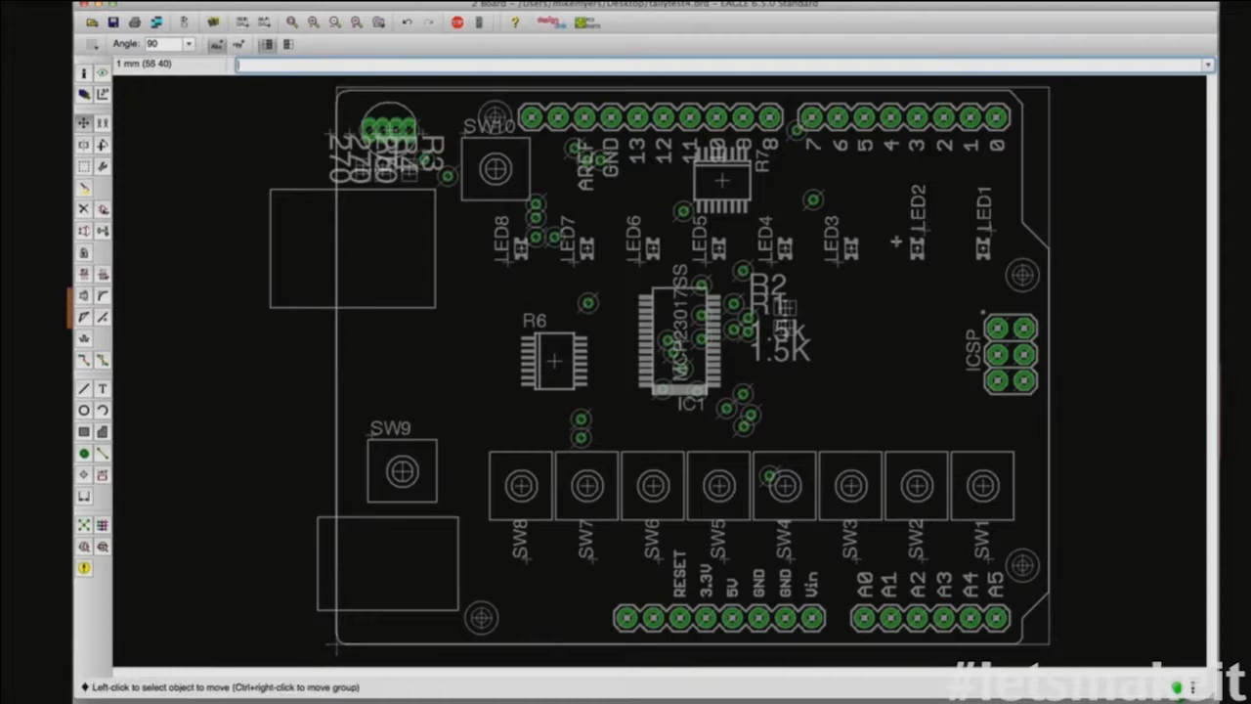
{"action": "left_click", "coordinate": [846, 252]}
{"action": "left_click", "coordinate": [850, 227]}
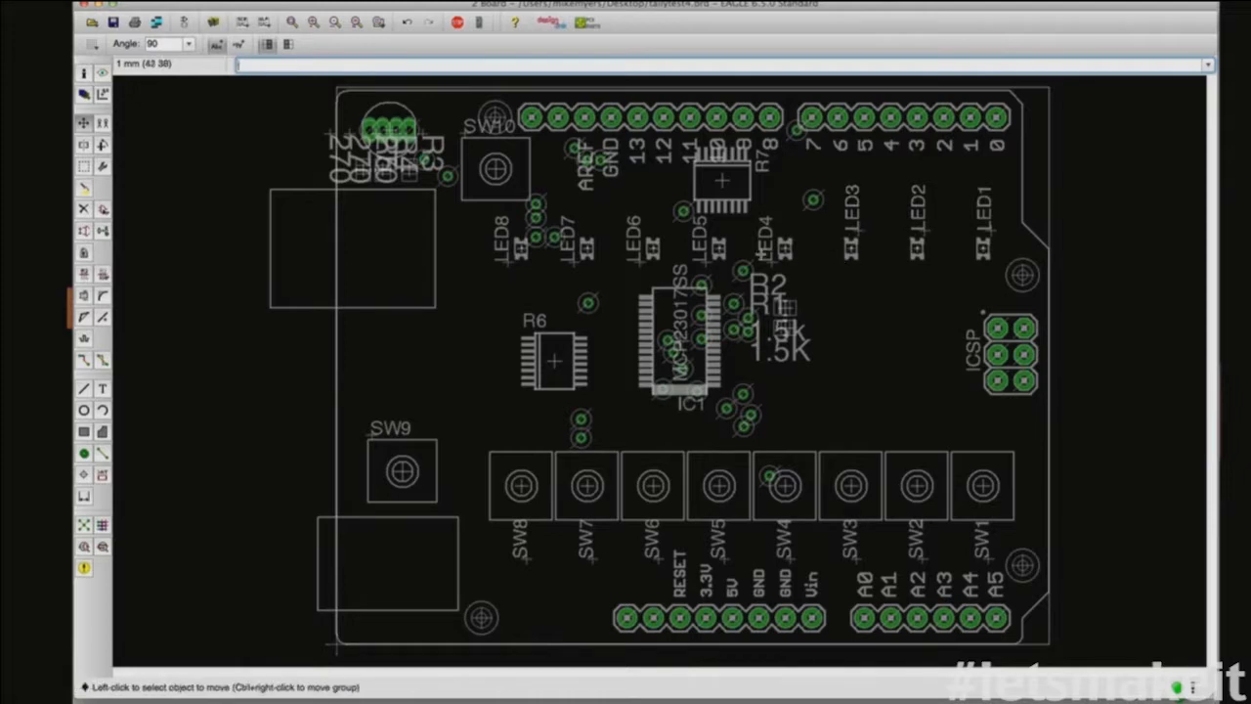
{"action": "left_click", "coordinate": [773, 256]}
{"action": "left_click", "coordinate": [783, 227]}
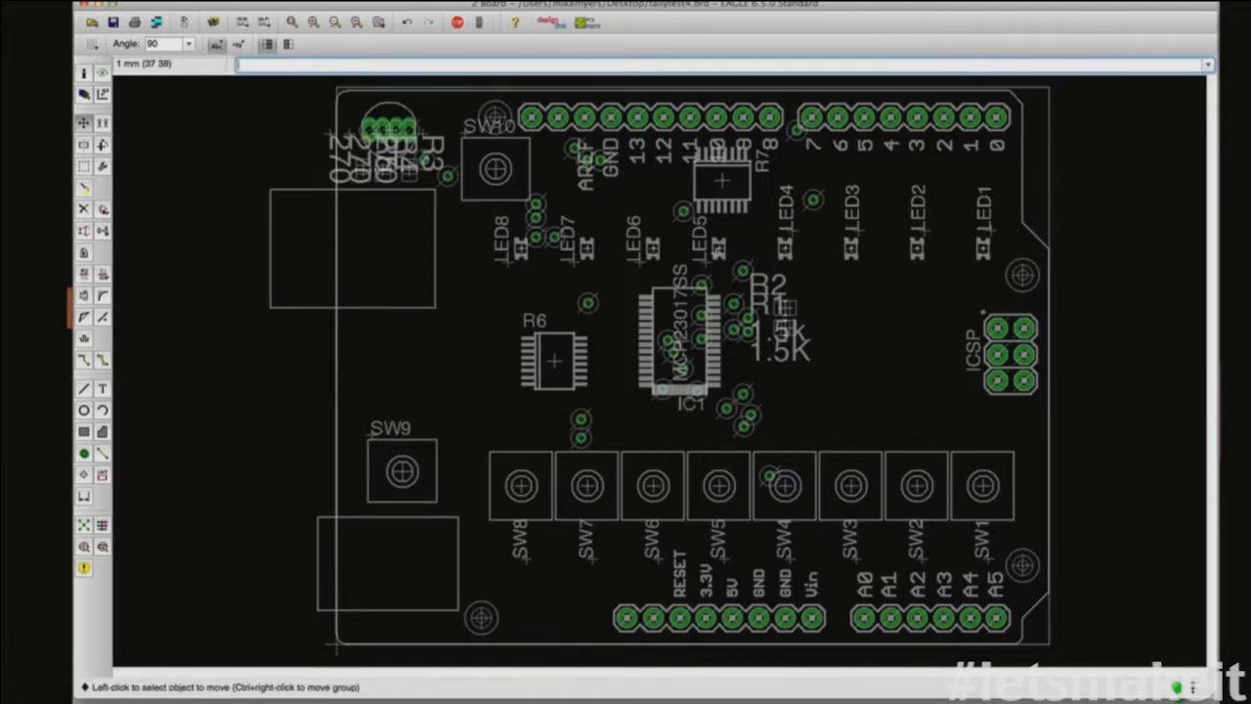
Step: Move the LED6 and LED7 name labels above their LEDs, and the LED5 and LED8 labels to the right of theirs
{"action": "left_click", "coordinate": [712, 262]}
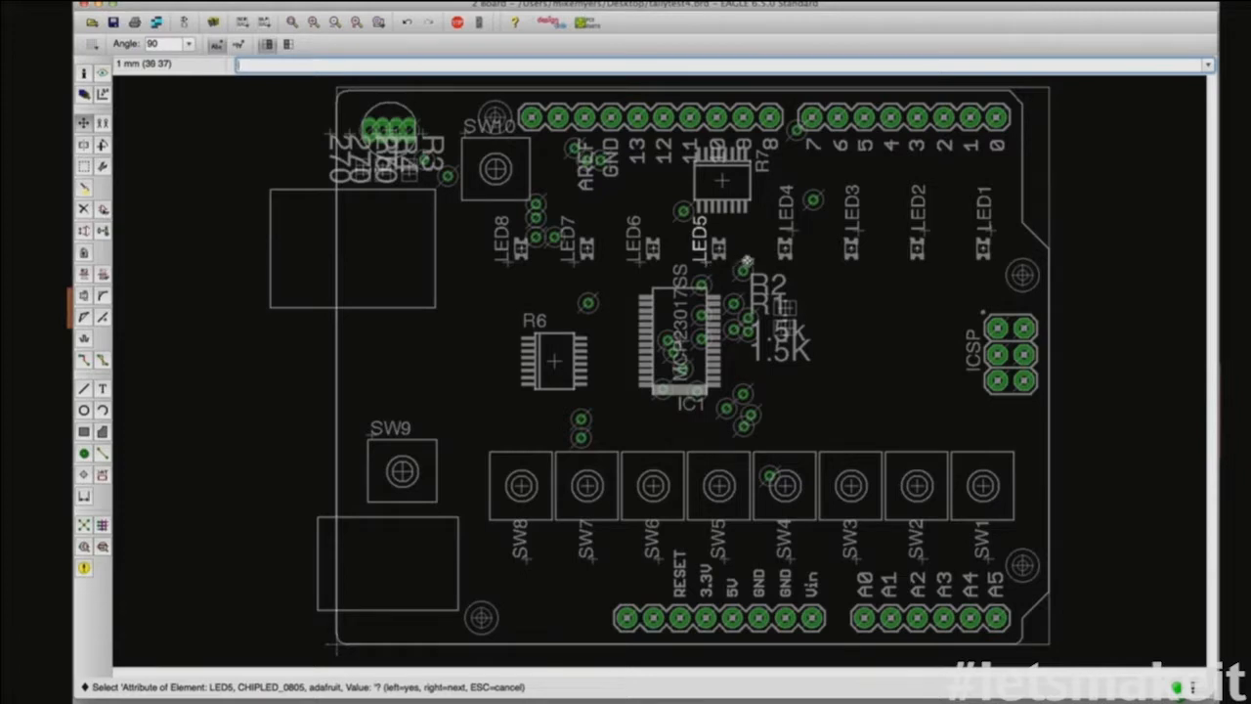
{"action": "left_click", "coordinate": [710, 260]}
{"action": "left_click", "coordinate": [751, 259]}
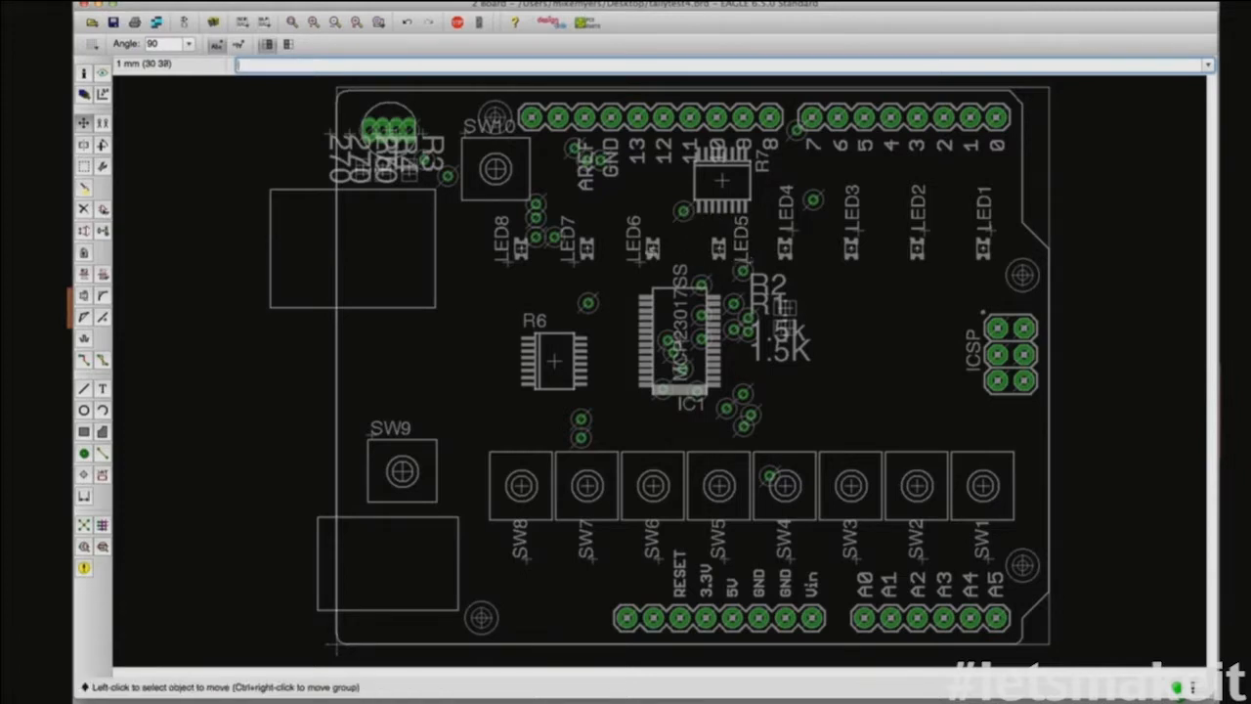
{"action": "left_click", "coordinate": [642, 260]}
{"action": "left_click", "coordinate": [641, 261]}
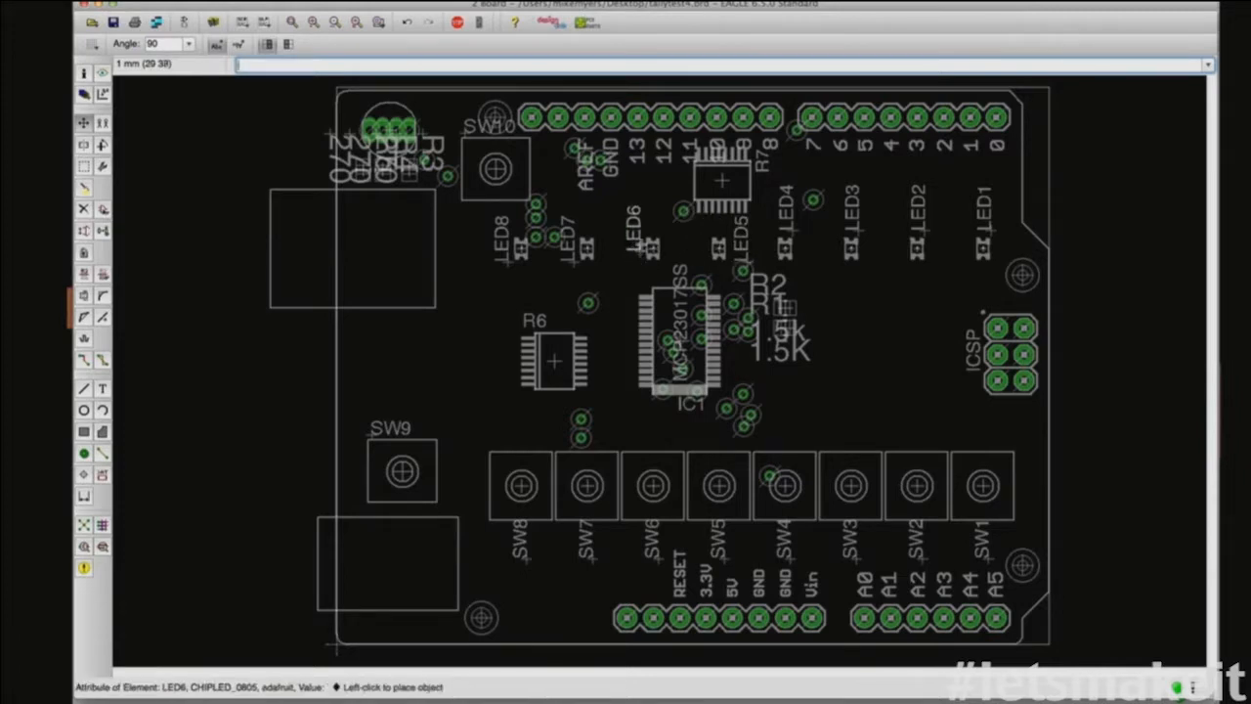
{"action": "left_click", "coordinate": [653, 226]}
{"action": "left_click", "coordinate": [574, 260]}
{"action": "left_click", "coordinate": [586, 239]}
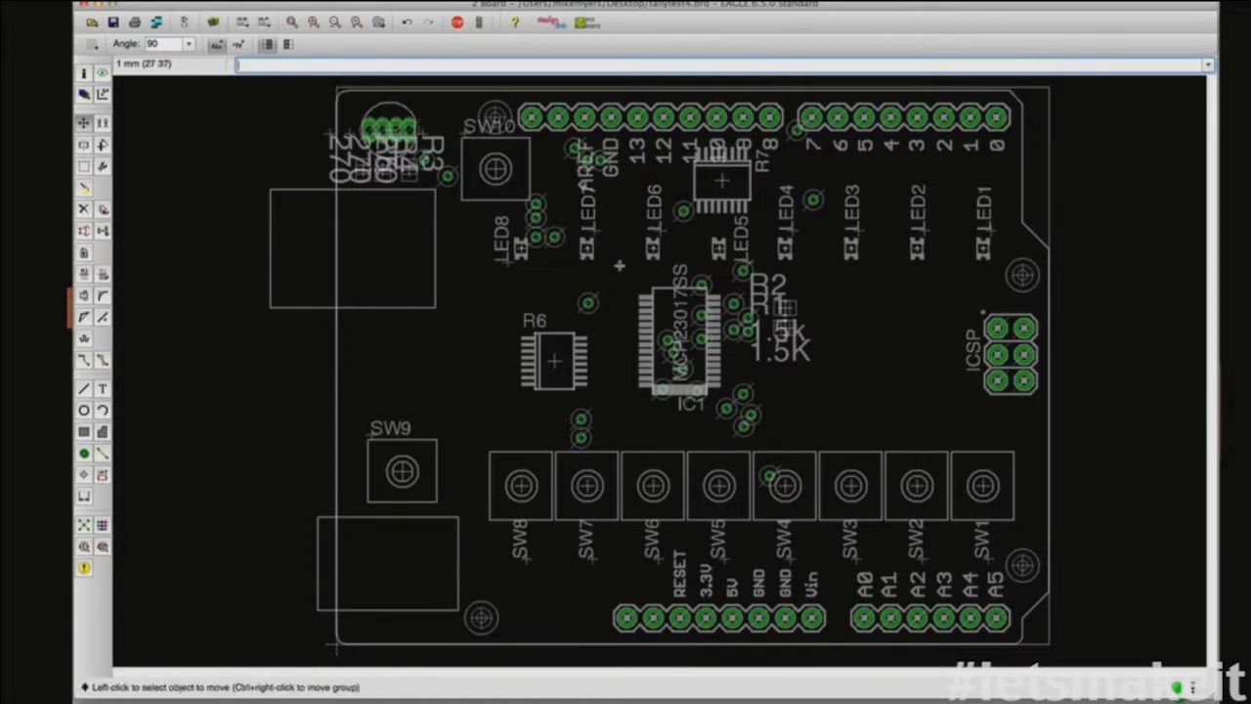
{"action": "left_click", "coordinate": [509, 254]}
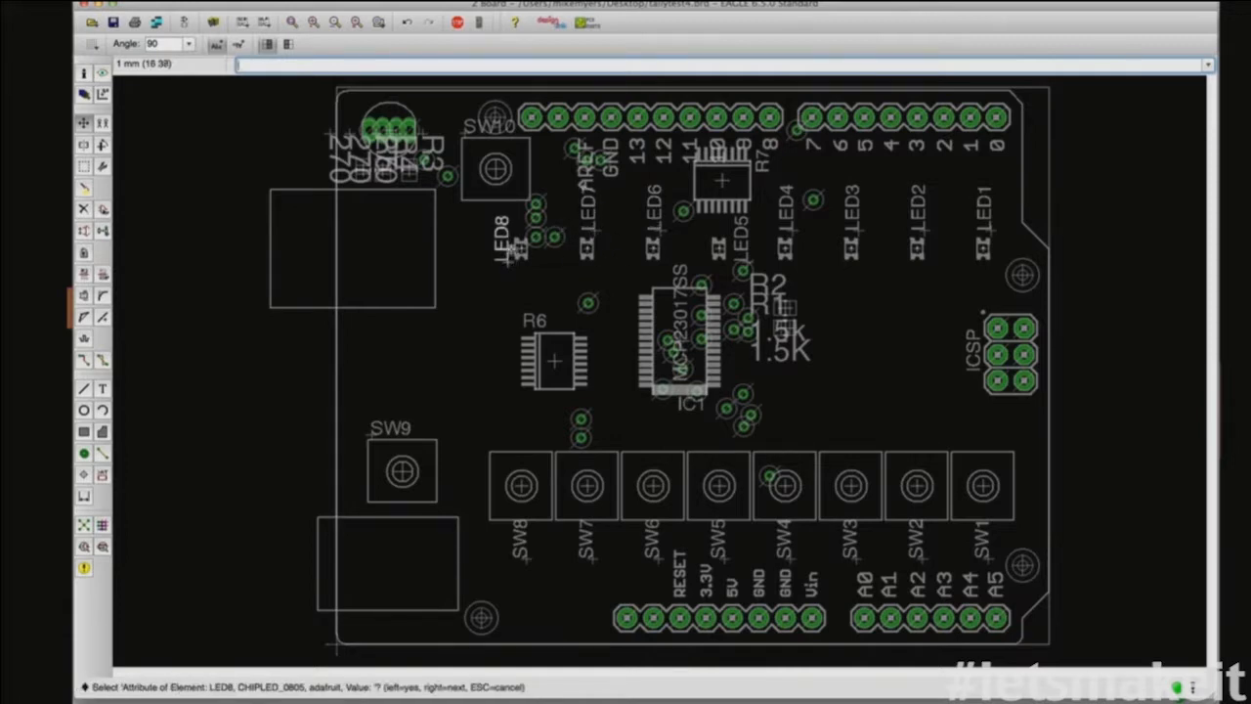
{"action": "left_click", "coordinate": [509, 254]}
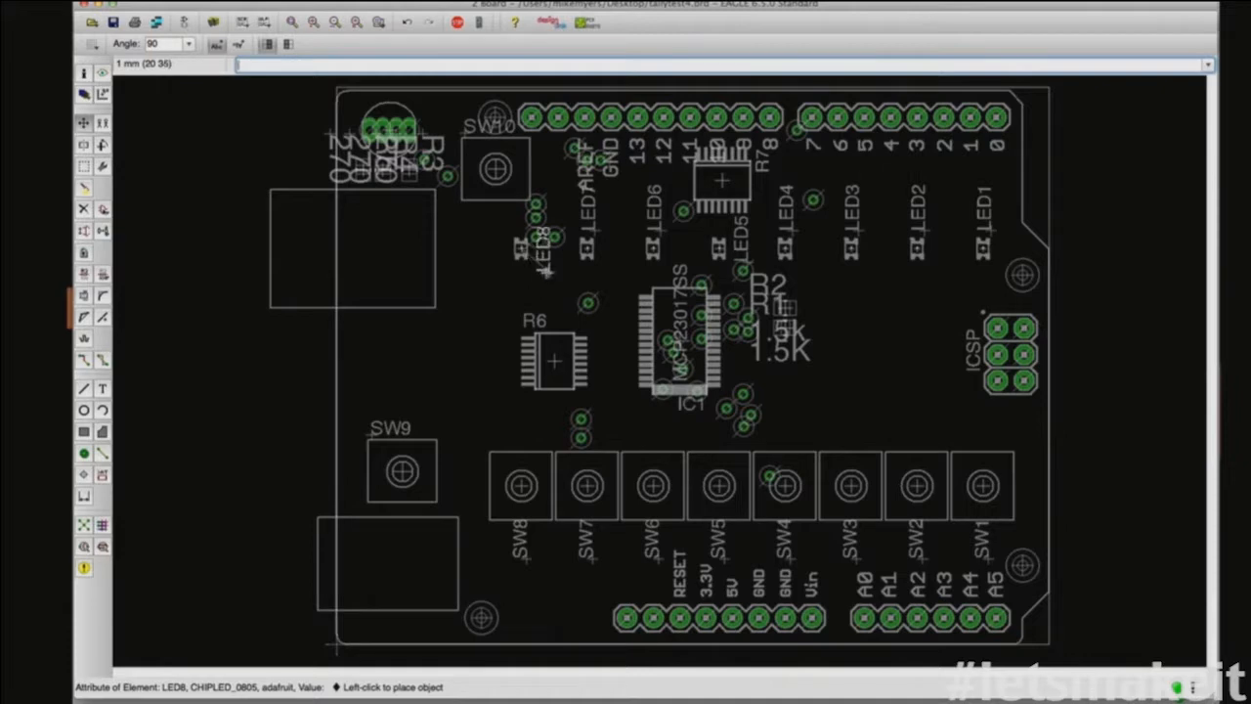
{"action": "left_click", "coordinate": [547, 270]}
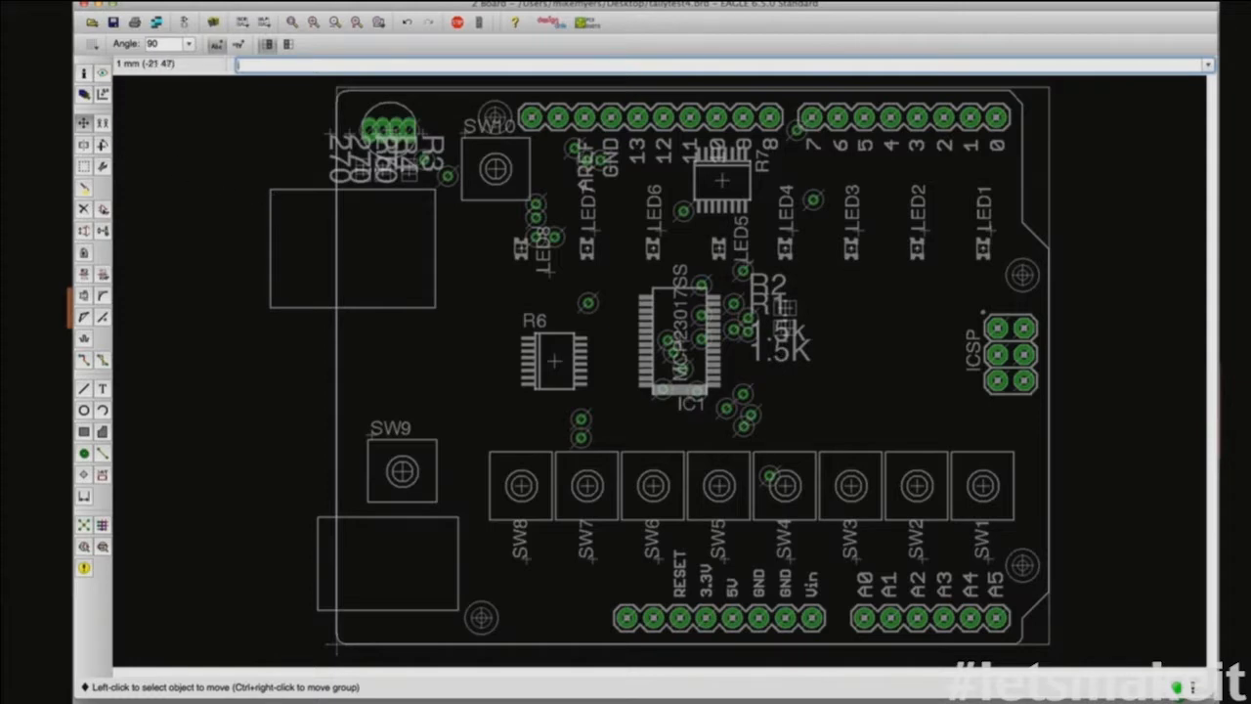
Step: Smash resistors R1 and R2 to detach their name and value labels
{"action": "left_click", "coordinate": [84, 294]}
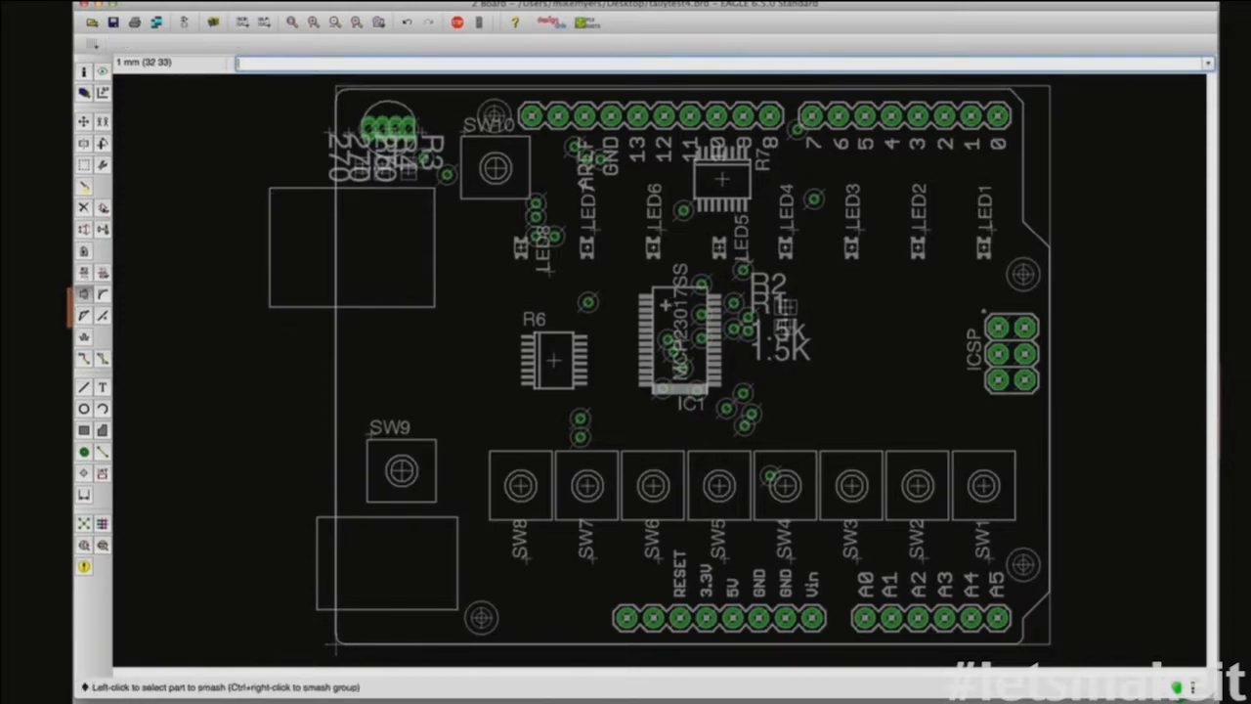
{"action": "left_click", "coordinate": [787, 313]}
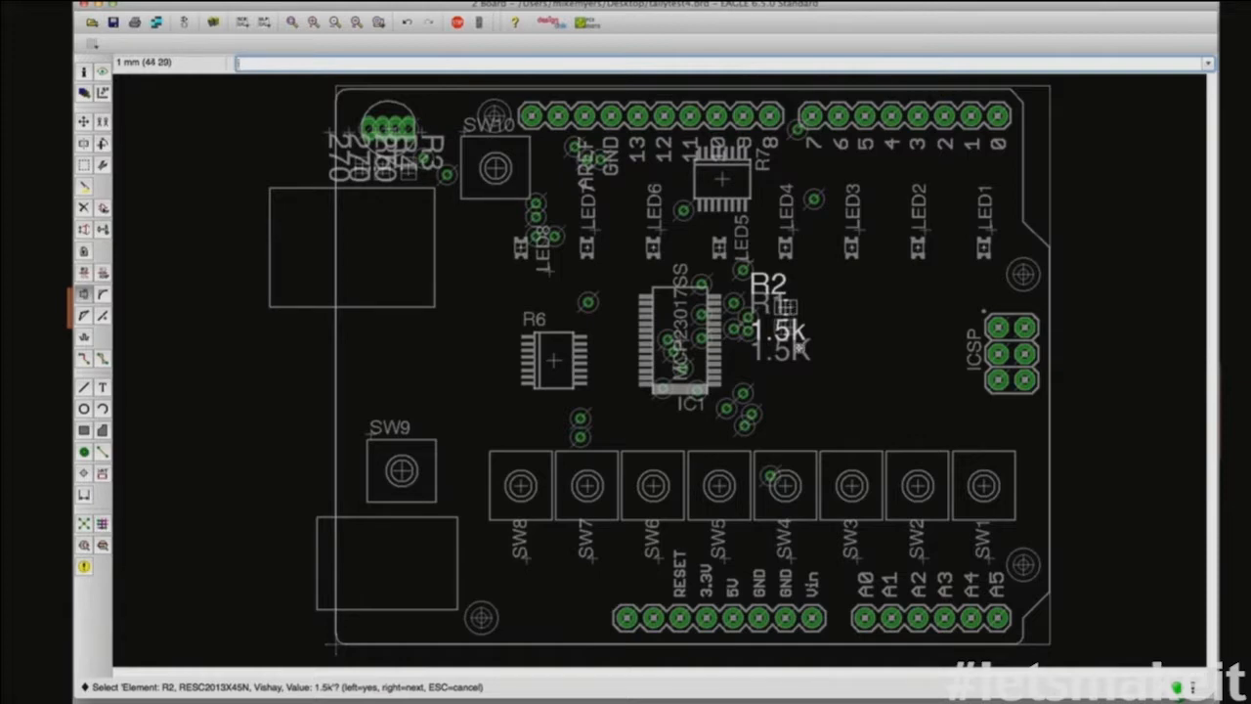
{"action": "left_click", "coordinate": [783, 332]}
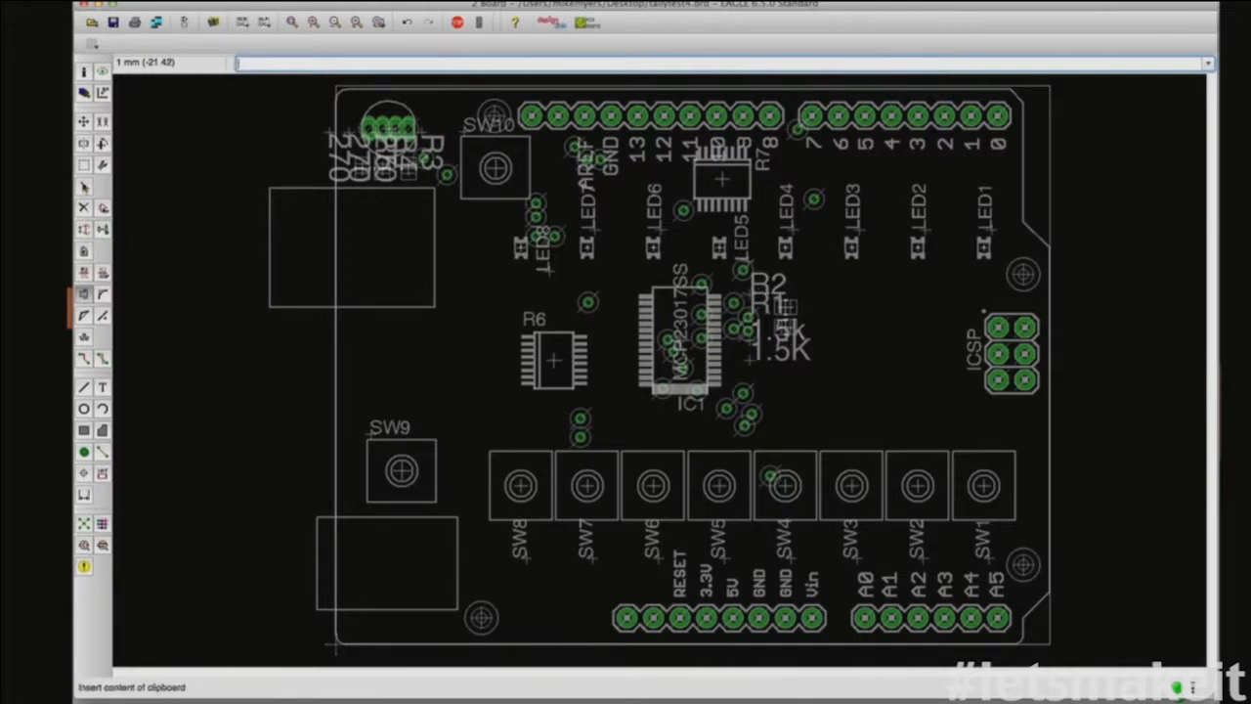
Step: Move the R1 and R2 name labels to the right of their resistors, clear of the vias beside IC1
{"action": "left_click", "coordinate": [85, 124]}
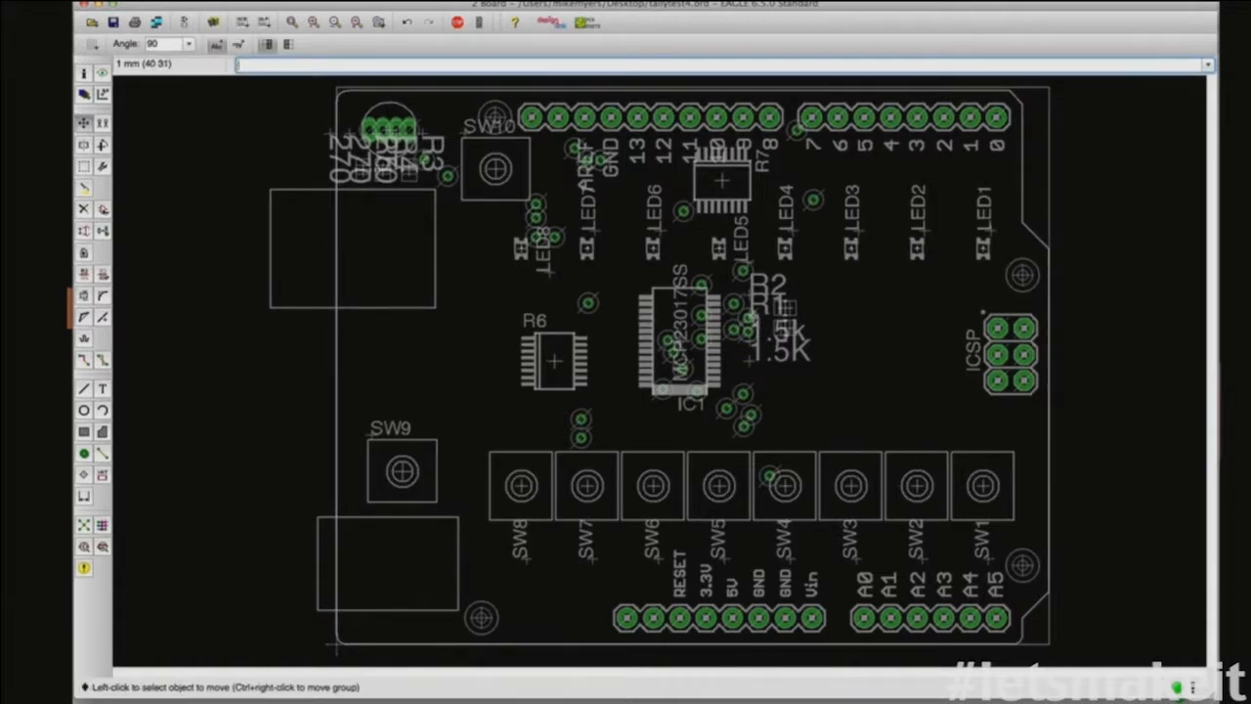
{"action": "left_click", "coordinate": [759, 319]}
{"action": "left_click", "coordinate": [763, 317]}
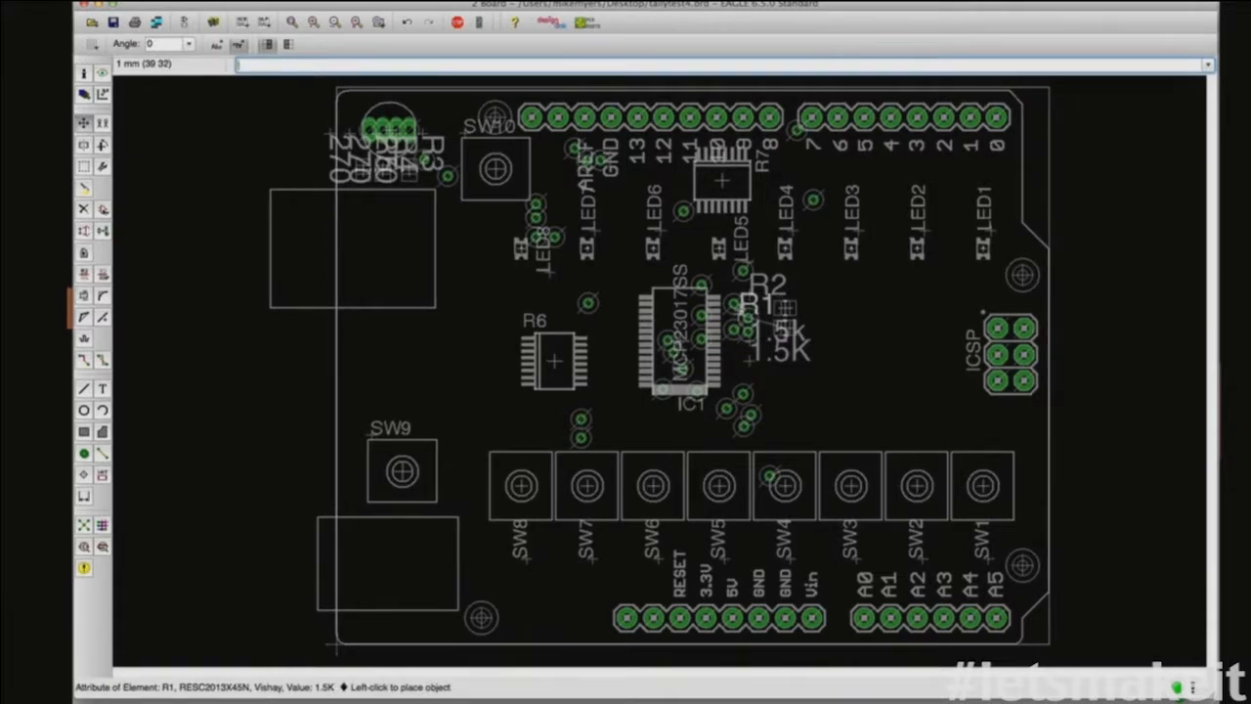
{"action": "left_click", "coordinate": [813, 334]}
{"action": "left_click", "coordinate": [753, 298]}
{"action": "left_click", "coordinate": [817, 319]}
Step: Move the 1.5K value label of R1 below its name and the 1.5k value label of R2 beside its resistor
{"action": "left_click", "coordinate": [755, 360]}
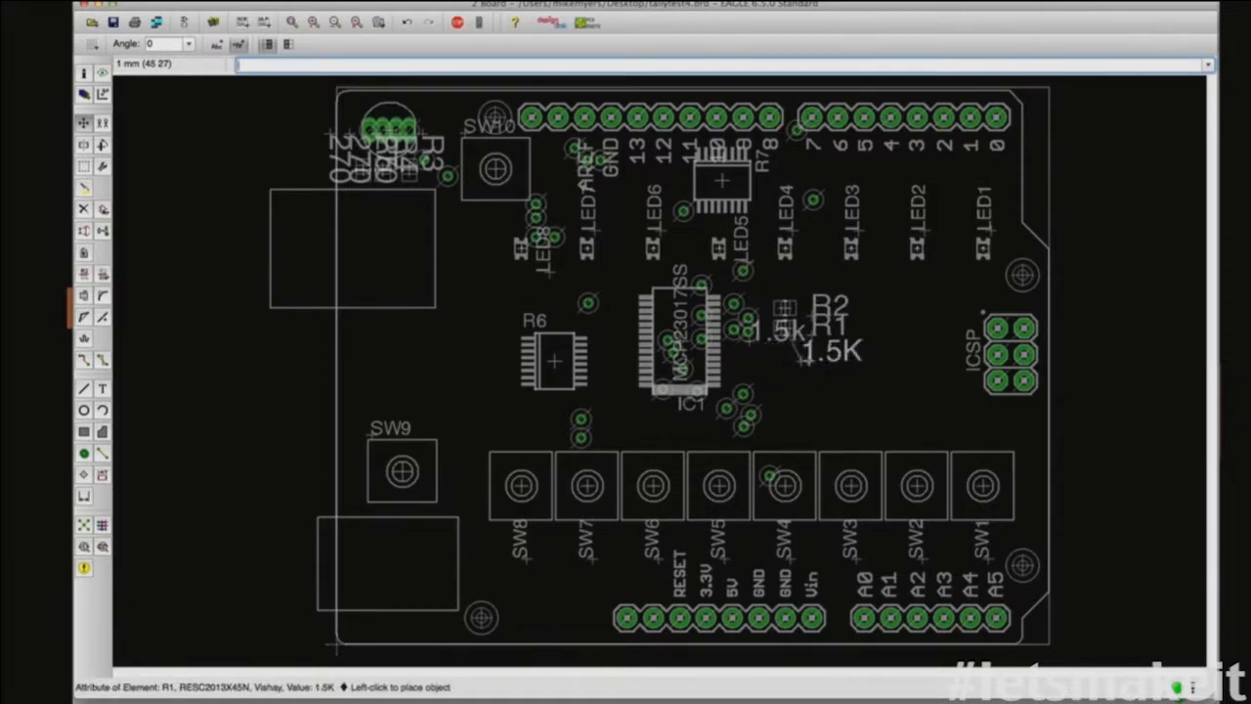
{"action": "left_click", "coordinate": [811, 360]}
{"action": "left_click", "coordinate": [755, 340]}
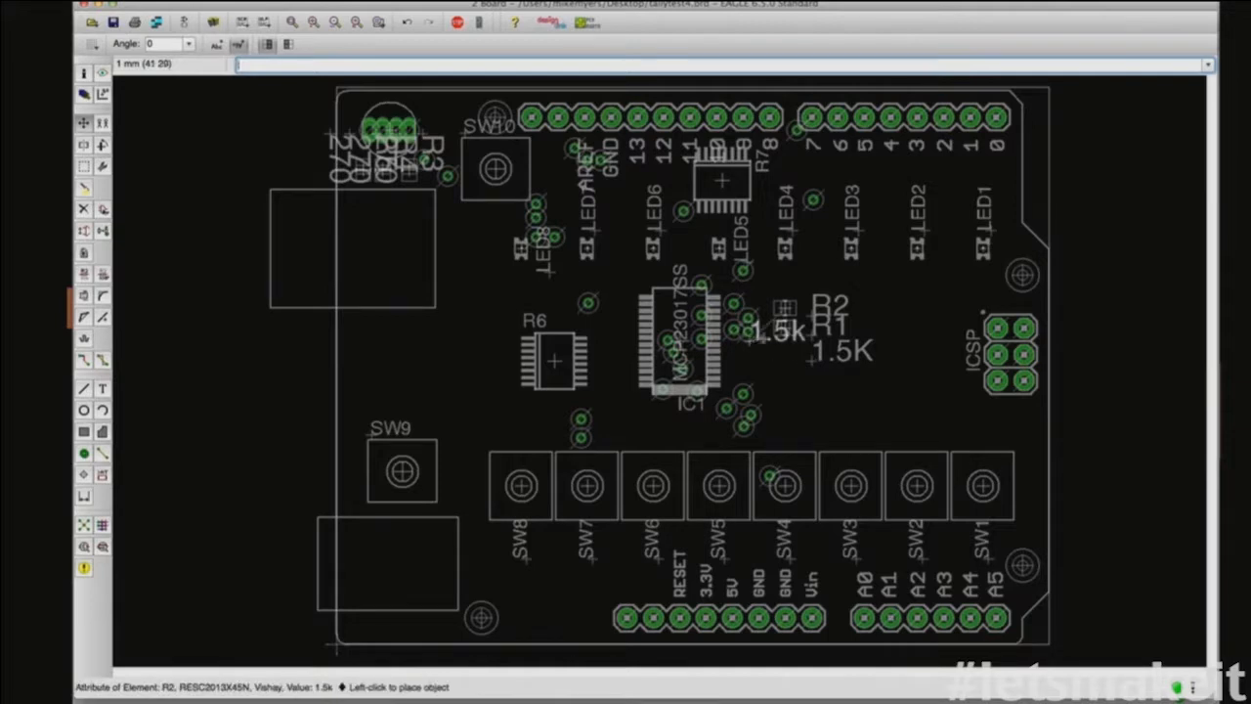
{"action": "left_click", "coordinate": [813, 323]}
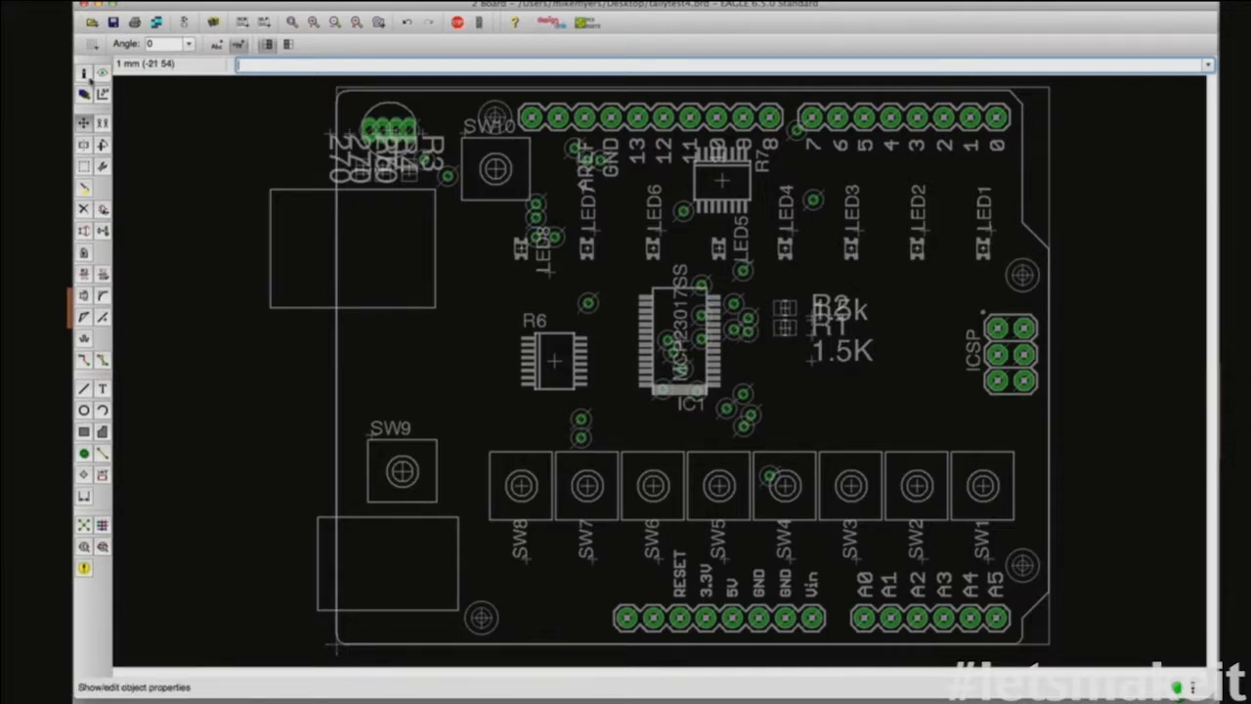
Step: Set the text size of R1's 1.5K value label to 0.8128 in its properties
{"action": "left_click", "coordinate": [83, 72]}
{"action": "left_click", "coordinate": [811, 360]}
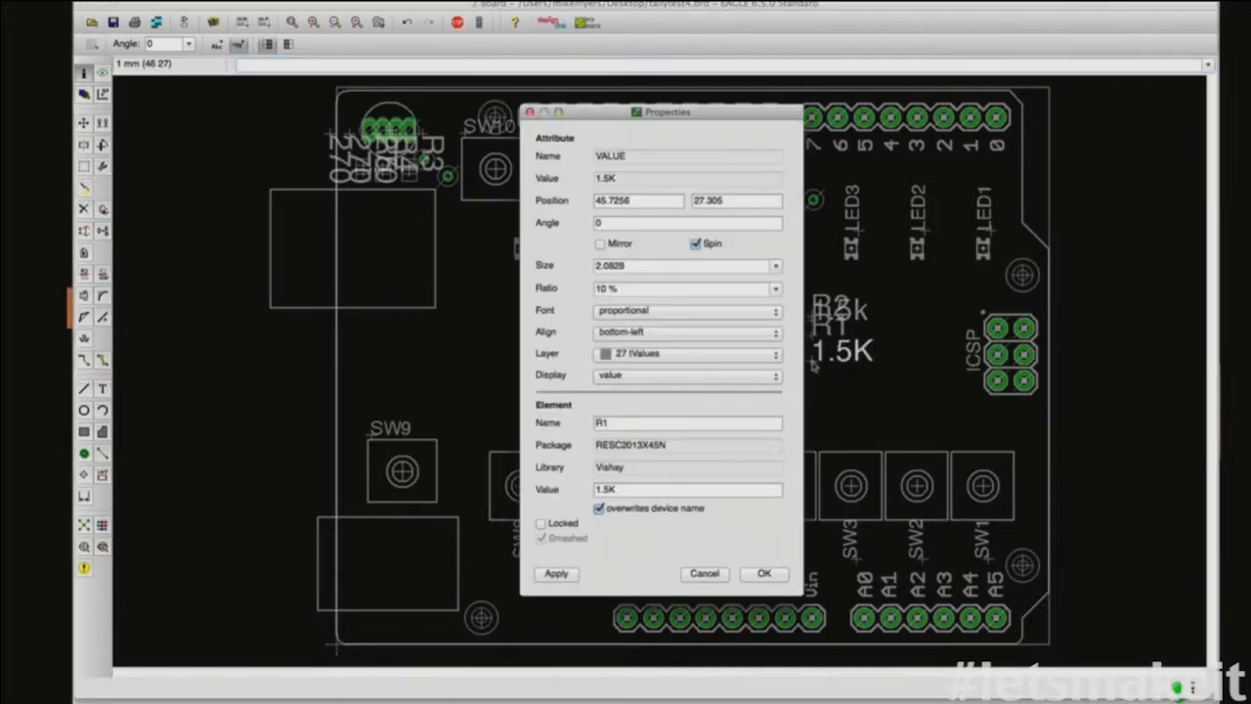
{"action": "left_click", "coordinate": [776, 266]}
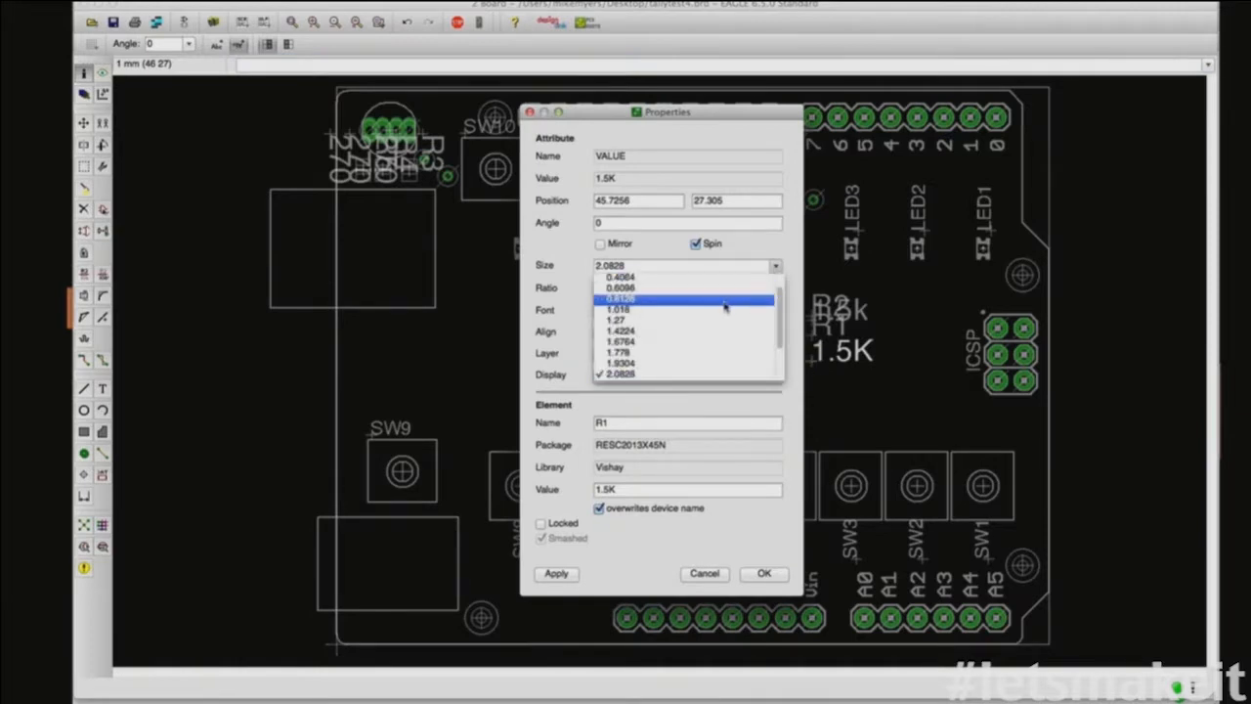
{"action": "left_click", "coordinate": [644, 308]}
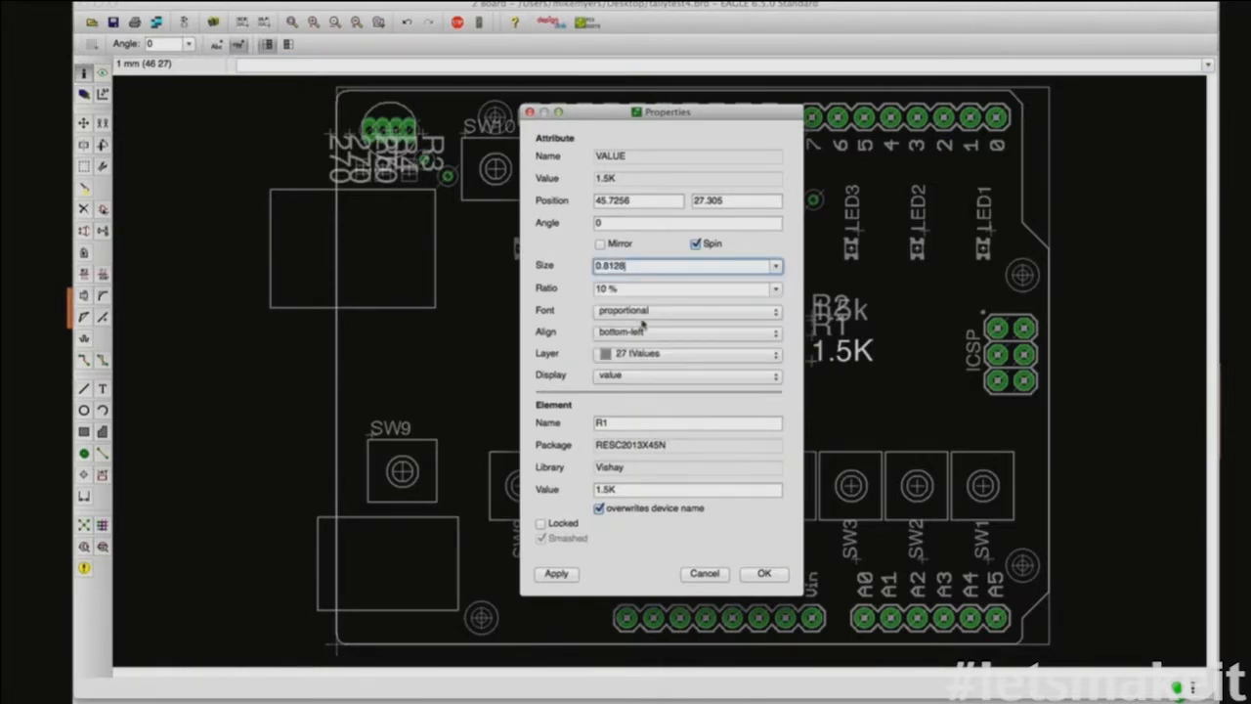
{"action": "left_click", "coordinate": [555, 574]}
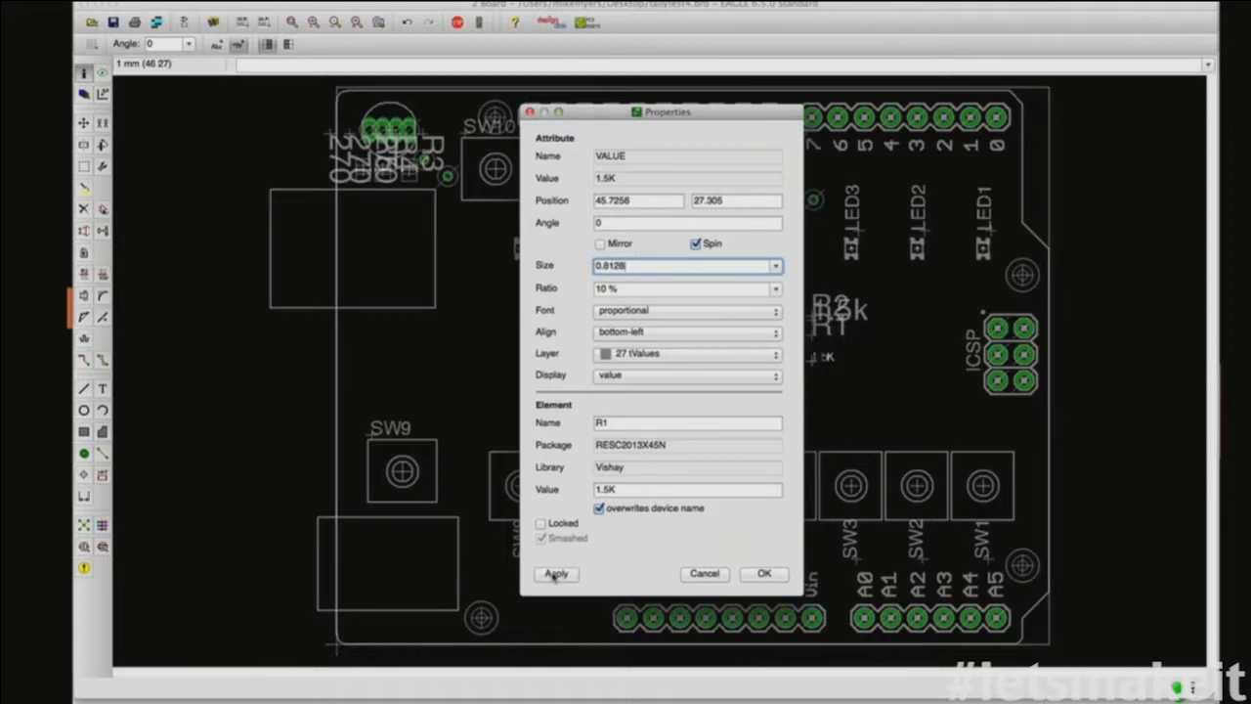
{"action": "left_click", "coordinate": [707, 575]}
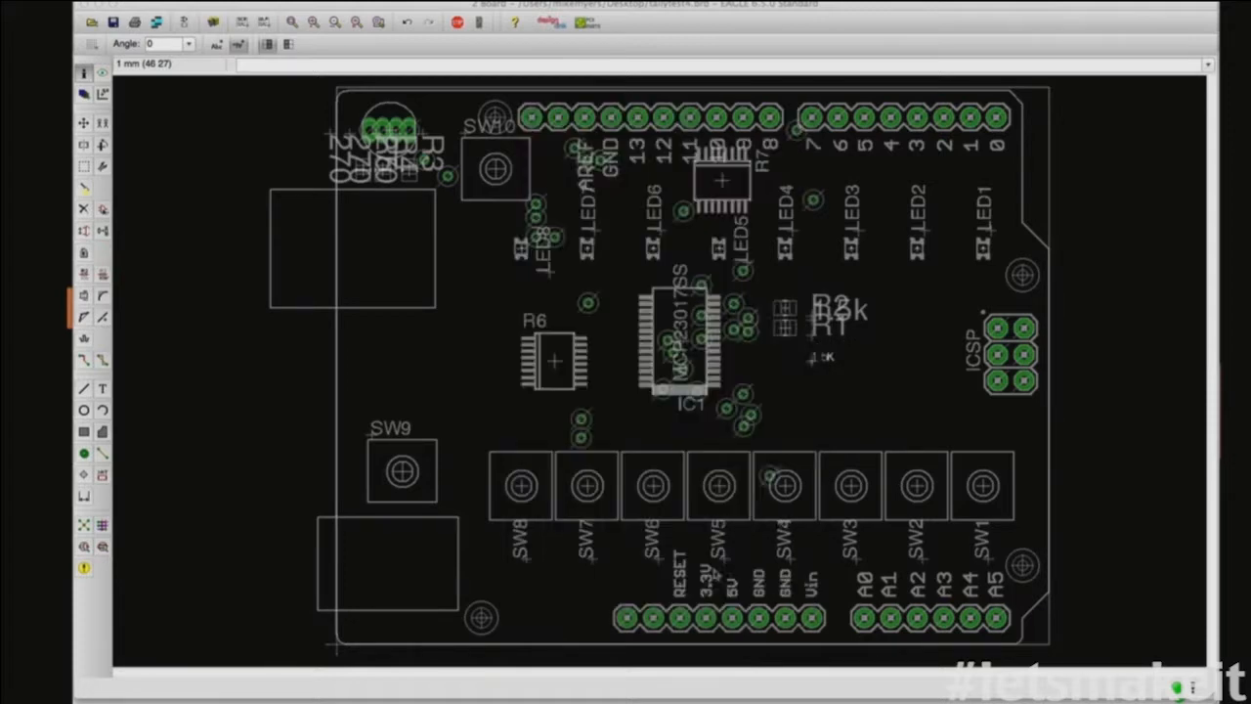
Step: Set the text size of the R1 name label to 0.8128 in its properties
{"action": "left_click", "coordinate": [813, 339]}
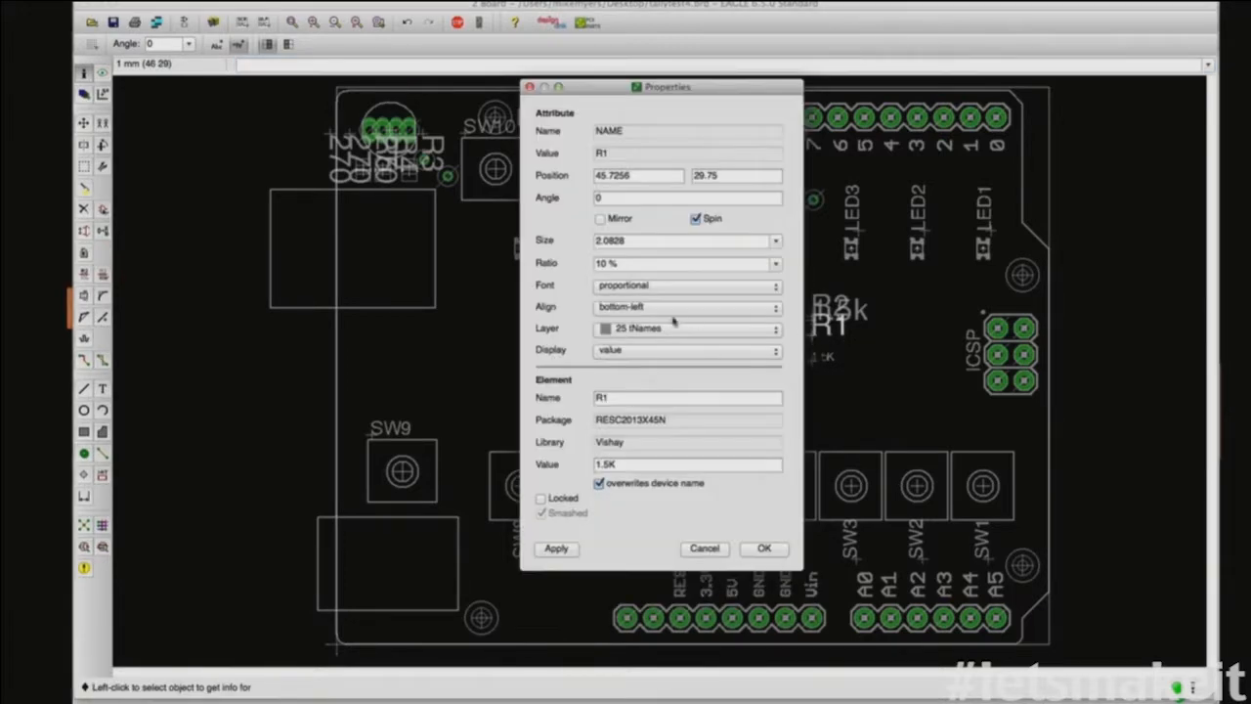
{"action": "left_click", "coordinate": [776, 239]}
{"action": "left_click", "coordinate": [620, 273]}
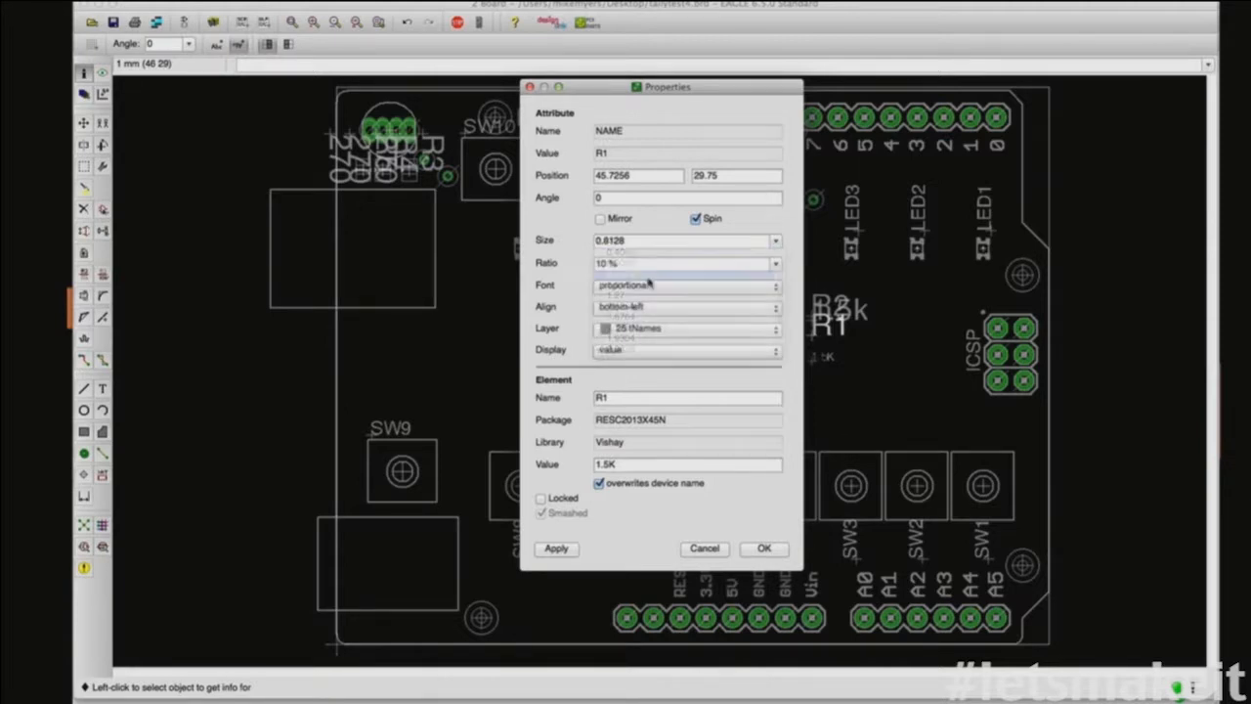
{"action": "left_click", "coordinate": [761, 549]}
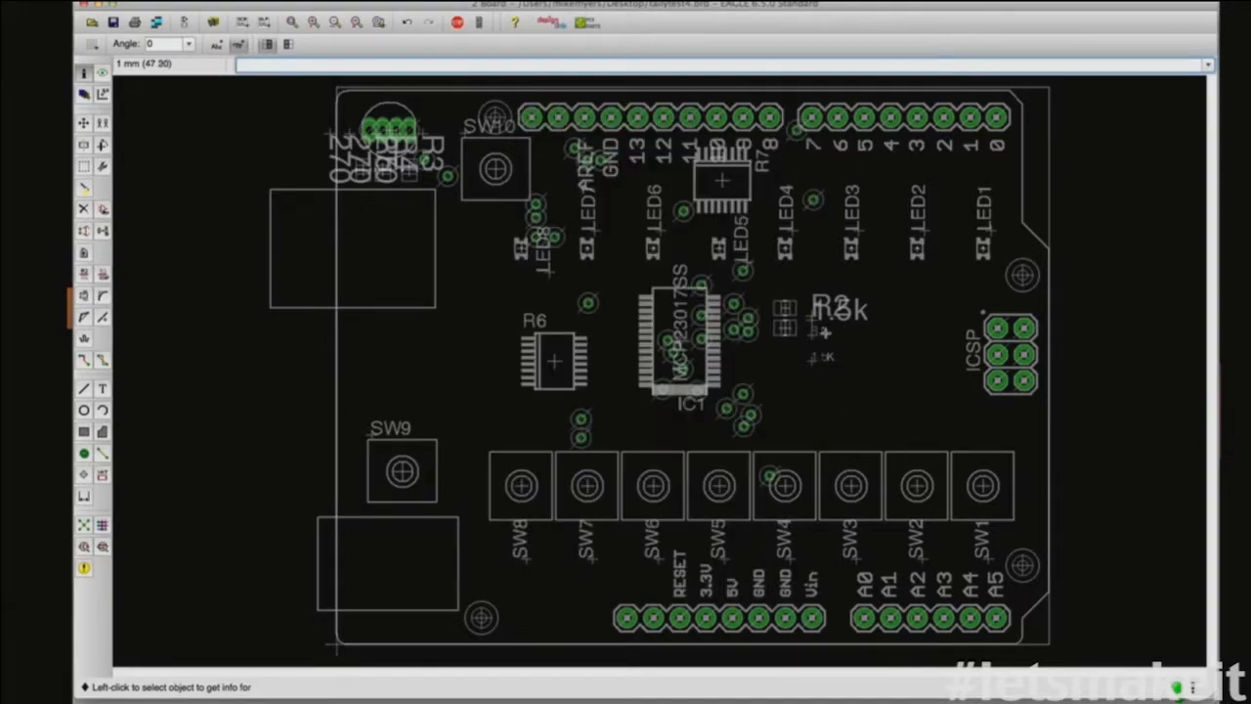
Step: Set the text size of R2's 1.5k value label to 0.8128 in its properties
{"action": "left_click", "coordinate": [813, 323]}
{"action": "left_click", "coordinate": [813, 323]}
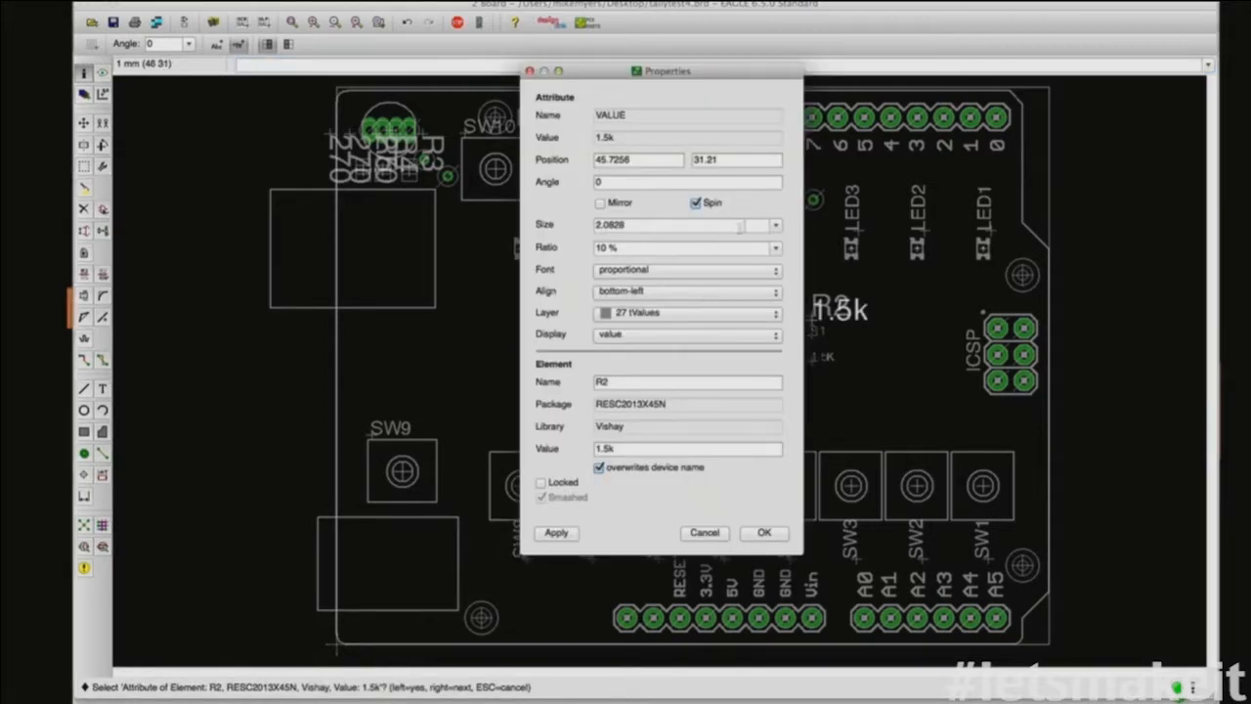
{"action": "left_click", "coordinate": [778, 225]}
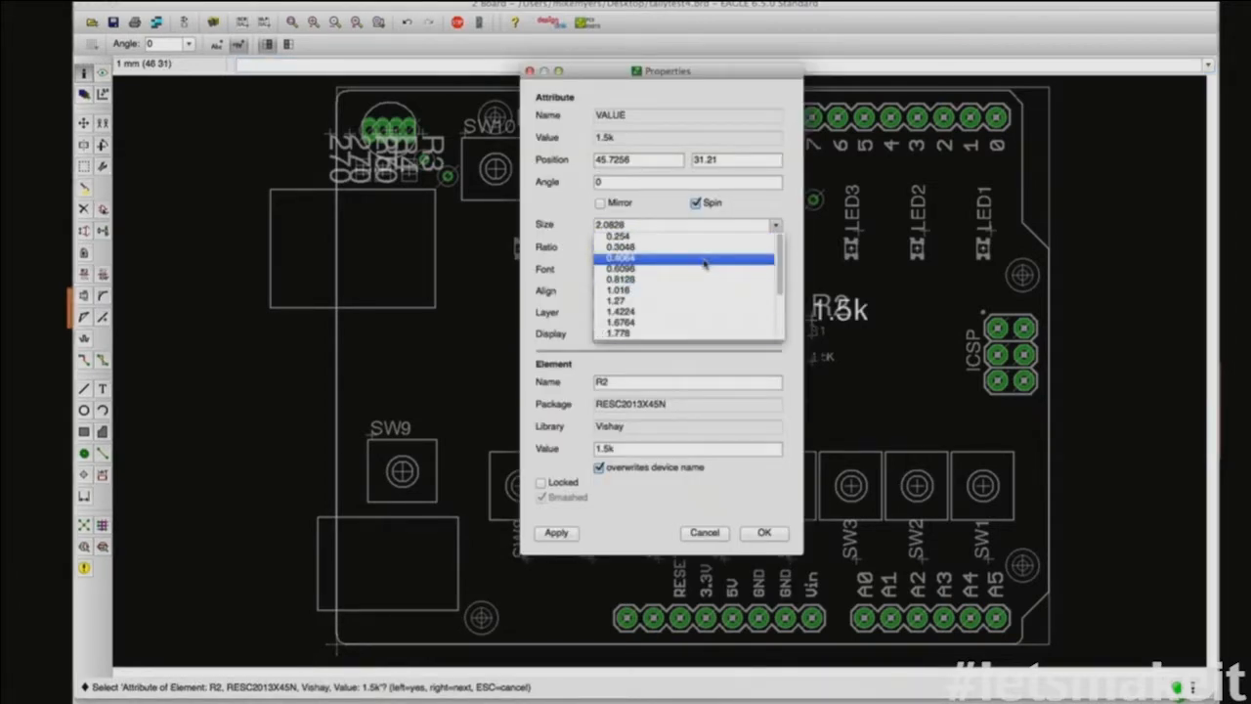
{"action": "left_click", "coordinate": [635, 279]}
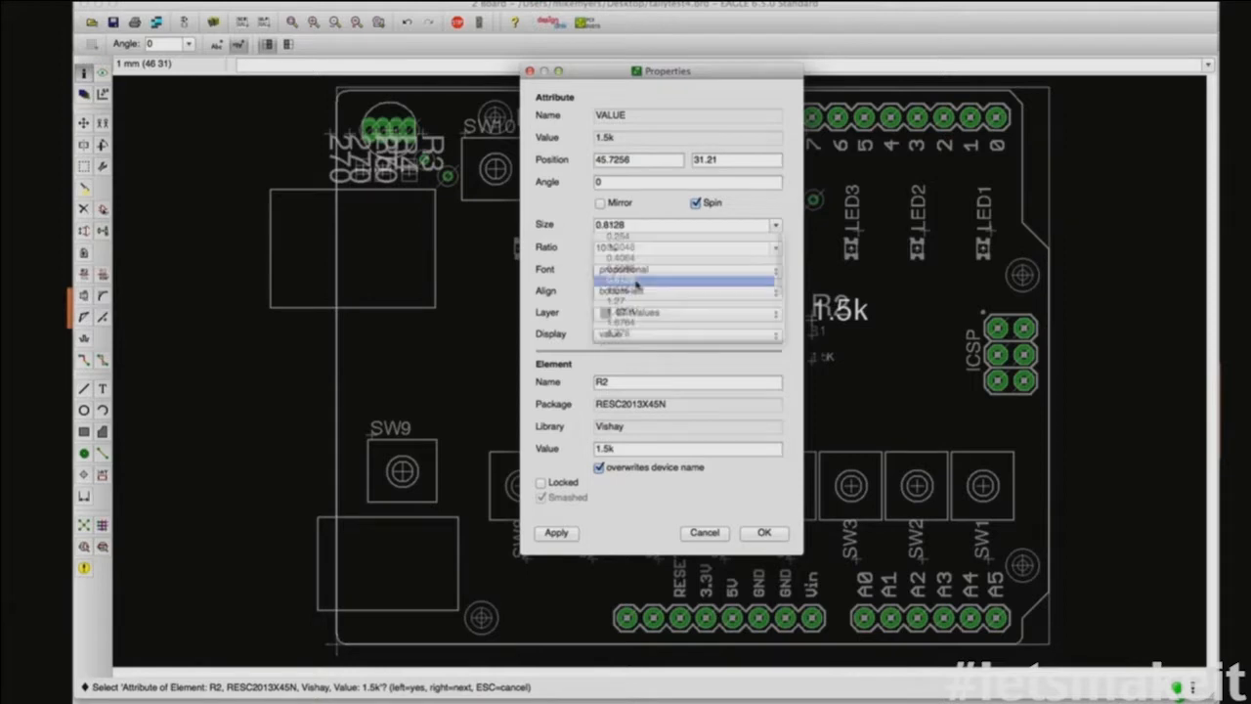
{"action": "left_click", "coordinate": [763, 531]}
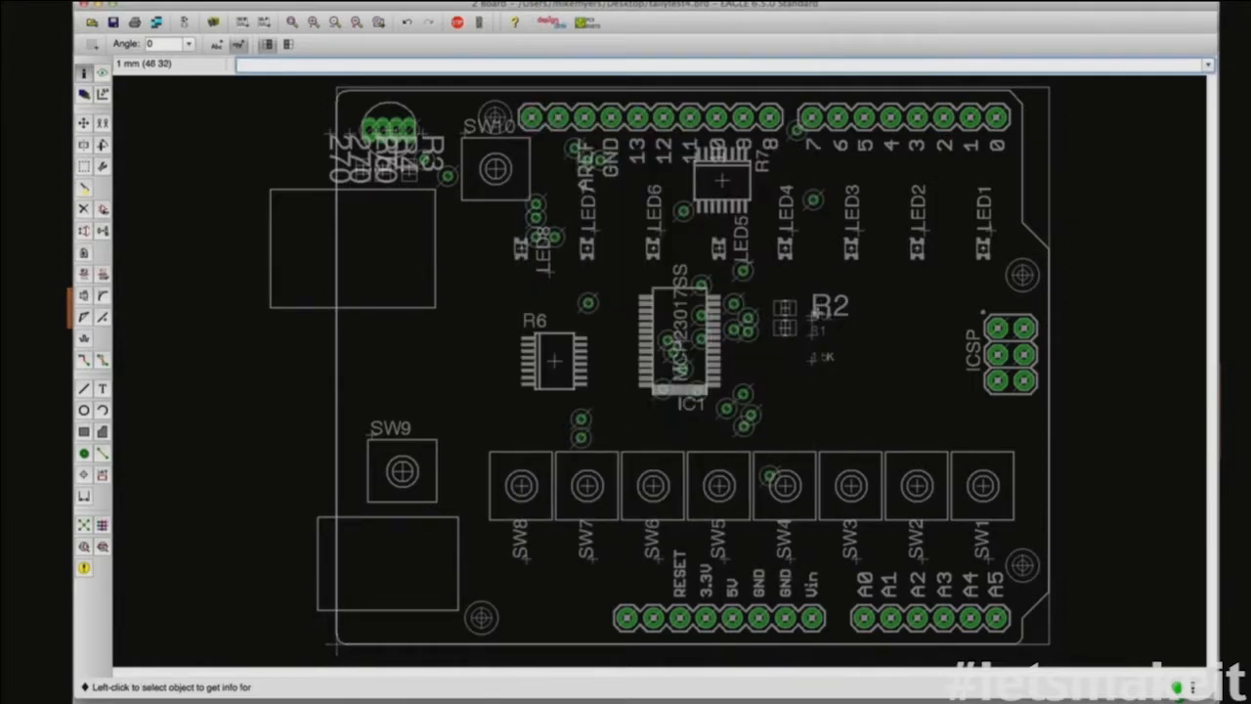
Step: Set the text size of the R2 name label to 0.8128 in its properties
{"action": "left_click", "coordinate": [816, 313]}
{"action": "left_click", "coordinate": [816, 313]}
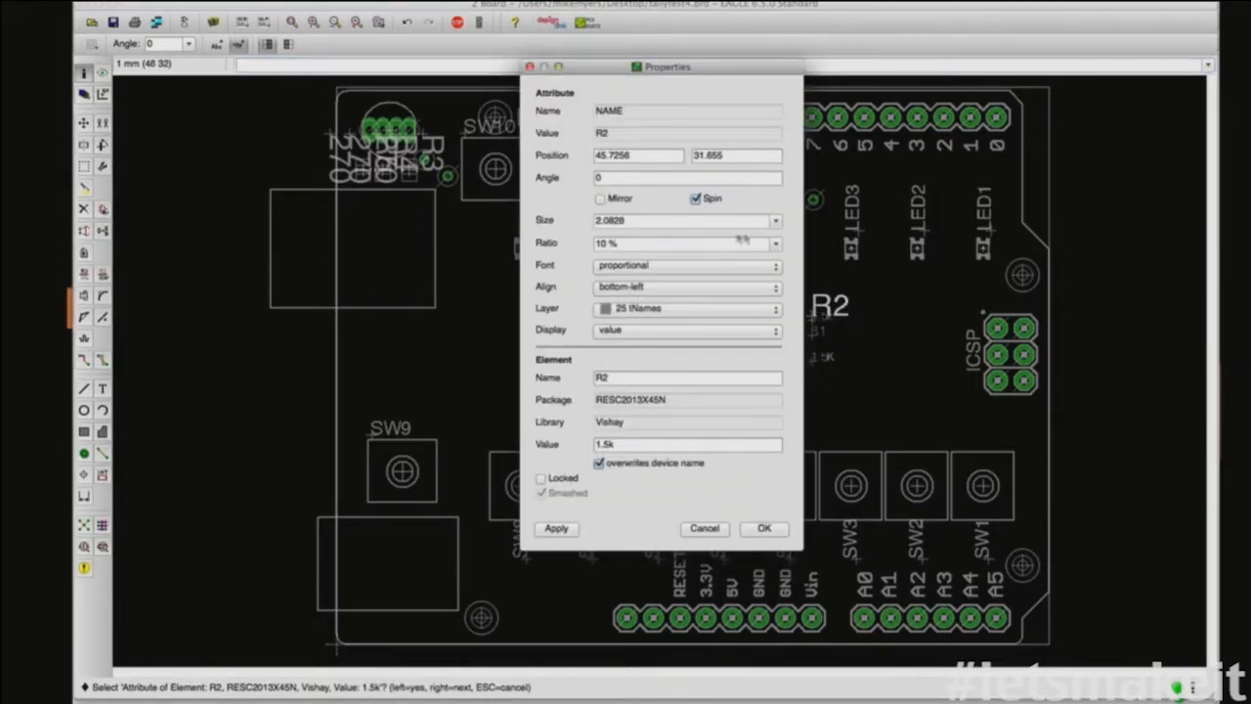
{"action": "left_click", "coordinate": [778, 224]}
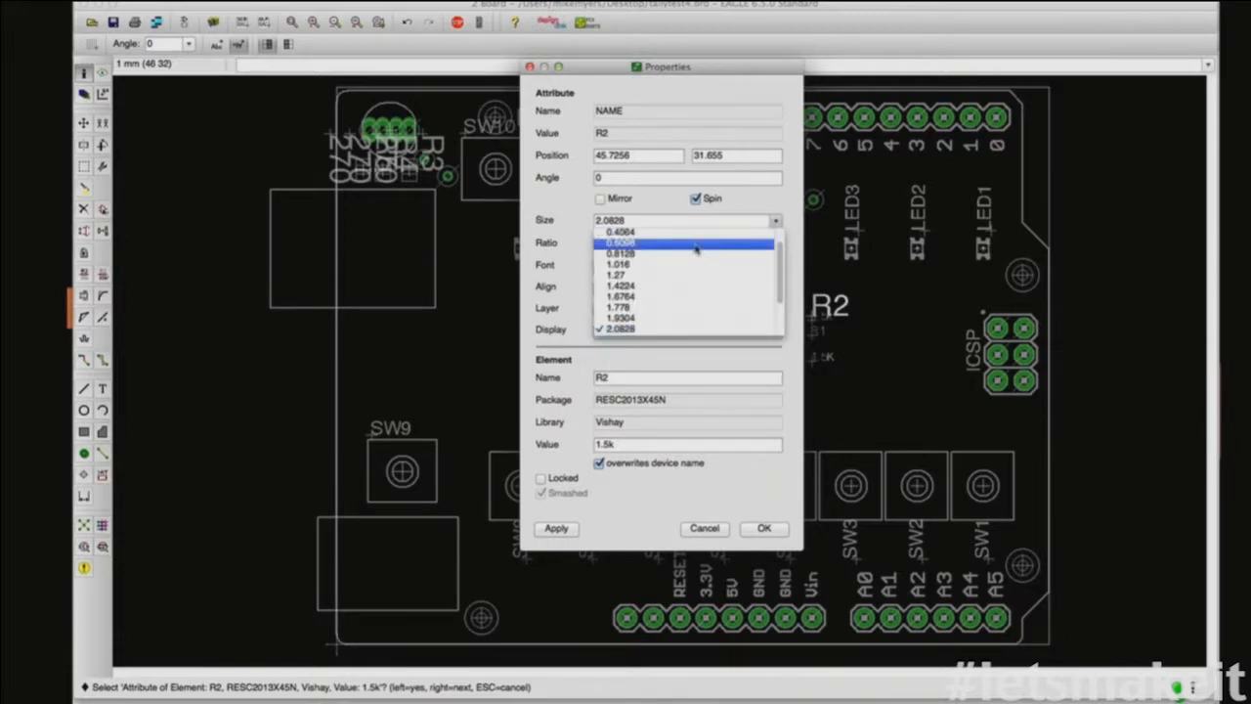
{"action": "left_click", "coordinate": [645, 256]}
{"action": "left_click", "coordinate": [762, 529]}
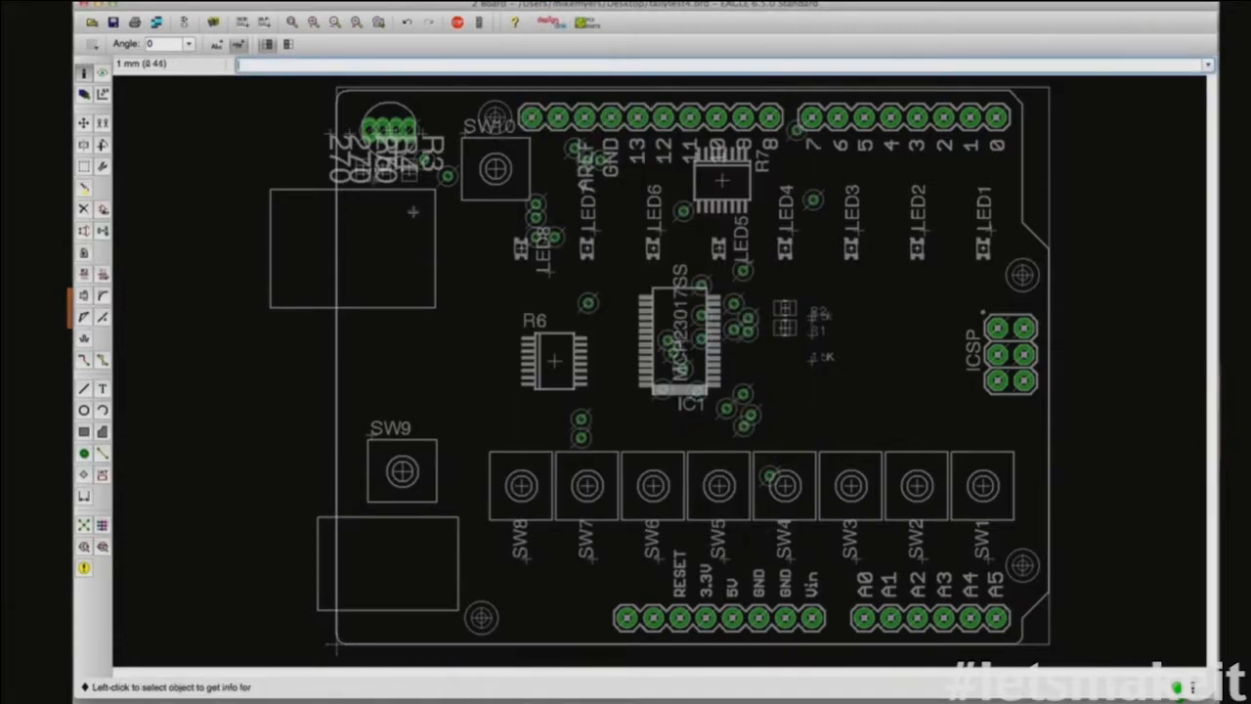
Step: Move the R2 name label up so it sits clear above its 1.5k value label
{"action": "left_click", "coordinate": [83, 122]}
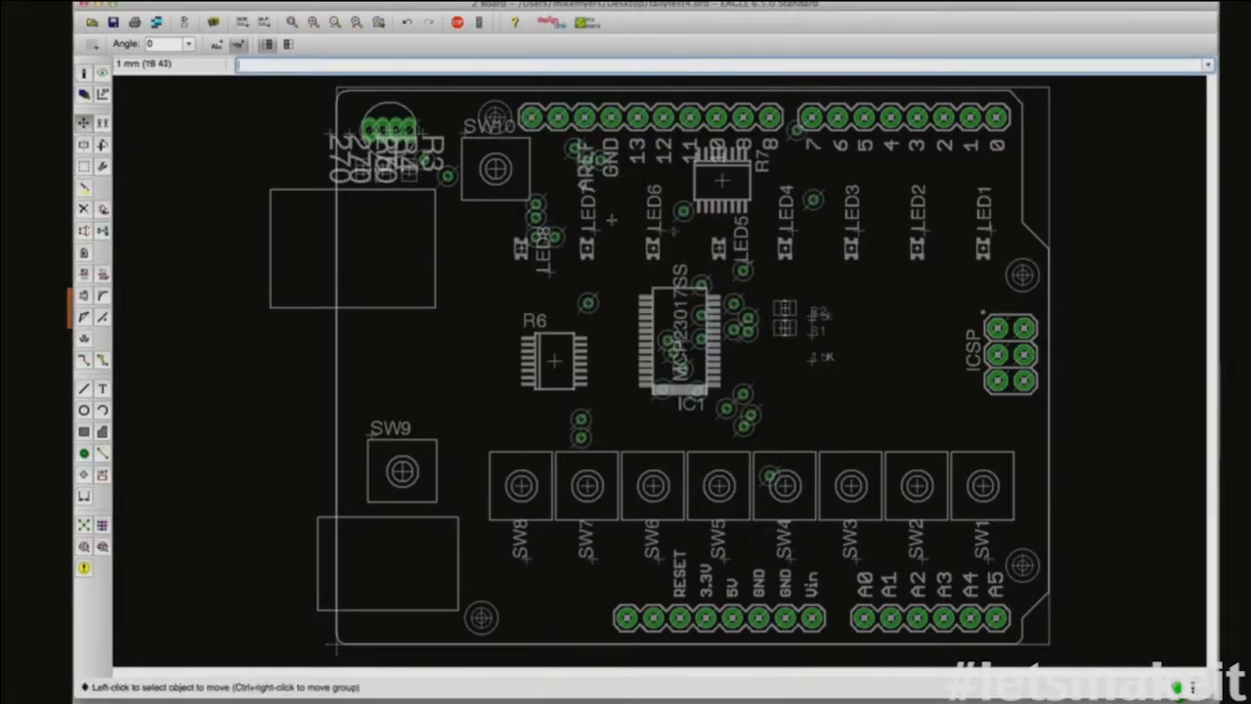
{"action": "left_click", "coordinate": [816, 317]}
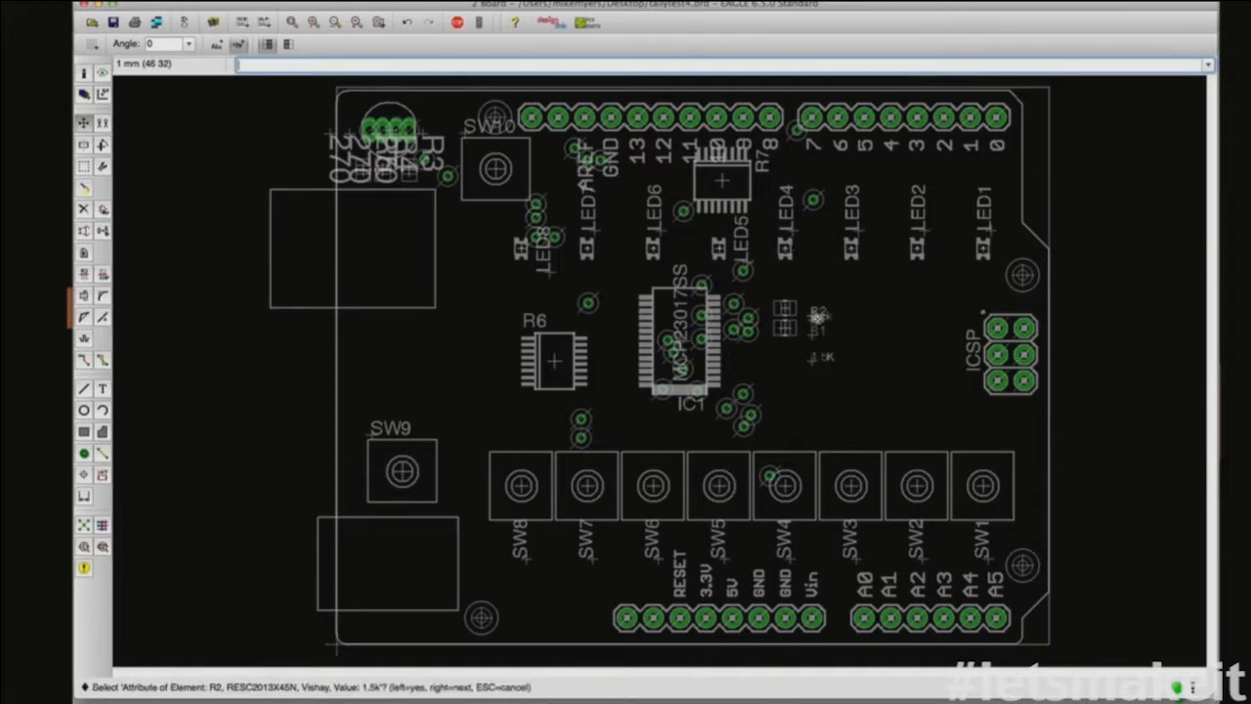
{"action": "left_click", "coordinate": [816, 317]}
{"action": "left_click", "coordinate": [811, 309]}
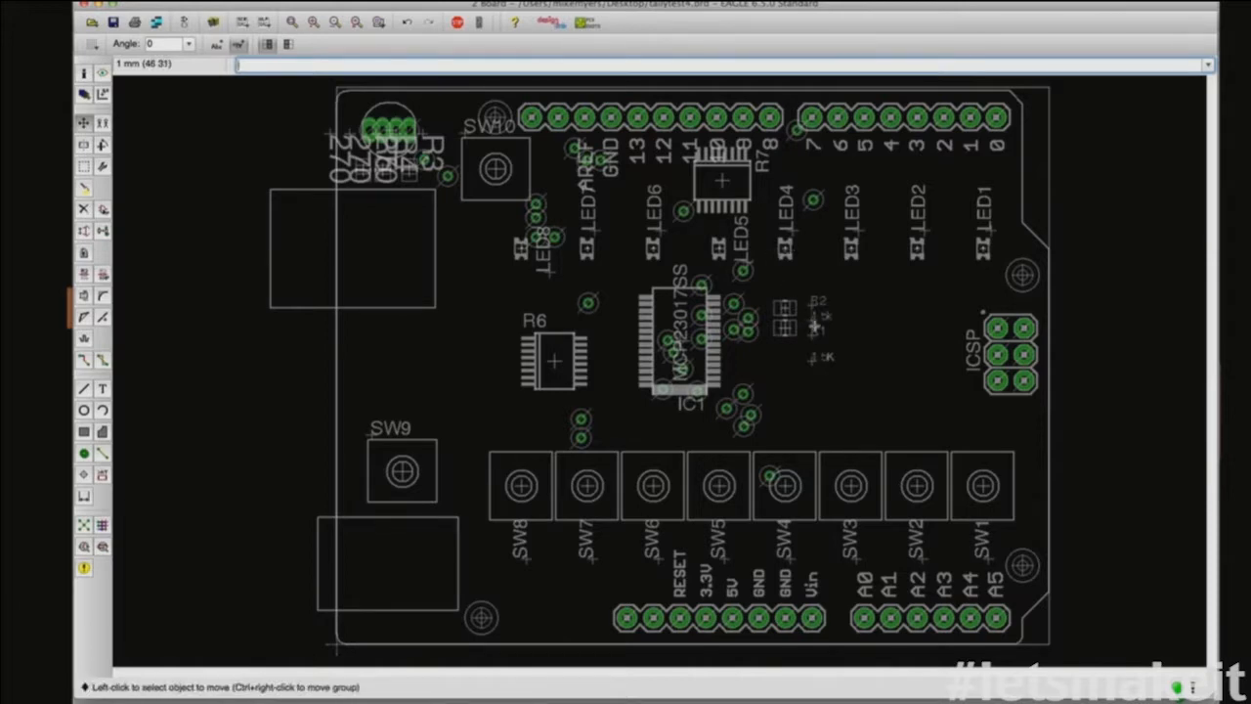
Step: Move R1's 1.5K value label and name label directly below the R1 resistor, with the name above the value
{"action": "left_click", "coordinate": [812, 358]}
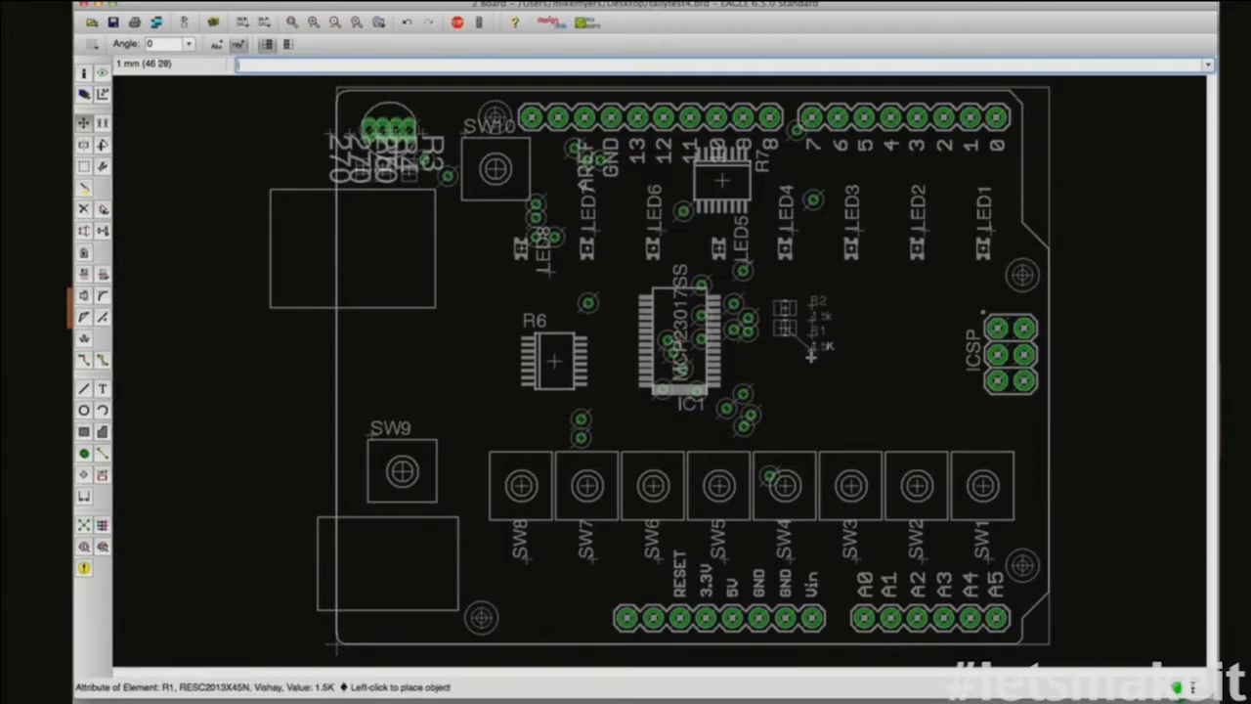
{"action": "left_click", "coordinate": [773, 358]}
{"action": "left_click", "coordinate": [811, 337]}
{"action": "left_click", "coordinate": [794, 342]}
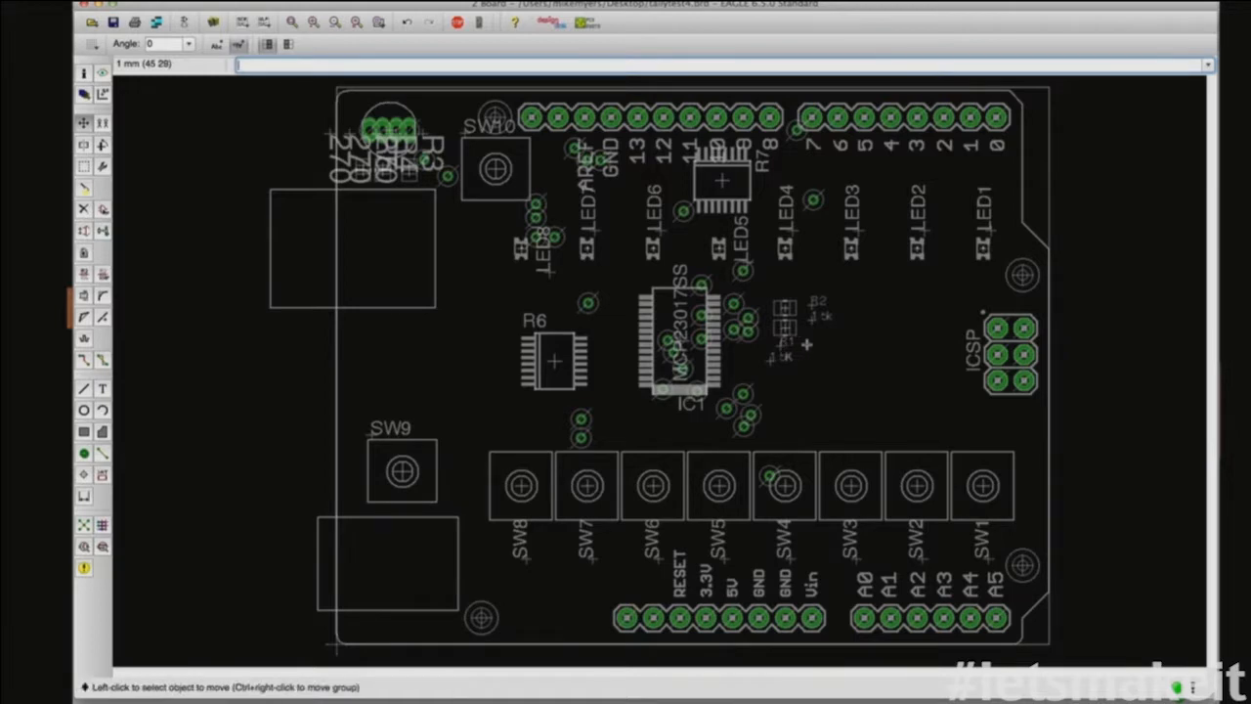
Step: Move R2's 1.5k value and name labels directly above its resistor, and align R1's 1.5K value under its name
{"action": "left_click", "coordinate": [813, 316]}
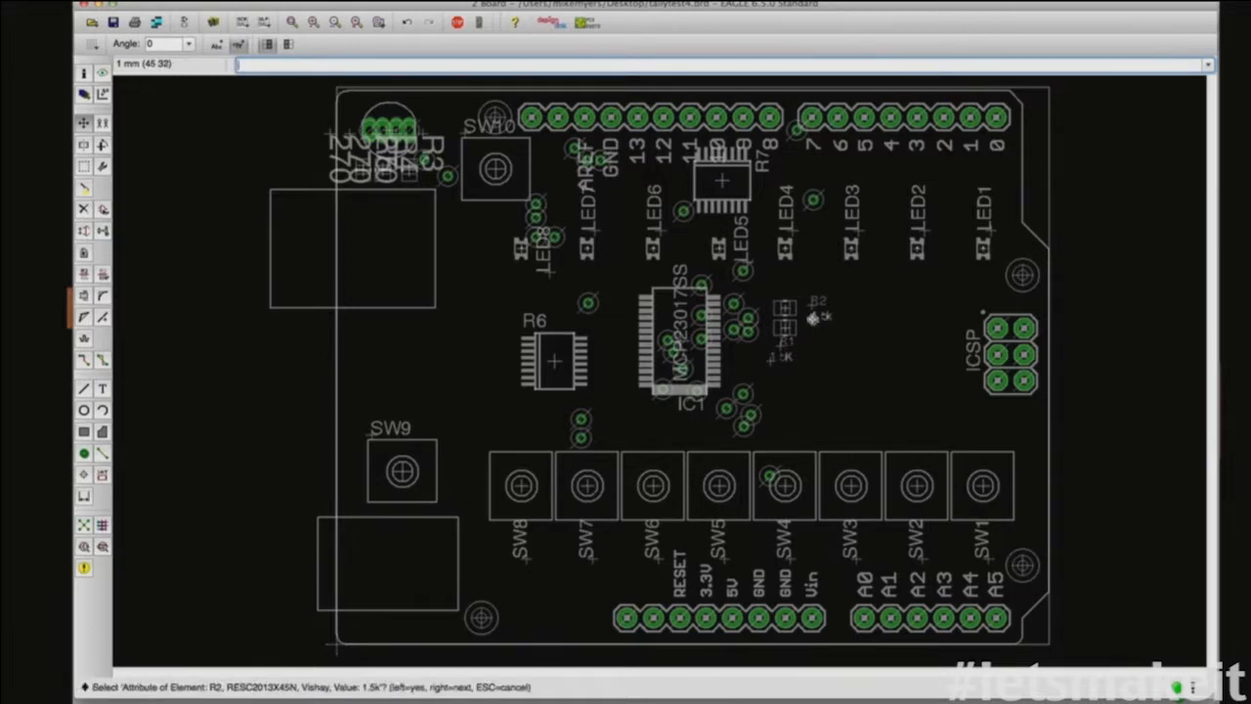
{"action": "left_click", "coordinate": [812, 315]}
{"action": "left_click", "coordinate": [788, 296]}
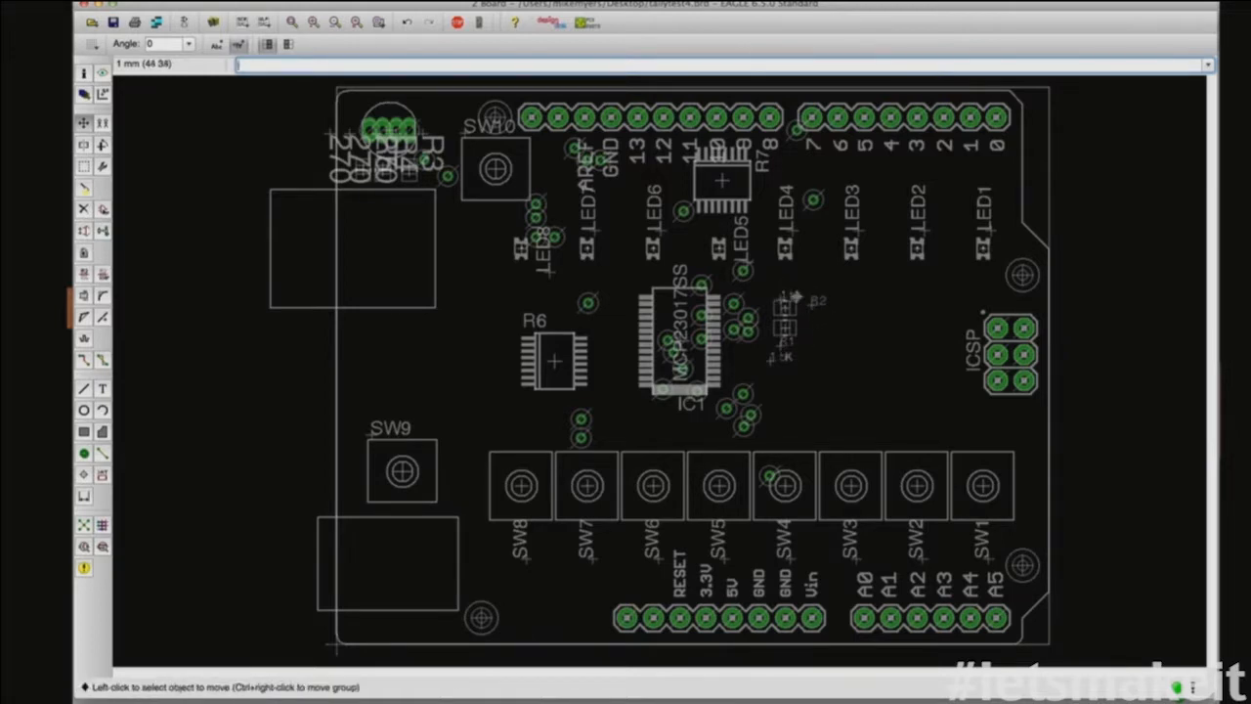
{"action": "left_click", "coordinate": [811, 305]}
{"action": "left_click", "coordinate": [788, 292]}
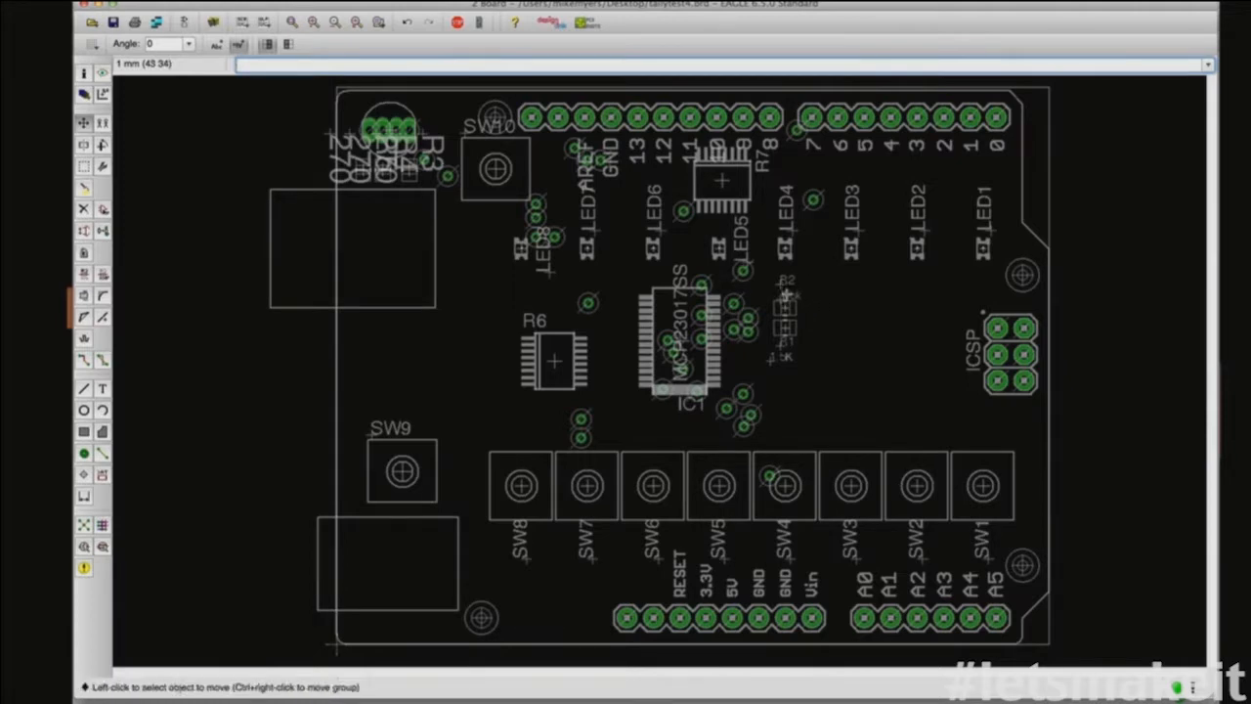
{"action": "left_click", "coordinate": [774, 361]}
{"action": "left_click", "coordinate": [784, 356]}
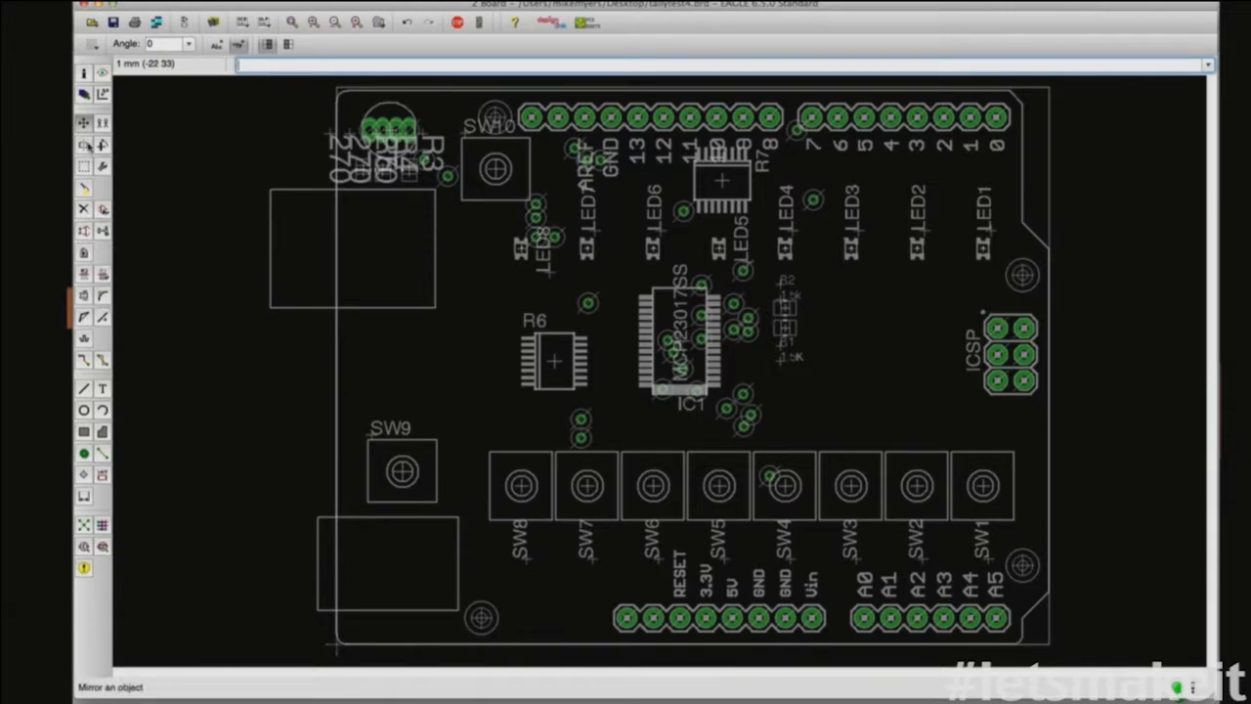
Step: Set the text size of R5's 270 value label to 0.8128 in its properties
{"action": "left_click", "coordinate": [84, 72]}
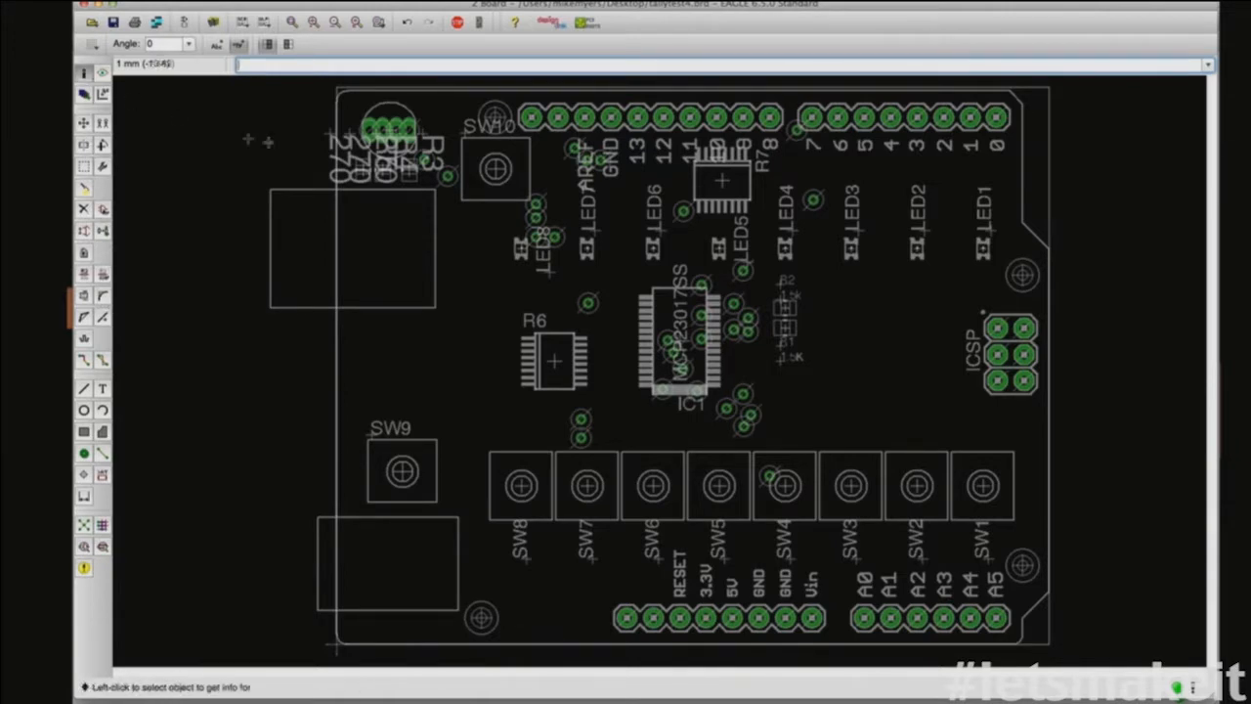
{"action": "left_click", "coordinate": [337, 147]}
{"action": "right_click", "coordinate": [337, 146]}
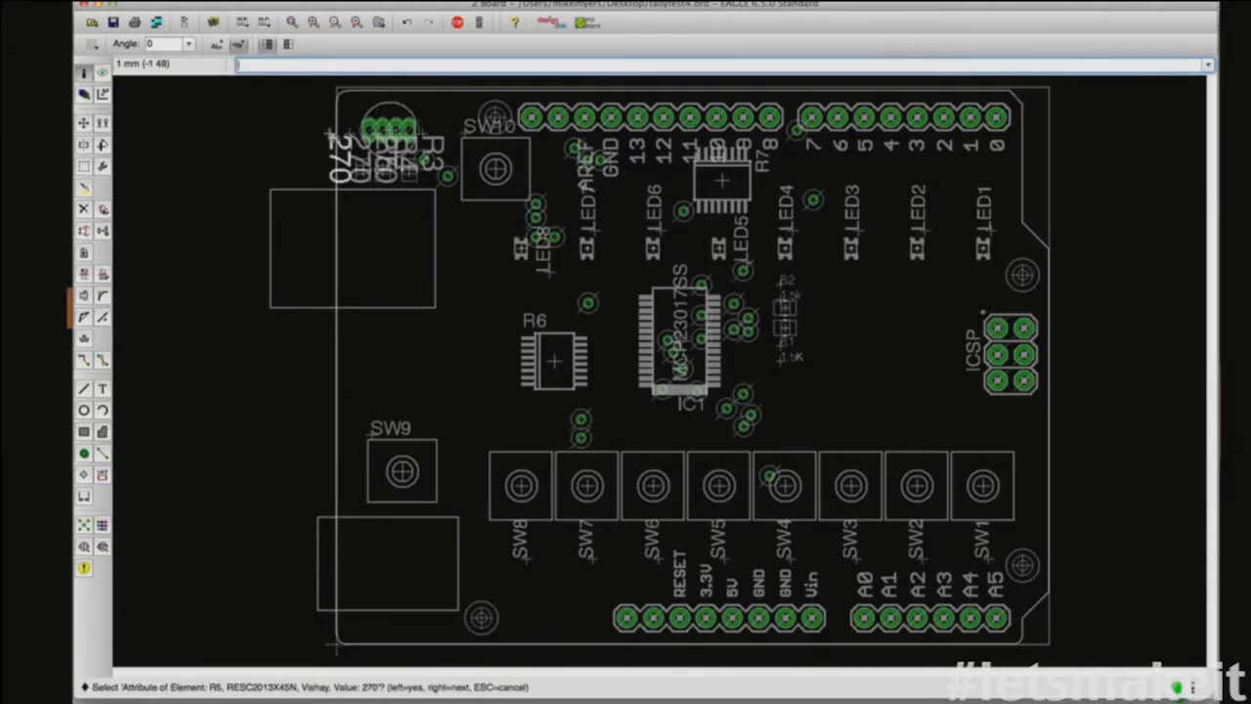
{"action": "left_click", "coordinate": [337, 146]}
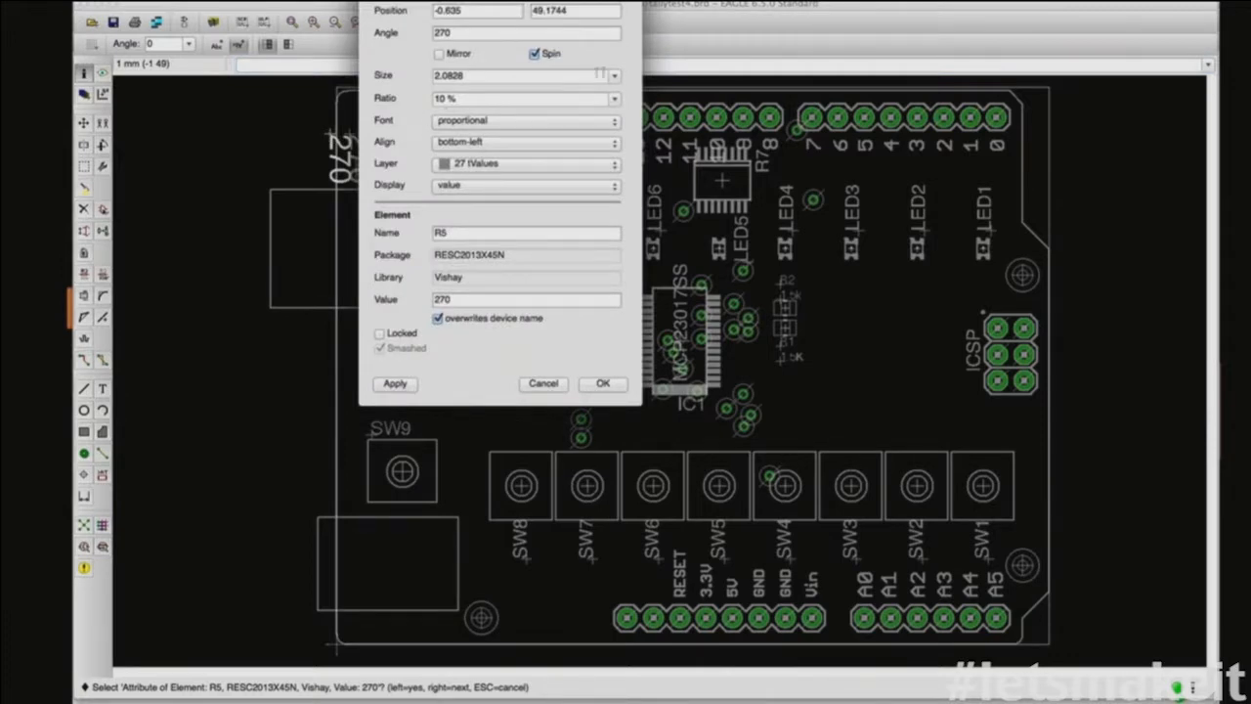
{"action": "left_click", "coordinate": [613, 76]}
{"action": "left_click", "coordinate": [489, 114]}
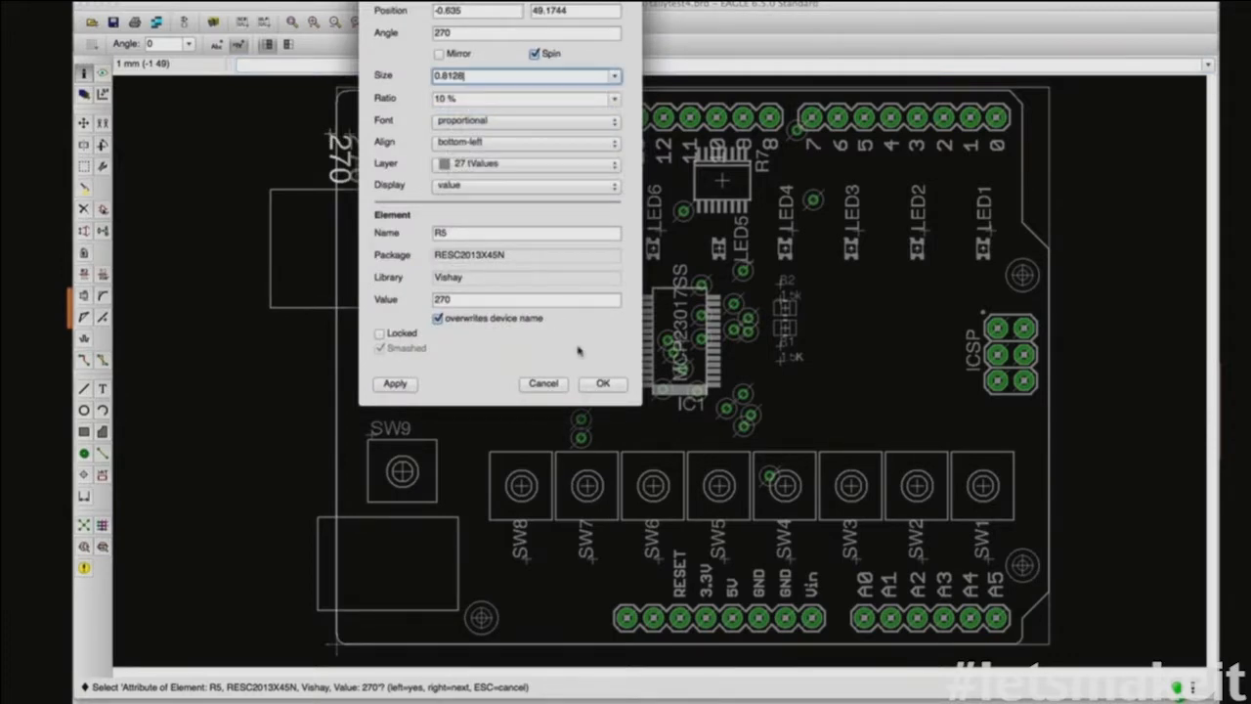
{"action": "left_click", "coordinate": [605, 383]}
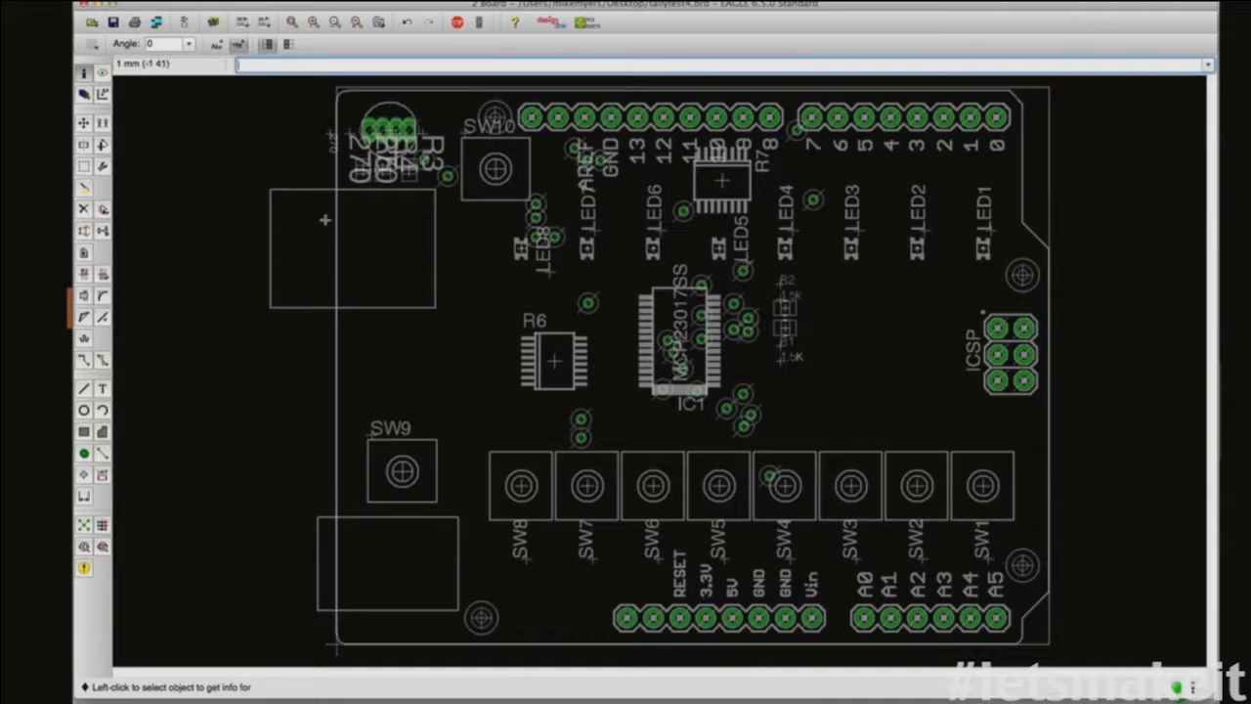
Step: Delete the two remaining full-size 270 value labels of R3 and R4 near the board's upper-left corner
{"action": "left_click", "coordinate": [83, 208]}
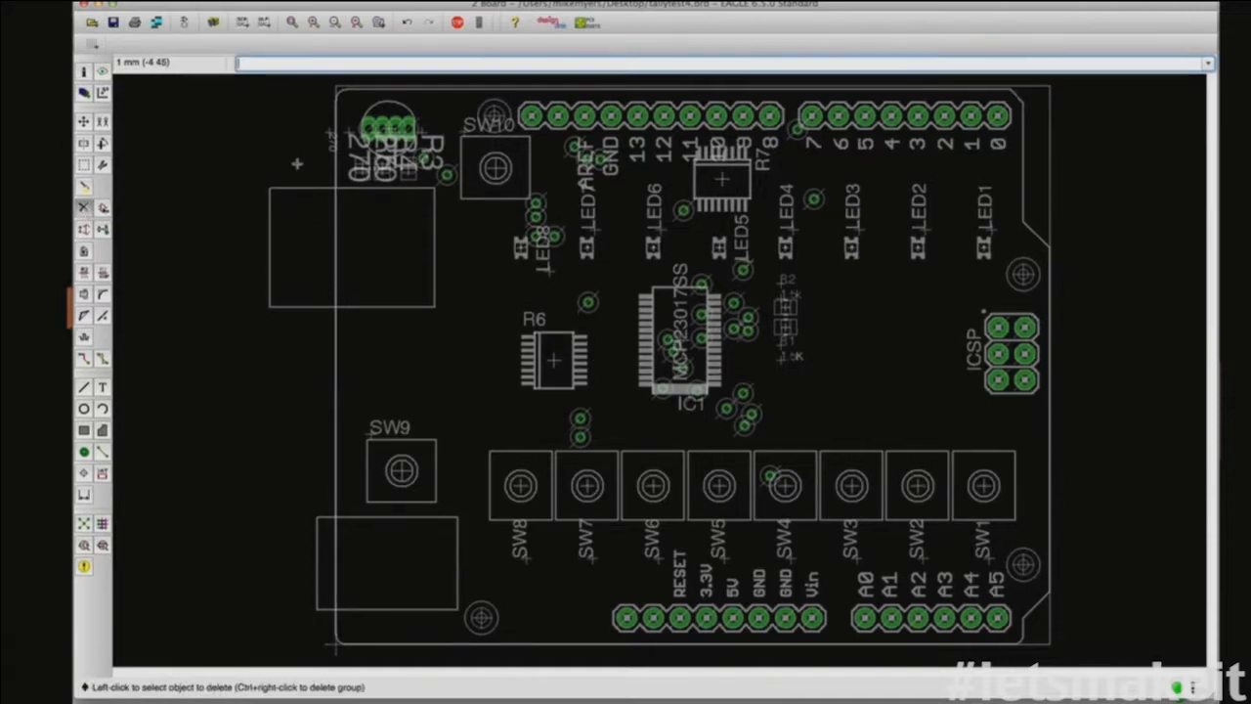
{"action": "left_click", "coordinate": [350, 133]}
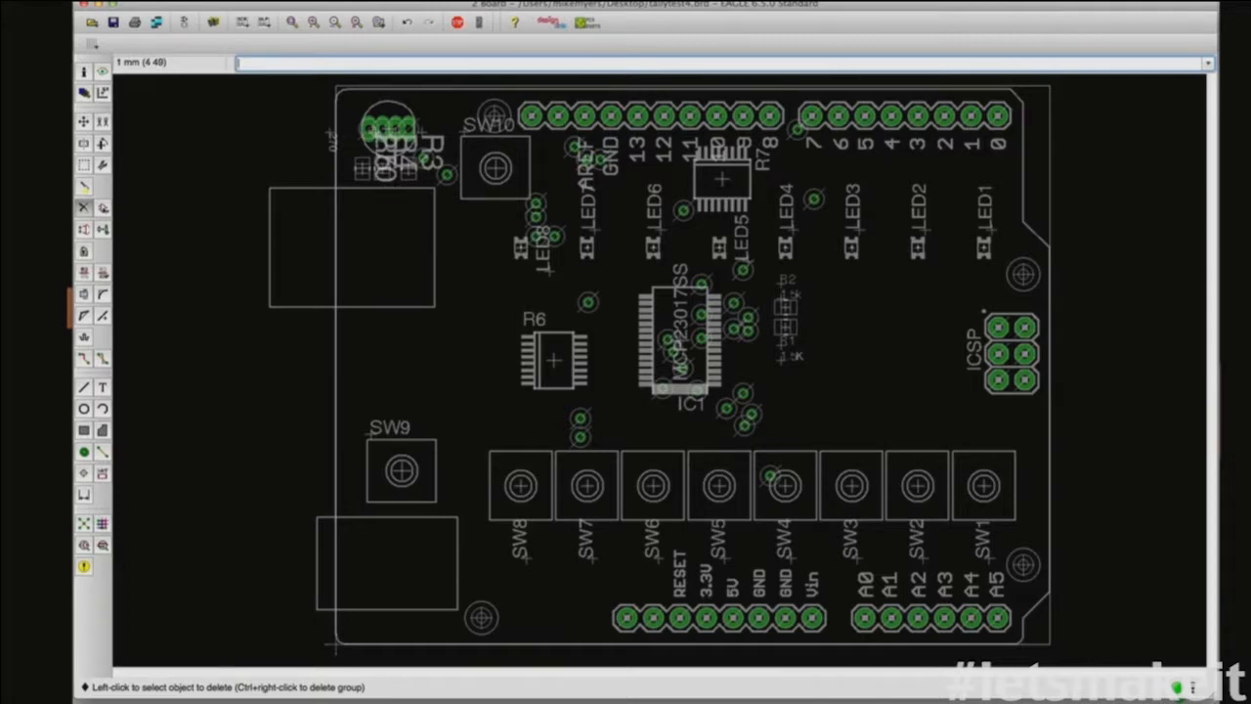
{"action": "left_click", "coordinate": [332, 143]}
{"action": "left_click", "coordinate": [330, 137]}
Step: Set the text size of the R5 name label to 0.8128 in its properties
{"action": "left_click", "coordinate": [83, 72]}
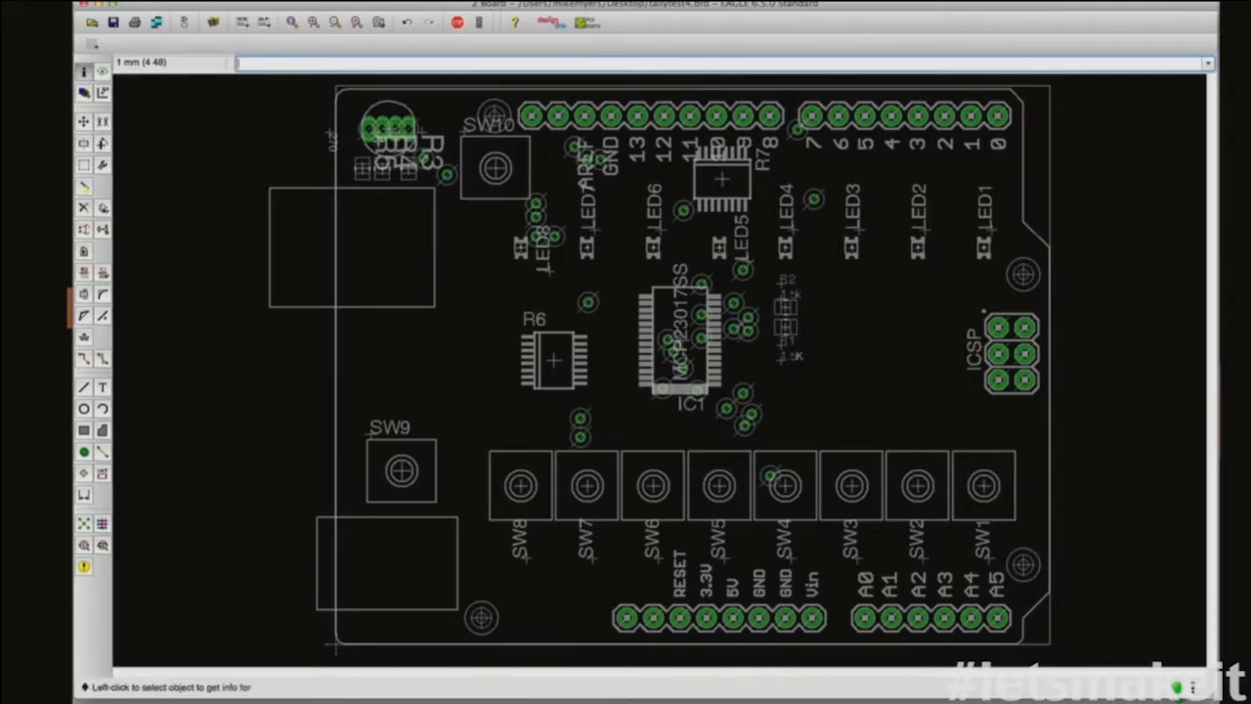
{"action": "left_click", "coordinate": [378, 133]}
{"action": "left_click", "coordinate": [377, 133]}
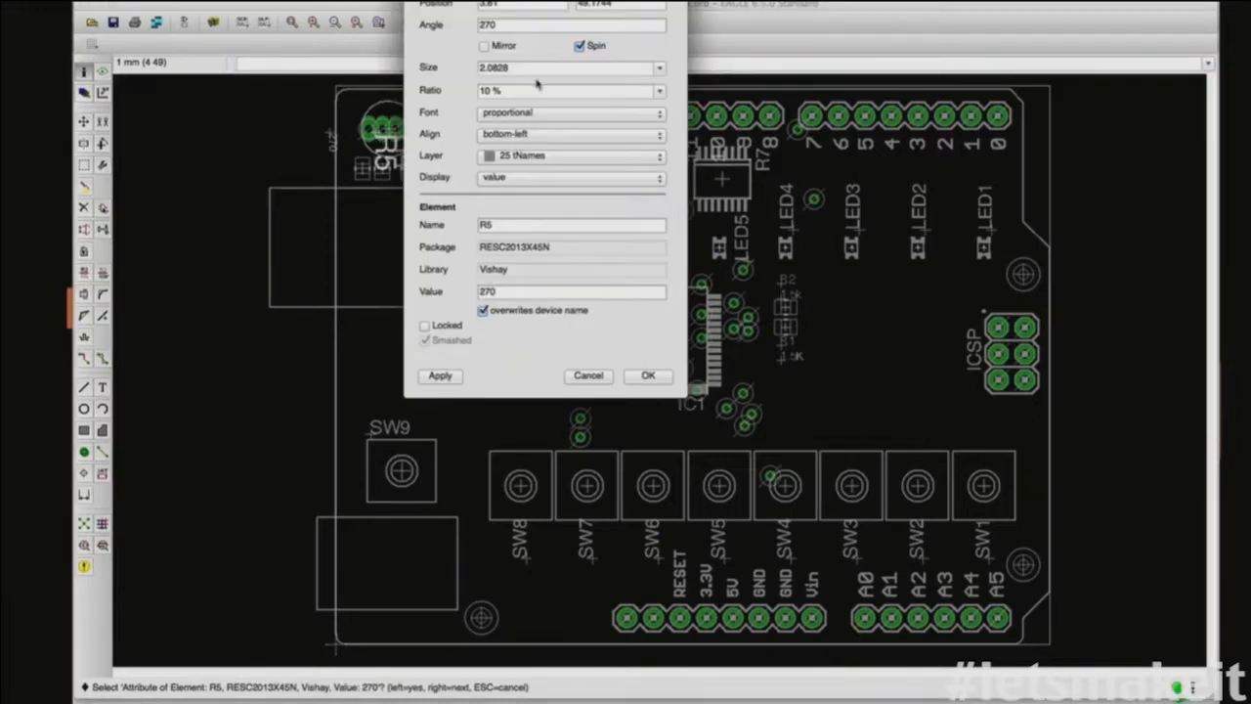
{"action": "left_click", "coordinate": [661, 68]}
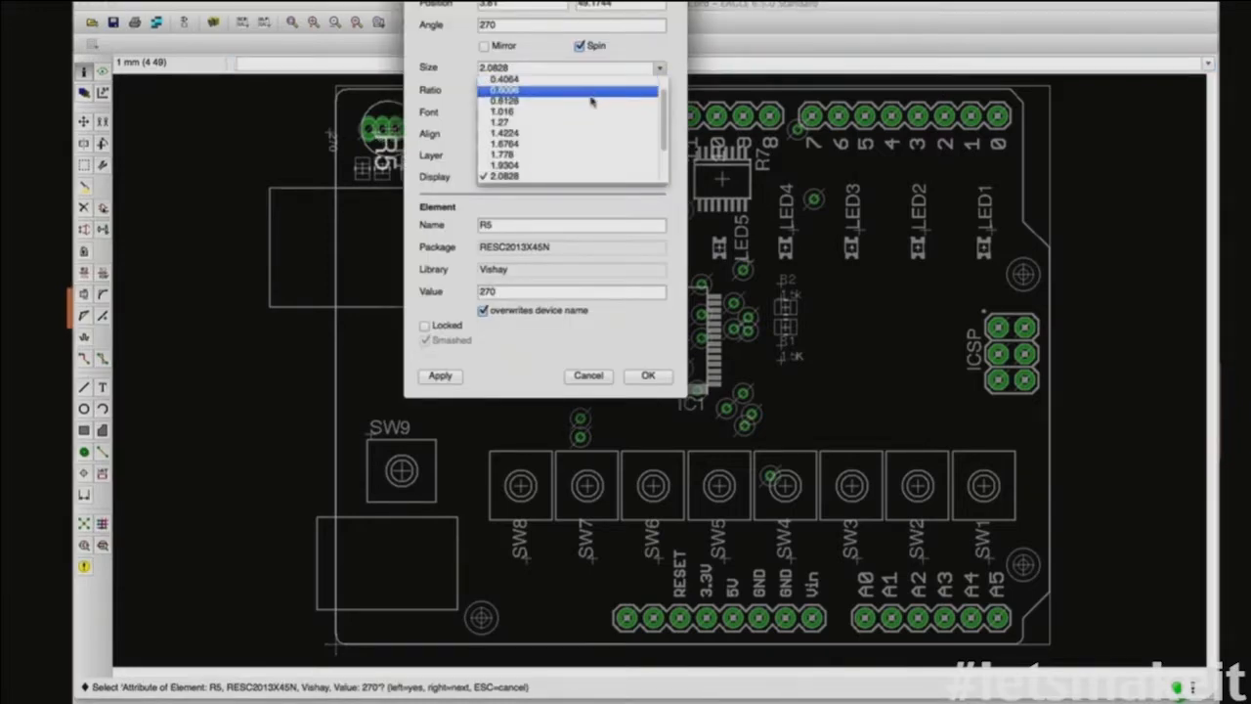
{"action": "left_click", "coordinate": [586, 103]}
{"action": "left_click", "coordinate": [649, 383]}
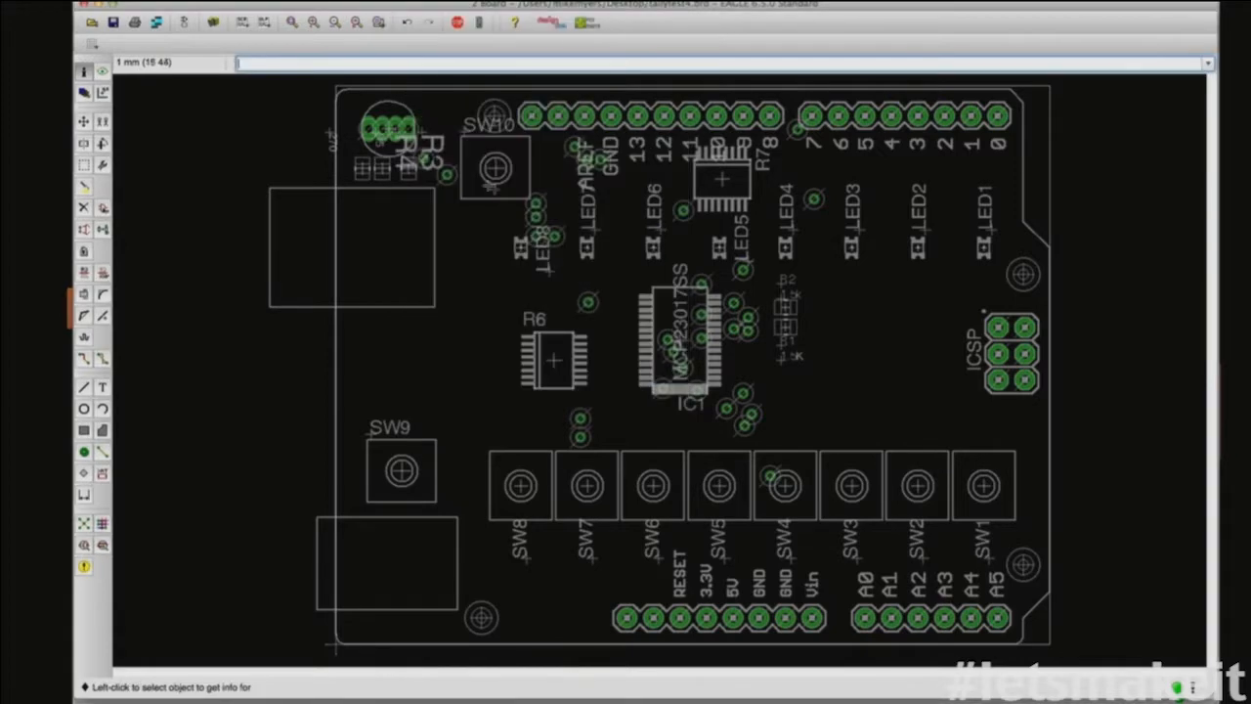
Step: Set the text size of the R4 name label to 0.8128 in its properties
{"action": "left_click", "coordinate": [407, 143]}
{"action": "left_click", "coordinate": [407, 143]}
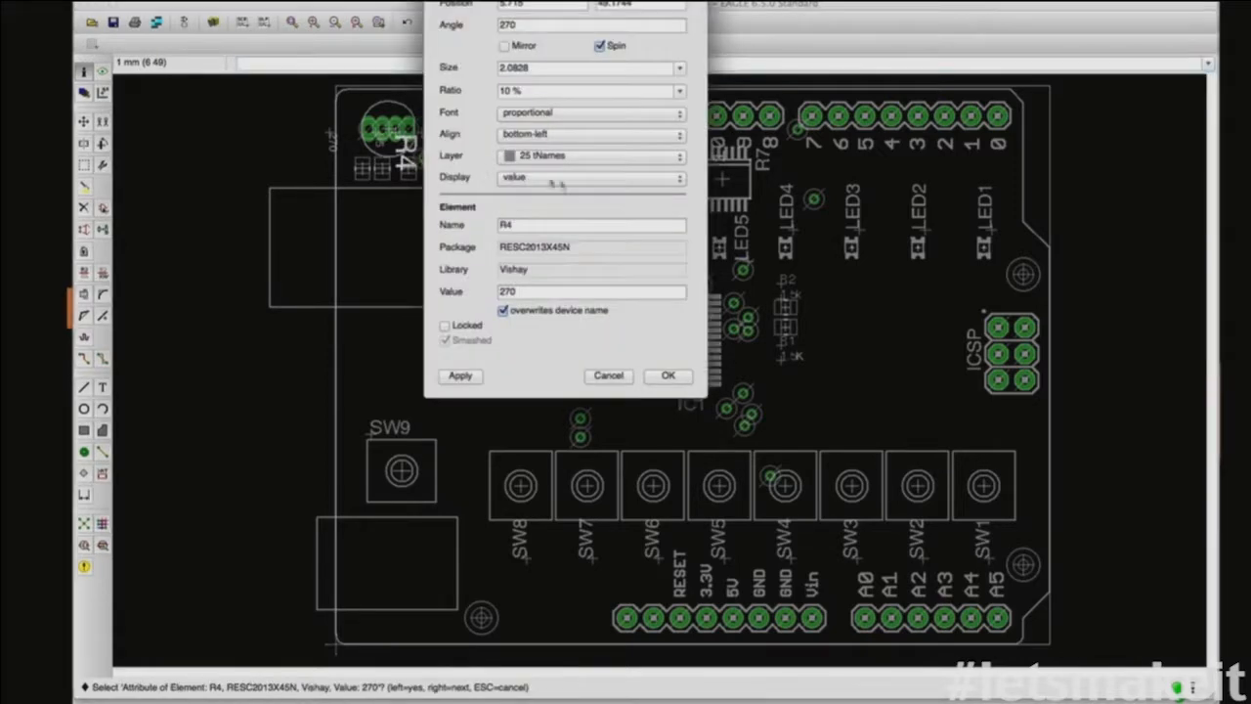
{"action": "left_click", "coordinate": [680, 68]}
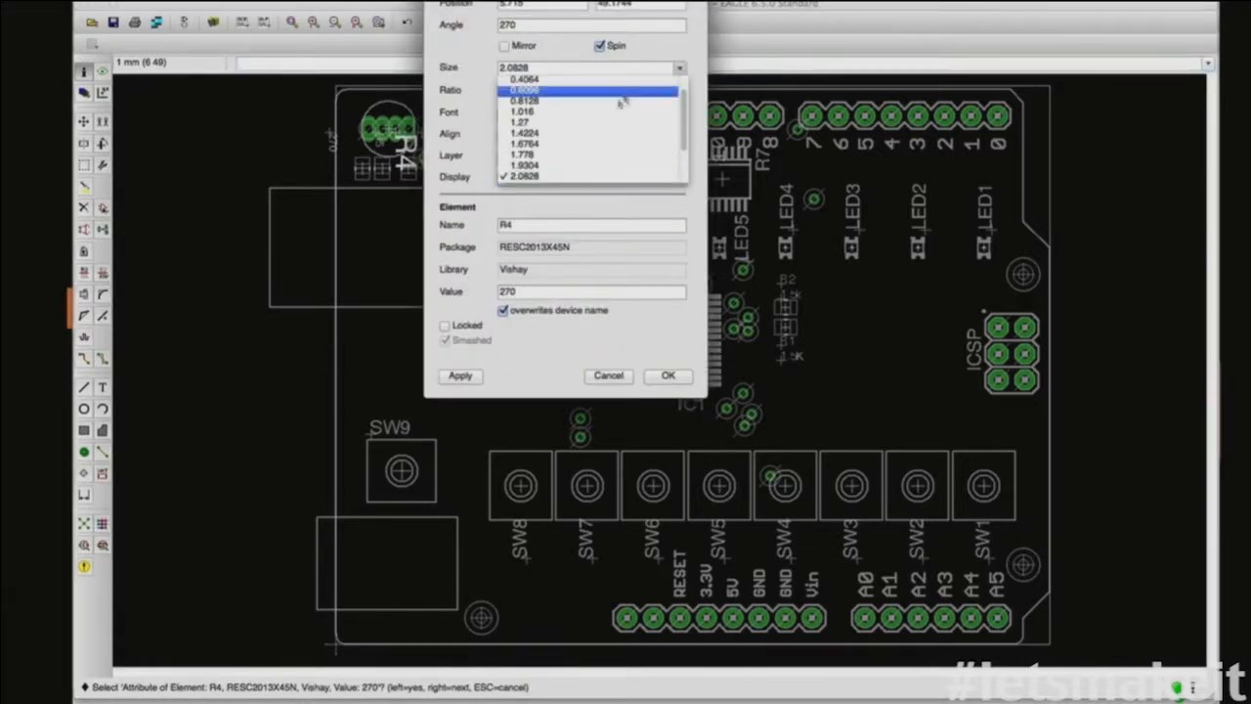
{"action": "left_click", "coordinate": [573, 123]}
{"action": "left_click", "coordinate": [666, 375]}
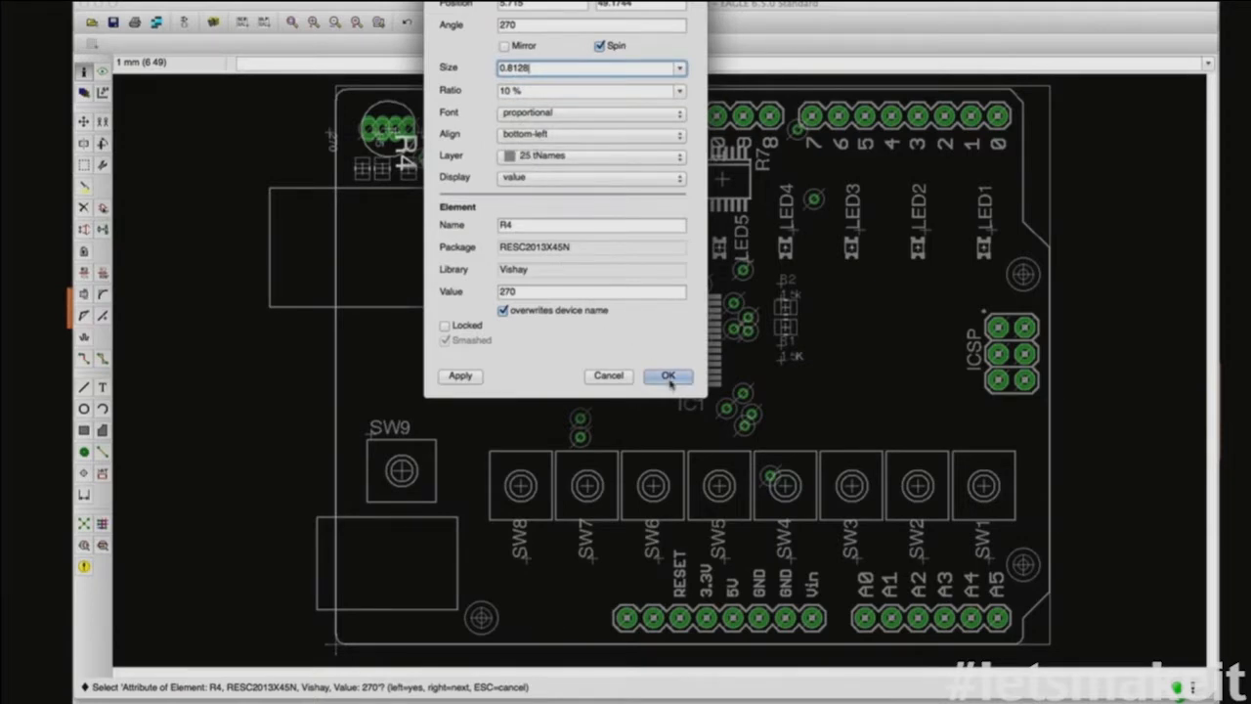
Step: Set the text size of the R3 name label to 0.8128 in its properties
{"action": "left_click", "coordinate": [426, 134]}
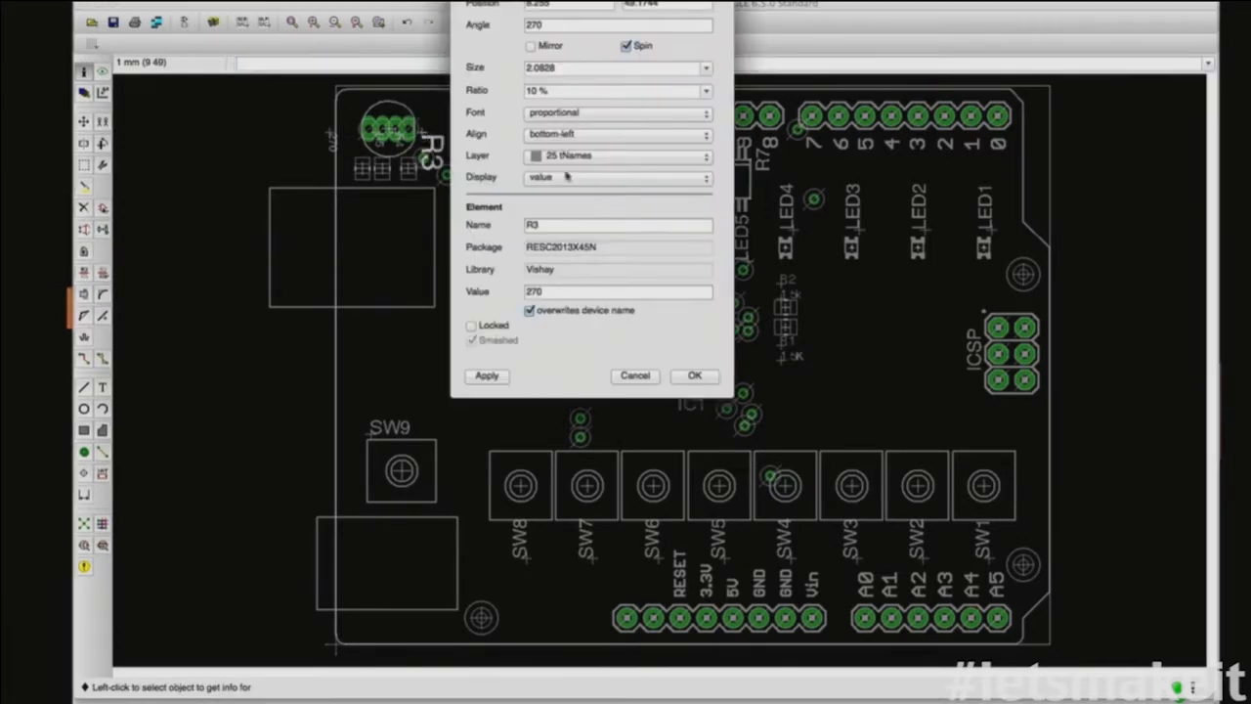
{"action": "left_click", "coordinate": [705, 70]}
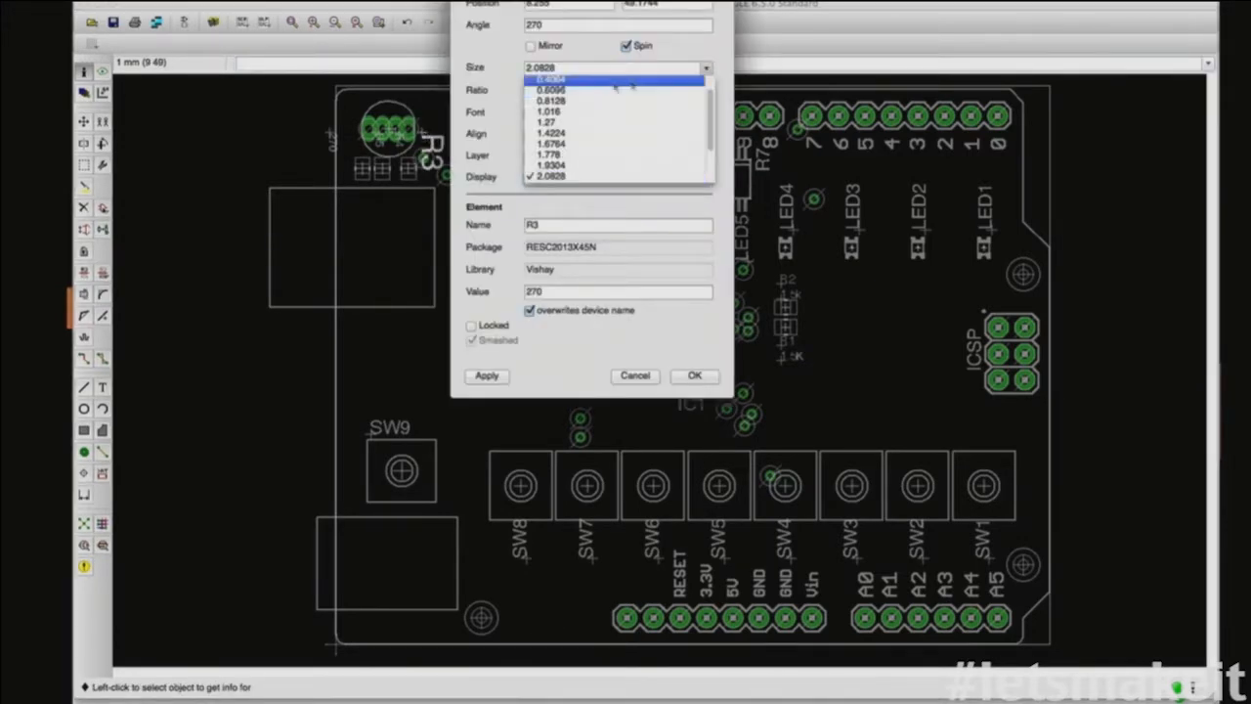
{"action": "left_click", "coordinate": [586, 102]}
{"action": "left_click", "coordinate": [694, 379]}
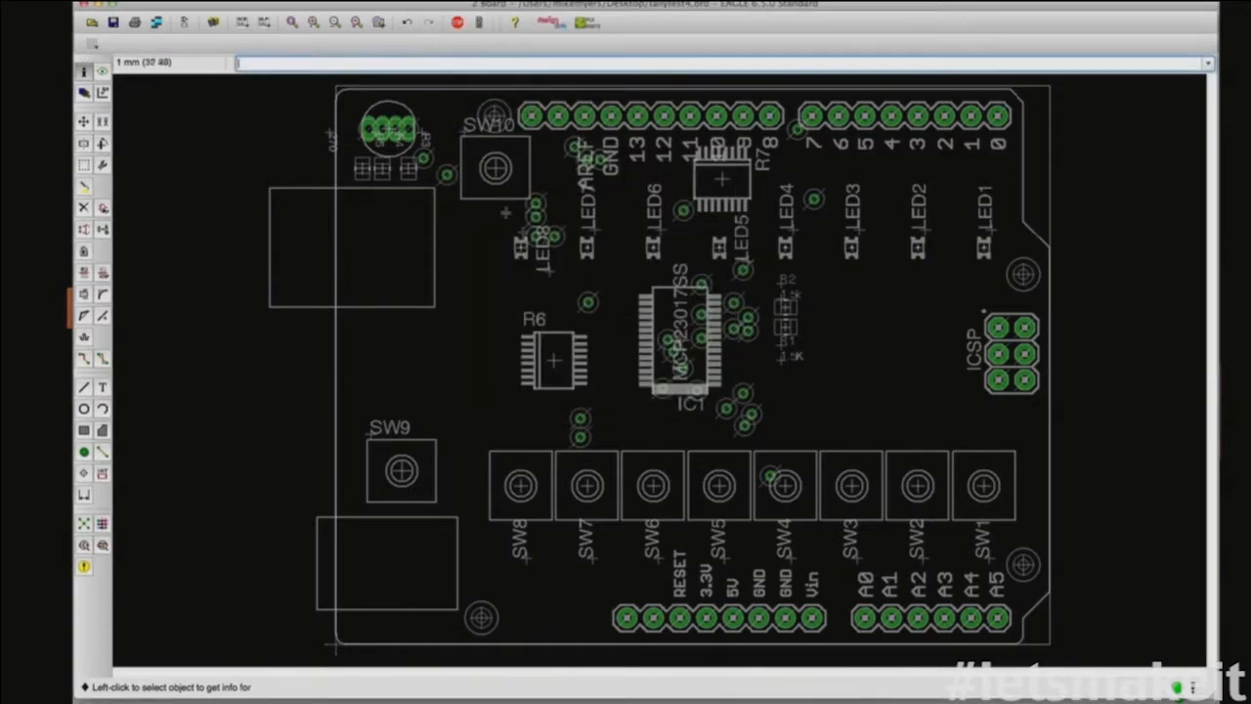
Step: Move the R3 and R4 name labels down so each sits directly beside its resistor near the board's upper-left corner
{"action": "left_click", "coordinate": [83, 121]}
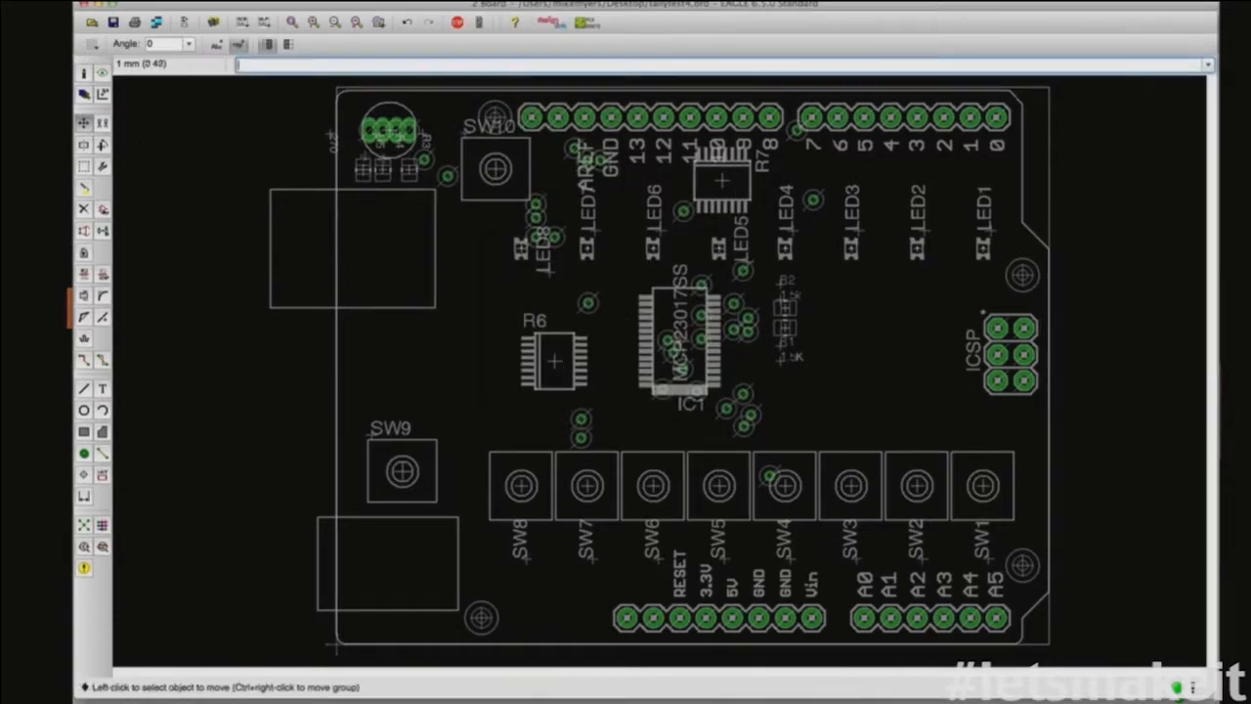
{"action": "left_click", "coordinate": [425, 137]}
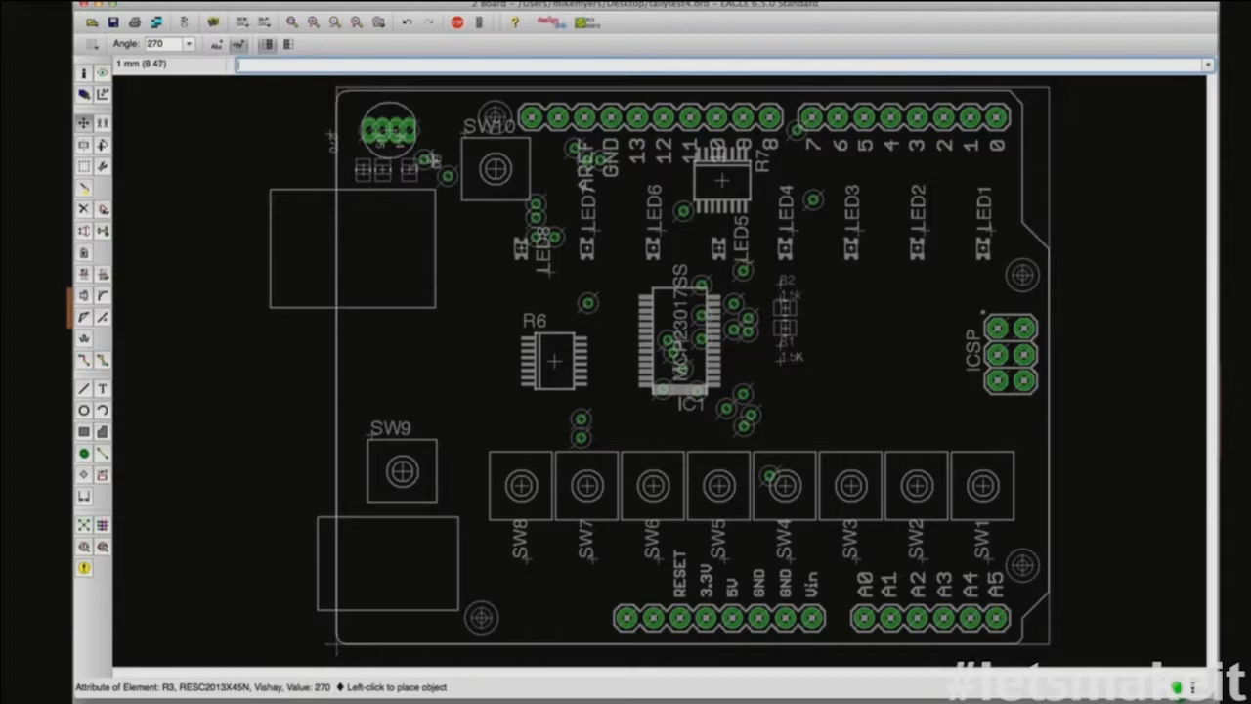
{"action": "left_click", "coordinate": [422, 170]}
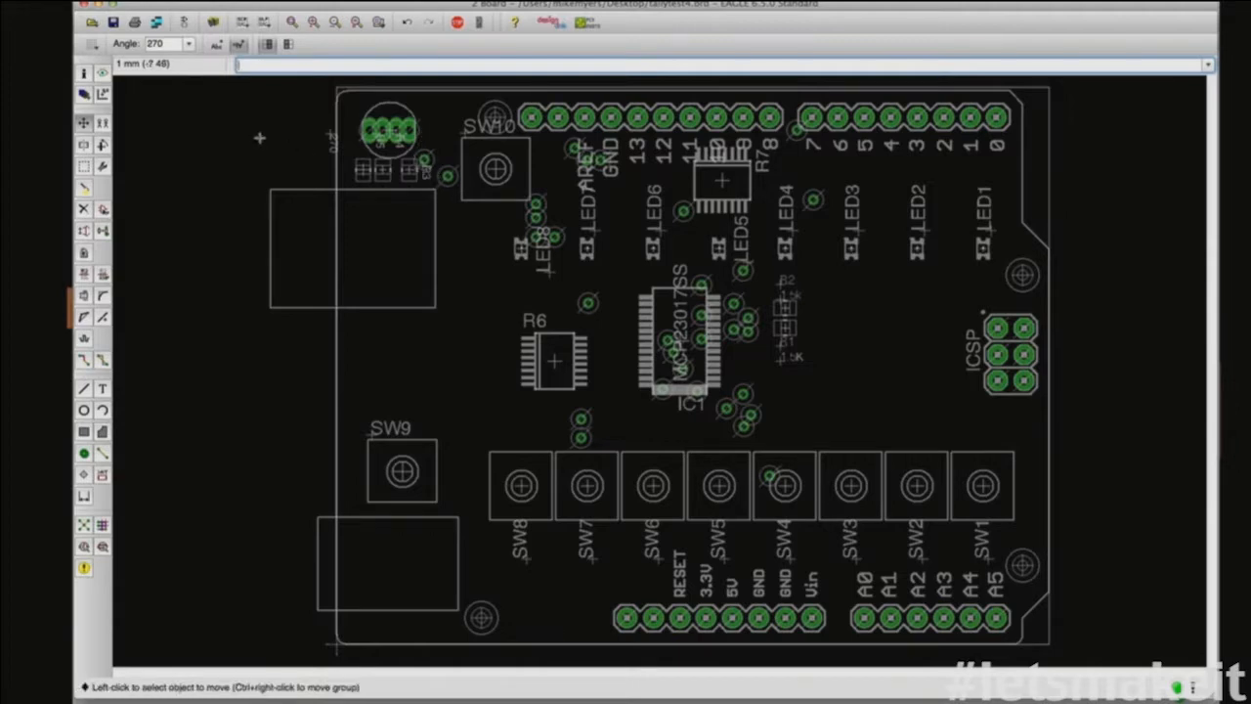
{"action": "left_click", "coordinate": [393, 138]}
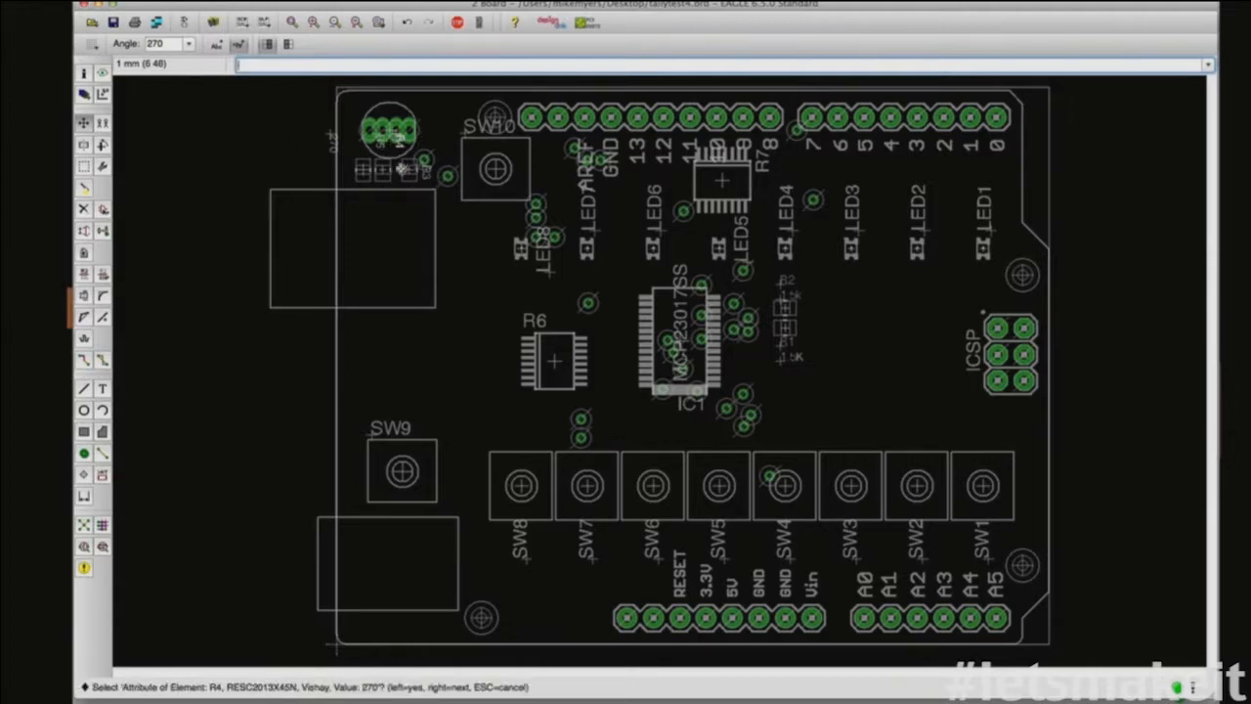
{"action": "left_click", "coordinate": [394, 140]}
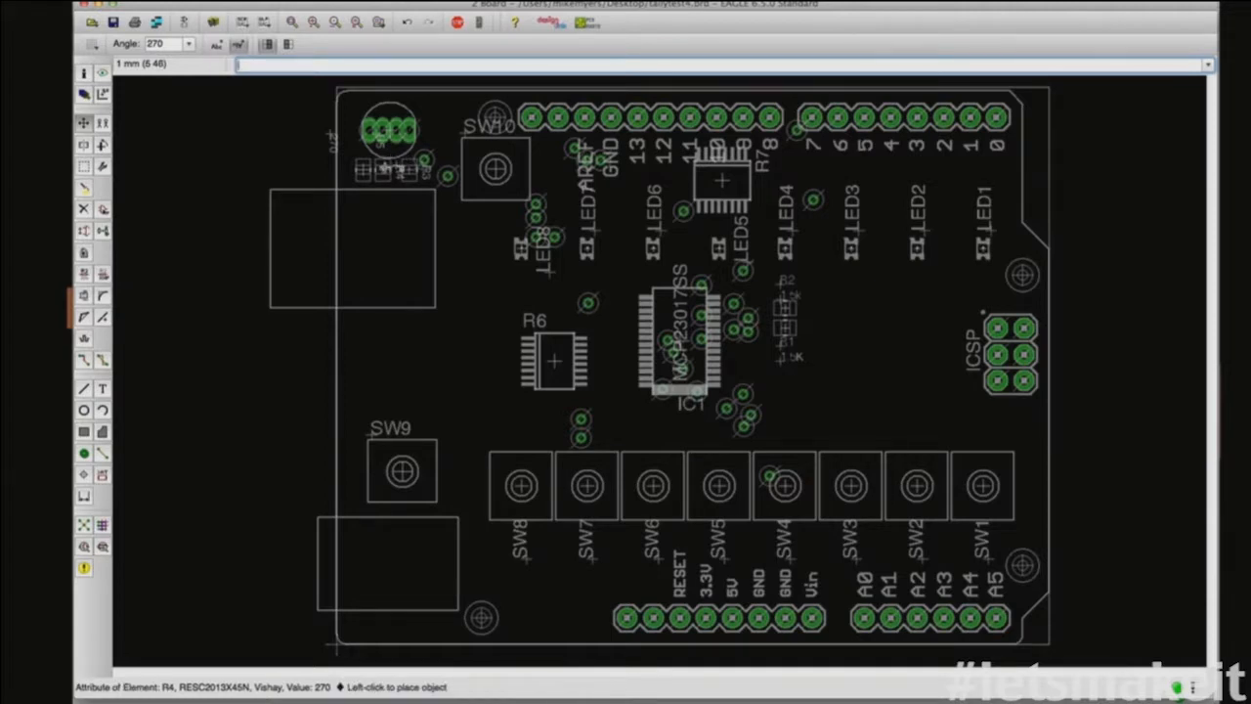
{"action": "left_click", "coordinate": [391, 170]}
Step: Move the R5 name label beside its resistor and bring the remaining 270 value label inside the board outline just above it
{"action": "left_click", "coordinate": [379, 140]}
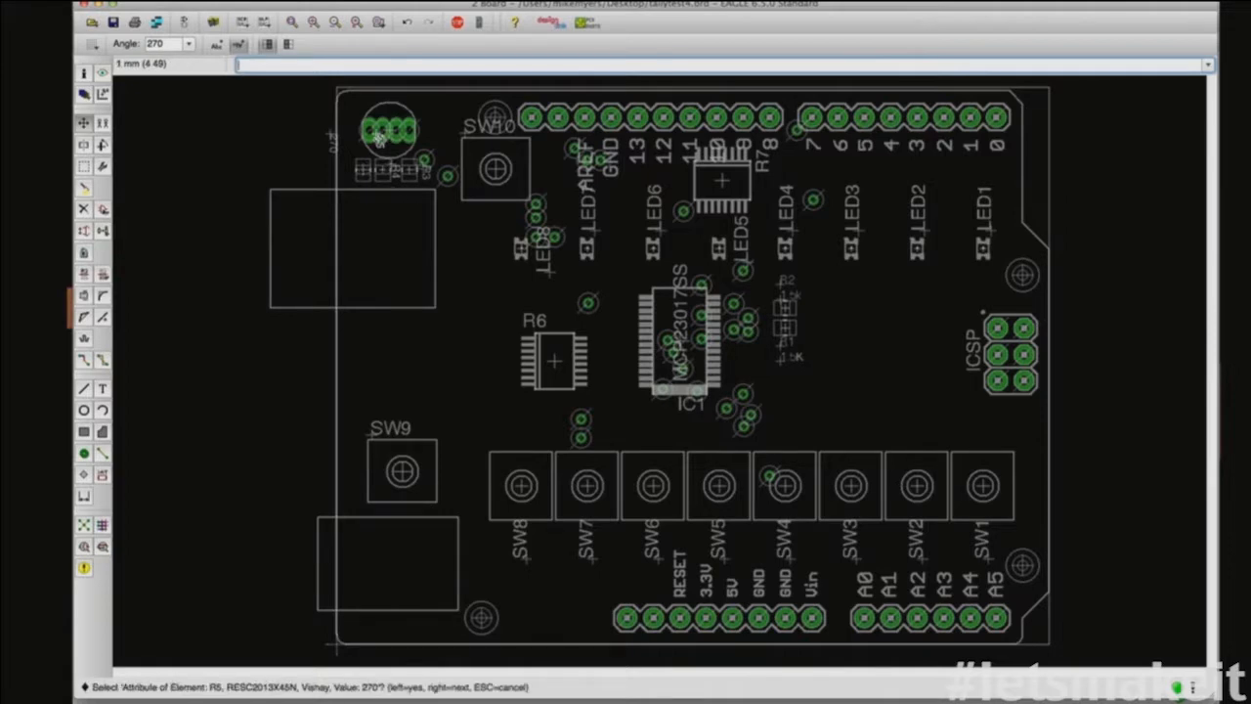
{"action": "left_click", "coordinate": [380, 139]}
{"action": "left_click", "coordinate": [349, 170]}
{"action": "left_click", "coordinate": [335, 137]}
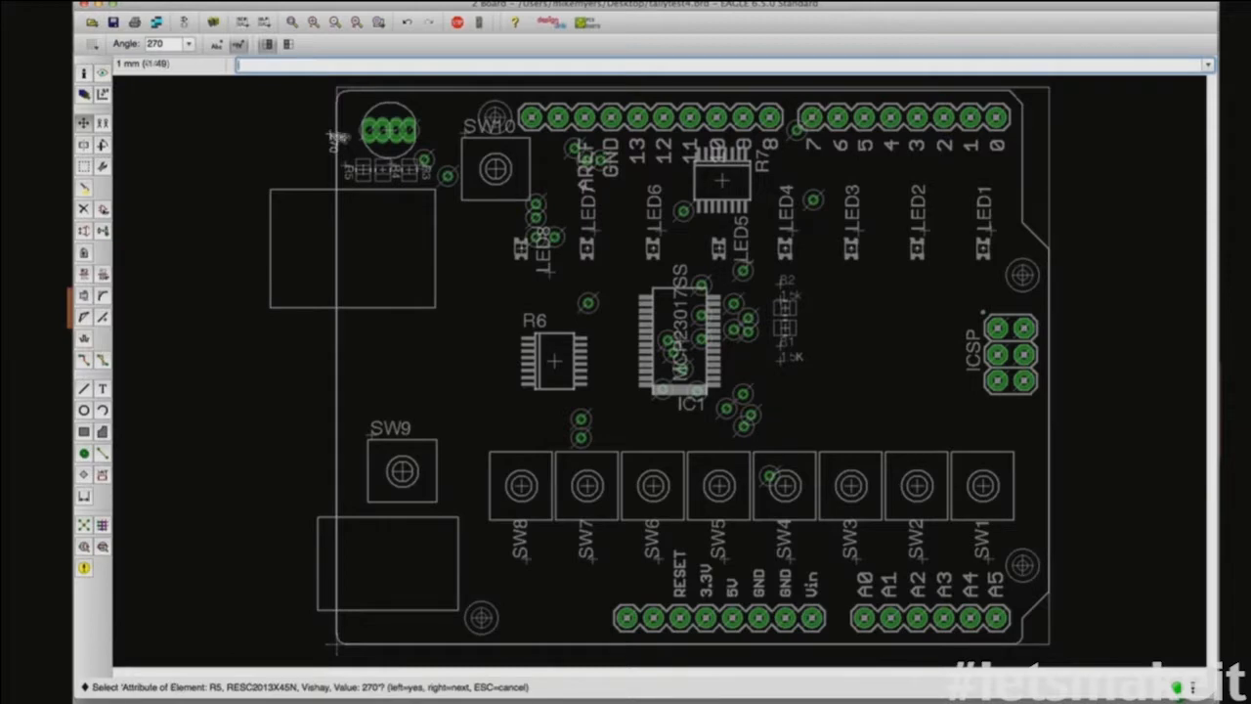
{"action": "left_click", "coordinate": [326, 135]}
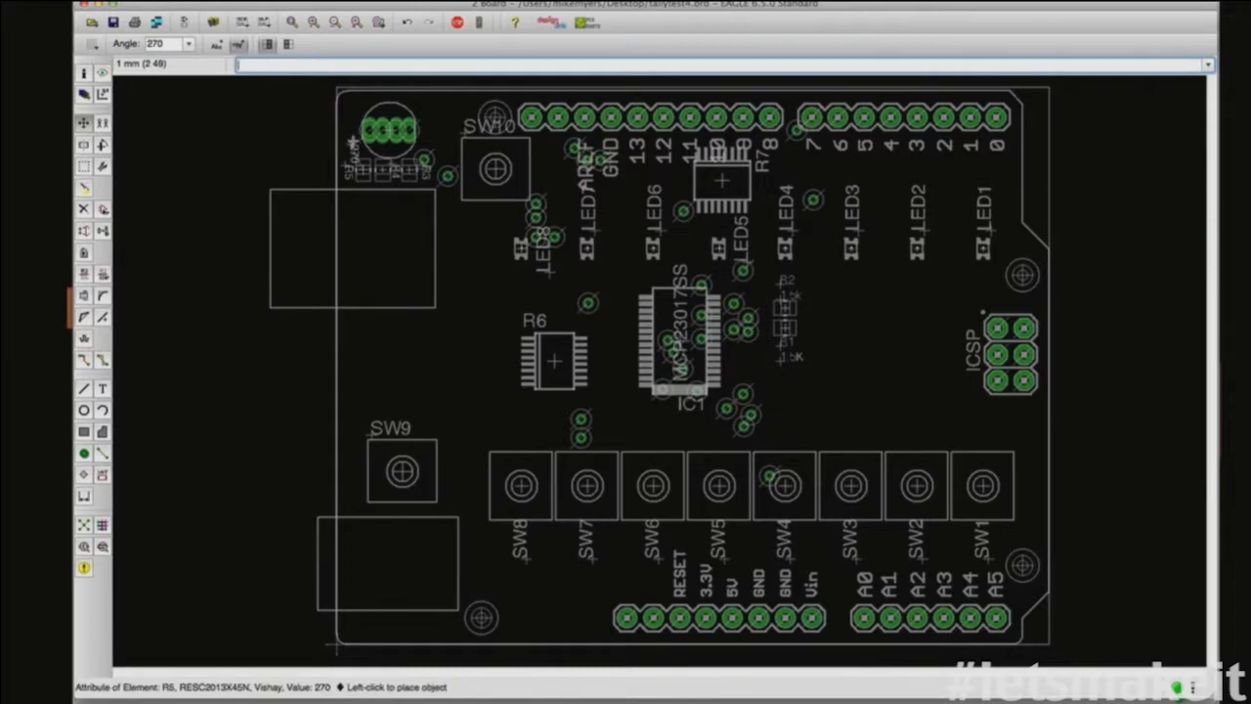
{"action": "left_click", "coordinate": [350, 139]}
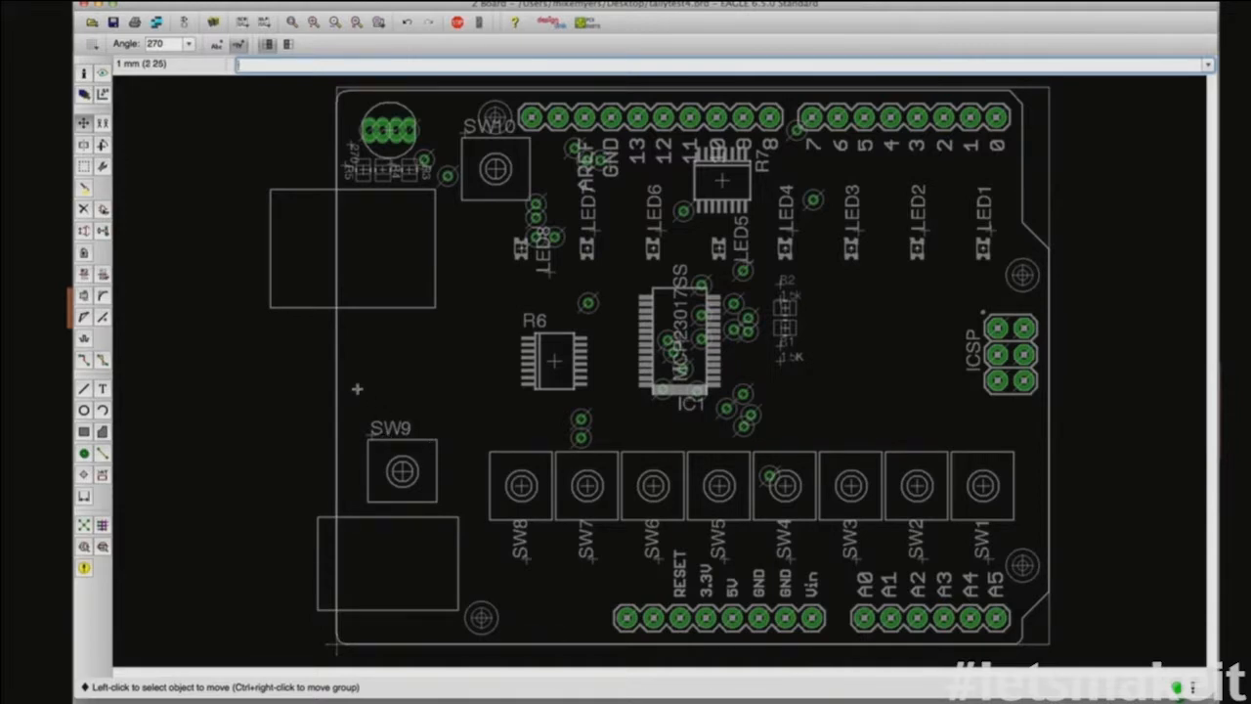
Step: Place the text "Tally Test #4" on layer 121 _tsilk in the empty area between R6 and the board's left edge
{"action": "left_click", "coordinate": [101, 388]}
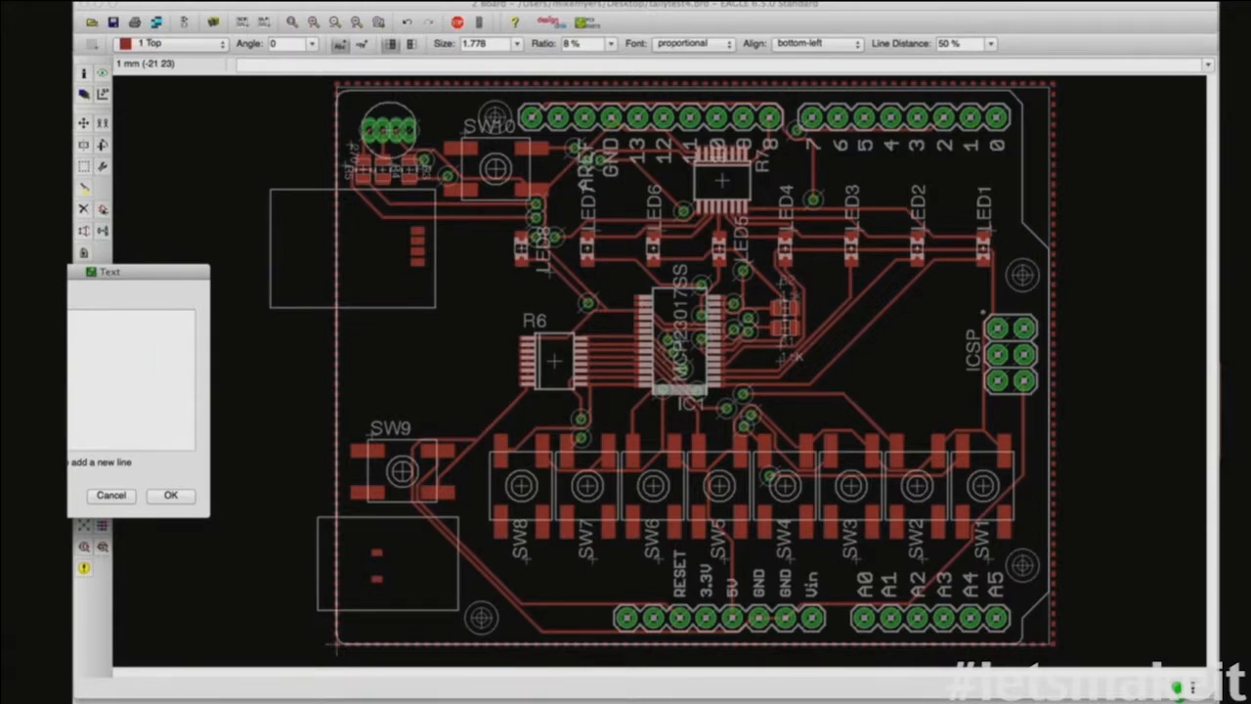
{"action": "left_click", "coordinate": [172, 495]}
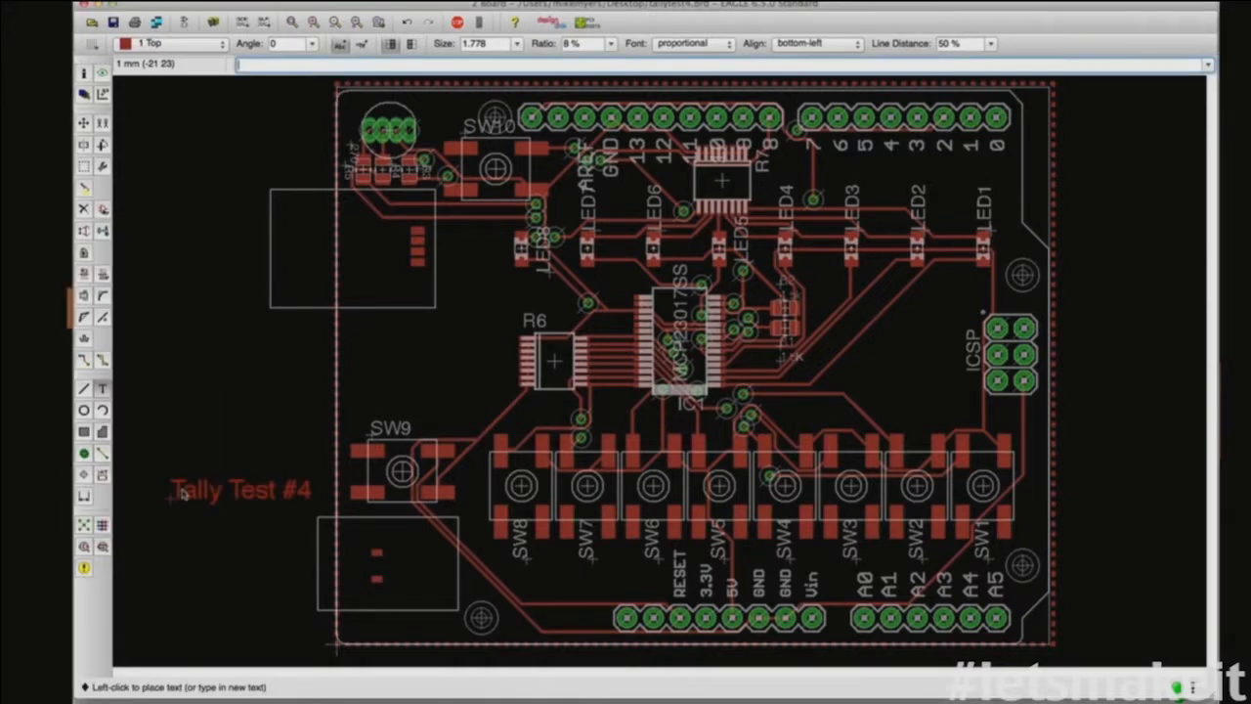
{"action": "left_click", "coordinate": [220, 44]}
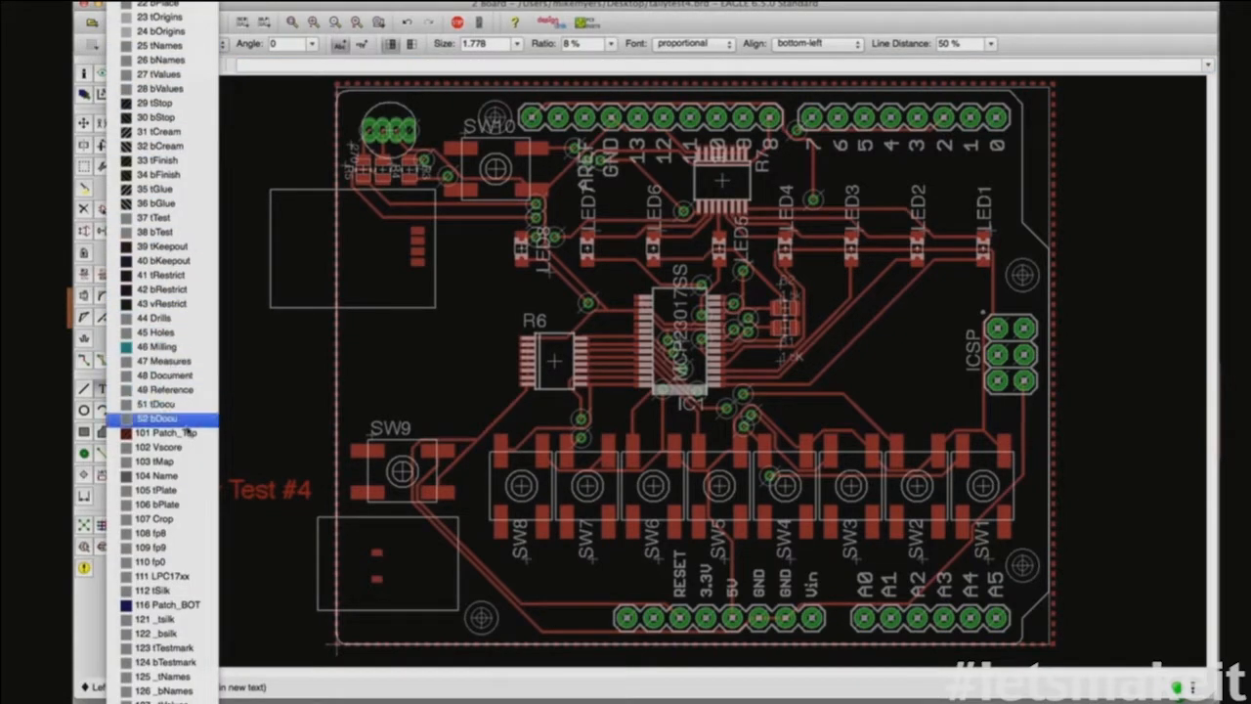
{"action": "scroll", "coordinate": [162, 525], "scroll_direction": "down", "scroll_amount": 4}
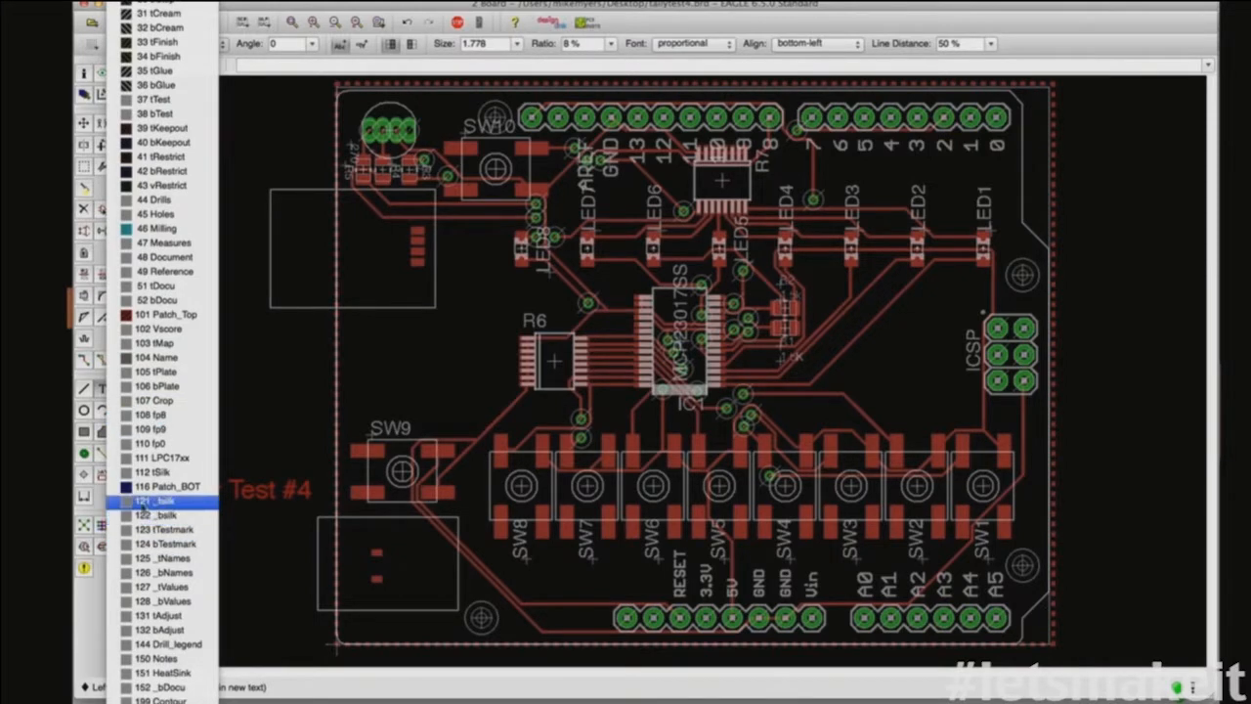
{"action": "left_click", "coordinate": [125, 502]}
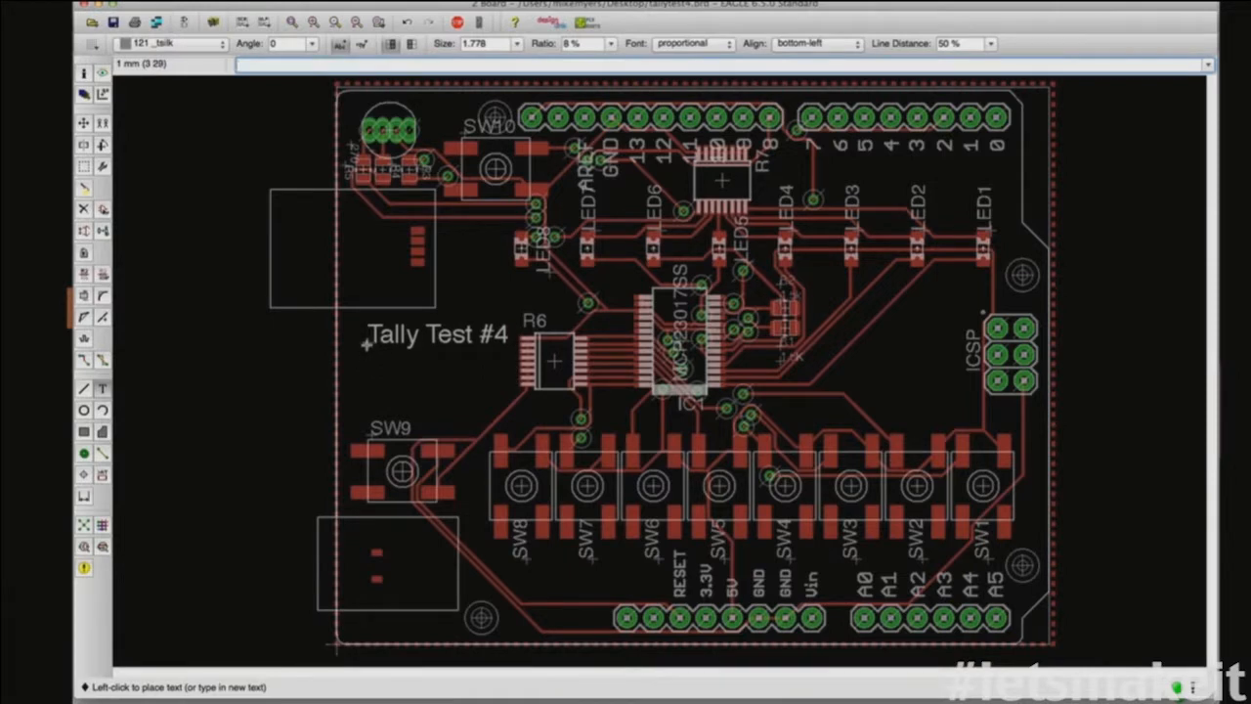
{"action": "left_click", "coordinate": [366, 341]}
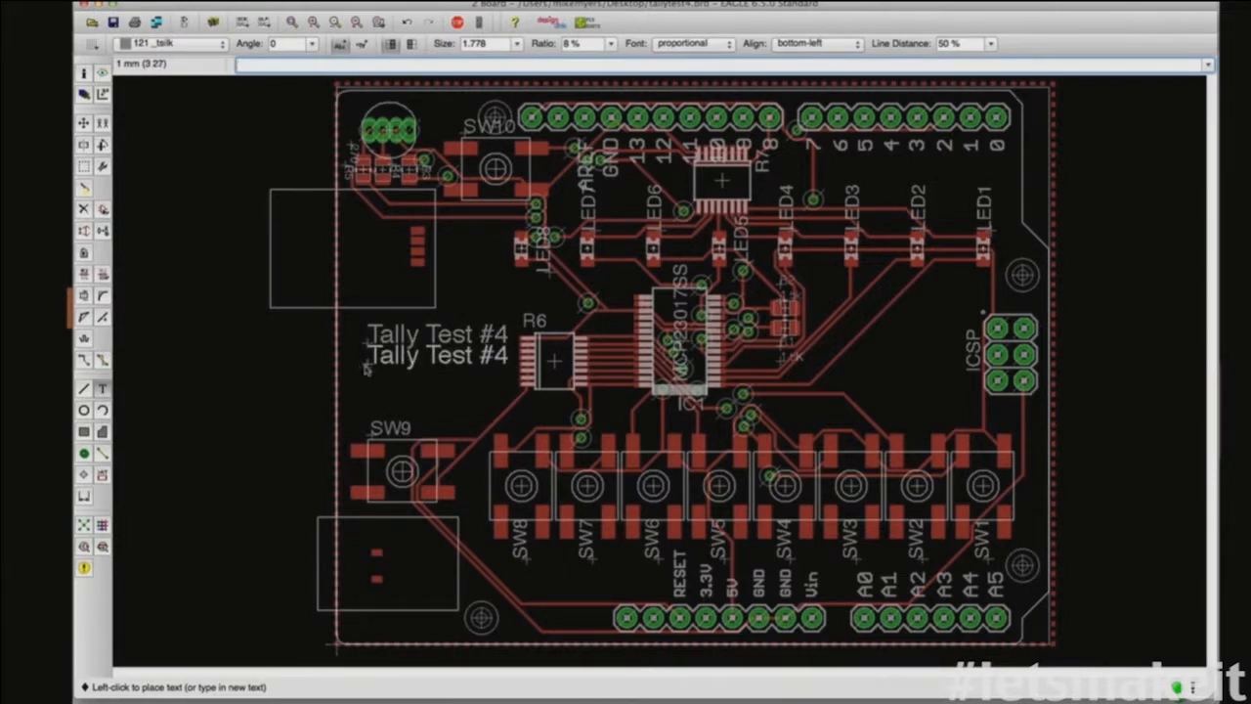
Step: Place the version text "V06231401" on layer 121 _tsilk directly below the "Tally Test #4" title
{"action": "left_click", "coordinate": [365, 366]}
{"action": "type", "text": "V062314"}
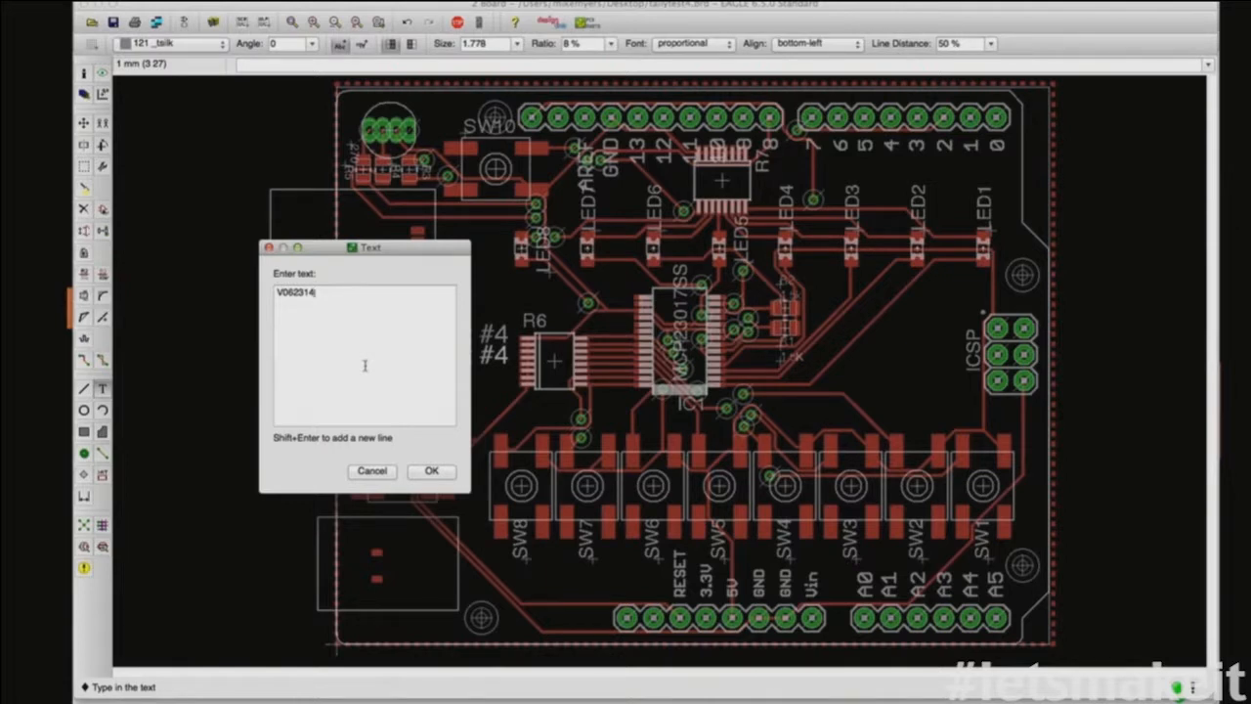
{"action": "type", "text": "01"}
{"action": "key", "text": "BackSpace"}
{"action": "key", "text": "BackSpace"}
{"action": "type", "text": "01"}
{"action": "left_click", "coordinate": [431, 471]}
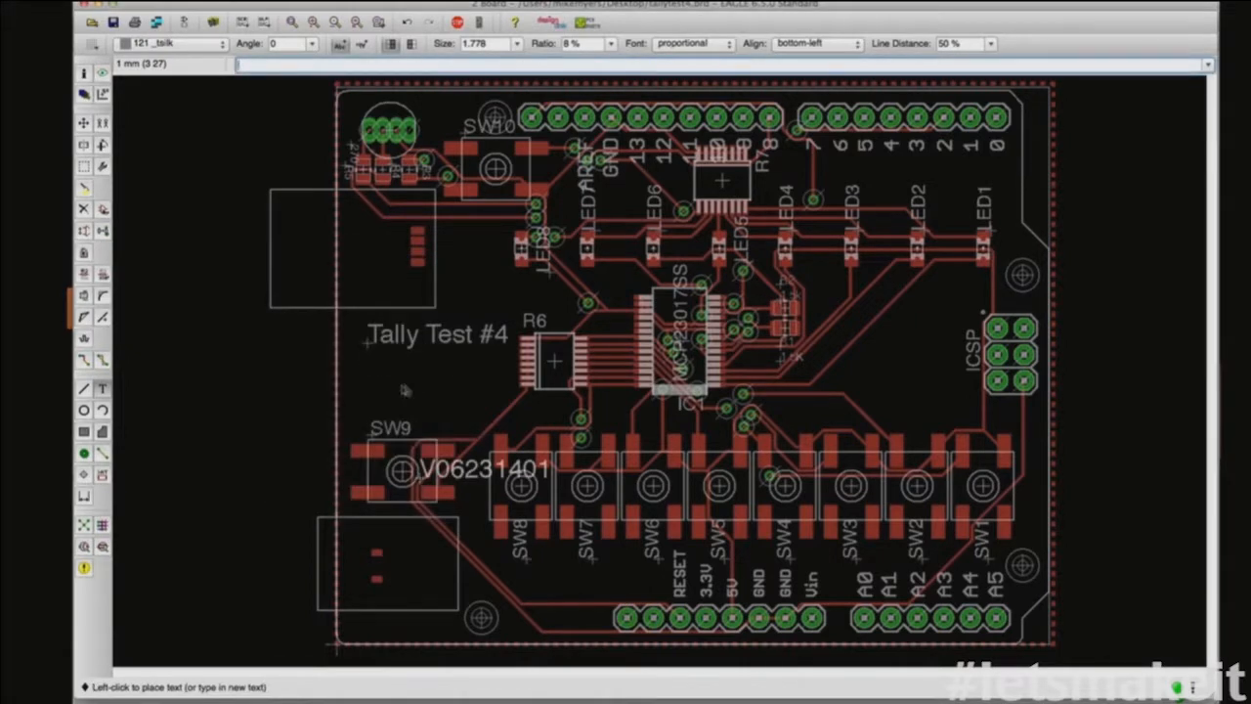
{"action": "left_click", "coordinate": [368, 363]}
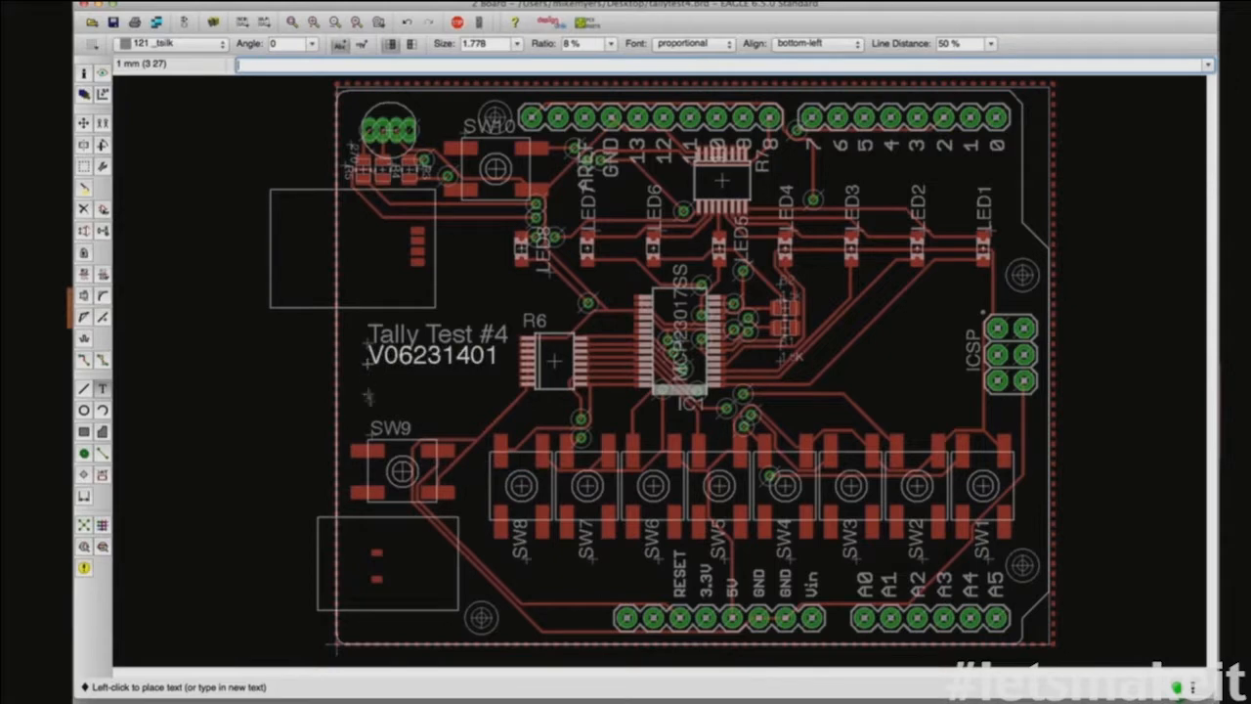
Step: Set the V06231401 text's size to 1.27 and move it about 1 mm right and 1 mm down beneath the title
{"action": "left_click", "coordinate": [84, 72]}
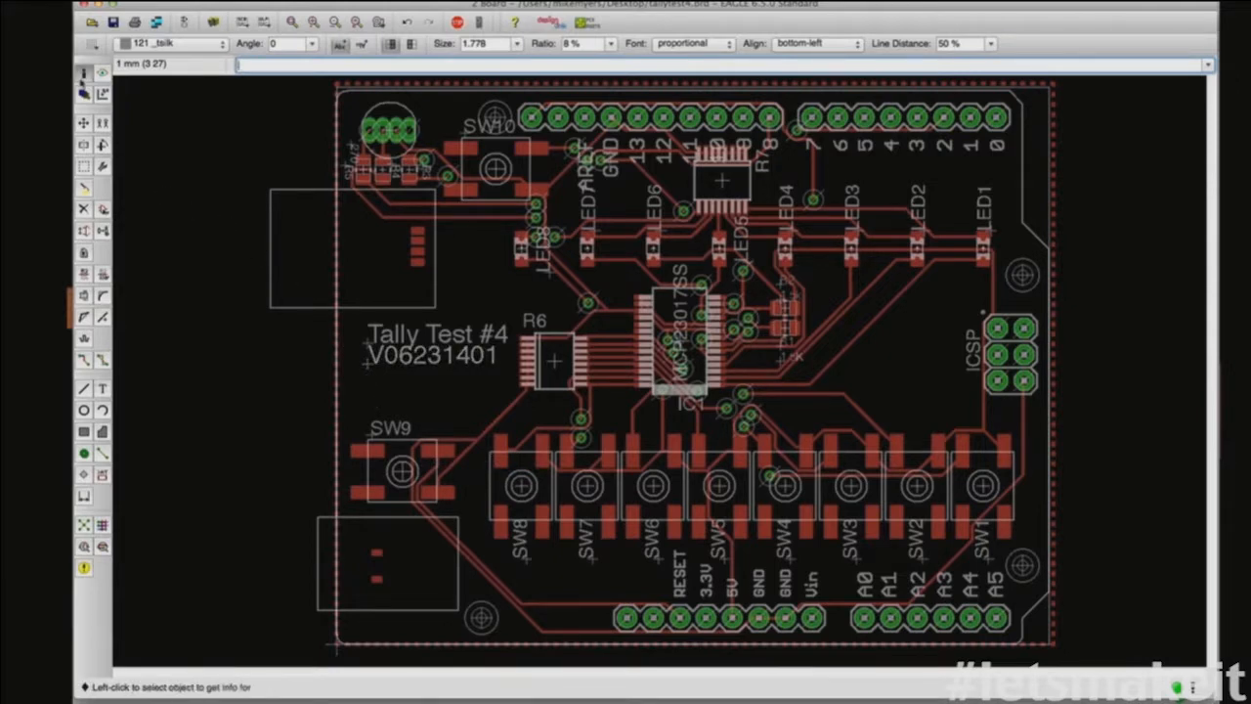
{"action": "left_click", "coordinate": [368, 364]}
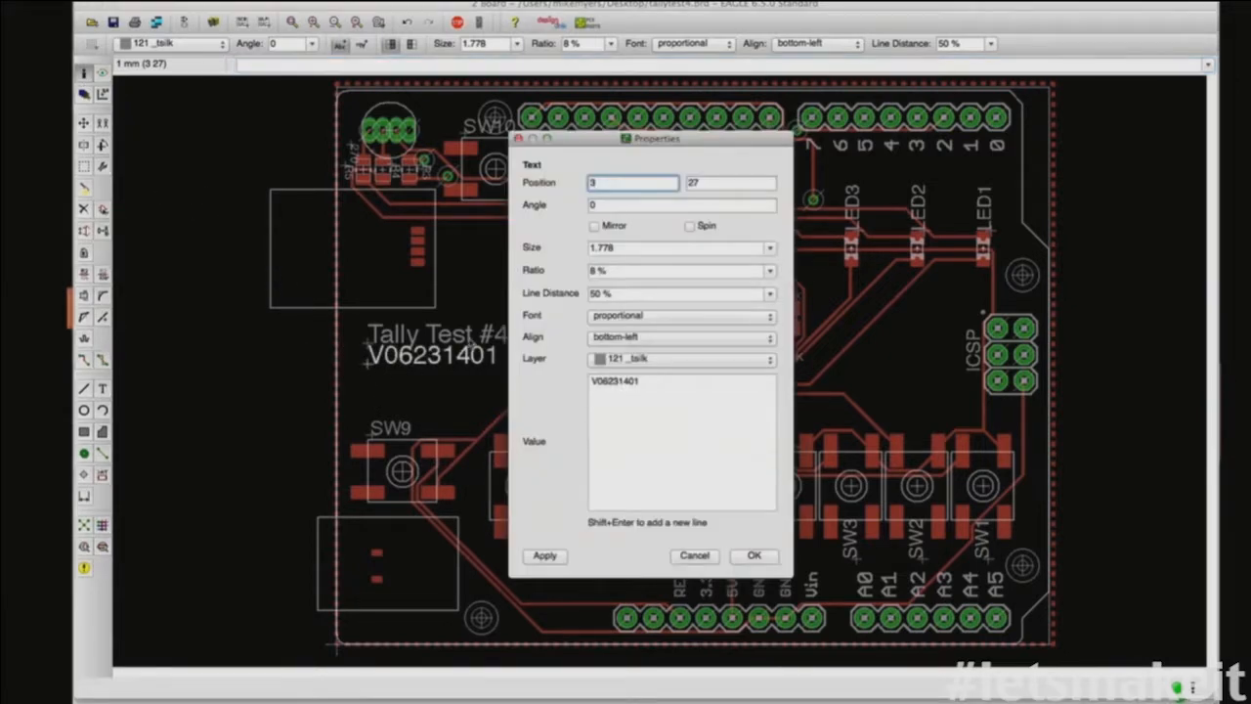
{"action": "left_click", "coordinate": [770, 250]}
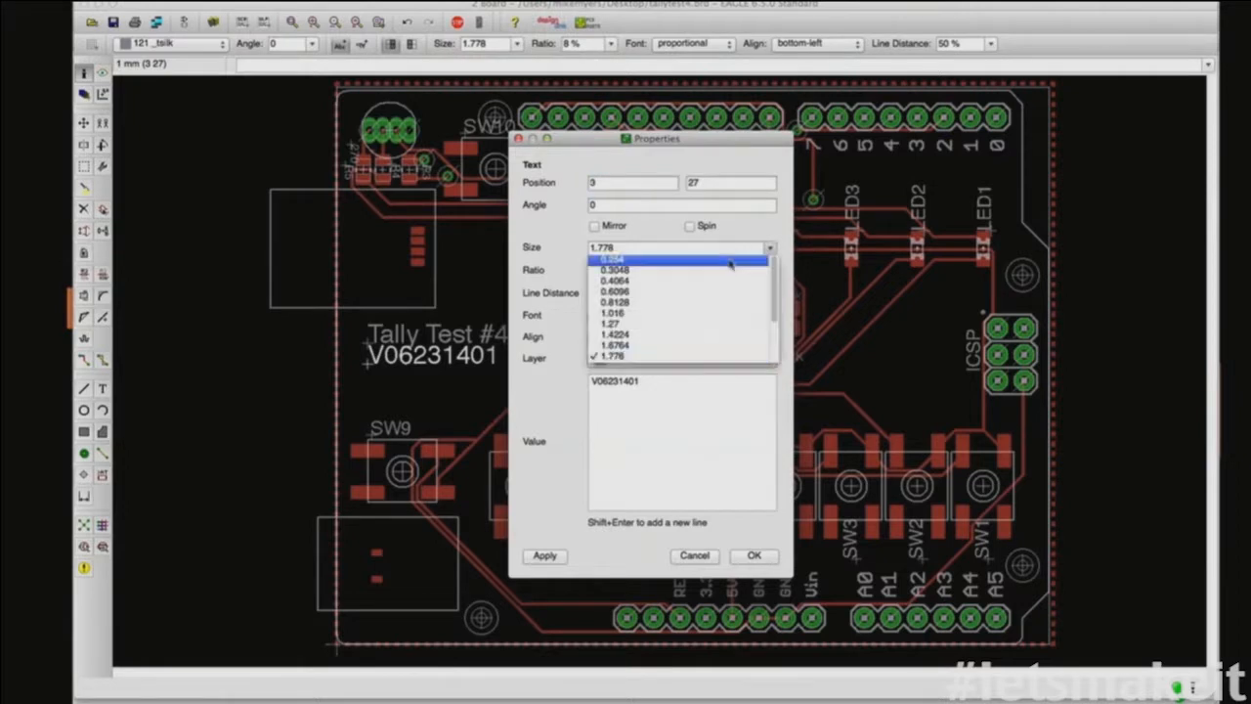
{"action": "left_click", "coordinate": [629, 323]}
{"action": "left_click", "coordinate": [755, 555]}
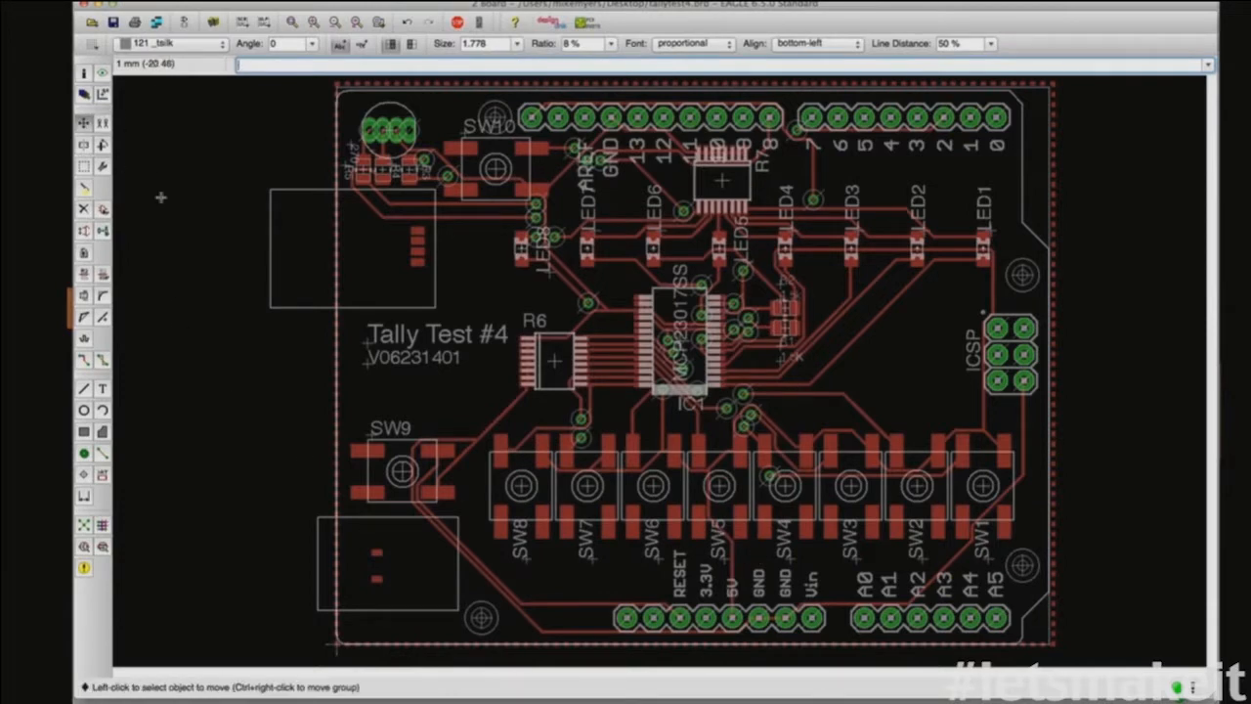
{"action": "left_click", "coordinate": [84, 122]}
{"action": "left_click", "coordinate": [368, 362]}
{"action": "left_click", "coordinate": [377, 374]}
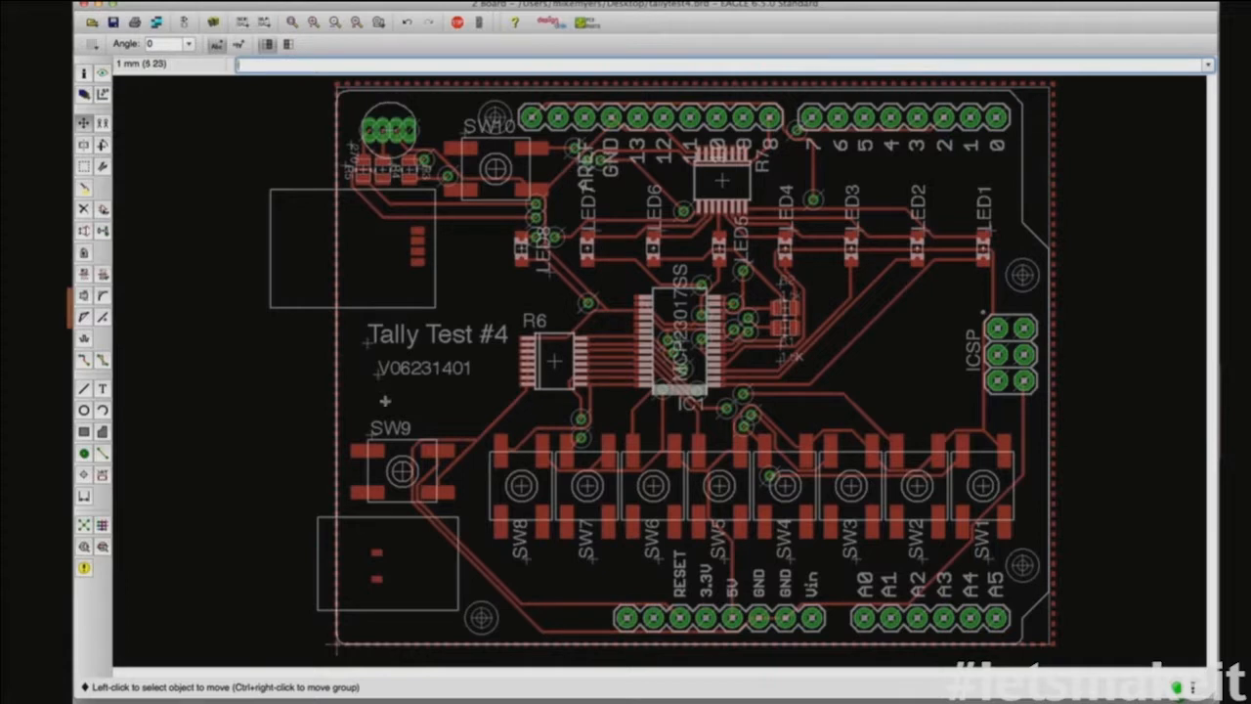
Step: Copy the "Tally Test #4" and "V06231401" texts, placing each duplicate about 1 mm below its original
{"action": "left_click", "coordinate": [102, 122]}
{"action": "left_click", "coordinate": [367, 340]}
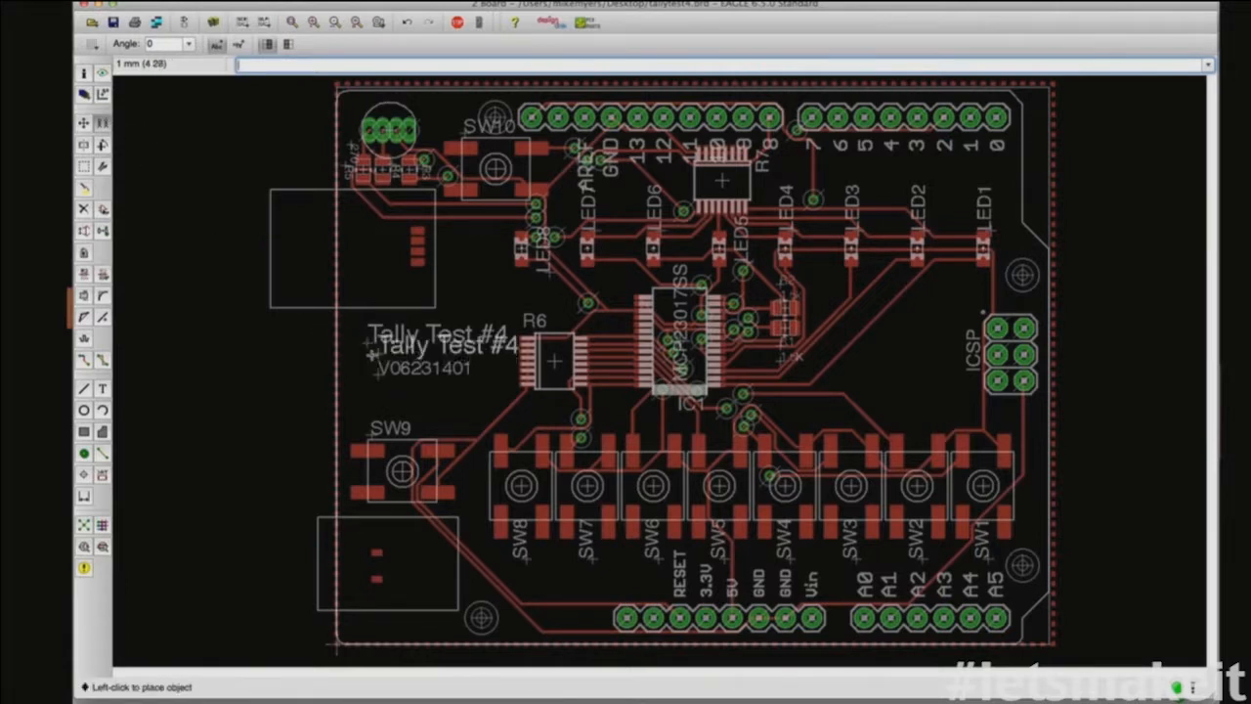
{"action": "left_click", "coordinate": [368, 347]}
{"action": "left_click", "coordinate": [377, 372]}
{"action": "left_click", "coordinate": [377, 383]}
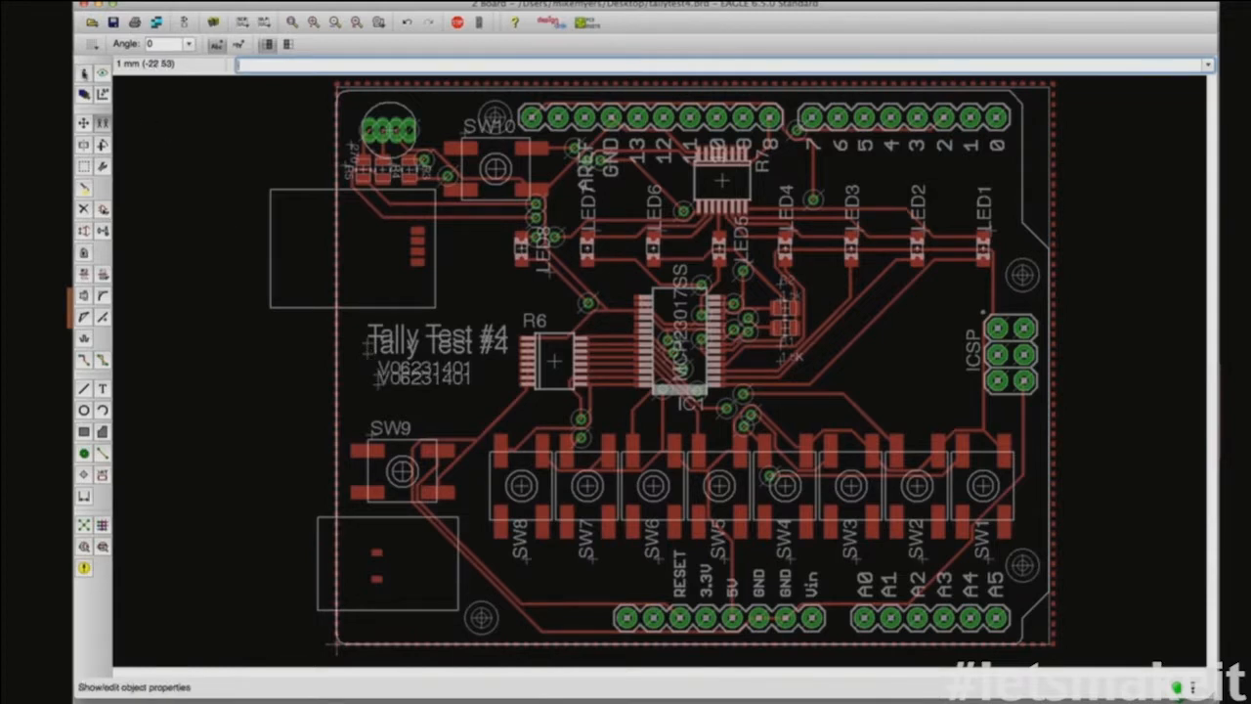
Step: Mirror the copied "Tally Test #4" text and assign it to layer 122 _bsilk
{"action": "left_click", "coordinate": [83, 73]}
{"action": "left_click", "coordinate": [374, 355]}
{"action": "left_click", "coordinate": [374, 355]}
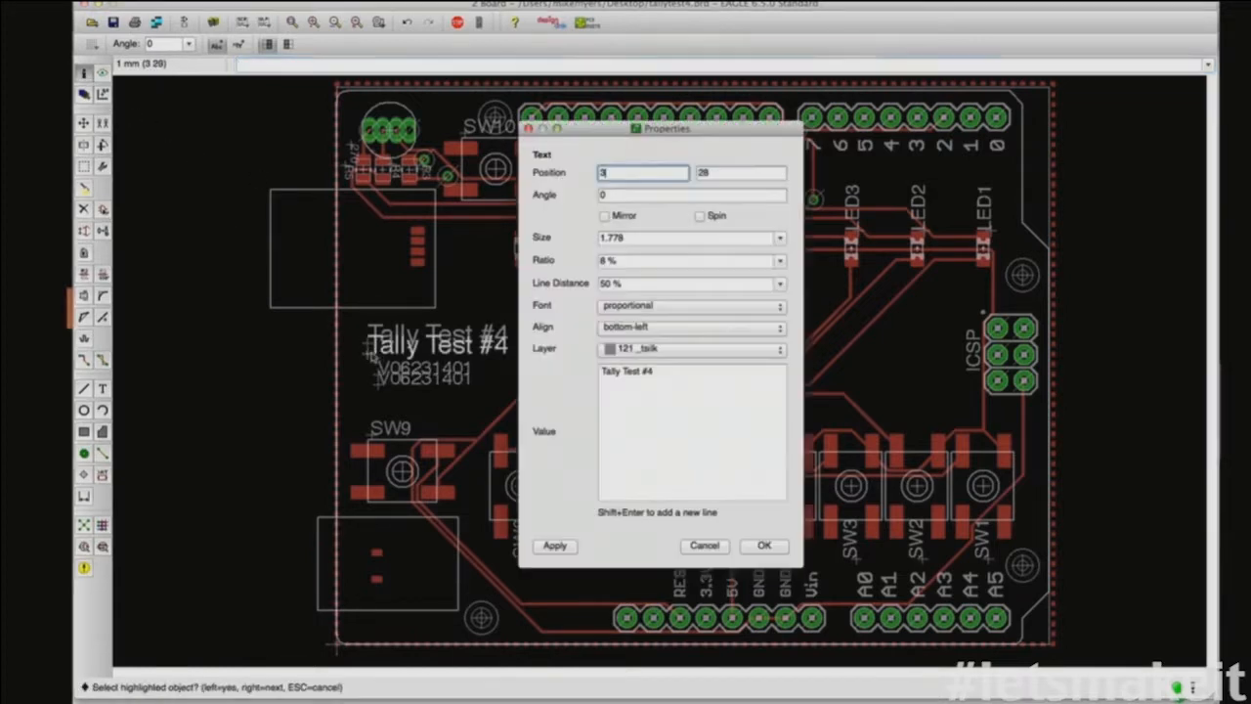
{"action": "left_click", "coordinate": [605, 216]}
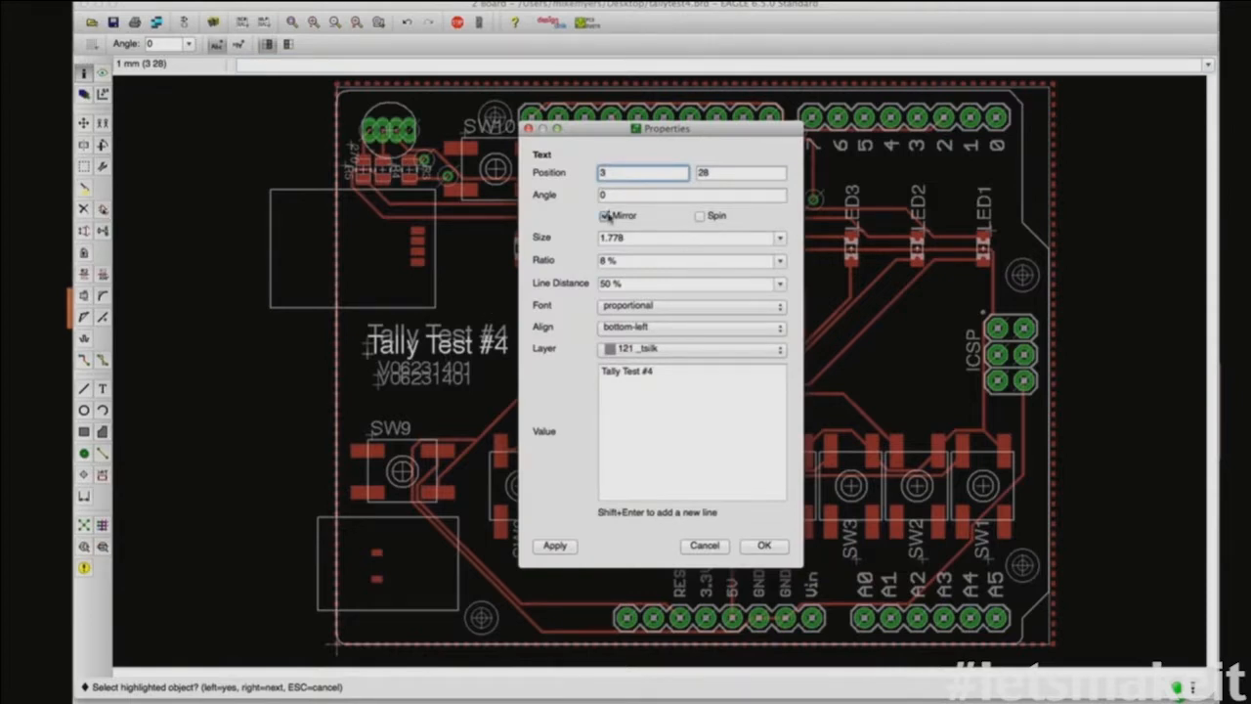
{"action": "left_click", "coordinate": [652, 351]}
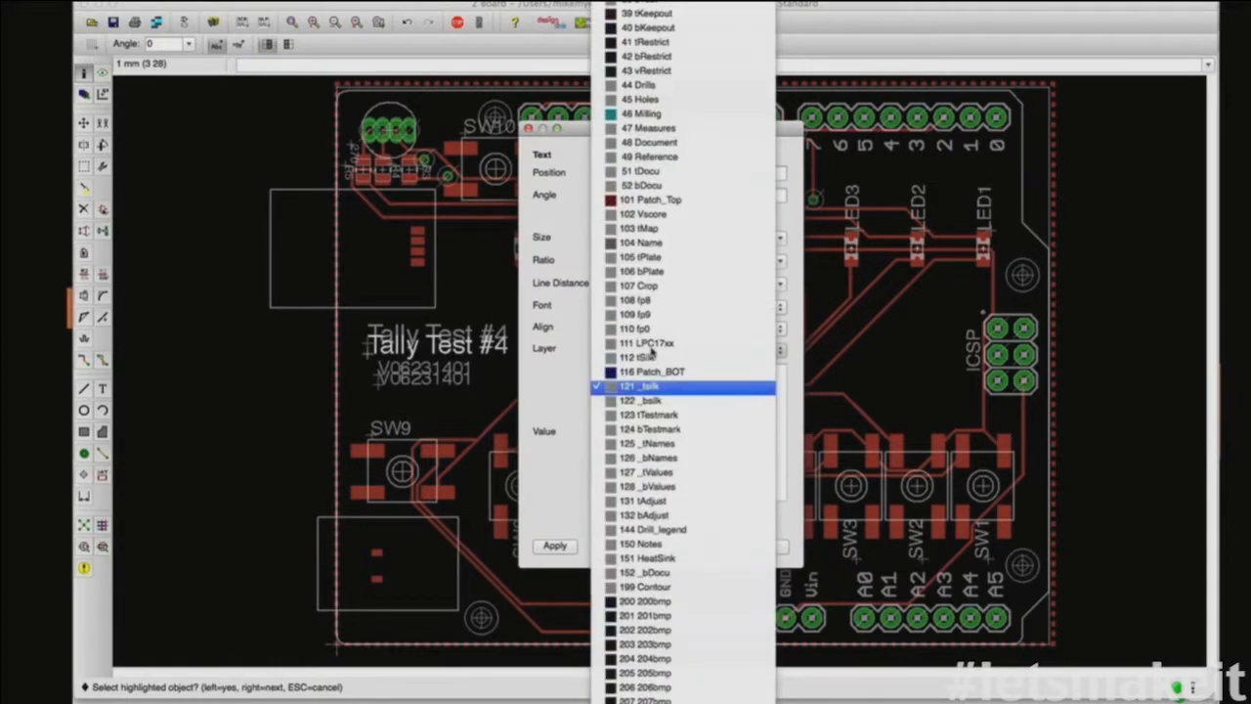
{"action": "left_click", "coordinate": [645, 399]}
{"action": "left_click", "coordinate": [758, 546]}
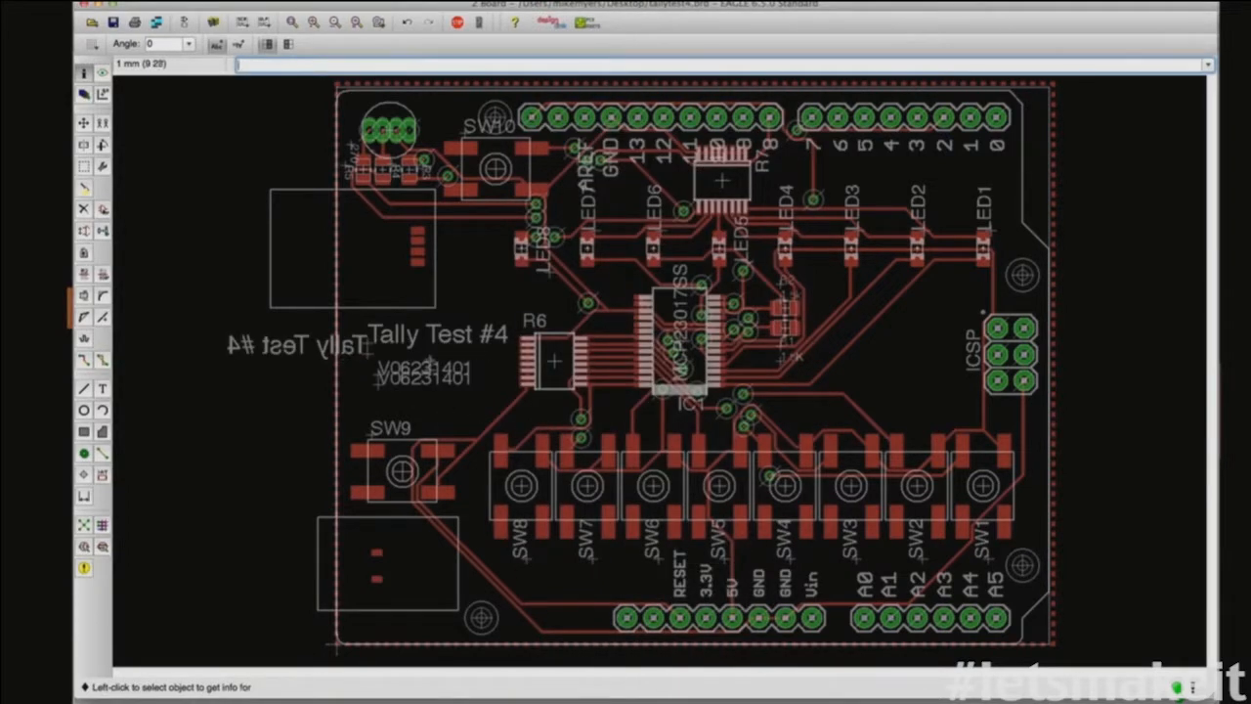
Step: Assign the copied "V06231401" text to layer 122 _bsilk and mirror it
{"action": "left_click", "coordinate": [382, 385]}
{"action": "left_click", "coordinate": [381, 385]}
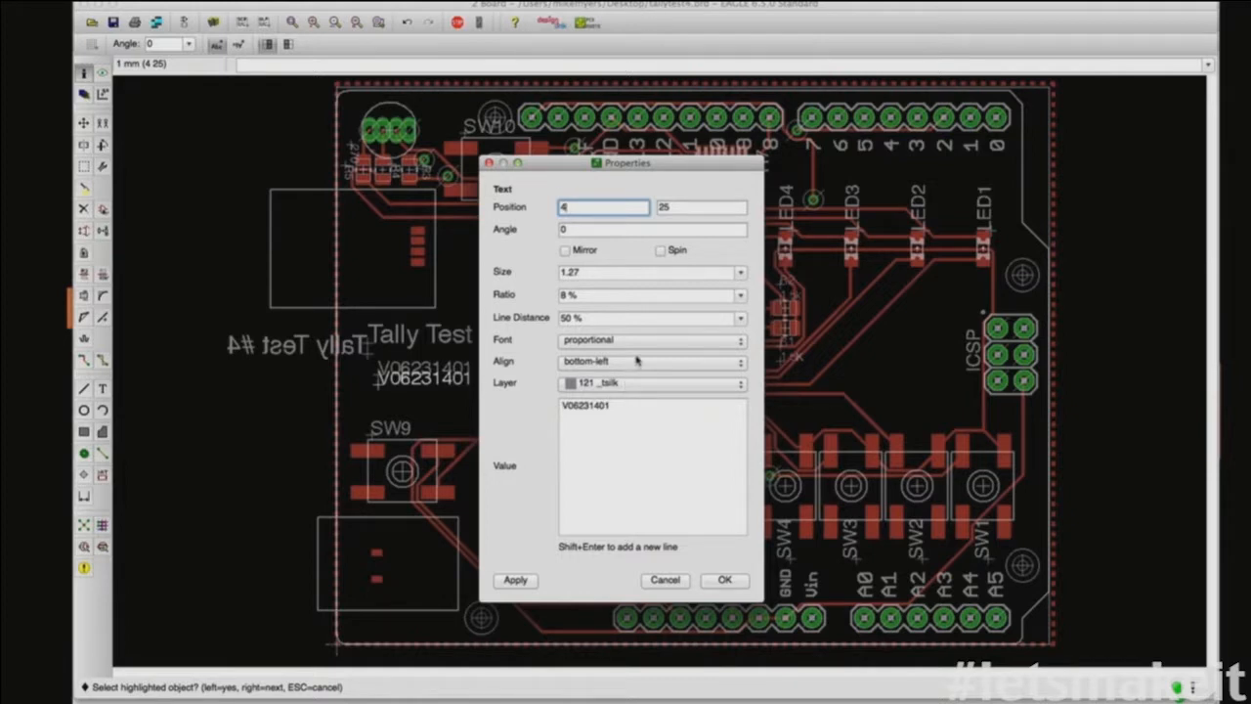
{"action": "left_click", "coordinate": [634, 384]}
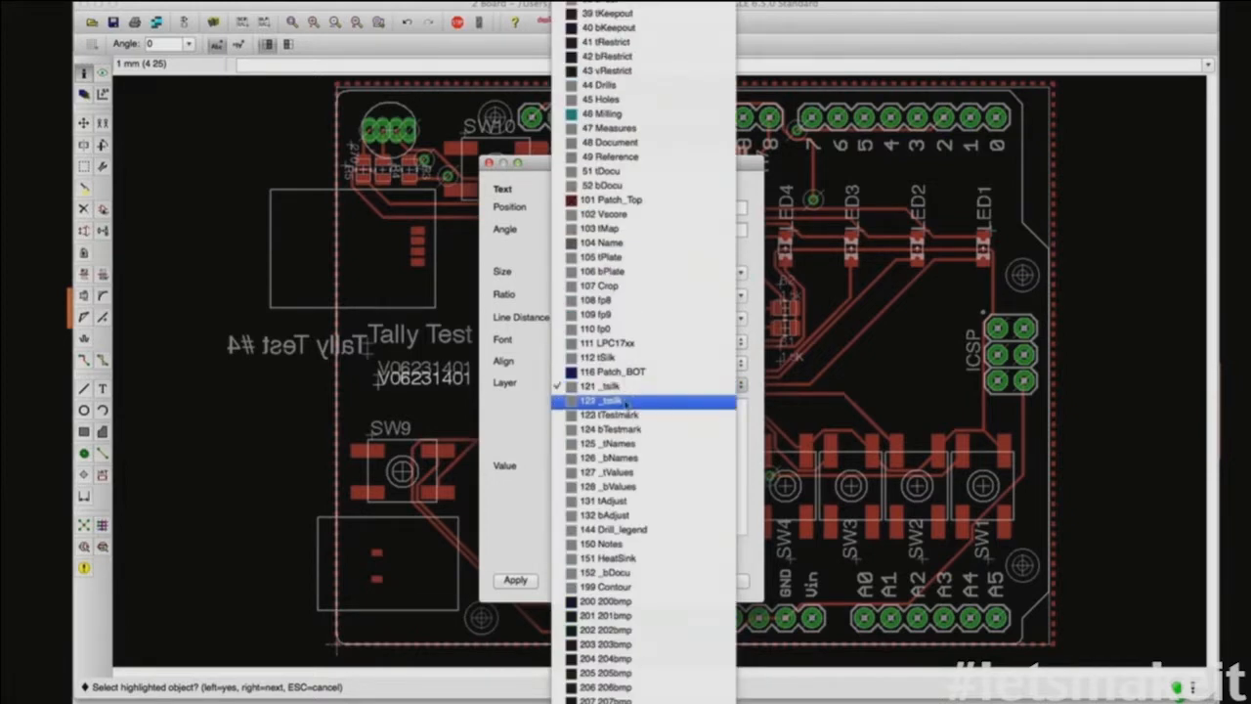
{"action": "left_click", "coordinate": [626, 400]}
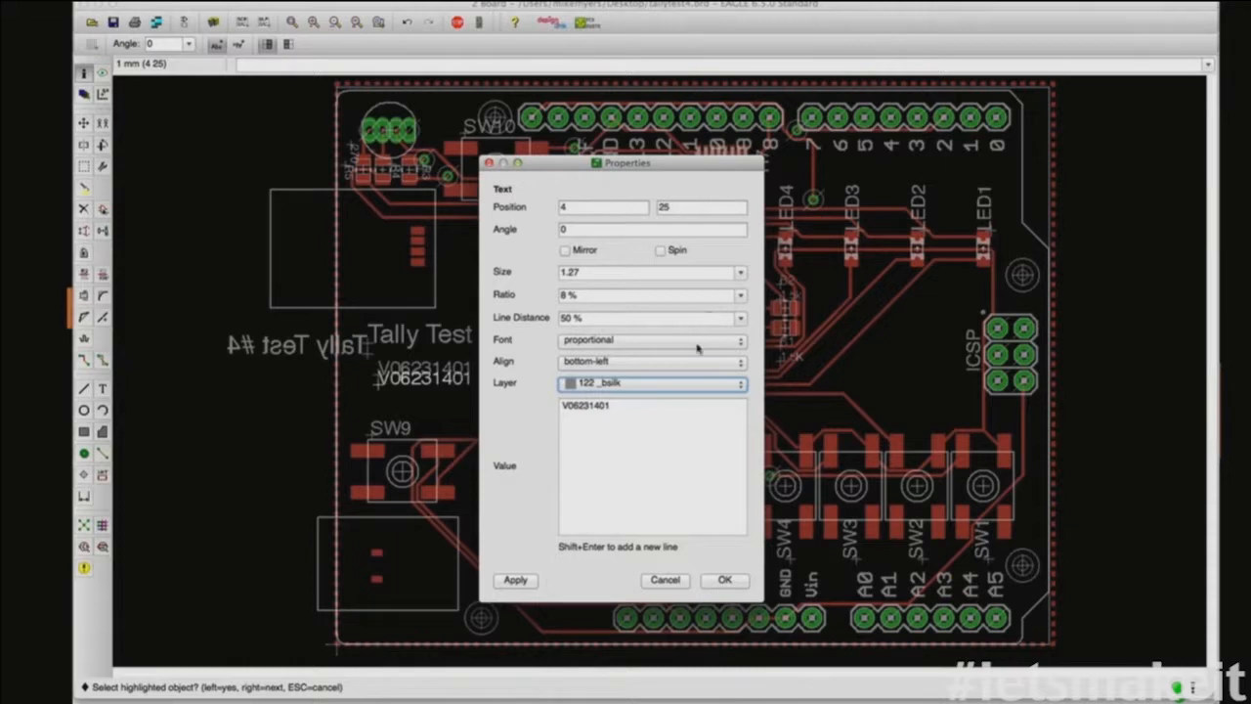
{"action": "left_click", "coordinate": [566, 251]}
{"action": "left_click", "coordinate": [724, 579]}
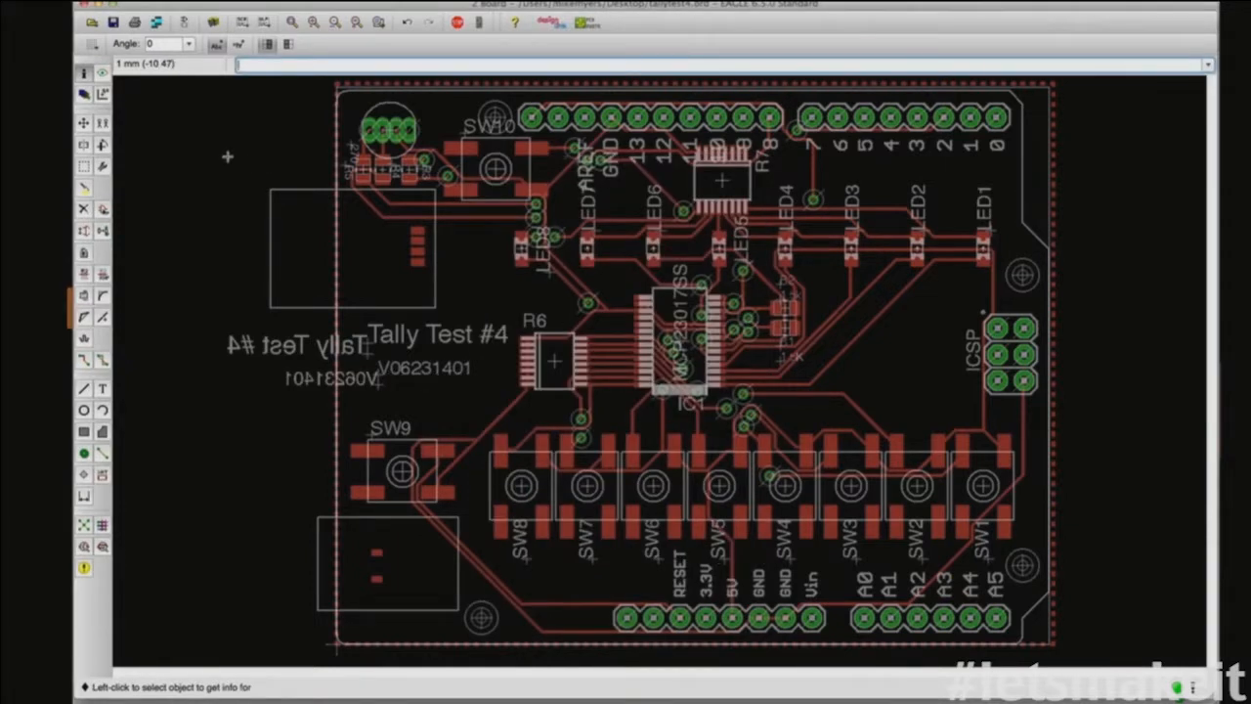
Step: Hide the top silkscreen and top copper layers and display the bottom copper together with the mirrored _bsilk texts
{"action": "left_click", "coordinate": [84, 94]}
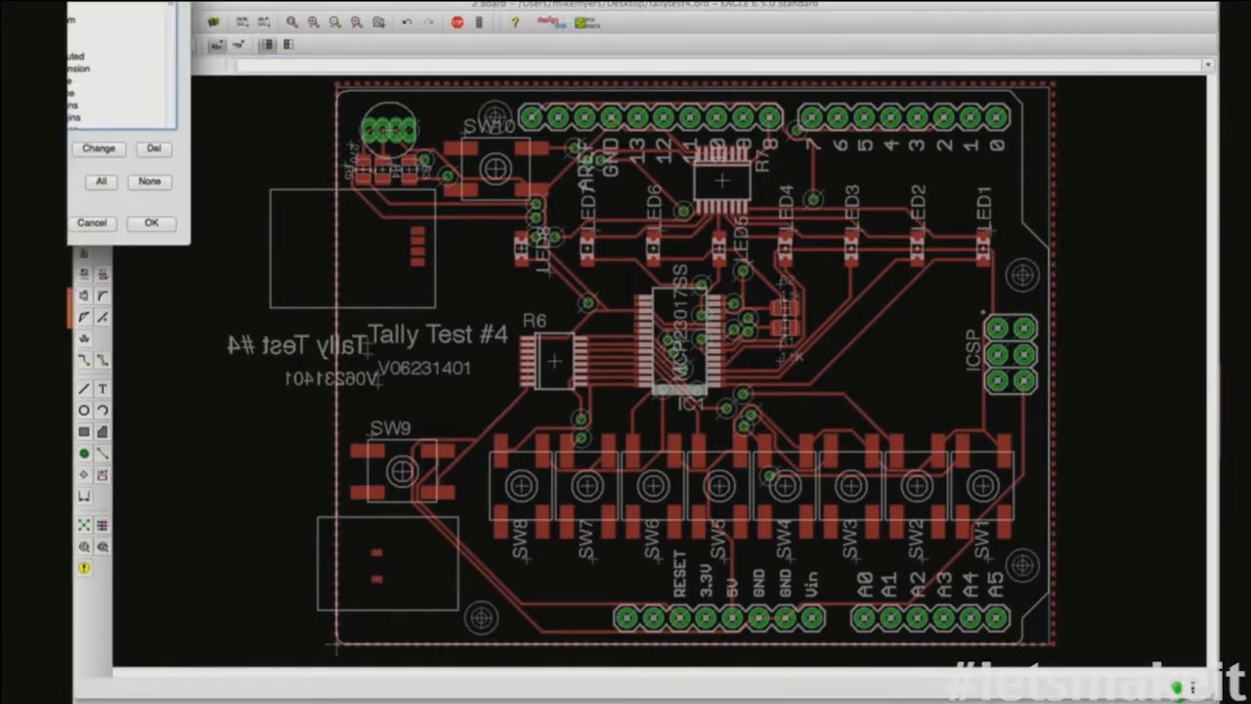
{"action": "scroll", "coordinate": [123, 63], "scroll_direction": "down", "scroll_amount": 3}
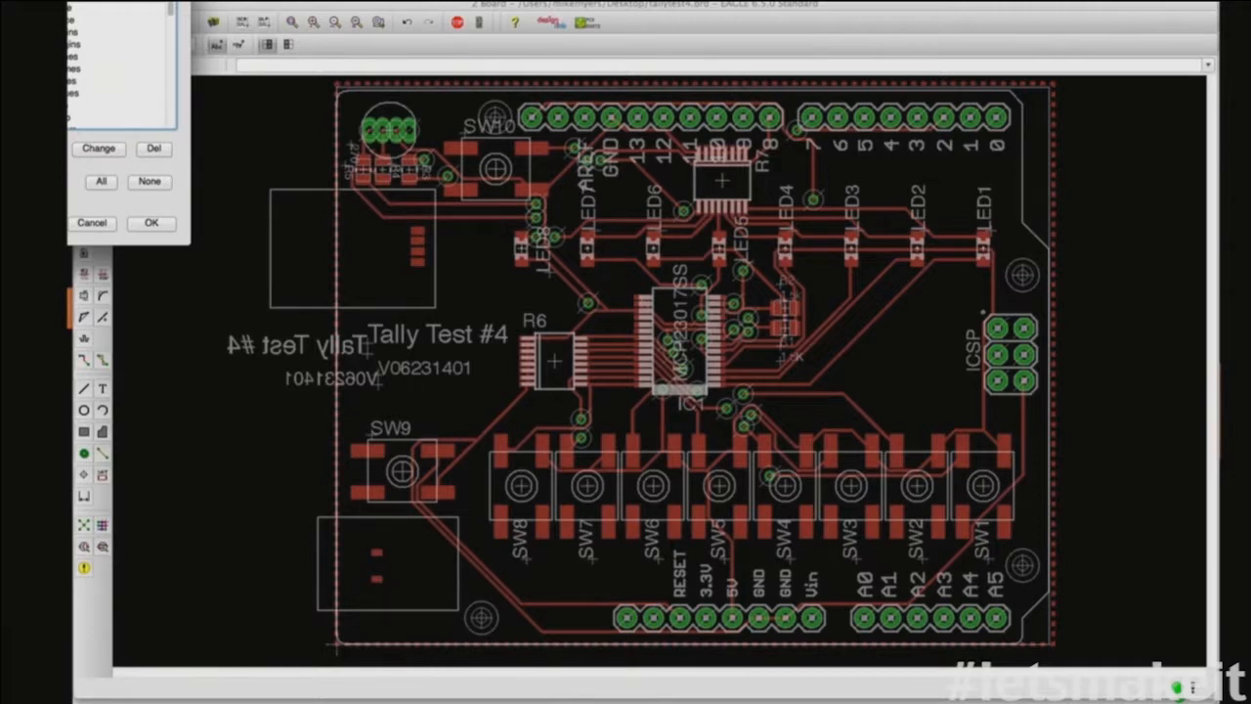
{"action": "scroll", "coordinate": [122, 63], "scroll_direction": "down", "scroll_amount": 3}
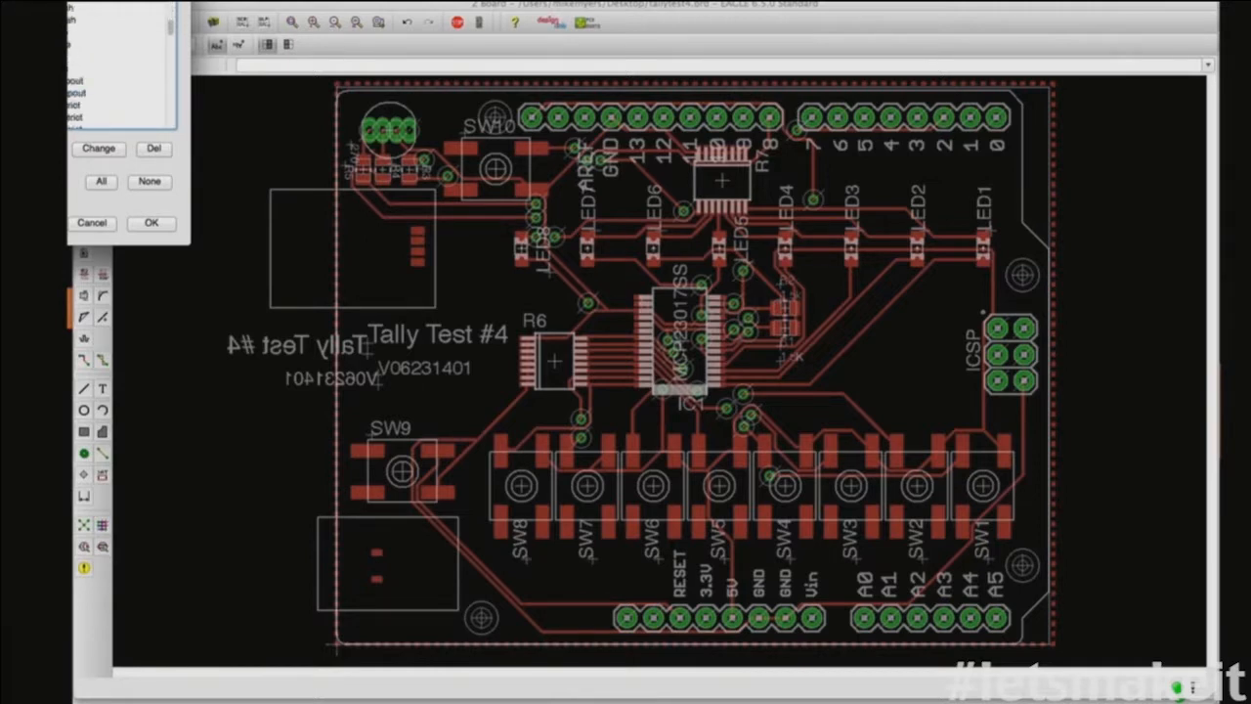
{"action": "scroll", "coordinate": [123, 63], "scroll_direction": "down", "scroll_amount": 3}
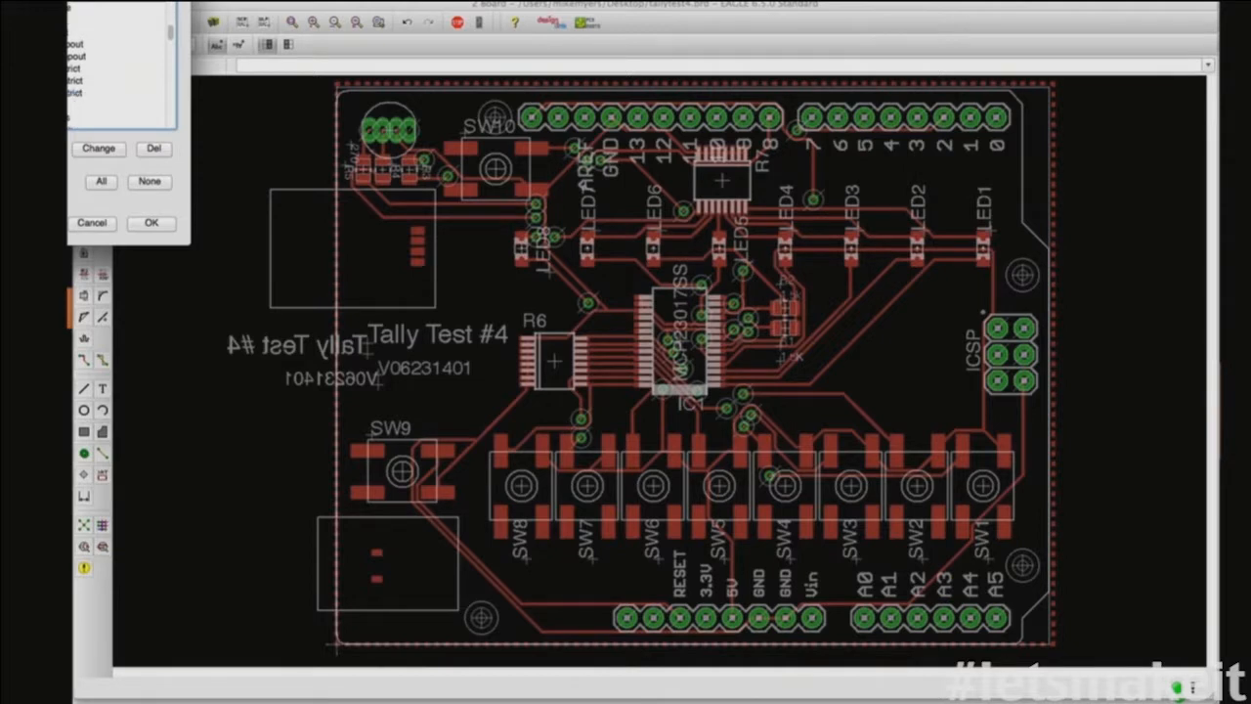
{"action": "scroll", "coordinate": [123, 64], "scroll_direction": "down", "scroll_amount": 2}
{"action": "scroll", "coordinate": [122, 64], "scroll_direction": "down", "scroll_amount": 4}
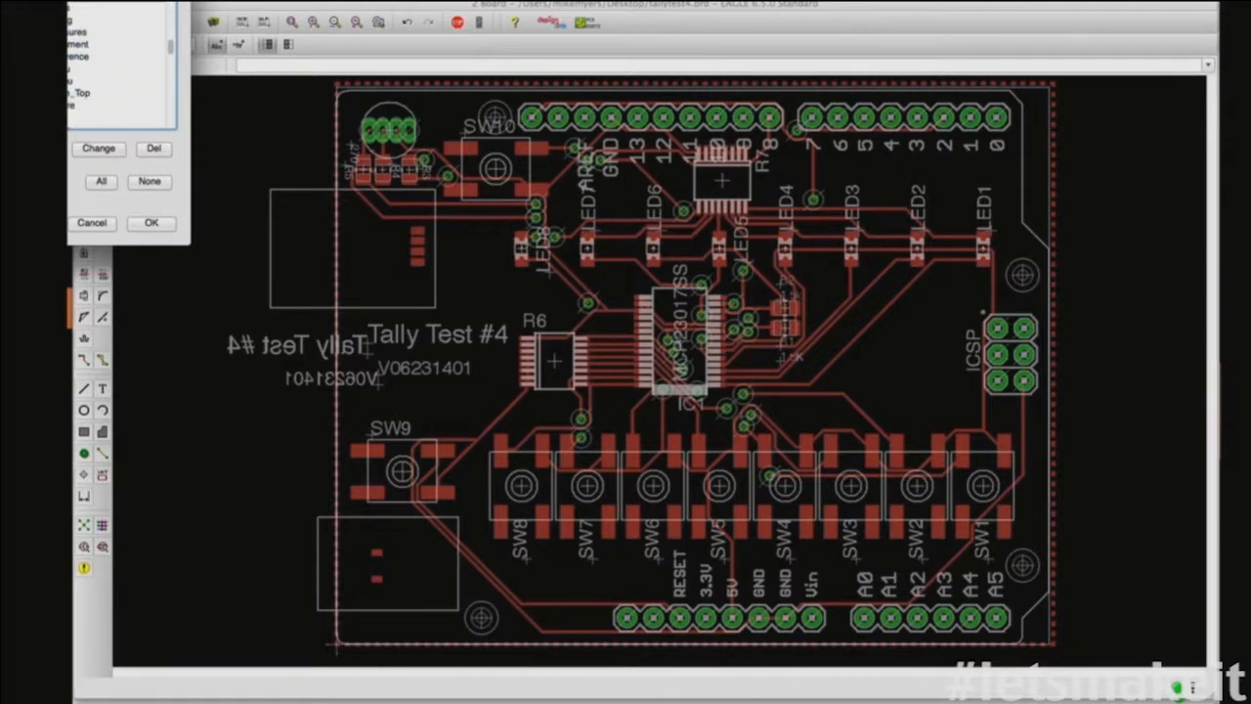
{"action": "scroll", "coordinate": [122, 64], "scroll_direction": "down", "scroll_amount": 6}
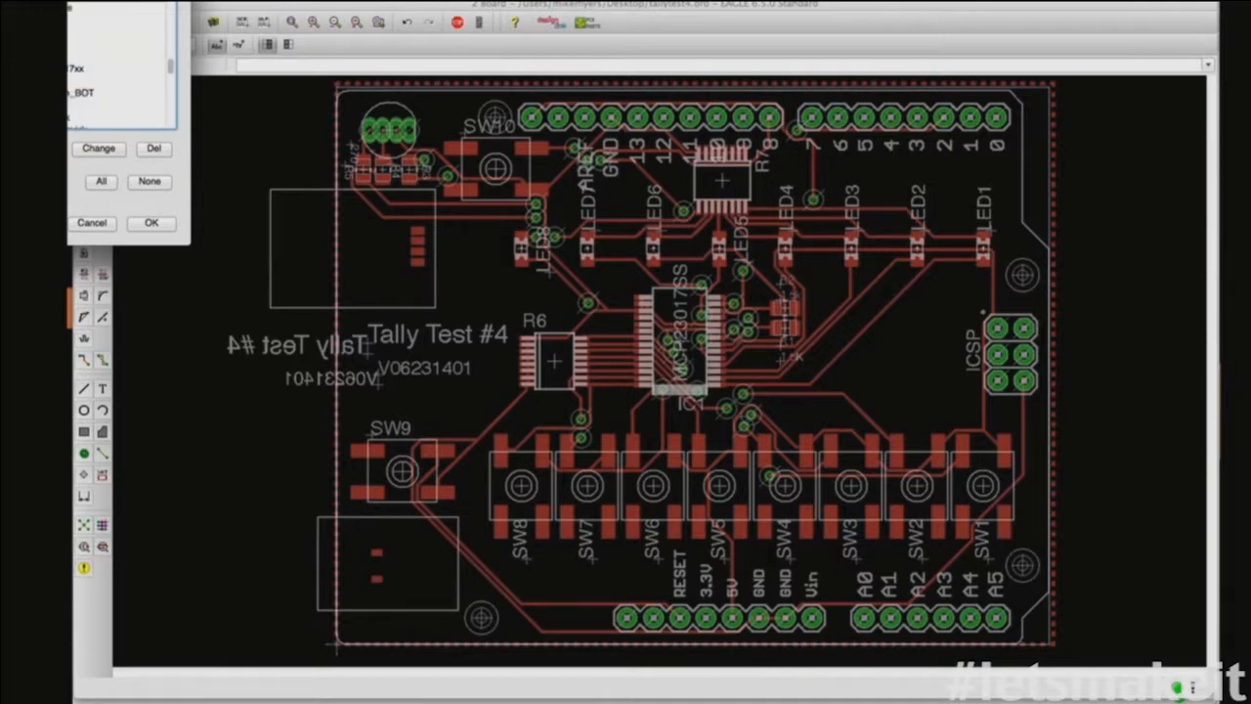
{"action": "left_click", "coordinate": [150, 222]}
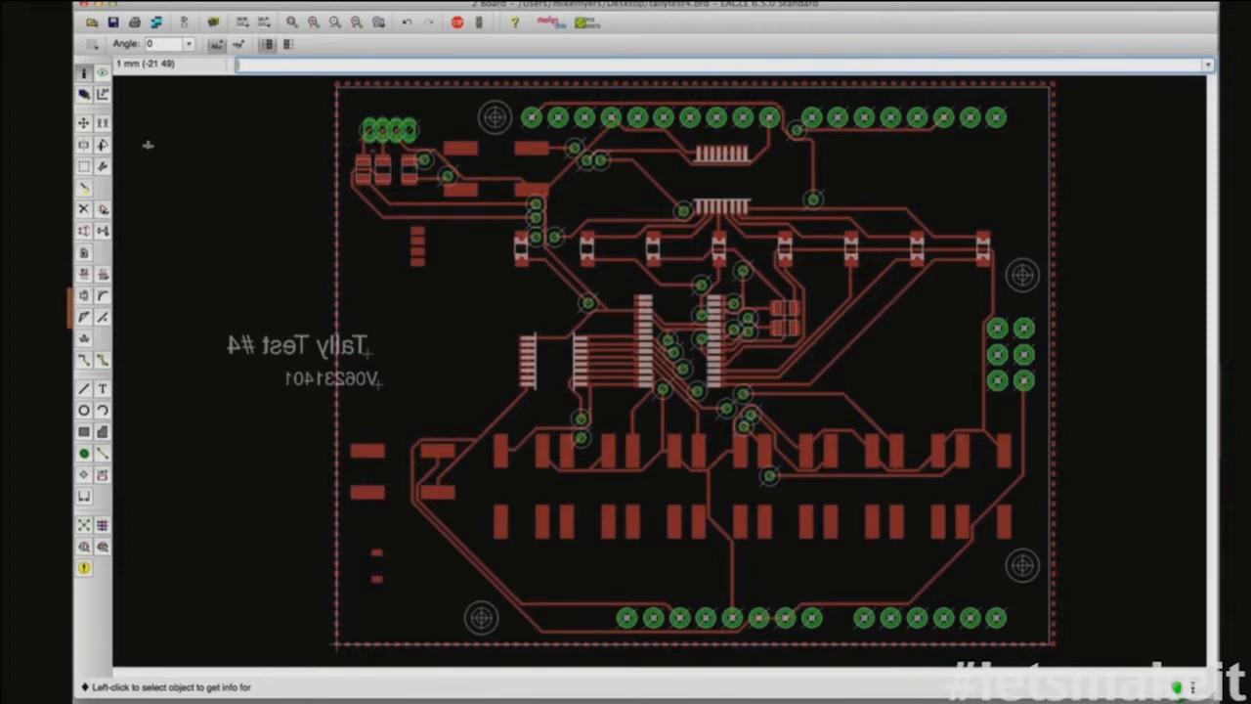
{"action": "left_click", "coordinate": [84, 95]}
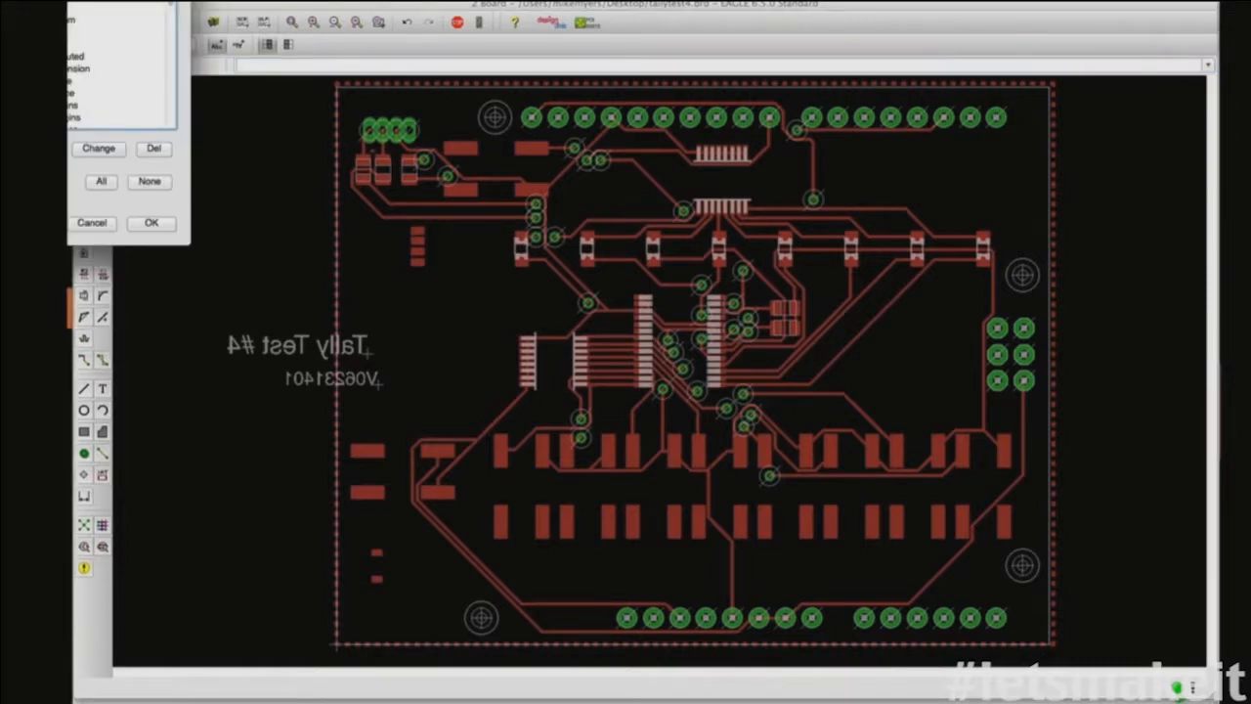
{"action": "left_click", "coordinate": [151, 223]}
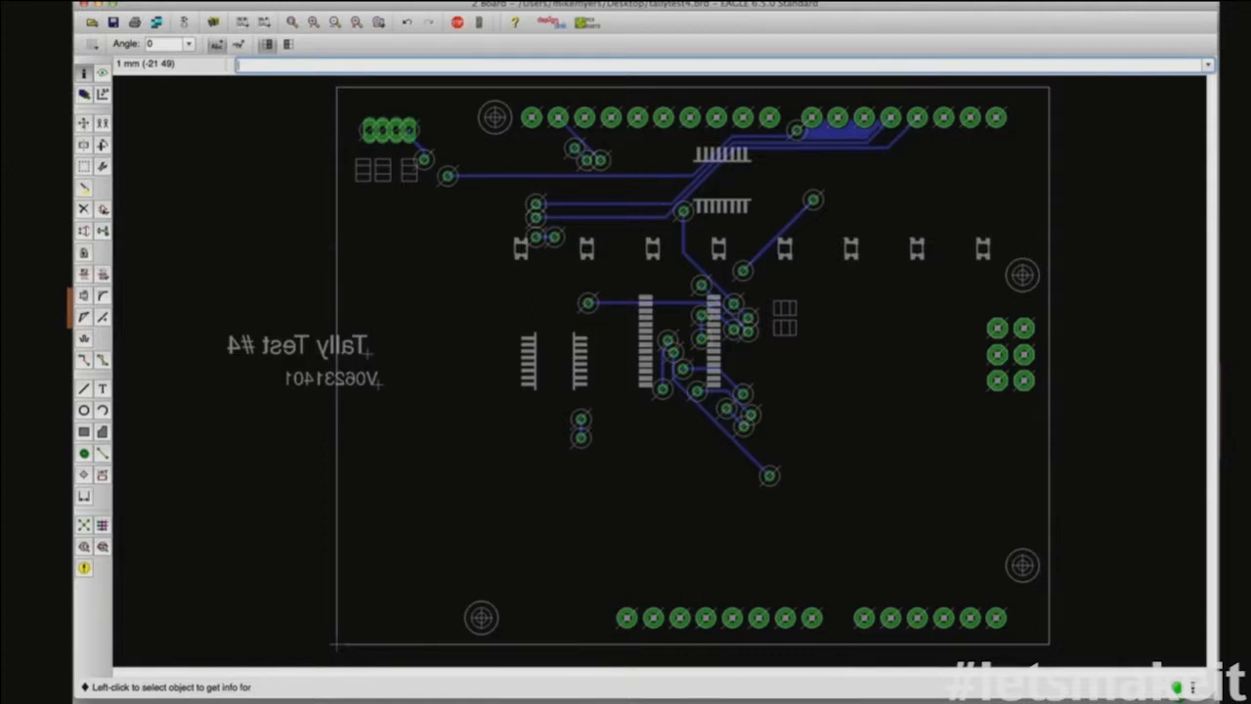
Step: Move the mirrored "Tally Test #4" text to (42, 32) and the mirrored "V06231401" text to about (14, 9)
{"action": "left_click", "coordinate": [83, 122]}
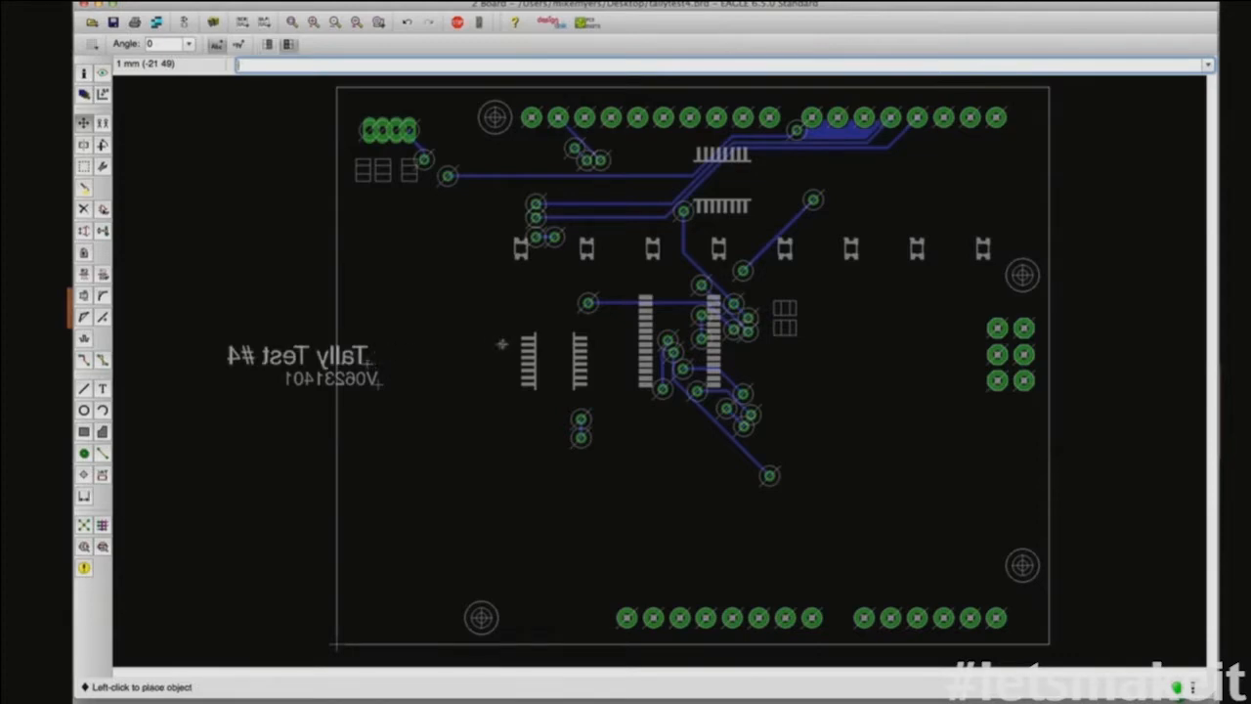
{"action": "left_click", "coordinate": [380, 358]}
{"action": "left_click", "coordinate": [377, 359]}
{"action": "left_click", "coordinate": [775, 309]}
{"action": "left_click", "coordinate": [382, 386]}
{"action": "left_click", "coordinate": [485, 553]}
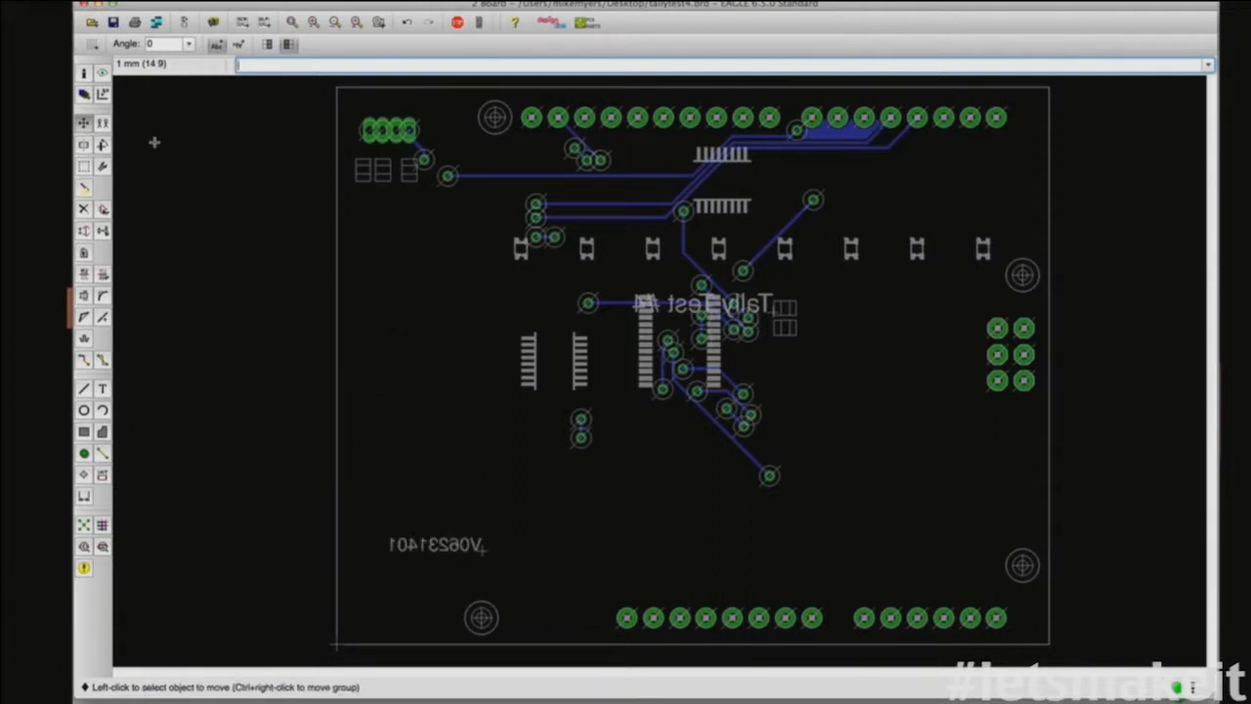
Step: Set the mirrored "Tally Test #4" text's size to 3.81
{"action": "left_click", "coordinate": [84, 73]}
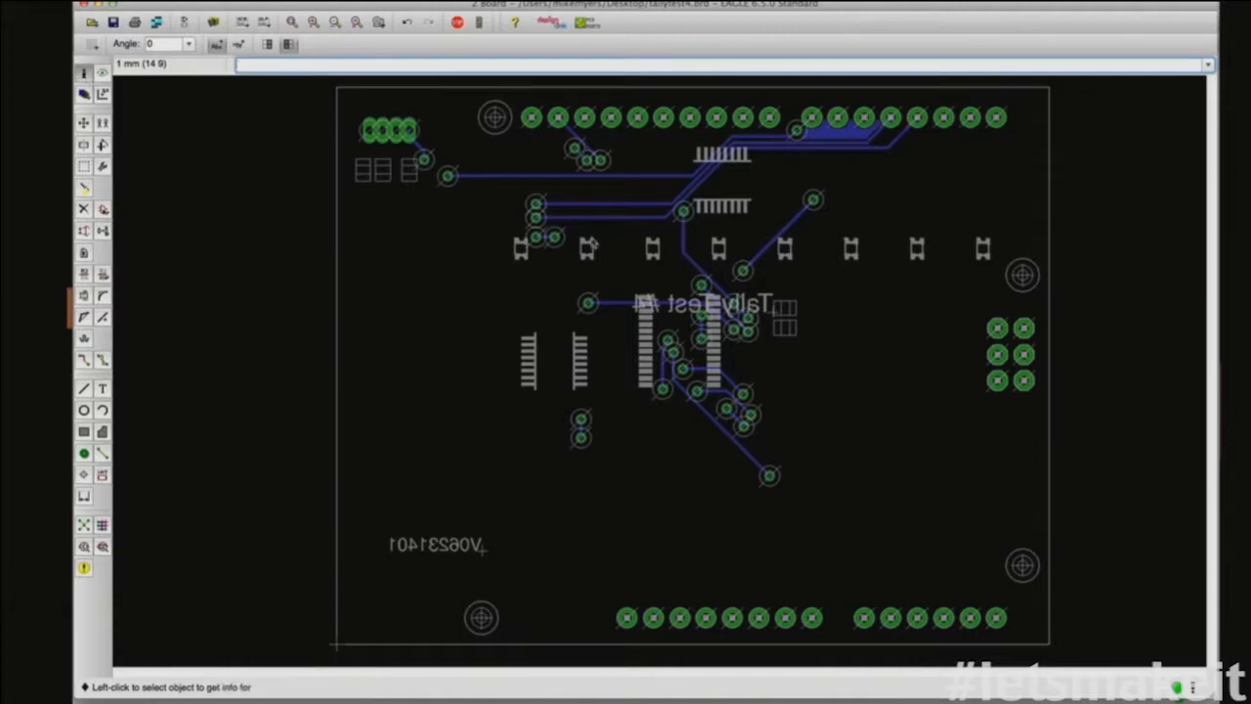
{"action": "left_click", "coordinate": [774, 312]}
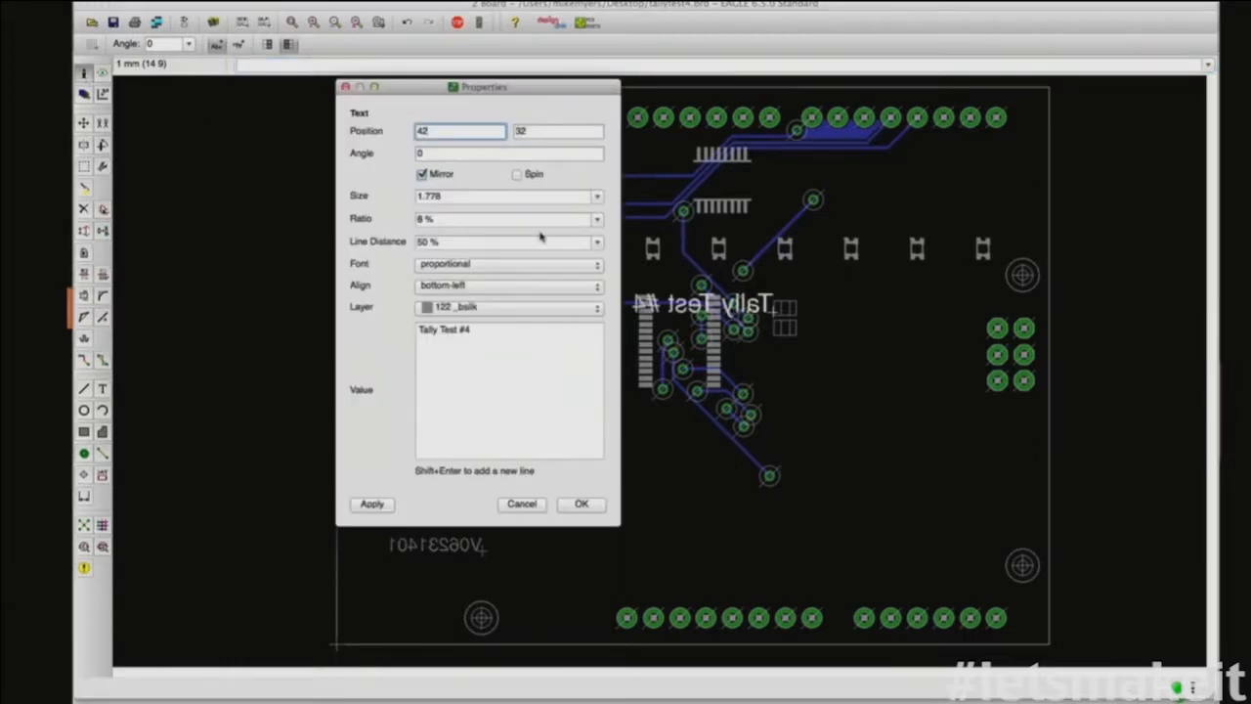
{"action": "left_click", "coordinate": [598, 197]}
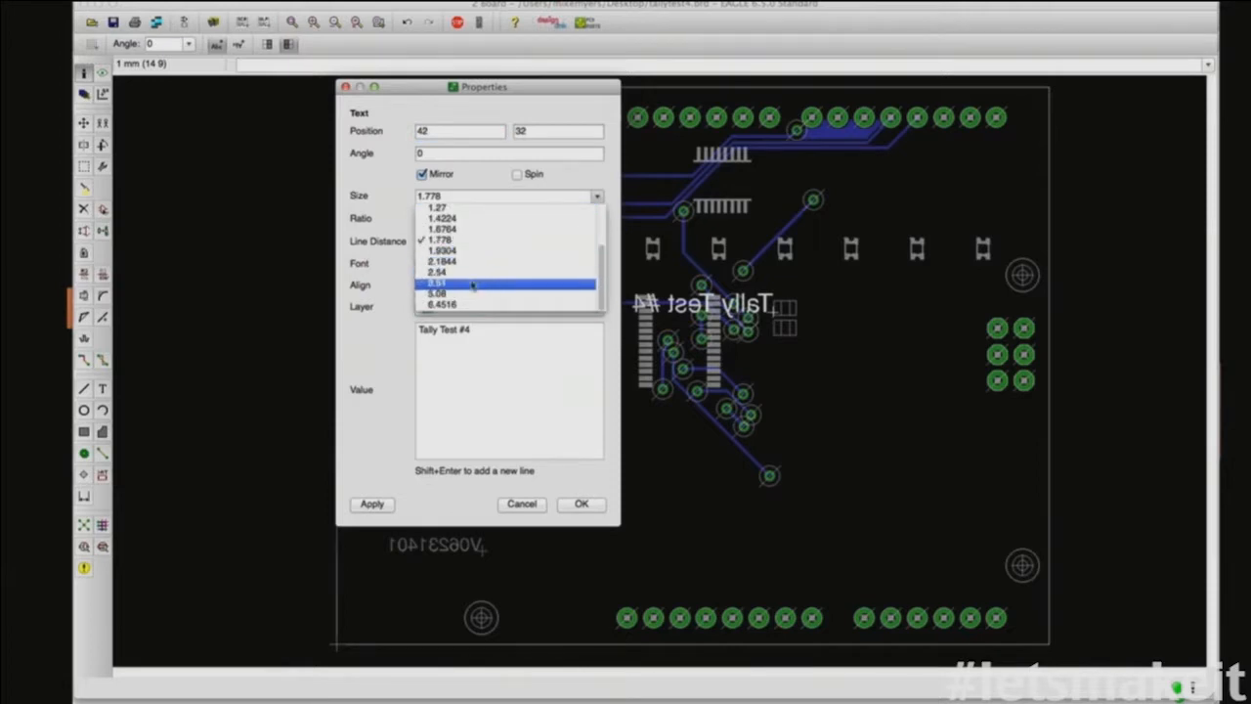
{"action": "left_click", "coordinate": [488, 288]}
{"action": "left_click", "coordinate": [371, 503]}
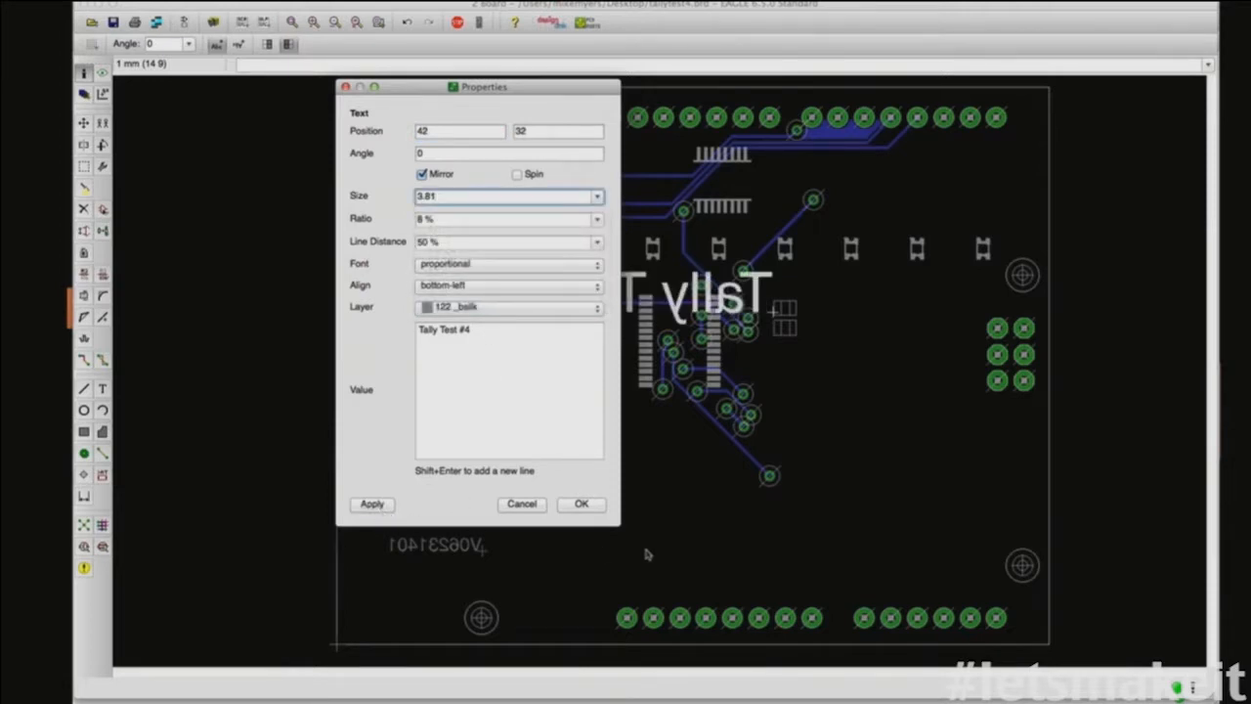
{"action": "left_click", "coordinate": [581, 503]}
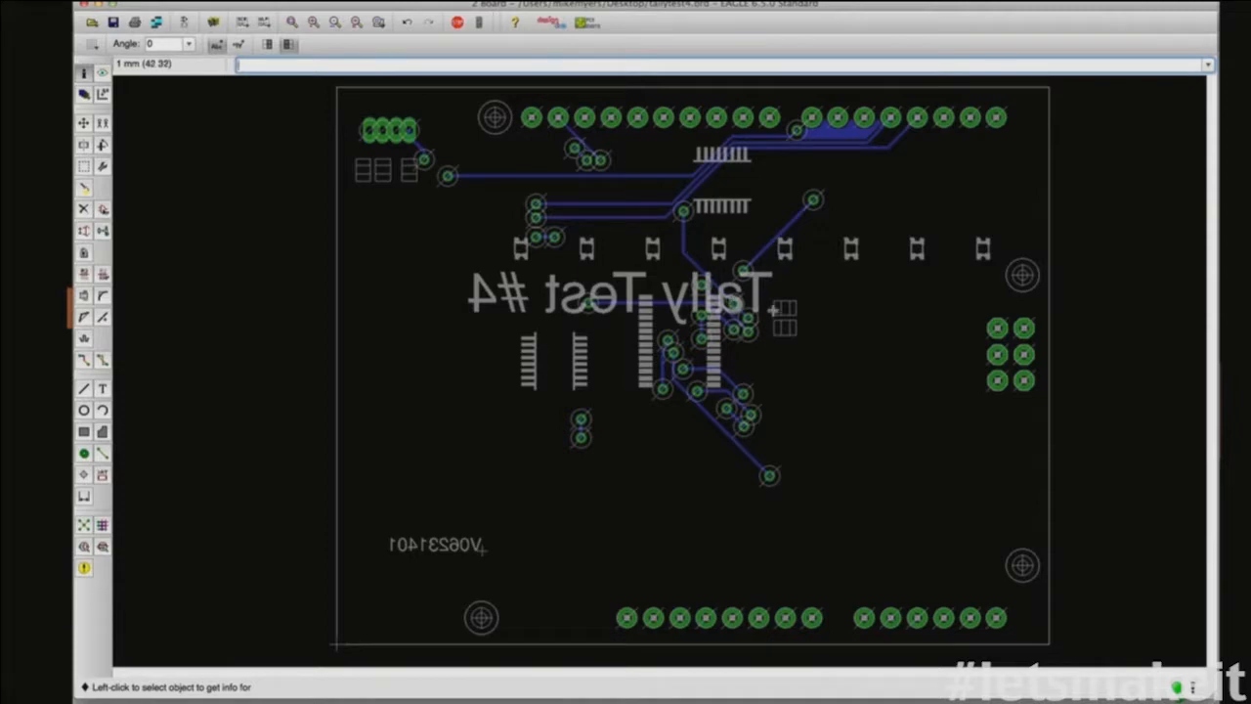
Step: Move the enlarged mirrored "Tally Test #4" text about 7 mm right to (49, 32)
{"action": "left_click", "coordinate": [83, 122]}
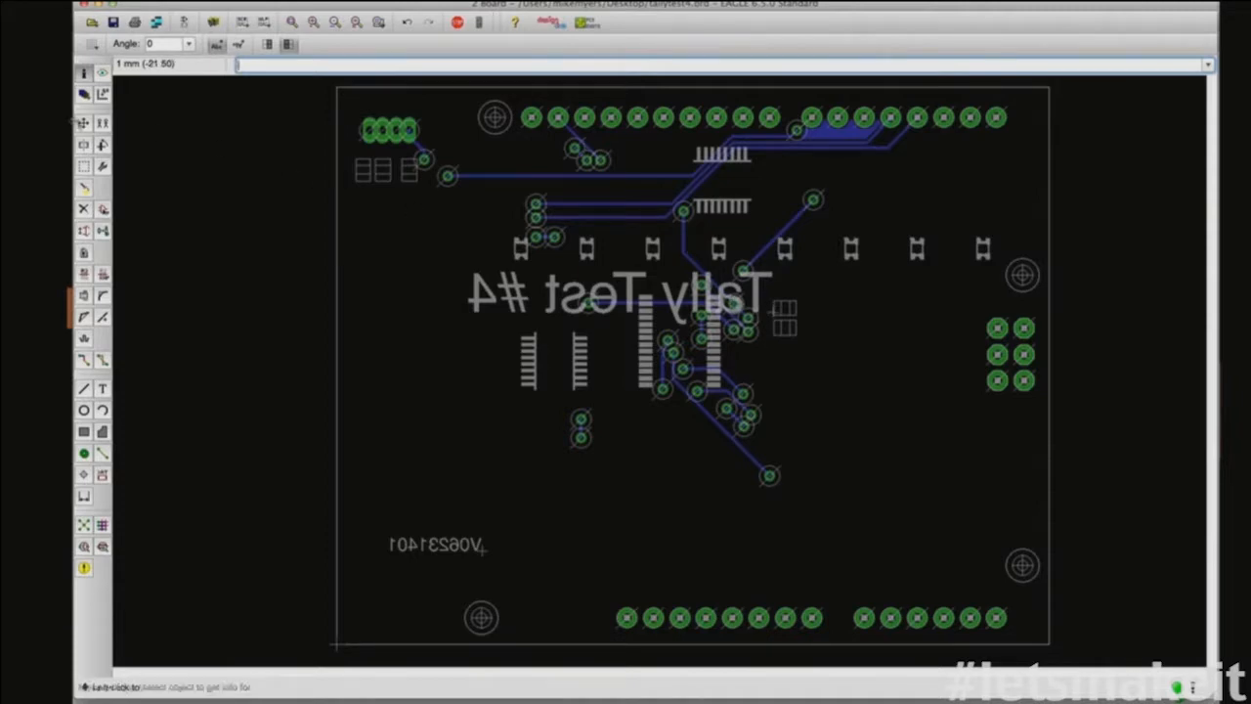
{"action": "left_click", "coordinate": [770, 314]}
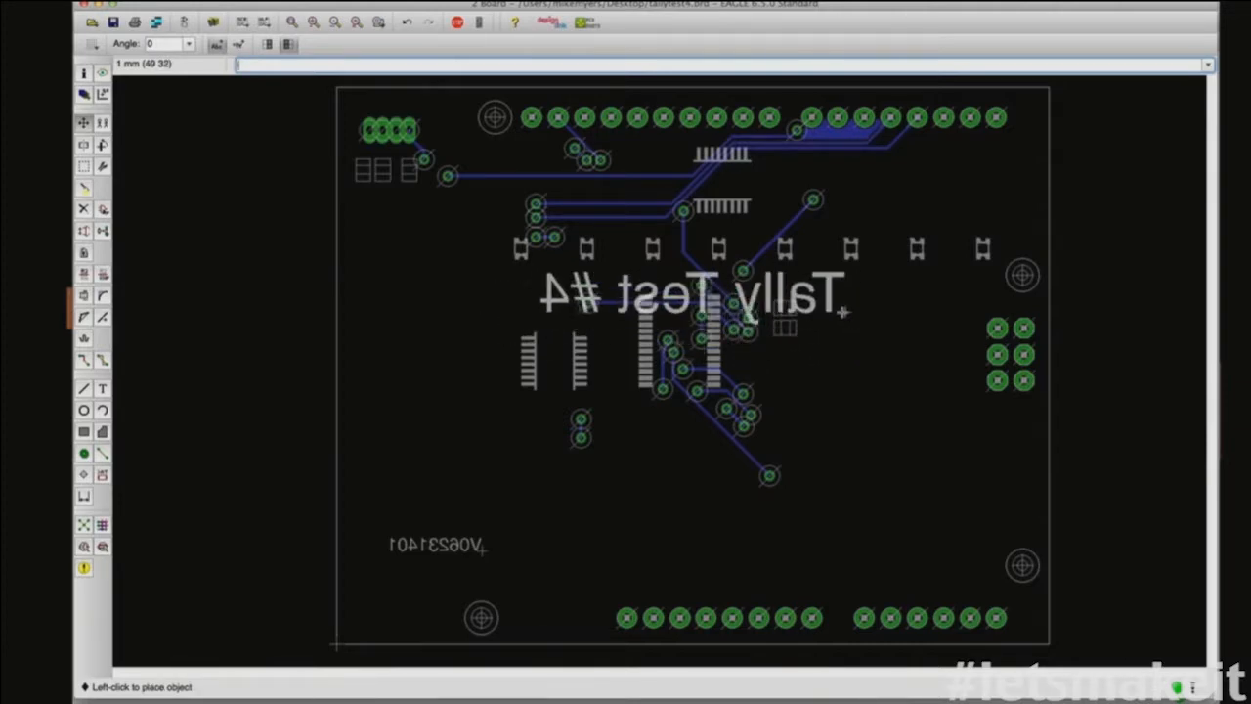
{"action": "left_click", "coordinate": [843, 310]}
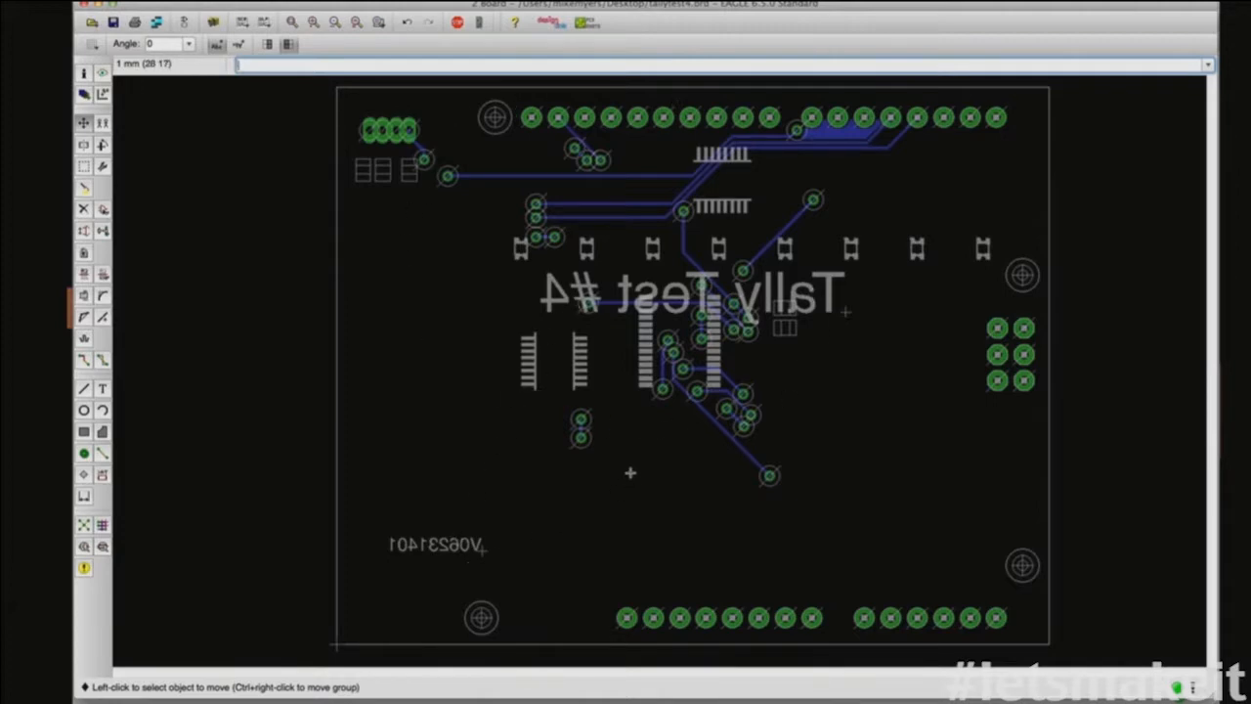
Step: Display all board layers again and save the board
{"action": "left_click", "coordinate": [83, 95]}
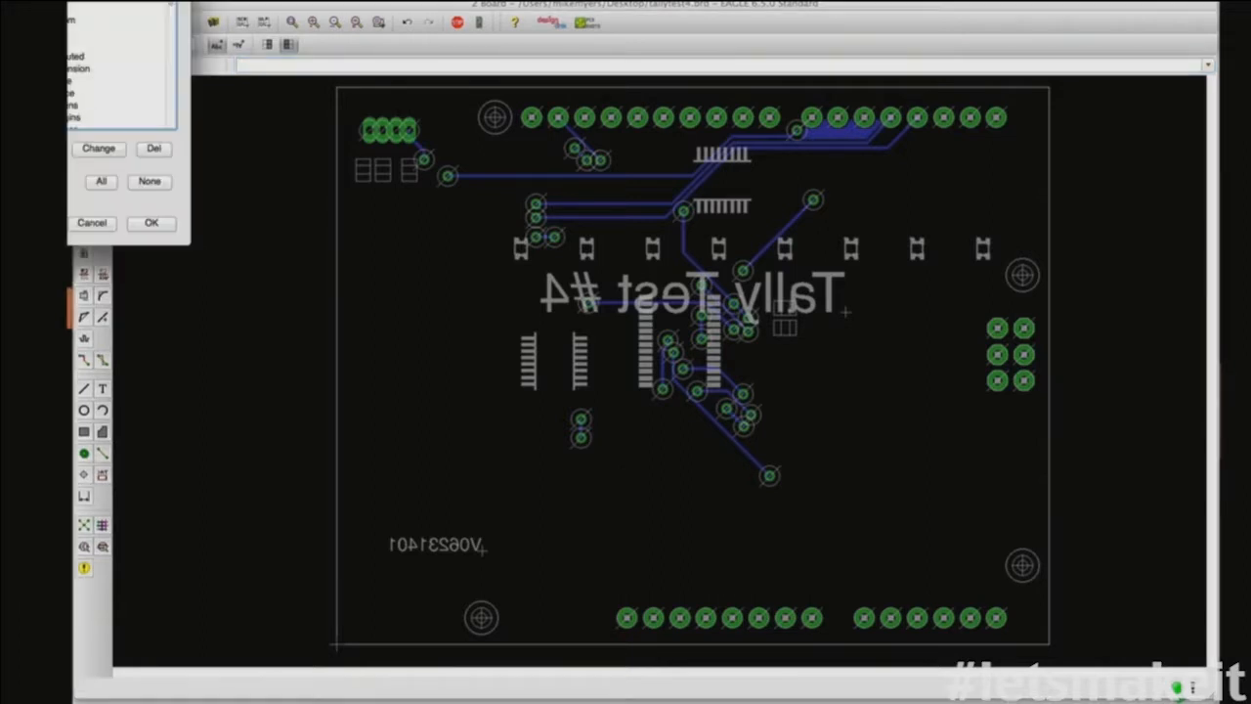
{"action": "left_click", "coordinate": [101, 181]}
{"action": "left_click", "coordinate": [154, 225]}
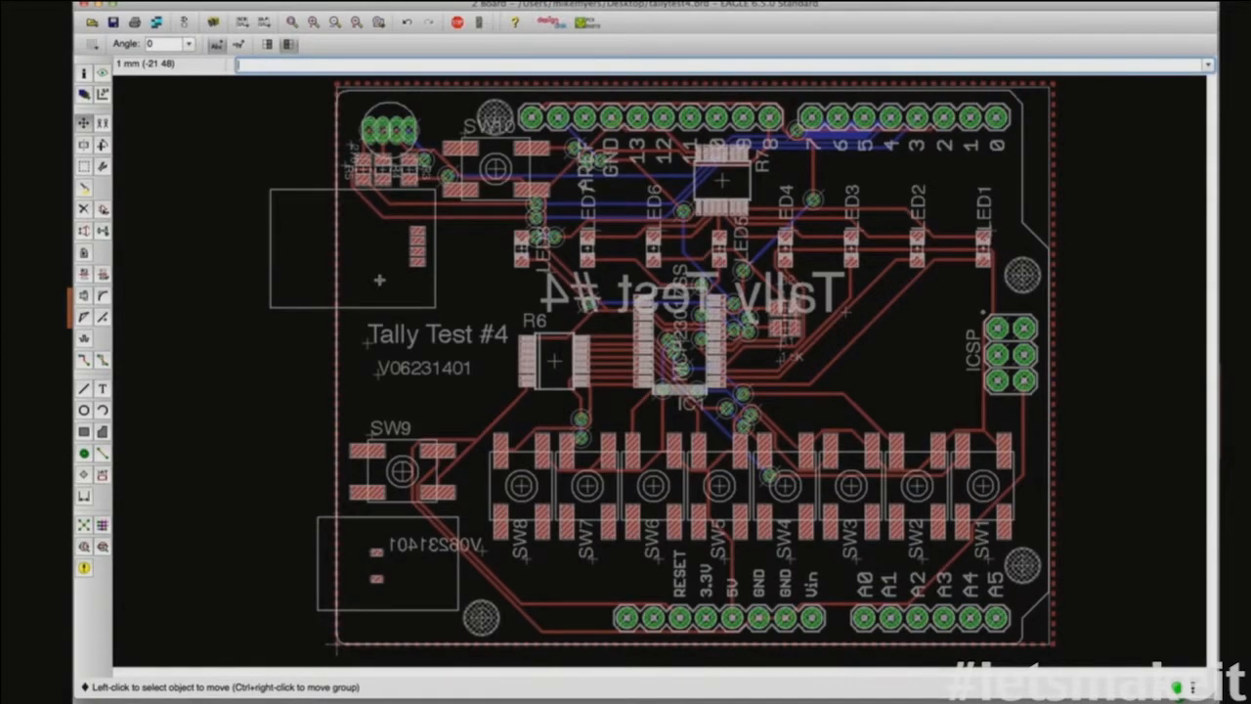
{"action": "key", "text": "super+s"}
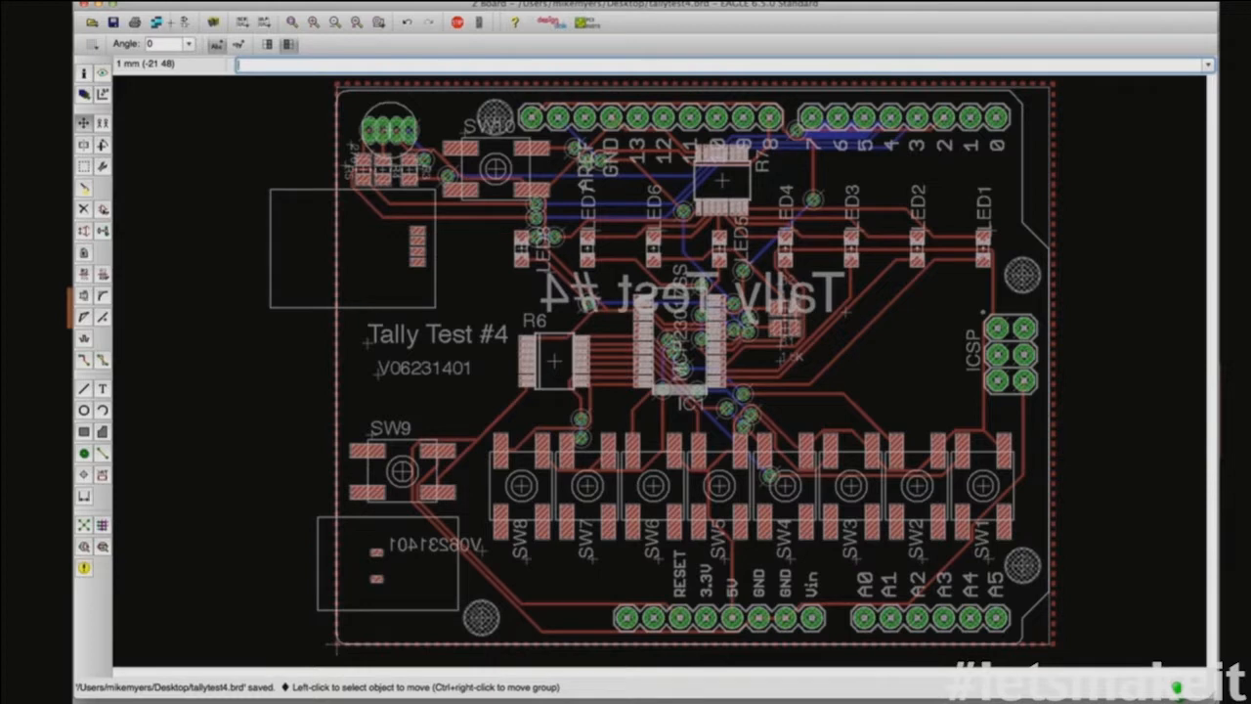
Step: Open the CAM Processor with the Seeed Gerber job and review the layers assigned to the Drills&Holes section
{"action": "left_click", "coordinate": [155, 22]}
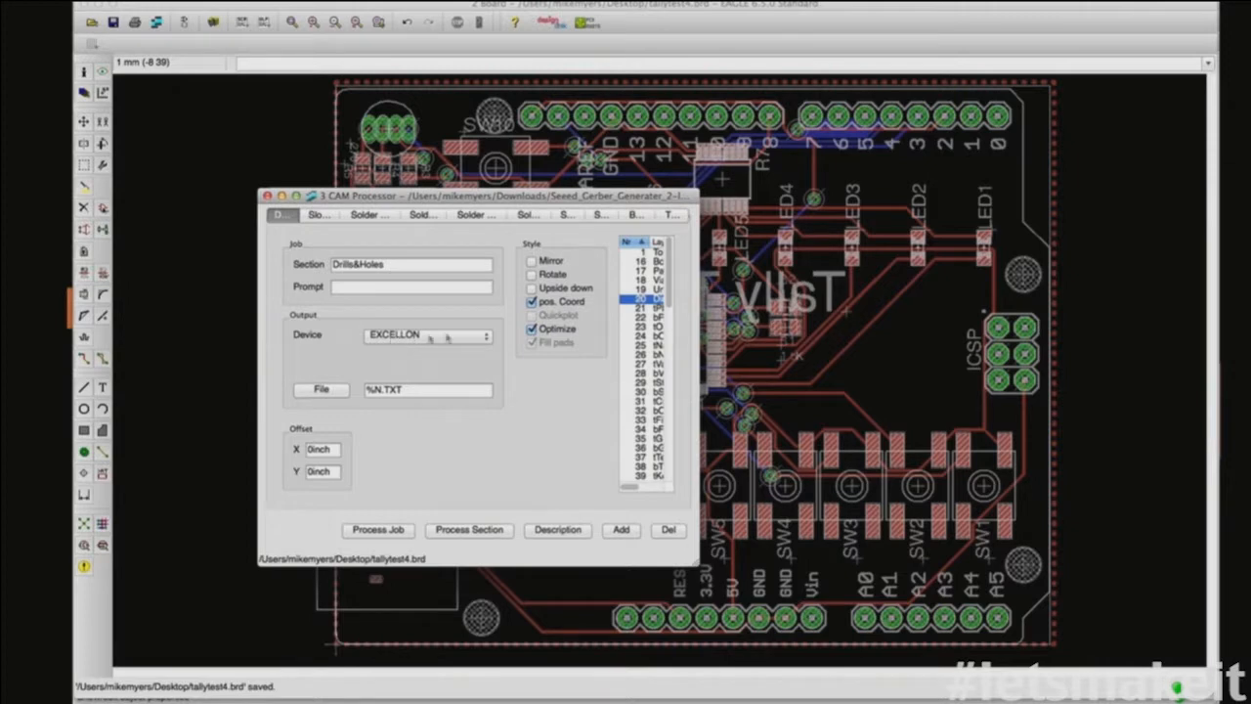
{"action": "scroll", "coordinate": [641, 311], "scroll_direction": "down", "scroll_amount": 5}
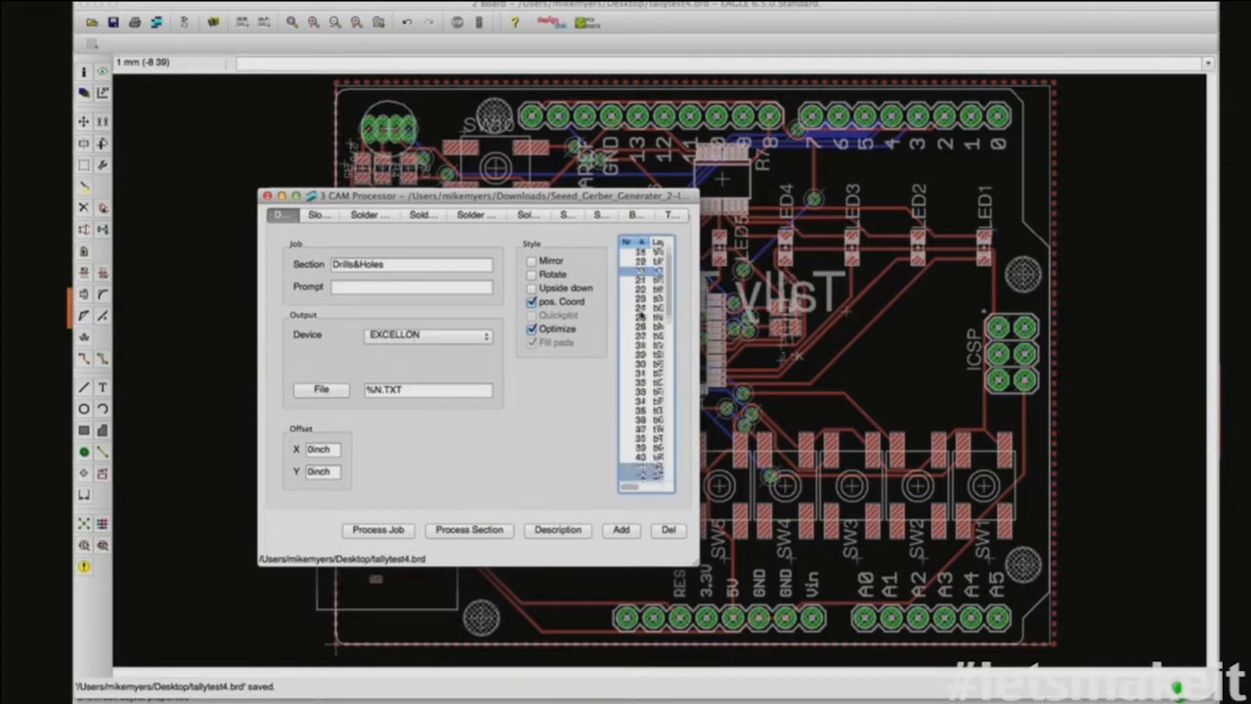
{"action": "scroll", "coordinate": [650, 418], "scroll_direction": "down", "scroll_amount": 10}
{"action": "scroll", "coordinate": [648, 415], "scroll_direction": "up", "scroll_amount": 10}
{"action": "scroll", "coordinate": [646, 402], "scroll_direction": "up", "scroll_amount": 3}
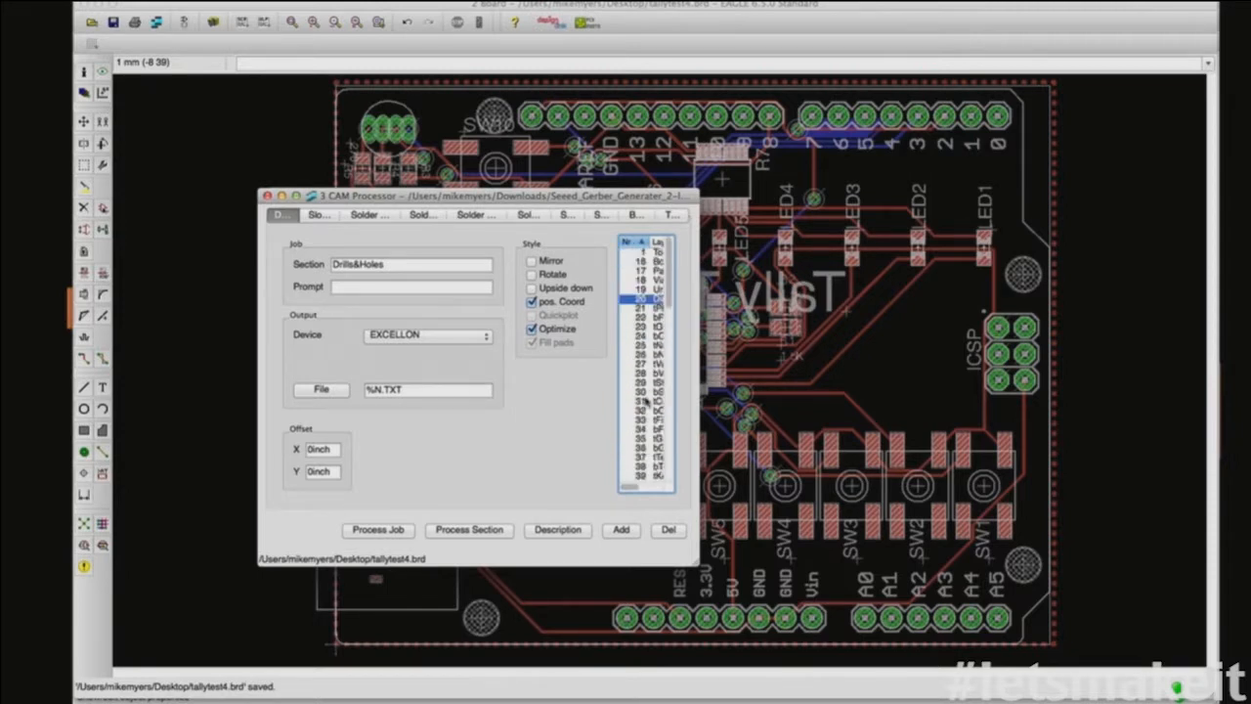
Step: Review the output files and assigned layers of the slot drill, solder paste and solder mask sections, both bottom and top
{"action": "left_click", "coordinate": [318, 215]}
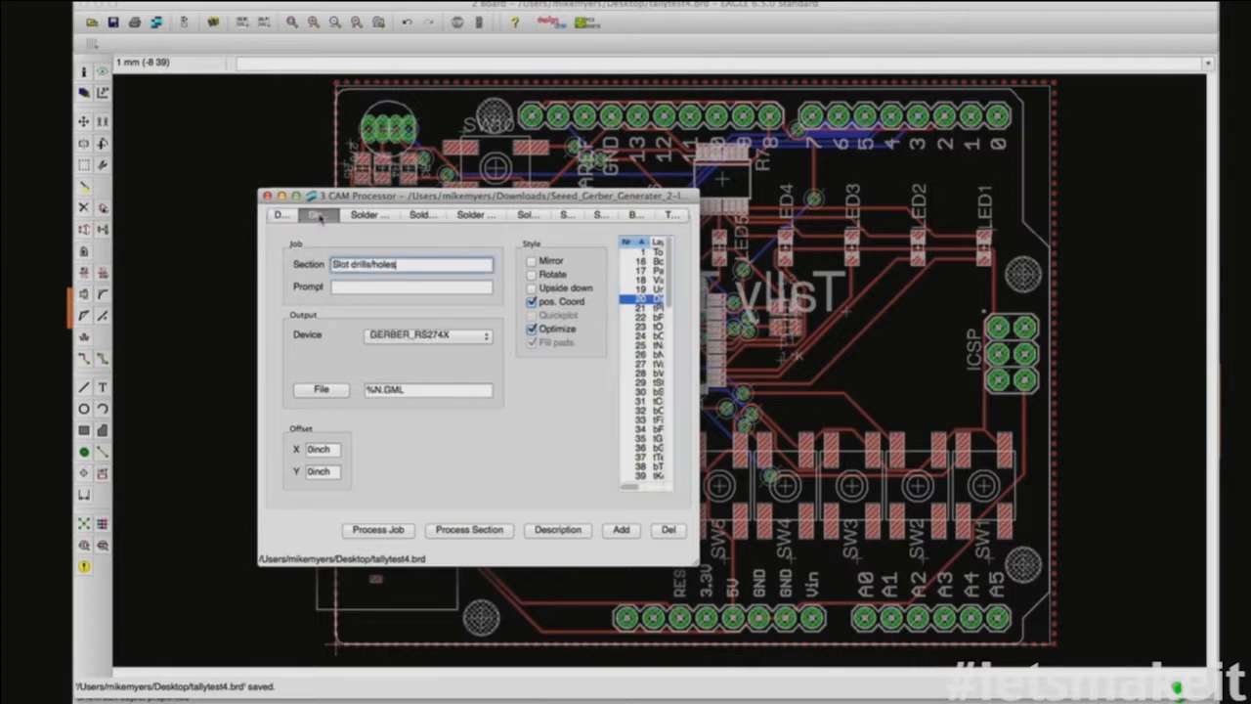
{"action": "left_click", "coordinate": [642, 301]}
{"action": "scroll", "coordinate": [641, 301], "scroll_direction": "down", "scroll_amount": 10}
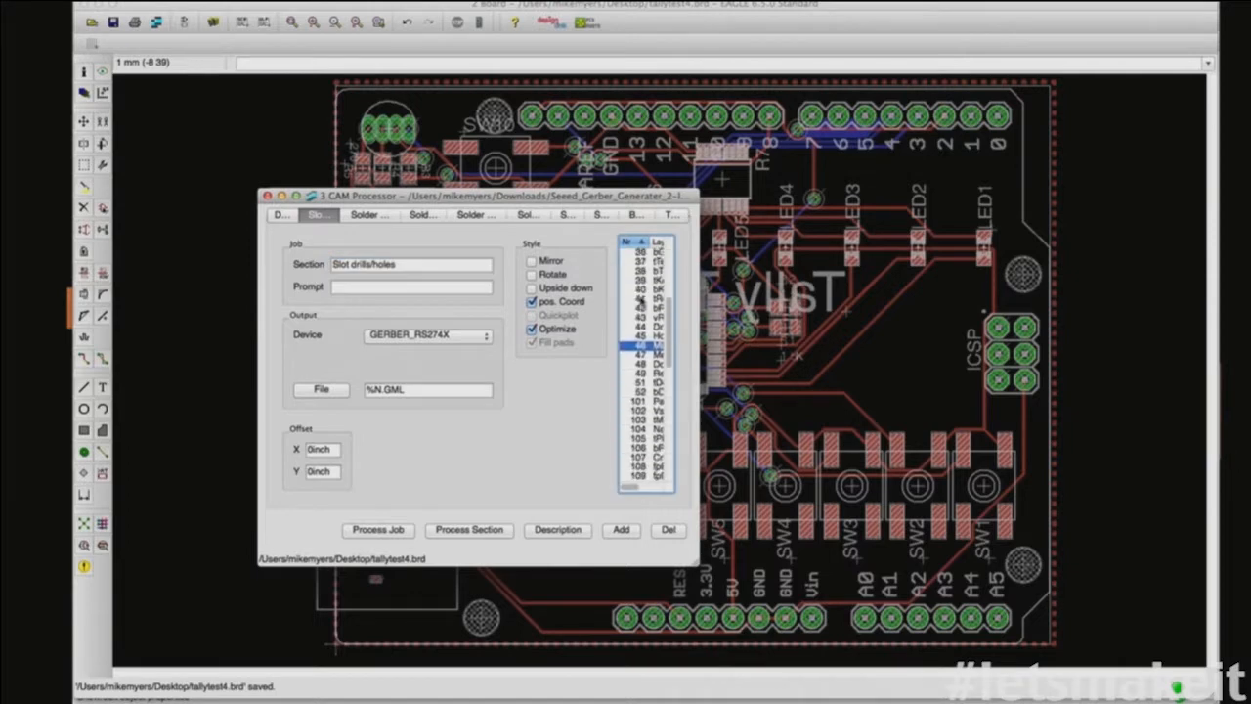
{"action": "scroll", "coordinate": [641, 301], "scroll_direction": "down", "scroll_amount": 4}
{"action": "scroll", "coordinate": [641, 301], "scroll_direction": "up", "scroll_amount": 18}
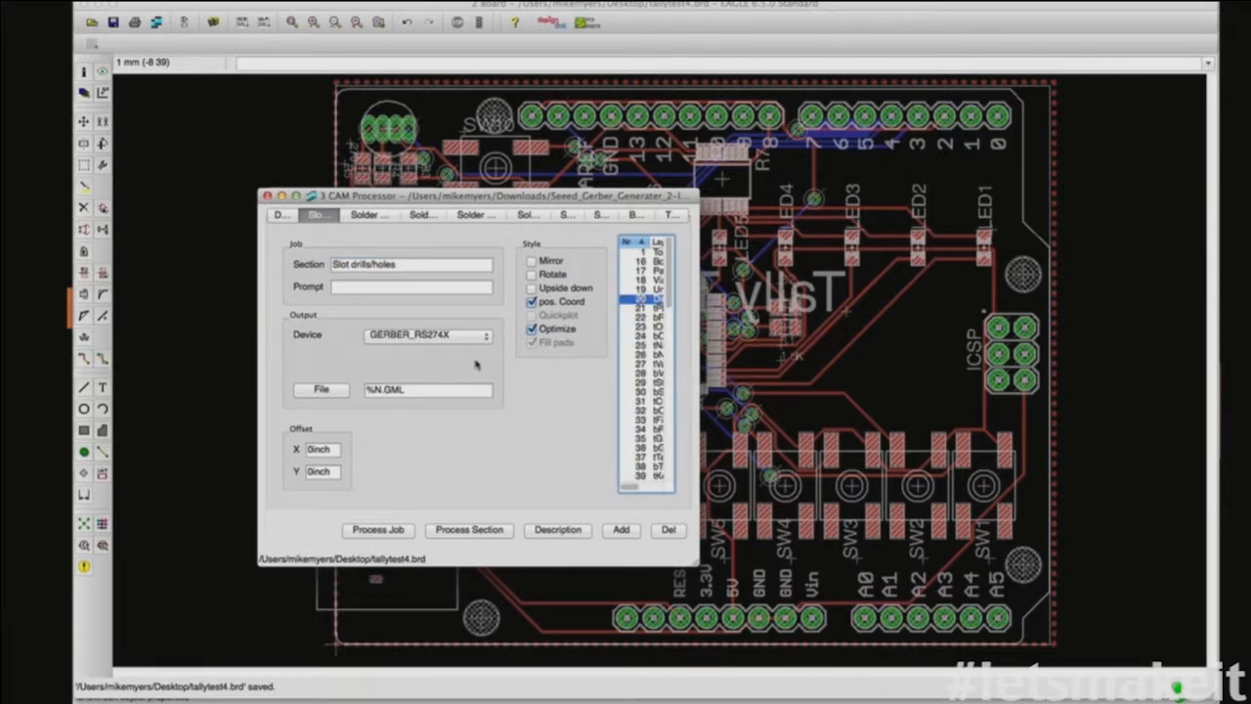
{"action": "left_click", "coordinate": [369, 215]}
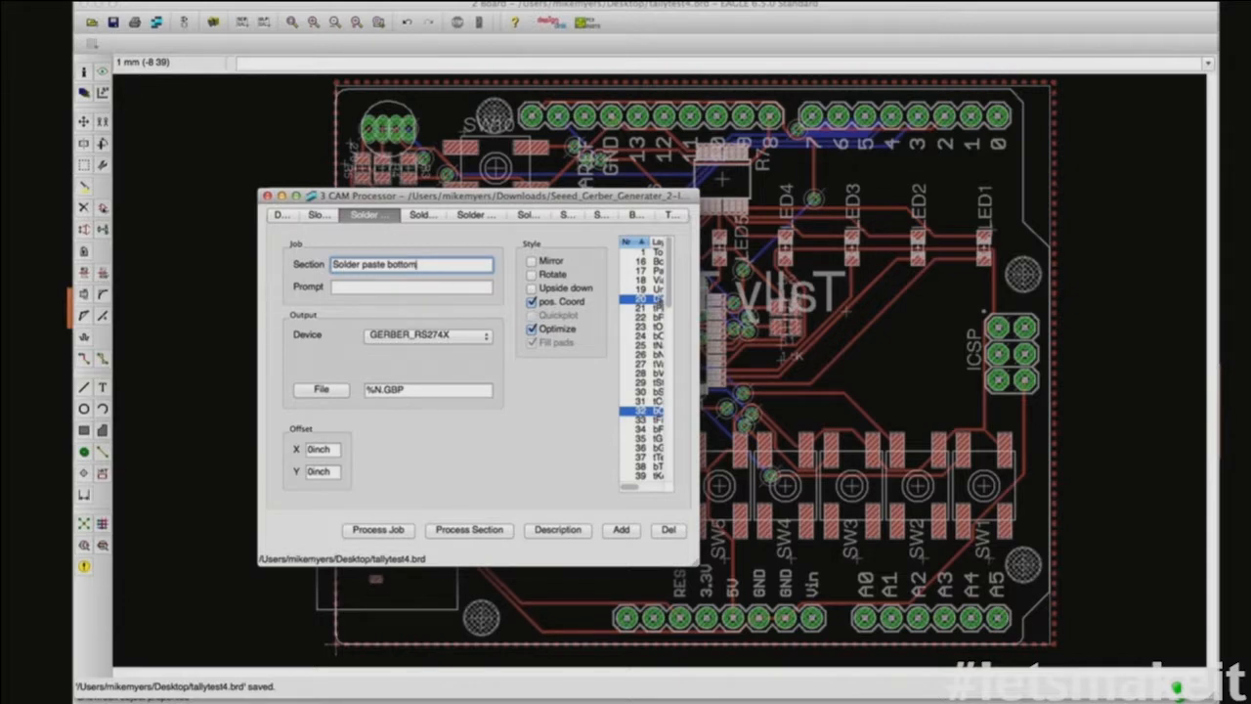
{"action": "mouse_move", "coordinate": [631, 486]}
{"action": "left_mouse_down"}
{"action": "mouse_move", "coordinate": [647, 487]}
{"action": "mouse_move", "coordinate": [617, 482]}
{"action": "left_mouse_up"}
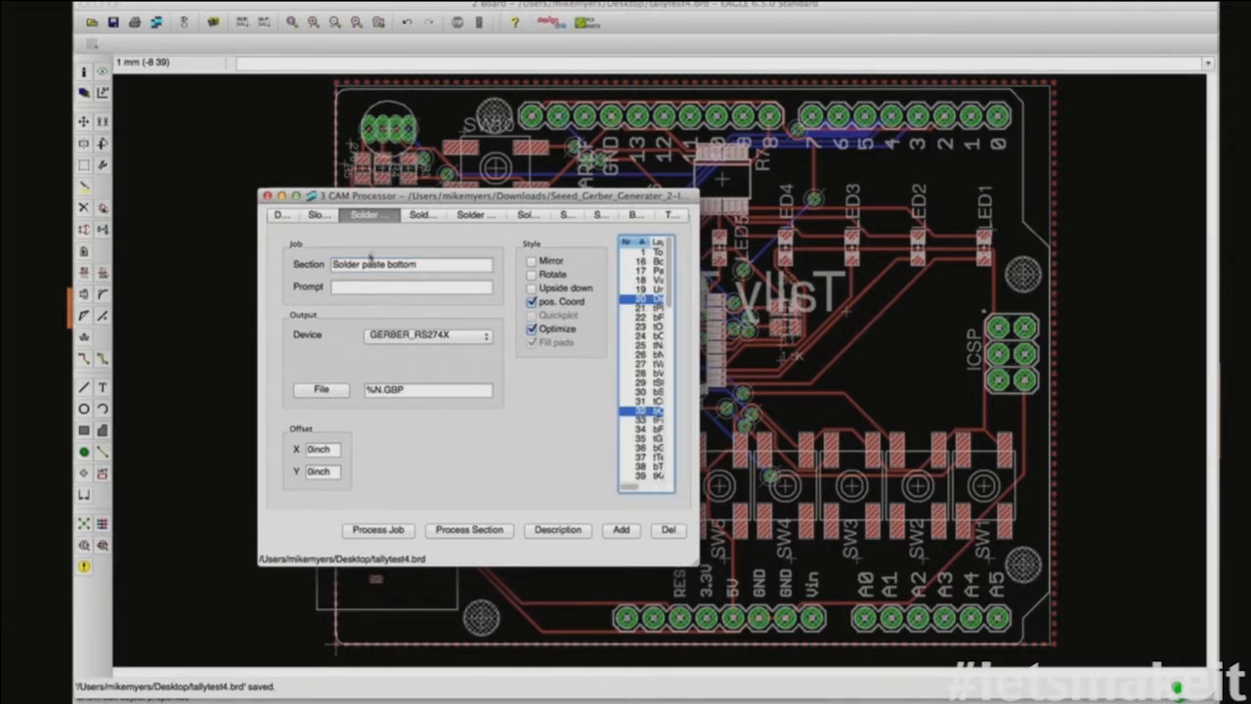
{"action": "left_click", "coordinate": [432, 215]}
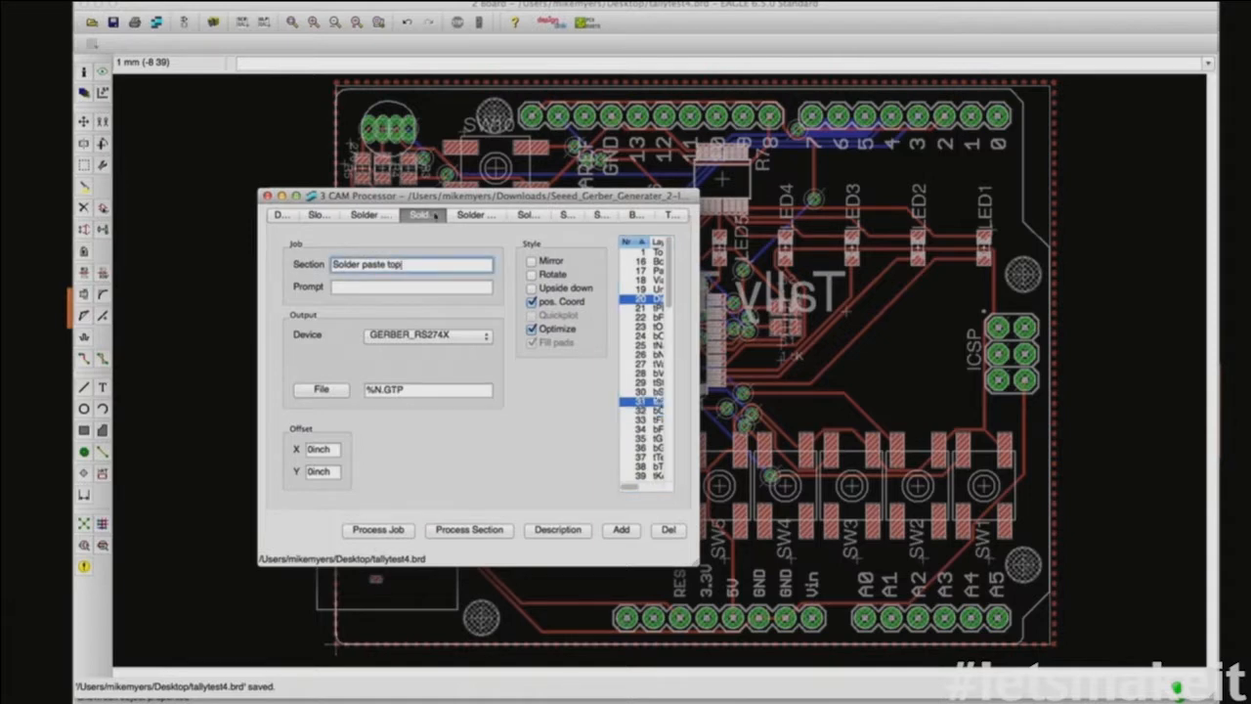
{"action": "mouse_move", "coordinate": [631, 486]}
{"action": "left_mouse_down"}
{"action": "mouse_move", "coordinate": [643, 487]}
{"action": "mouse_move", "coordinate": [626, 485]}
{"action": "left_mouse_up"}
{"action": "left_click", "coordinate": [476, 219]}
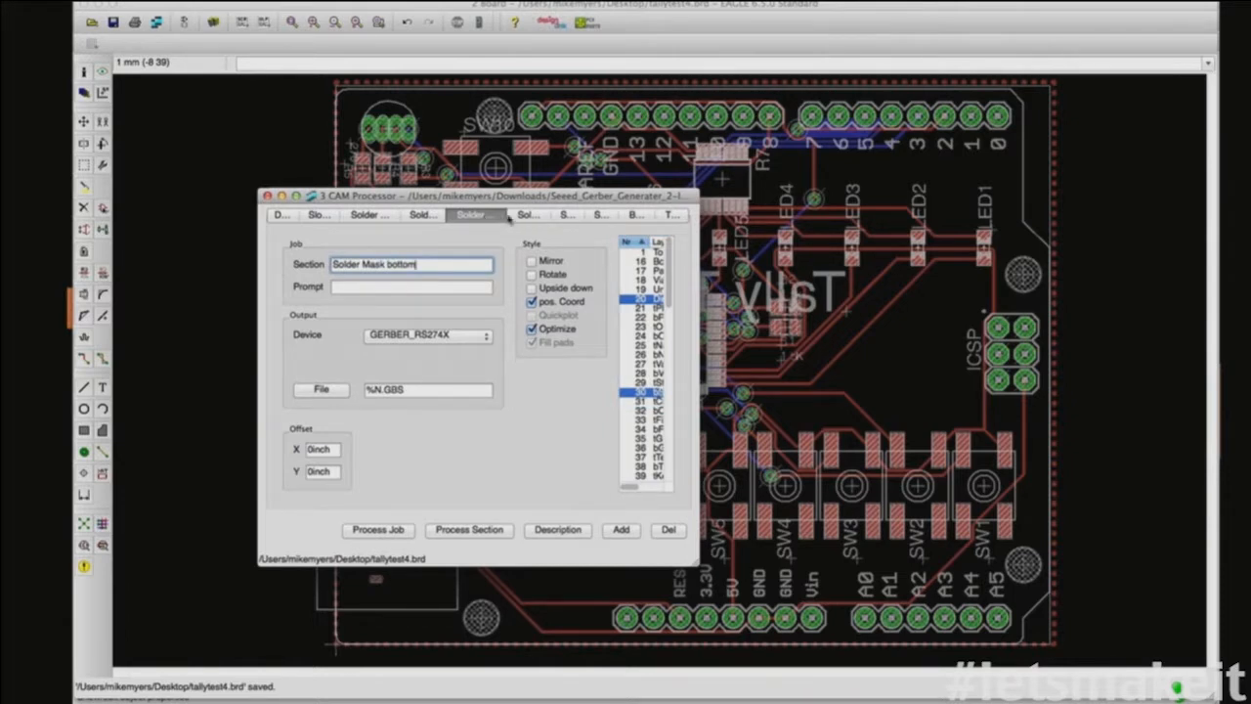
{"action": "left_click", "coordinate": [520, 219]}
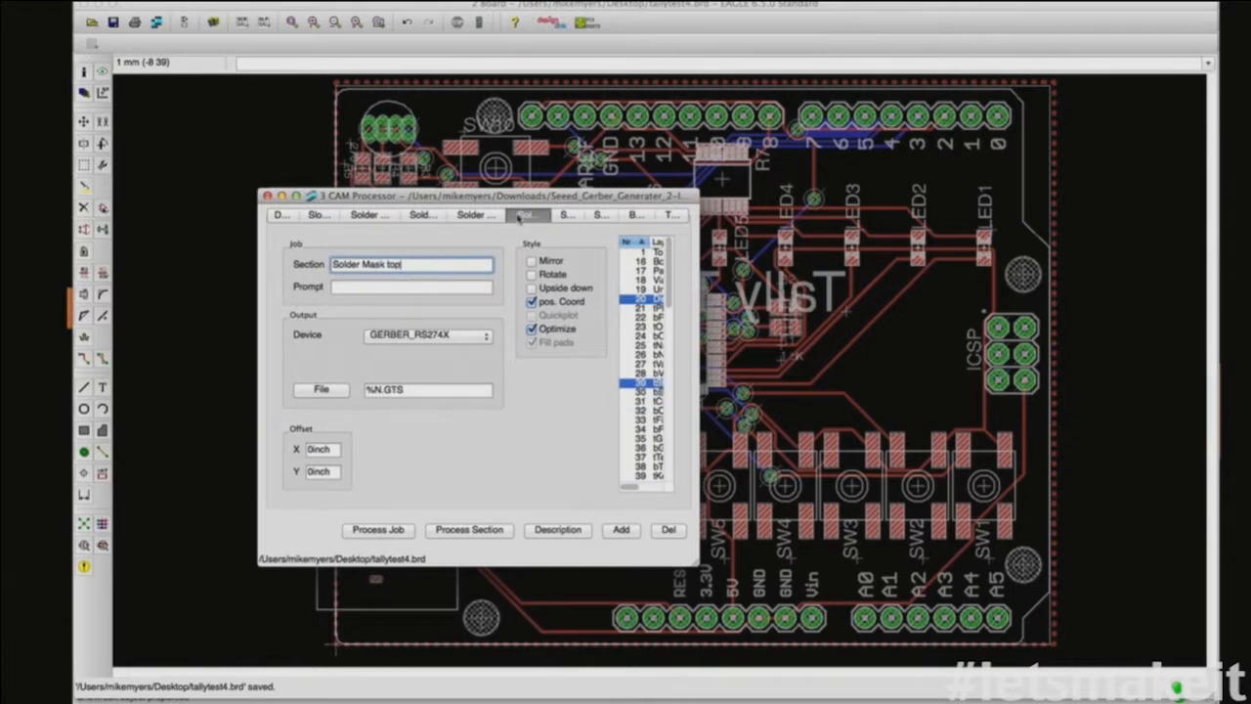
Step: Review the output file and all assigned layers of the Silk bottom section
{"action": "left_click", "coordinate": [573, 218]}
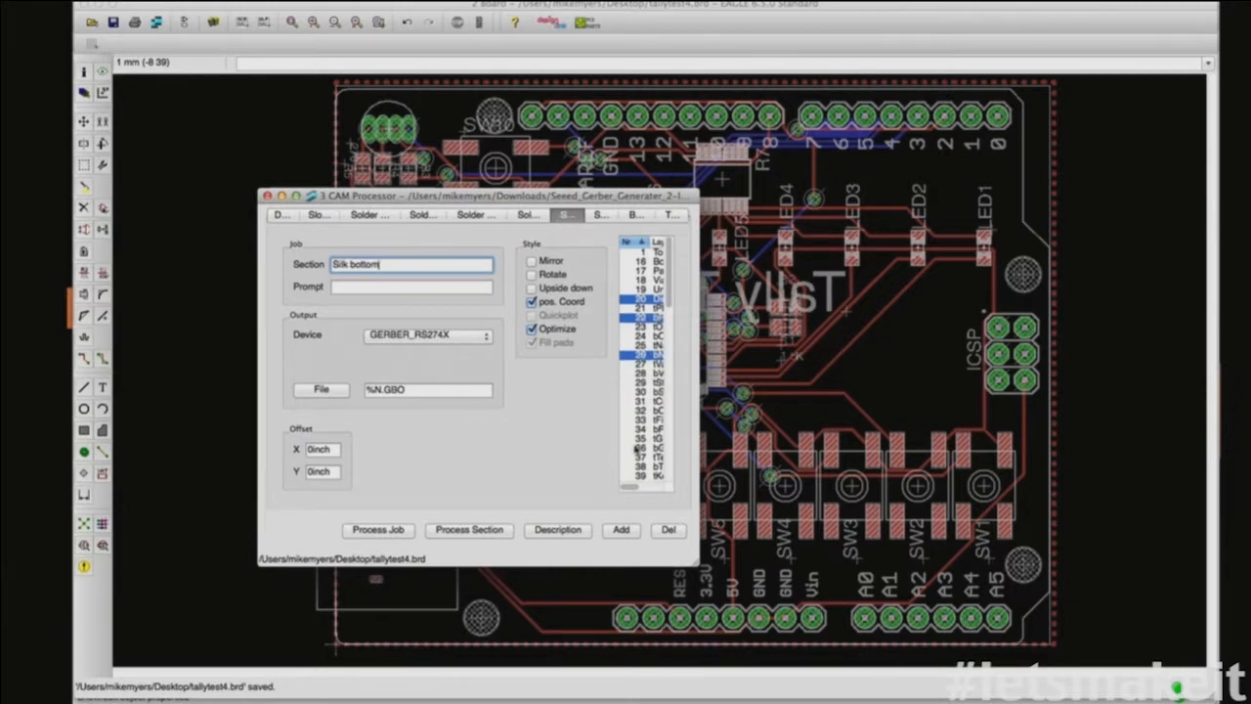
{"action": "left_click", "coordinate": [630, 488]}
{"action": "left_click_drag", "start_coordinate": [630, 488], "coordinate": [645, 488]}
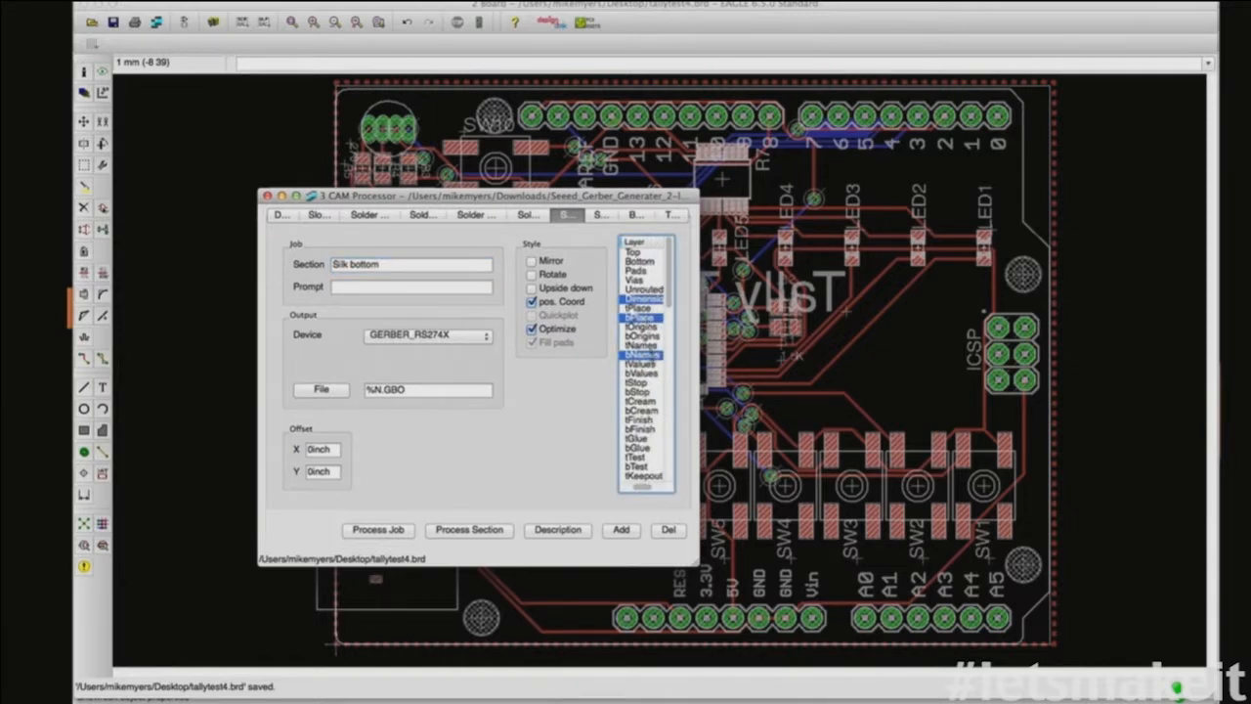
{"action": "scroll", "coordinate": [661, 391], "scroll_direction": "down", "scroll_amount": 1}
{"action": "scroll", "coordinate": [661, 391], "scroll_direction": "down", "scroll_amount": 10}
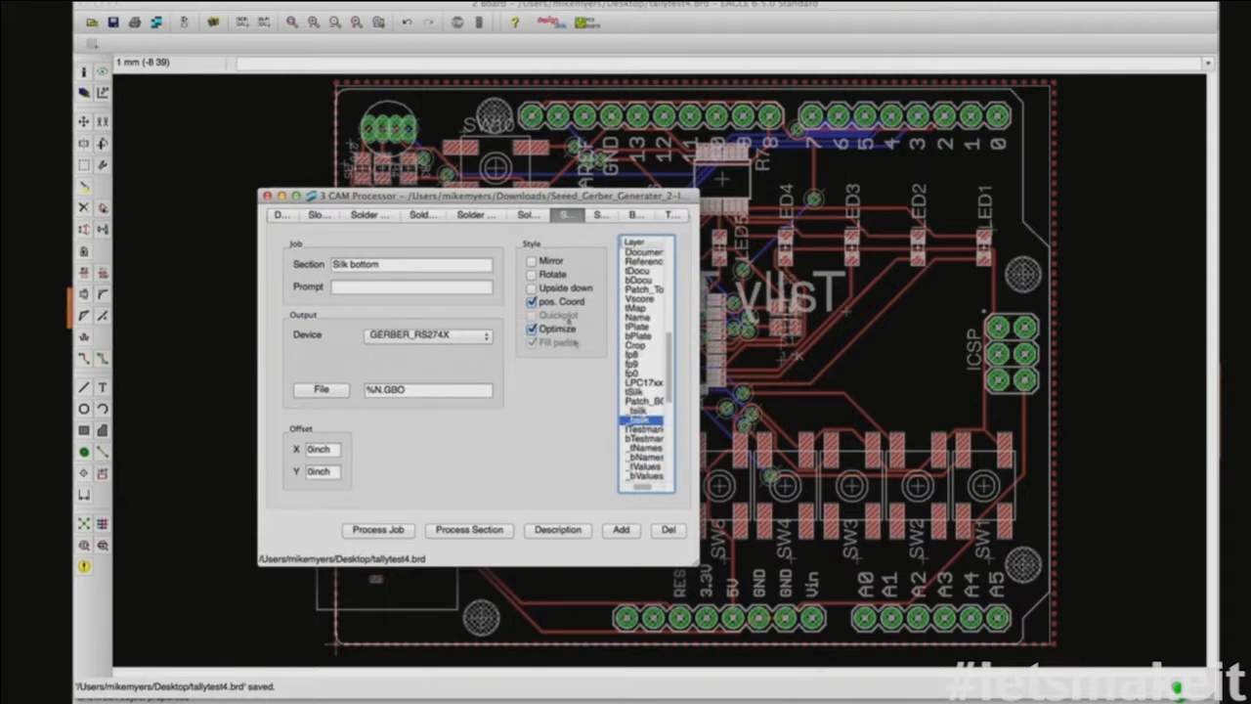
Step: Review the output files and layers of the Silk top, Bottom layer and Top Layer sections, and close the CAM Processor
{"action": "left_click", "coordinate": [601, 216]}
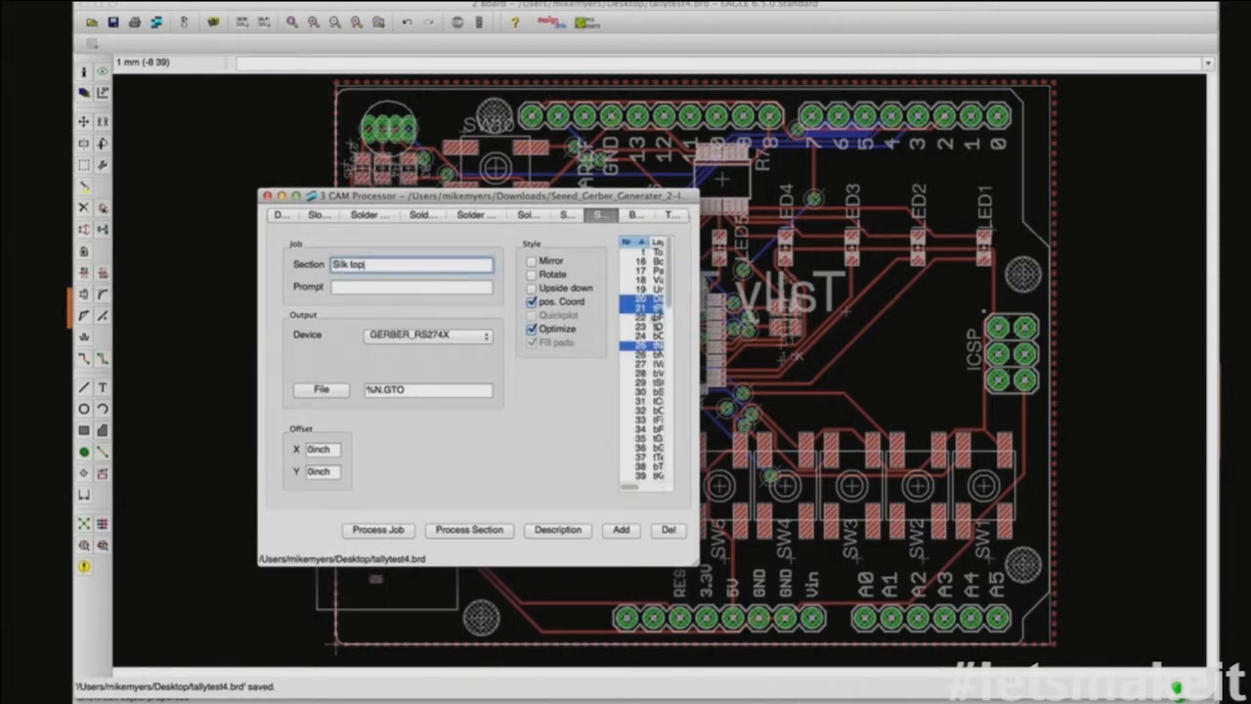
{"action": "left_click", "coordinate": [636, 215]}
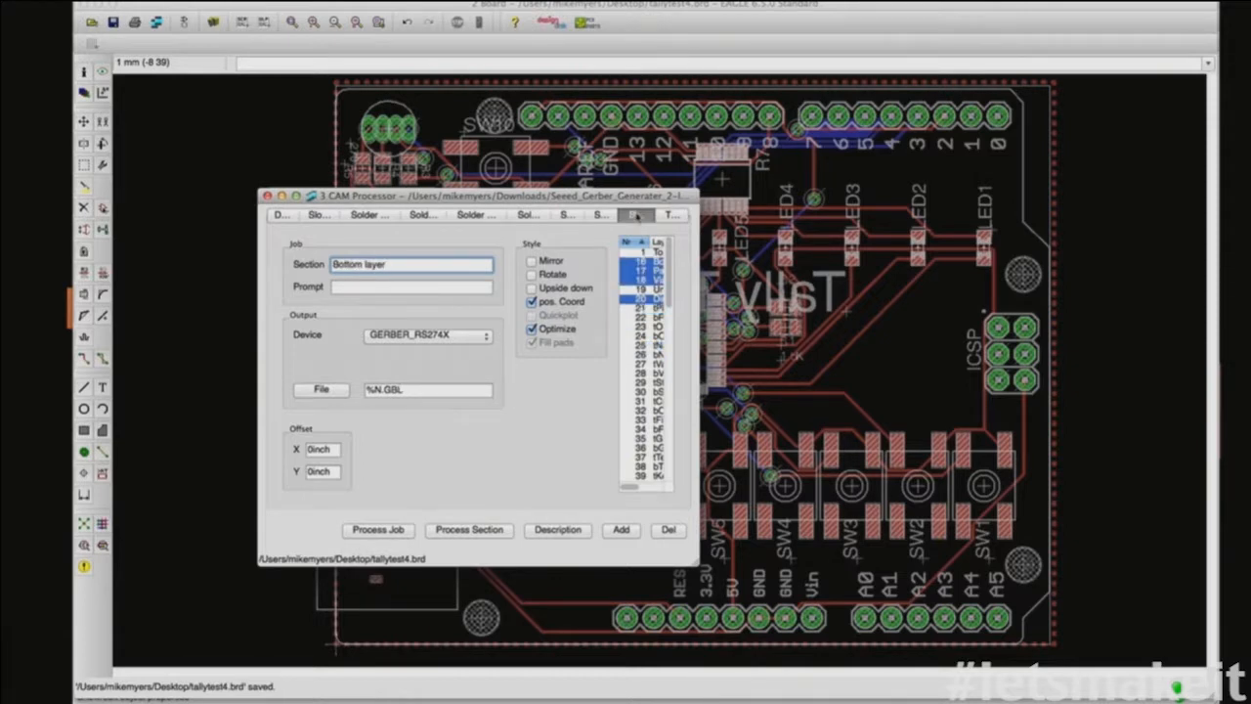
{"action": "left_click", "coordinate": [633, 494]}
{"action": "left_click_drag", "start_coordinate": [634, 494], "coordinate": [647, 492]}
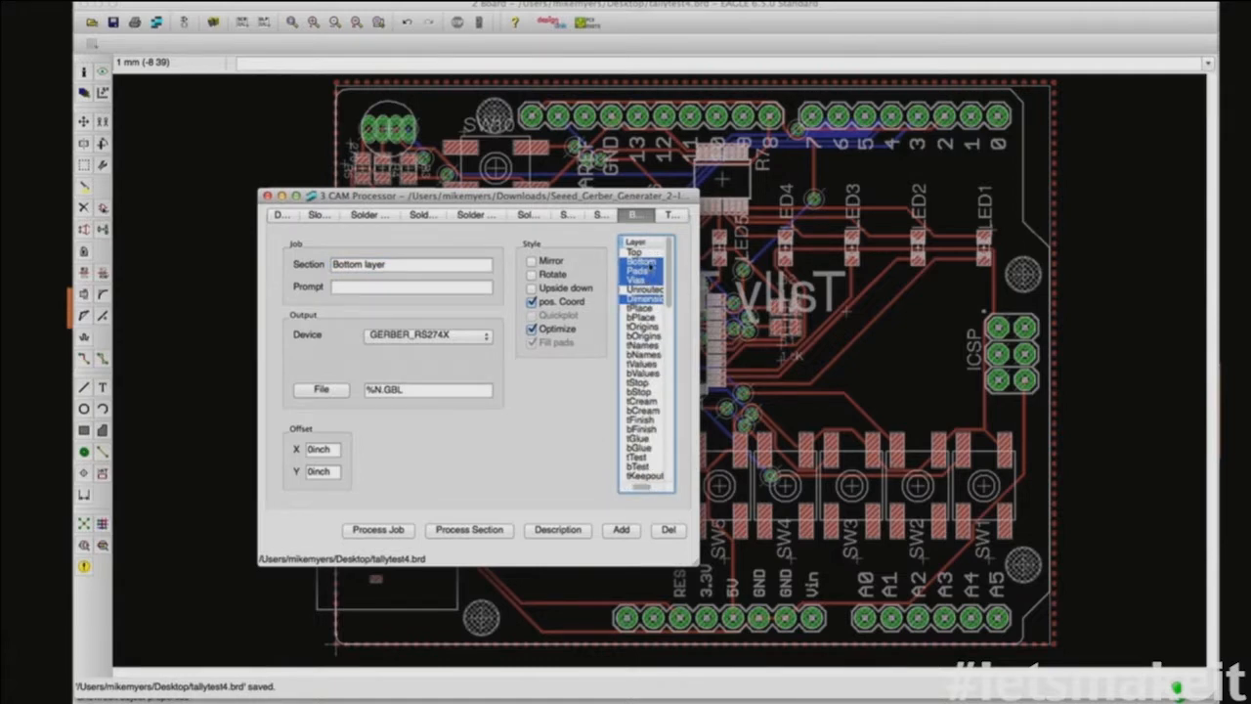
{"action": "left_click_drag", "start_coordinate": [642, 492], "coordinate": [626, 491]}
{"action": "left_click", "coordinate": [672, 215]}
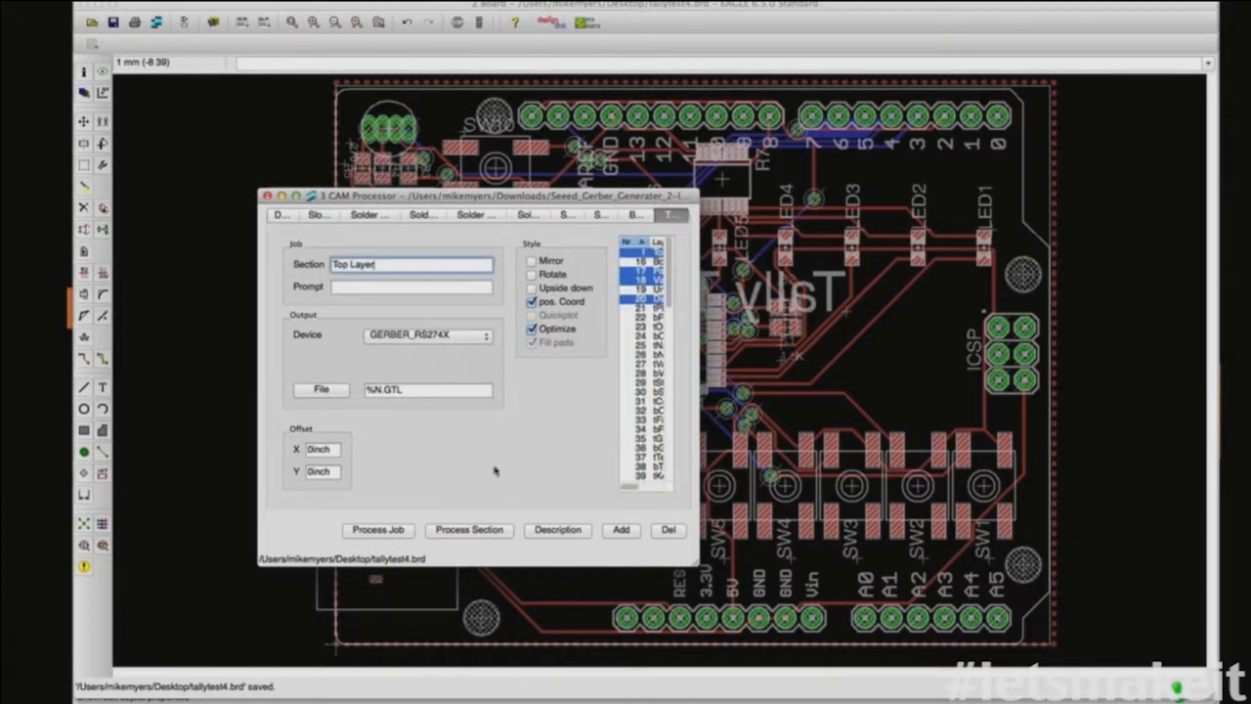
{"action": "left_click", "coordinate": [386, 531]}
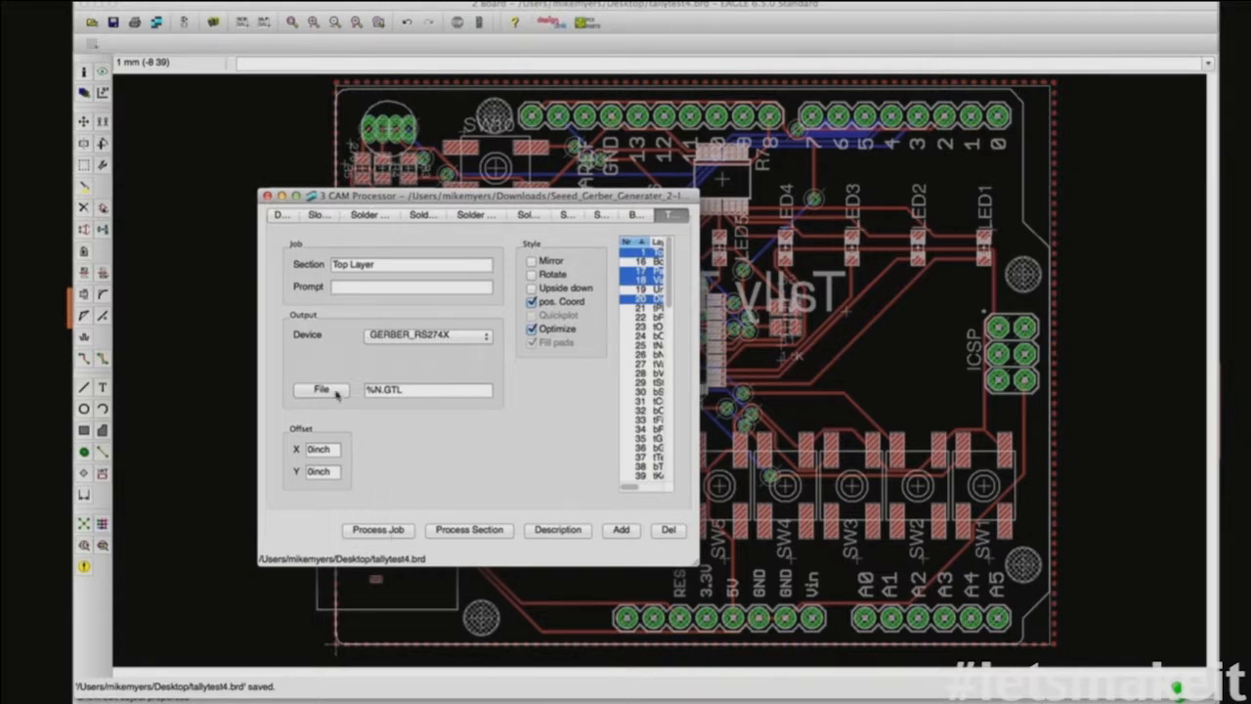
{"action": "left_click", "coordinate": [267, 196]}
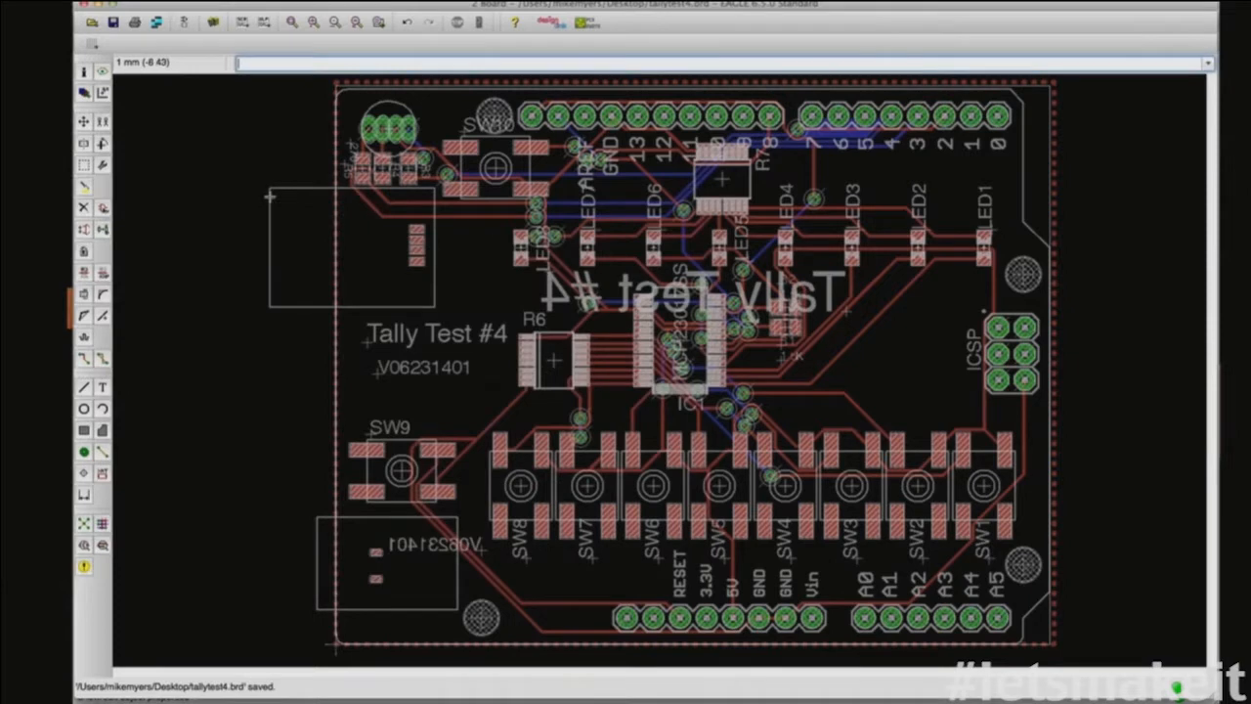
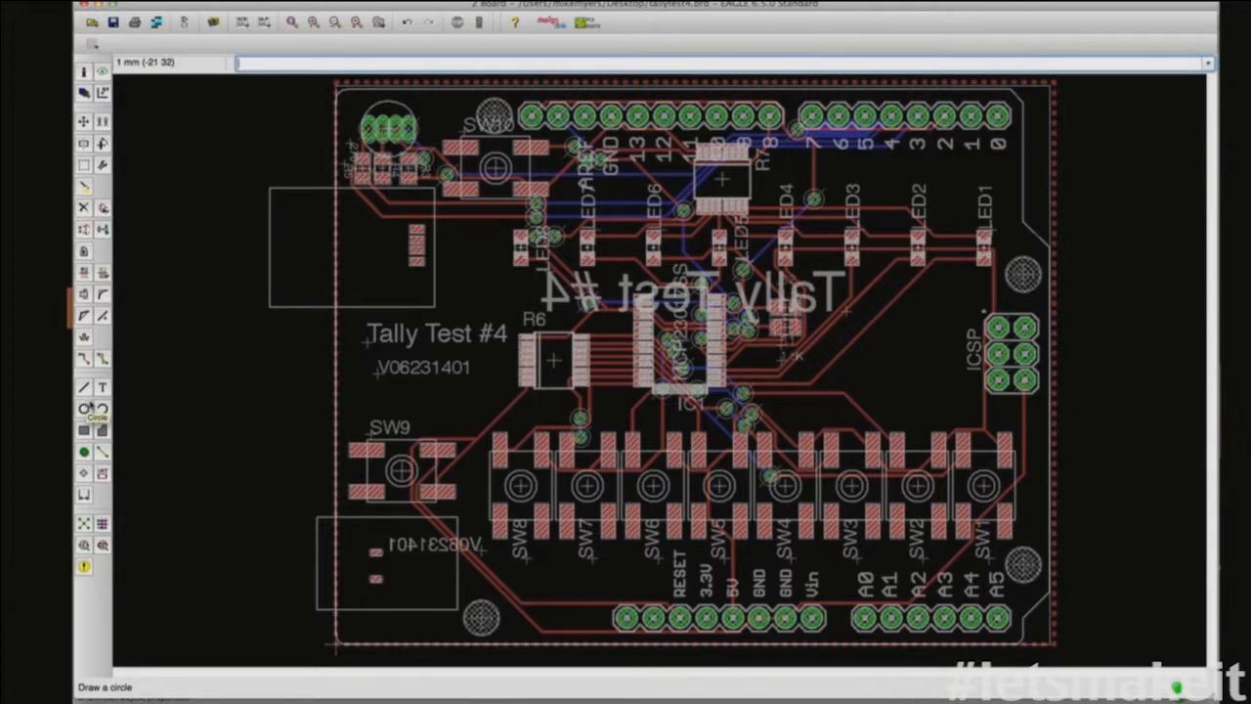
Step: Draw a closed wire outline on layer 20 Dimension around the Arduino shield's contour, including its stepped right edge
{"action": "left_click", "coordinate": [84, 387]}
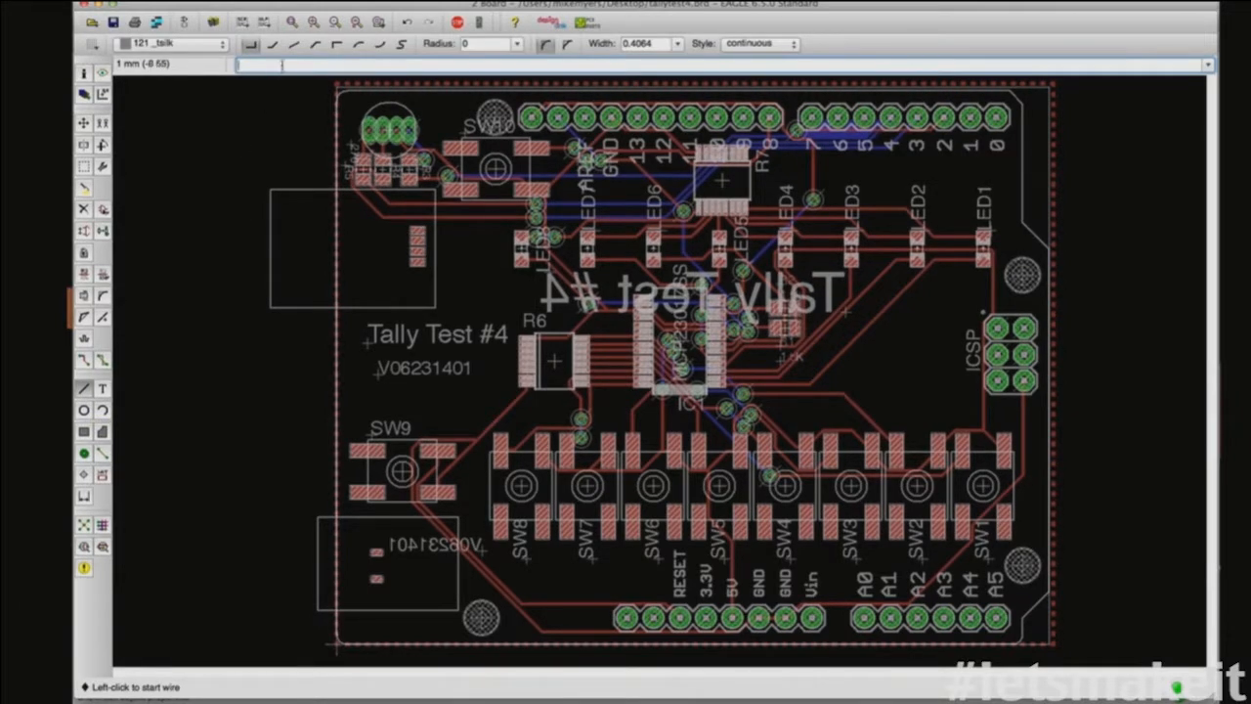
{"action": "left_click", "coordinate": [192, 43]}
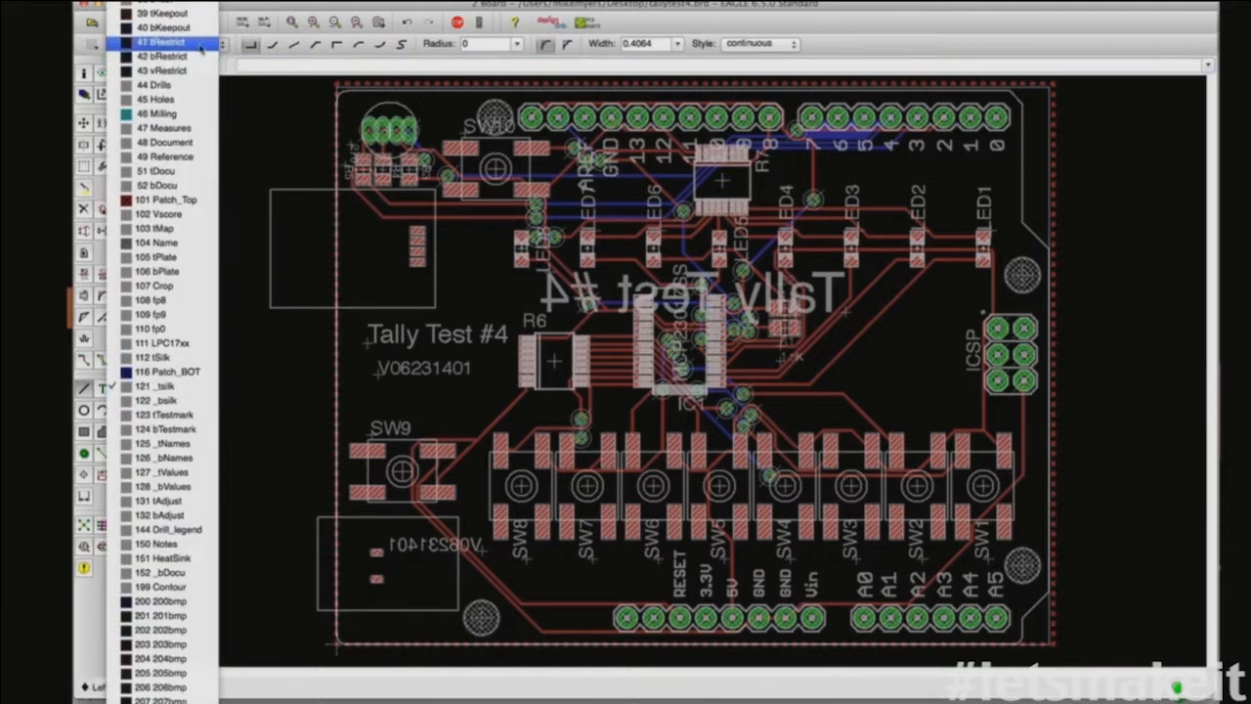
{"action": "scroll", "coordinate": [193, 43], "scroll_direction": "up", "scroll_amount": 5}
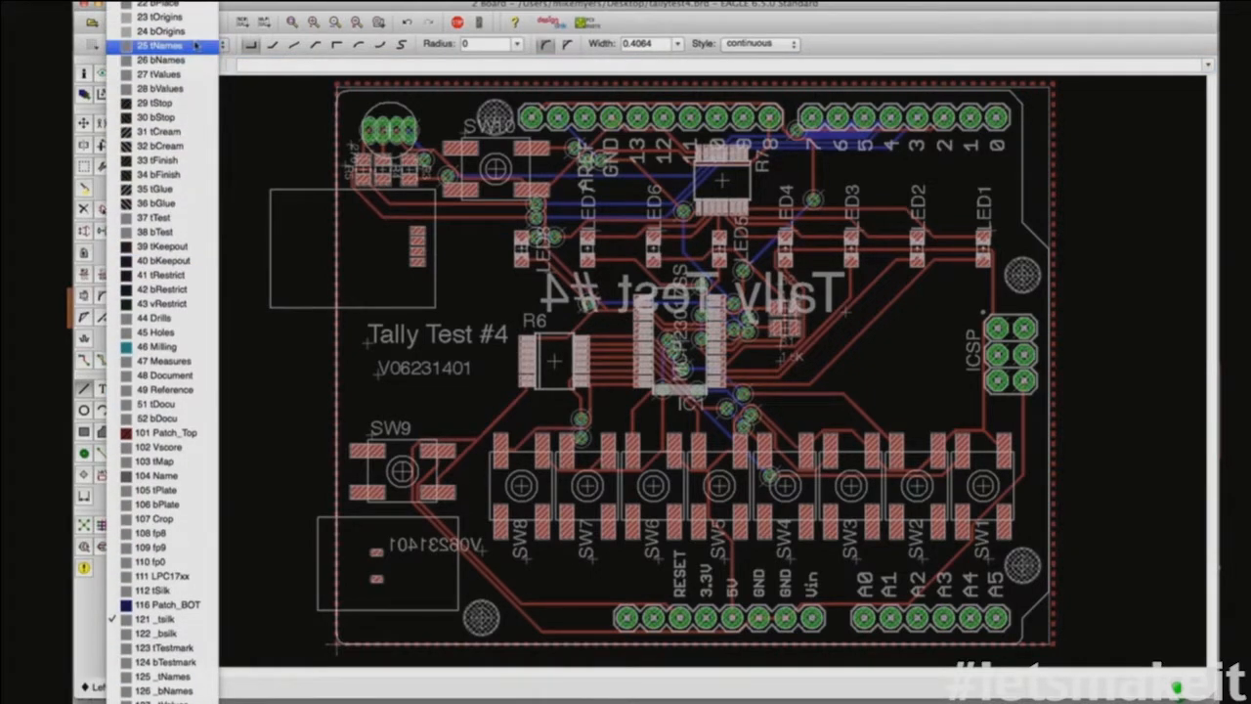
{"action": "left_click", "coordinate": [174, 2]}
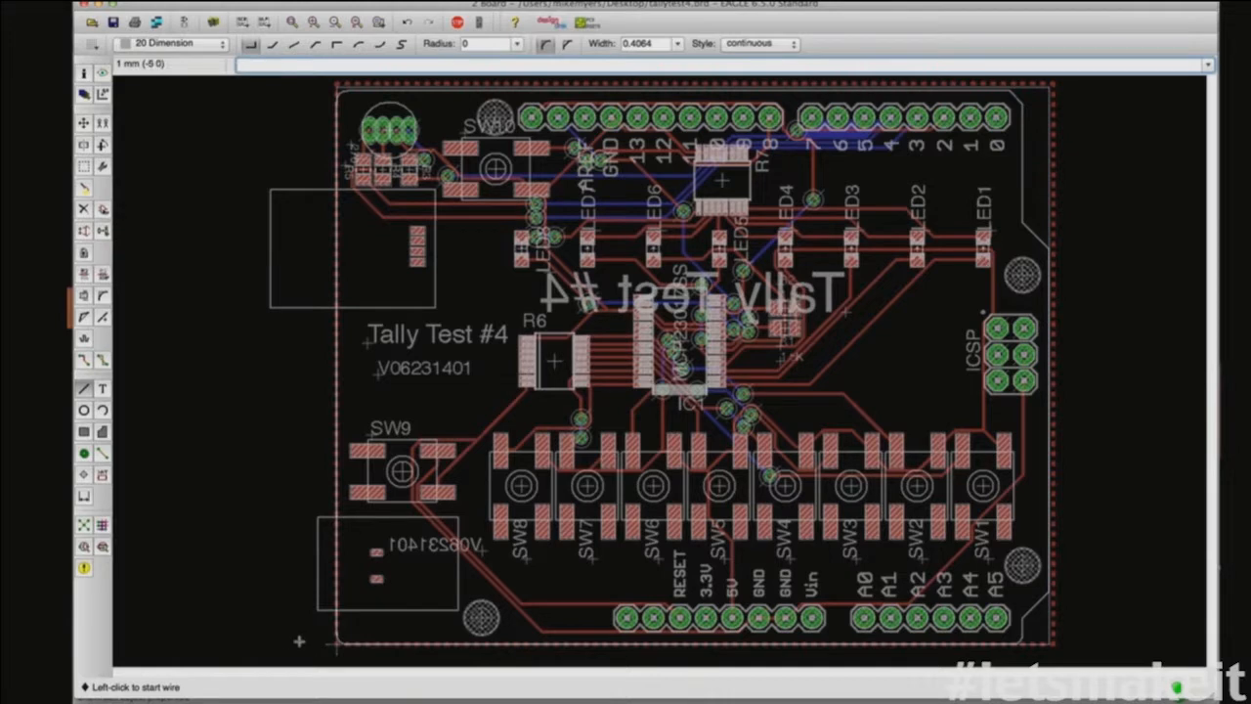
{"action": "left_click", "coordinate": [1022, 643]}
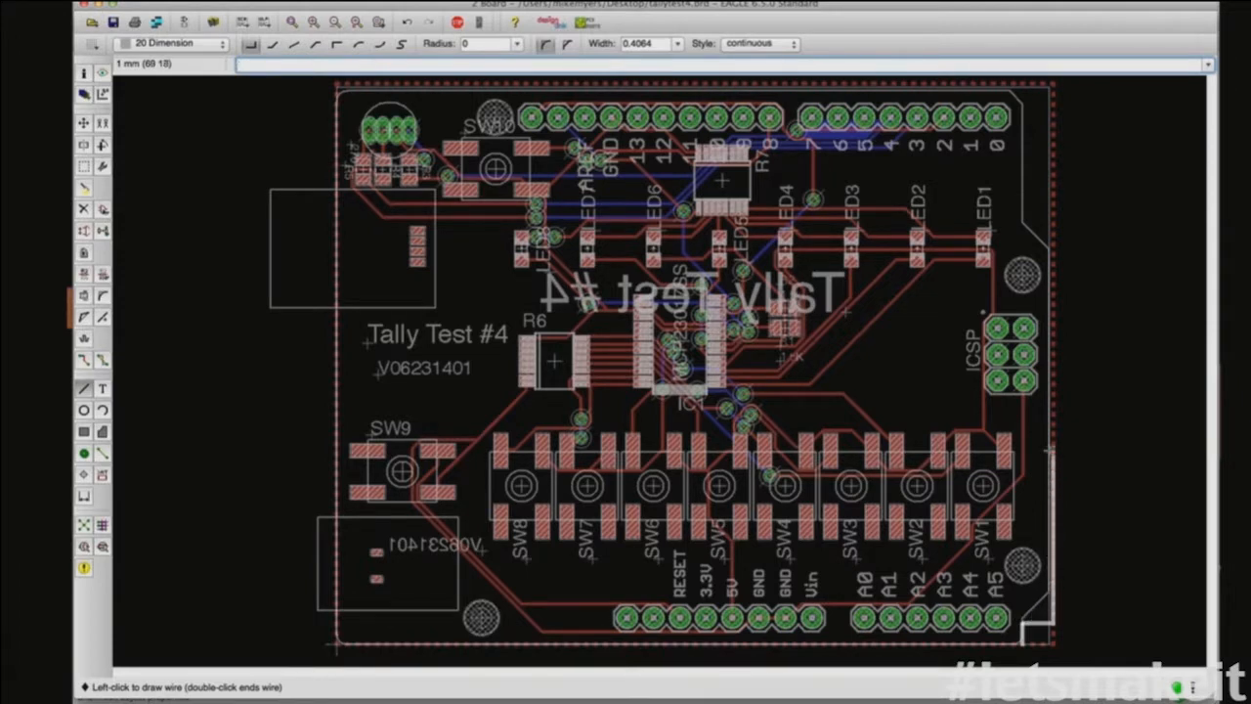
{"action": "left_click", "coordinate": [1050, 250]}
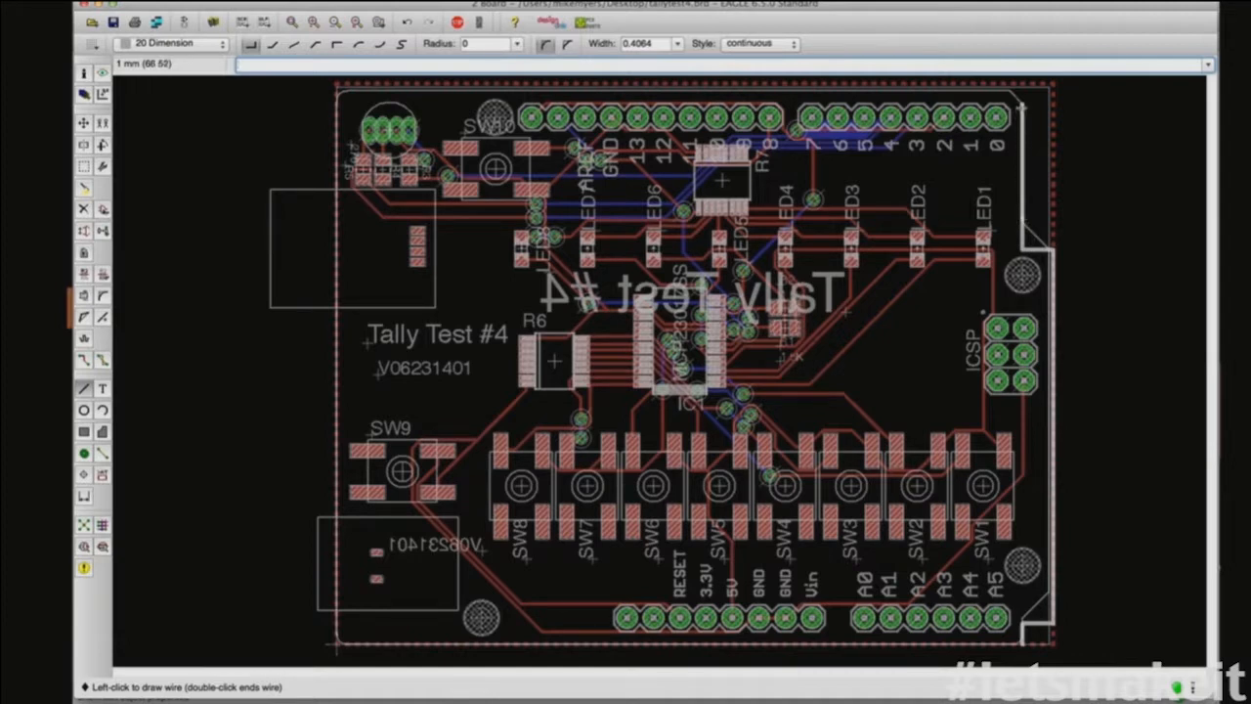
{"action": "left_click", "coordinate": [1016, 98]}
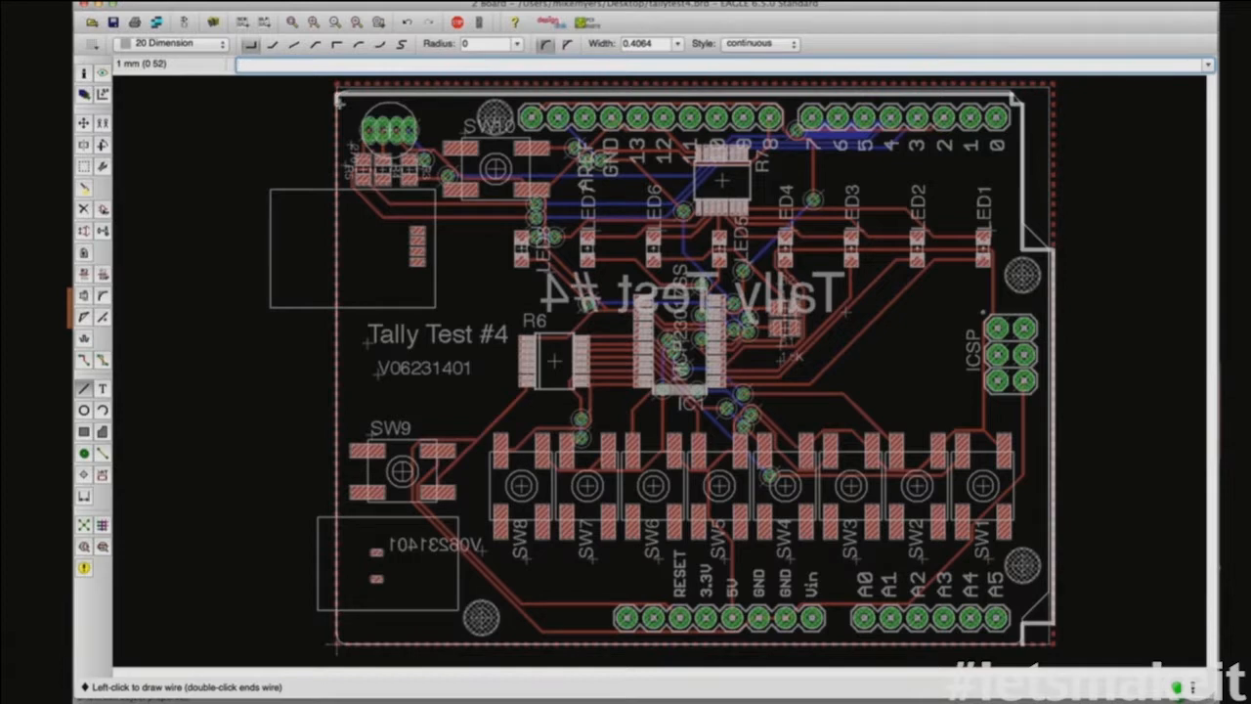
{"action": "left_click", "coordinate": [334, 645]}
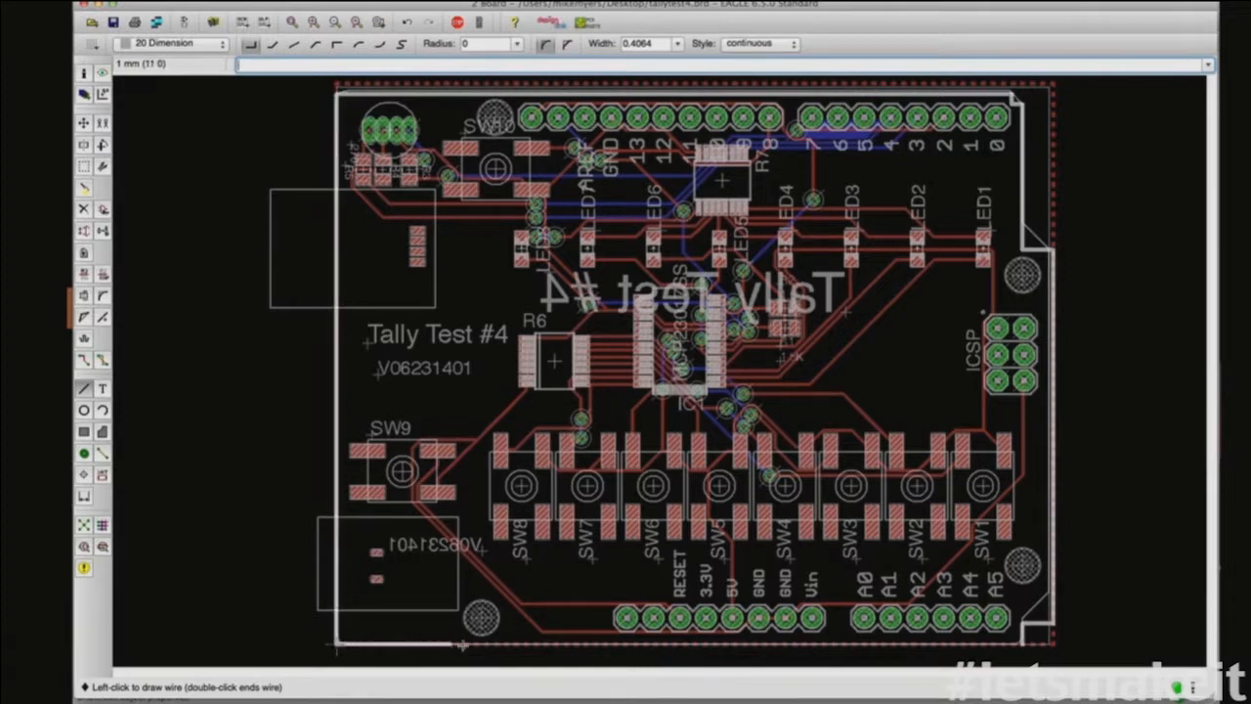
{"action": "left_click", "coordinate": [1022, 645]}
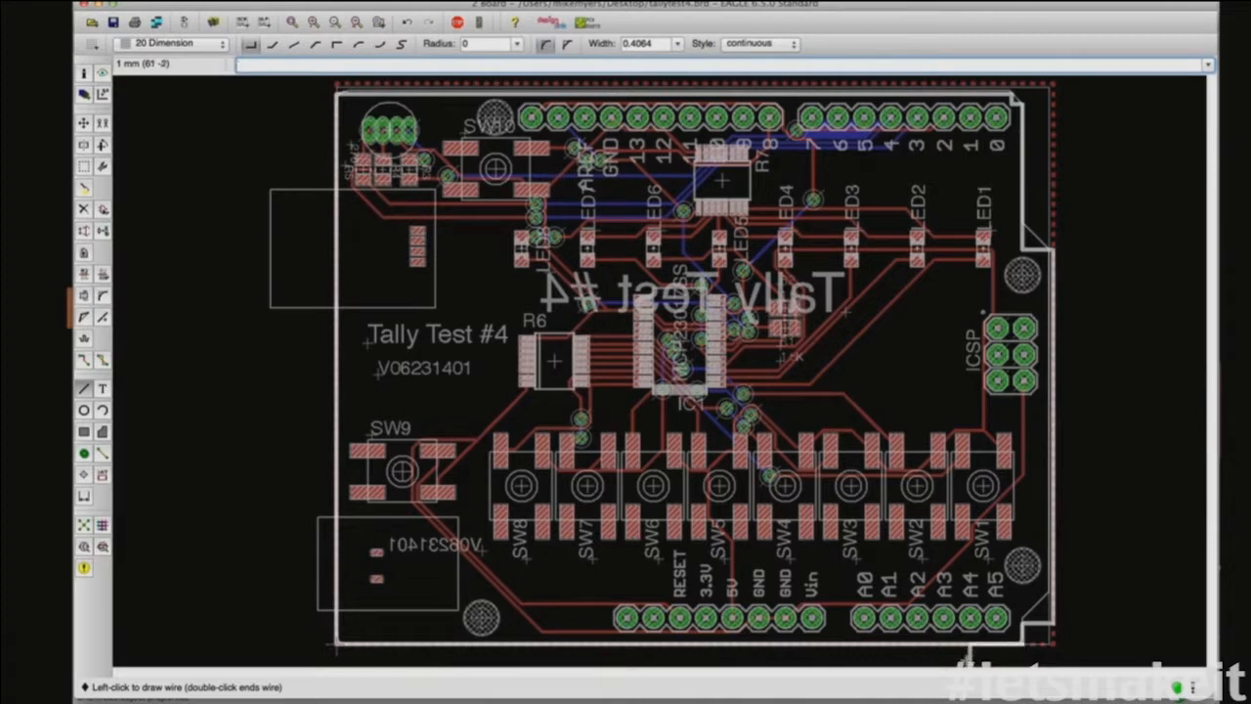
{"action": "key", "text": "Escape"}
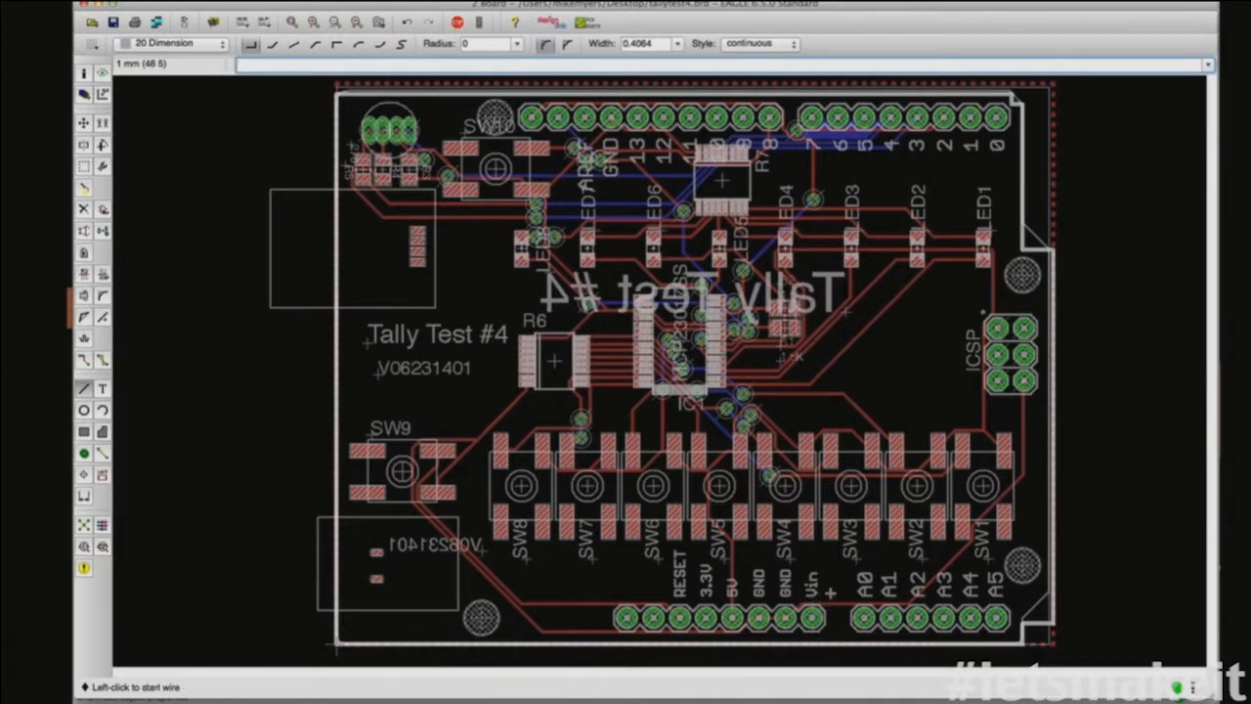
Step: Move the new outline's lower-right step corner to about (68, 5) so it follows the shield's slanted edge
{"action": "left_click", "coordinate": [83, 124]}
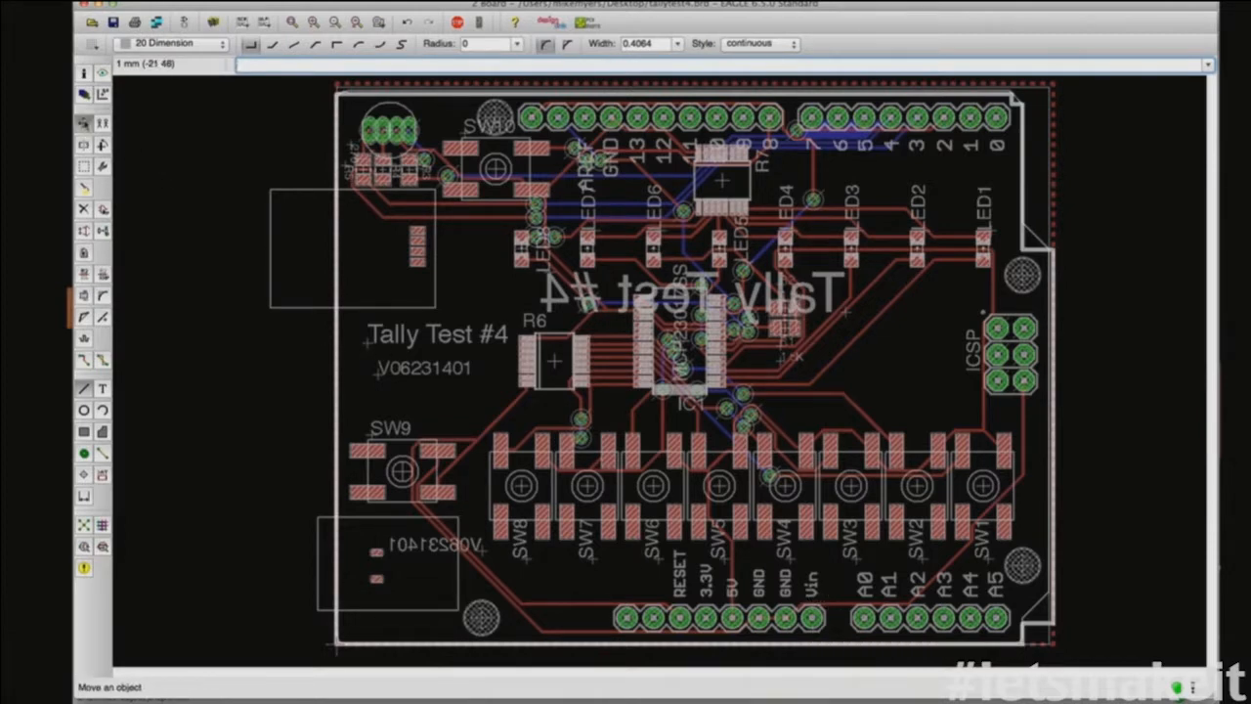
{"action": "left_click", "coordinate": [83, 123]}
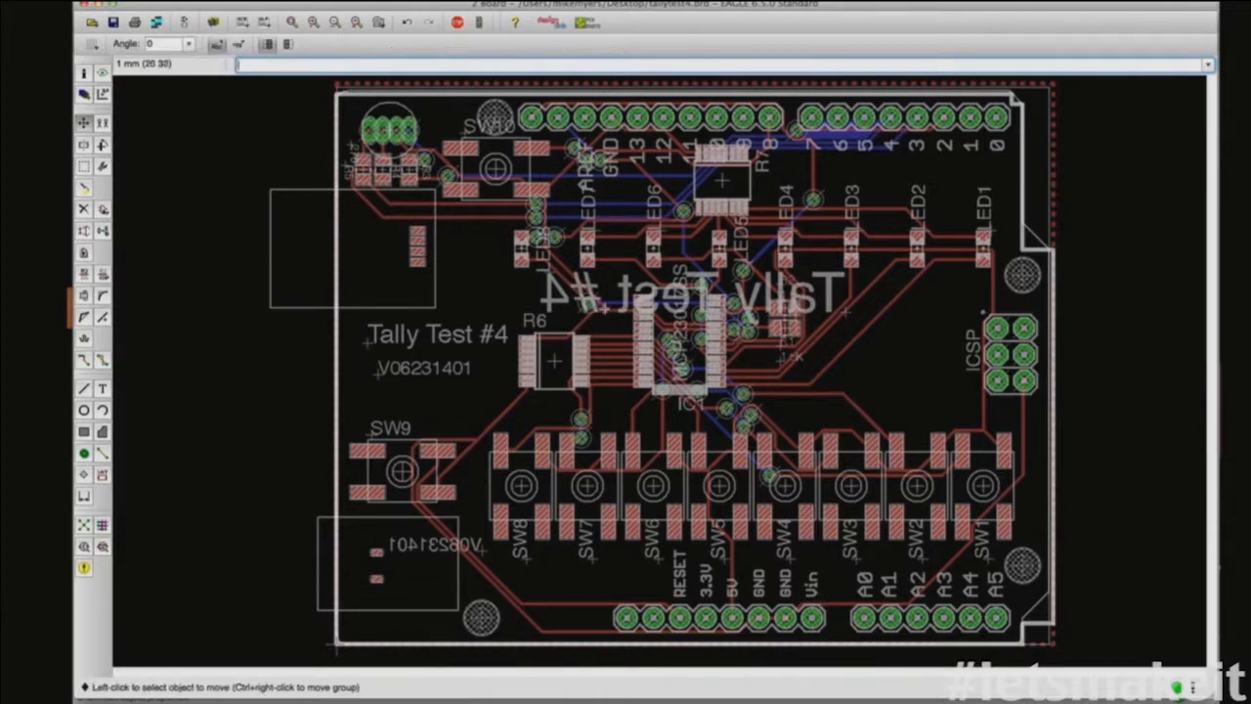
{"action": "left_click", "coordinate": [1060, 630]}
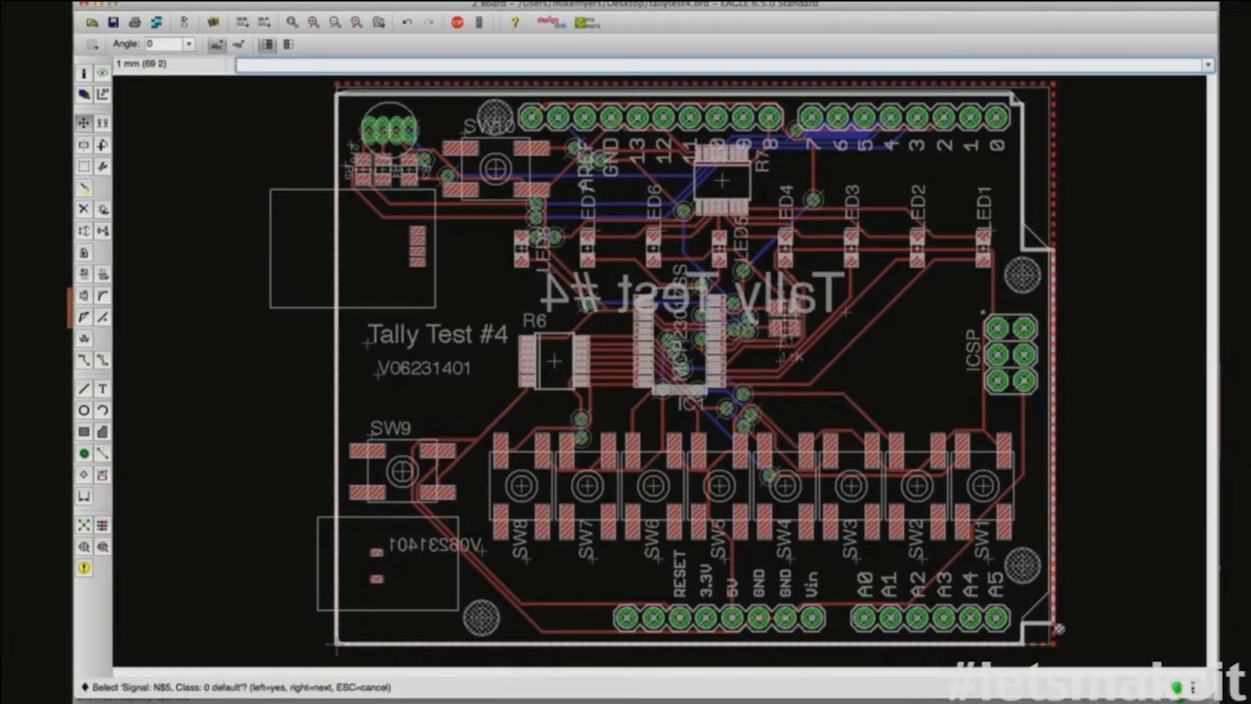
{"action": "right_click", "coordinate": [1060, 630]}
{"action": "left_click", "coordinate": [1058, 628]}
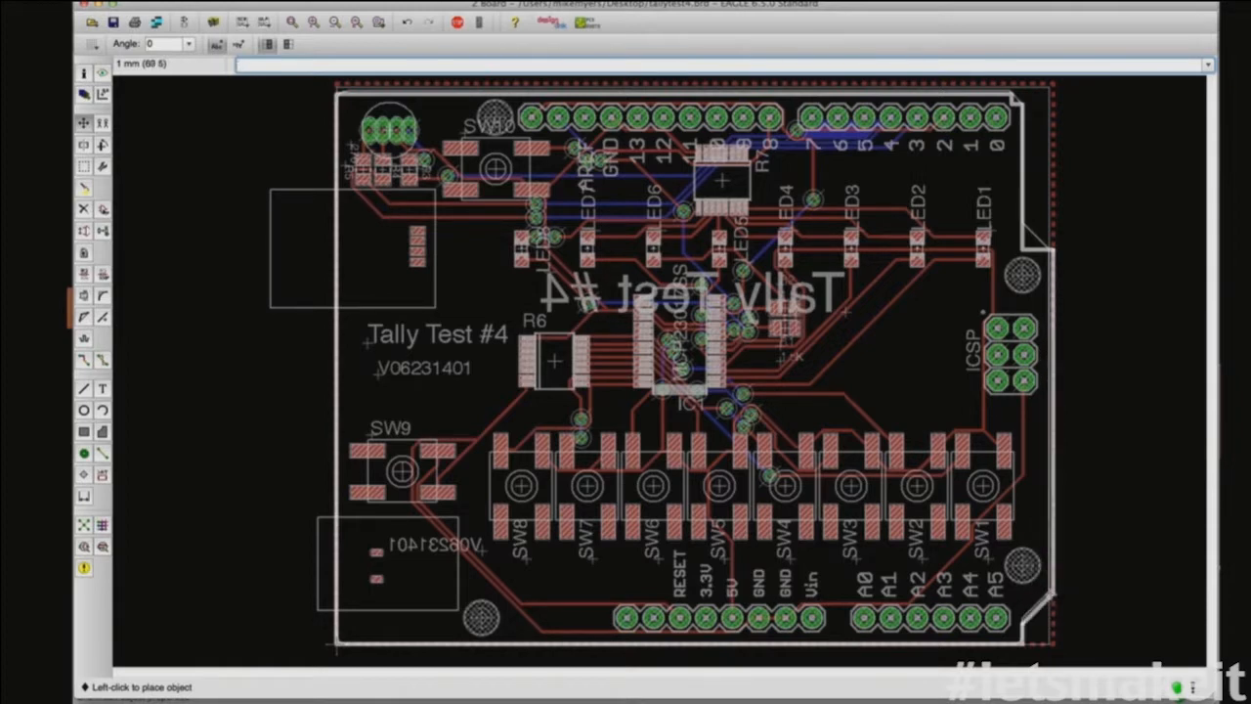
{"action": "left_click", "coordinate": [1048, 591]}
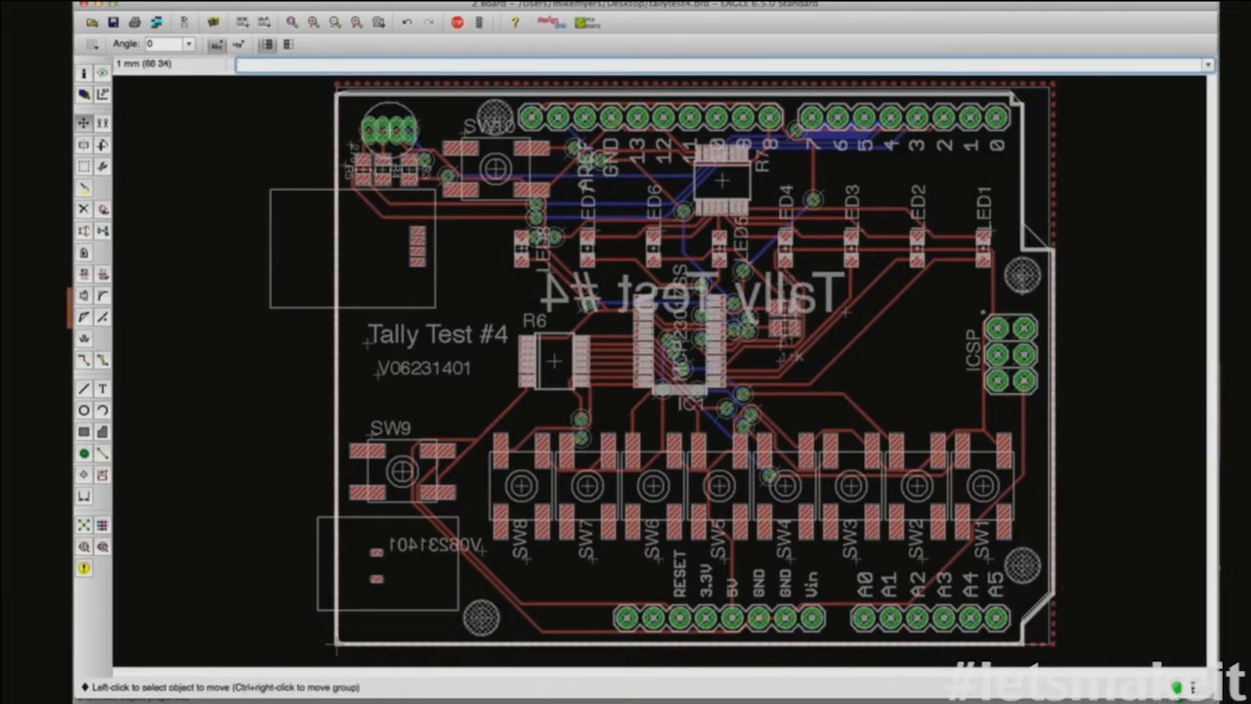
Step: Move the new outline's upper-right bend points so the wires follow the shield's slanted edges there
{"action": "left_click", "coordinate": [1022, 248]}
{"action": "left_click", "coordinate": [1025, 240]}
{"action": "left_click", "coordinate": [1023, 254]}
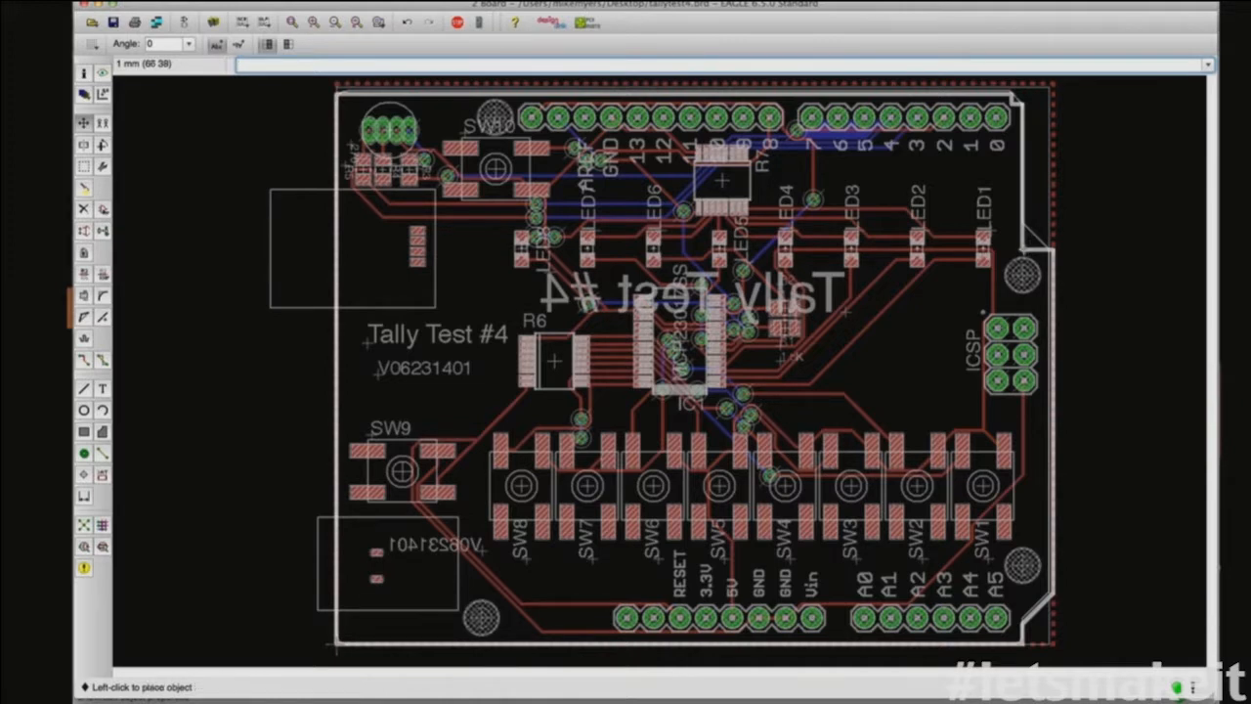
{"action": "left_click", "coordinate": [1018, 221]}
{"action": "left_click", "coordinate": [1014, 99]}
{"action": "left_click", "coordinate": [1017, 98]}
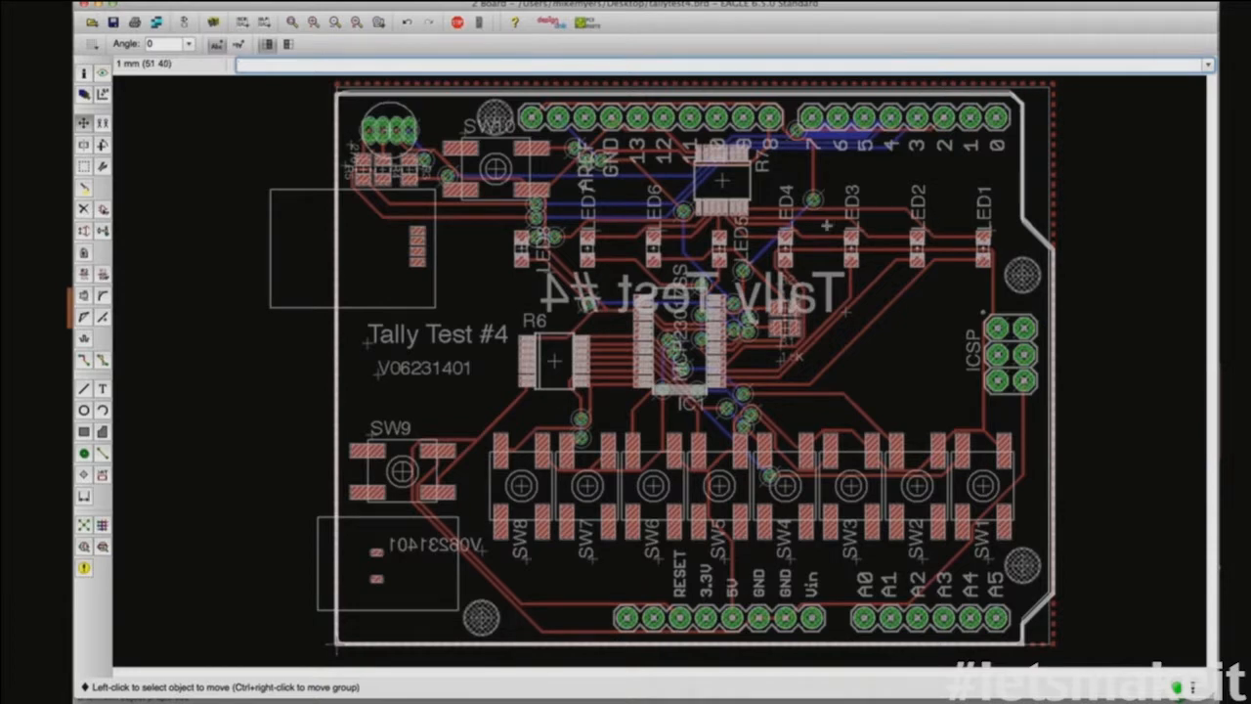
Step: Delete the original rectangular outline's leftover segments outside the new shield-shaped contour
{"action": "left_click", "coordinate": [83, 208]}
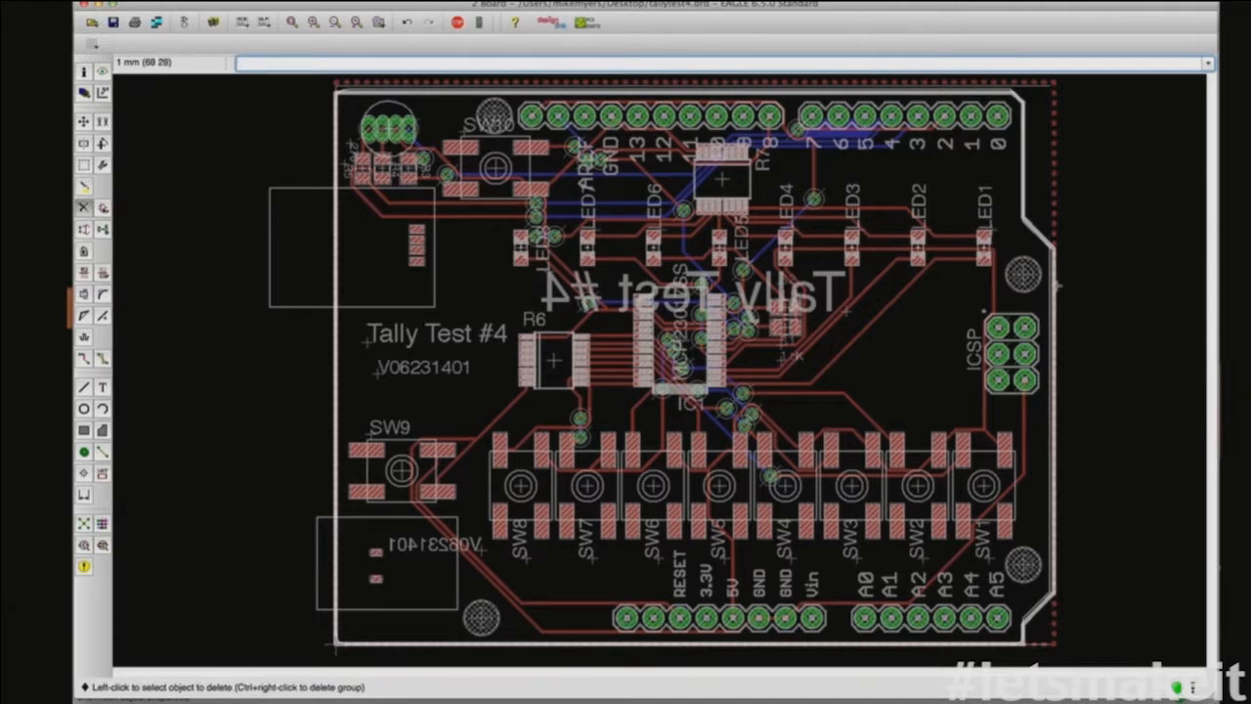
{"action": "left_click", "coordinate": [1038, 88]}
{"action": "key", "text": "Escape"}
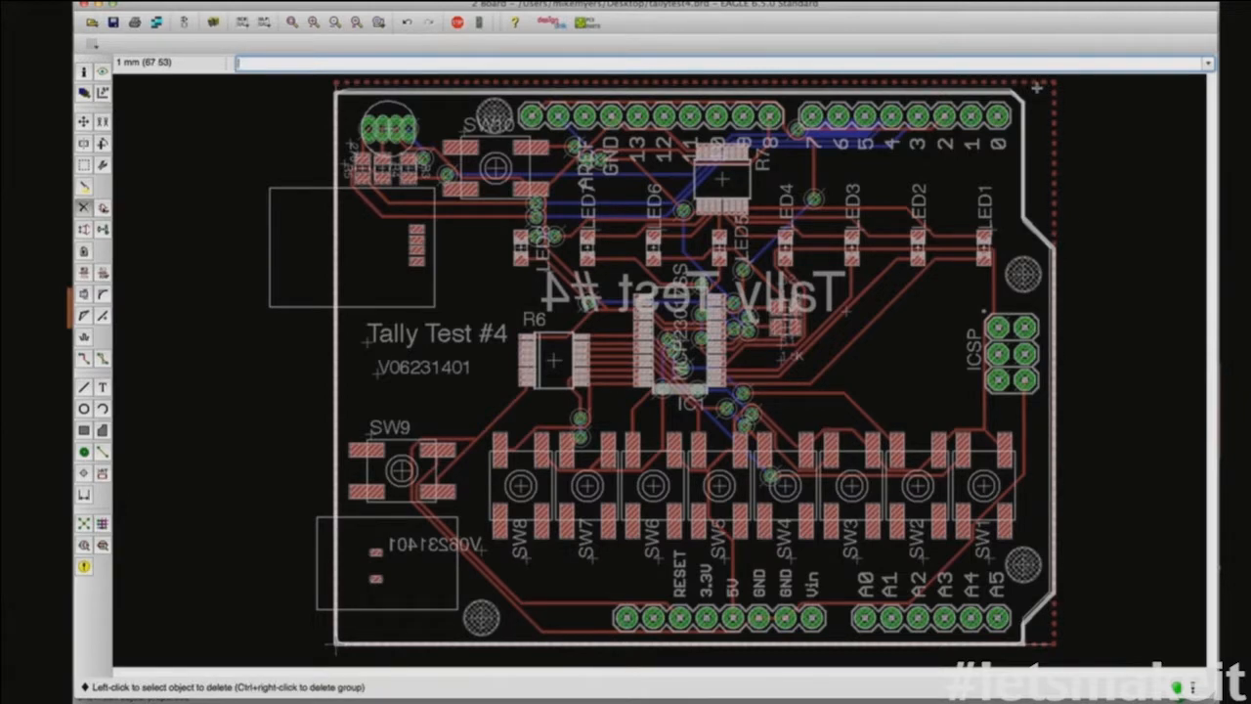
{"action": "left_click", "coordinate": [337, 89]}
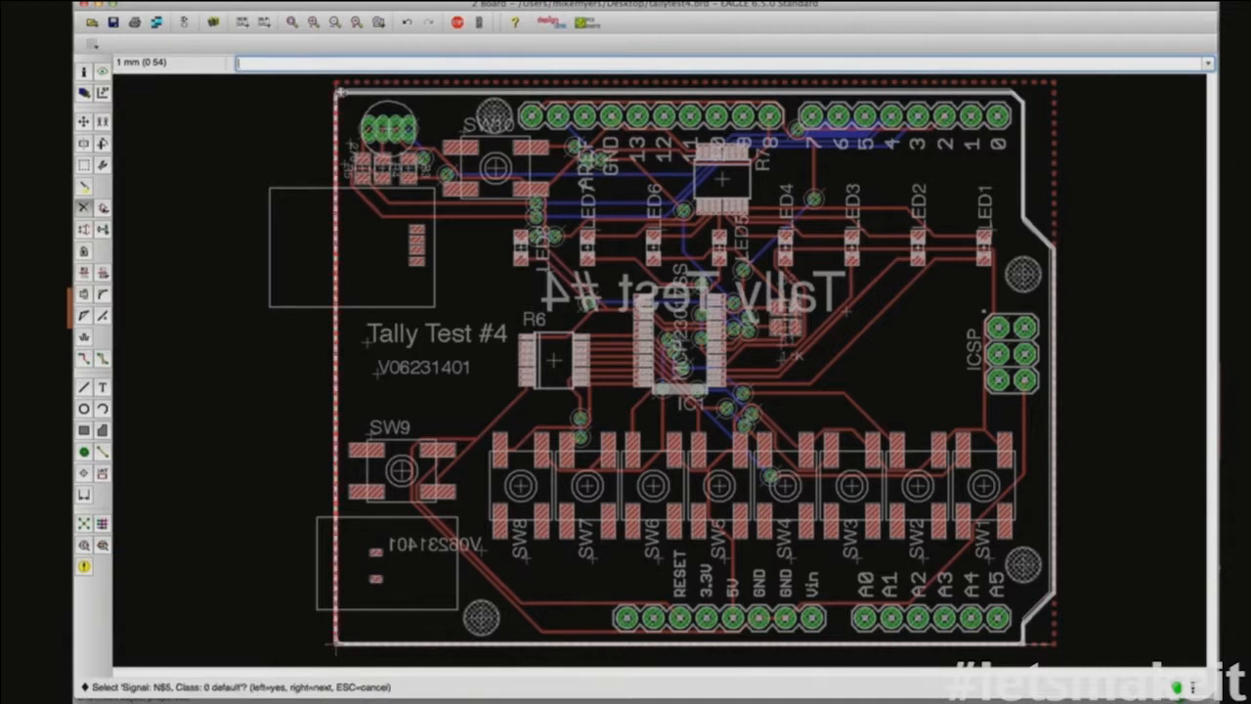
{"action": "right_click", "coordinate": [337, 89]}
{"action": "key", "text": "Escape"}
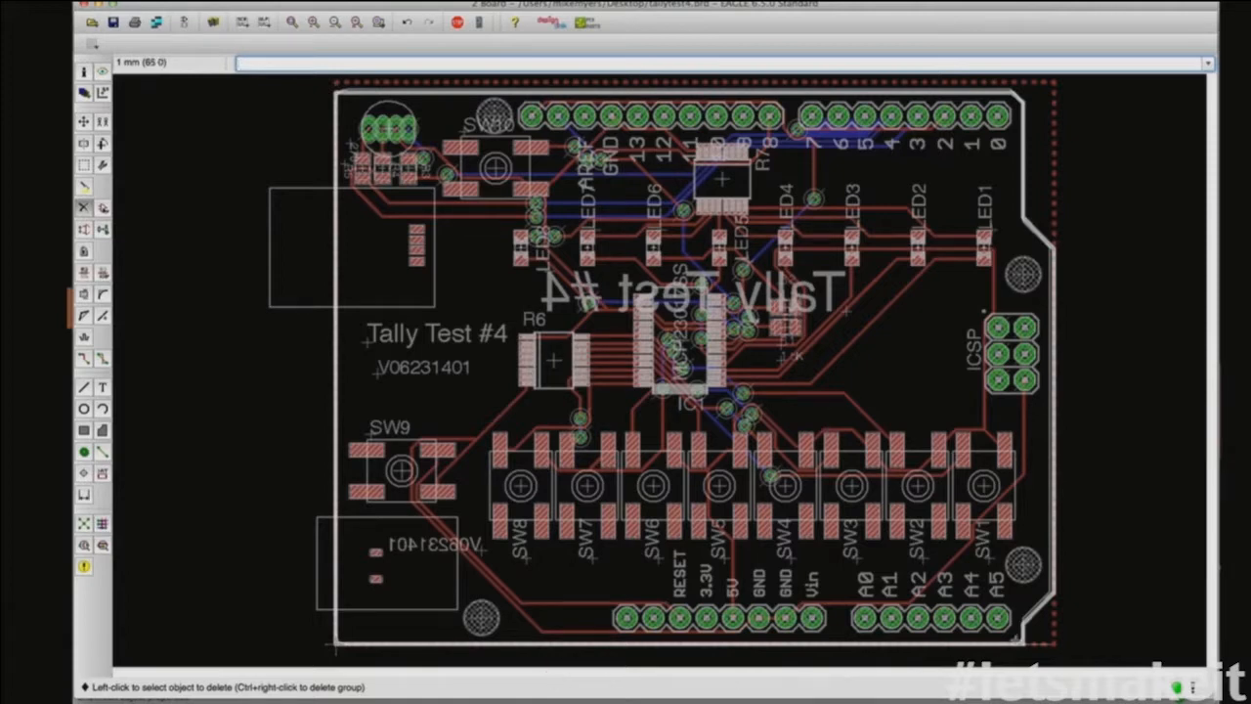
{"action": "left_click", "coordinate": [1038, 645]}
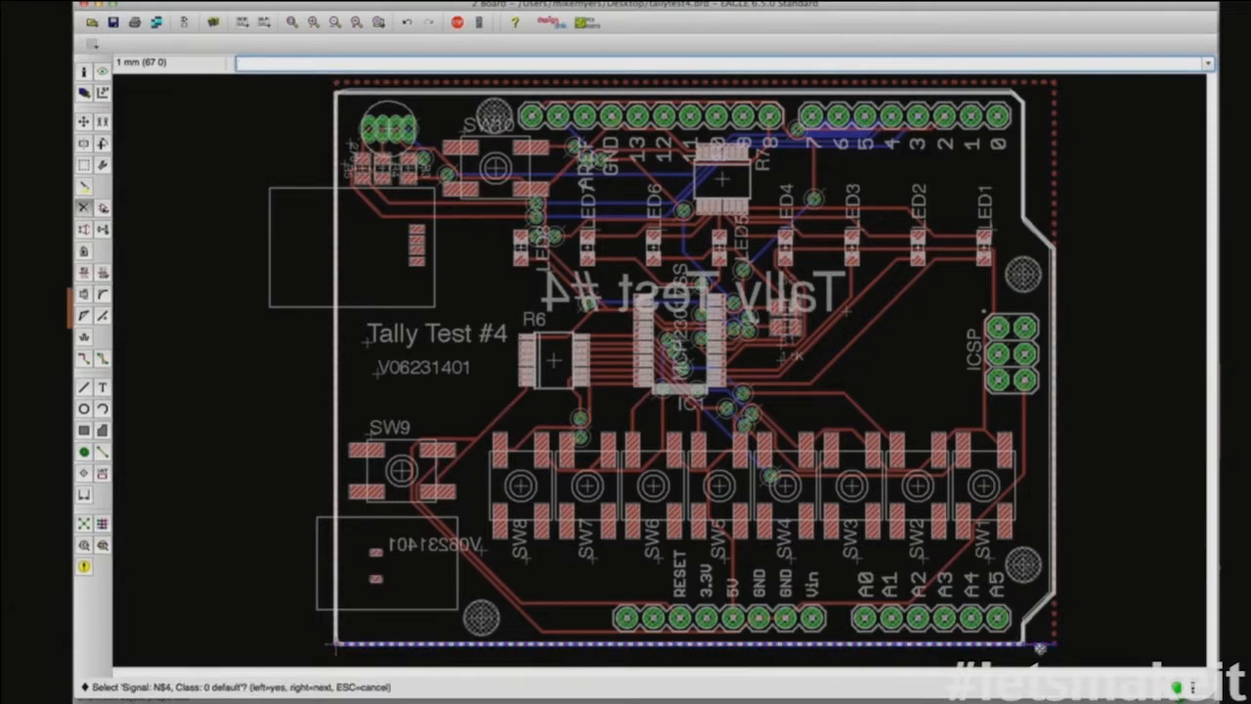
{"action": "right_click", "coordinate": [1040, 648]}
{"action": "key", "text": "Escape"}
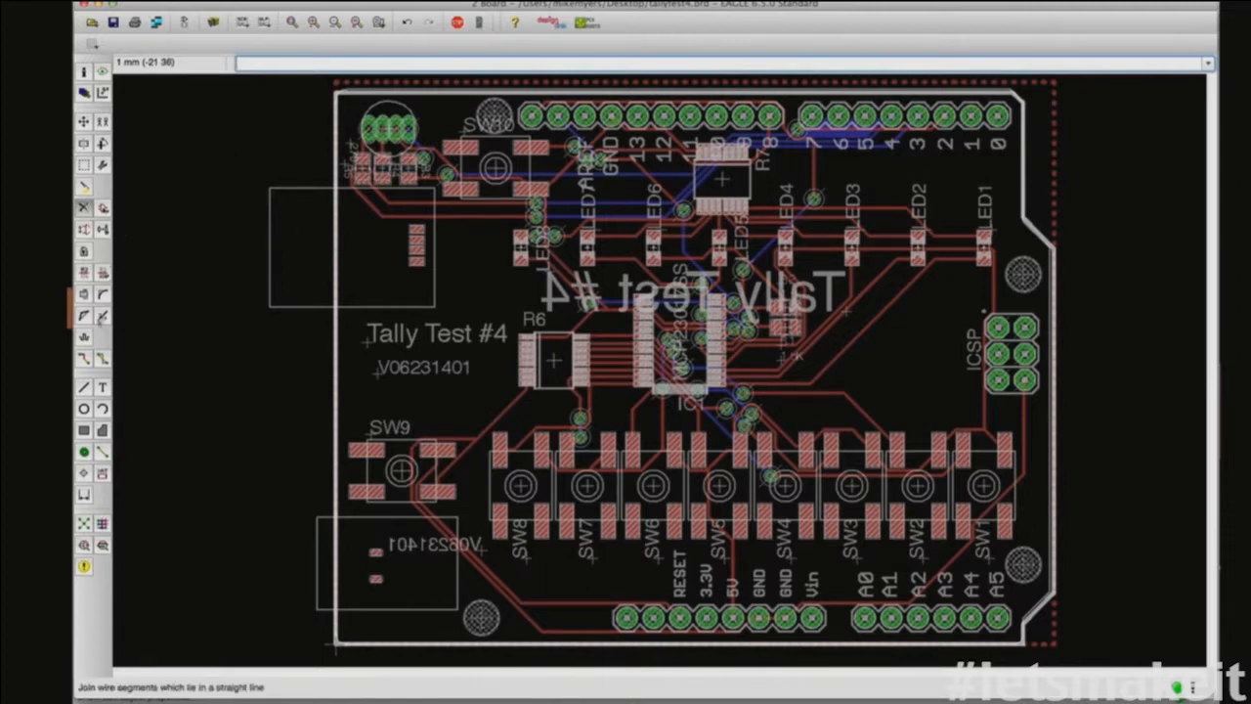
Step: Split the board outline's left edge and route it inward as a rectangular notch along the upper connector's outline
{"action": "left_click", "coordinate": [85, 387]}
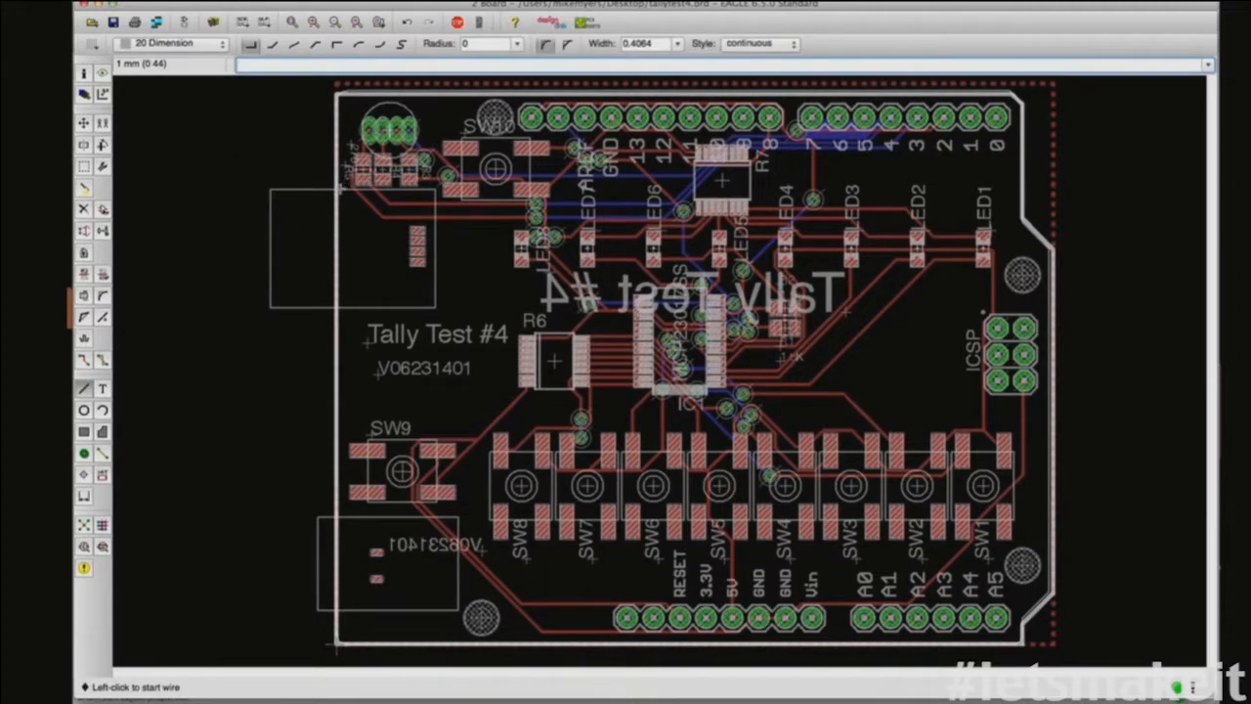
{"action": "left_click", "coordinate": [84, 316]}
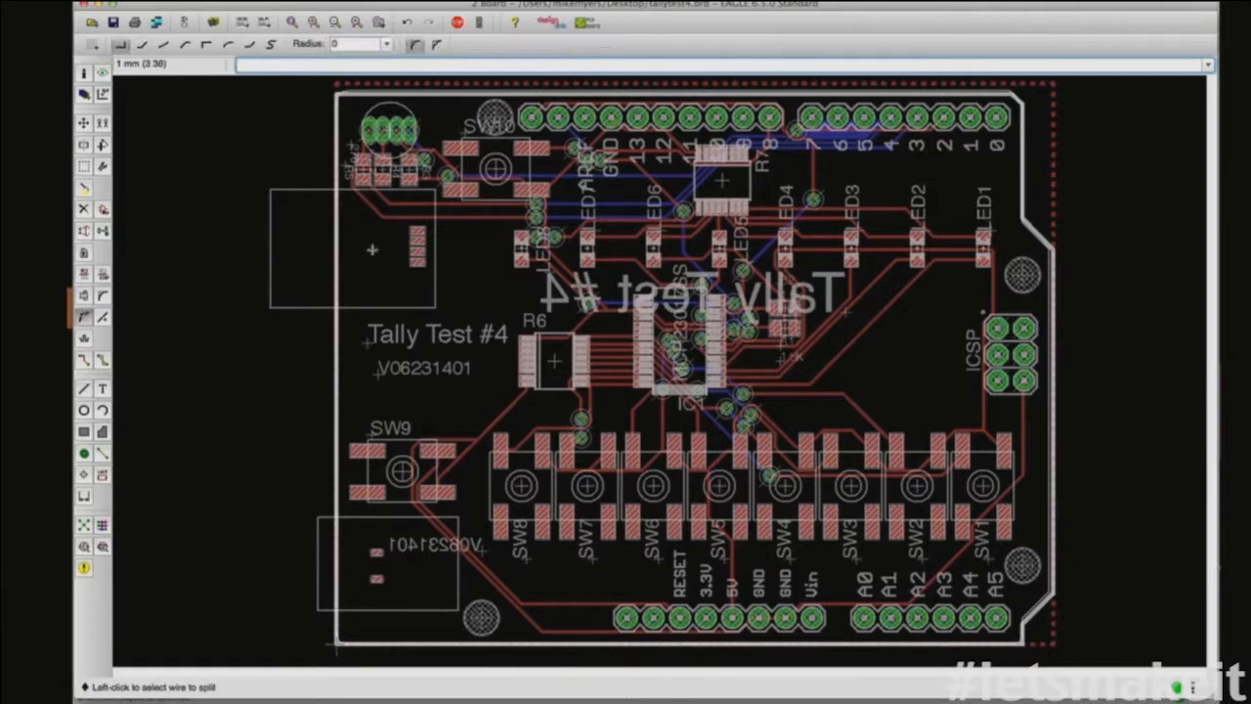
{"action": "left_click", "coordinate": [339, 194]}
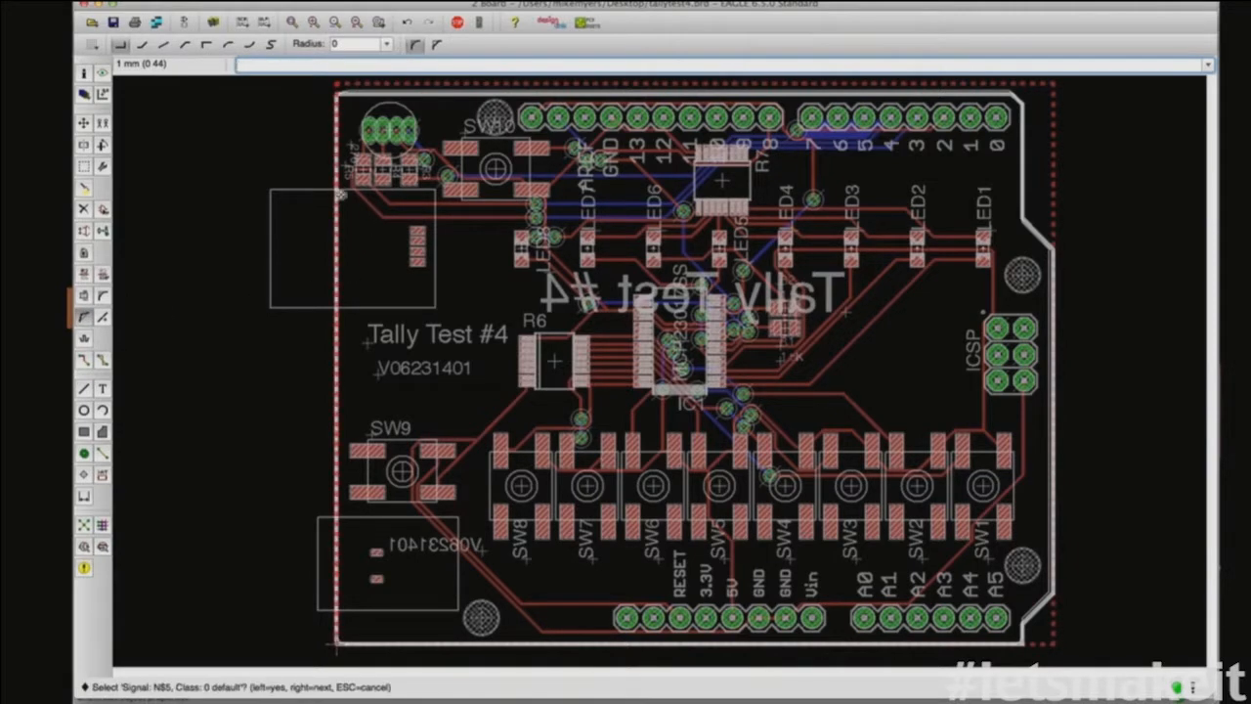
{"action": "left_click", "coordinate": [339, 195]}
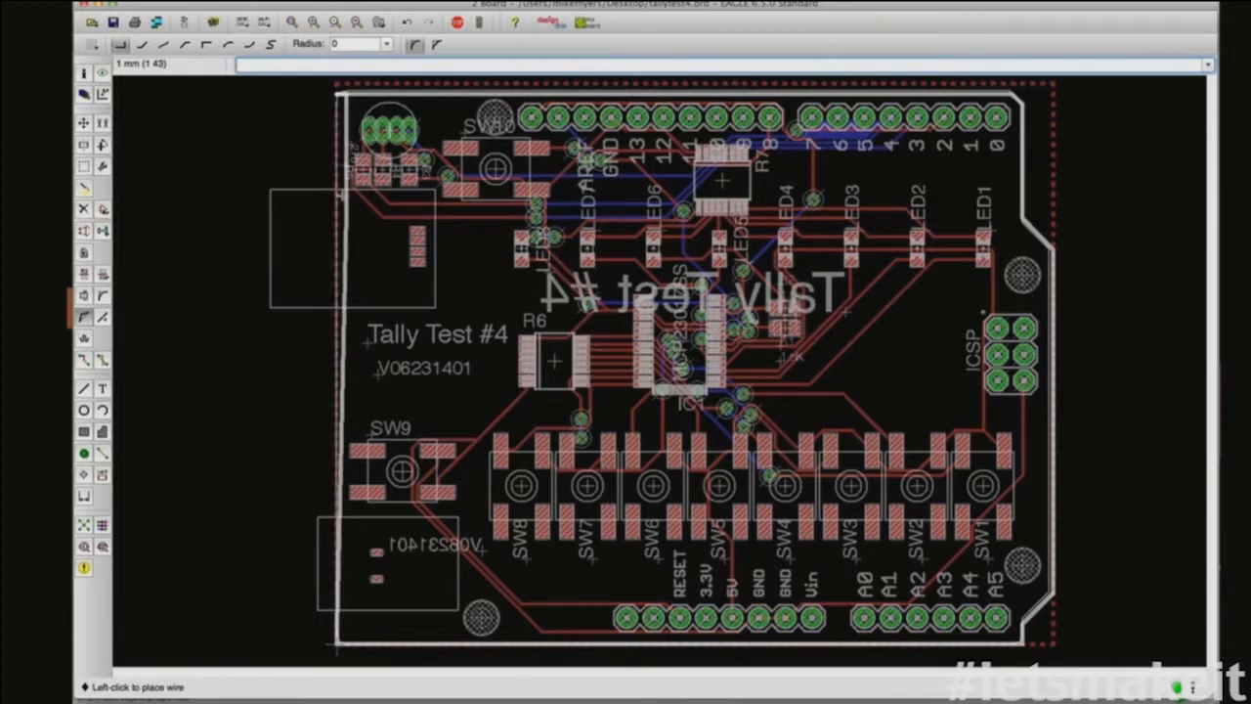
{"action": "left_click", "coordinate": [341, 191]}
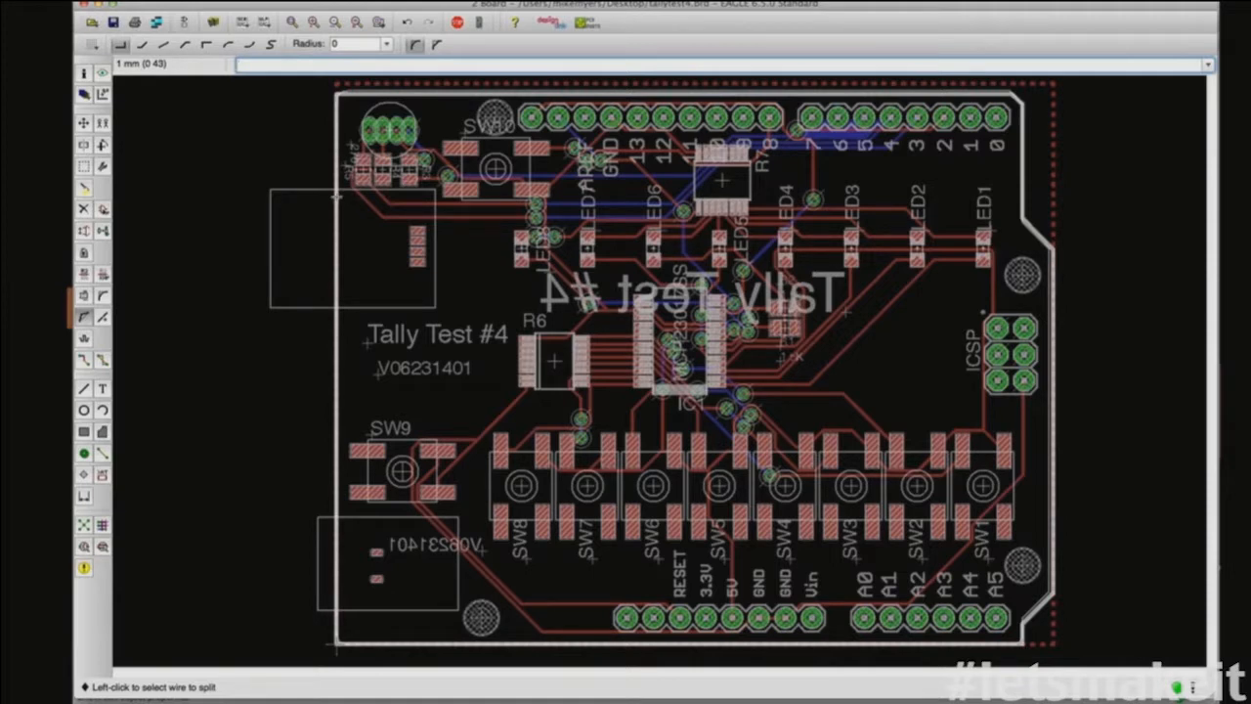
{"action": "left_click", "coordinate": [336, 196]}
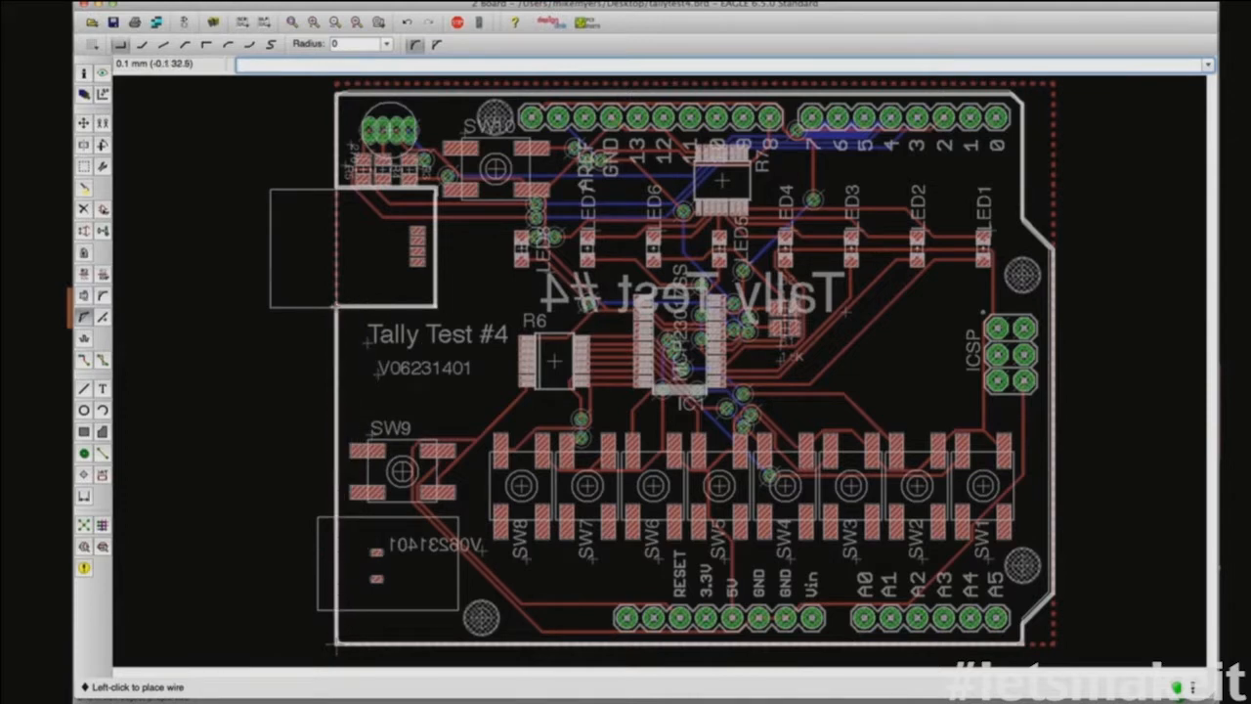
{"action": "left_click", "coordinate": [338, 244]}
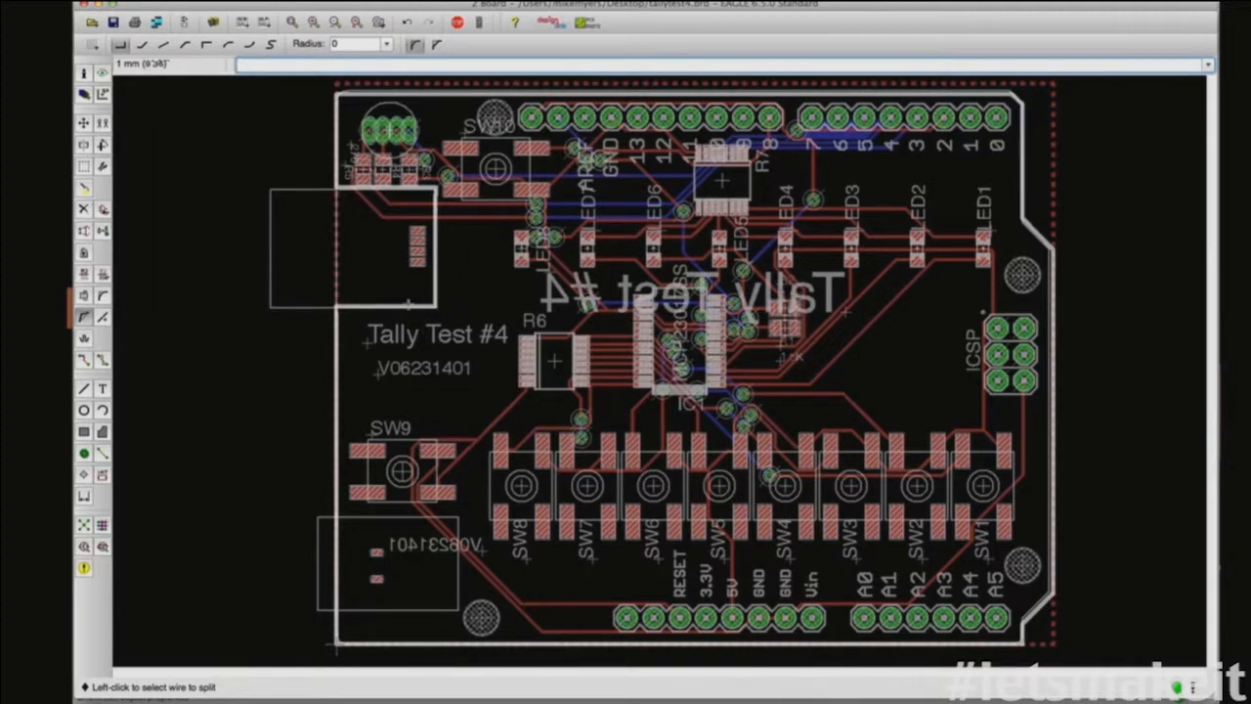
Step: Run the design rule check with the default rules and inspect the first two Dimension errors along the board's lower edge
{"action": "left_click", "coordinate": [102, 548]}
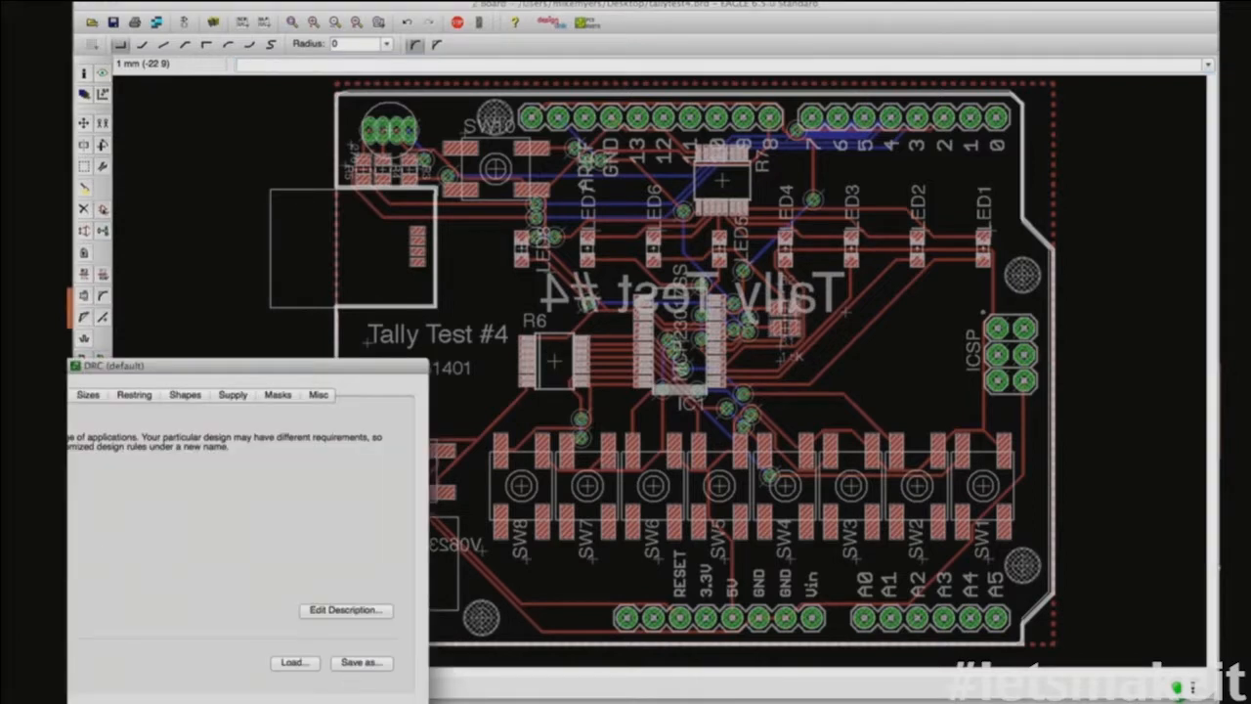
{"action": "key", "text": "Return"}
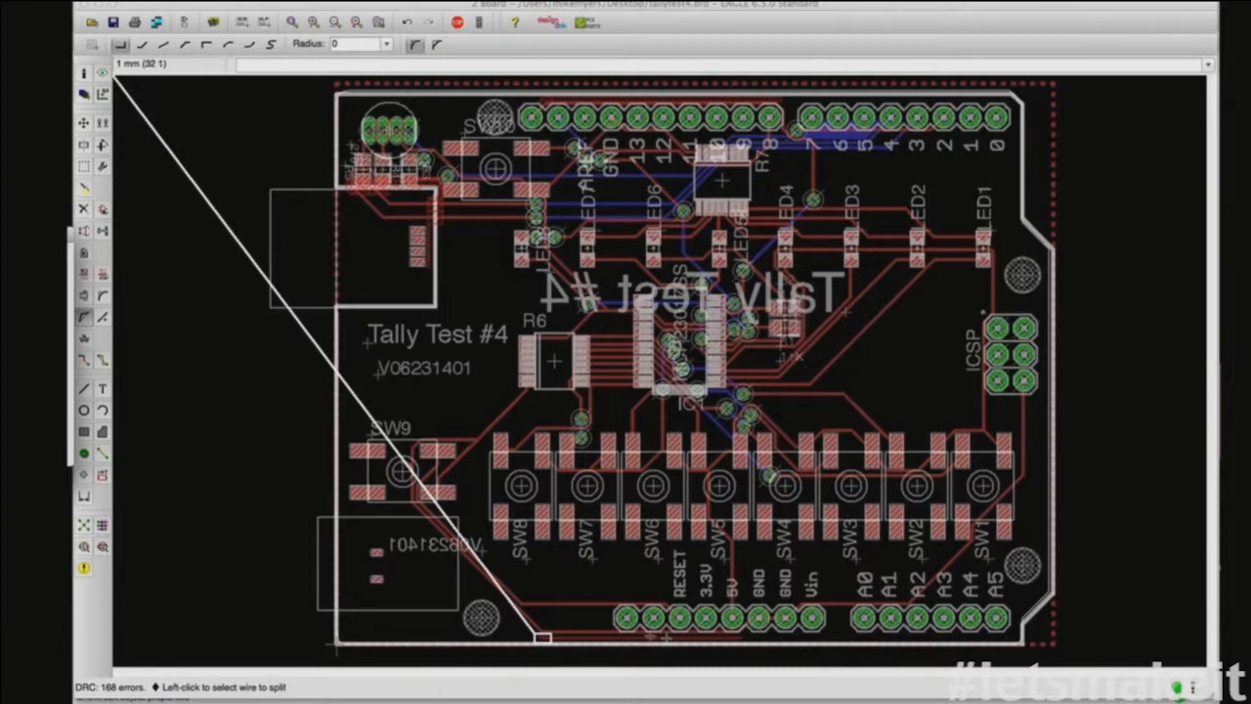
{"action": "left_click", "coordinate": [539, 638]}
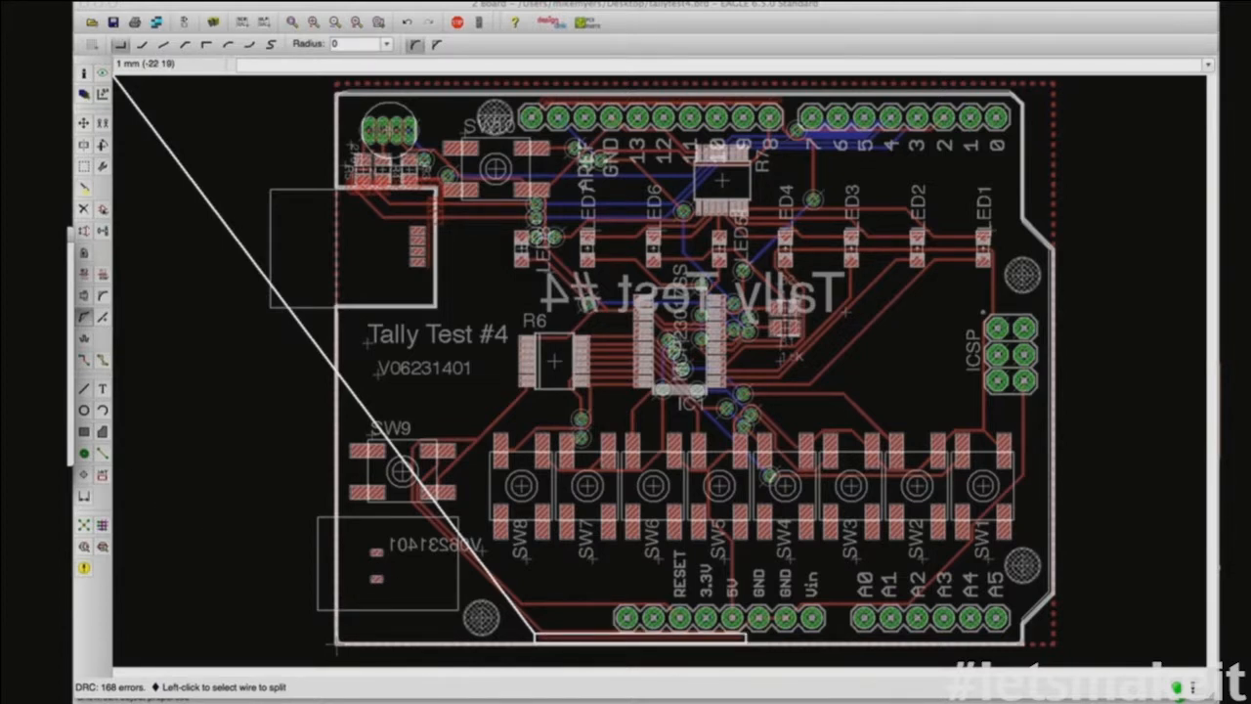
{"action": "left_click_drag", "start_coordinate": [2, 244], "coordinate": [630, 160]}
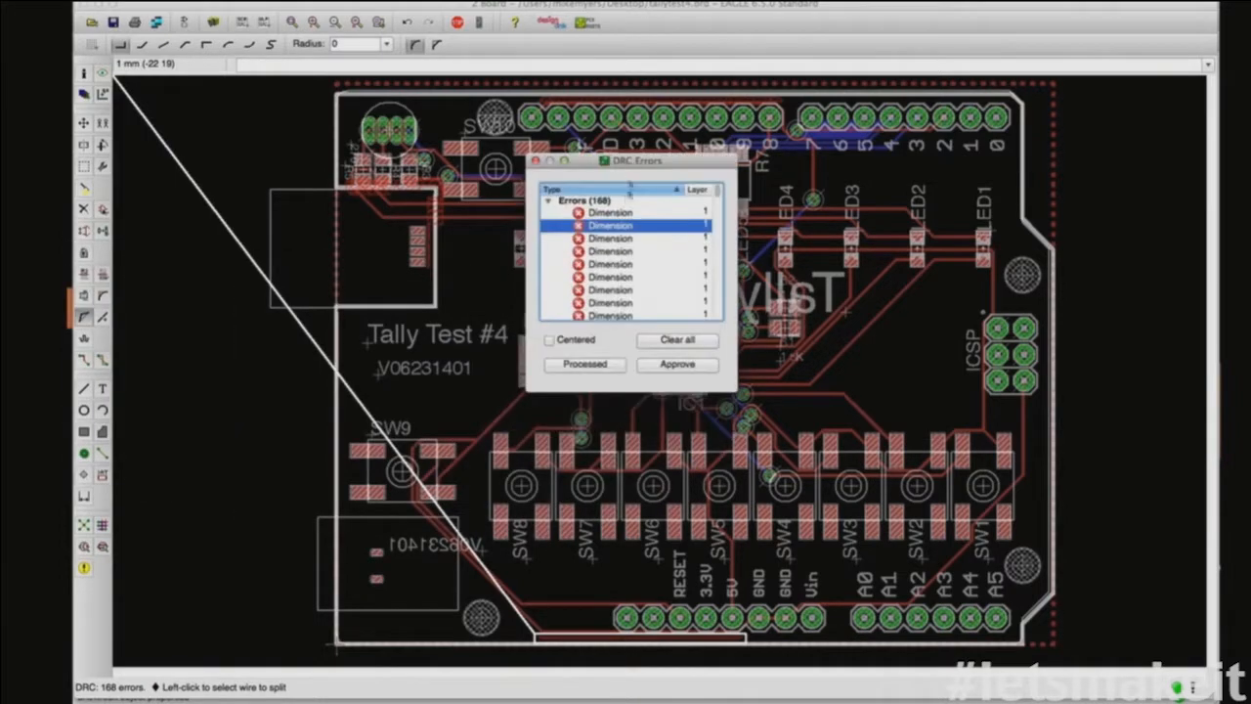
{"action": "left_click", "coordinate": [607, 213]}
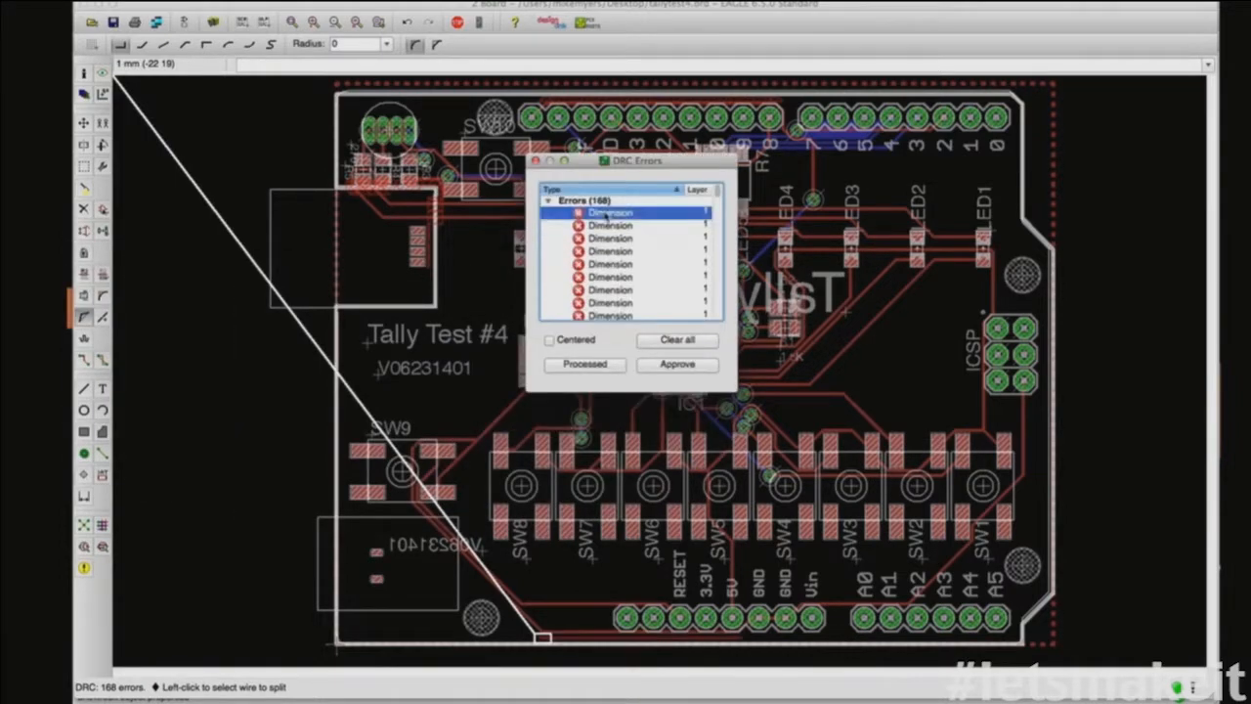
{"action": "left_click", "coordinate": [604, 226]}
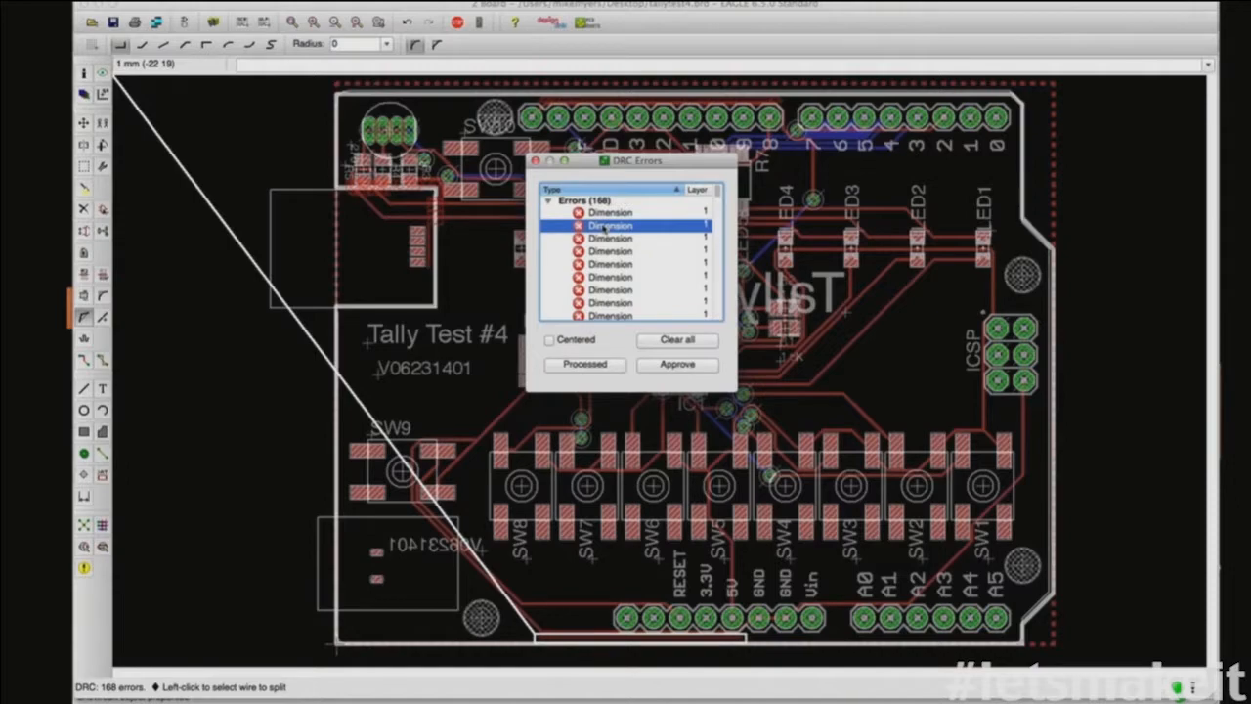
{"action": "scroll", "coordinate": [632, 645], "scroll_direction": "up", "scroll_amount": 5}
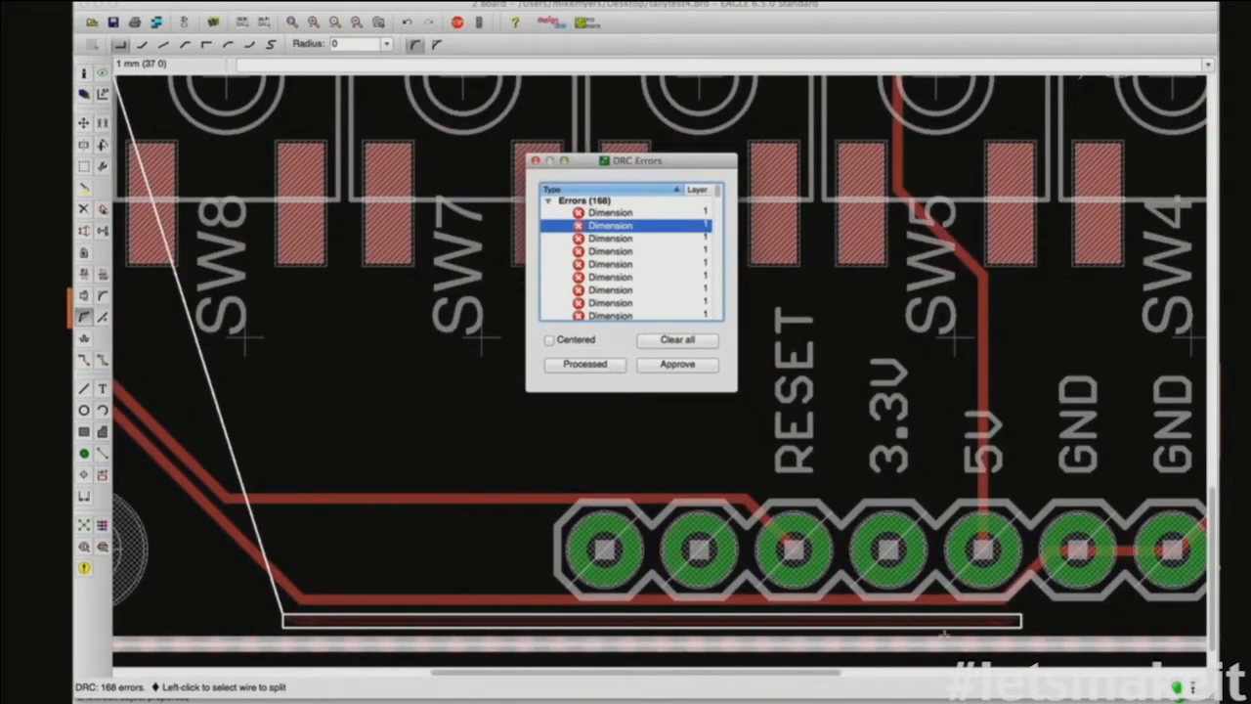
{"action": "scroll", "coordinate": [480, 495], "scroll_direction": "down", "scroll_amount": 6}
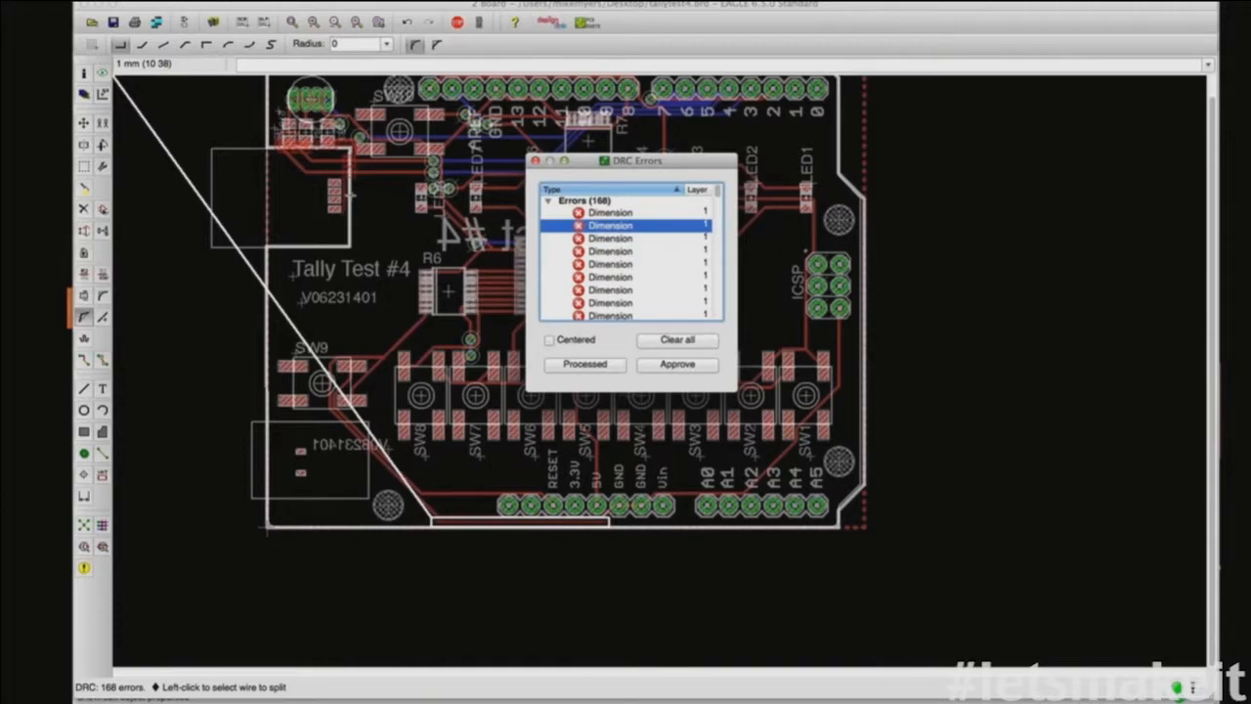
Step: Move the notch's wire corners back onto the board's left edge so the outline is straight beside the upper connector
{"action": "scroll", "coordinate": [350, 195], "scroll_direction": "up", "scroll_amount": 3}
{"action": "scroll", "coordinate": [352, 98], "scroll_direction": "up", "scroll_amount": 2}
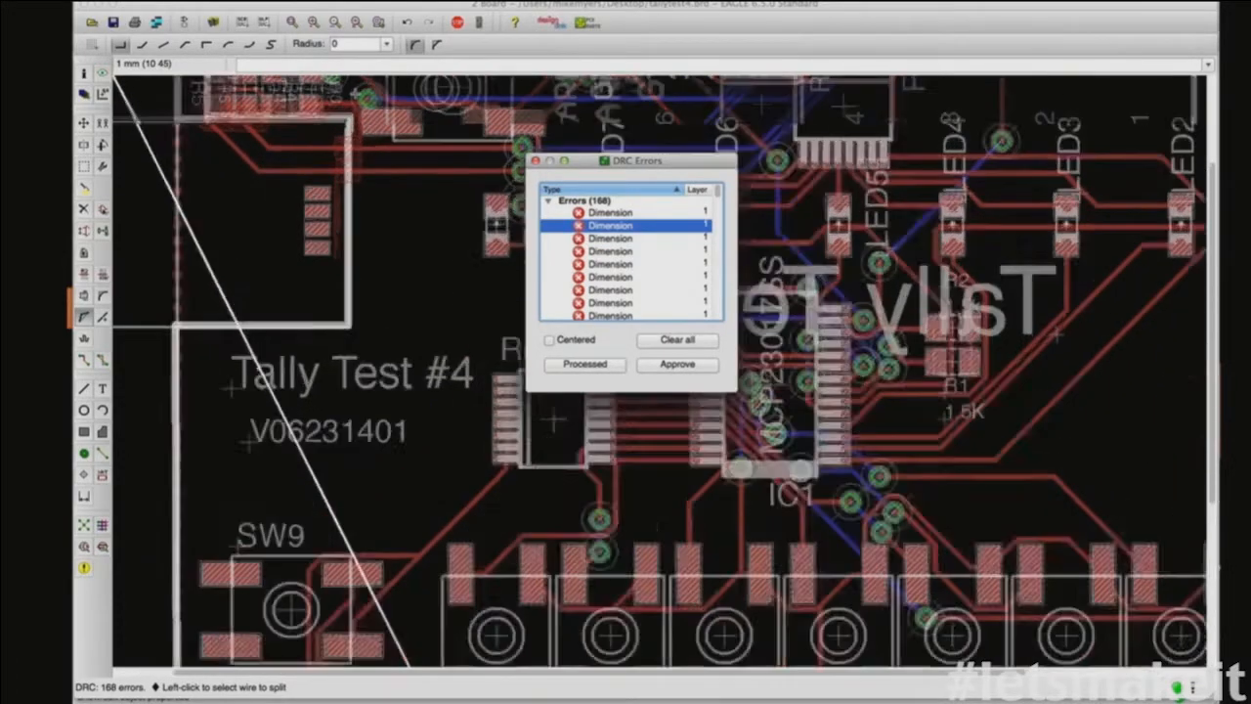
{"action": "scroll", "coordinate": [354, 97], "scroll_direction": "up", "scroll_amount": 2}
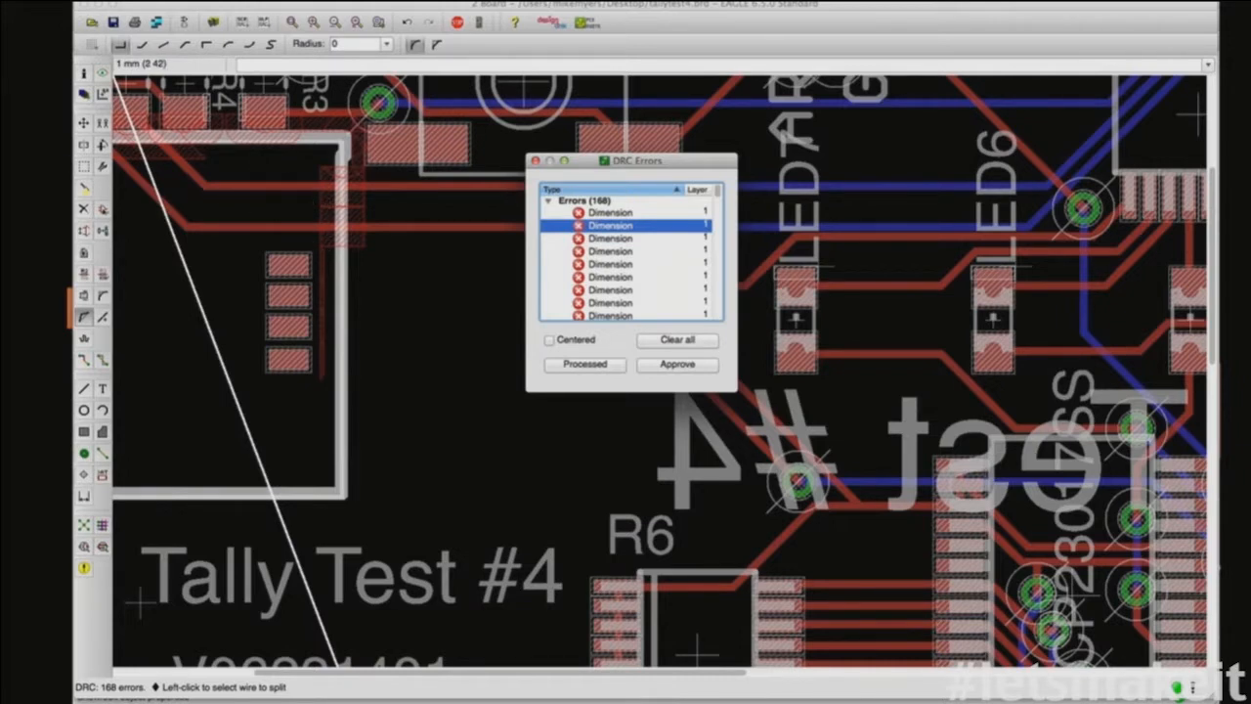
{"action": "left_click", "coordinate": [83, 122]}
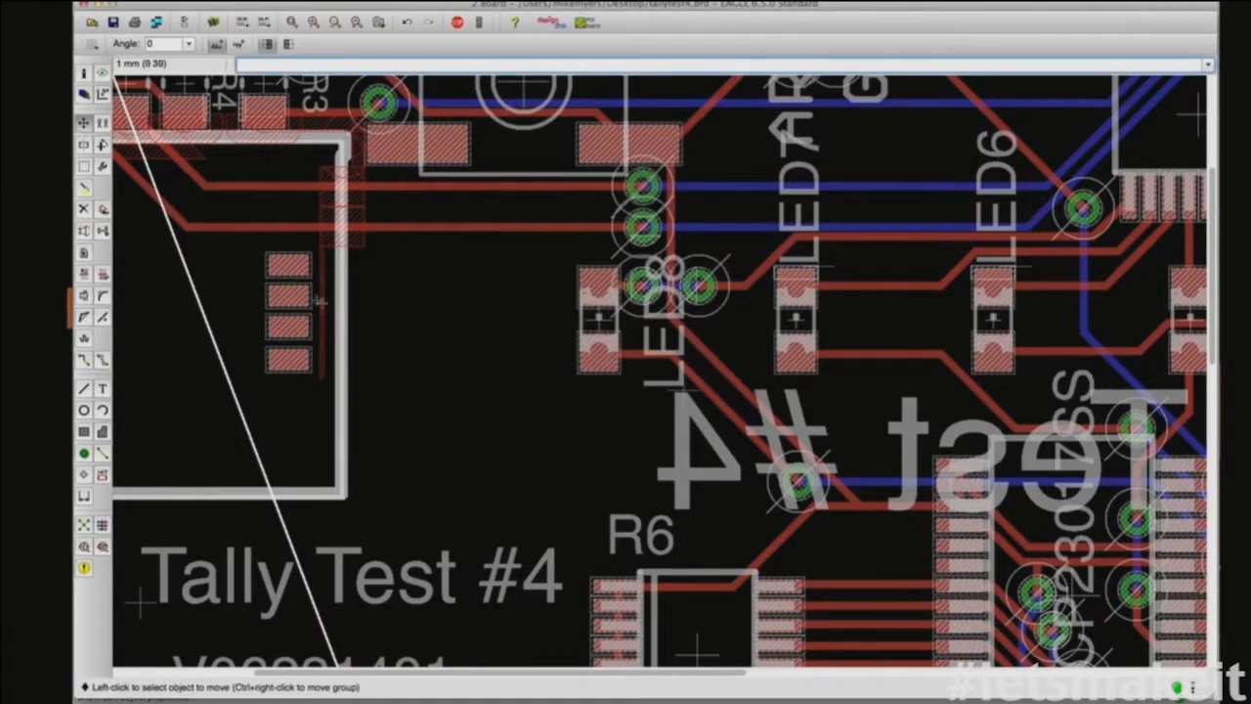
{"action": "scroll", "coordinate": [323, 303], "scroll_direction": "down", "scroll_amount": 4}
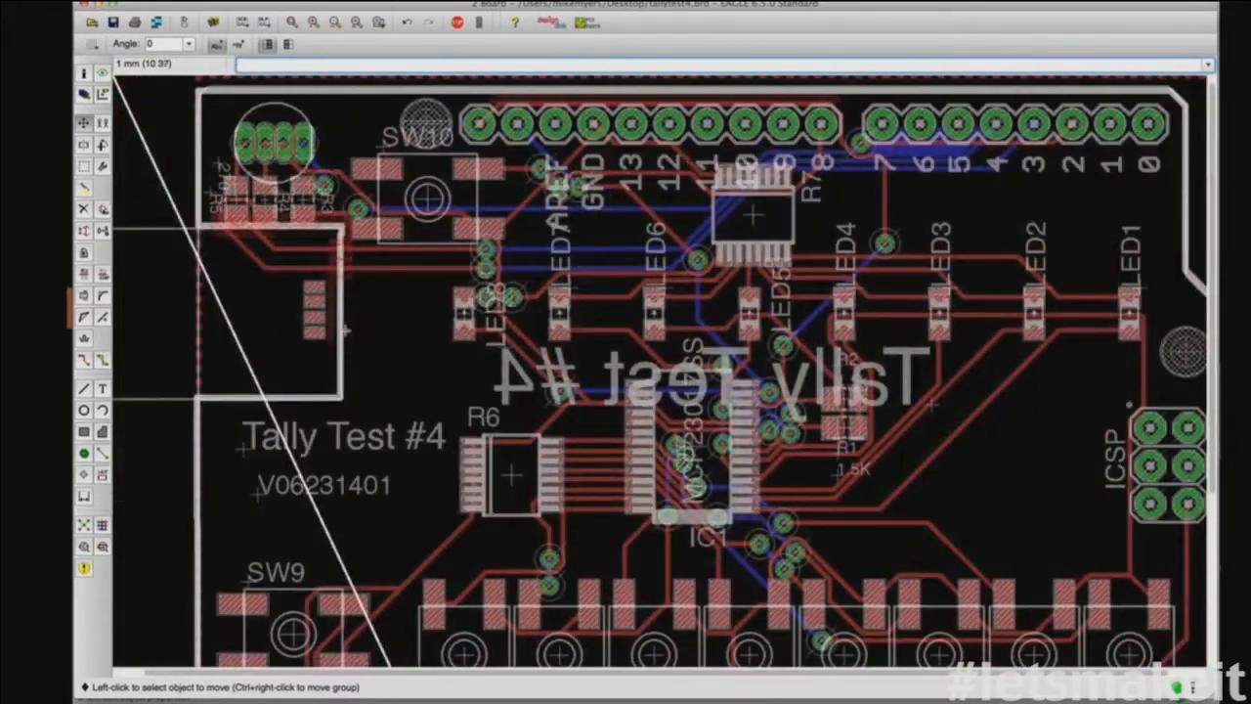
{"action": "left_click", "coordinate": [343, 323]}
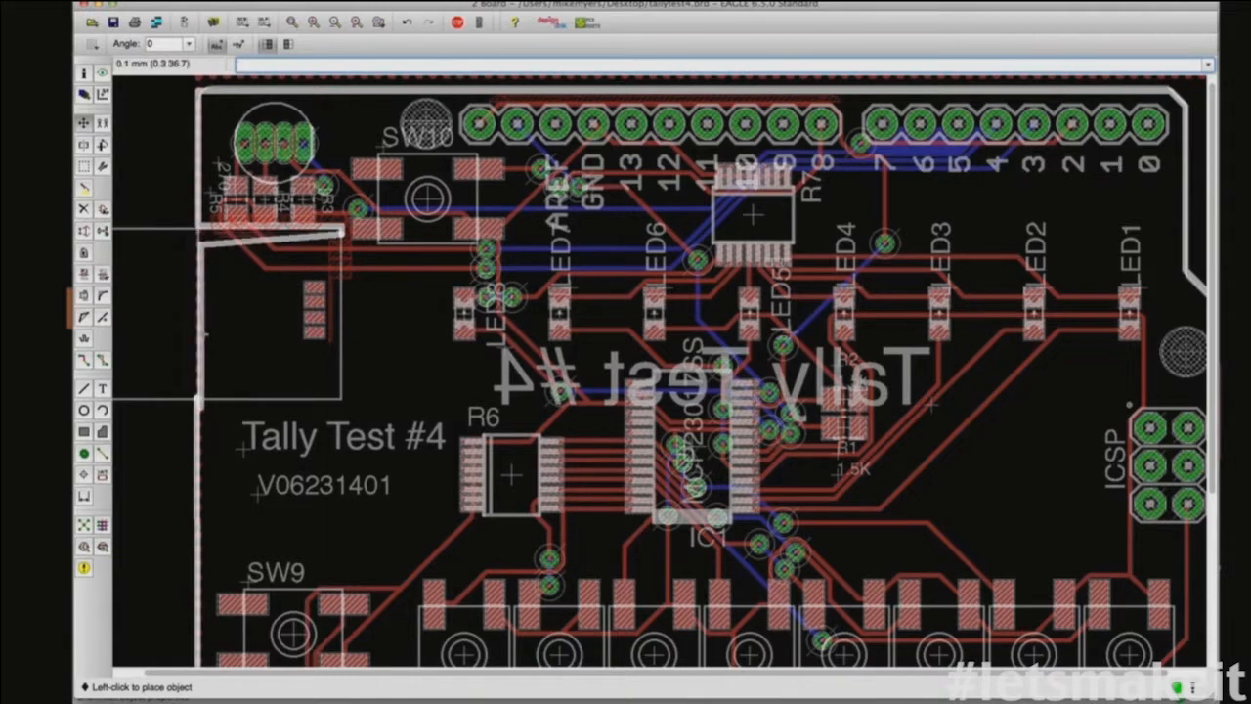
{"action": "left_click", "coordinate": [199, 333]}
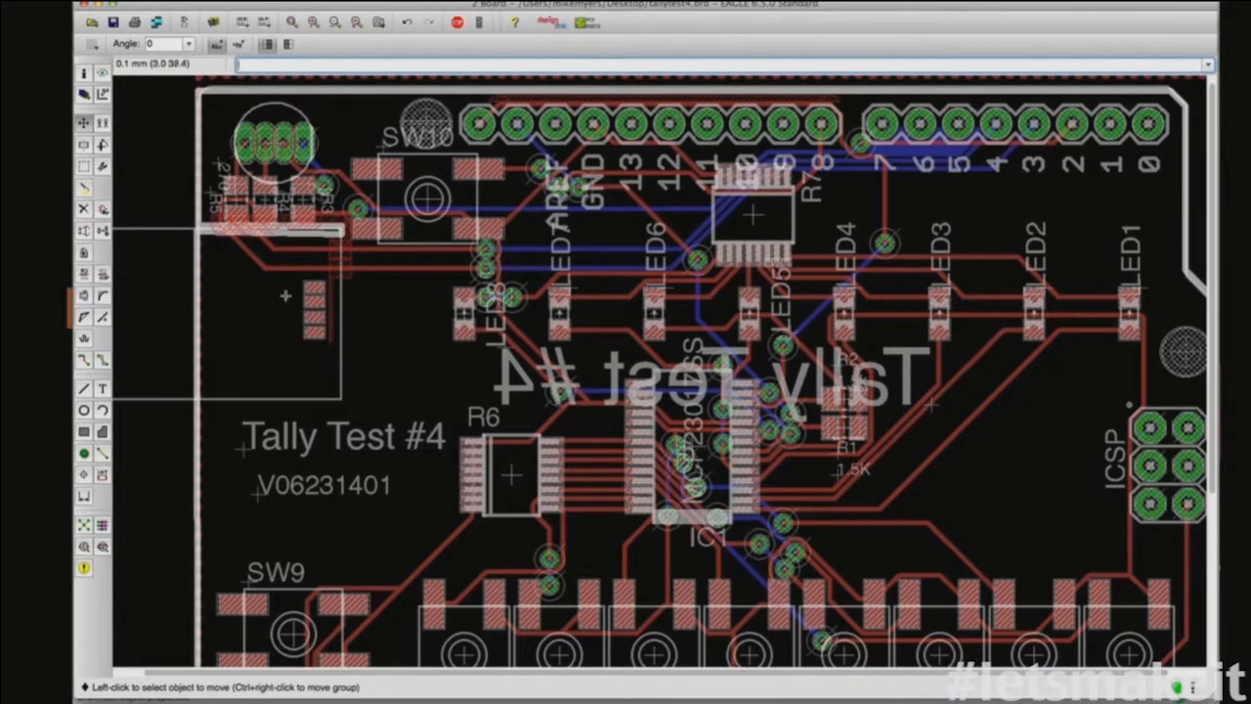
{"action": "left_click", "coordinate": [207, 230]}
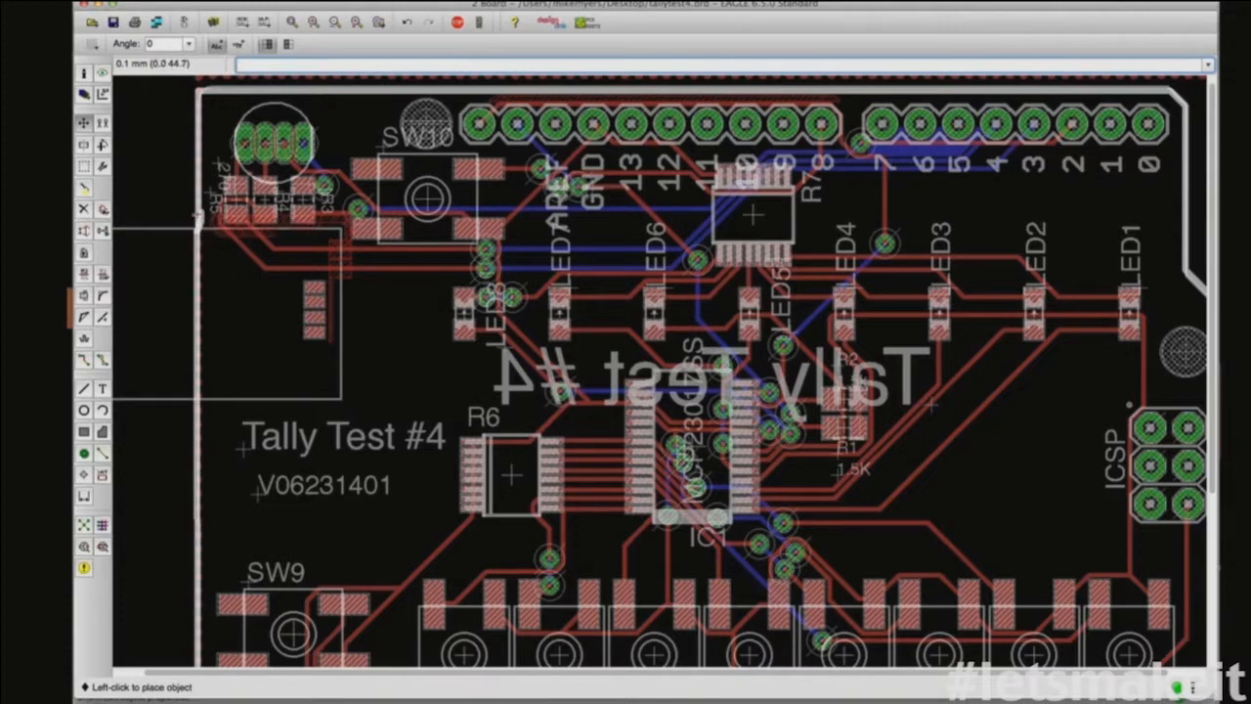
{"action": "left_click", "coordinate": [195, 226]}
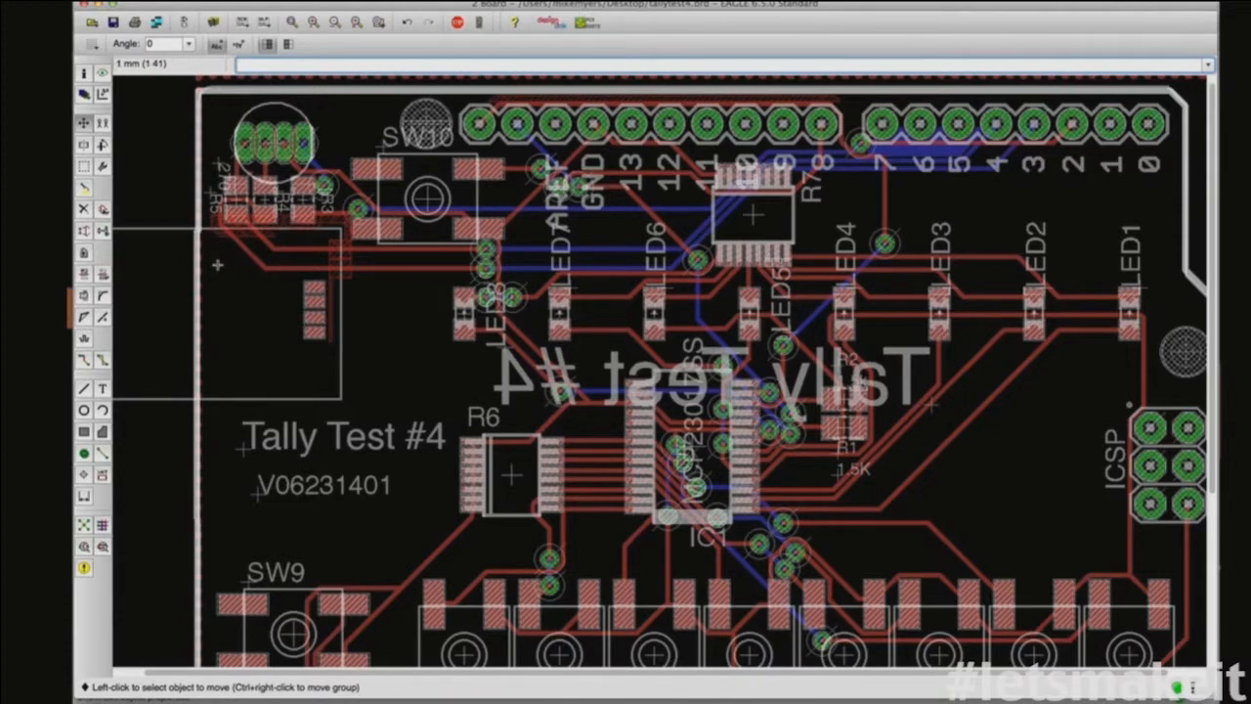
Step: Run the design rule check on the straightened outline with the default rules
{"action": "left_click", "coordinate": [102, 549]}
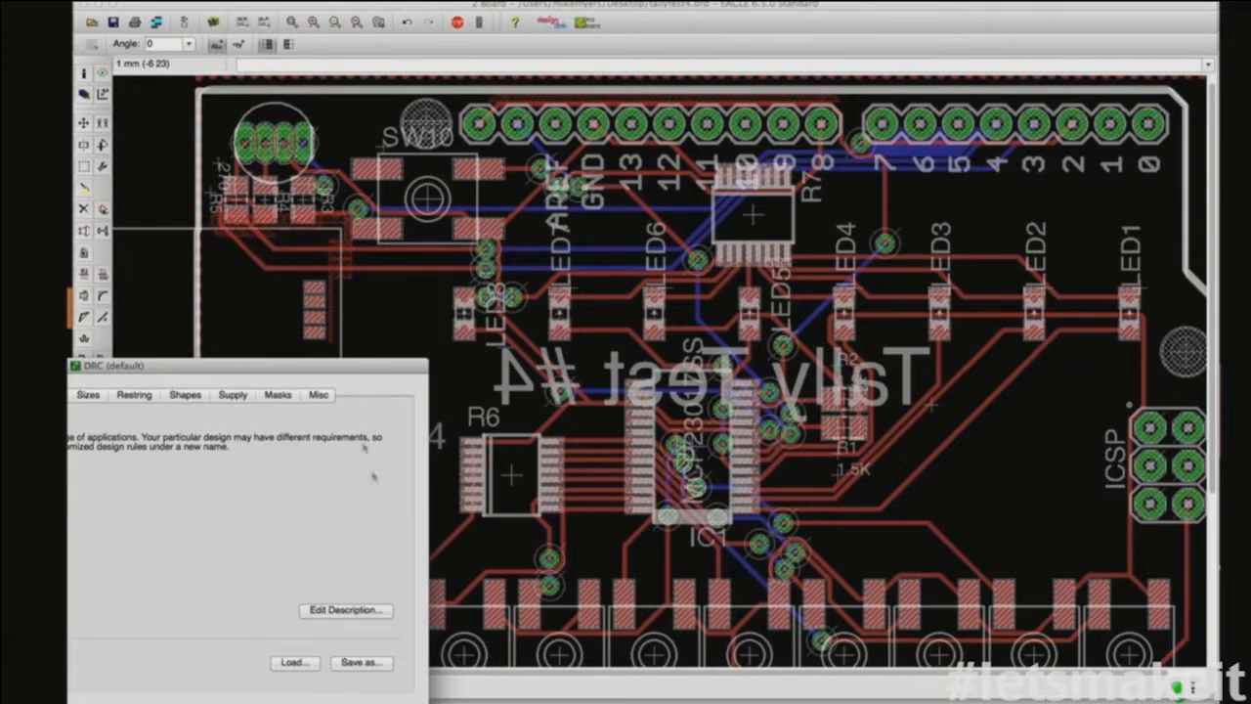
{"action": "left_click", "coordinate": [404, 698]}
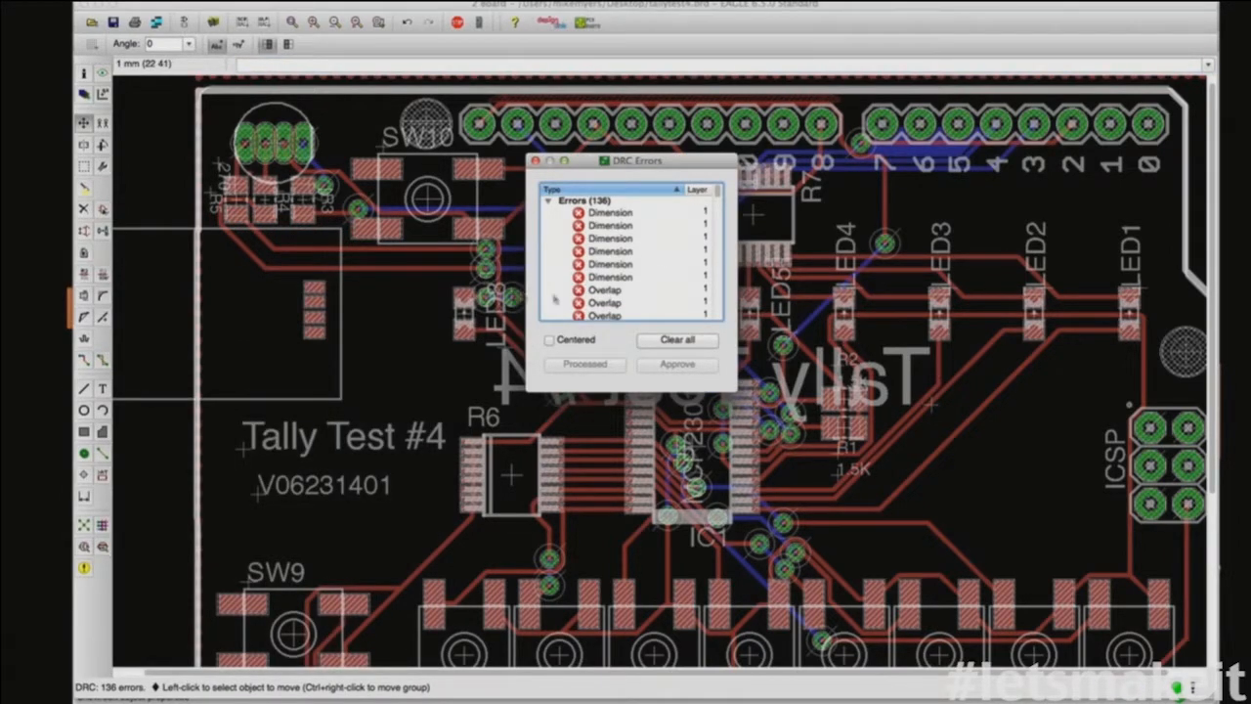
{"action": "scroll", "coordinate": [456, 285], "scroll_direction": "down", "scroll_amount": 2}
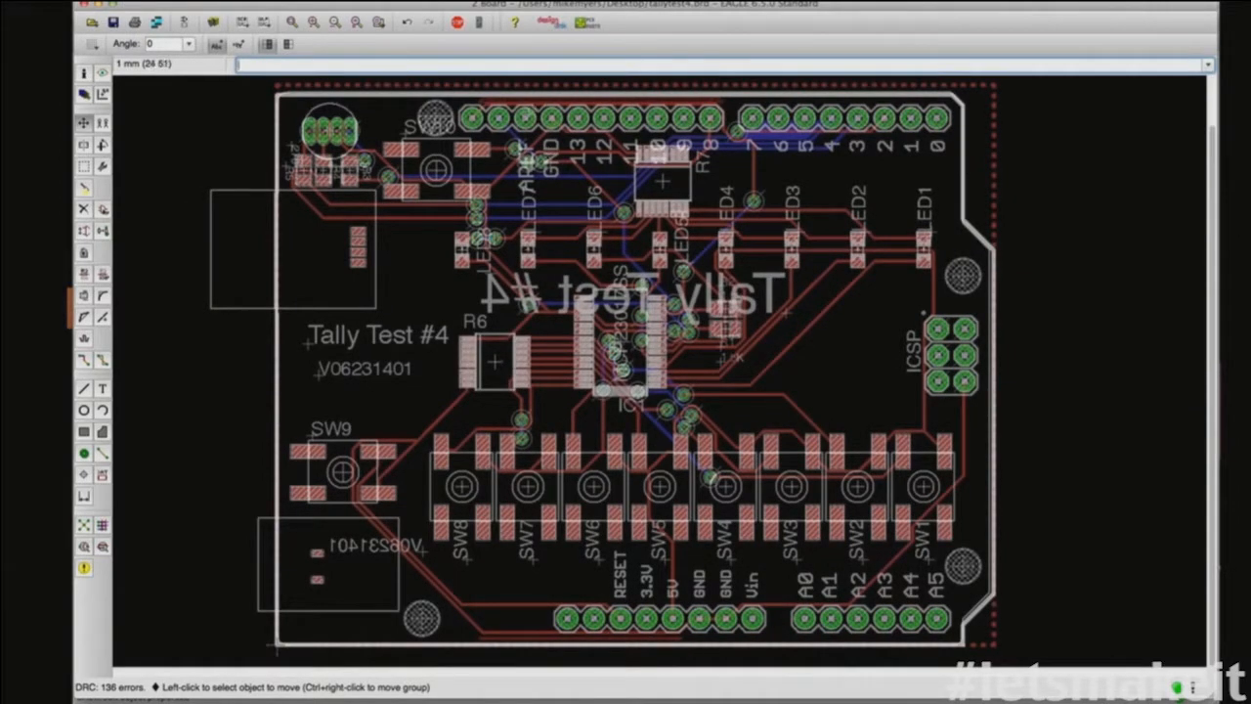
Step: Repeat the design rule check and go through the third to sixth Dimension errors to locate them on the board
{"action": "left_click", "coordinate": [104, 549]}
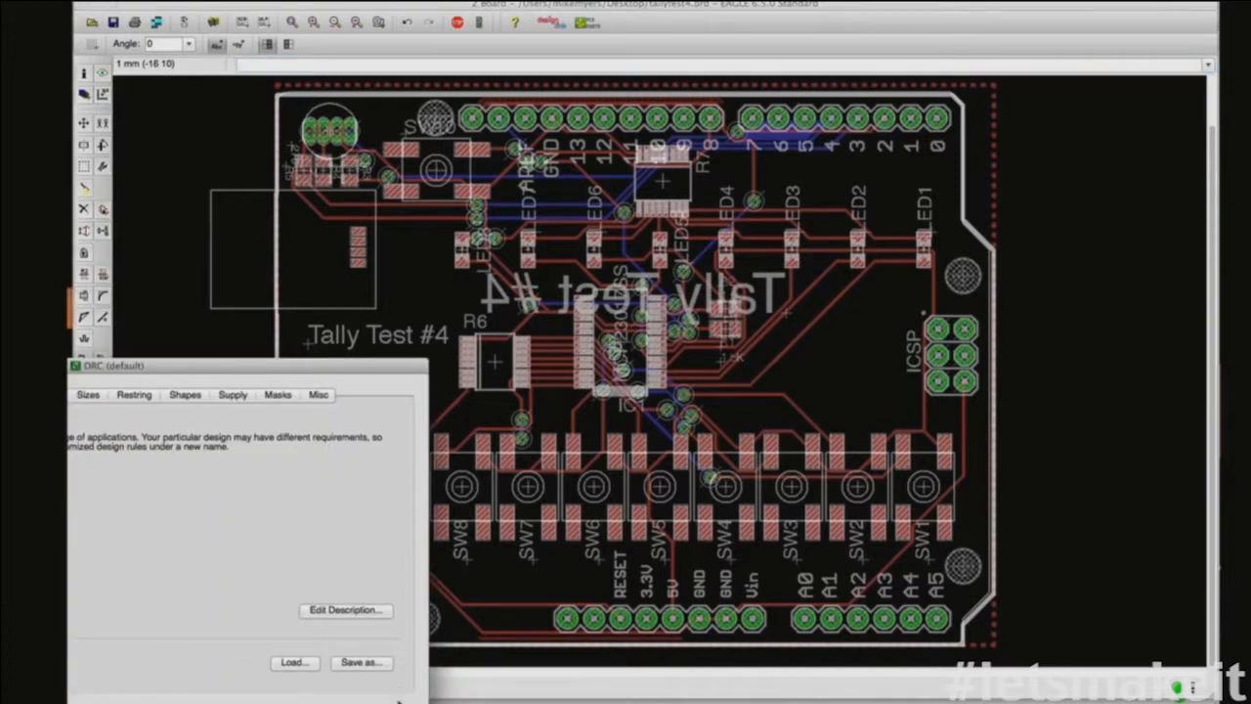
{"action": "key", "text": "Return"}
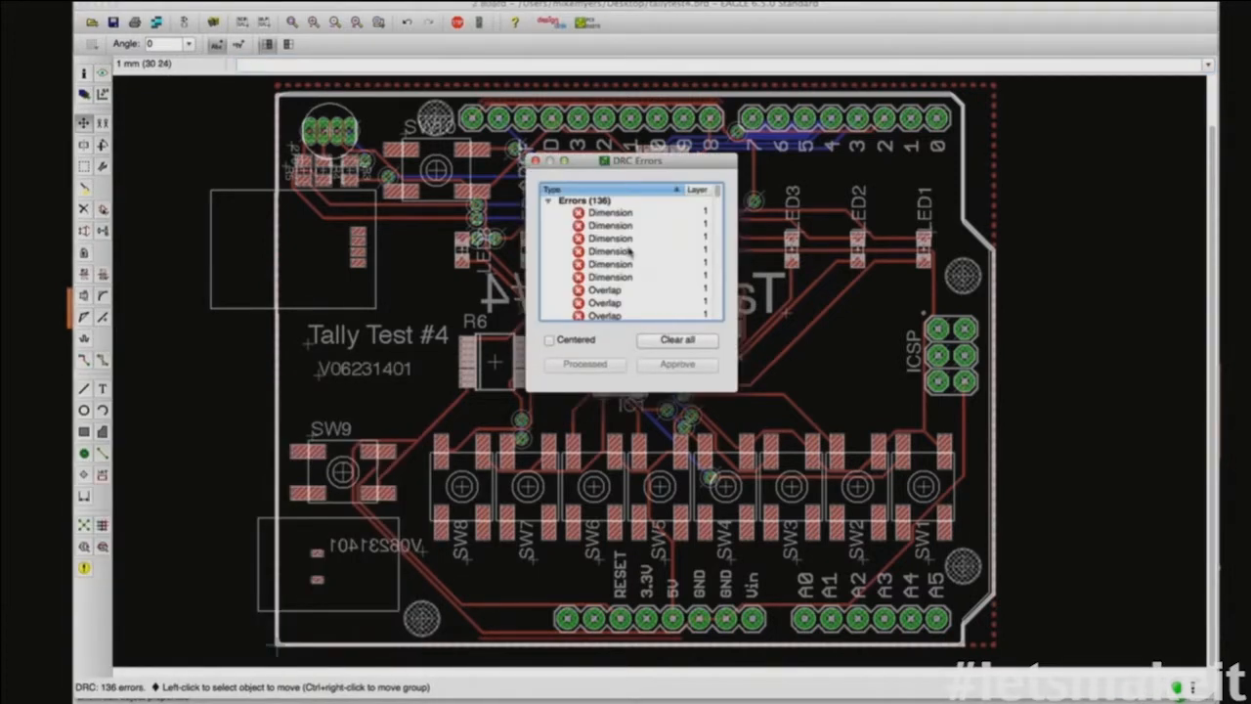
{"action": "left_click", "coordinate": [627, 241]}
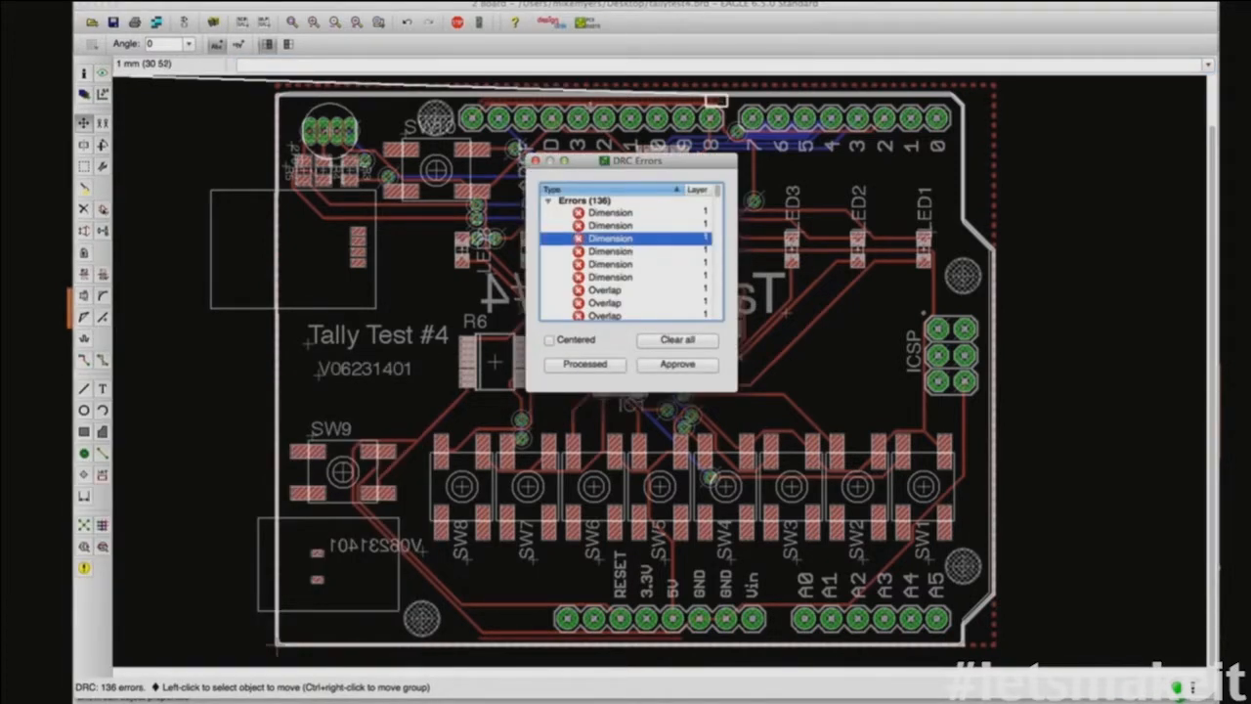
{"action": "left_click", "coordinate": [599, 252]}
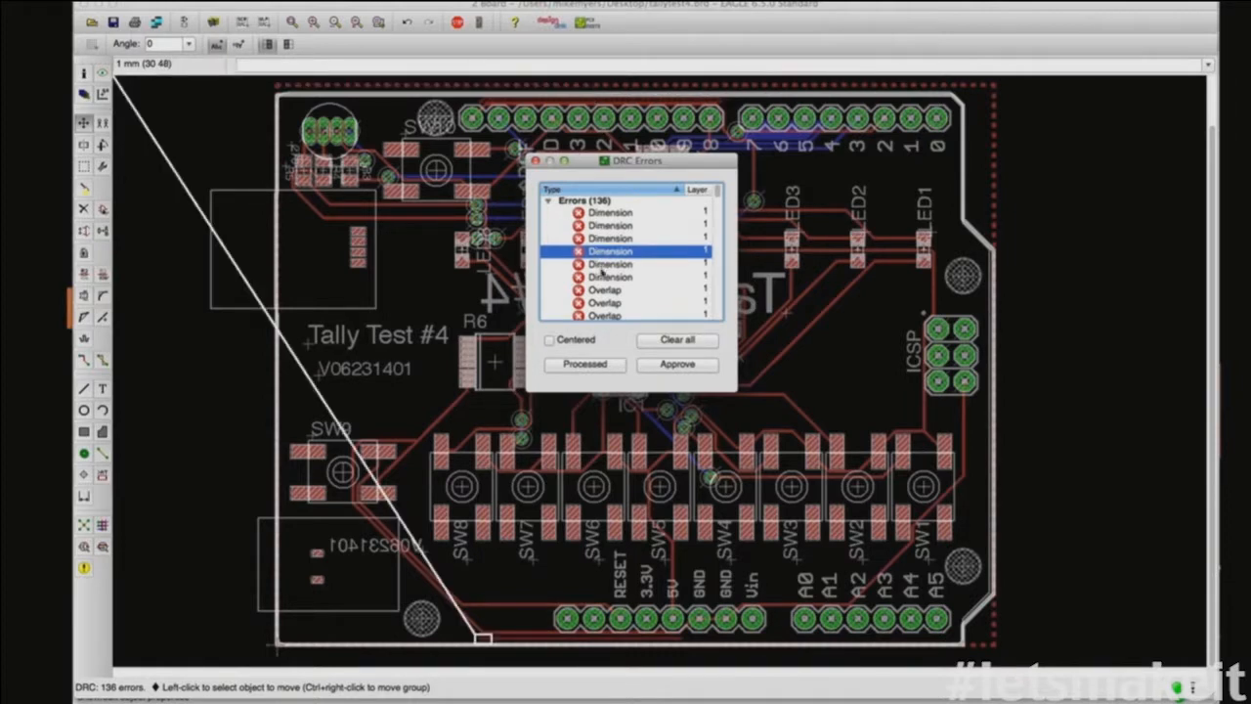
{"action": "left_click", "coordinate": [602, 265]}
{"action": "left_click", "coordinate": [602, 278]}
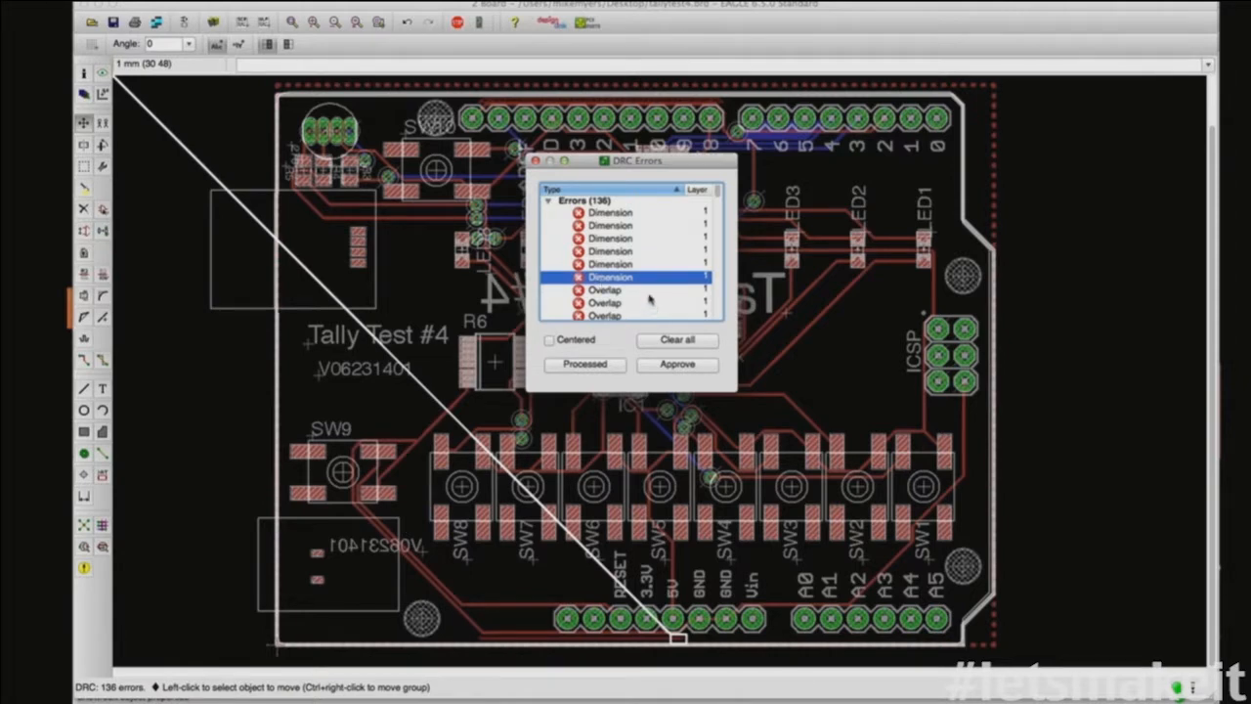
Step: Examine the first Overlap error up close at the pads of the four-pin part above R5 and R4
{"action": "left_click", "coordinate": [620, 291]}
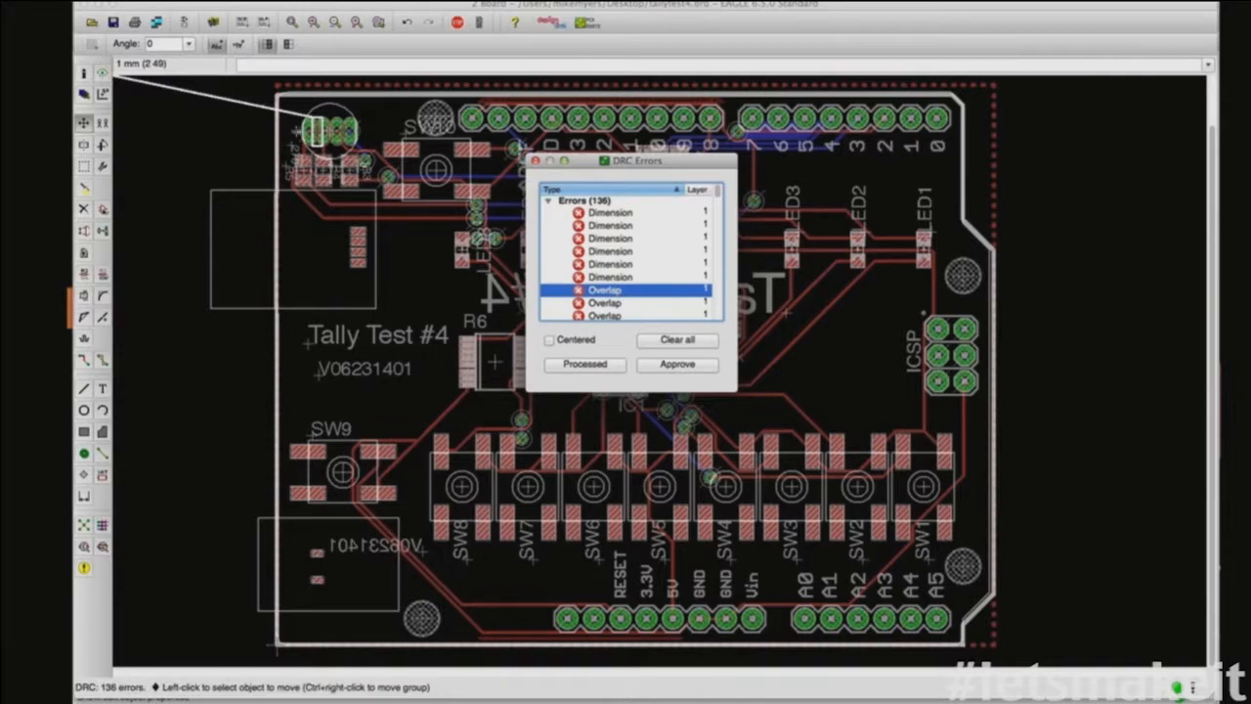
{"action": "scroll", "coordinate": [321, 133], "scroll_direction": "up", "scroll_amount": 5}
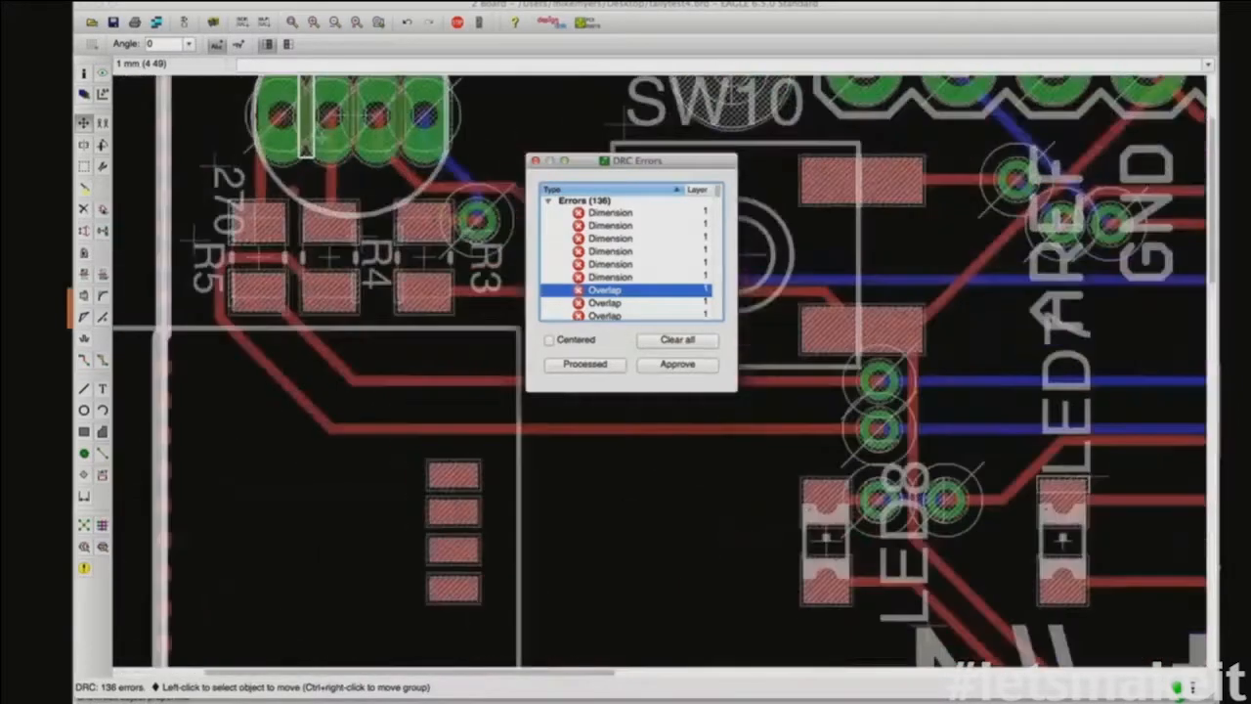
{"action": "scroll", "coordinate": [323, 137], "scroll_direction": "up", "scroll_amount": 1}
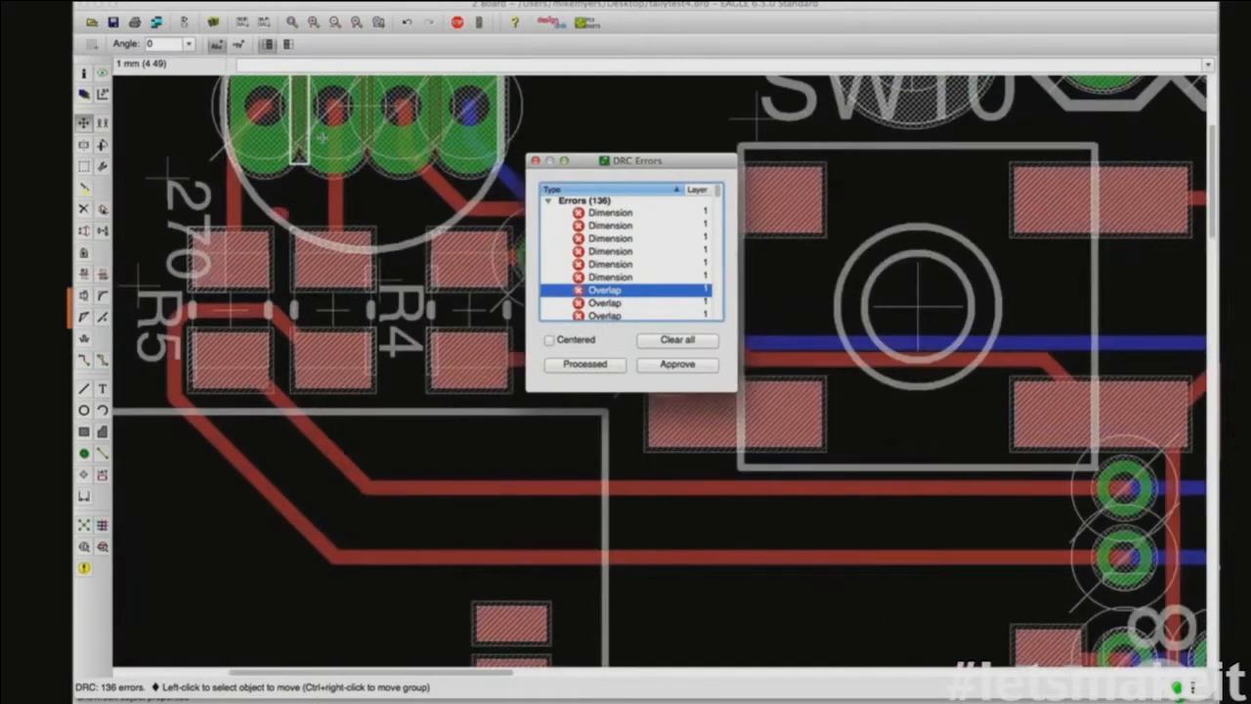
{"action": "scroll", "coordinate": [323, 137], "scroll_direction": "down", "scroll_amount": 1}
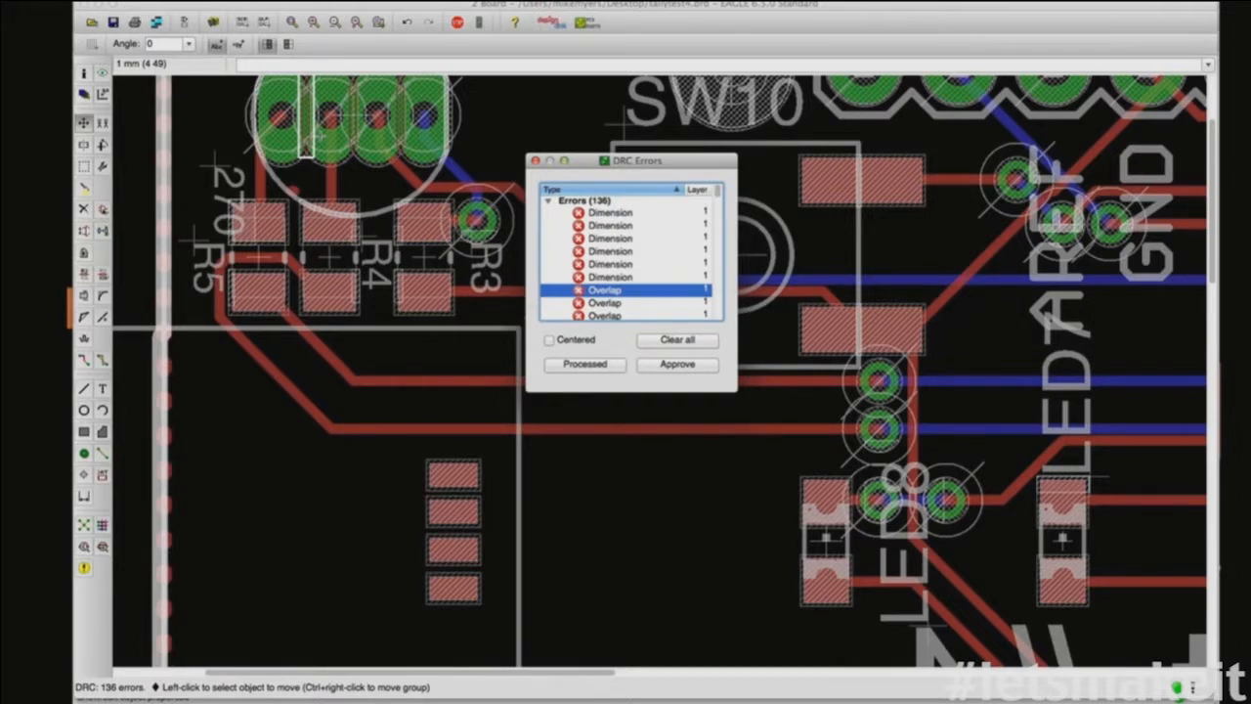
Step: Go through the remaining Overlap errors on layers 1 and 16 to locate them at the four-pin part's pads
{"action": "scroll", "coordinate": [591, 293], "scroll_direction": "down", "scroll_amount": 3}
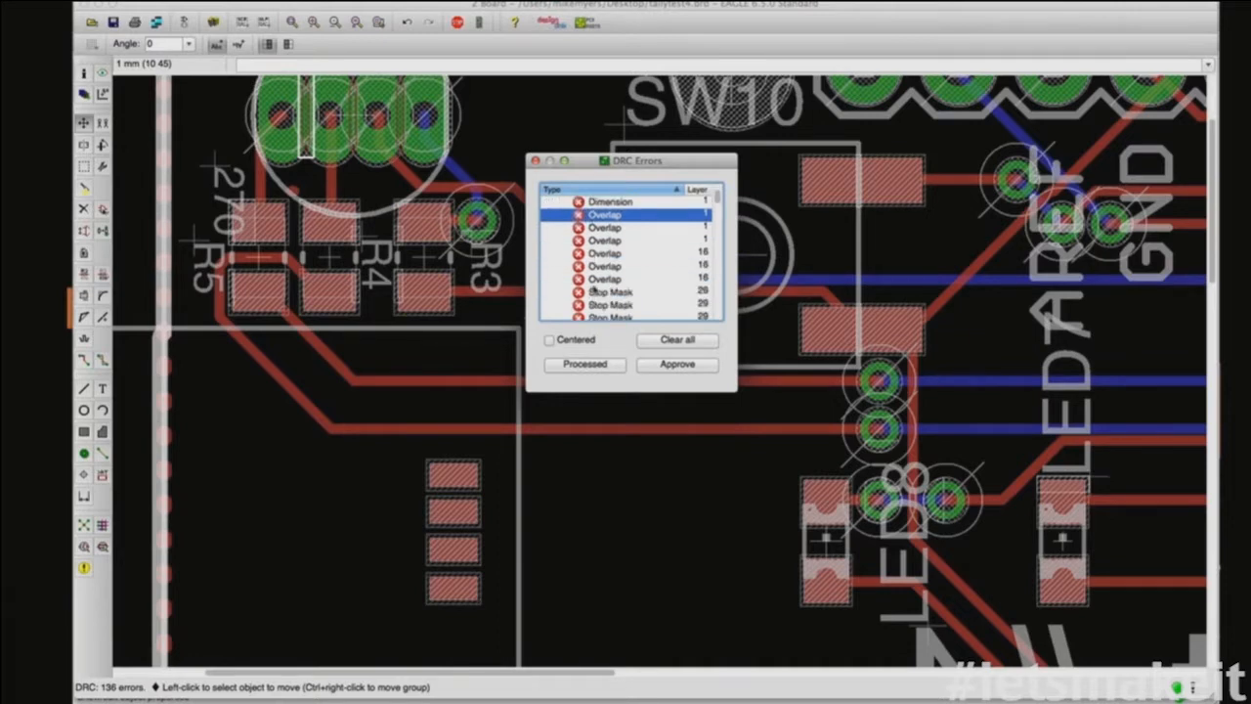
{"action": "left_click", "coordinate": [607, 265]}
{"action": "left_click", "coordinate": [610, 255]}
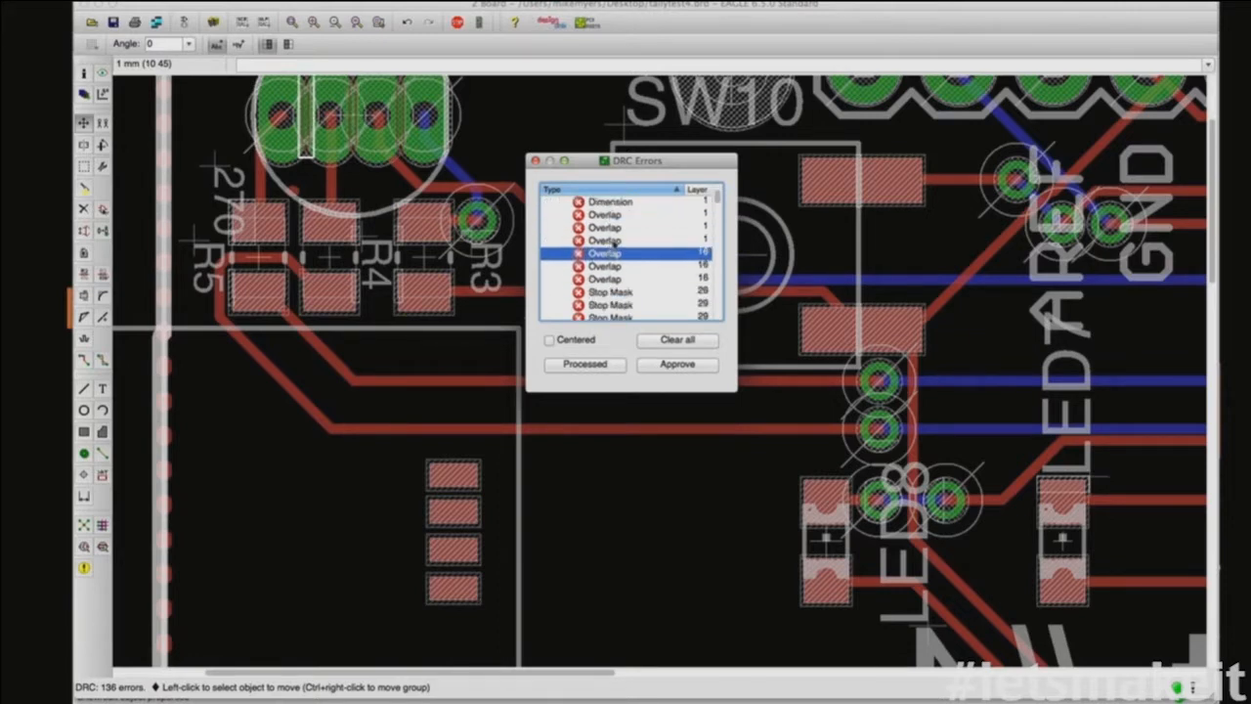
{"action": "left_click", "coordinate": [614, 243]}
{"action": "left_click", "coordinate": [616, 279]}
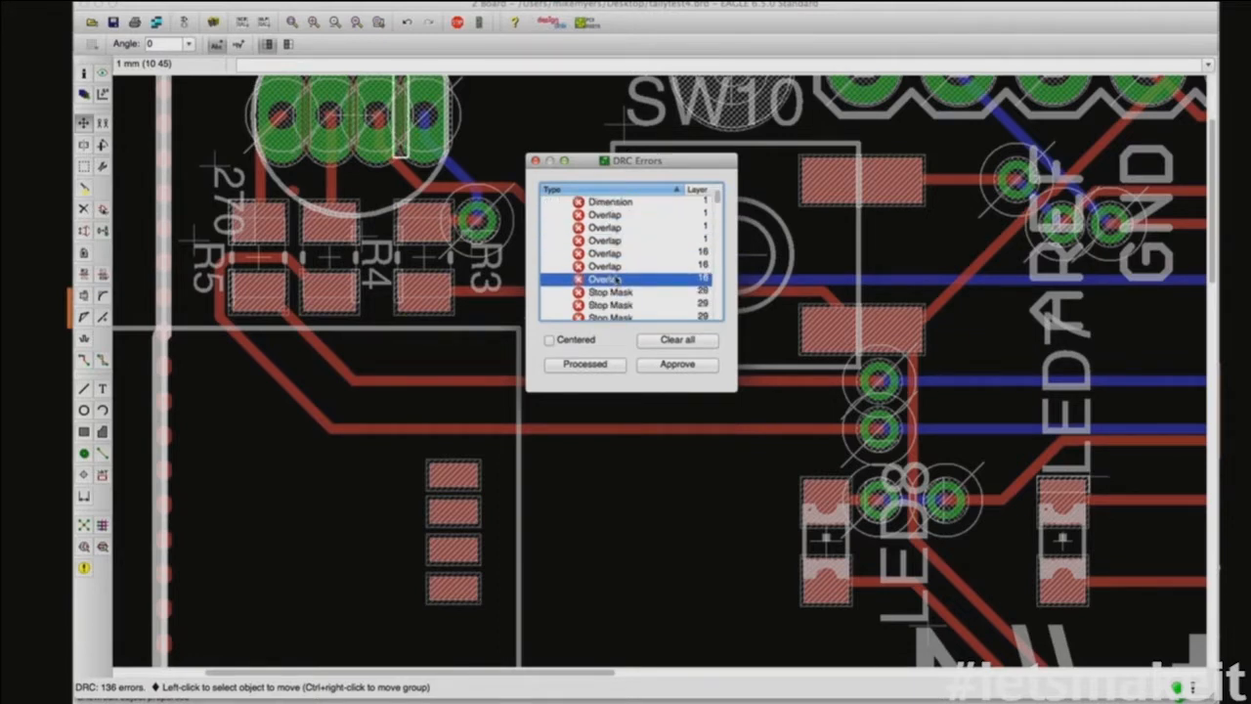
Step: Examine the first Stop Mask errors on the board and look through the rest of the DRC error list
{"action": "scroll", "coordinate": [616, 279], "scroll_direction": "down", "scroll_amount": 1}
{"action": "left_click", "coordinate": [626, 255]}
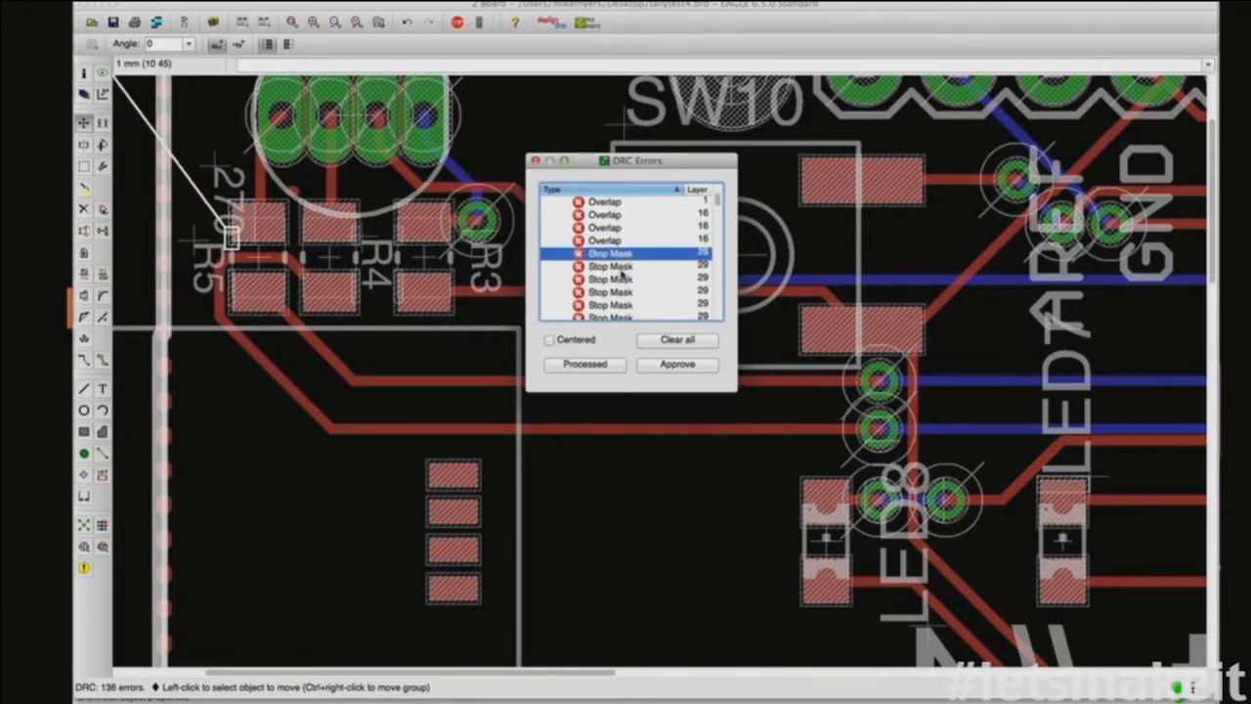
{"action": "left_click", "coordinate": [616, 266]}
{"action": "left_click", "coordinate": [622, 280]}
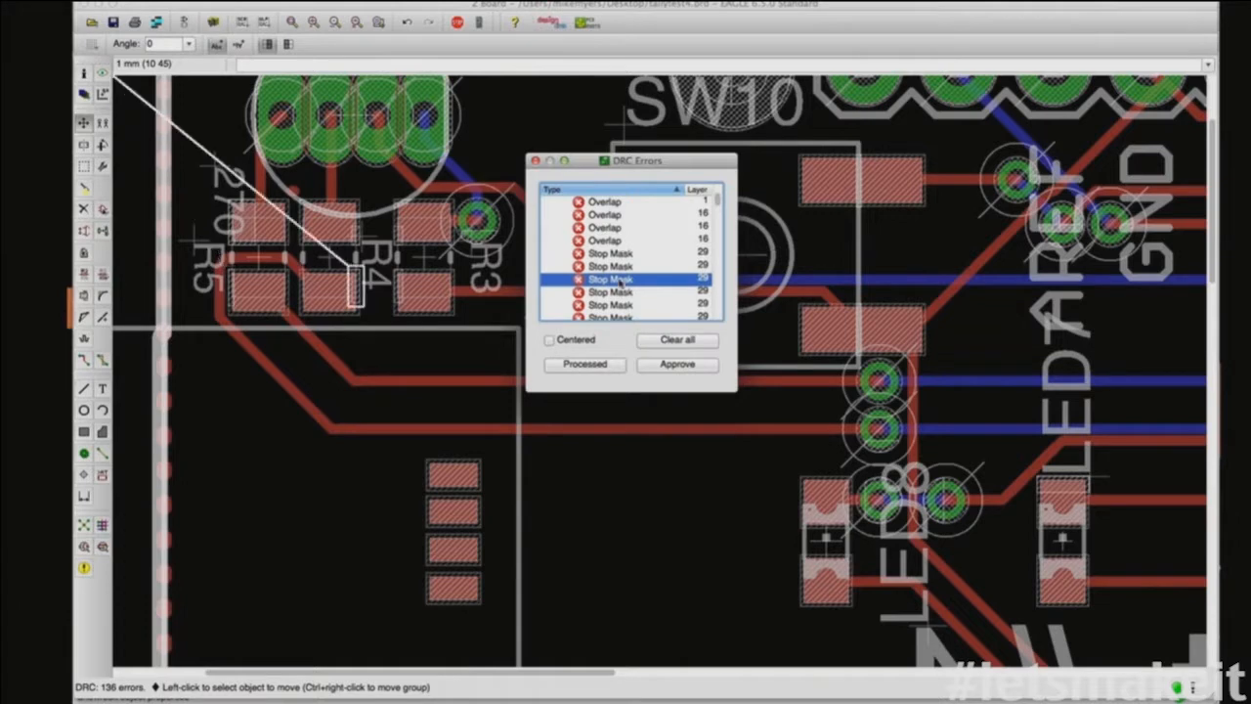
{"action": "left_click", "coordinate": [619, 292]}
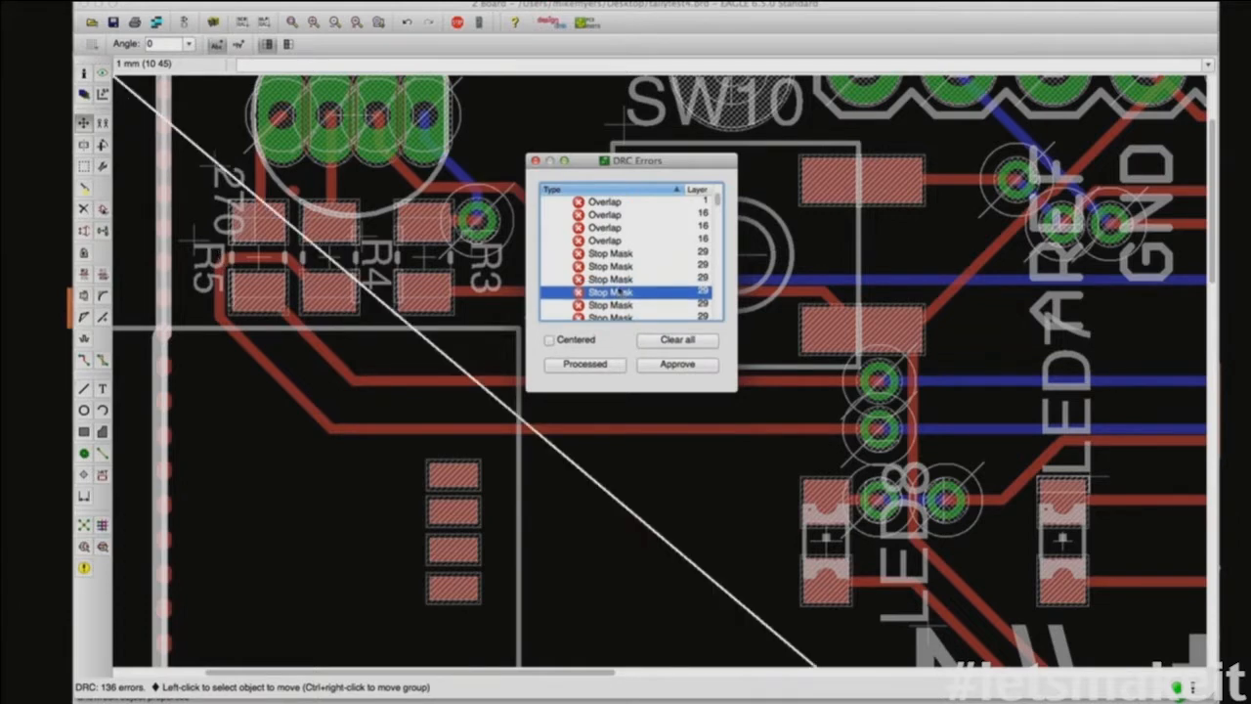
{"action": "scroll", "coordinate": [619, 292], "scroll_direction": "down", "scroll_amount": 3}
{"action": "scroll", "coordinate": [619, 298], "scroll_direction": "down", "scroll_amount": 3}
{"action": "scroll", "coordinate": [616, 293], "scroll_direction": "down", "scroll_amount": 6}
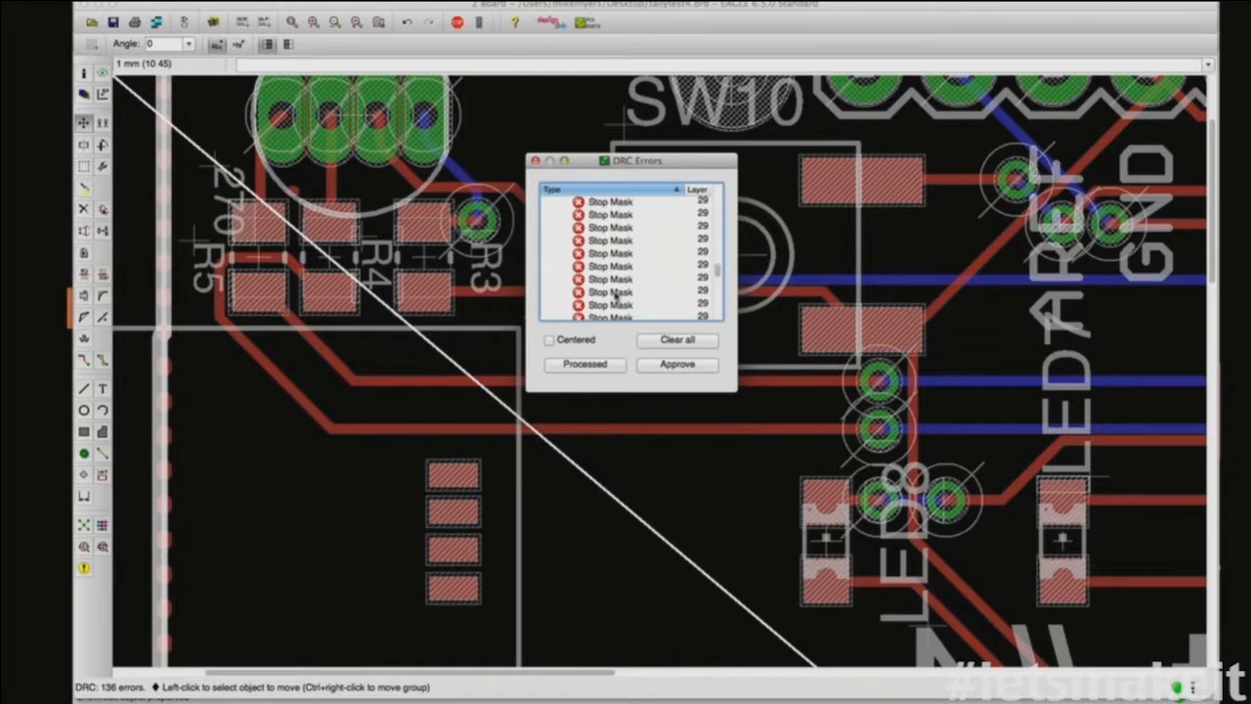
{"action": "scroll", "coordinate": [612, 289], "scroll_direction": "down", "scroll_amount": 2}
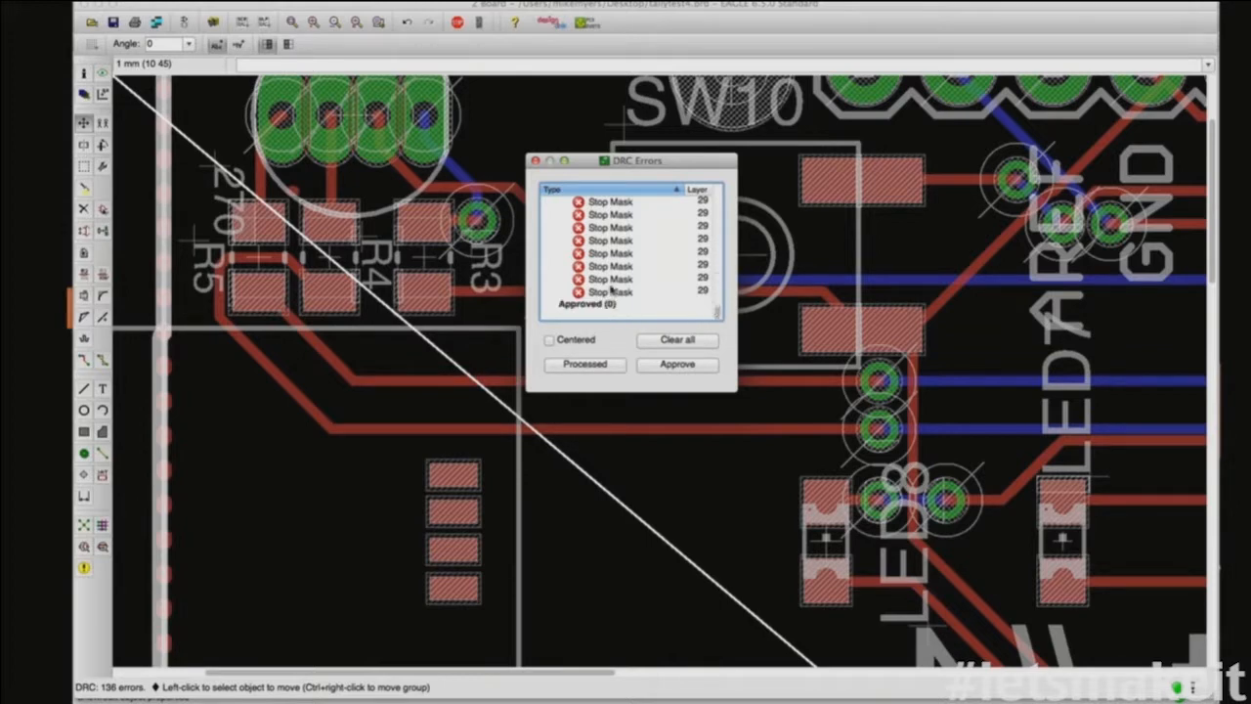
{"action": "scroll", "coordinate": [612, 287], "scroll_direction": "up", "scroll_amount": 6}
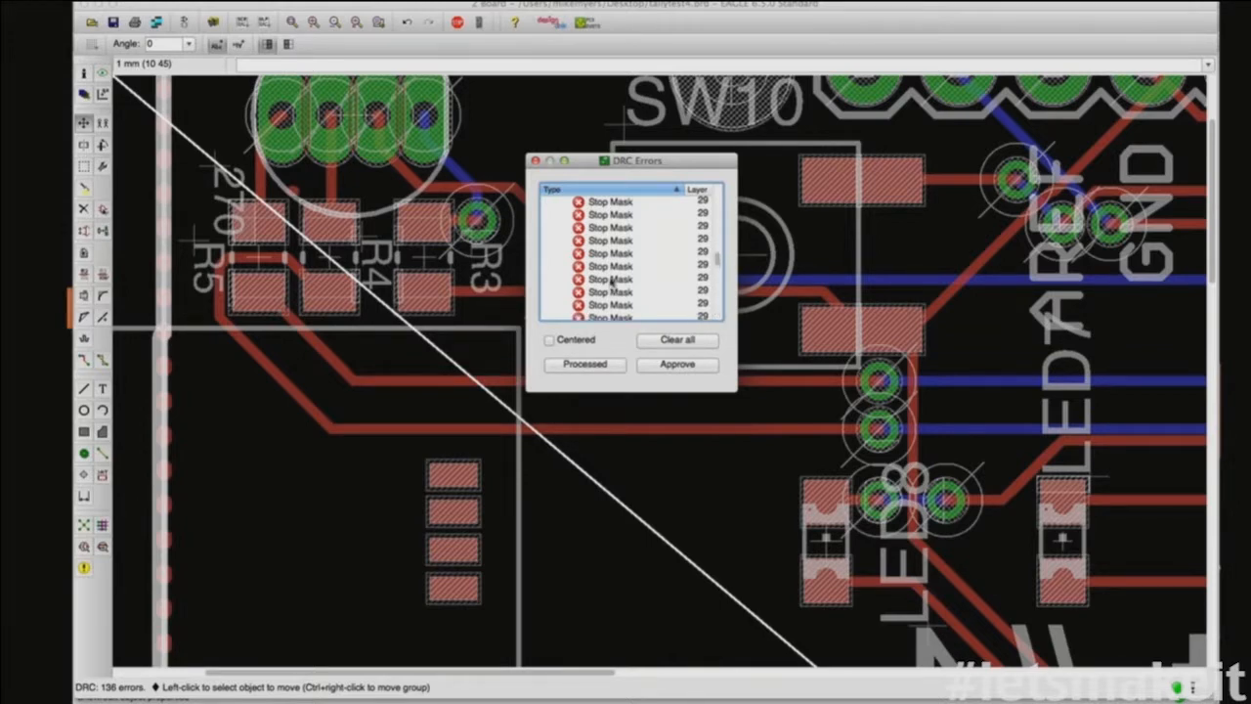
{"action": "scroll", "coordinate": [612, 280], "scroll_direction": "up", "scroll_amount": 3}
{"action": "left_click", "coordinate": [612, 289]}
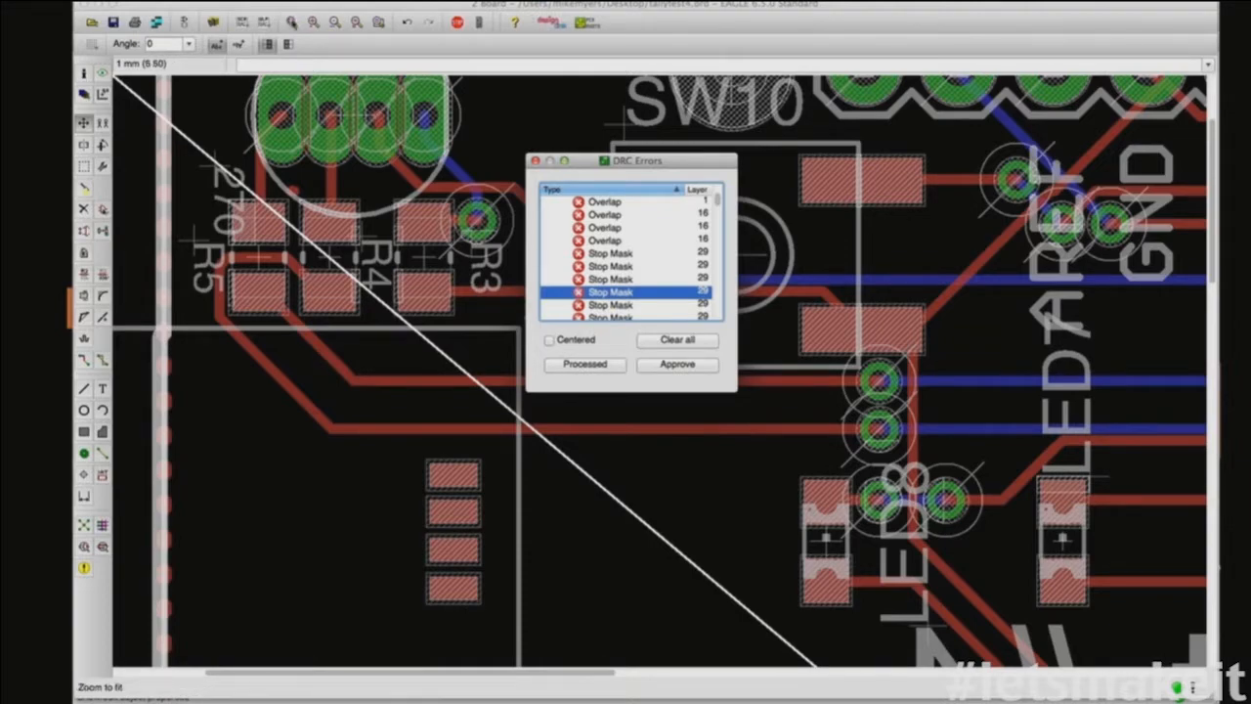
Step: Move the board outline's top edge upward to leave more room above the upper pin headers
{"action": "left_click", "coordinate": [291, 21]}
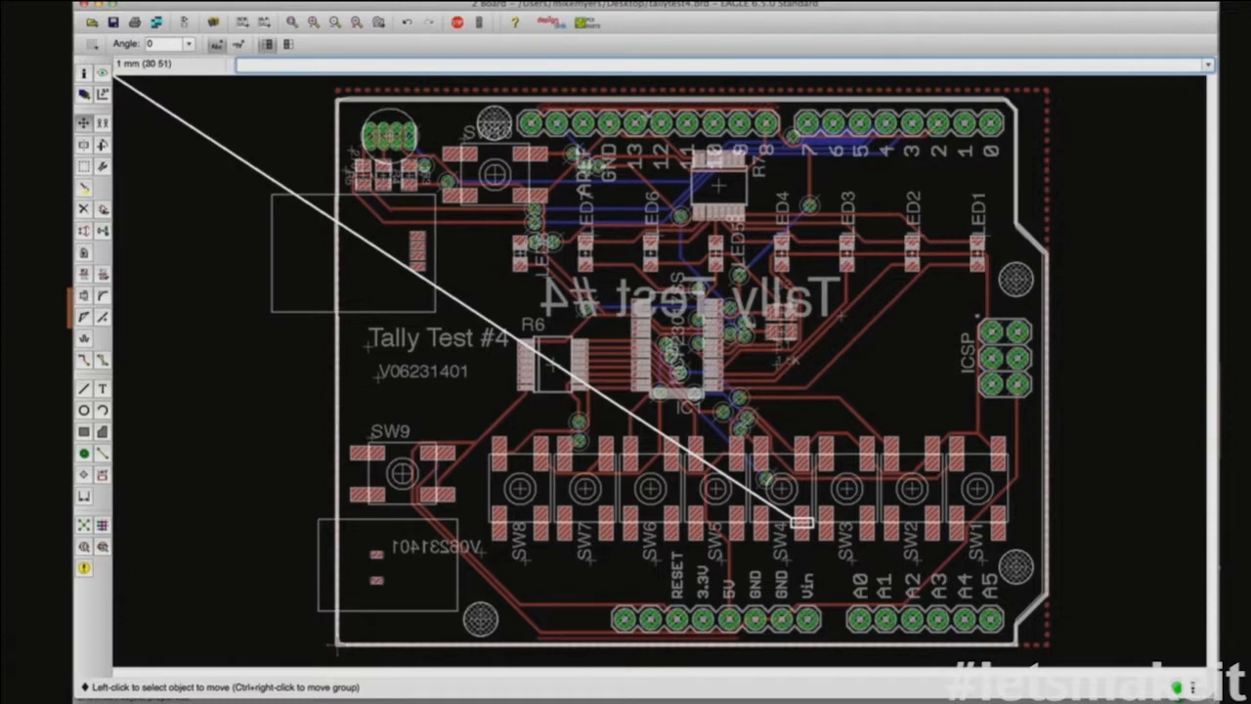
{"action": "left_click", "coordinate": [651, 100]}
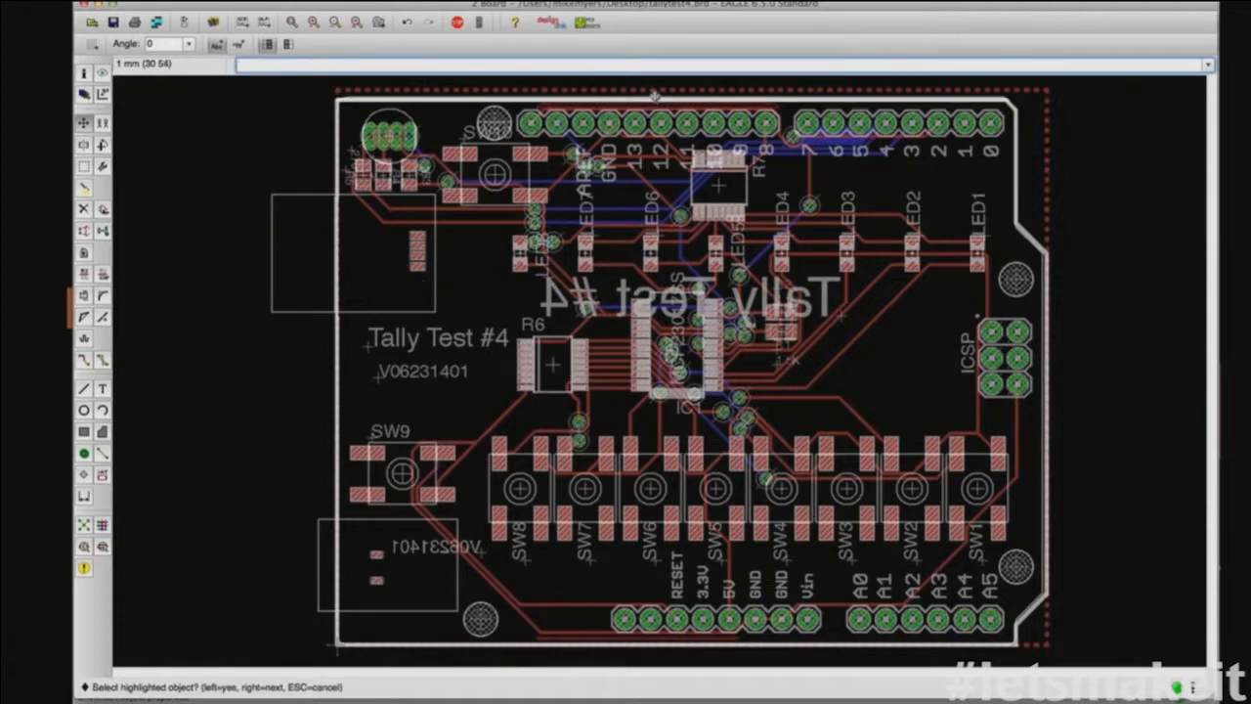
{"action": "left_click", "coordinate": [654, 101]}
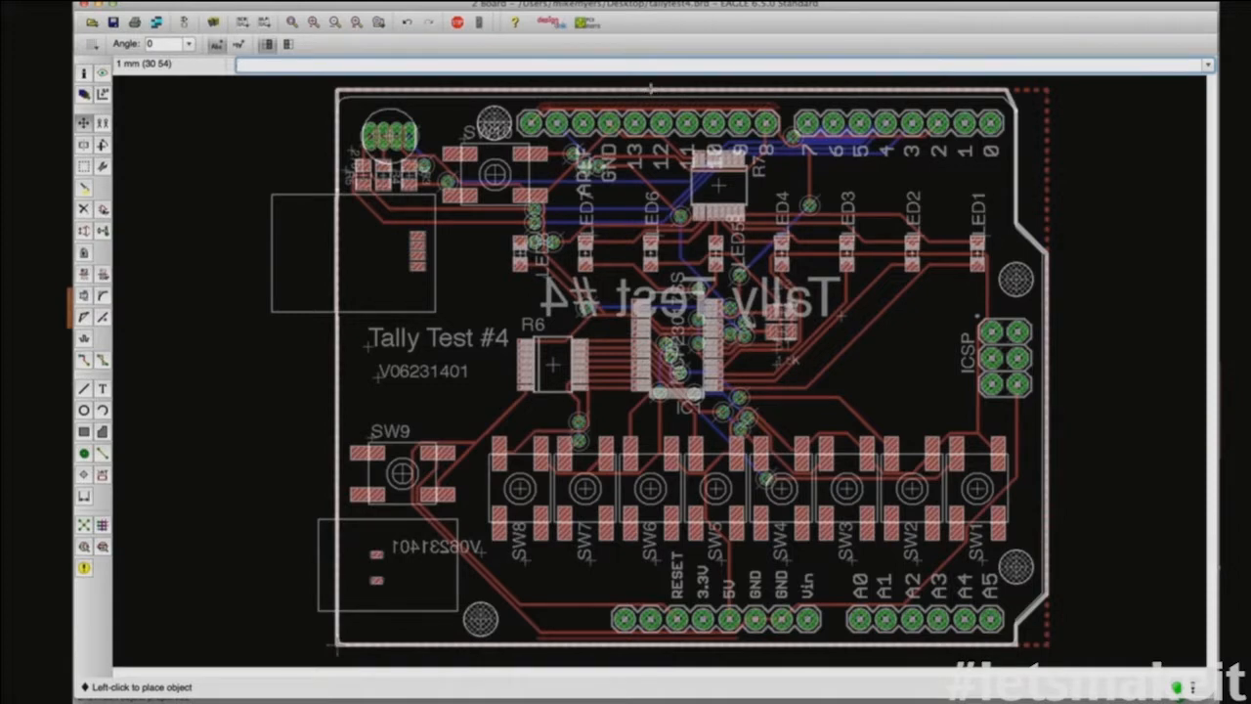
{"action": "left_click", "coordinate": [648, 85]}
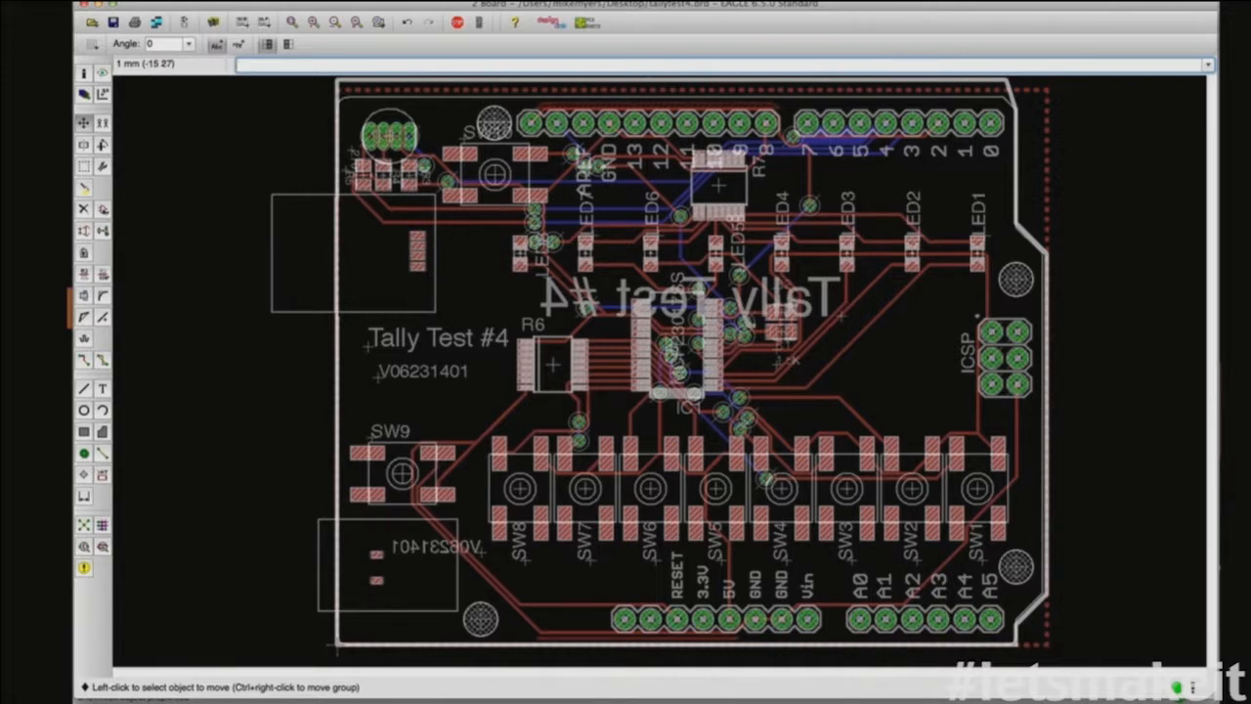
Step: Move the Arduino Uno element PCB1 slightly upward so its headers sit centred within the enlarged outline
{"action": "left_click", "coordinate": [335, 645]}
{"action": "right_click", "coordinate": [339, 647]}
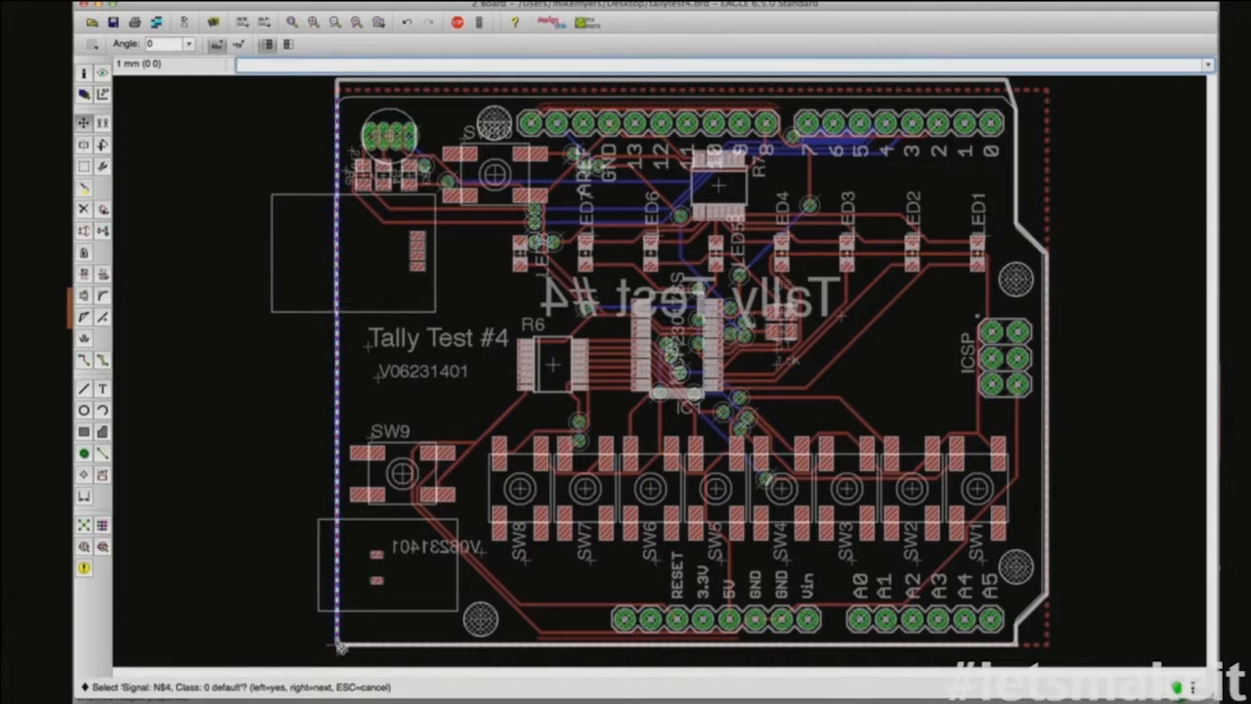
{"action": "right_click", "coordinate": [339, 646]}
{"action": "left_click", "coordinate": [336, 641]}
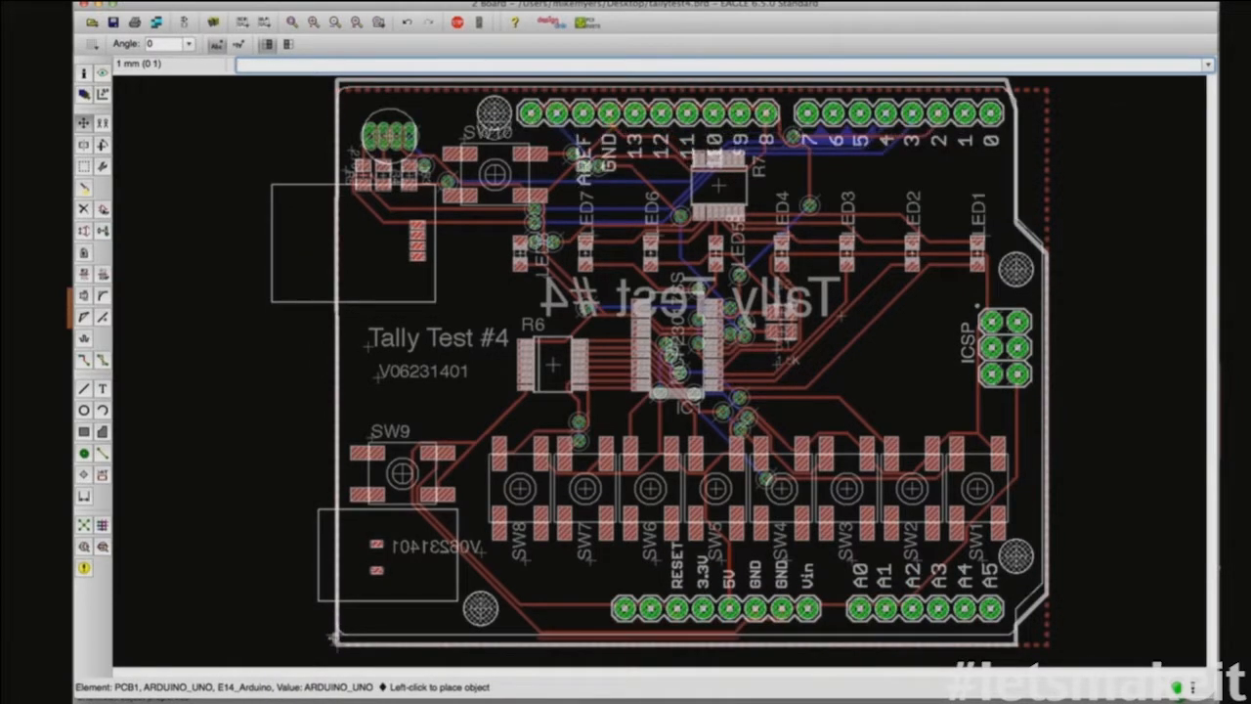
{"action": "left_click", "coordinate": [334, 641]}
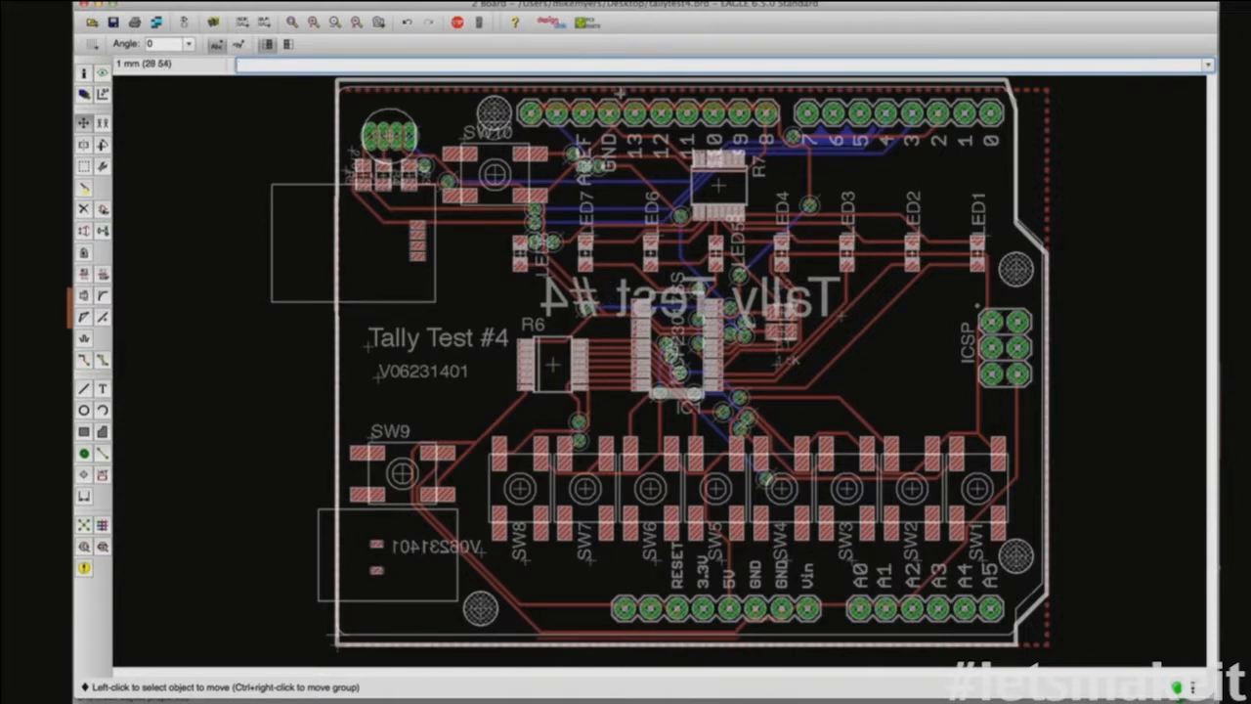
Step: Move the top edge of the N$5 copper polygon up onto the board outline's top edge
{"action": "left_click", "coordinate": [626, 91]}
{"action": "left_click", "coordinate": [627, 90]}
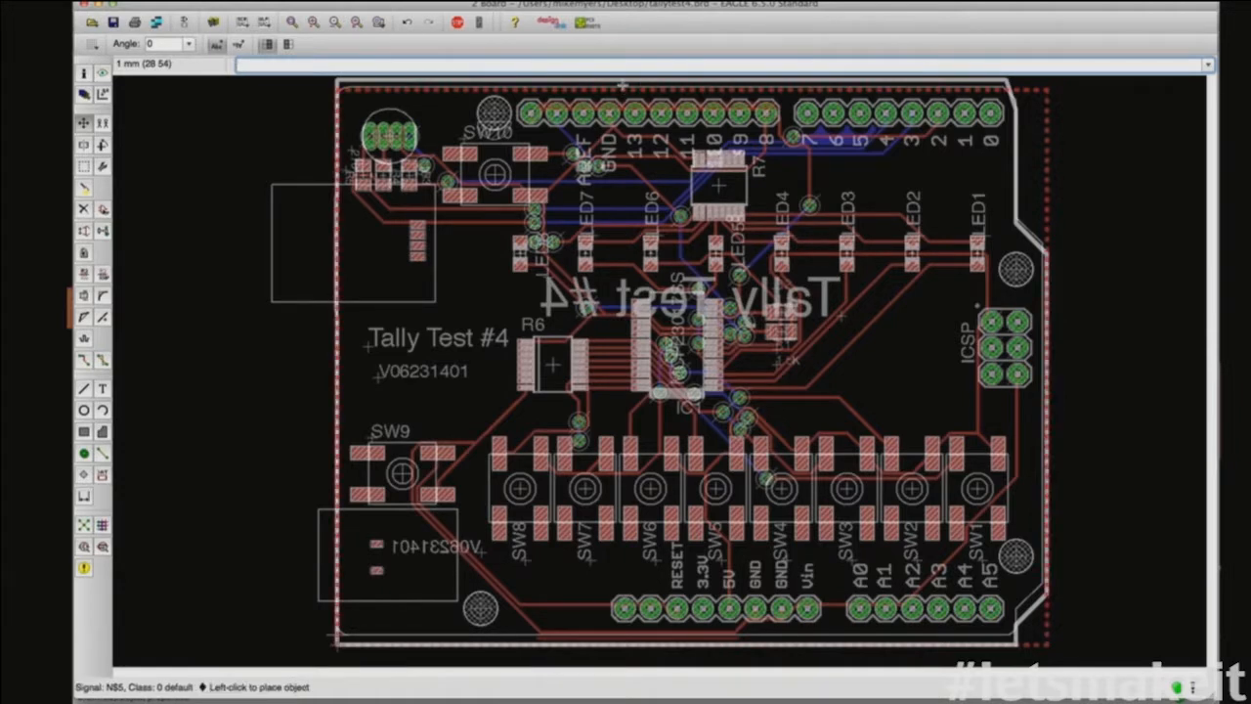
{"action": "left_click", "coordinate": [627, 86]}
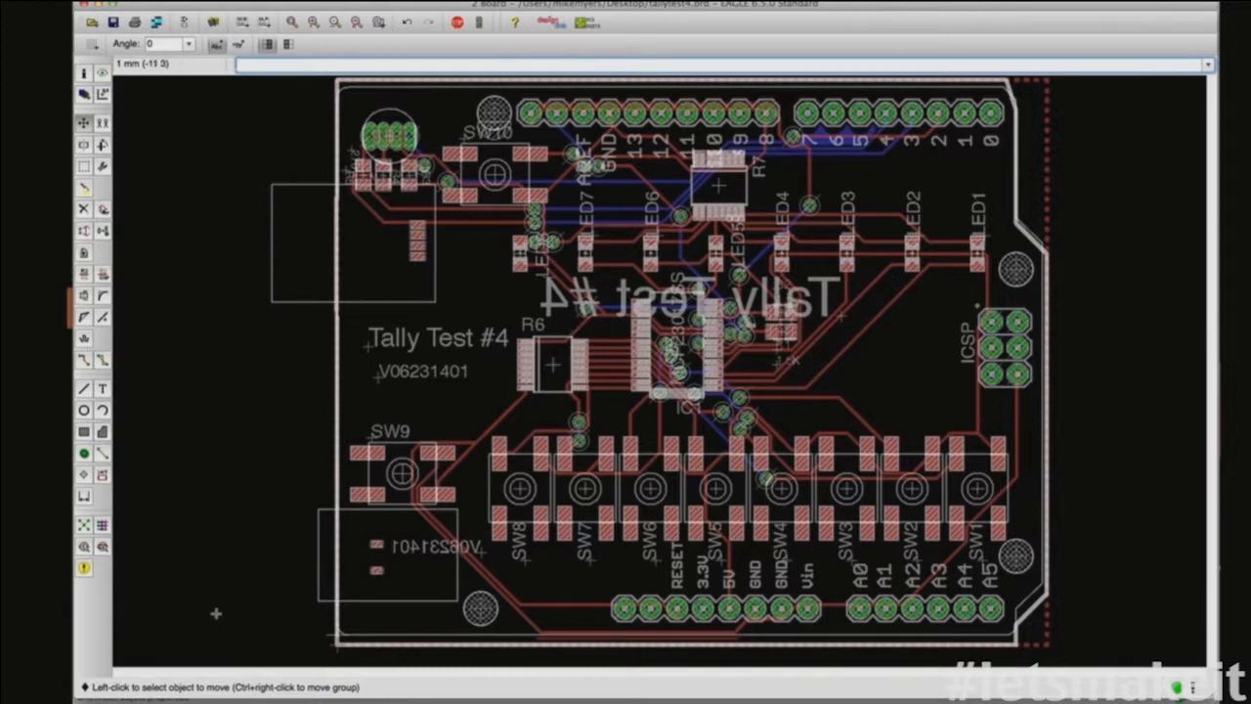
Step: Run the design rule check with the default rules, locate the last Dimension error, and close the error list
{"action": "left_click", "coordinate": [102, 547]}
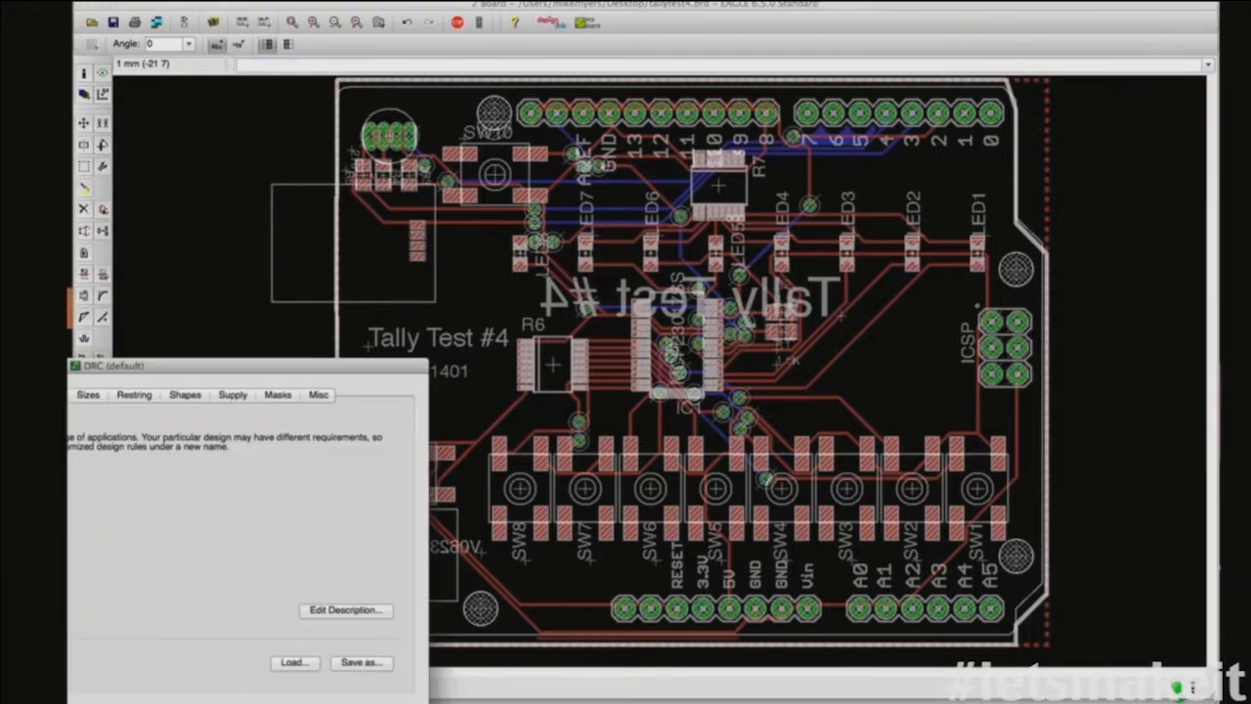
{"action": "key", "text": "Return"}
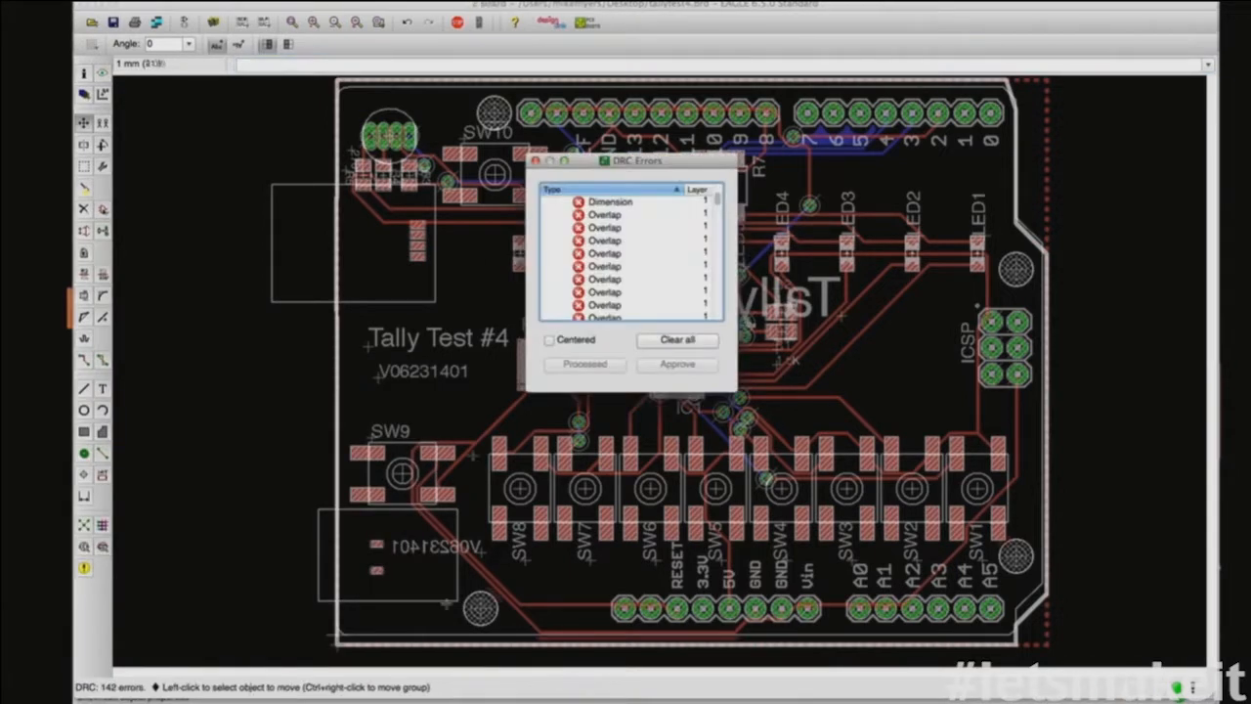
{"action": "left_click", "coordinate": [603, 204]}
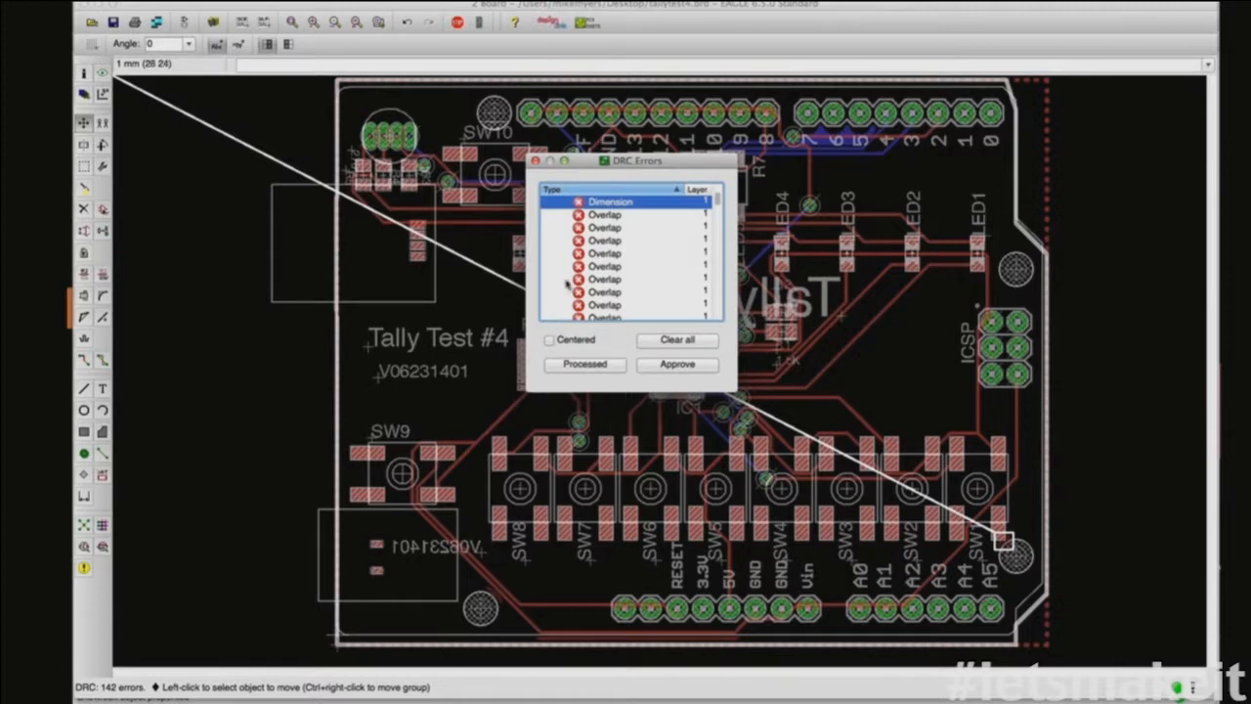
{"action": "left_click", "coordinate": [535, 161]}
Step: Group the whole board and rip up all its routed traces
{"action": "left_click", "coordinate": [84, 166]}
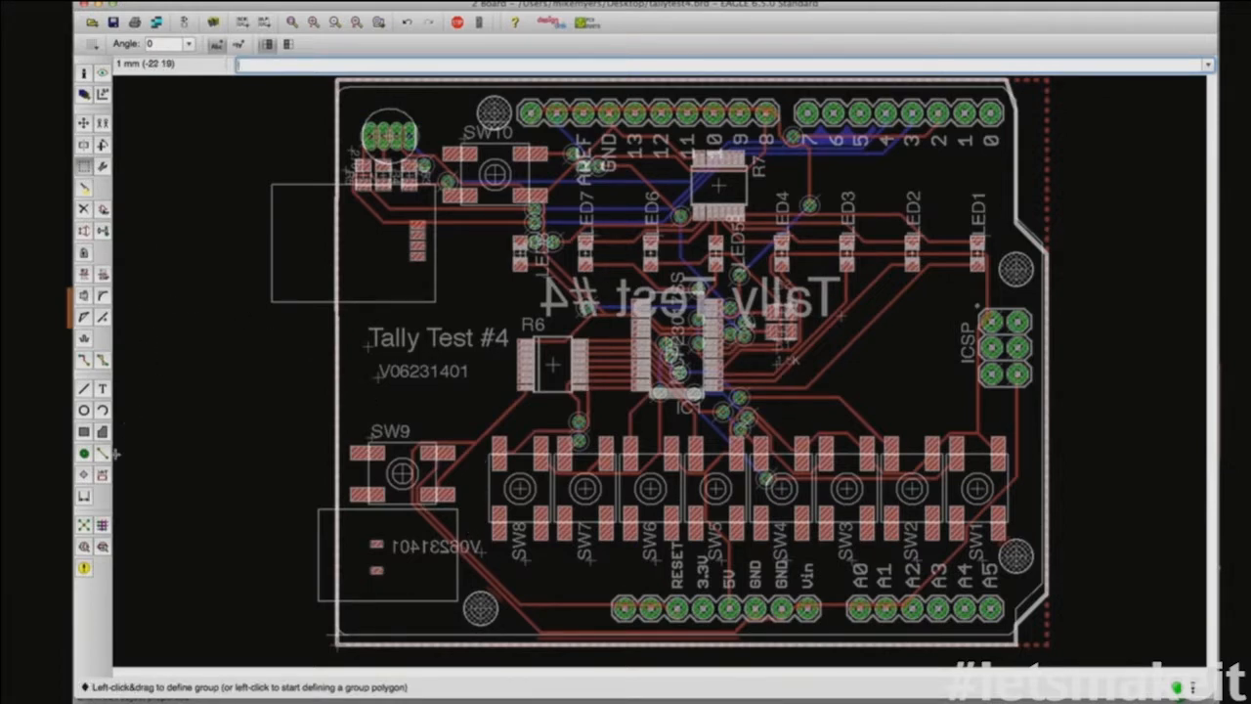
{"action": "left_click", "coordinate": [102, 358]}
{"action": "left_click", "coordinate": [83, 164]}
{"action": "left_click_drag", "start_coordinate": [335, 79], "coordinate": [1058, 653]}
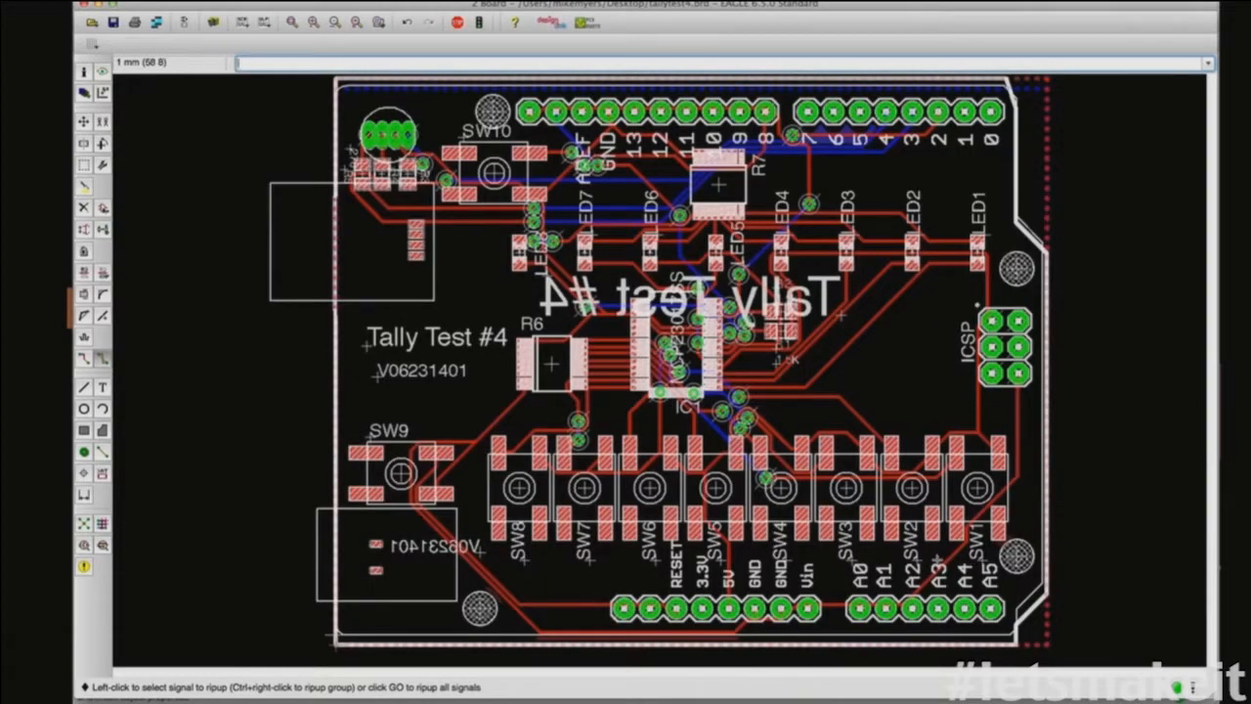
{"action": "right_click", "coordinate": [948, 559]}
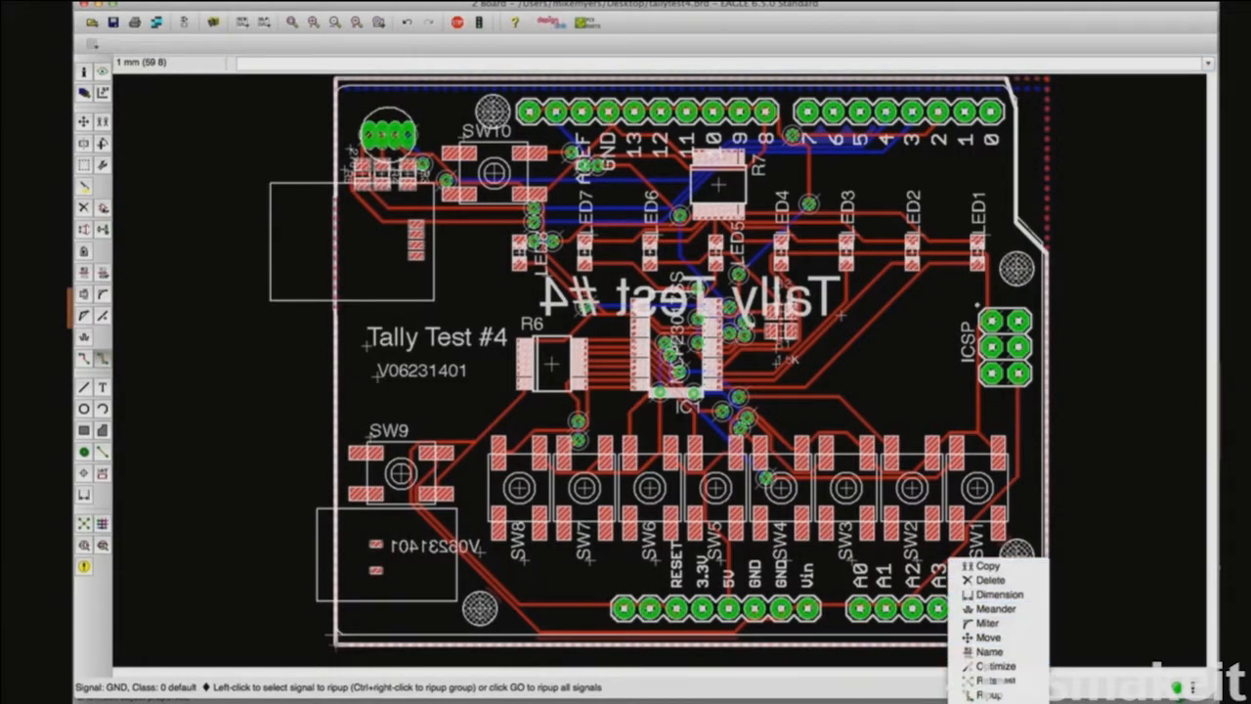
{"action": "left_click", "coordinate": [989, 693]}
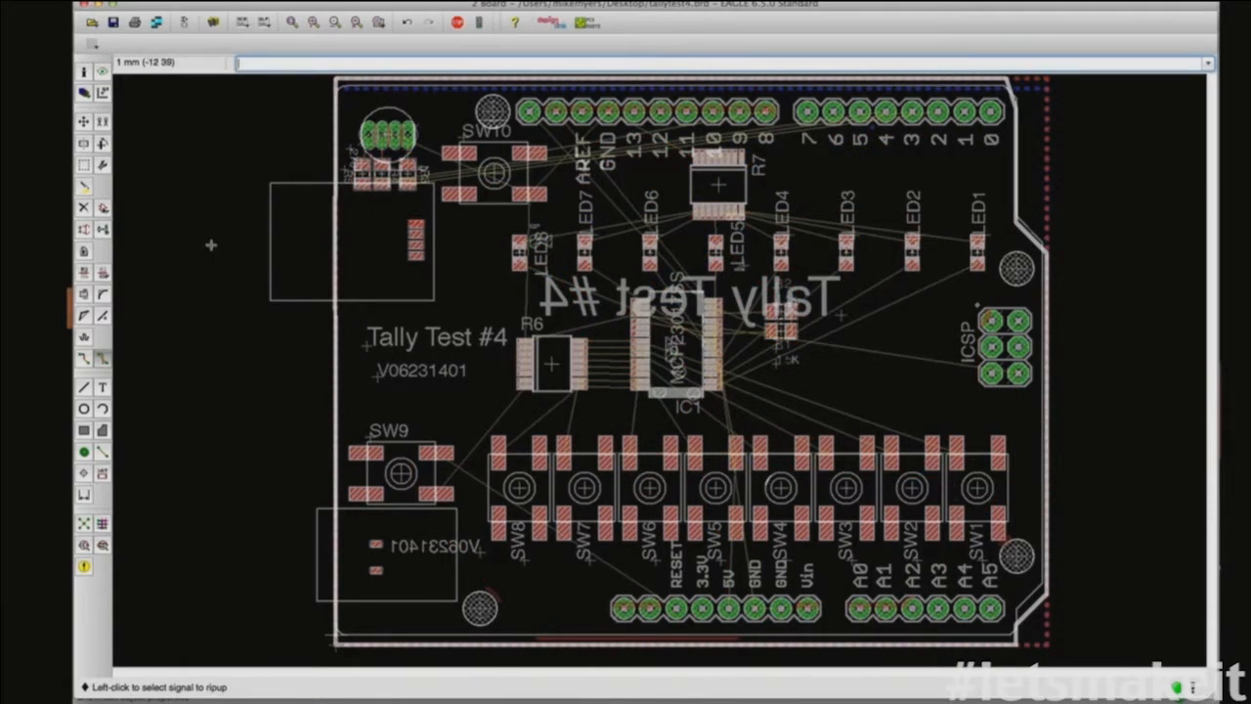
{"action": "left_click", "coordinate": [83, 122]}
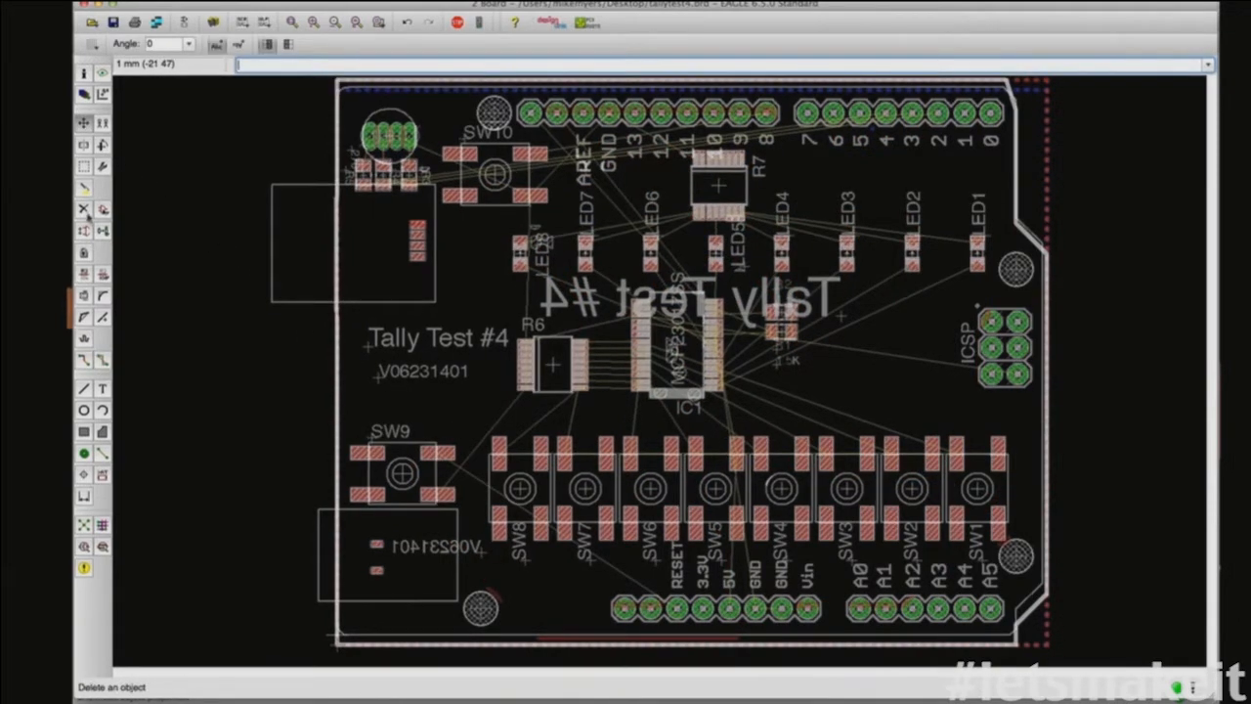
{"action": "left_click", "coordinate": [83, 166]}
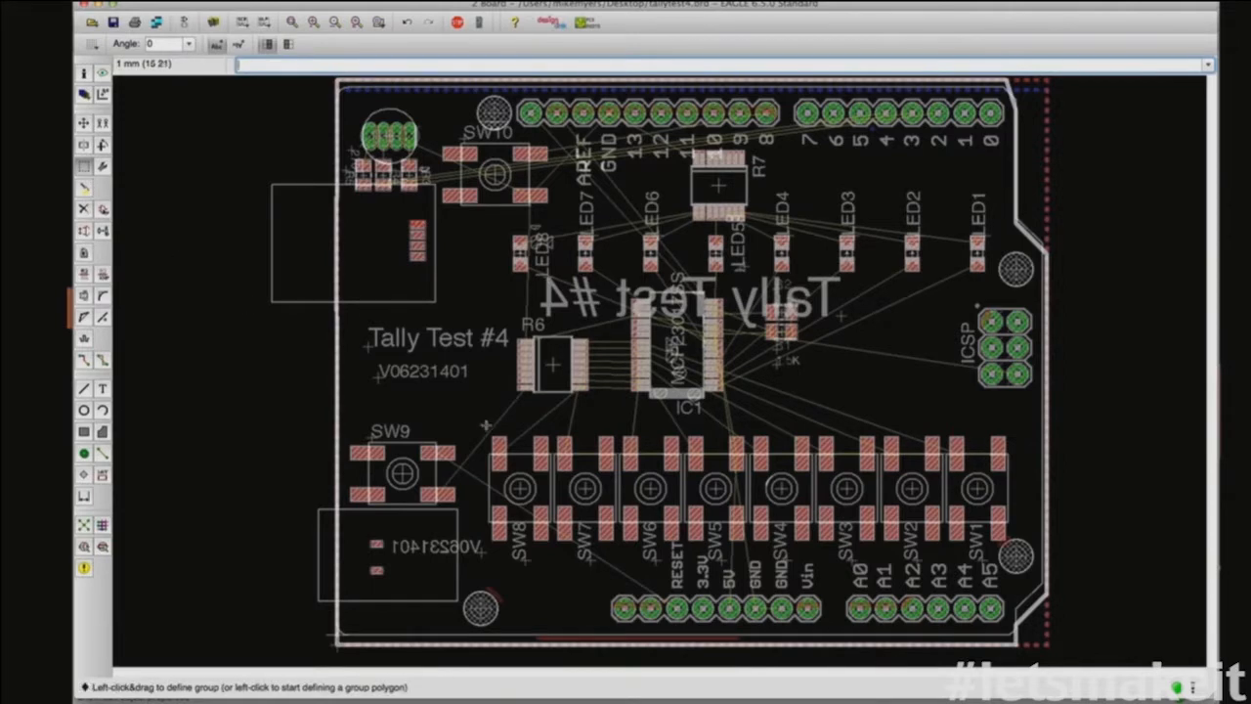
{"action": "left_click_drag", "start_coordinate": [480, 422], "coordinate": [1036, 559]}
{"action": "key", "text": "F7"}
{"action": "left_click", "coordinate": [978, 488]}
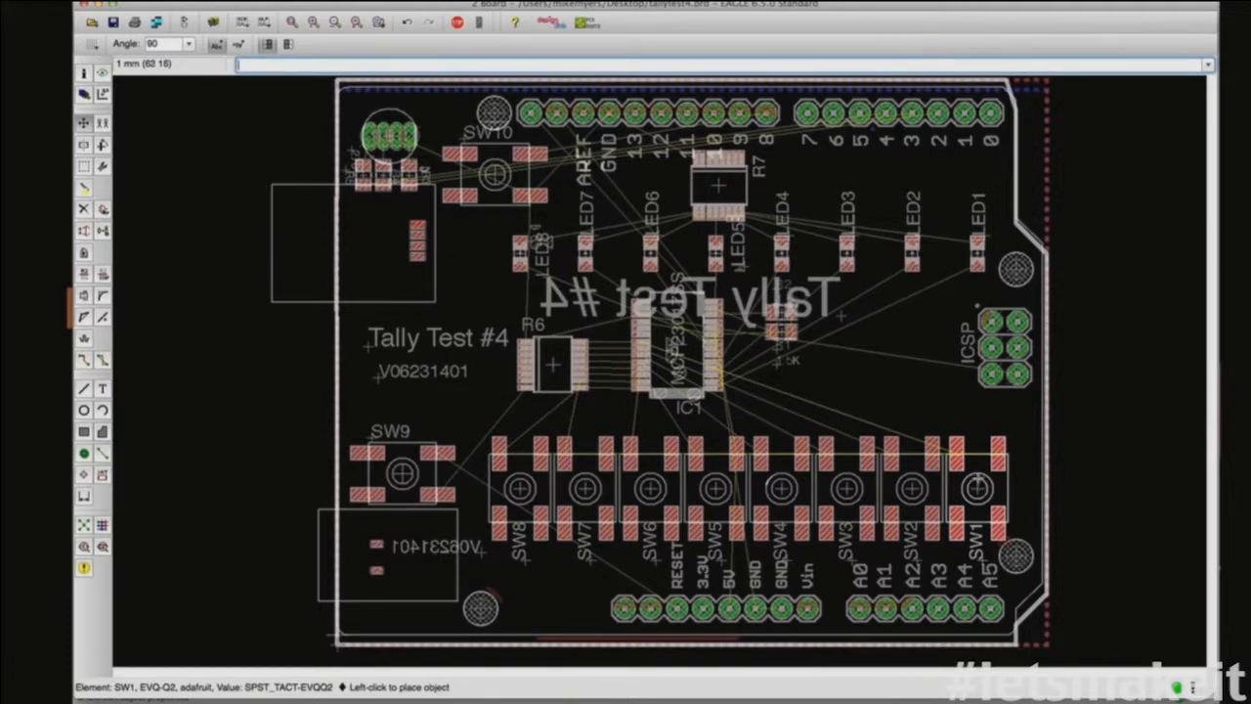
{"action": "right_click", "coordinate": [966, 468]}
{"action": "right_click", "coordinate": [973, 479]}
{"action": "left_click", "coordinate": [978, 488]}
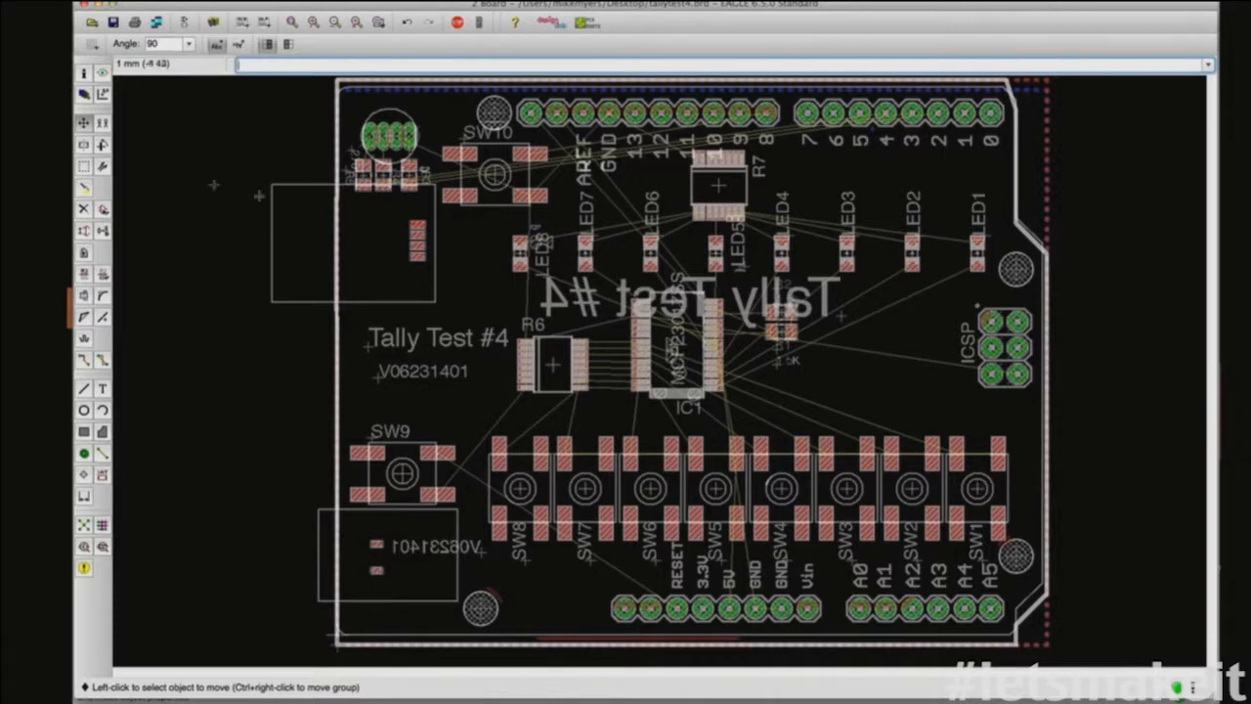
Step: Group switches SW1 to SW8 and move the row slightly upward, away from the lower pin headers
{"action": "left_click", "coordinate": [85, 167]}
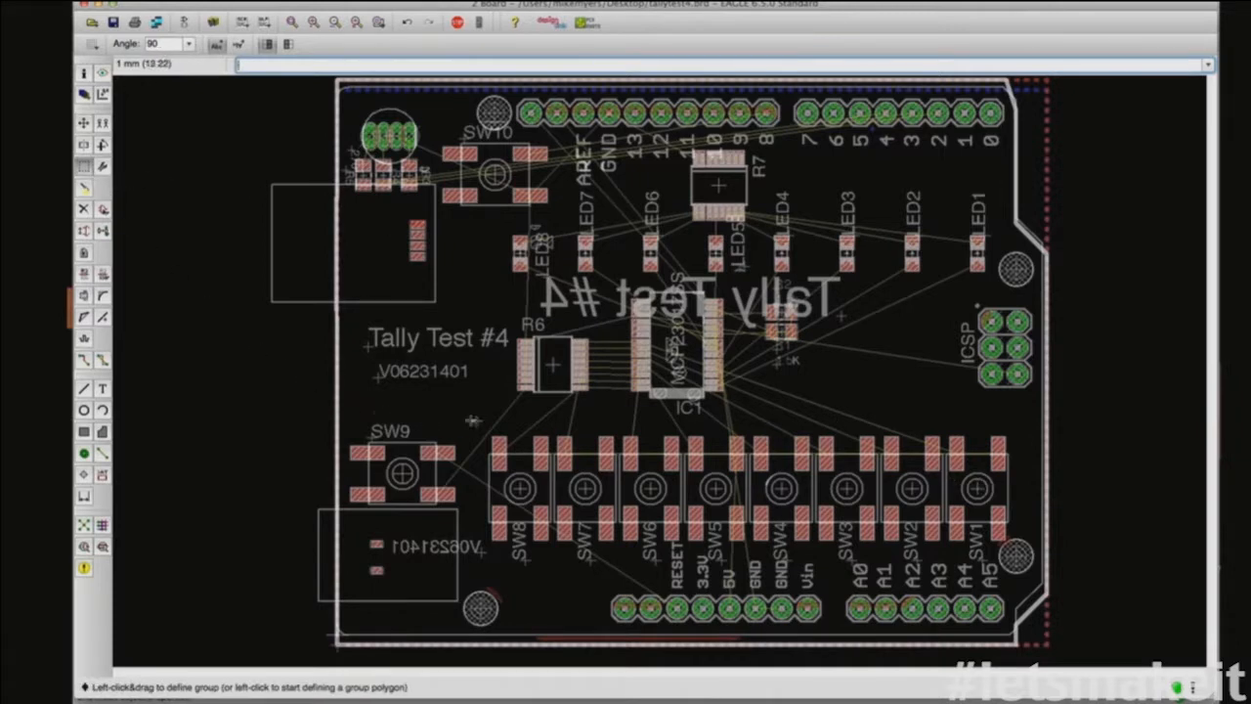
{"action": "left_click_drag", "start_coordinate": [474, 420], "coordinate": [1028, 556]}
{"action": "key", "text": "F7"}
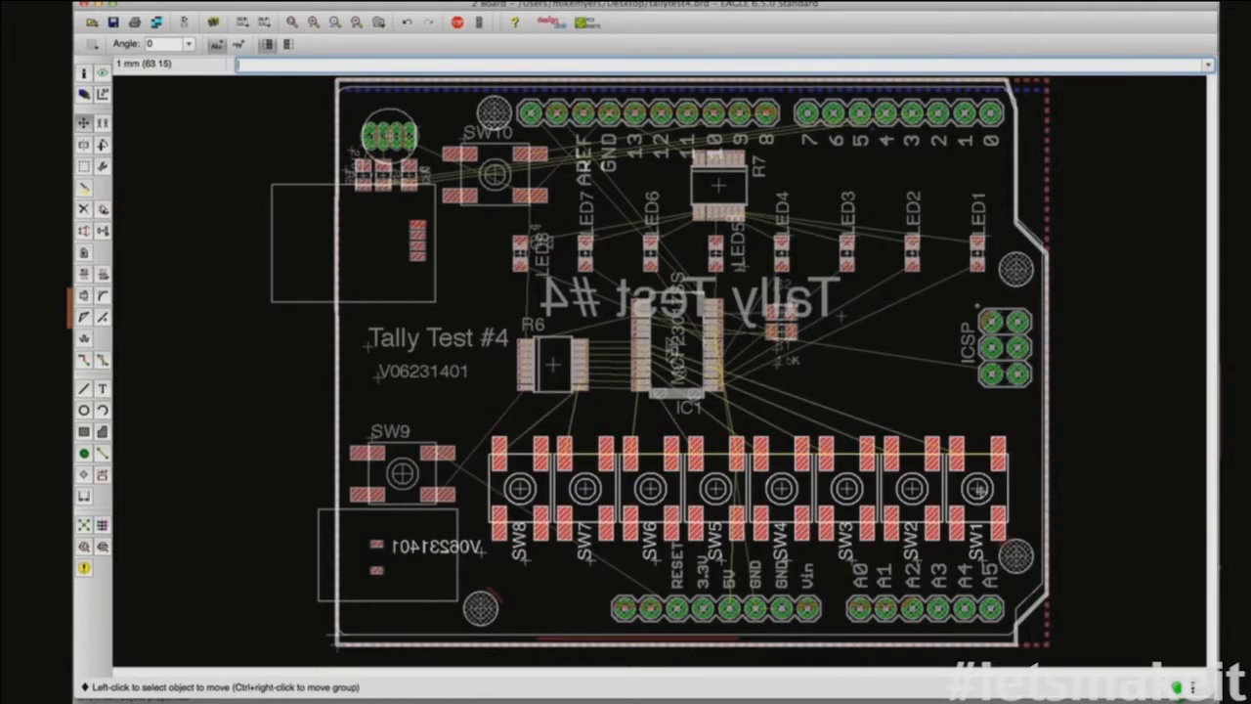
{"action": "right_click", "coordinate": [978, 491]}
{"action": "left_click", "coordinate": [1022, 700]}
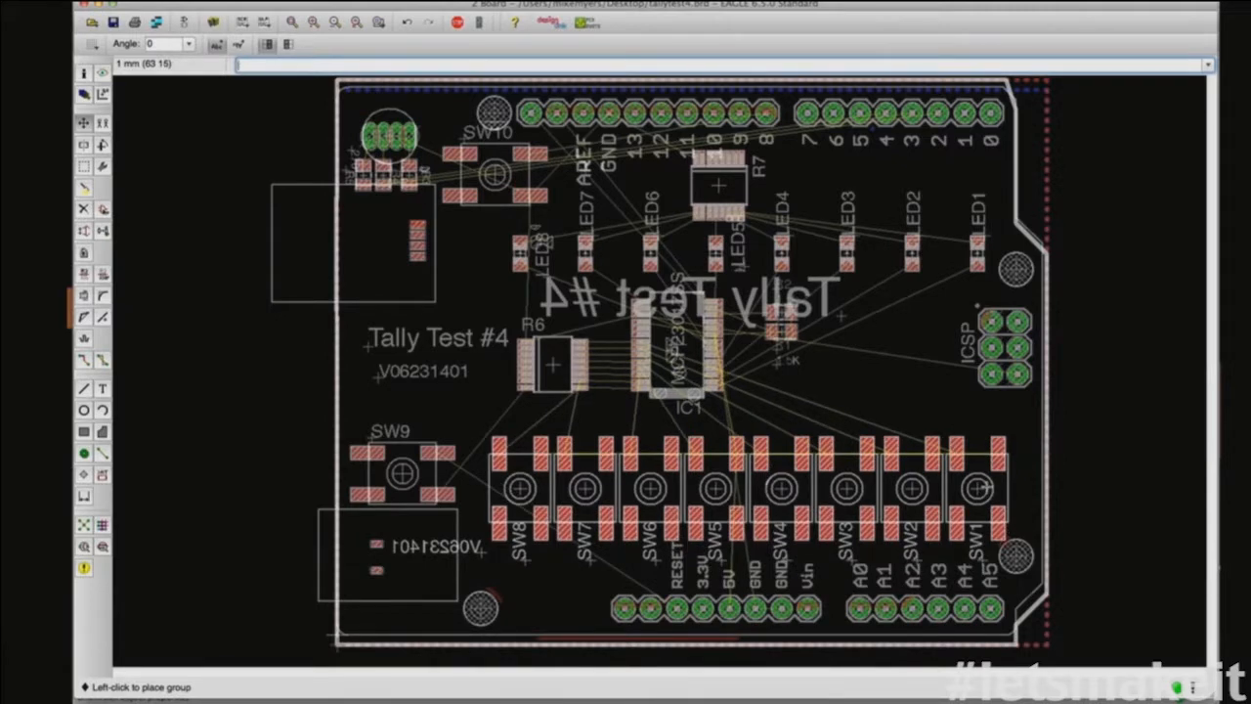
{"action": "left_click", "coordinate": [977, 480]}
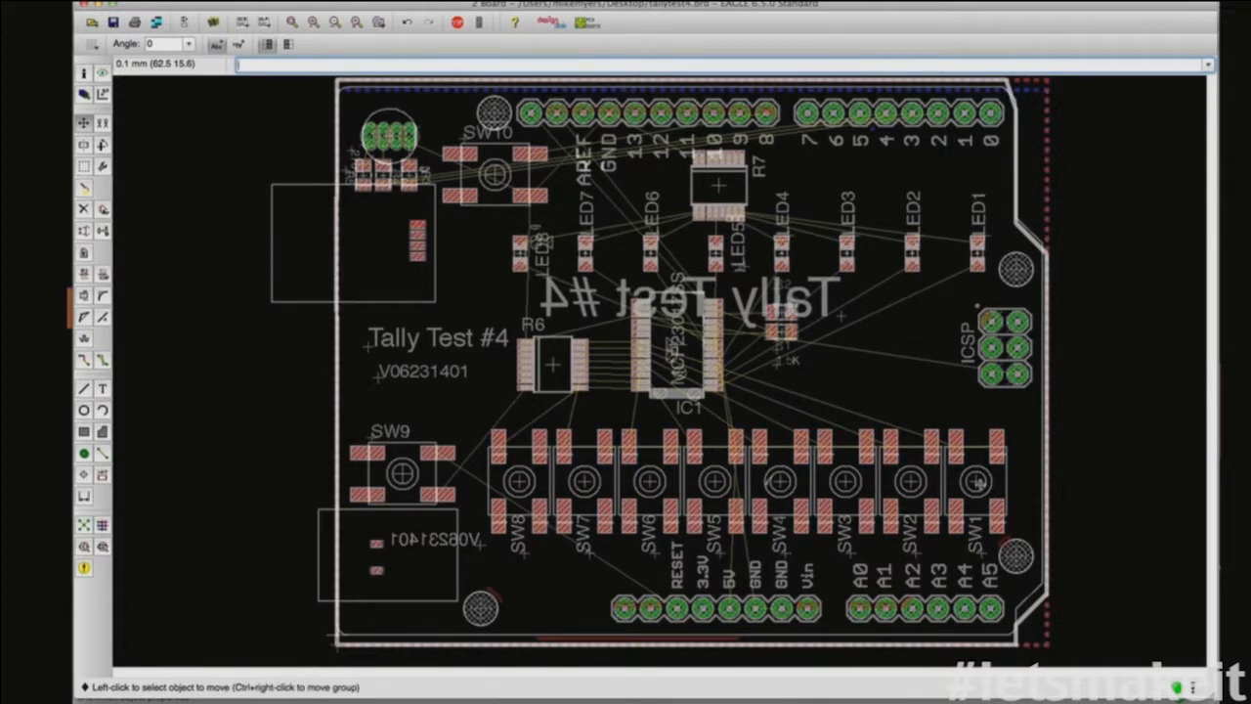
Step: Run the design rule check with the default rules, locate an Overlap error on layer 16, review the error list and close it
{"action": "left_click", "coordinate": [102, 528]}
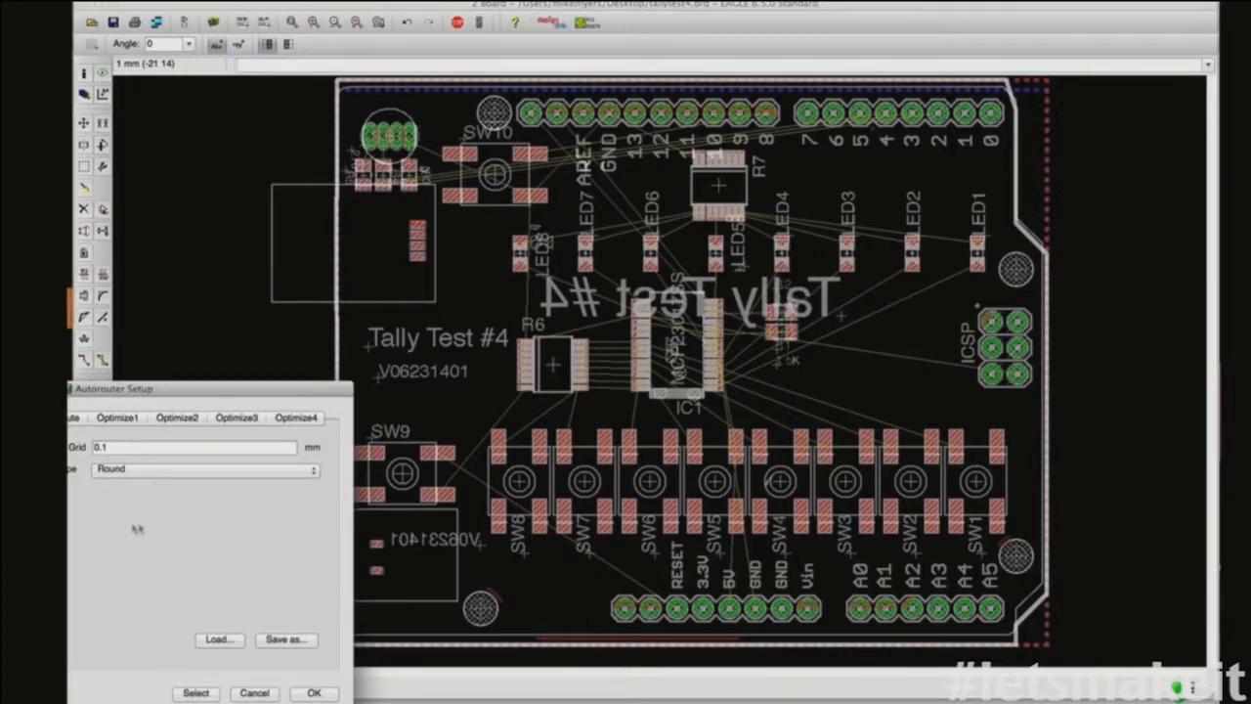
{"action": "left_click", "coordinate": [253, 693]}
{"action": "left_click", "coordinate": [108, 546]}
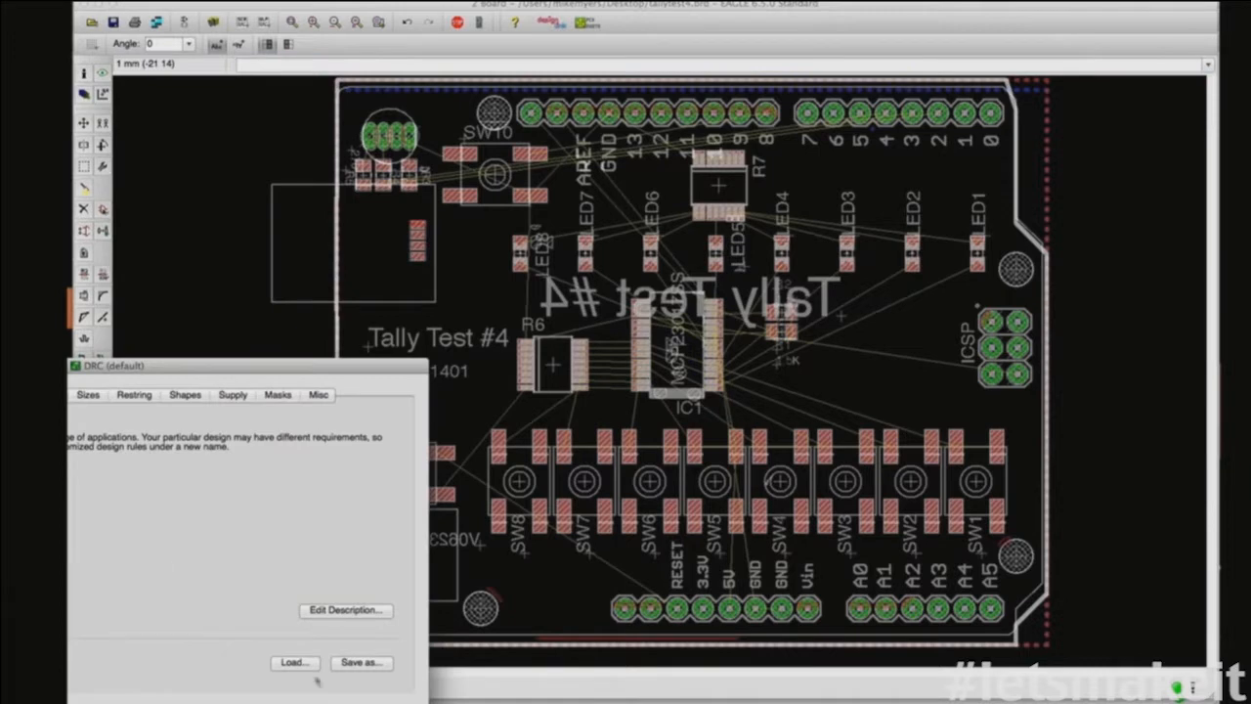
{"action": "key", "text": "Return"}
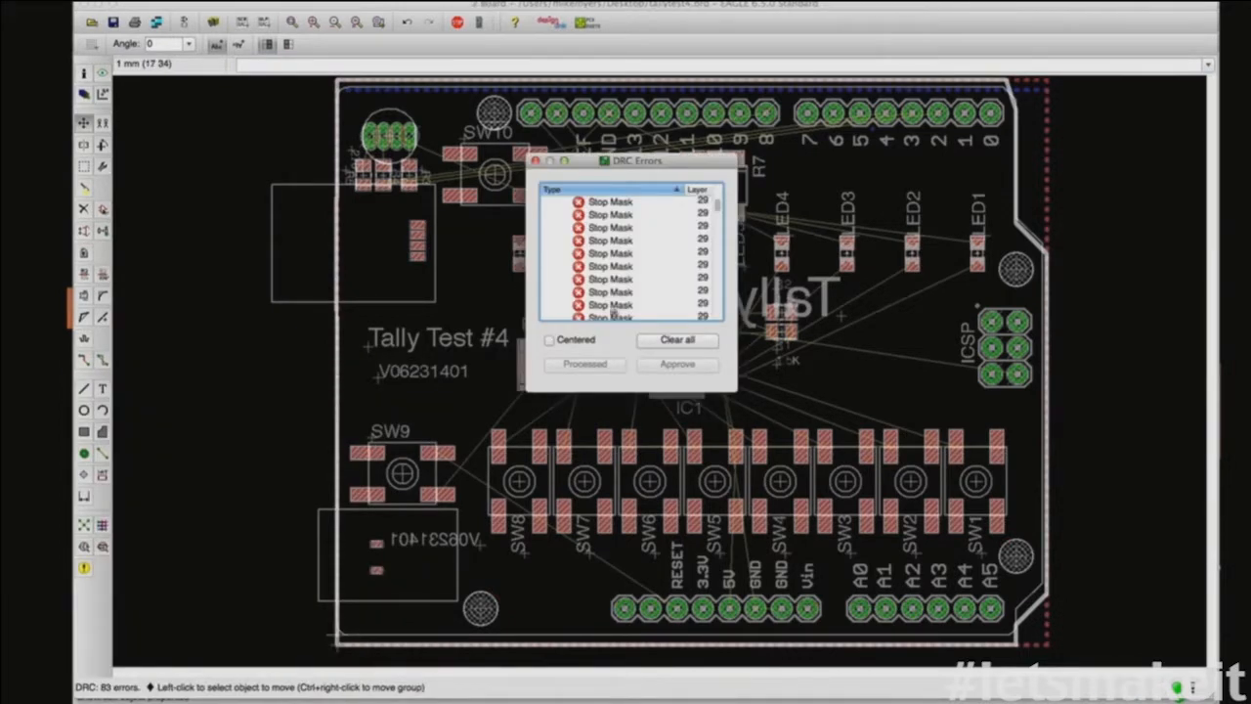
{"action": "scroll", "coordinate": [636, 306], "scroll_direction": "up", "scroll_amount": 5}
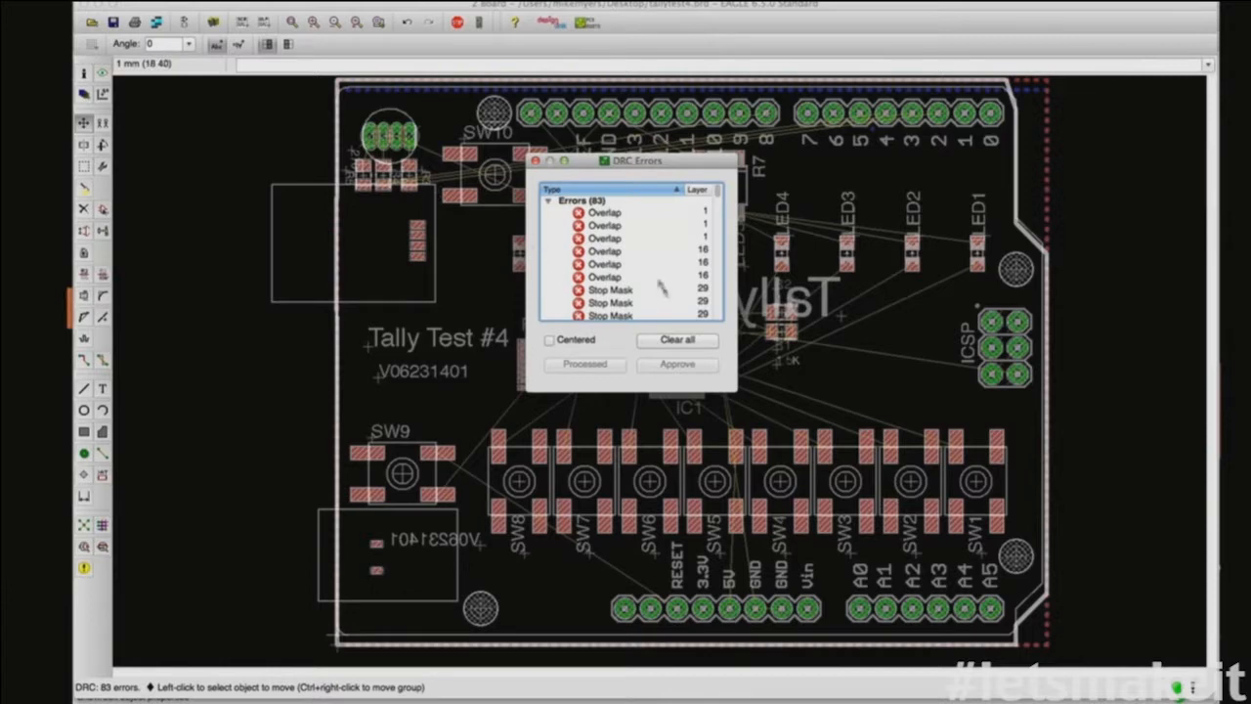
{"action": "left_click", "coordinate": [601, 252]}
{"action": "scroll", "coordinate": [600, 256], "scroll_direction": "down", "scroll_amount": 5}
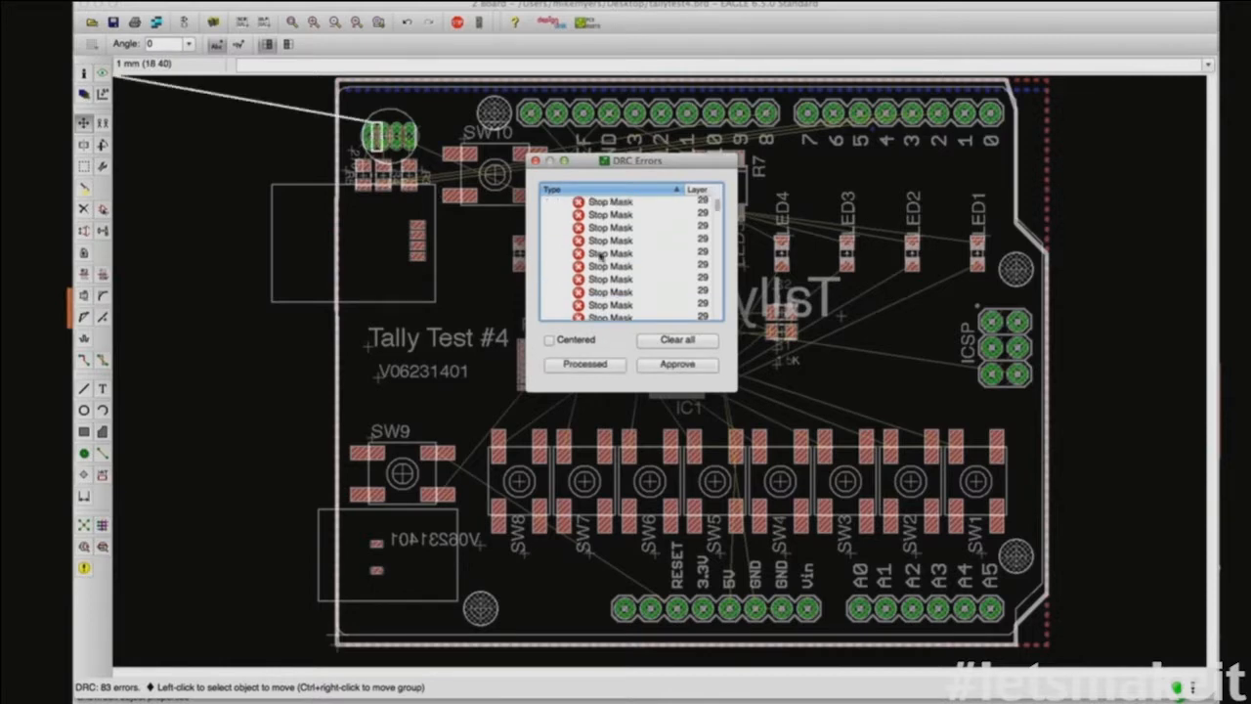
{"action": "scroll", "coordinate": [598, 254], "scroll_direction": "down", "scroll_amount": 3}
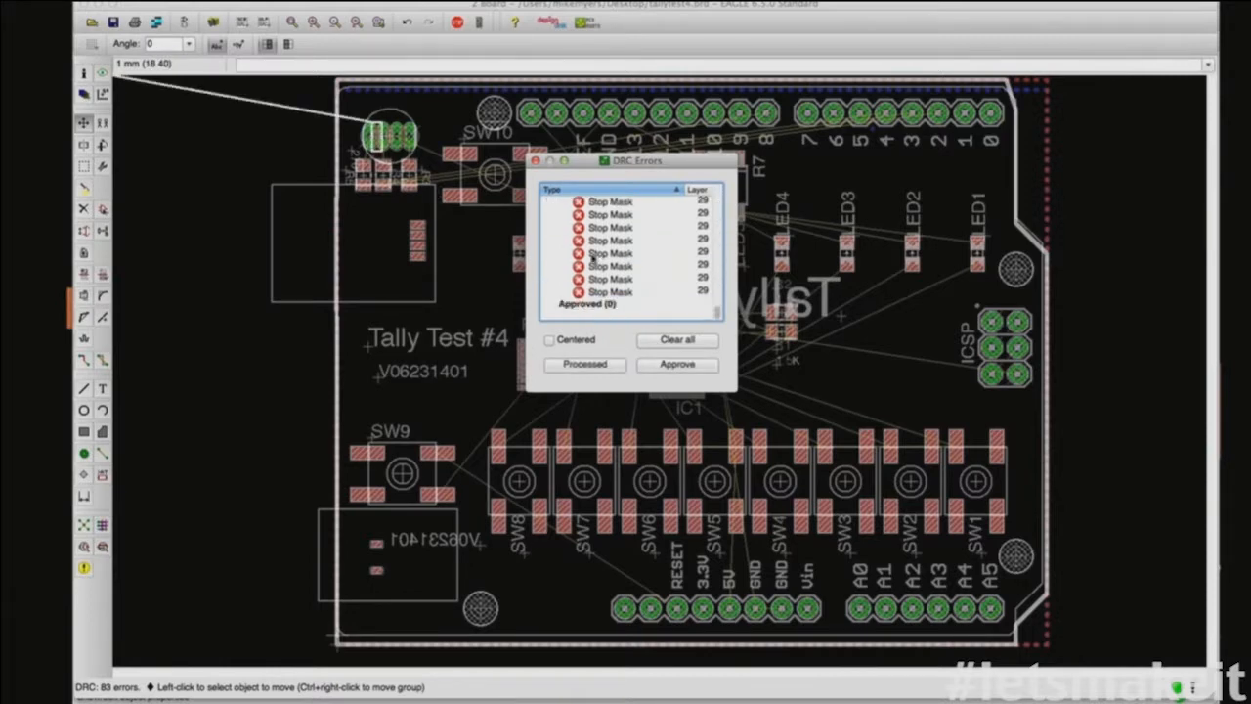
{"action": "left_click", "coordinate": [535, 160]}
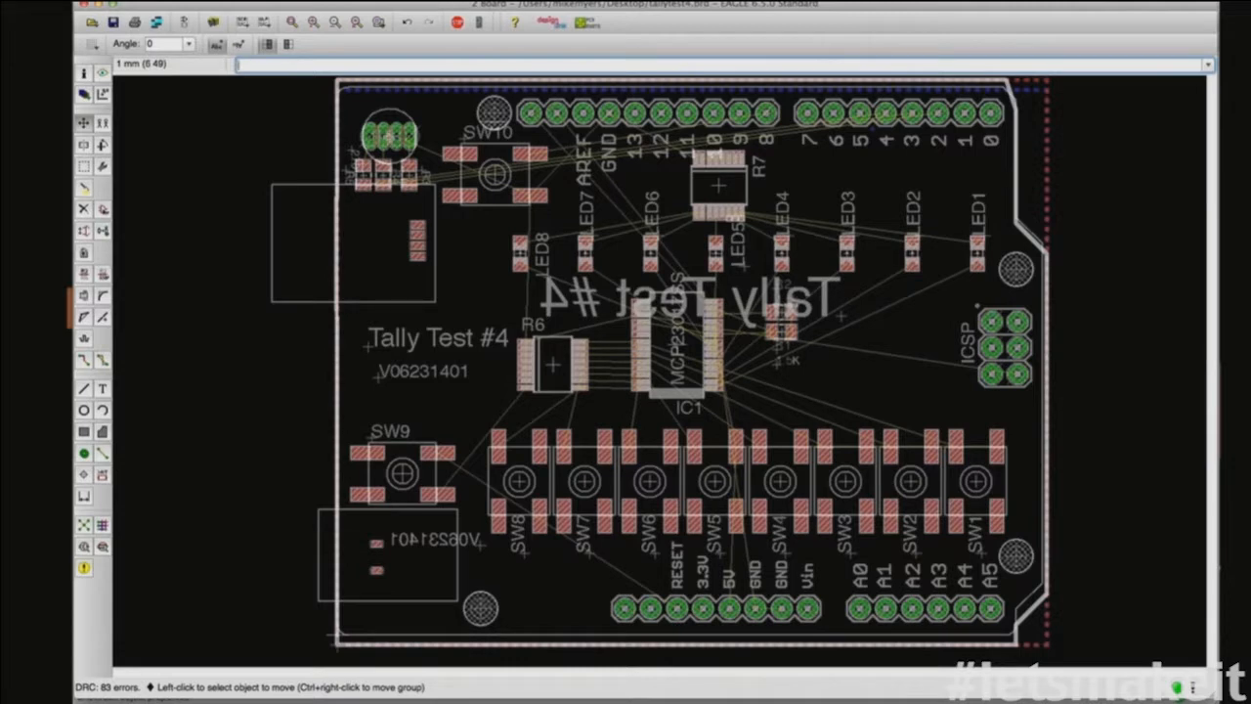
Step: Move the RGB LED D1 slightly upward, closer to the board's top edge
{"action": "left_click", "coordinate": [391, 137]}
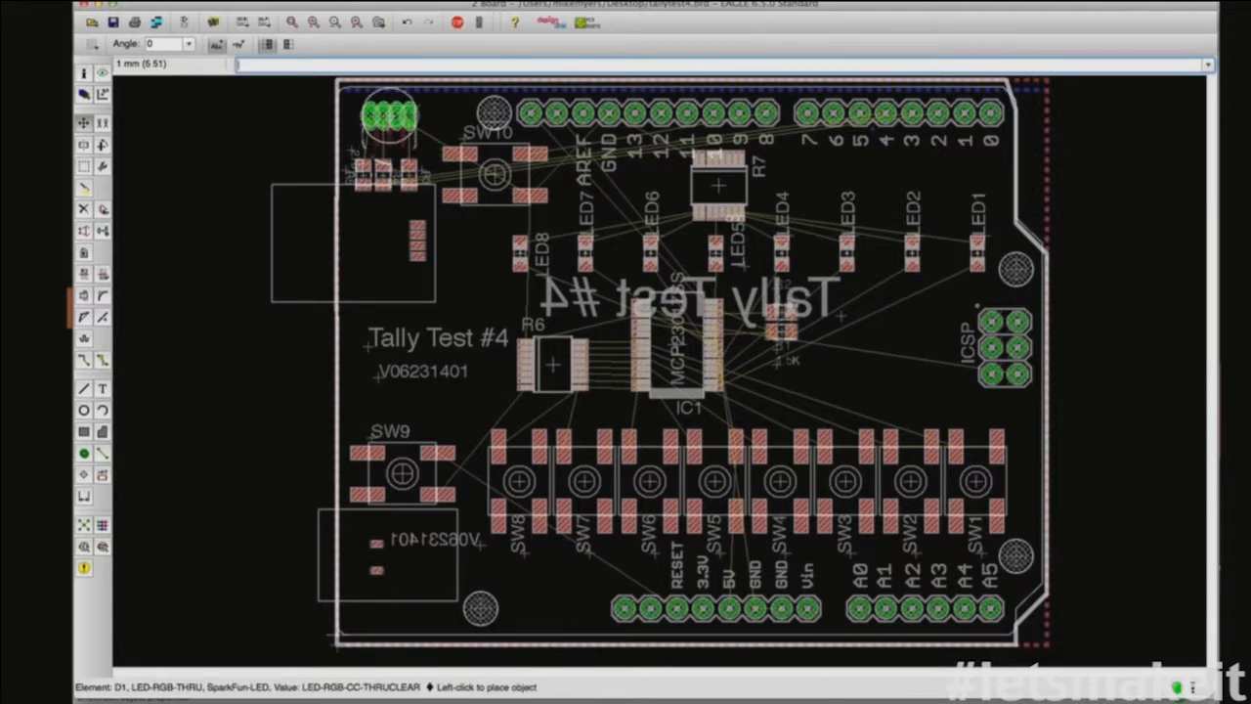
{"action": "left_click", "coordinate": [390, 118]}
{"action": "left_click", "coordinate": [390, 116]}
{"action": "left_click", "coordinate": [390, 116]}
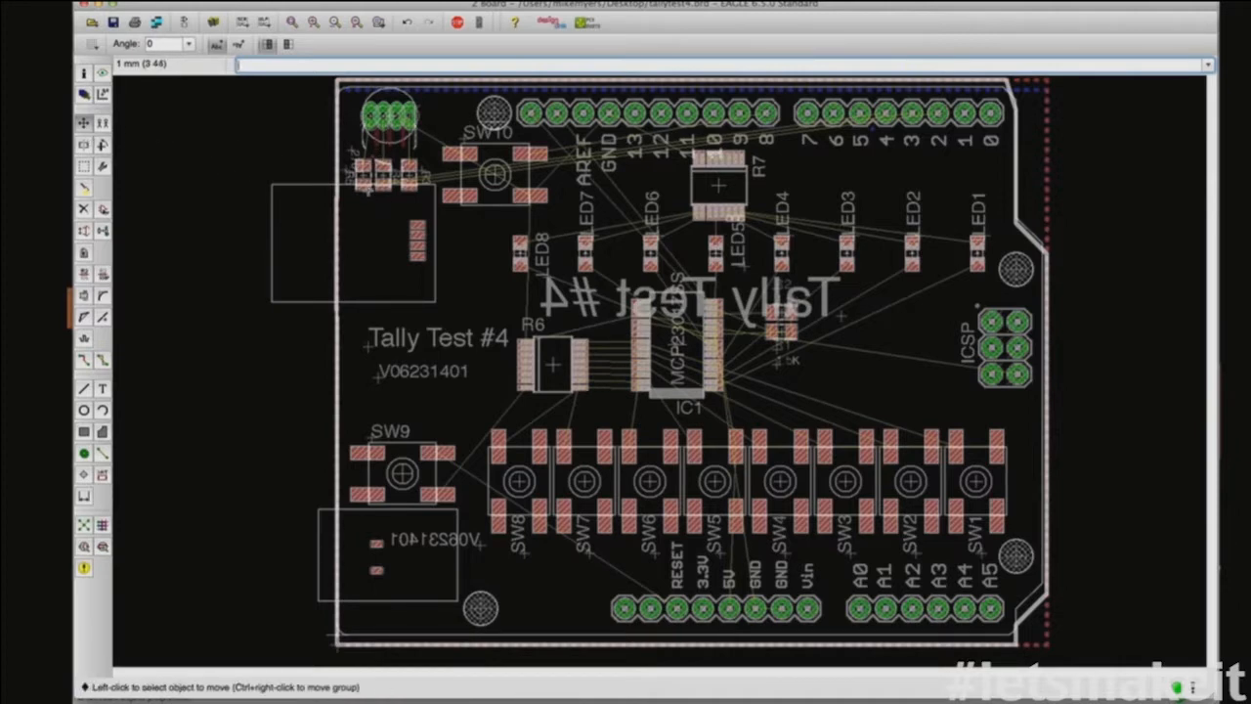
Step: Group the three resistors below the RGB LED and move them slightly upward on the fine grid, clear of the USB connector outline
{"action": "left_click", "coordinate": [84, 165]}
{"action": "left_click_drag", "start_coordinate": [344, 149], "coordinate": [421, 190]}
{"action": "key", "text": "F7"}
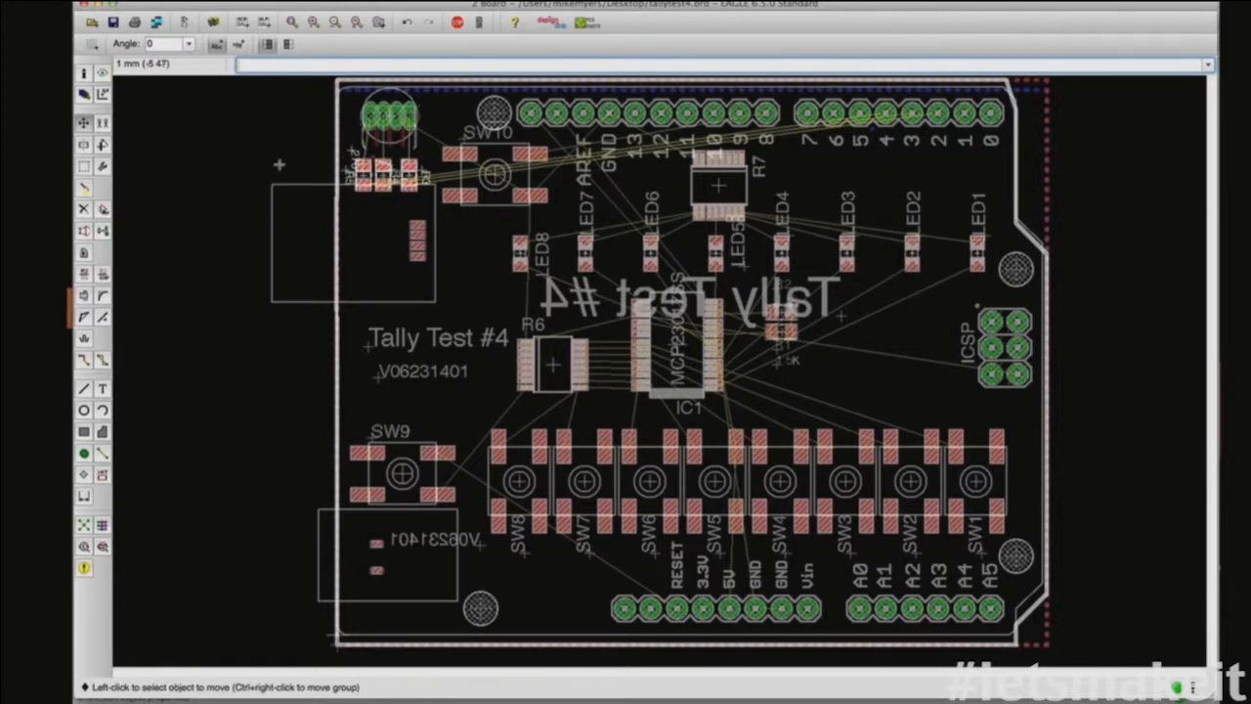
{"action": "right_click", "coordinate": [376, 172]}
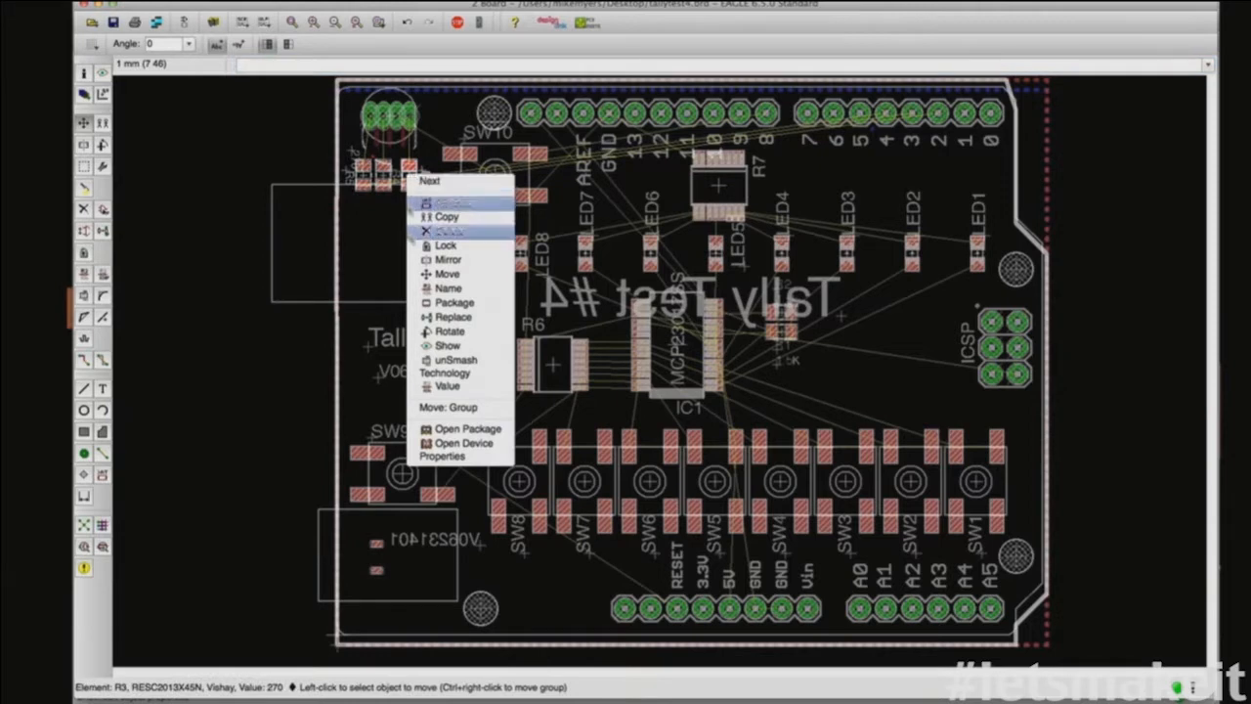
{"action": "left_click", "coordinate": [430, 409]}
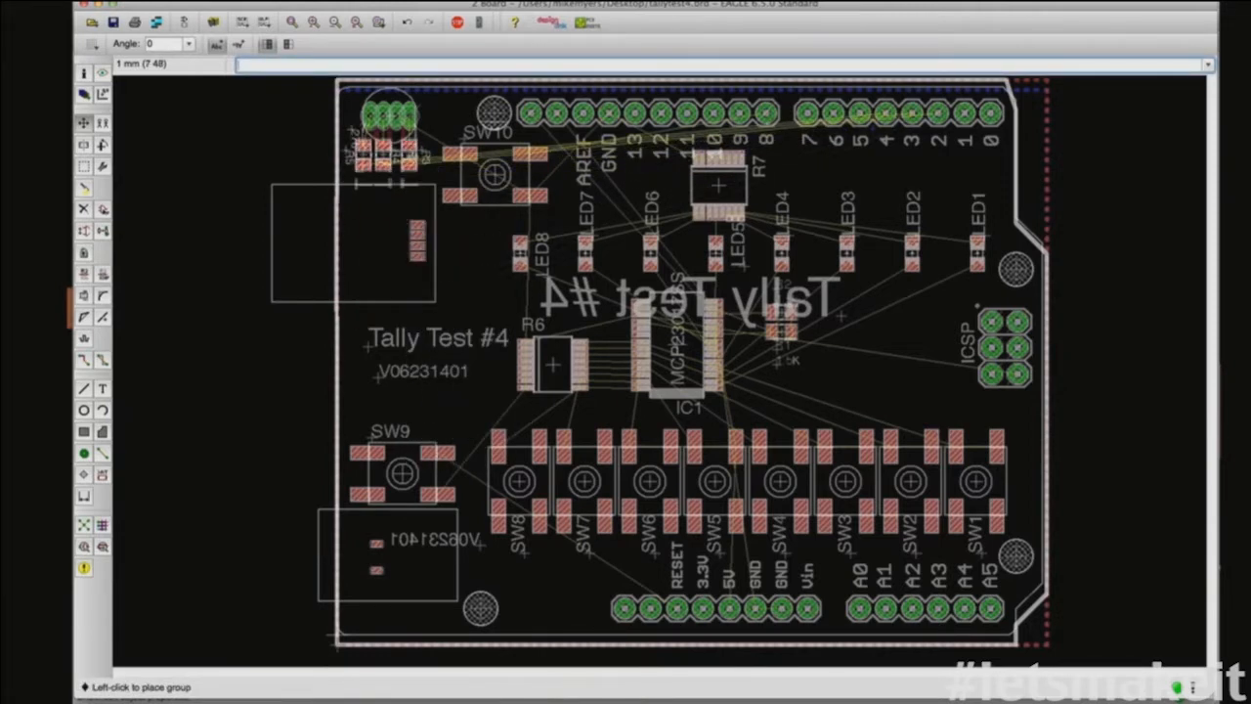
{"action": "key", "text": "alt"}
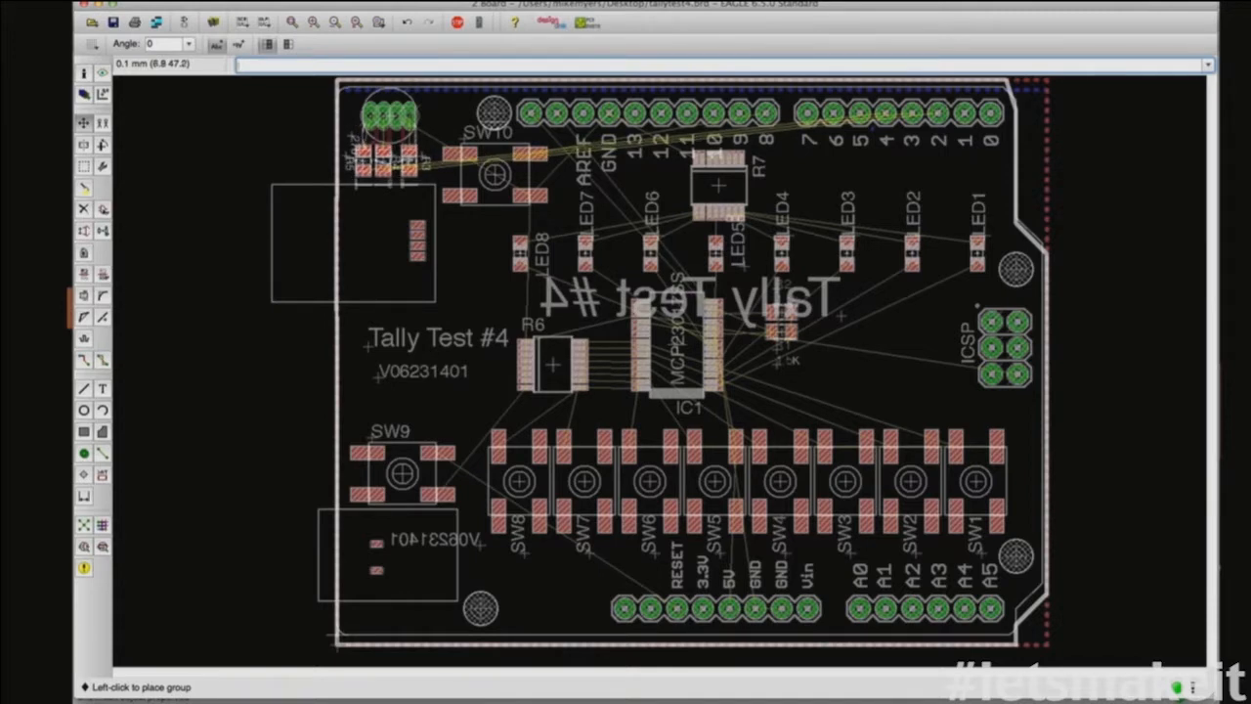
{"action": "left_click", "coordinate": [405, 161]}
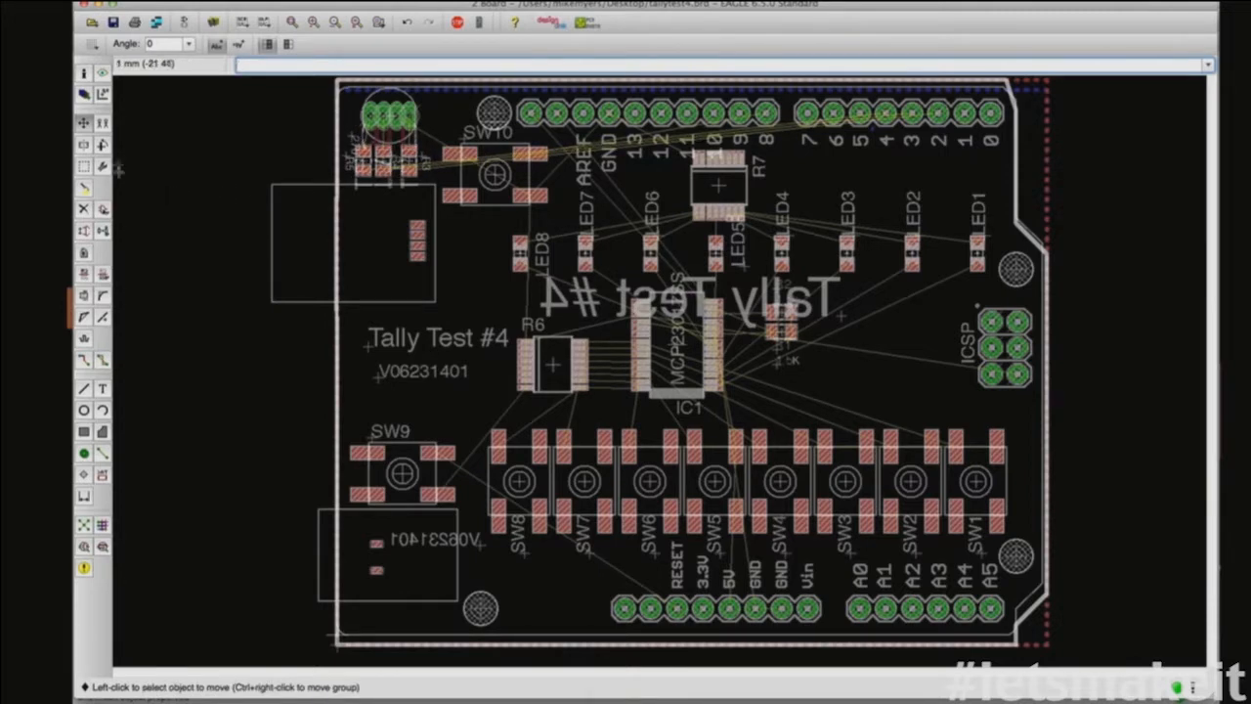
{"action": "left_click", "coordinate": [336, 229]}
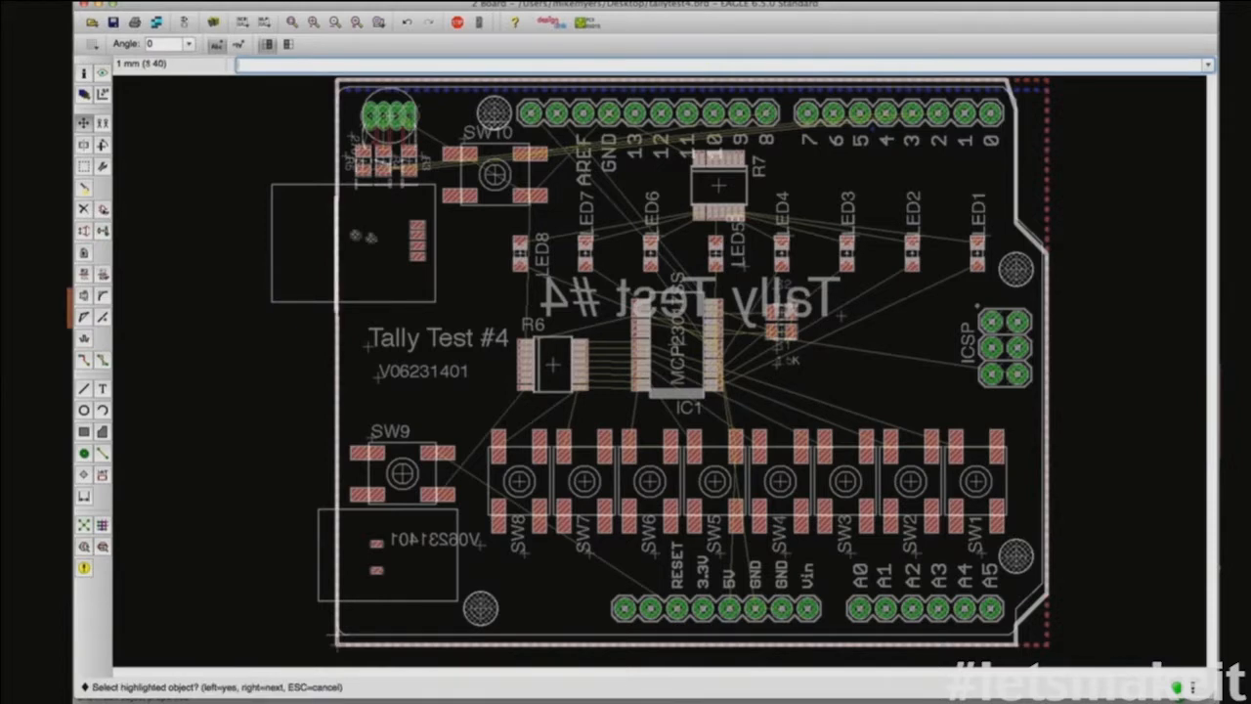
{"action": "left_click", "coordinate": [335, 235]}
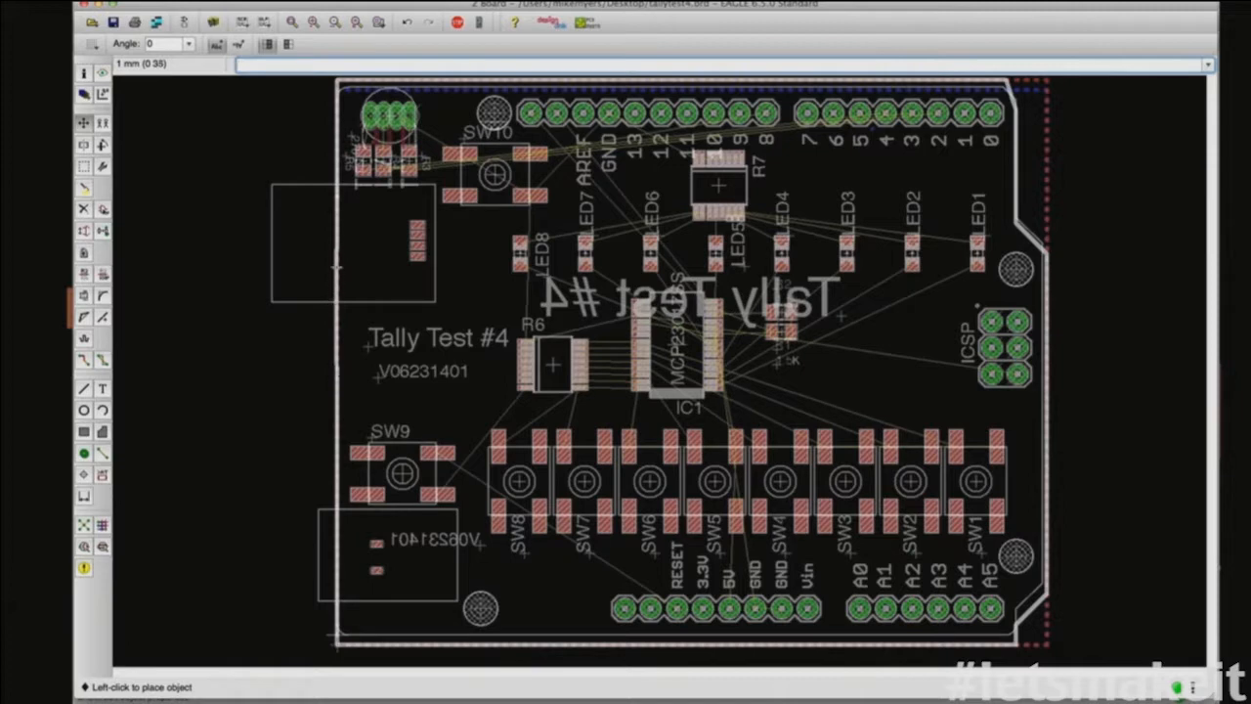
{"action": "left_click", "coordinate": [337, 208]}
{"action": "left_click", "coordinate": [345, 198]}
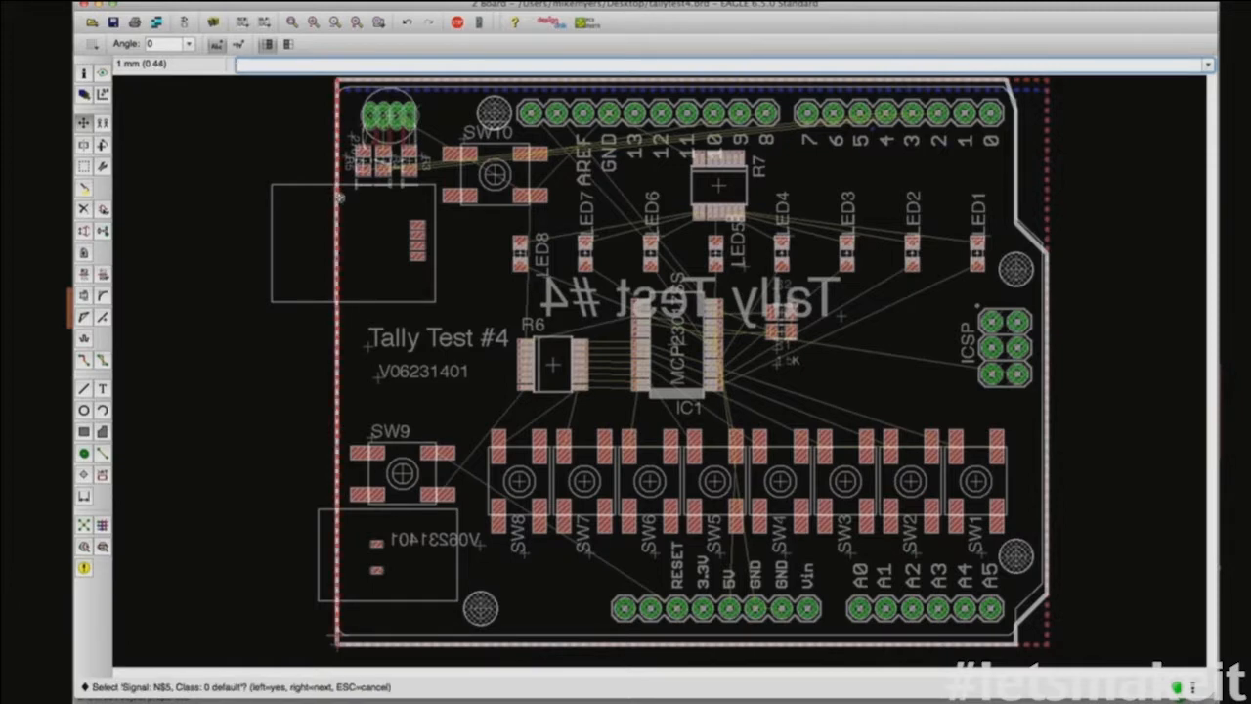
{"action": "right_click", "coordinate": [347, 198]}
{"action": "left_click", "coordinate": [342, 192]}
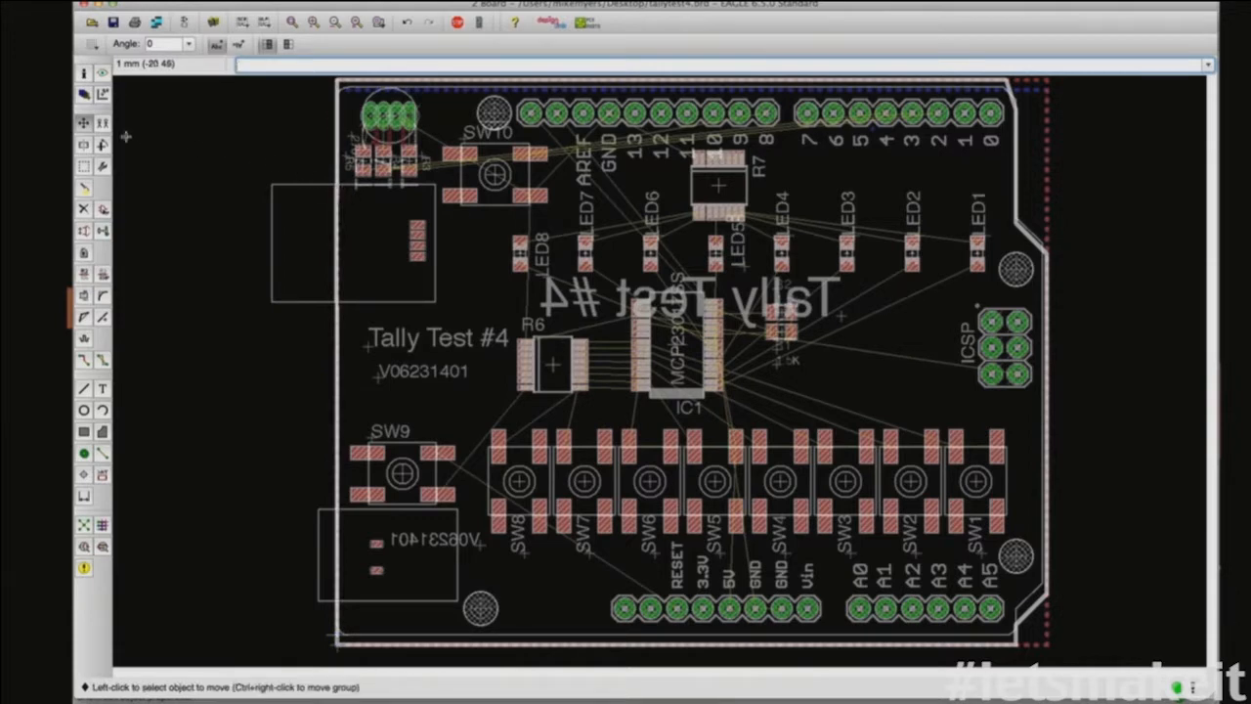
Step: Split the board outline's left edge near the top of the USB connector rectangle and place the new corner at the rectangle's right side
{"action": "left_click", "coordinate": [85, 318]}
{"action": "left_click", "coordinate": [341, 199]}
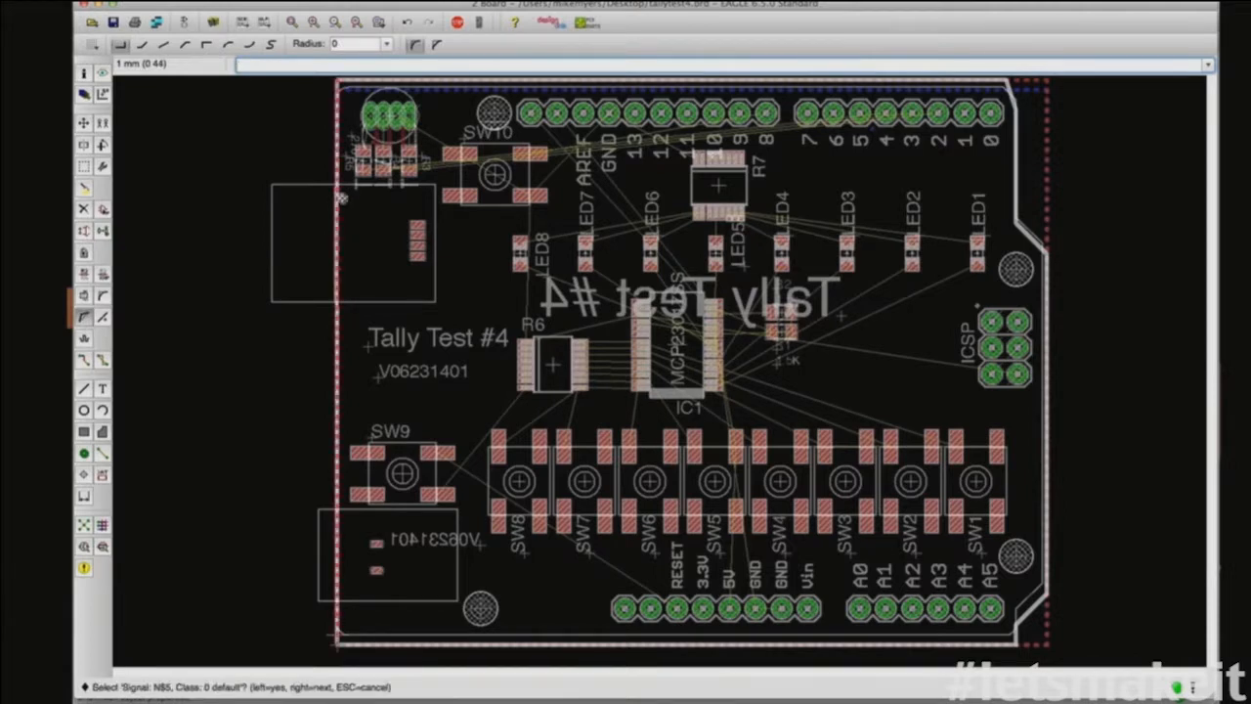
{"action": "right_click", "coordinate": [341, 197]}
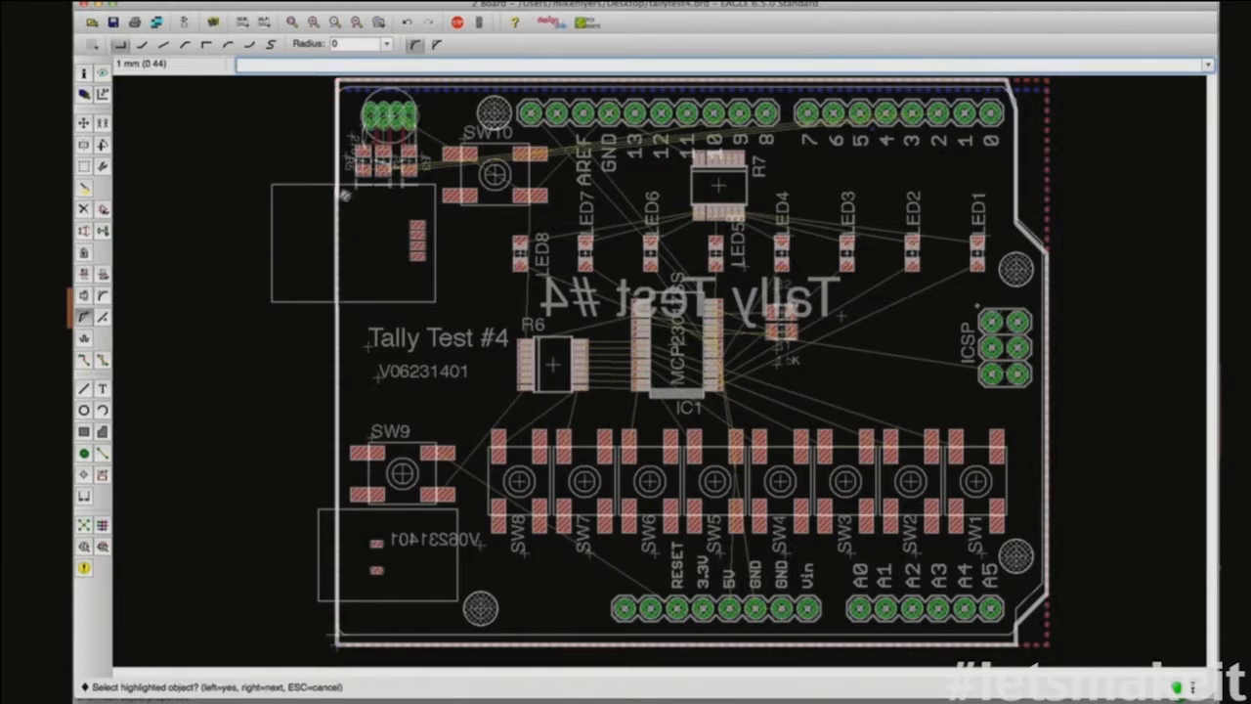
{"action": "left_click", "coordinate": [339, 195]}
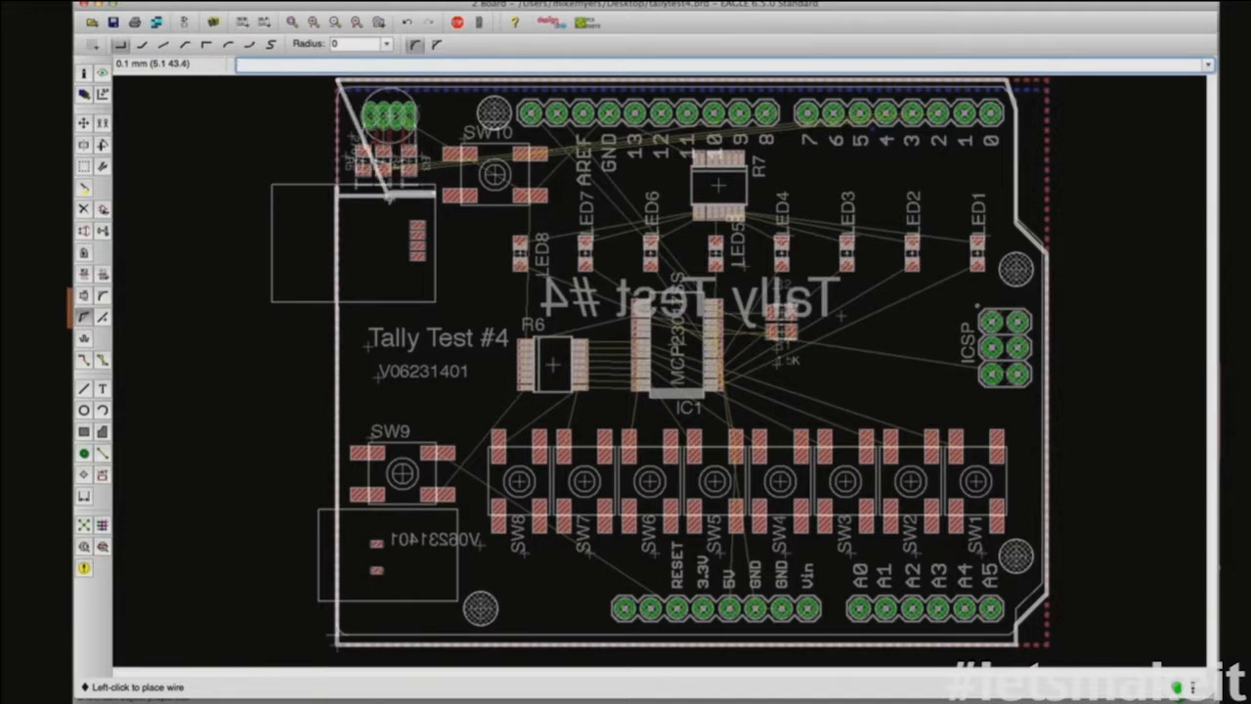
{"action": "left_click", "coordinate": [434, 194]}
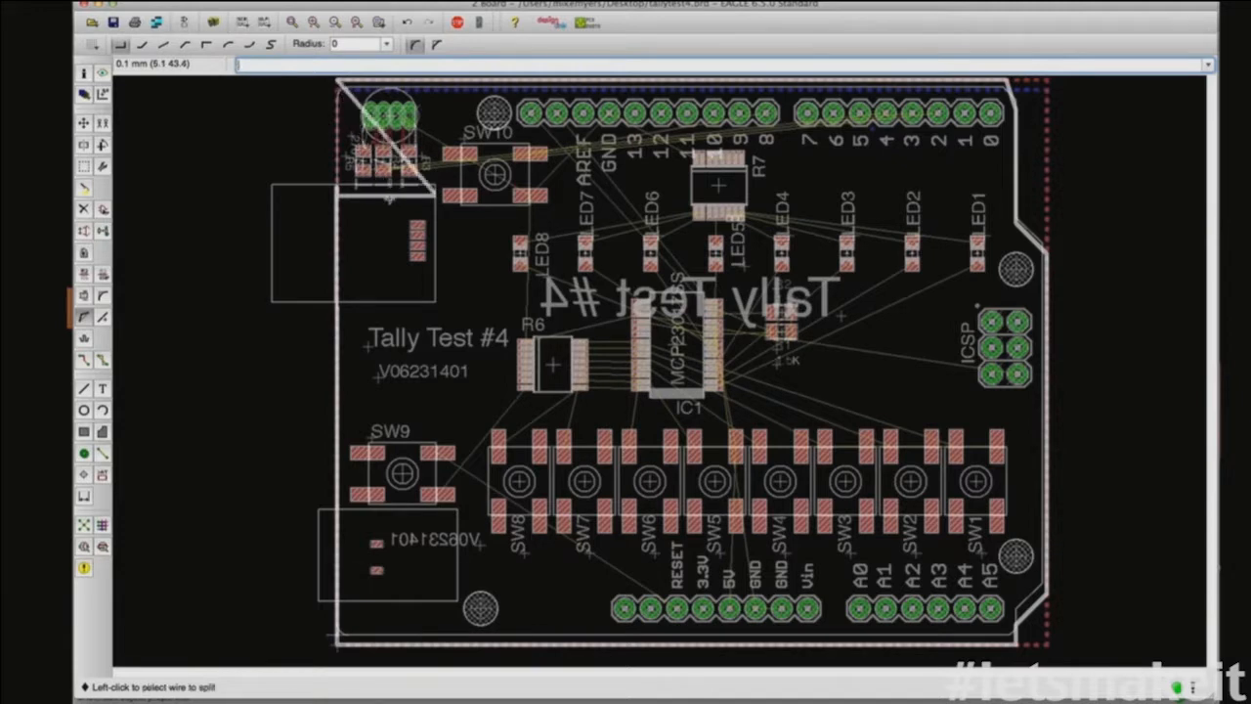
Step: Move the new horizontal outline segment up onto the top edge of the USB connector rectangle
{"action": "left_click", "coordinate": [83, 122]}
{"action": "left_click", "coordinate": [373, 197]}
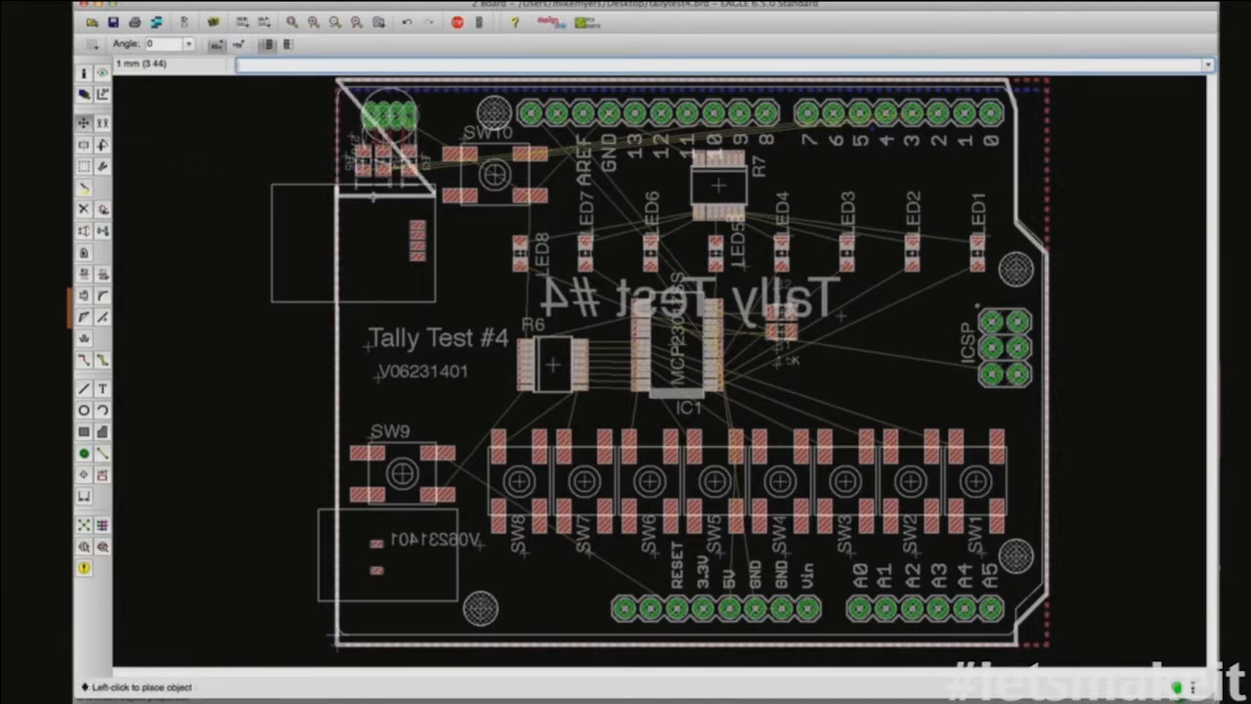
{"action": "left_click", "coordinate": [374, 197]}
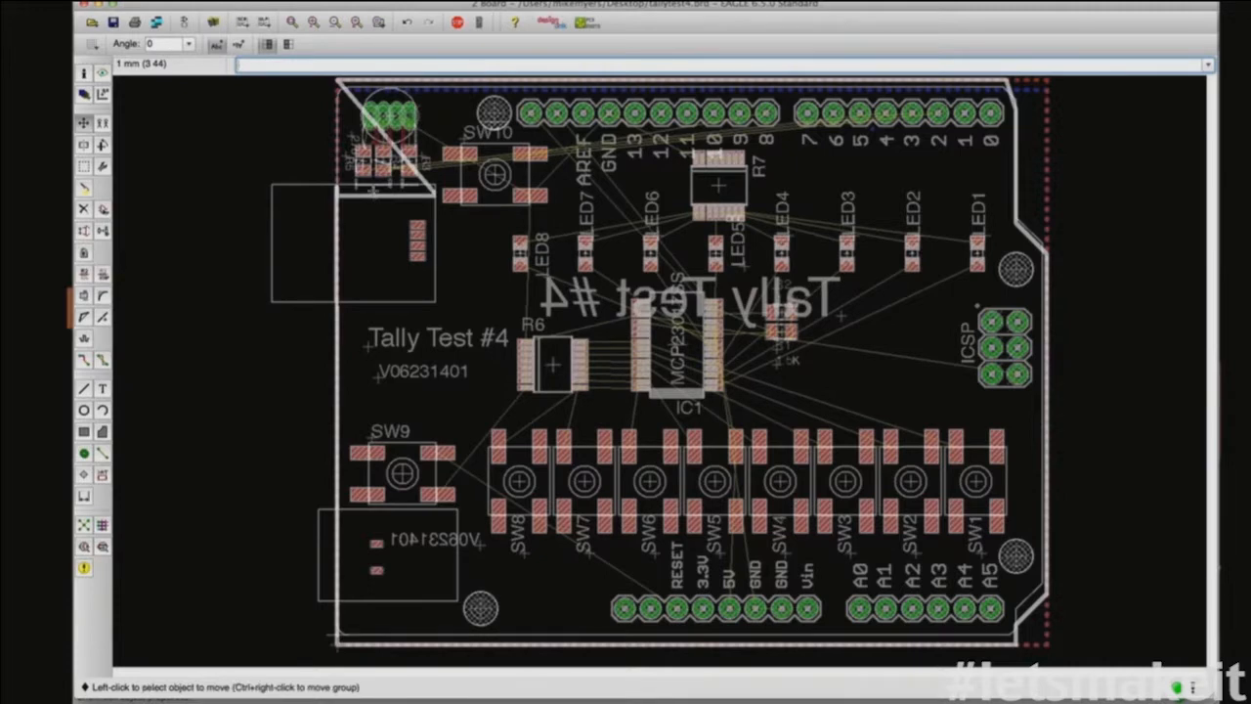
{"action": "left_click", "coordinate": [370, 194]}
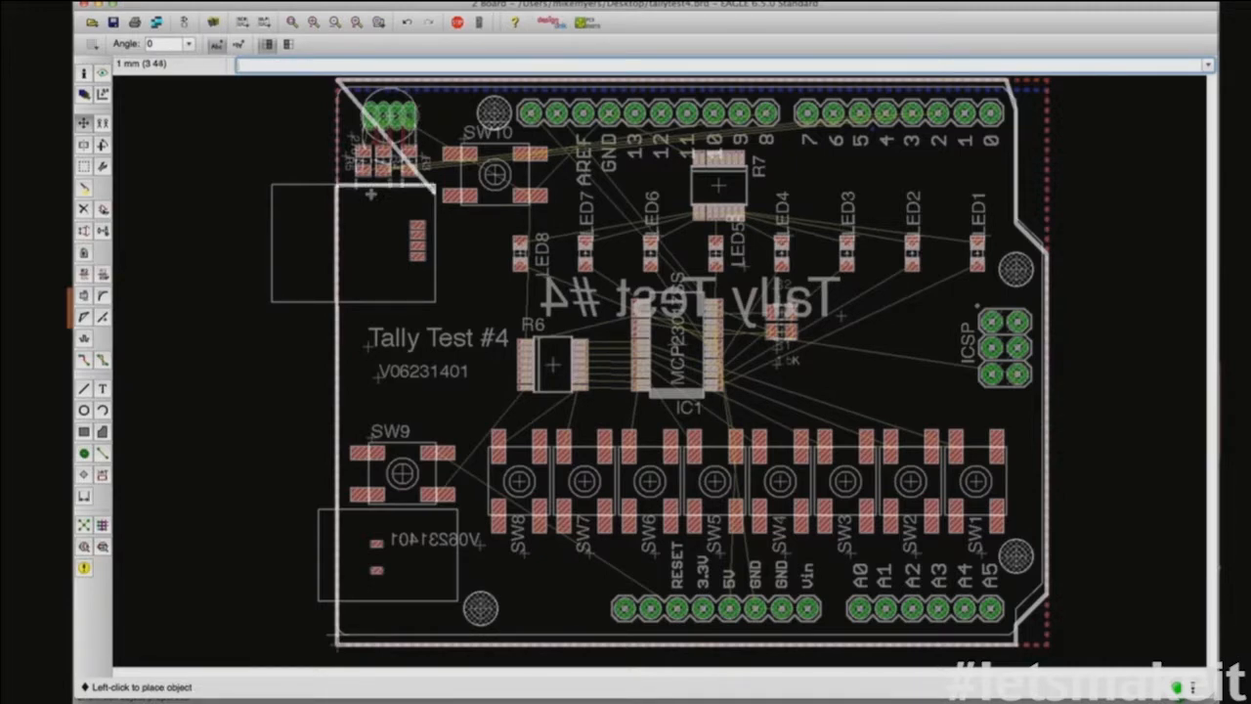
{"action": "left_click", "coordinate": [370, 187]}
{"action": "left_click", "coordinate": [342, 240]}
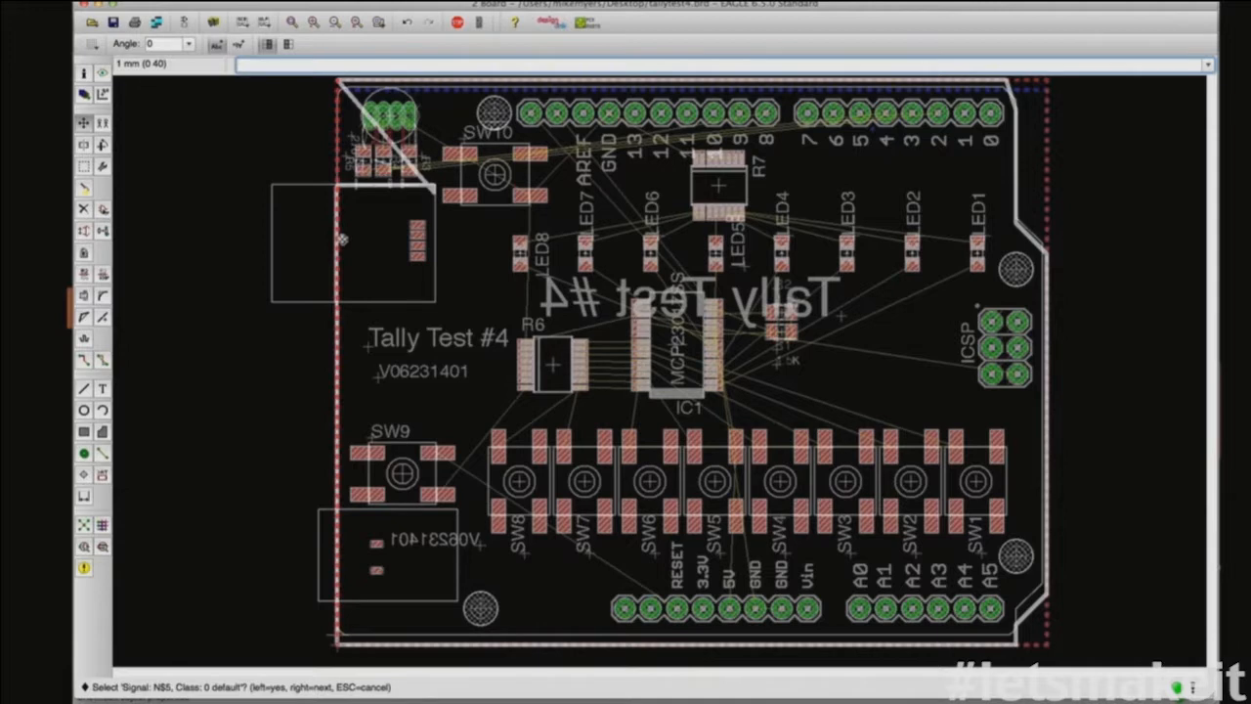
{"action": "right_click", "coordinate": [343, 239]}
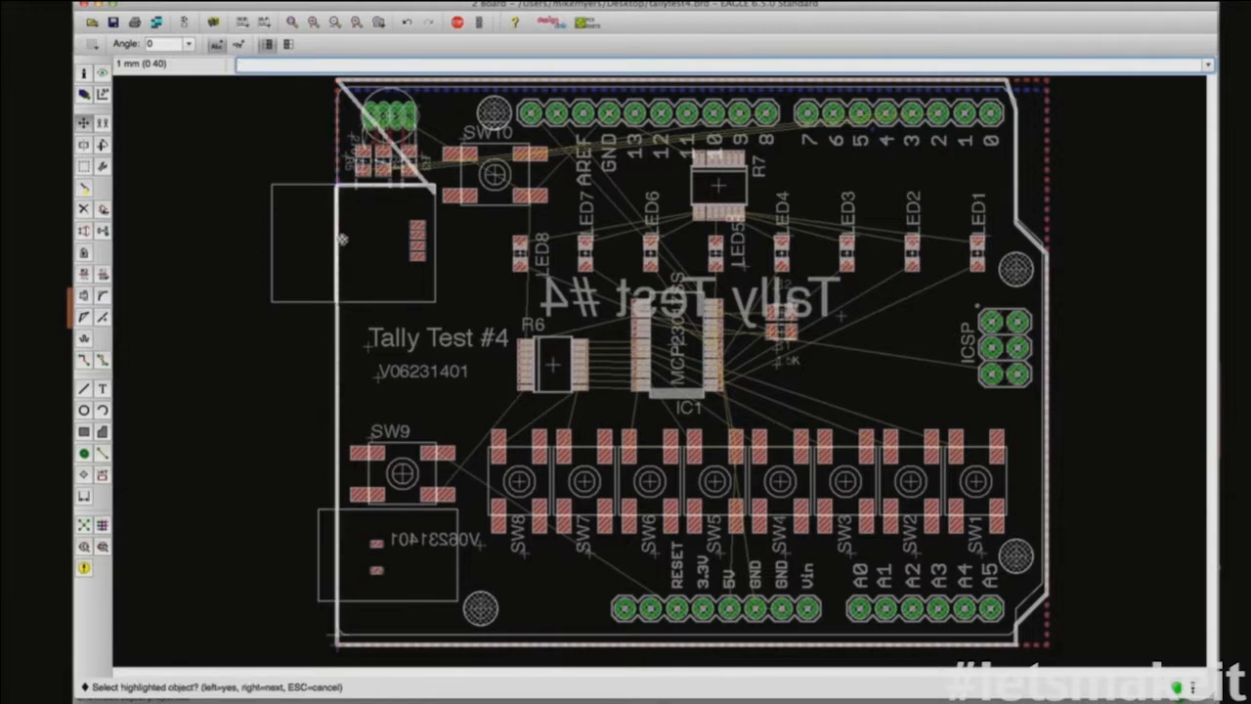
{"action": "left_click", "coordinate": [342, 240]}
{"action": "left_click", "coordinate": [338, 235]}
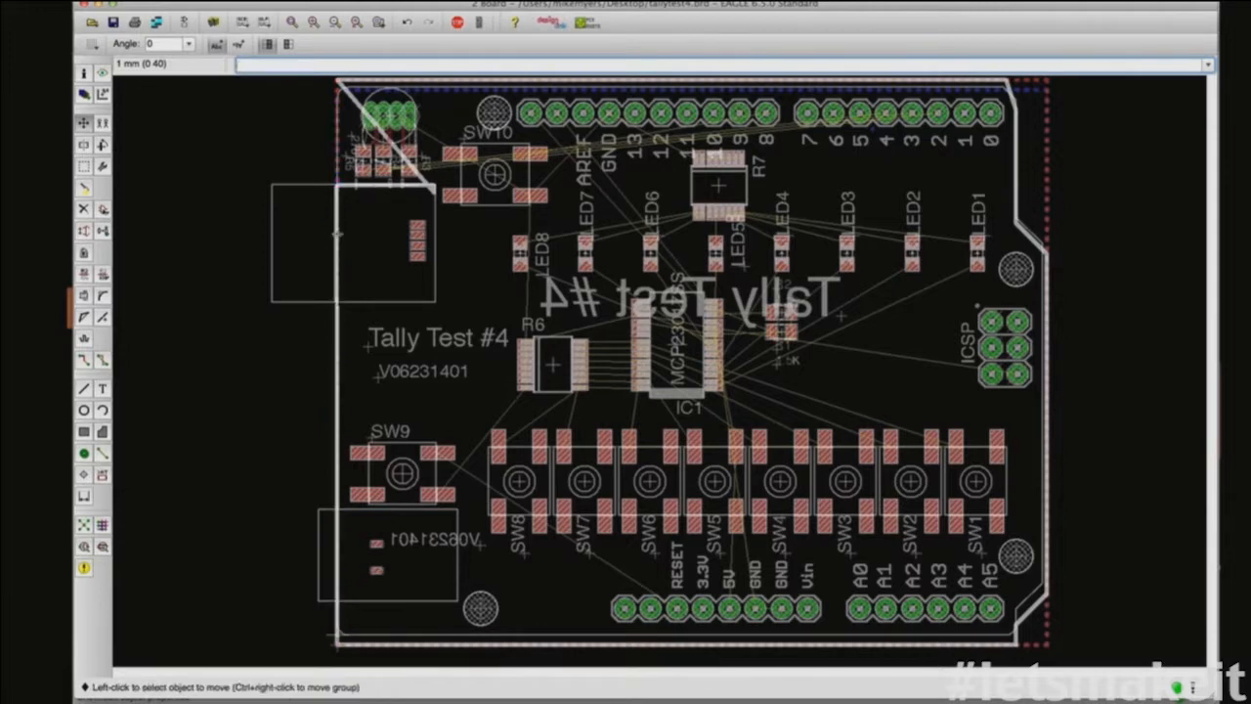
{"action": "left_click", "coordinate": [341, 241]}
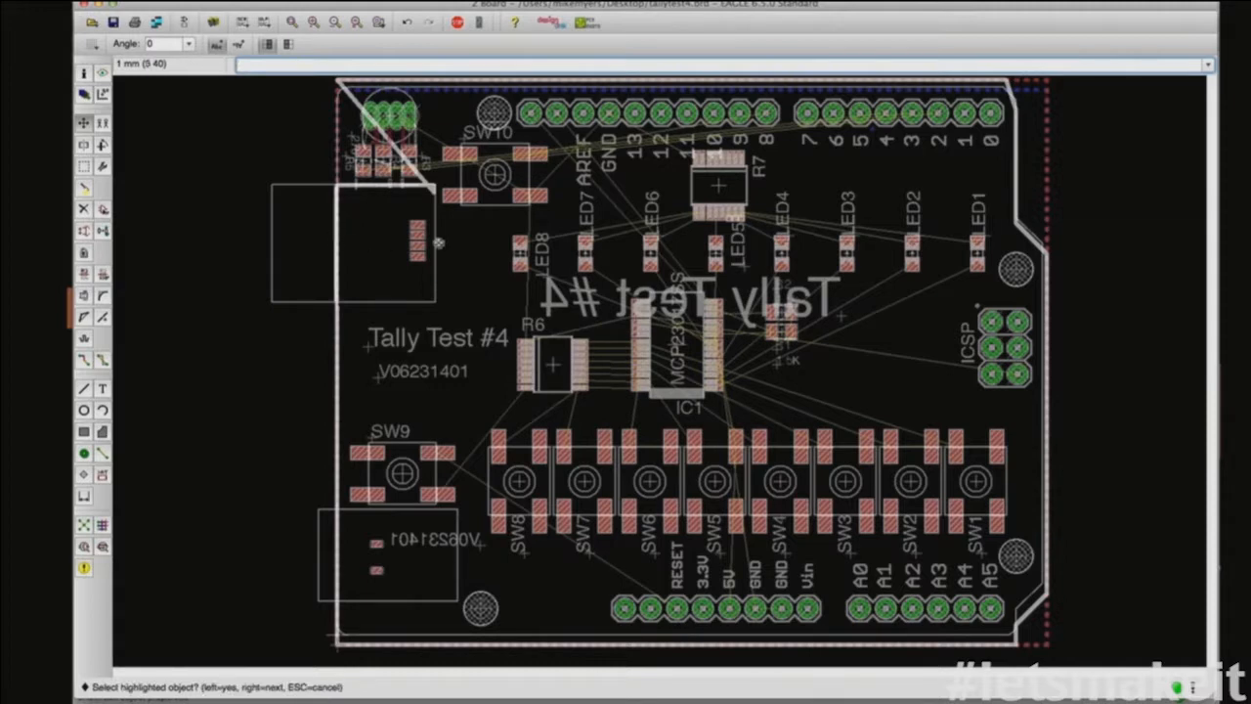
{"action": "left_click", "coordinate": [340, 247]}
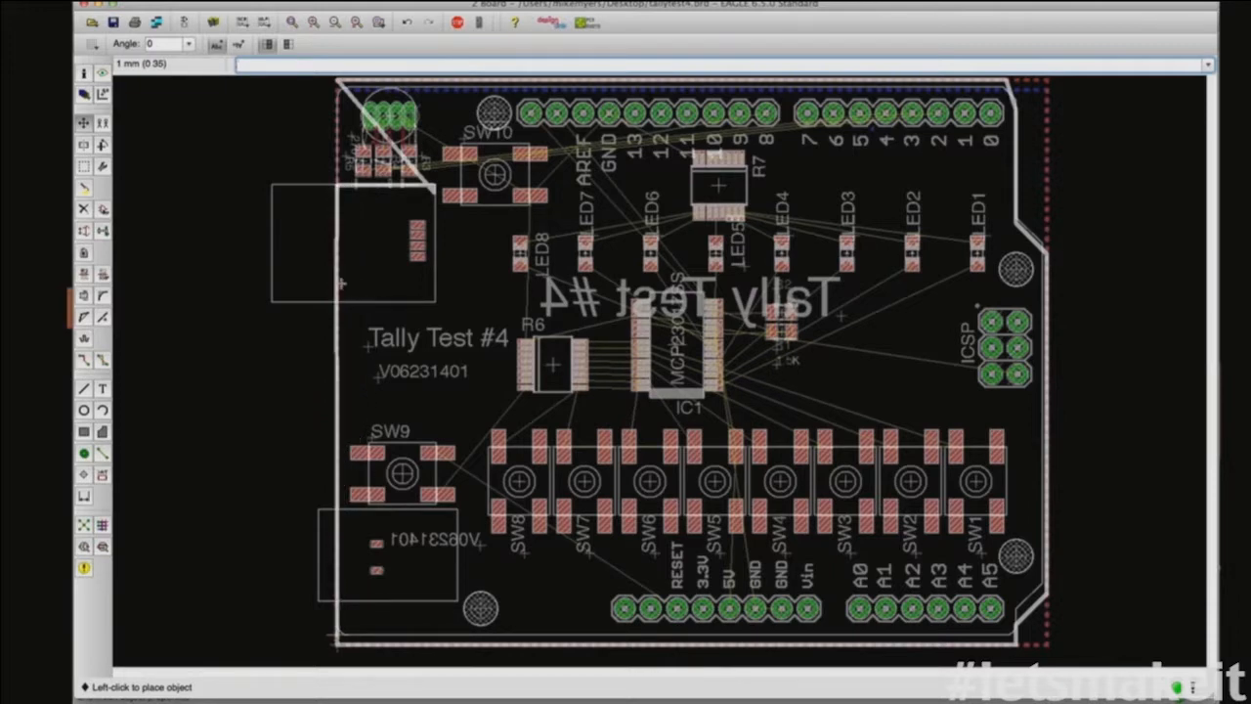
{"action": "left_click", "coordinate": [341, 282]}
Step: Move the outline vertex at the USB rectangle's top-left to the rectangle's lower-right corner, forming the notch's vertical side
{"action": "left_click", "coordinate": [343, 192]}
{"action": "right_click", "coordinate": [343, 191]}
{"action": "right_click", "coordinate": [343, 192]}
{"action": "left_click", "coordinate": [343, 192]}
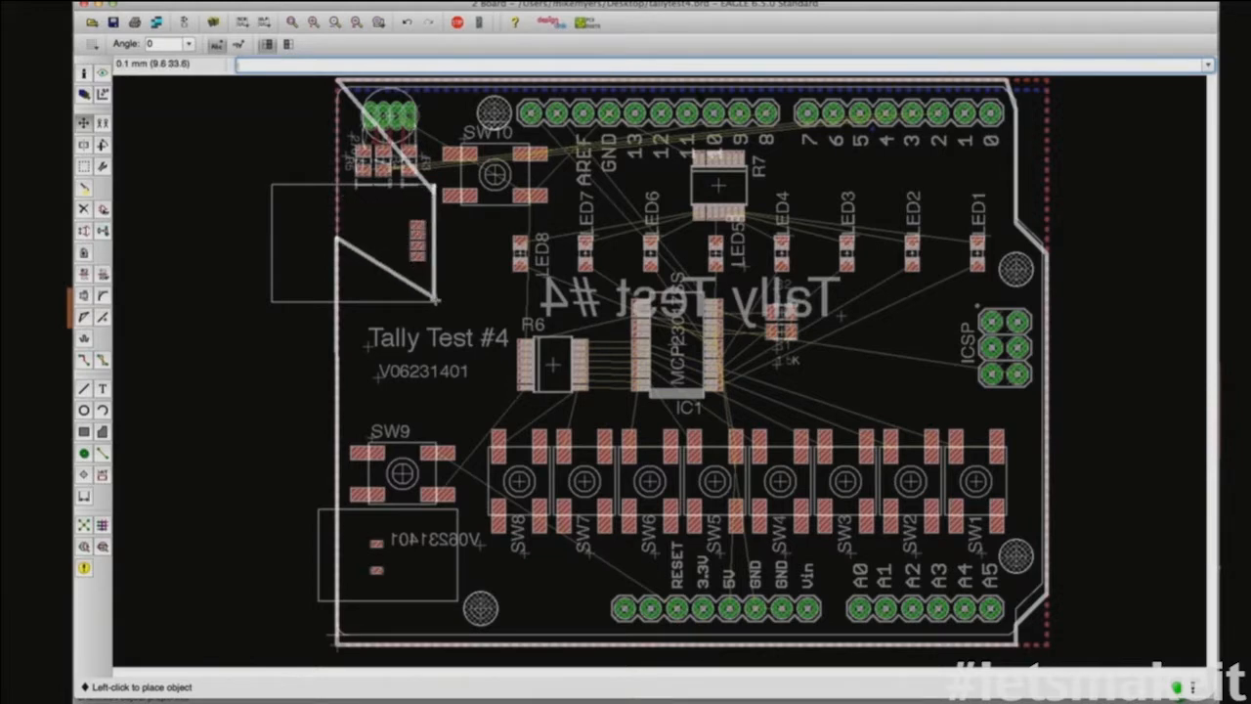
{"action": "left_click", "coordinate": [434, 300]}
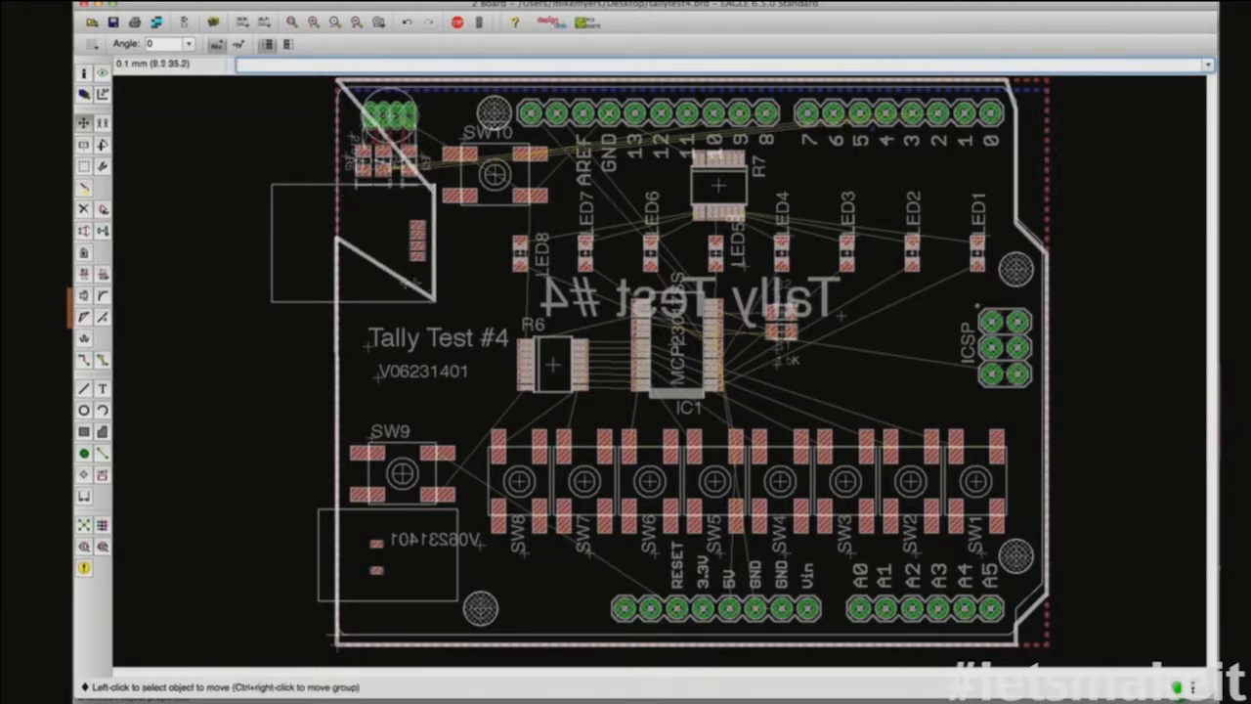
Step: Move the remaining left-edge outline vertex down so the notch's lower side runs horizontally along the bottom of the USB connector rectangle
{"action": "left_click", "coordinate": [339, 241]}
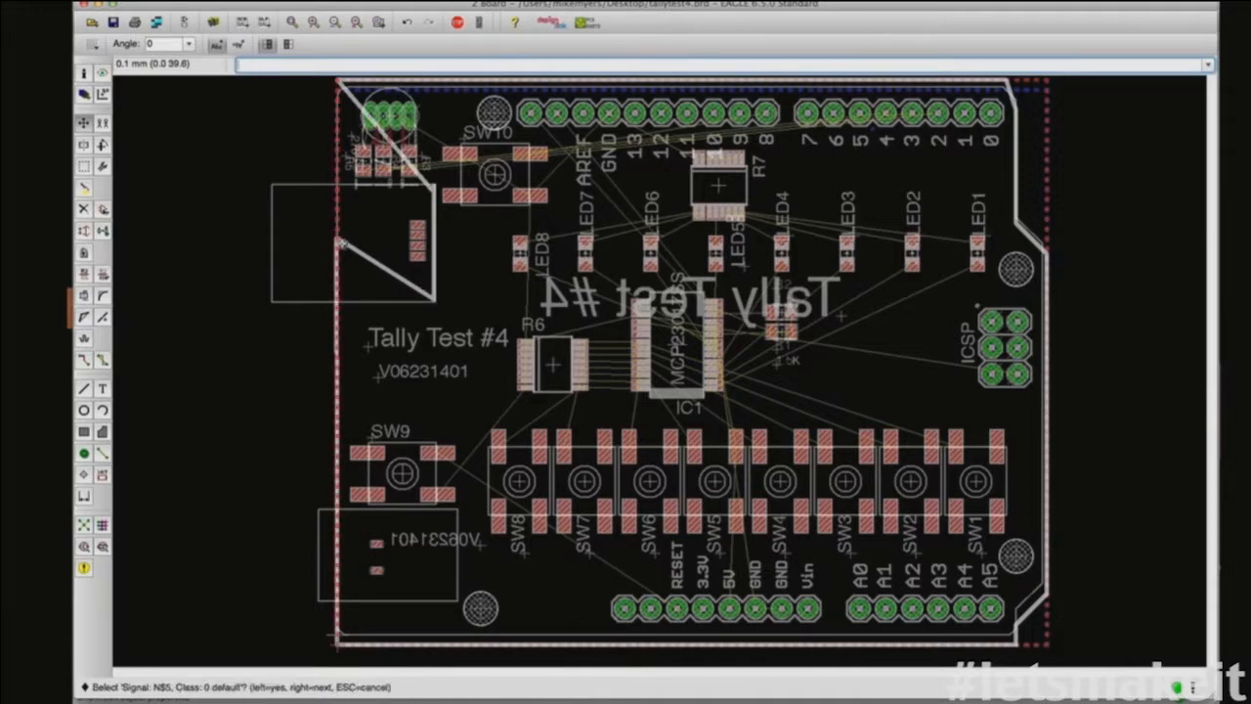
{"action": "right_click", "coordinate": [339, 240]}
{"action": "right_click", "coordinate": [339, 241]}
{"action": "left_click", "coordinate": [337, 239]}
{"action": "left_click", "coordinate": [337, 283]}
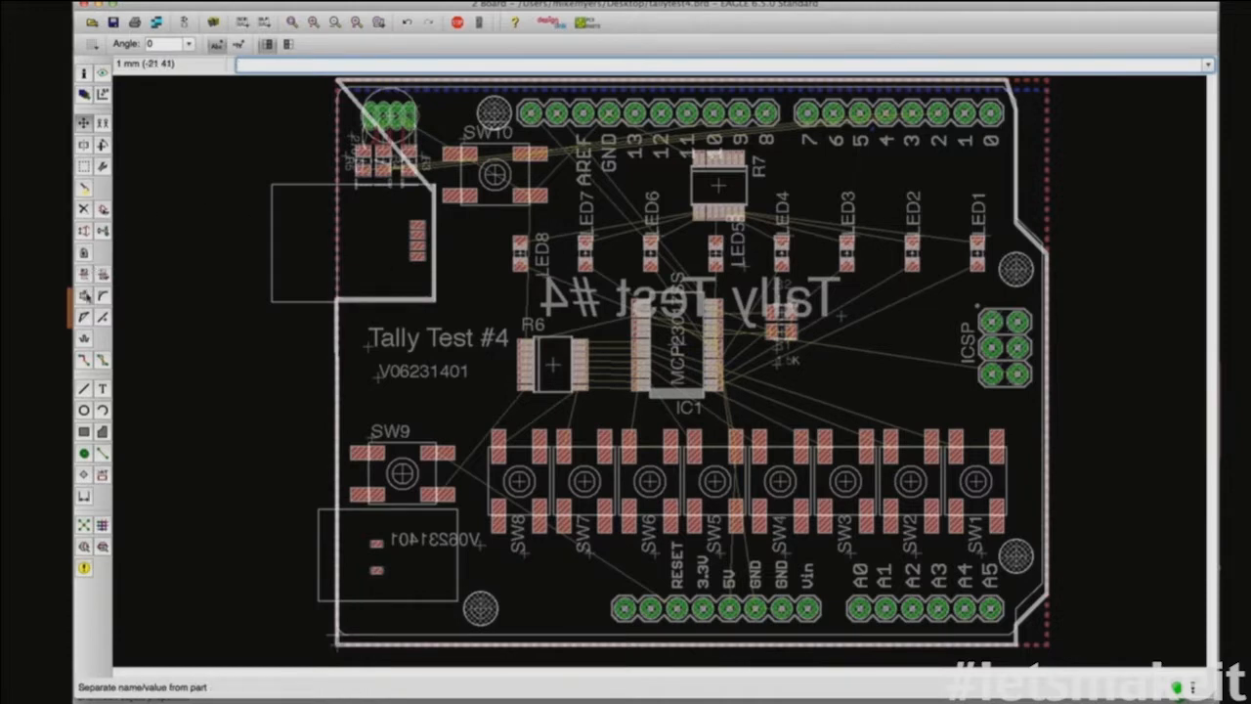
Step: Split the diagonal outline segment at the left edge to square the notch, and move the notch's upper side onto the USB rectangle's top edge
{"action": "left_click", "coordinate": [84, 317]}
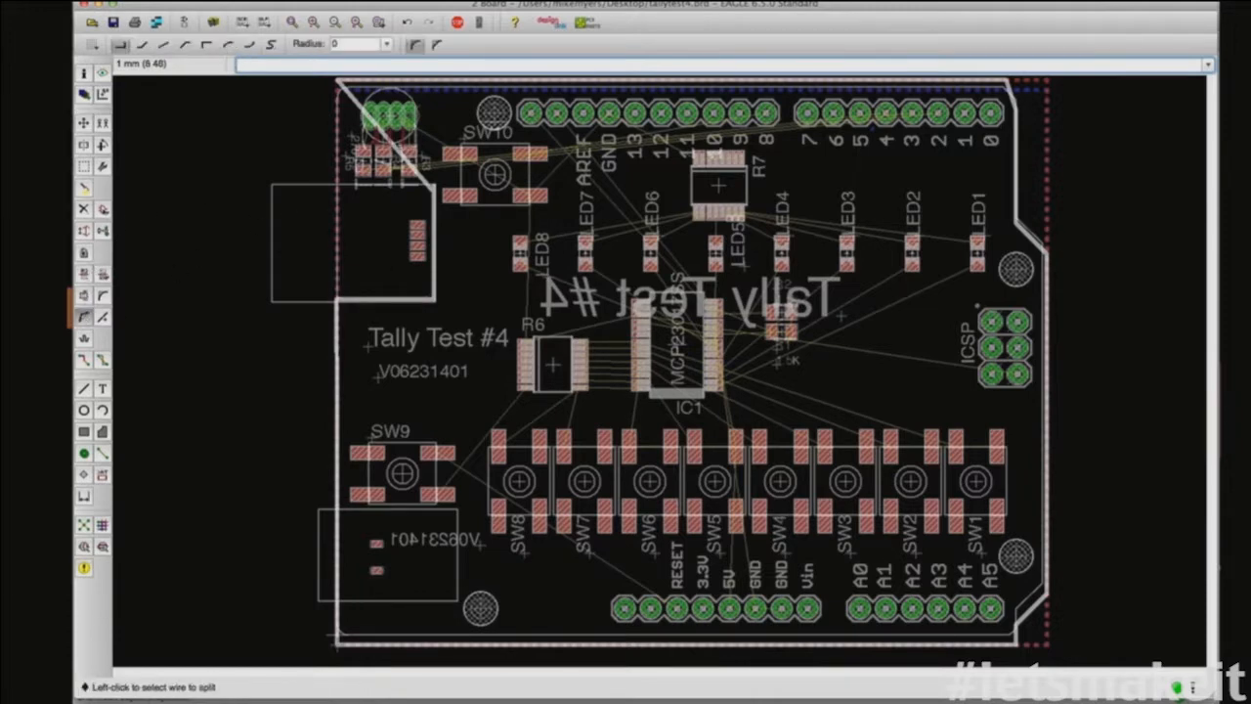
{"action": "left_click", "coordinate": [387, 139]}
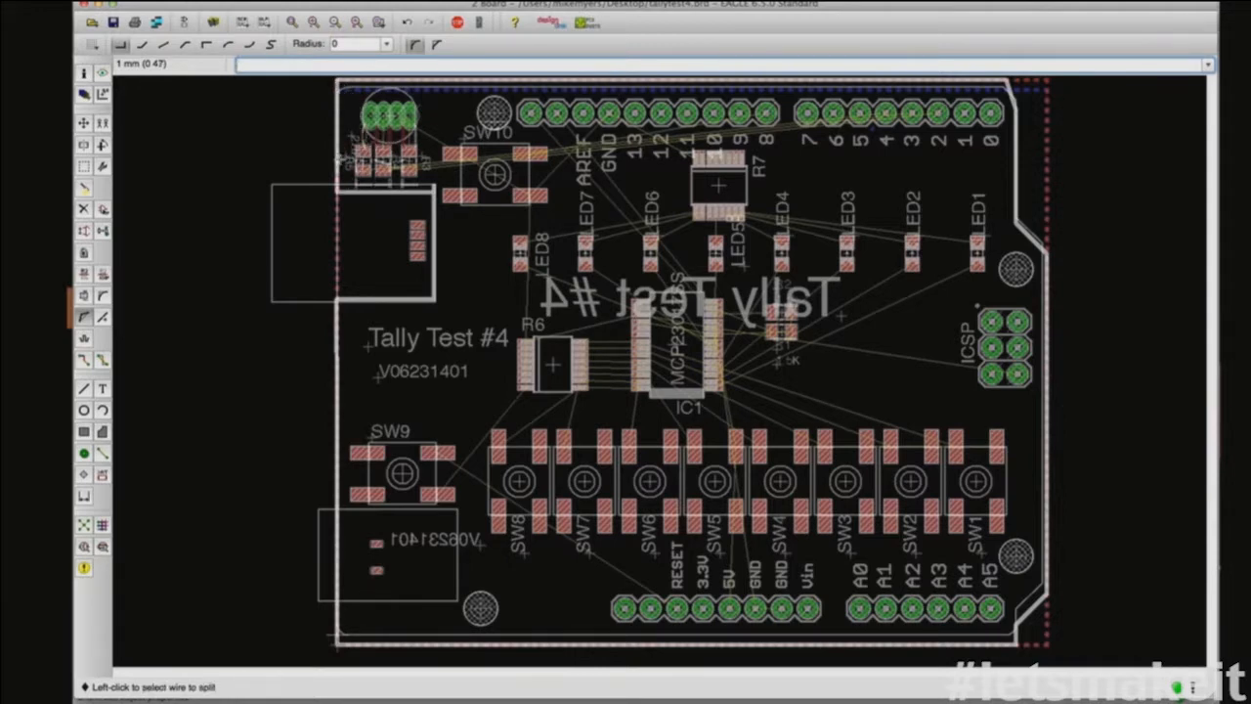
{"action": "left_click", "coordinate": [86, 124]}
{"action": "left_click", "coordinate": [85, 125]}
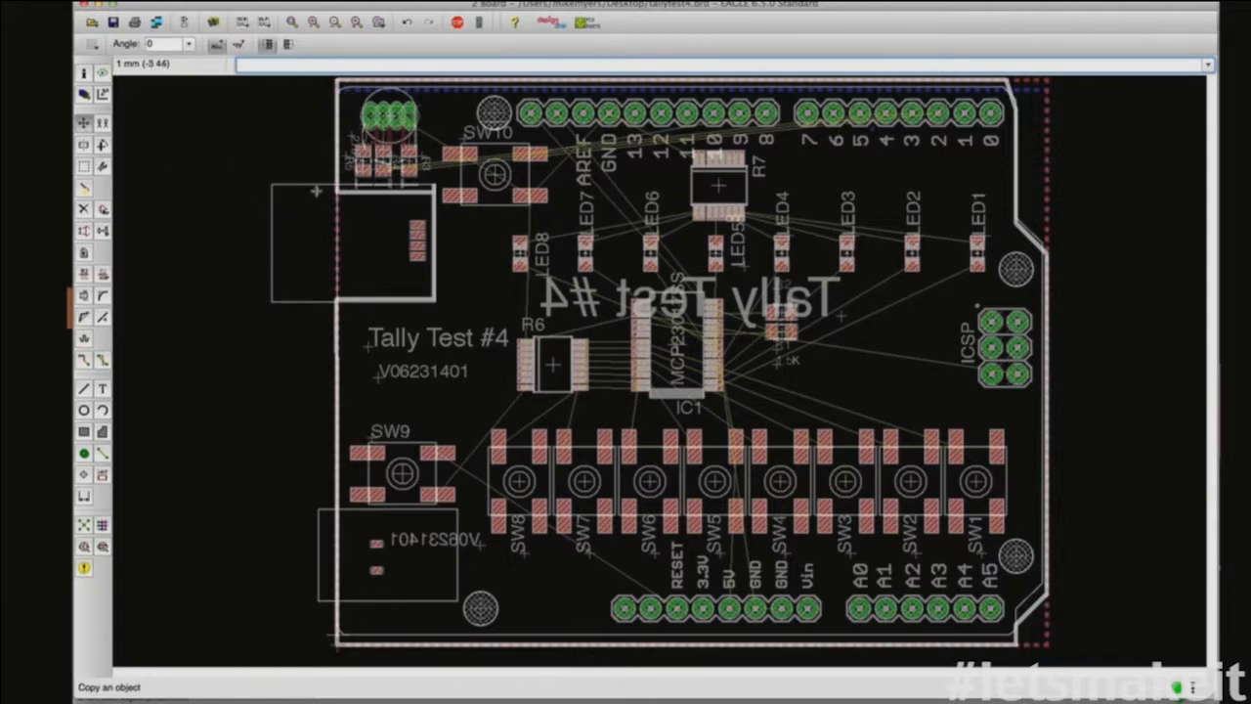
{"action": "left_click", "coordinate": [401, 194]}
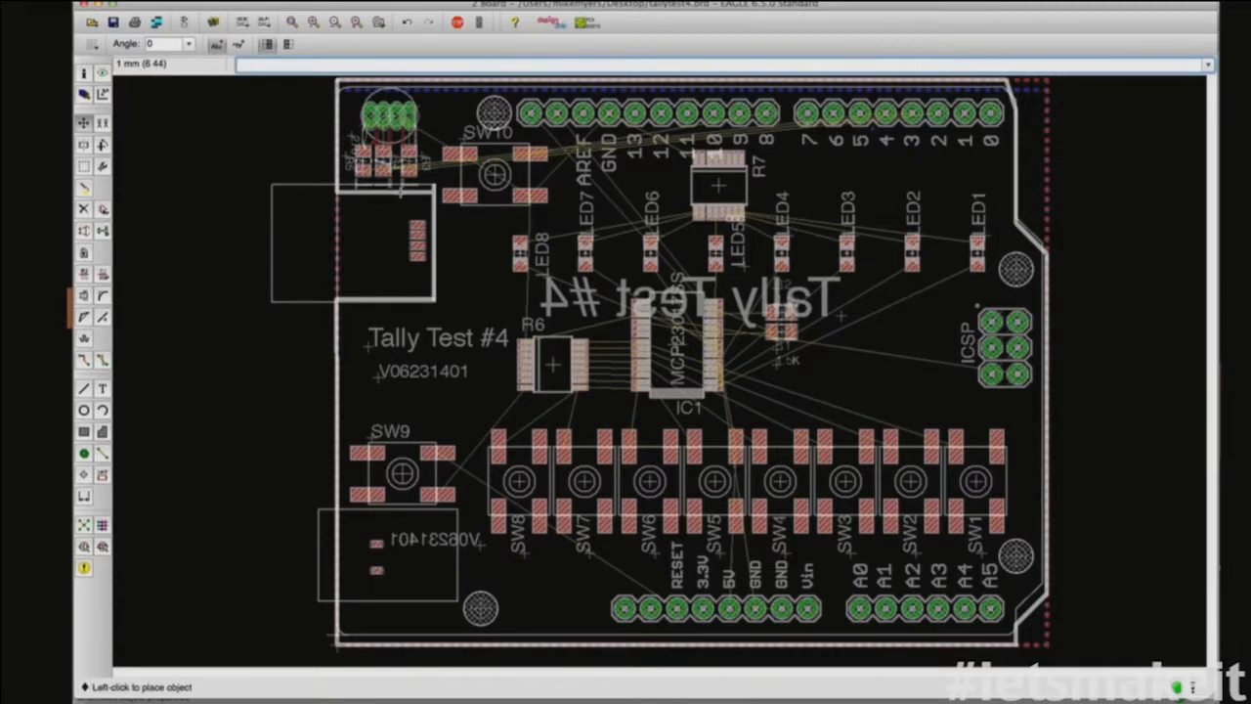
{"action": "left_click", "coordinate": [400, 187]}
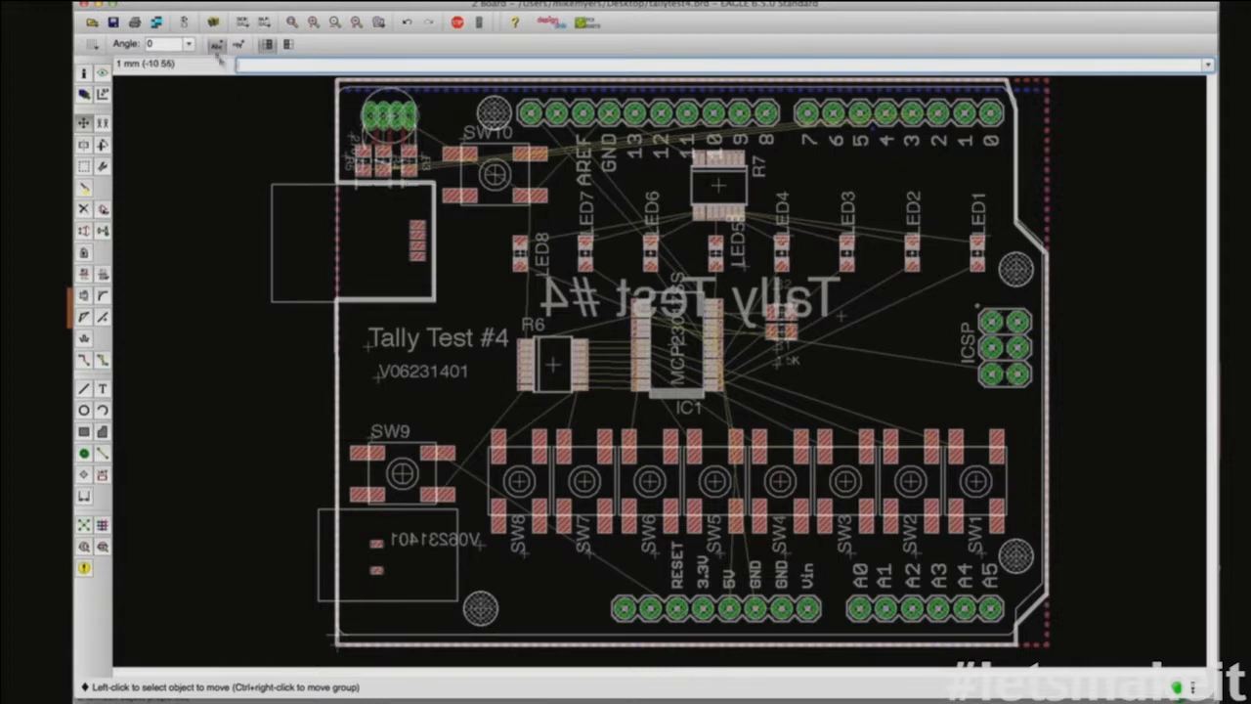
Step: Switch to the schematic and inspect the properties of the RGB LED part, leaving them unchanged
{"action": "left_click", "coordinate": [185, 22]}
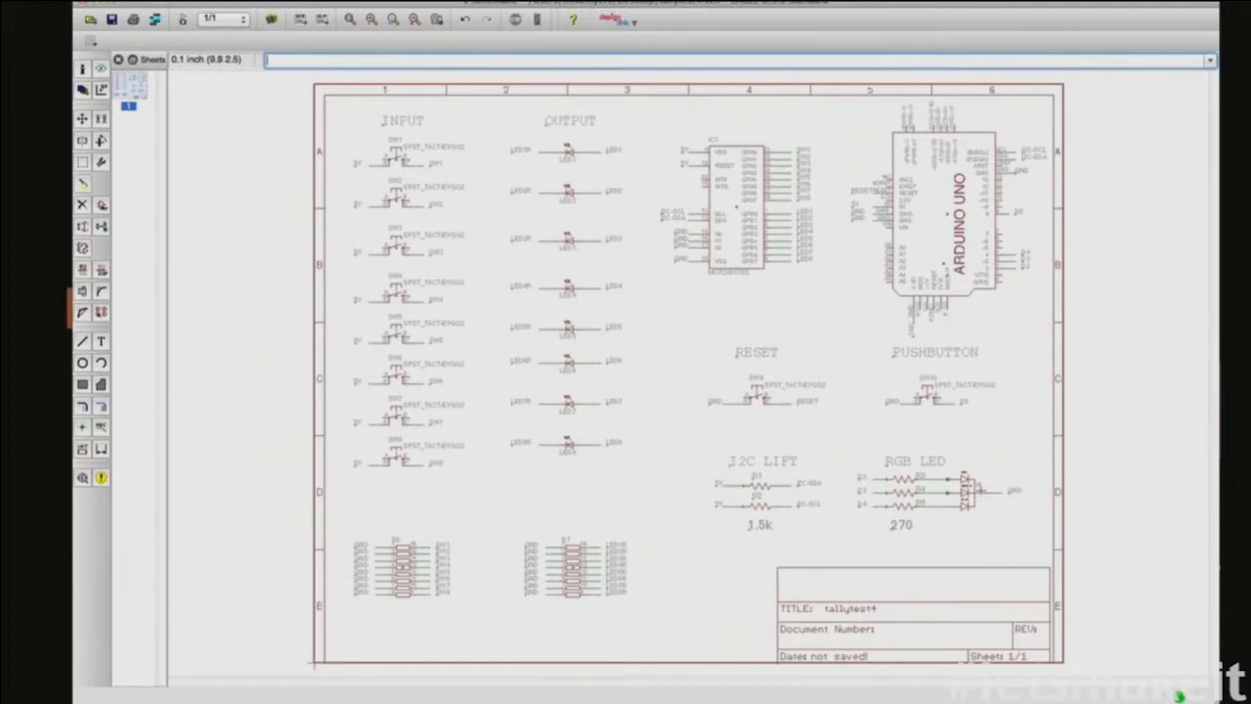
{"action": "left_click", "coordinate": [83, 68]}
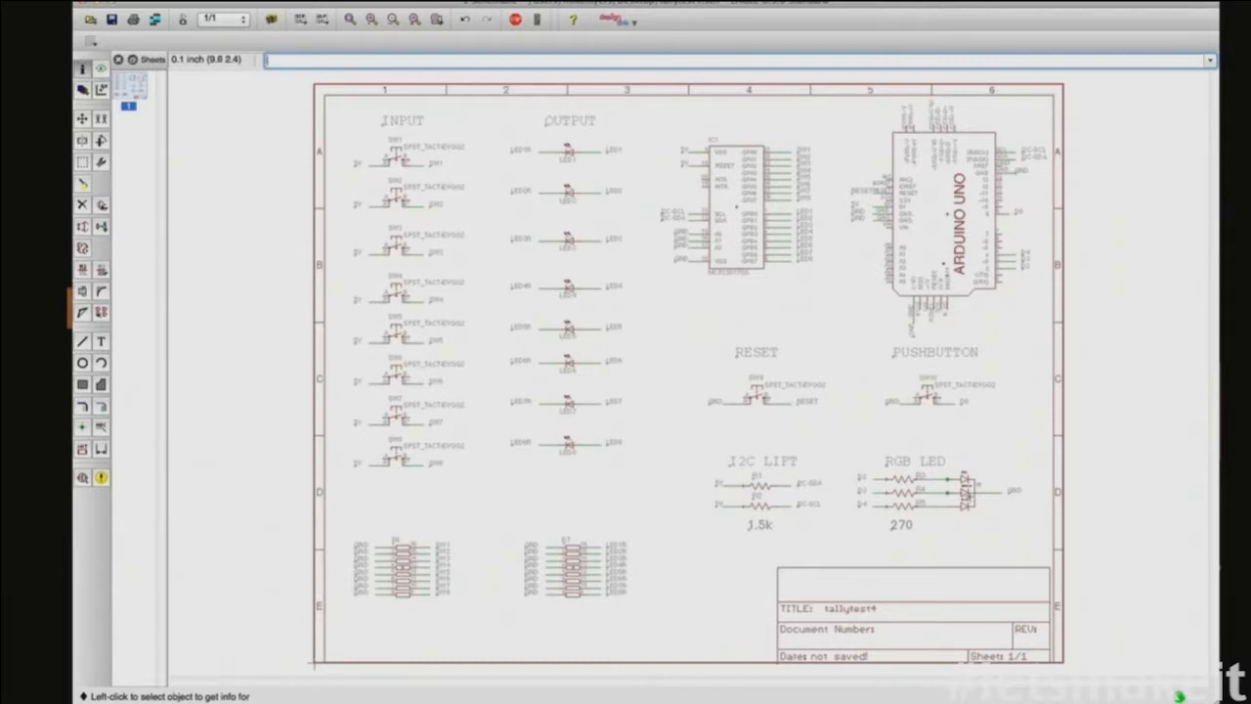
{"action": "left_click", "coordinate": [971, 497]}
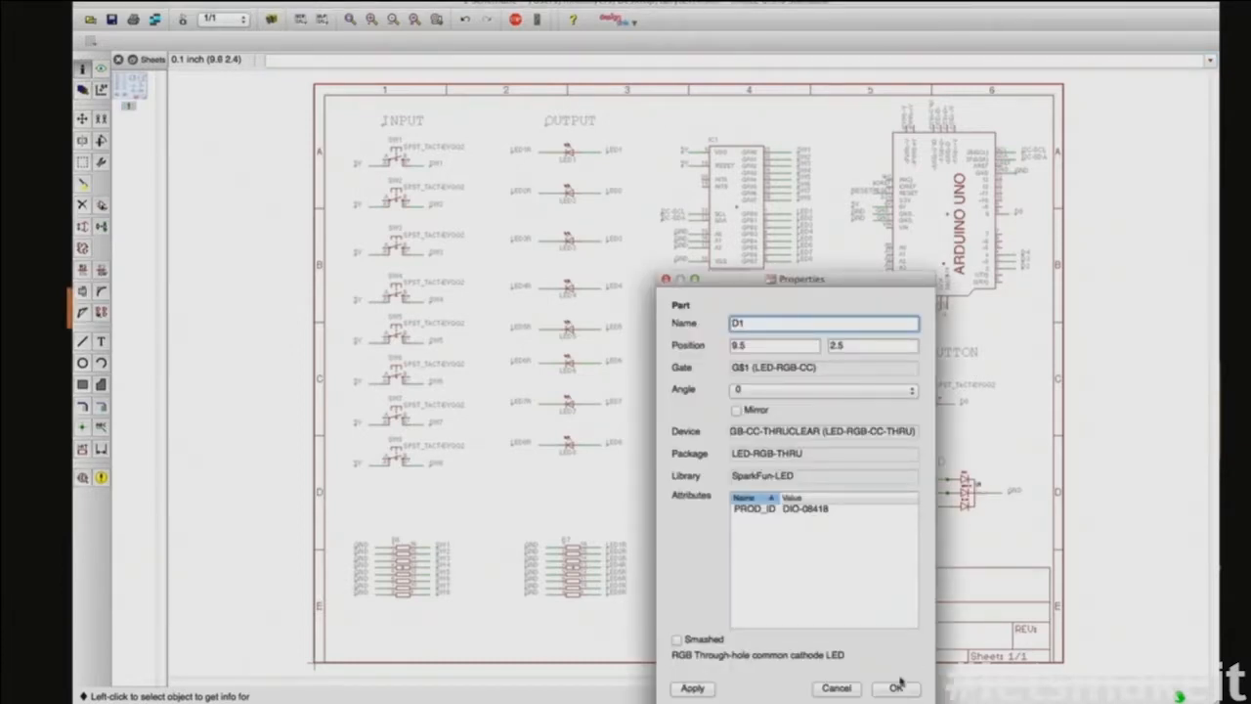
{"action": "left_click", "coordinate": [839, 688]}
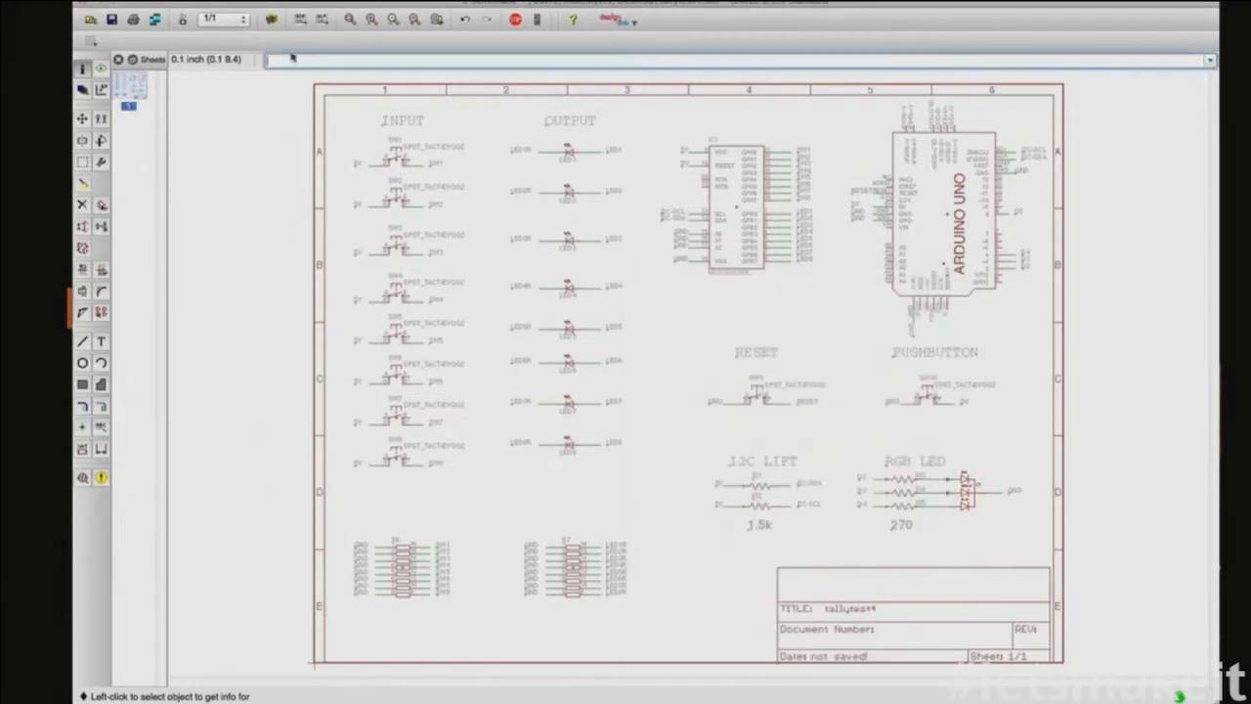
Step: Examine the symbols and footprints of the common-anode and common-cathode RGB LED variants offered as replacement parts
{"action": "left_click", "coordinate": [100, 227]}
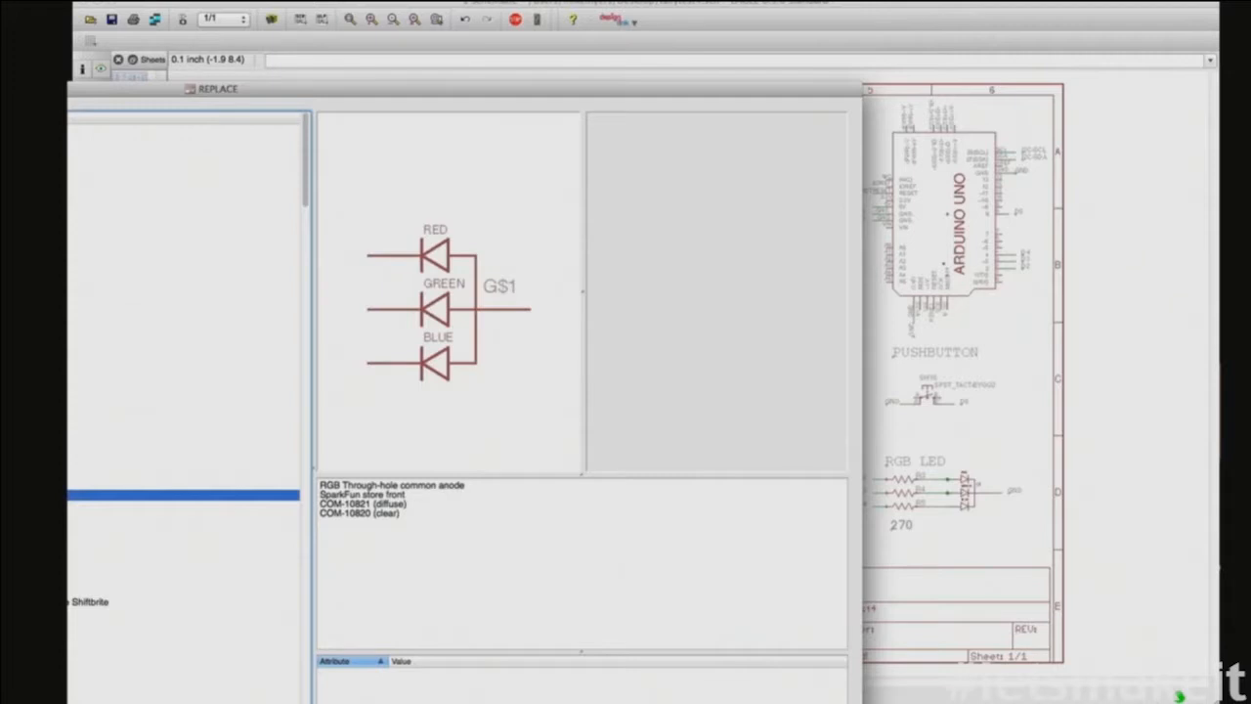
{"action": "left_click", "coordinate": [183, 527]}
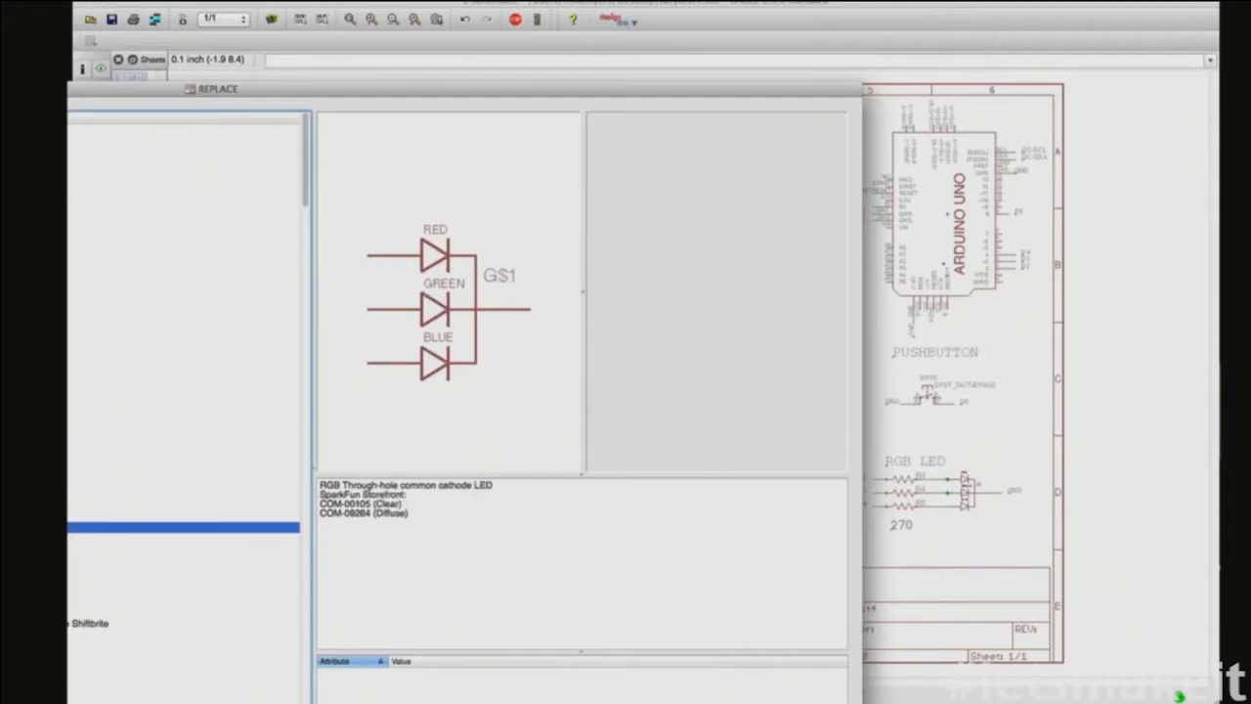
{"action": "left_click", "coordinate": [183, 549]}
{"action": "left_click", "coordinate": [183, 537]}
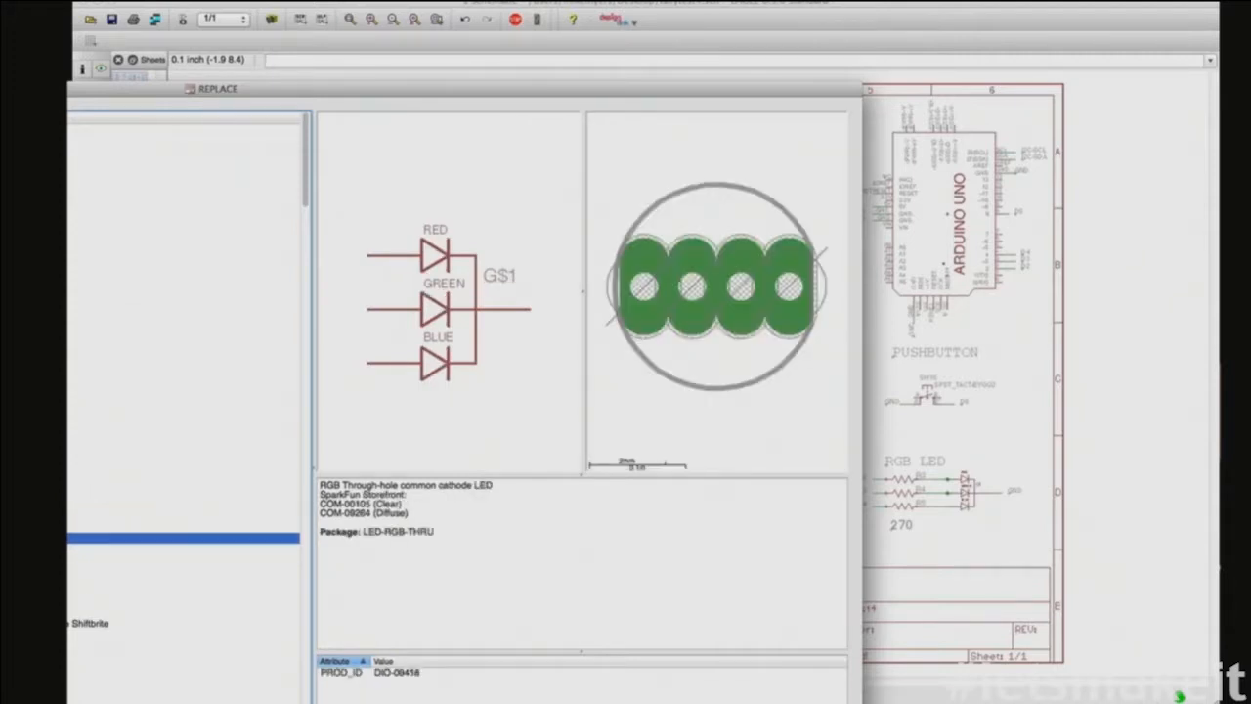
{"action": "left_click", "coordinate": [183, 548]}
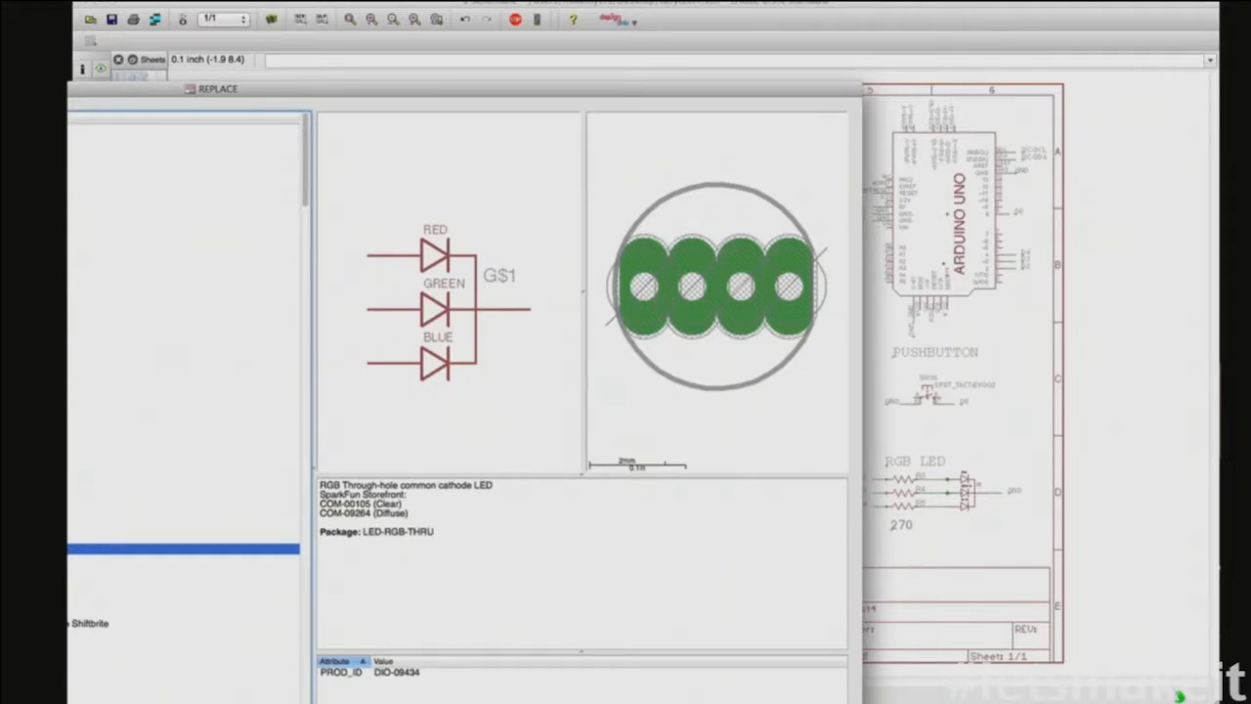
{"action": "left_click", "coordinate": [183, 559]}
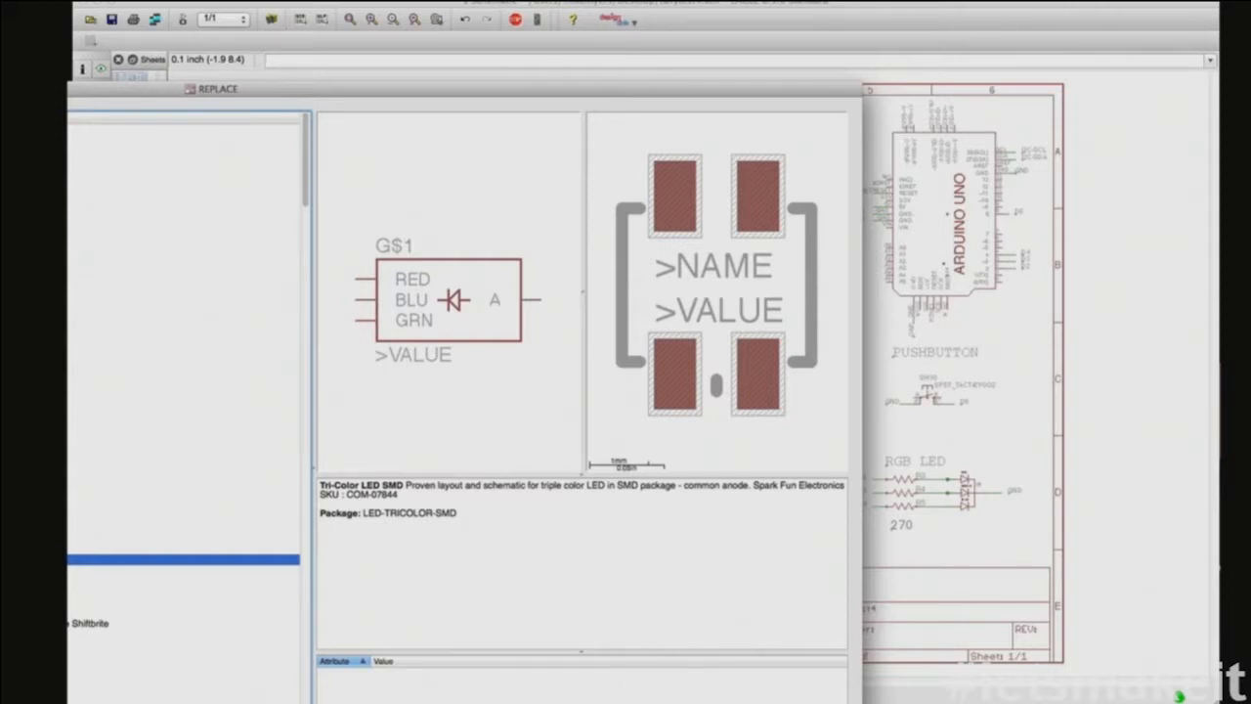
{"action": "left_click", "coordinate": [183, 506]}
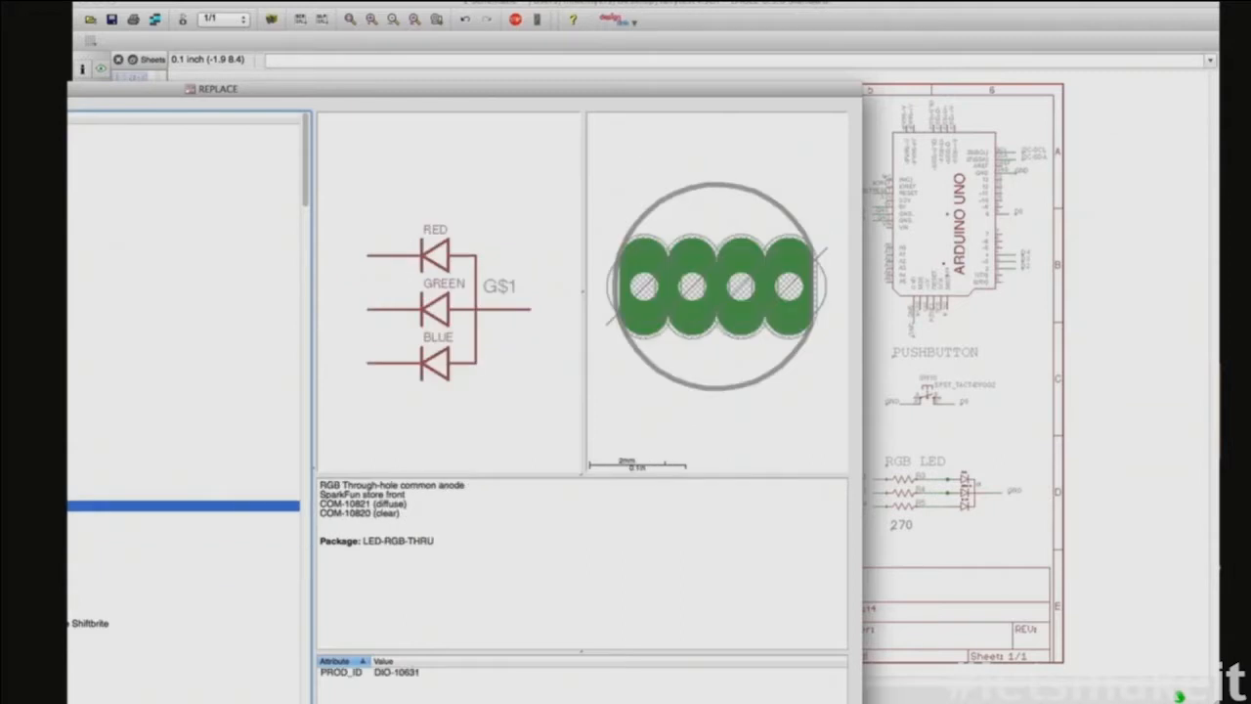
{"action": "left_click", "coordinate": [184, 527]}
{"action": "left_click", "coordinate": [184, 516]}
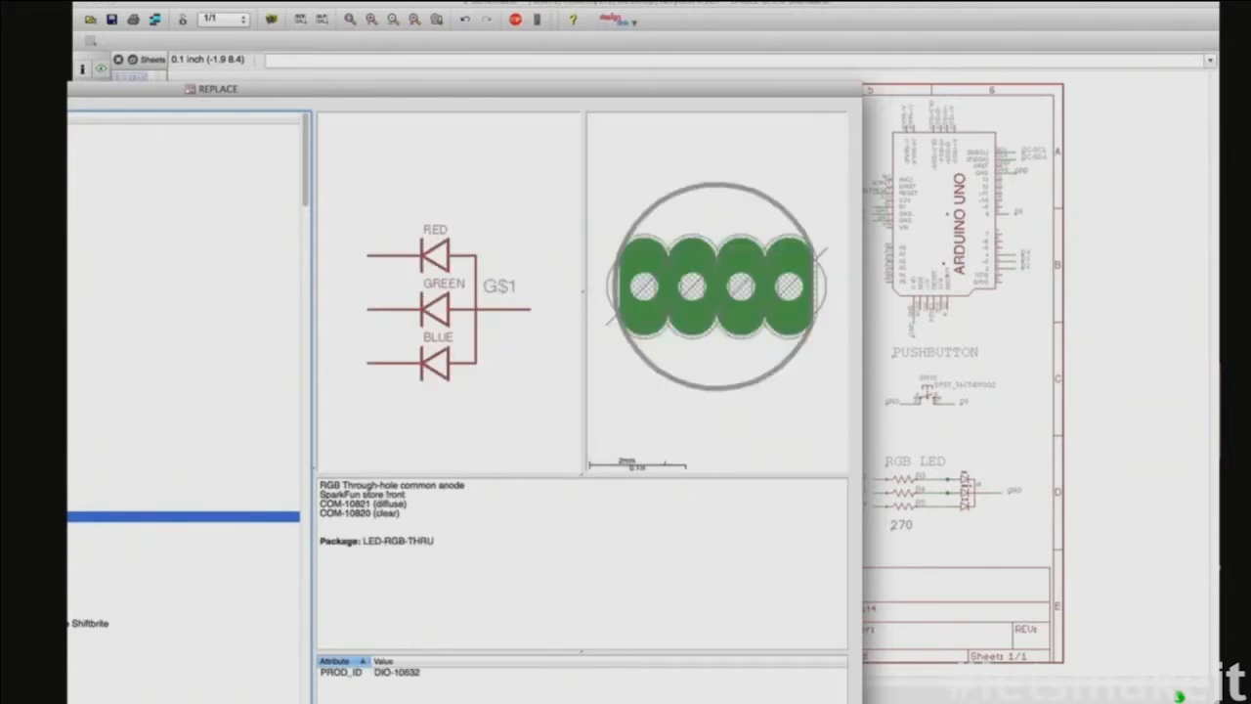
{"action": "left_click", "coordinate": [184, 452]}
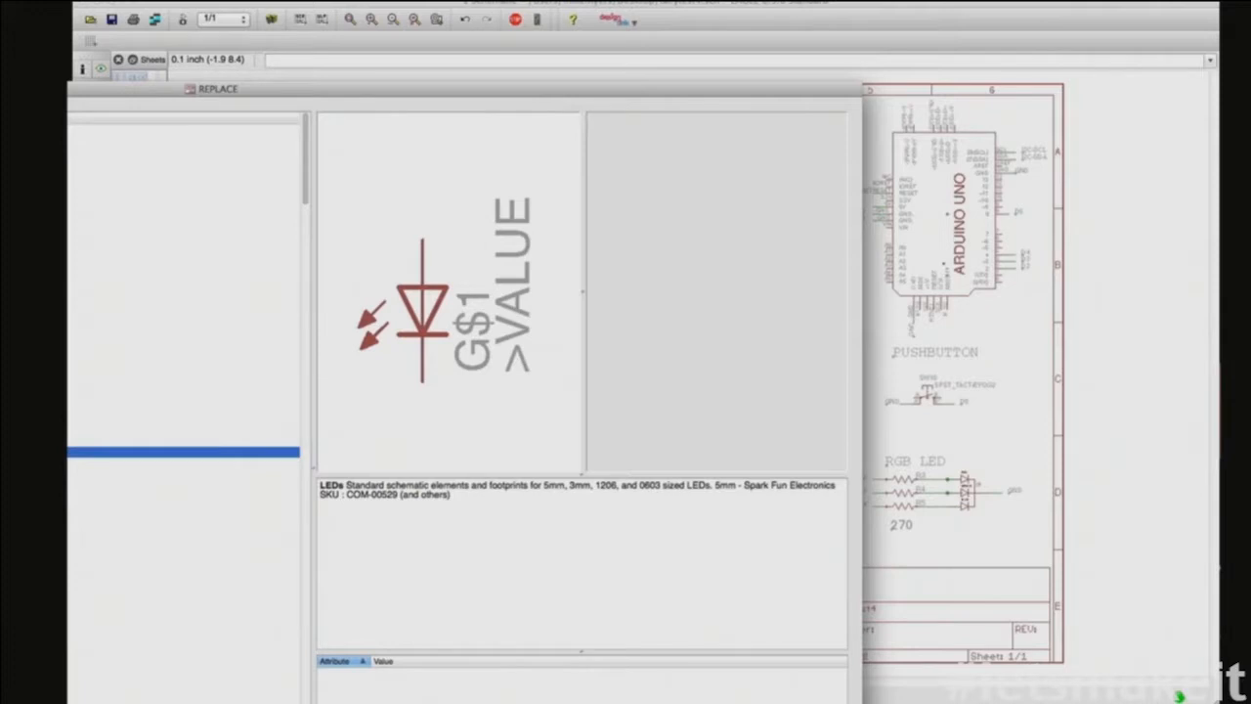
Step: Search the replacement parts for RGB devices and examine the symbols and footprints of the adafruit, led and SparkFun candidates
{"action": "key", "text": "Return"}
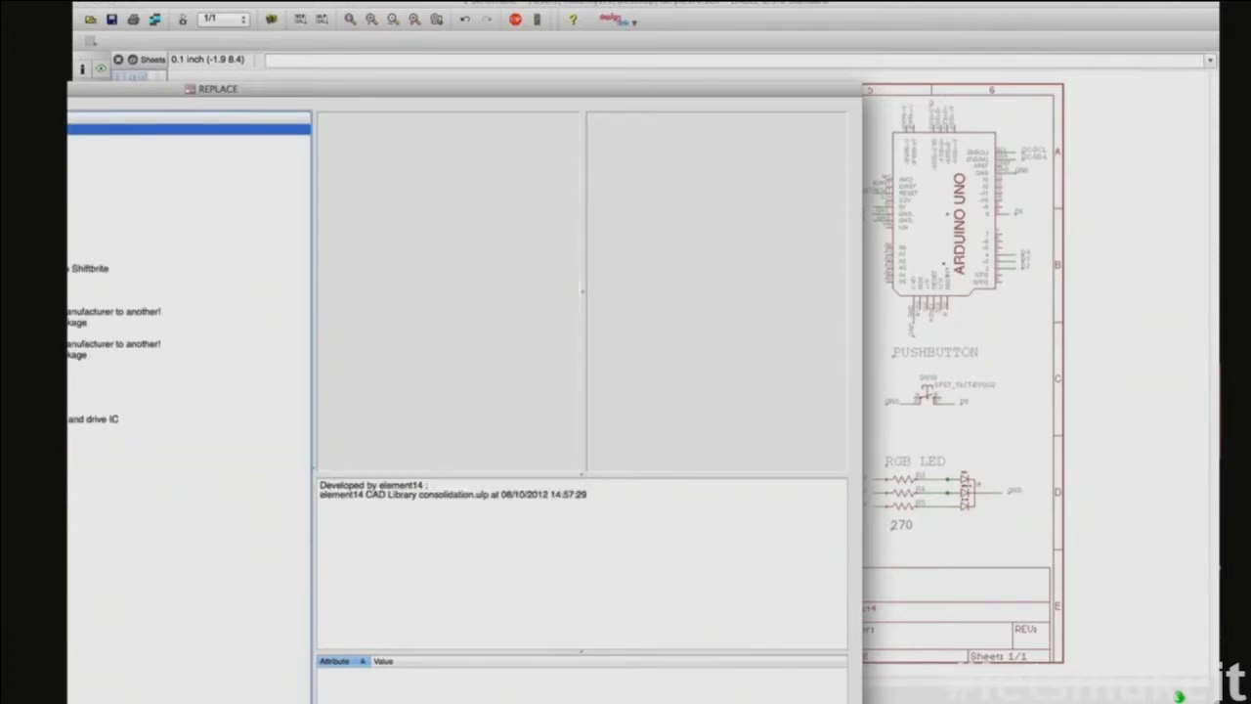
{"action": "left_click", "coordinate": [76, 323]}
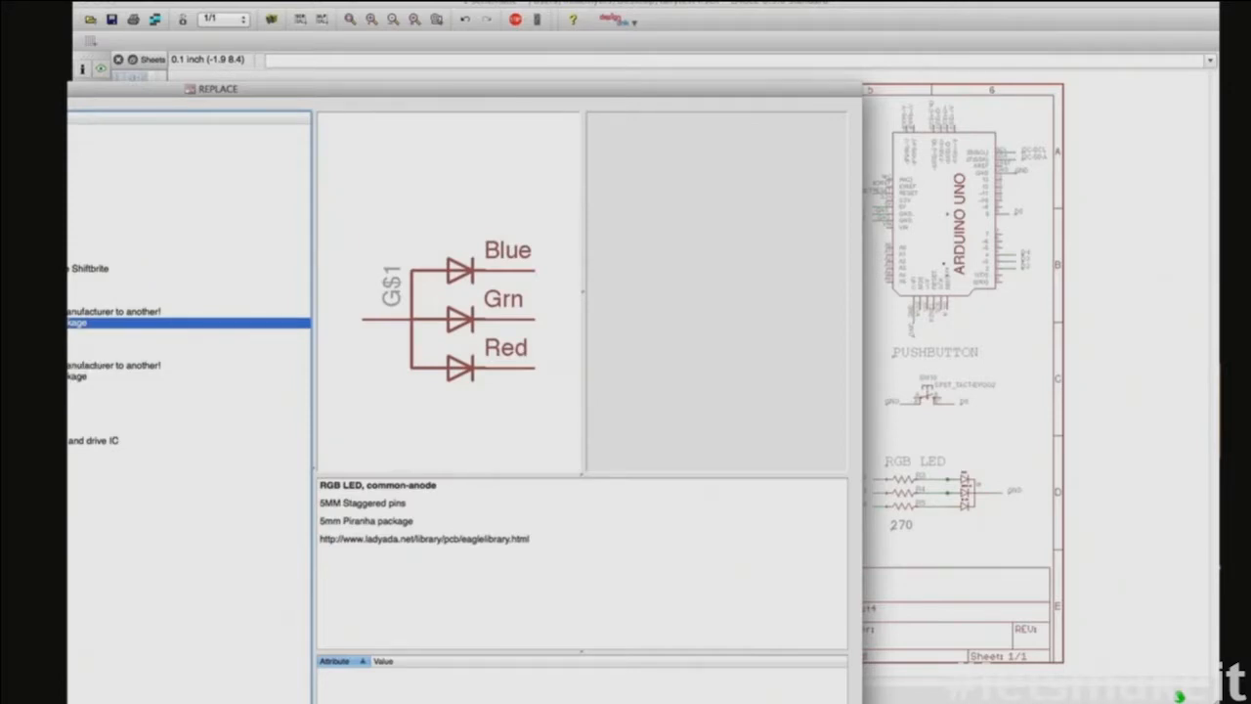
{"action": "left_click", "coordinate": [98, 333]}
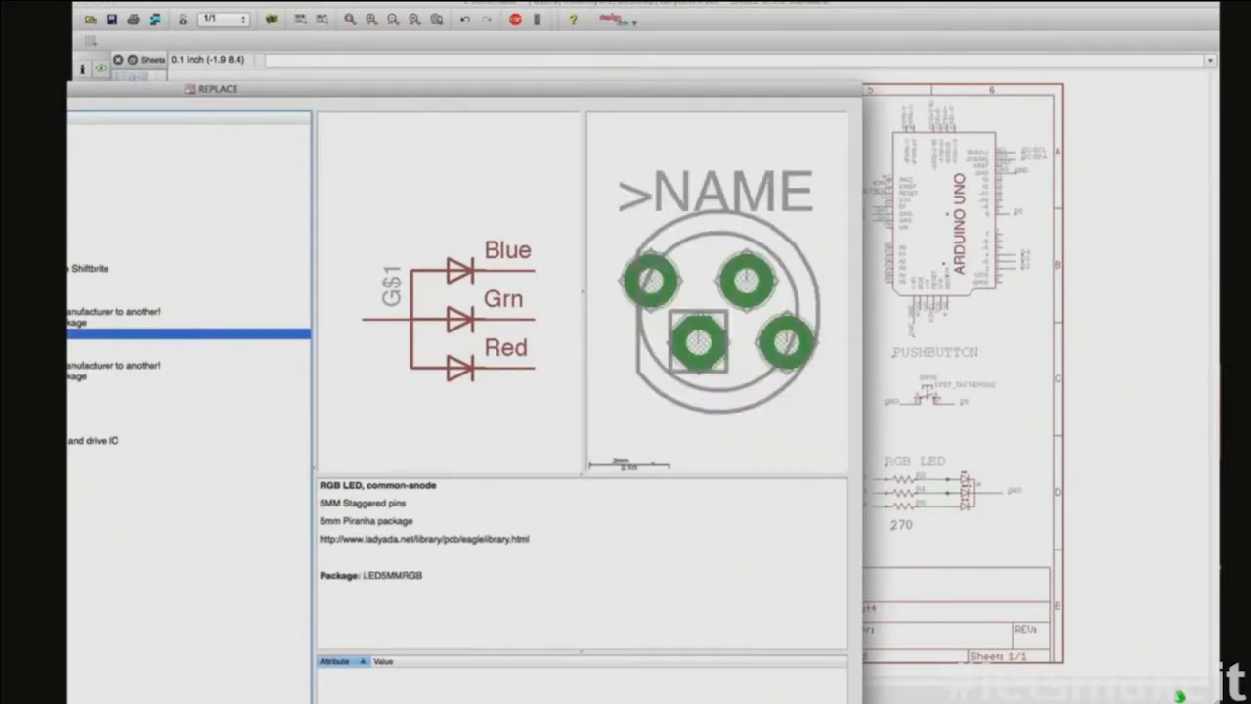
{"action": "left_click", "coordinate": [98, 345]}
{"action": "left_click", "coordinate": [97, 333]}
{"action": "left_click", "coordinate": [97, 409]}
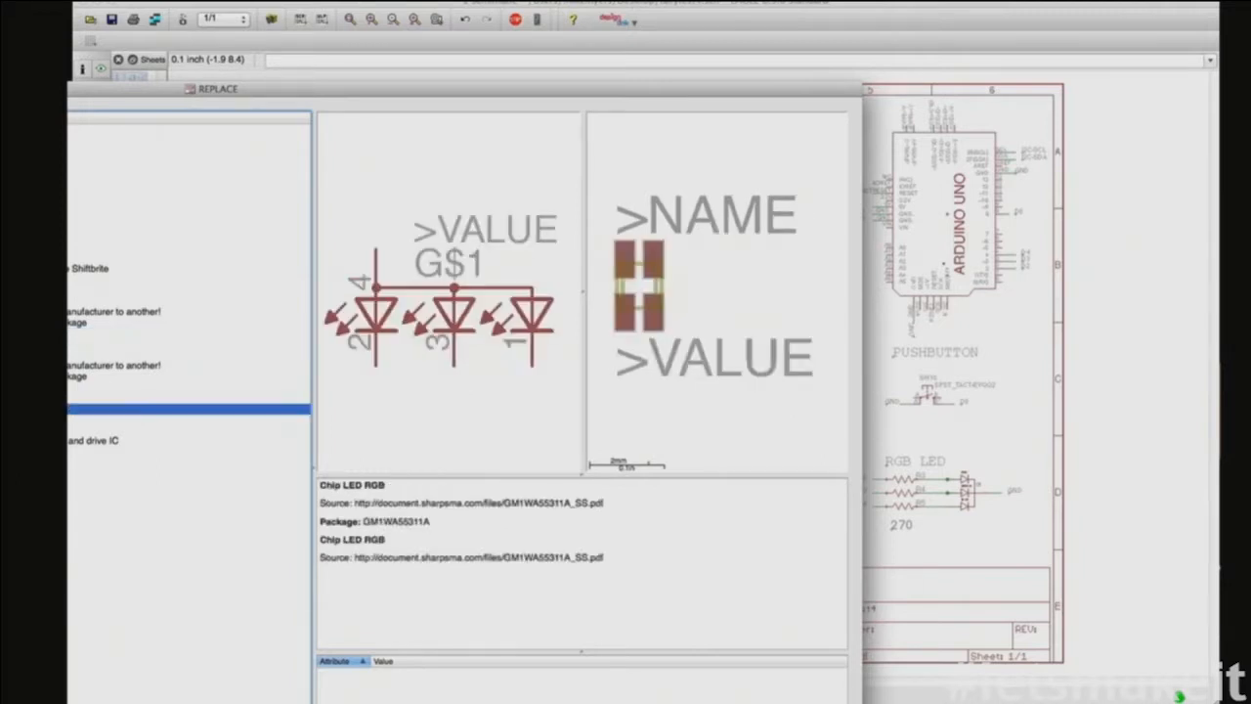
{"action": "left_click", "coordinate": [97, 420]}
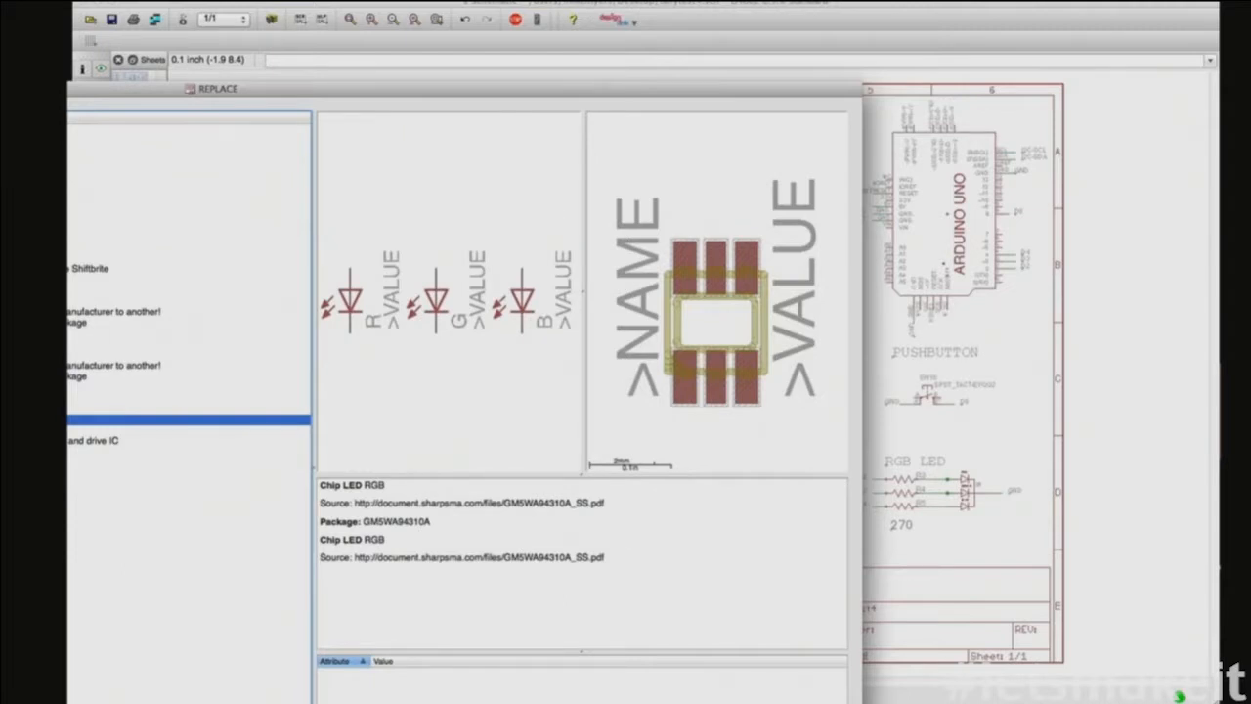
{"action": "left_click", "coordinate": [189, 450]}
{"action": "left_click", "coordinate": [188, 462]}
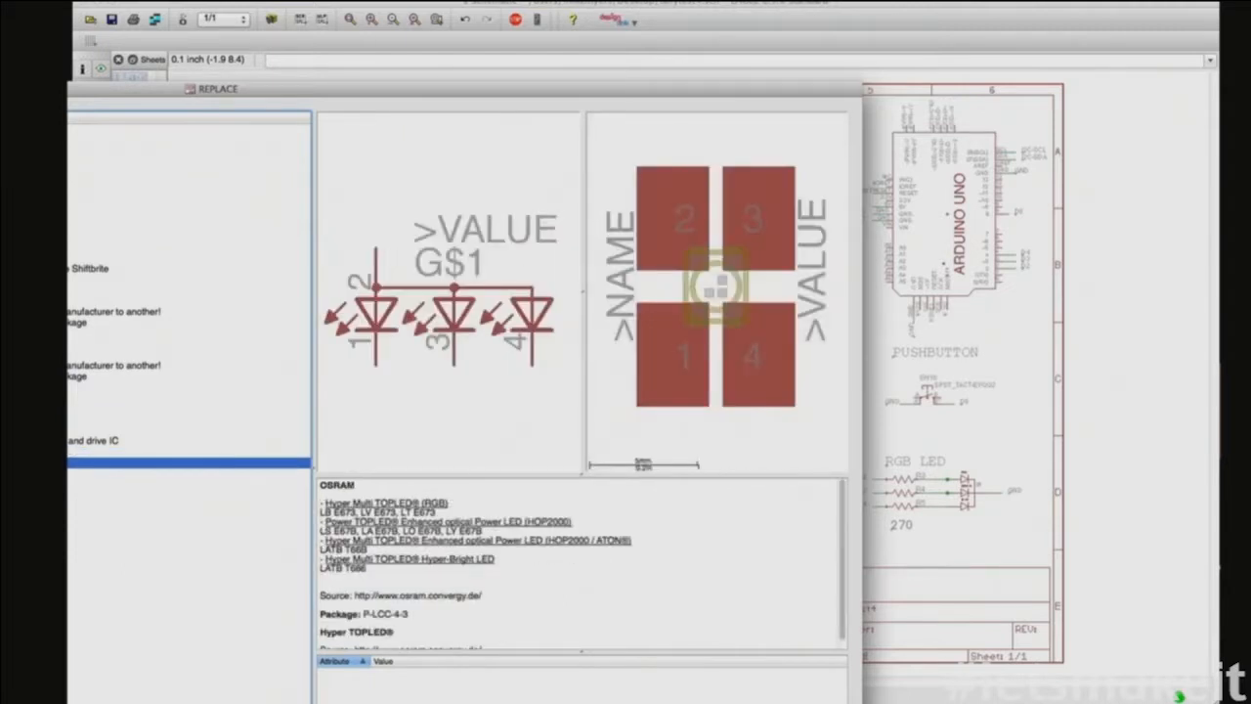
{"action": "left_click", "coordinate": [189, 474]}
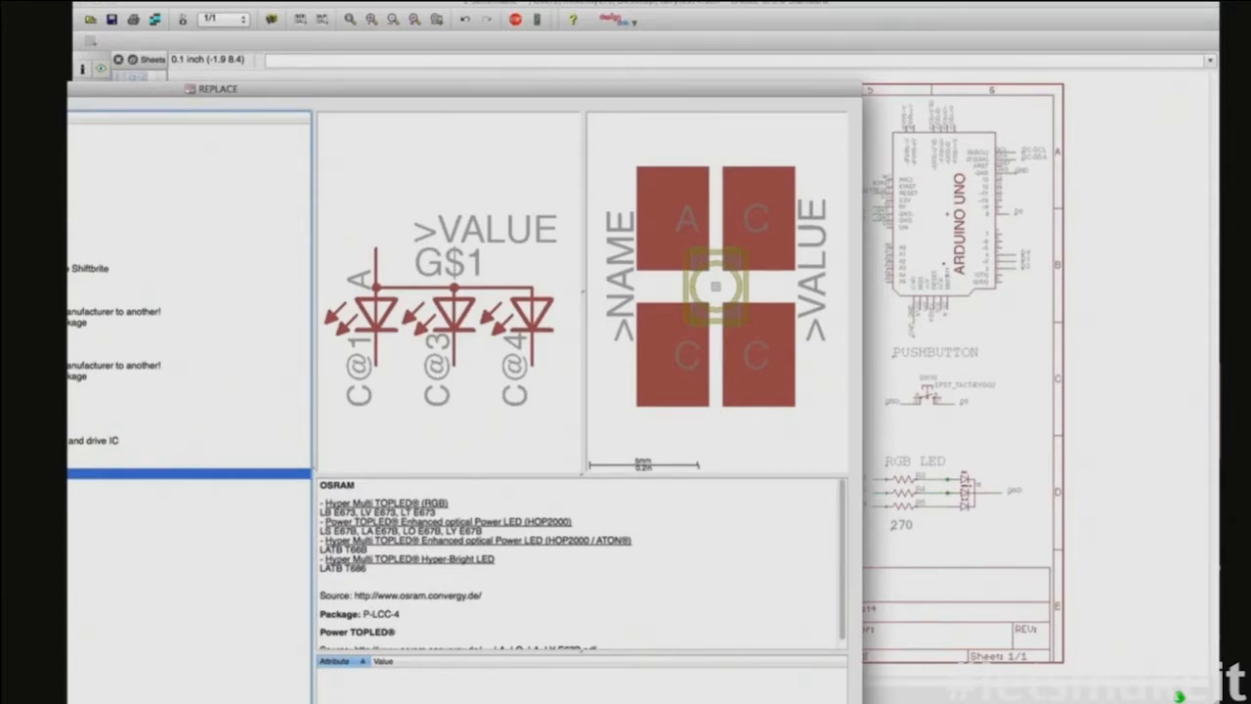
{"action": "left_click", "coordinate": [189, 258]}
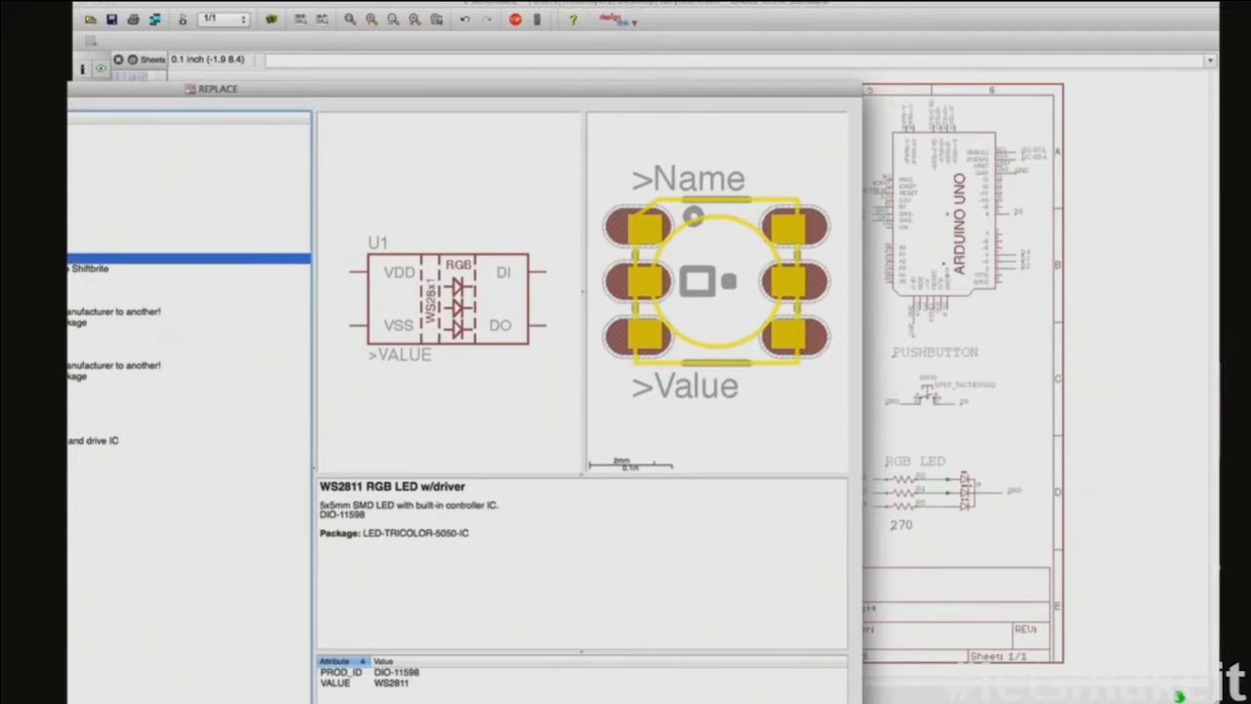
{"action": "left_click", "coordinate": [189, 193]}
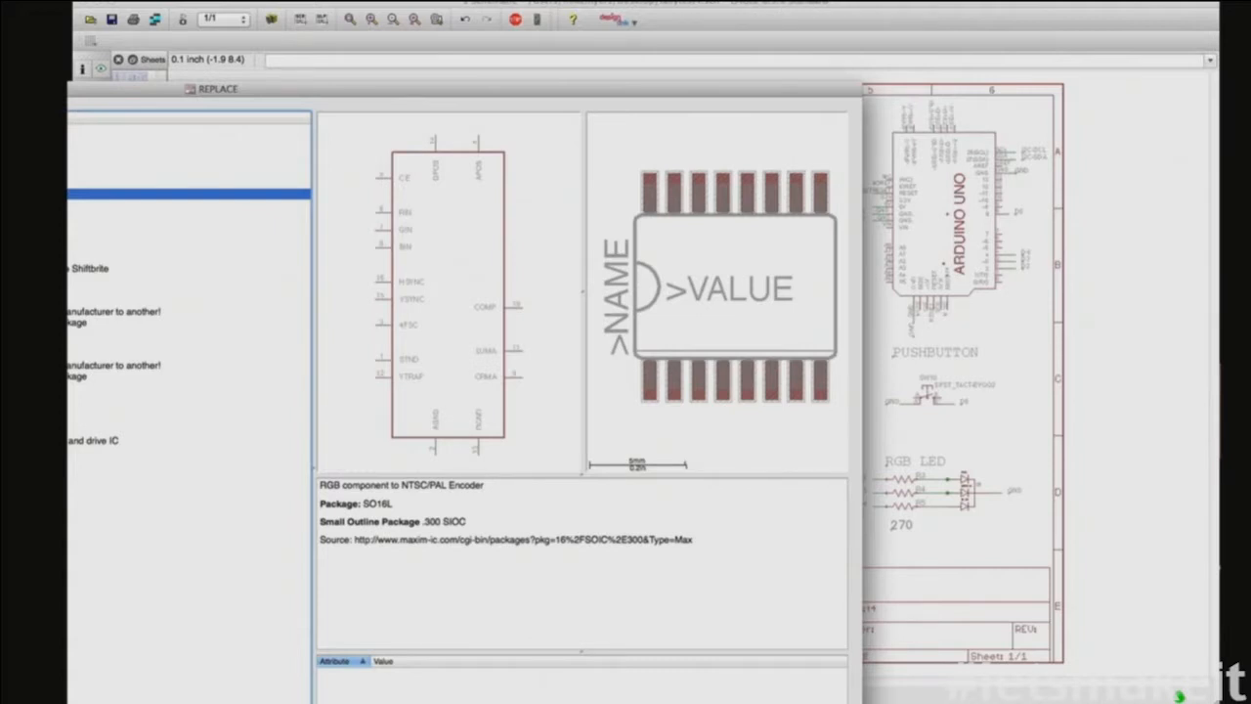
Step: Try to replace the schematic's RGB LED with the adafruit common-anode device in the LED5MMRGB package
{"action": "left_click", "coordinate": [189, 334]}
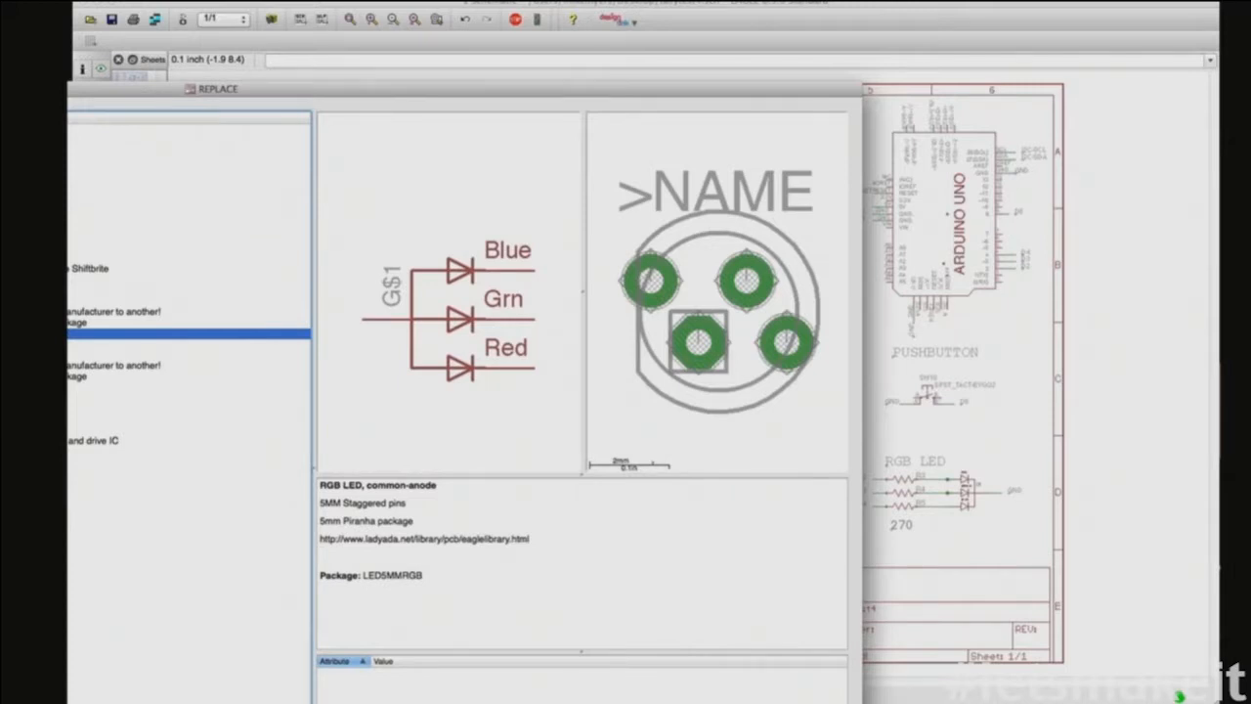
{"action": "key", "text": "Return"}
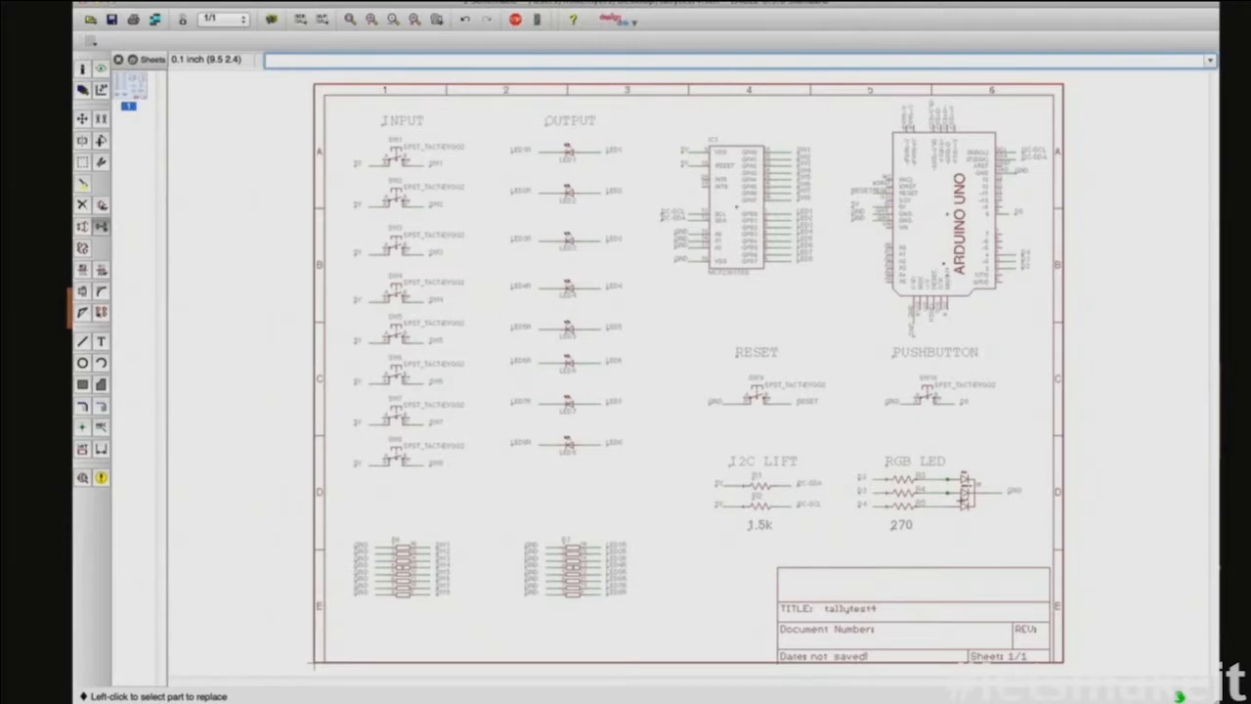
{"action": "left_click", "coordinate": [966, 496]}
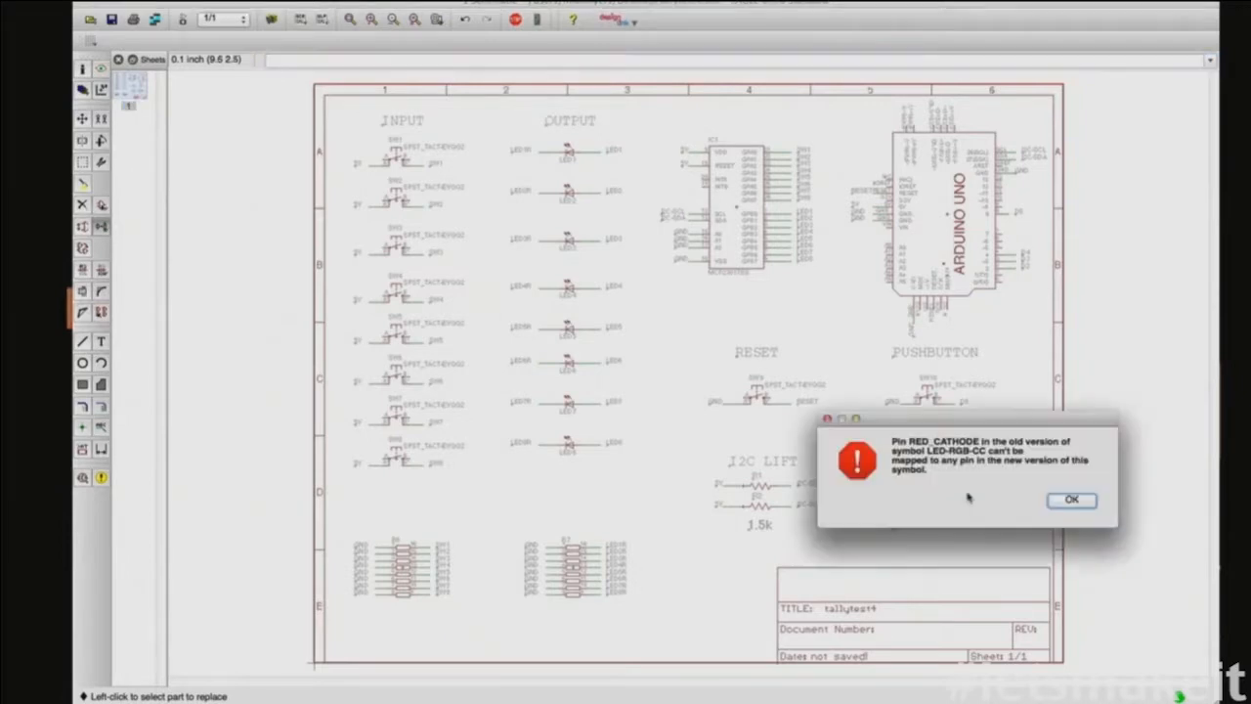
{"action": "left_click", "coordinate": [1071, 501]}
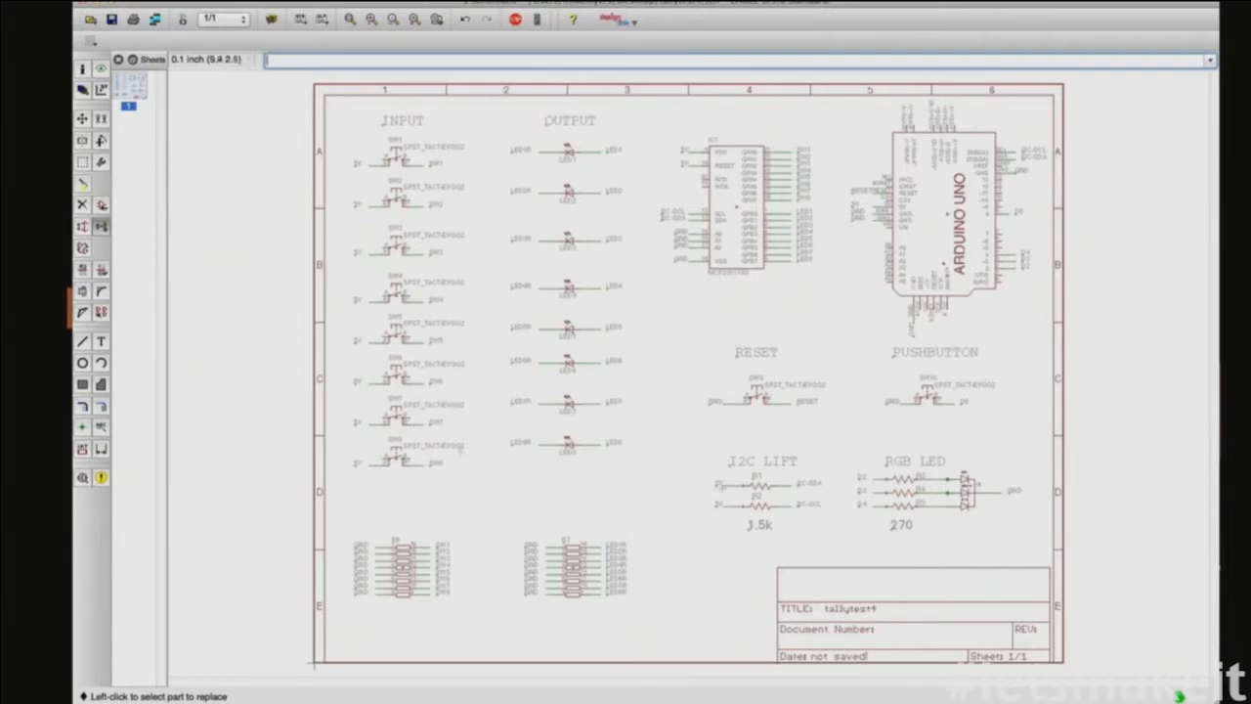
{"action": "left_click", "coordinate": [101, 205]}
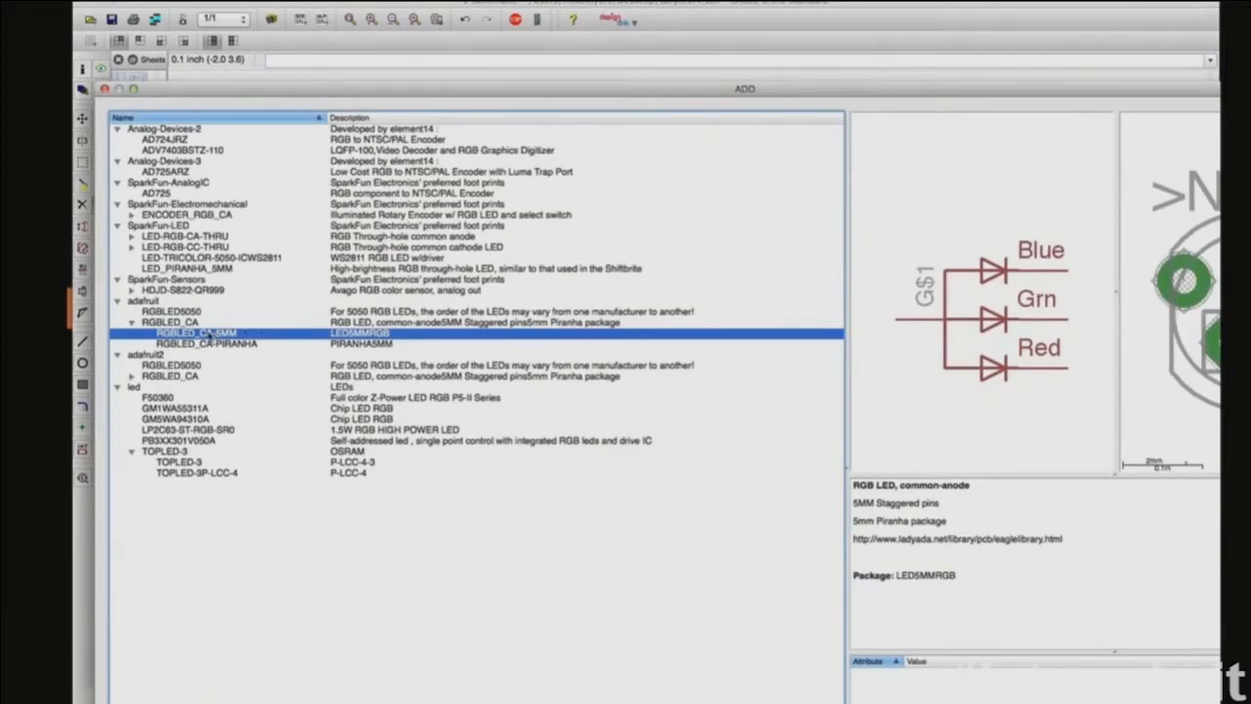
{"action": "double_click", "coordinate": [212, 333]}
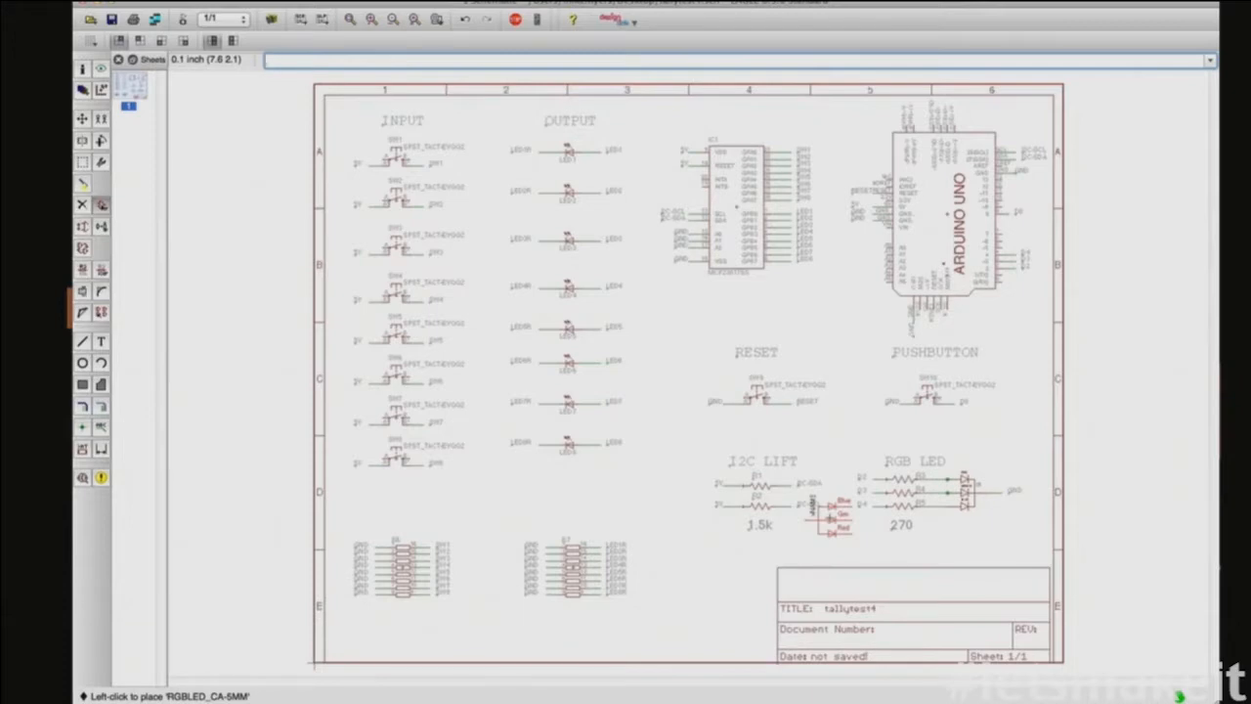
{"action": "key", "text": "Escape"}
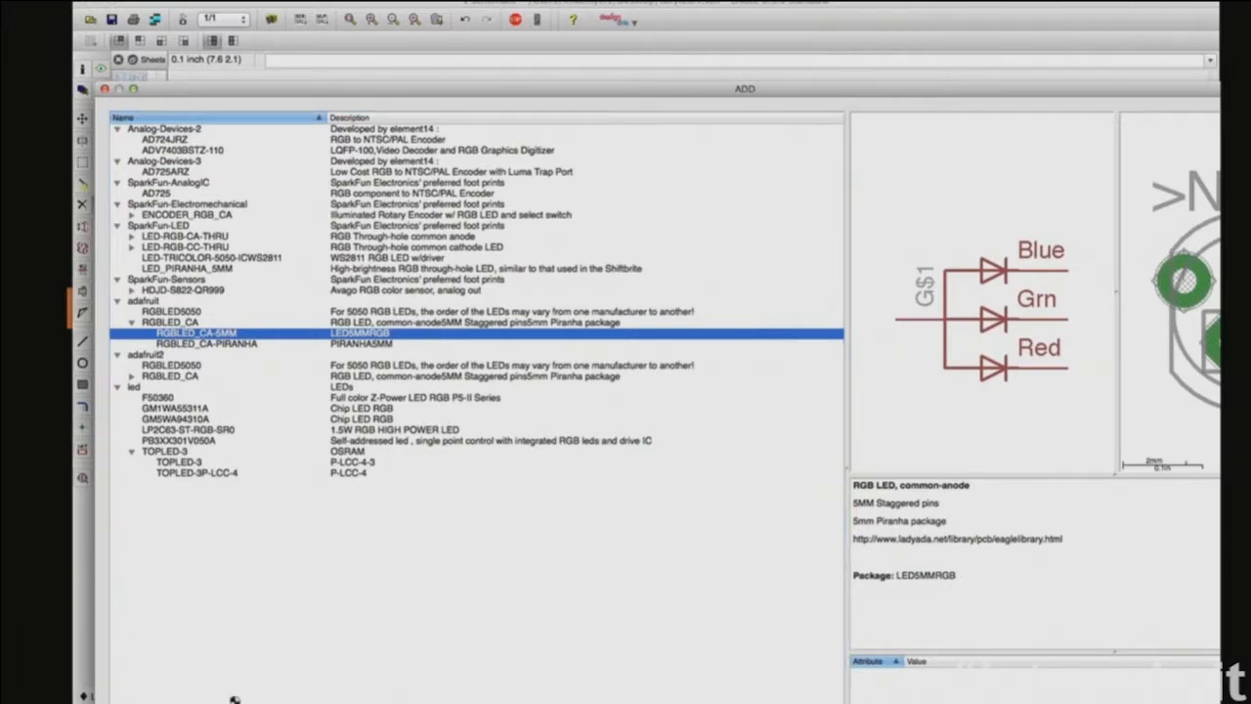
Step: Search the replacement parts for LED devices and examine the listed SparkFun, adafruit and display libraries down to the led library
{"action": "key", "text": "Return"}
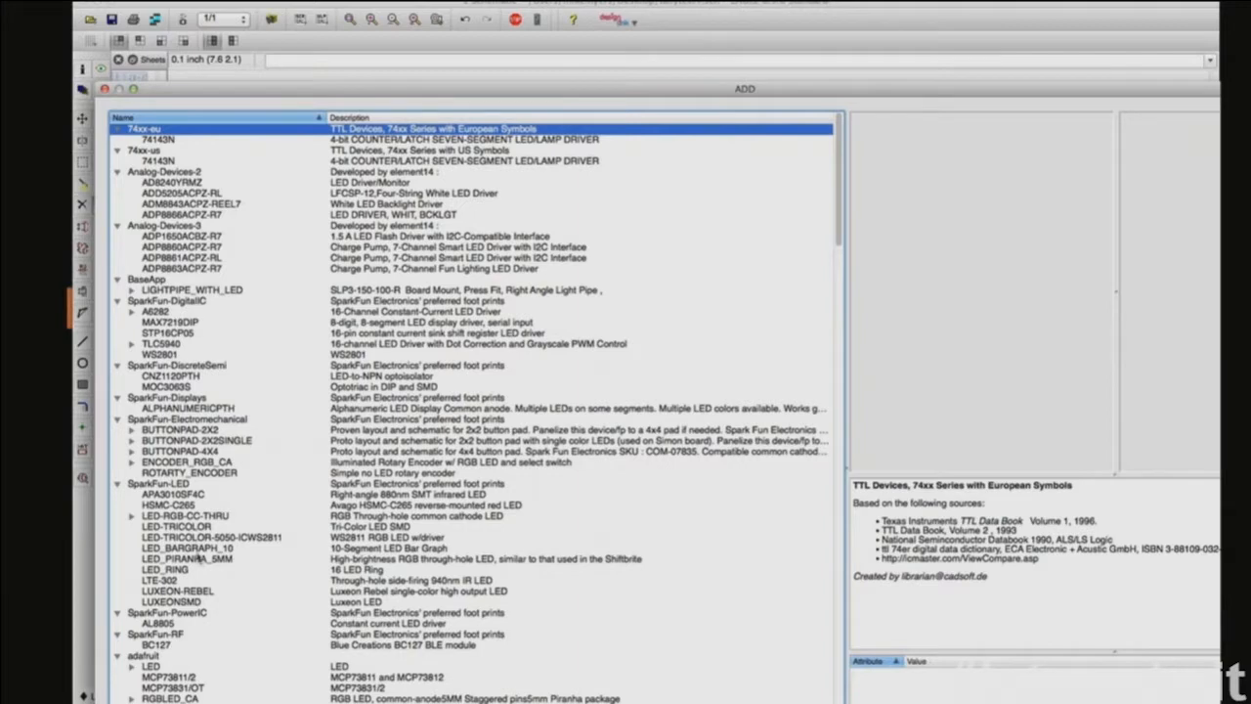
{"action": "scroll", "coordinate": [183, 573], "scroll_direction": "down", "scroll_amount": 3}
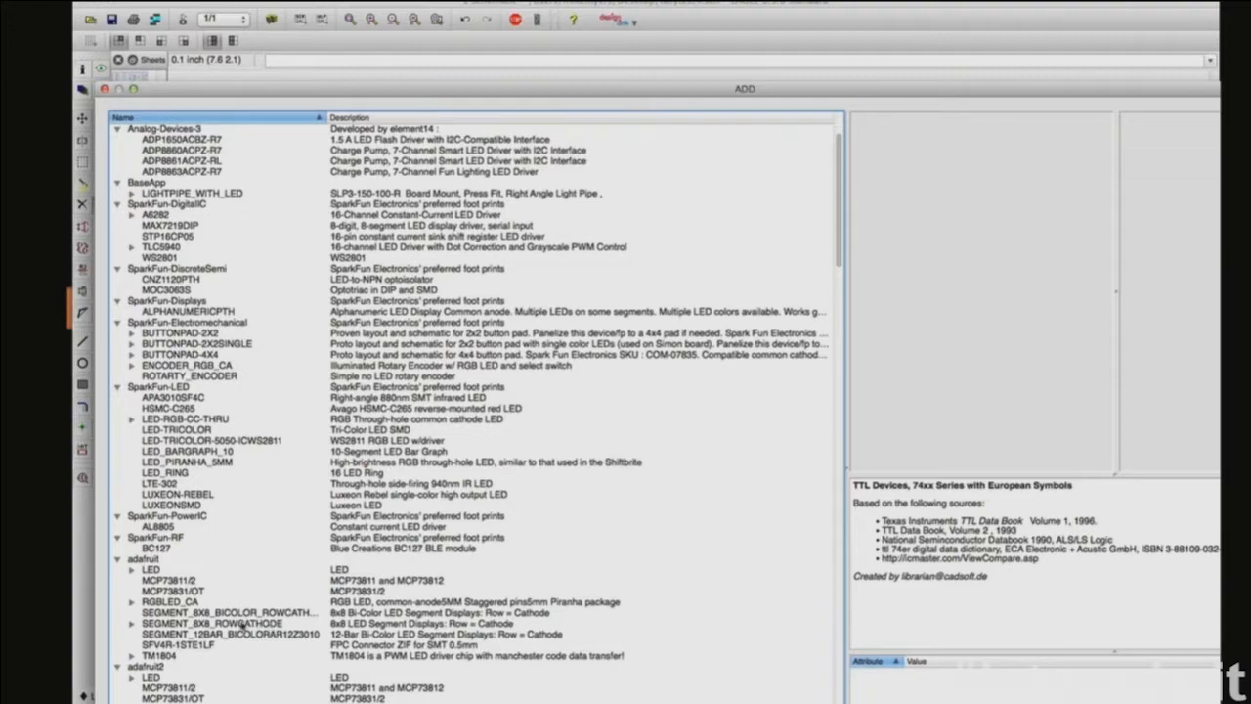
{"action": "scroll", "coordinate": [241, 623], "scroll_direction": "down", "scroll_amount": 6}
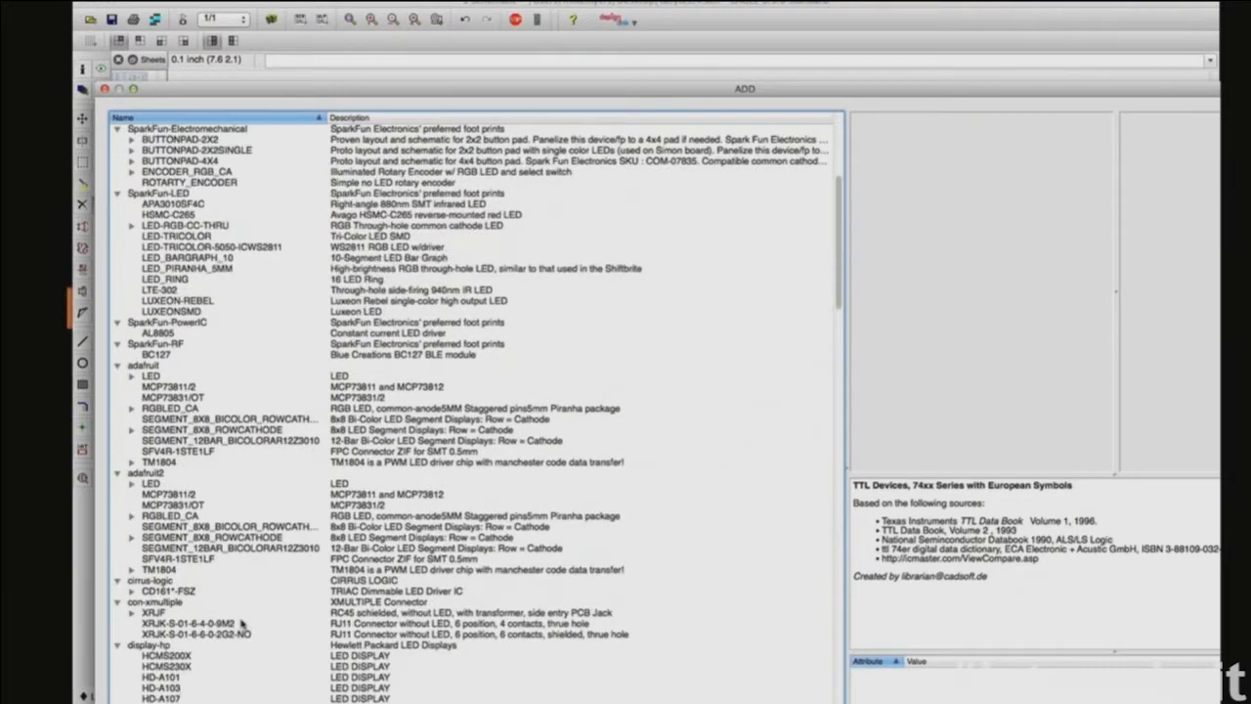
{"action": "scroll", "coordinate": [241, 624], "scroll_direction": "down", "scroll_amount": 3}
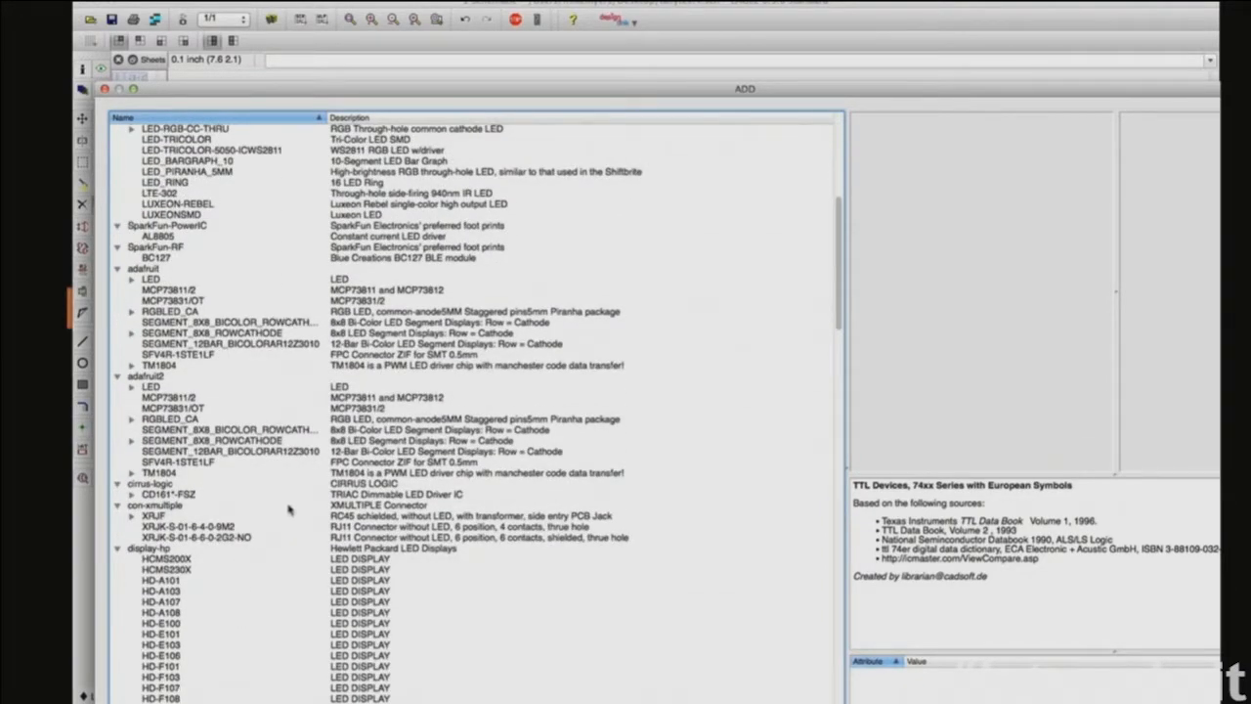
{"action": "scroll", "coordinate": [289, 509], "scroll_direction": "down", "scroll_amount": 13}
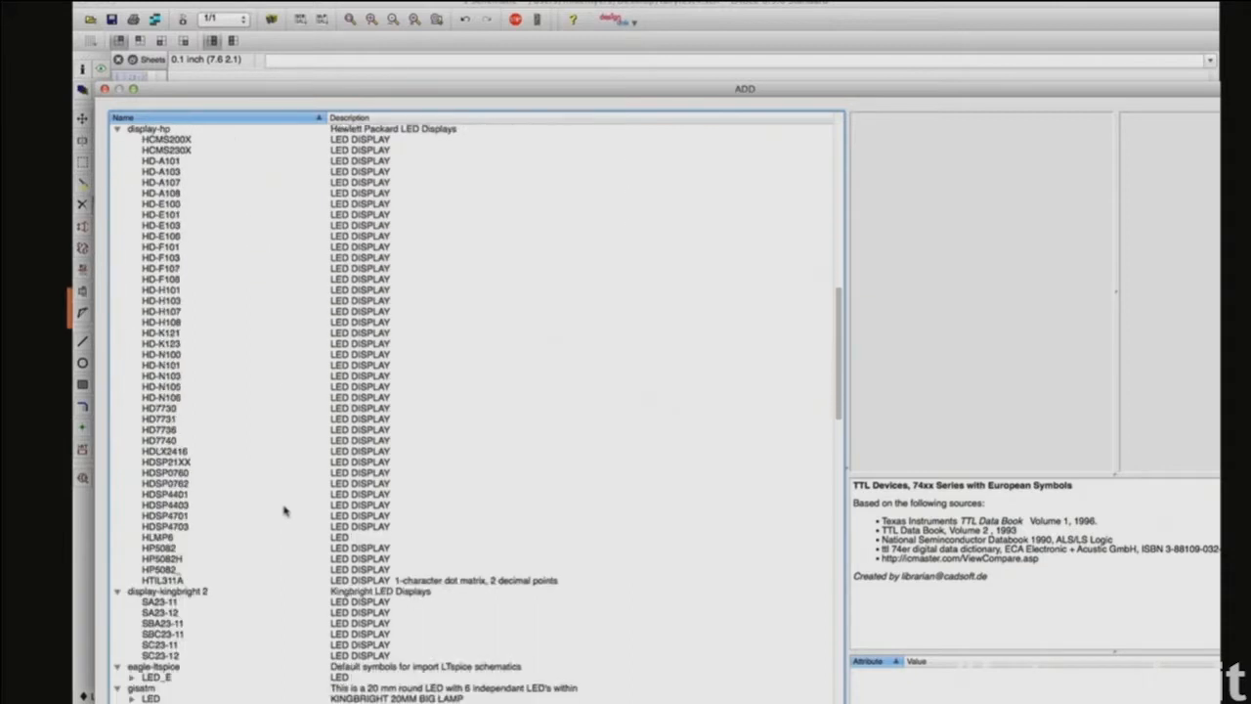
{"action": "scroll", "coordinate": [284, 510], "scroll_direction": "down", "scroll_amount": 1}
{"action": "scroll", "coordinate": [285, 510], "scroll_direction": "down", "scroll_amount": 2}
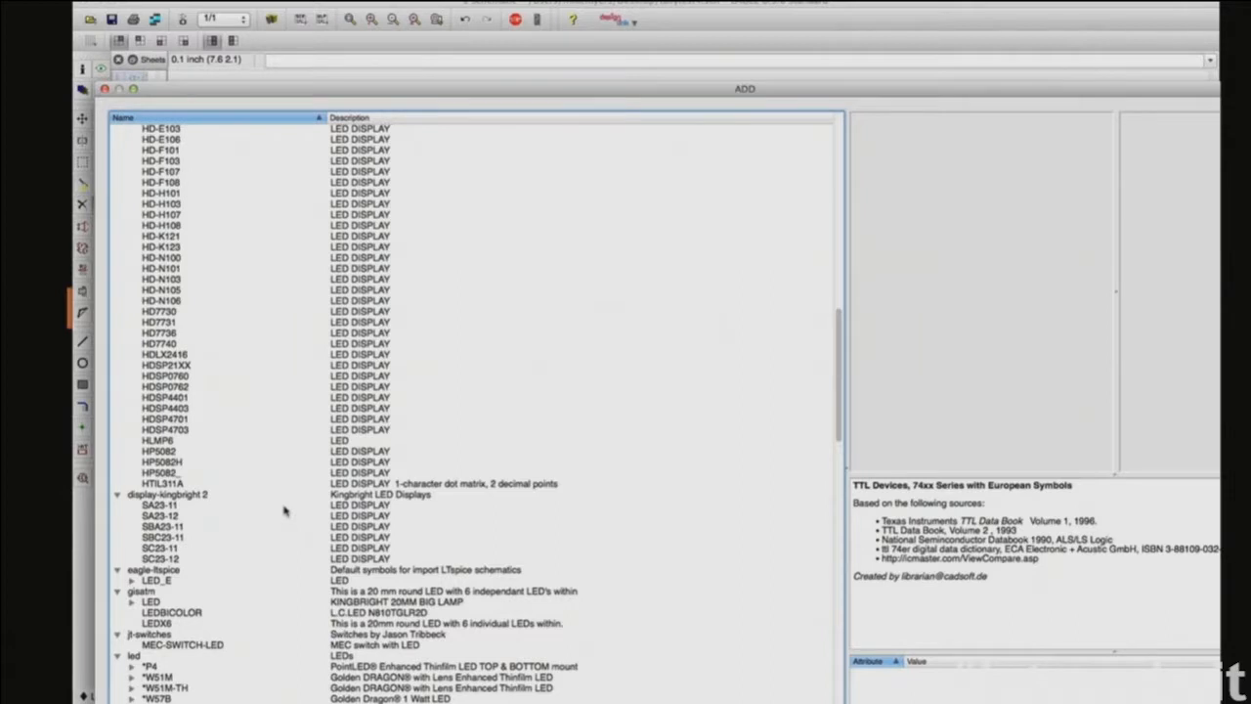
{"action": "scroll", "coordinate": [284, 509], "scroll_direction": "down", "scroll_amount": 2}
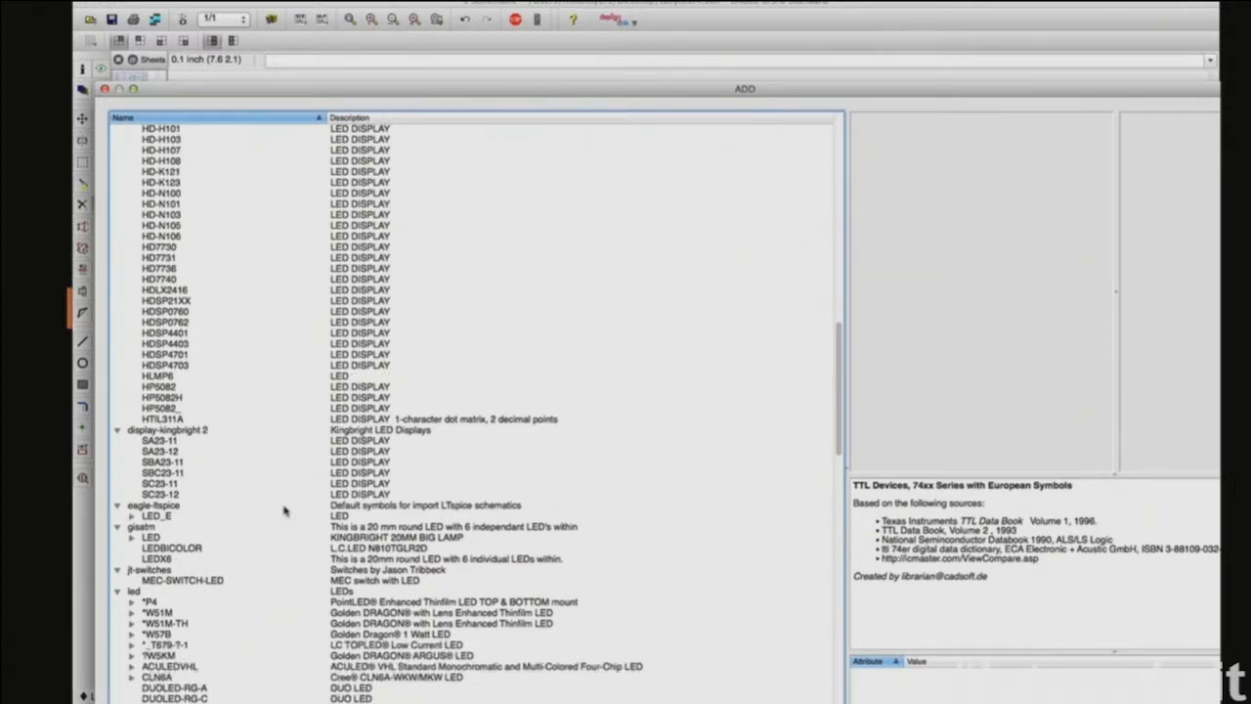
{"action": "scroll", "coordinate": [285, 509], "scroll_direction": "down", "scroll_amount": 3}
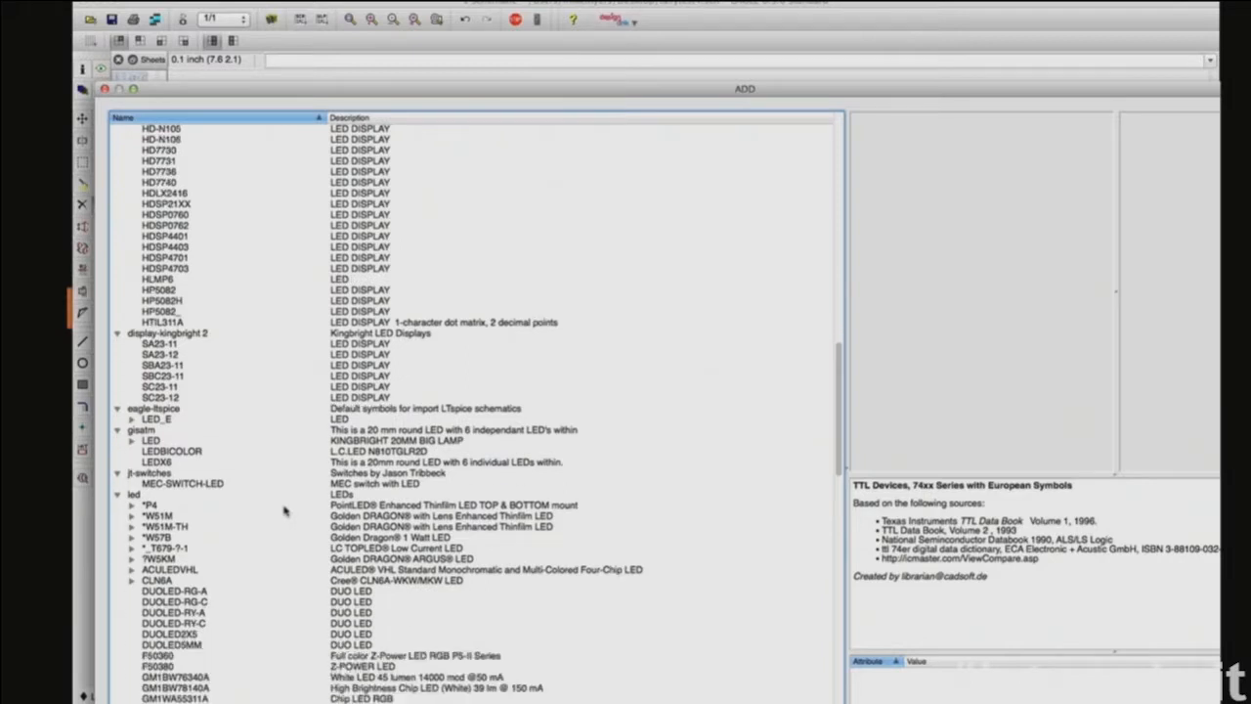
{"action": "scroll", "coordinate": [284, 510], "scroll_direction": "down", "scroll_amount": 2}
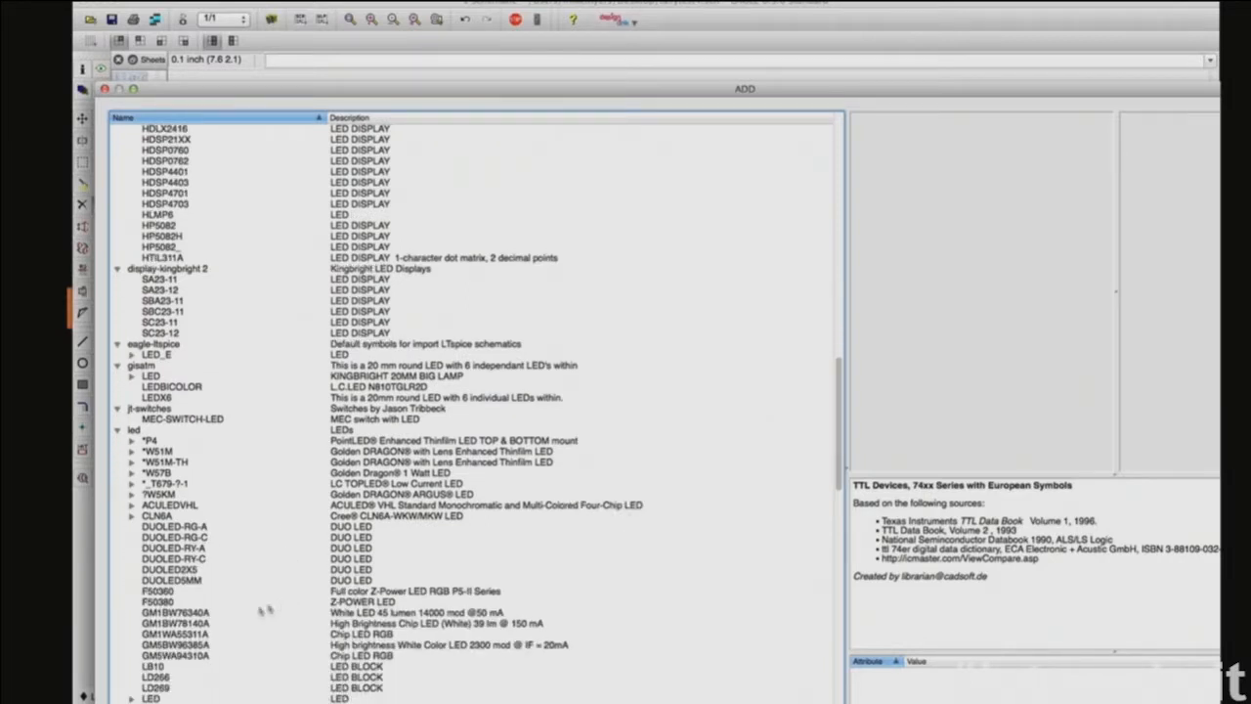
Step: Examine the F50360 RGB device's symbol and footprint and the package variants of the generic LED in the led library
{"action": "left_click", "coordinate": [171, 594]}
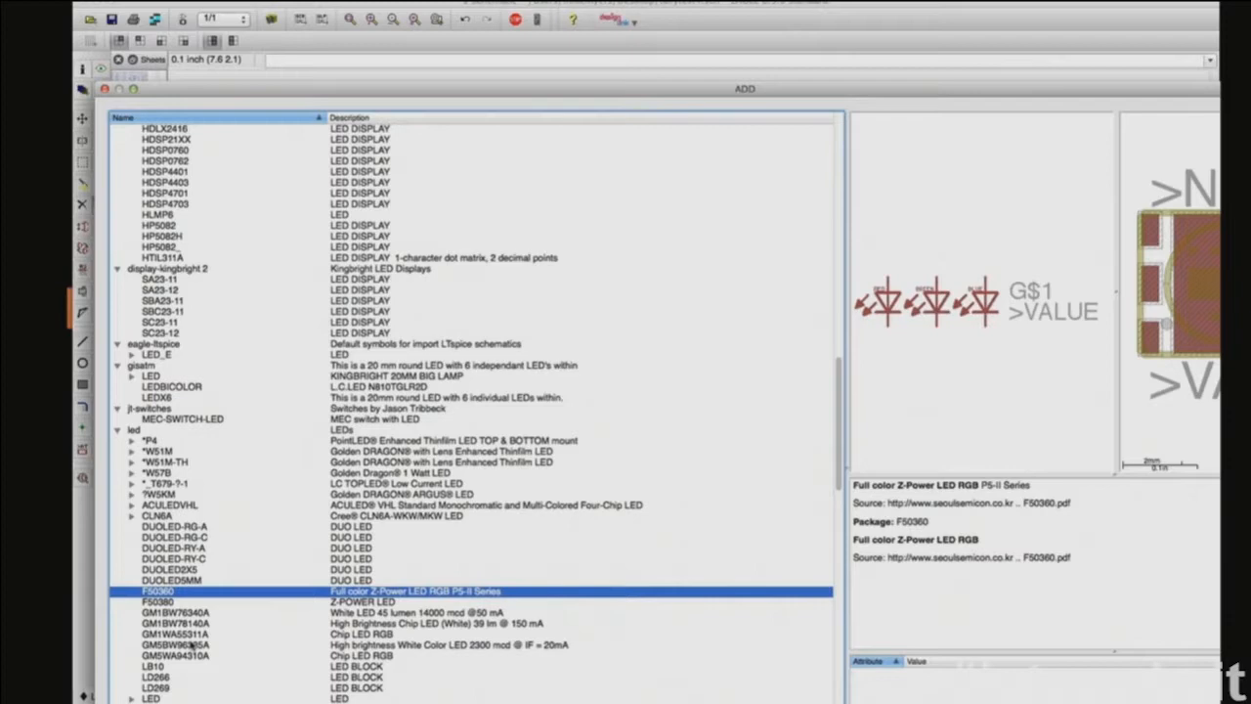
{"action": "scroll", "coordinate": [191, 646], "scroll_direction": "down", "scroll_amount": 1}
{"action": "scroll", "coordinate": [191, 645], "scroll_direction": "down", "scroll_amount": 2}
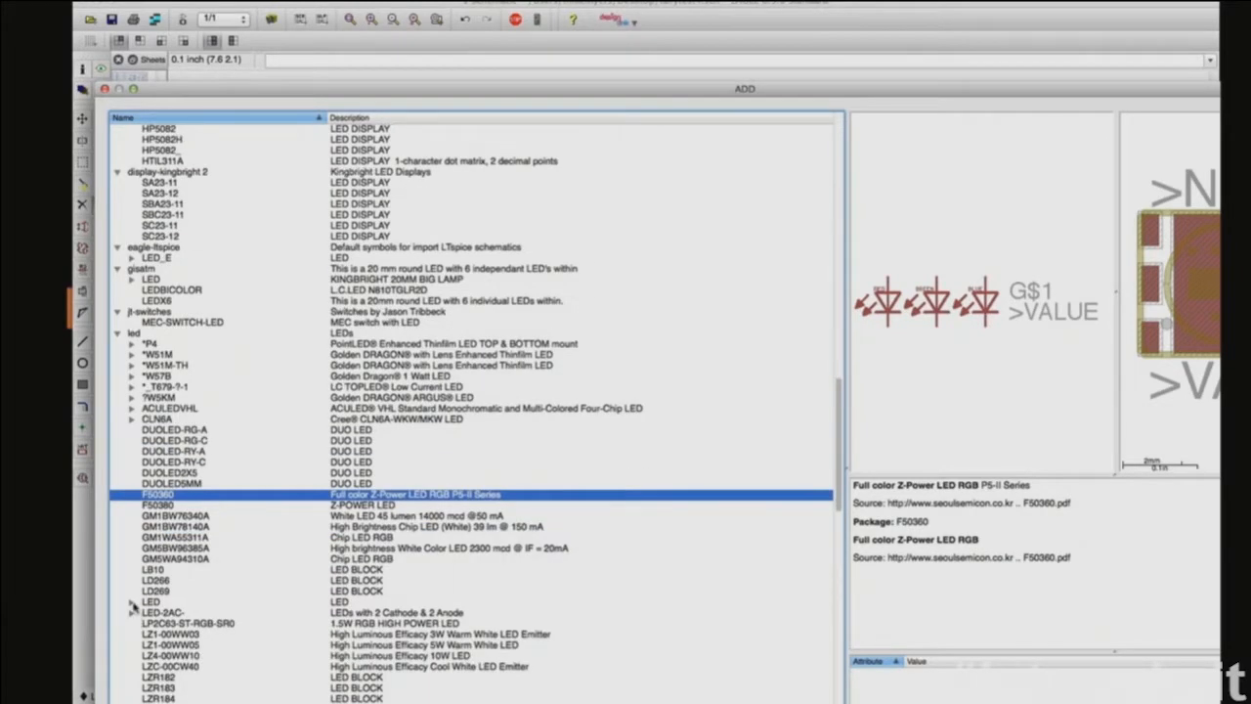
{"action": "left_click", "coordinate": [133, 604]}
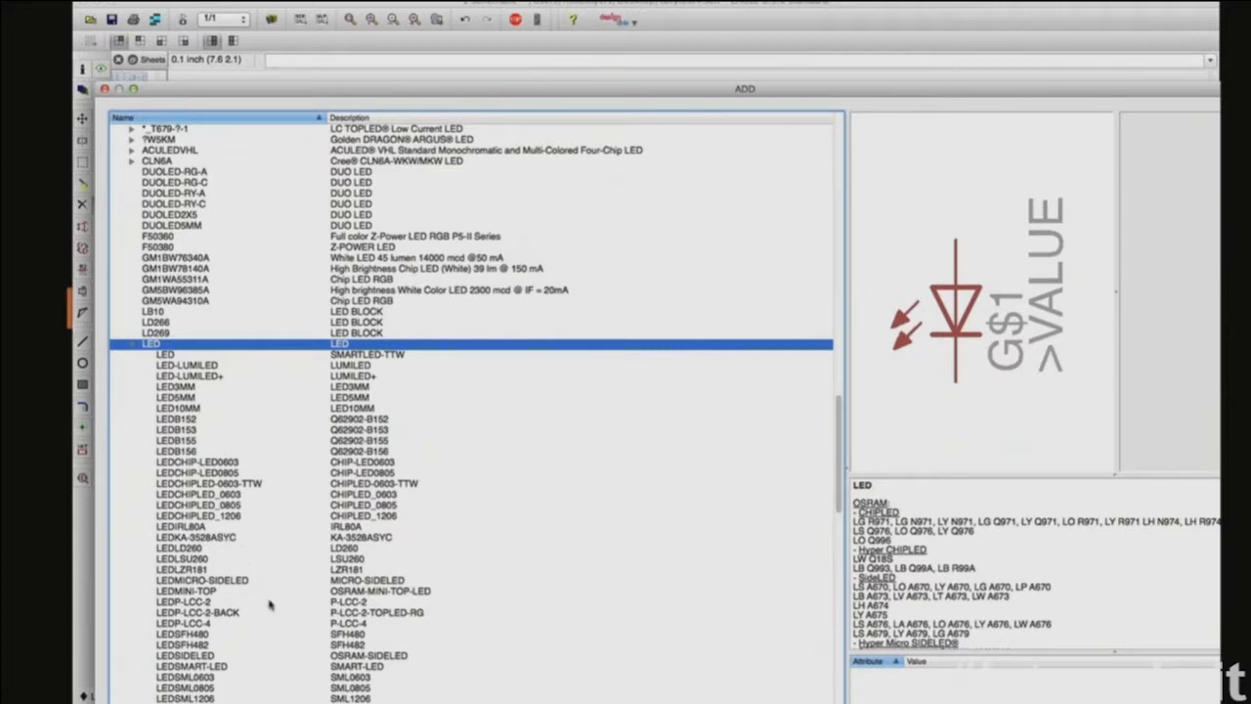
{"action": "scroll", "coordinate": [256, 613], "scroll_direction": "down", "scroll_amount": 3}
{"action": "scroll", "coordinate": [253, 612], "scroll_direction": "down", "scroll_amount": 10}
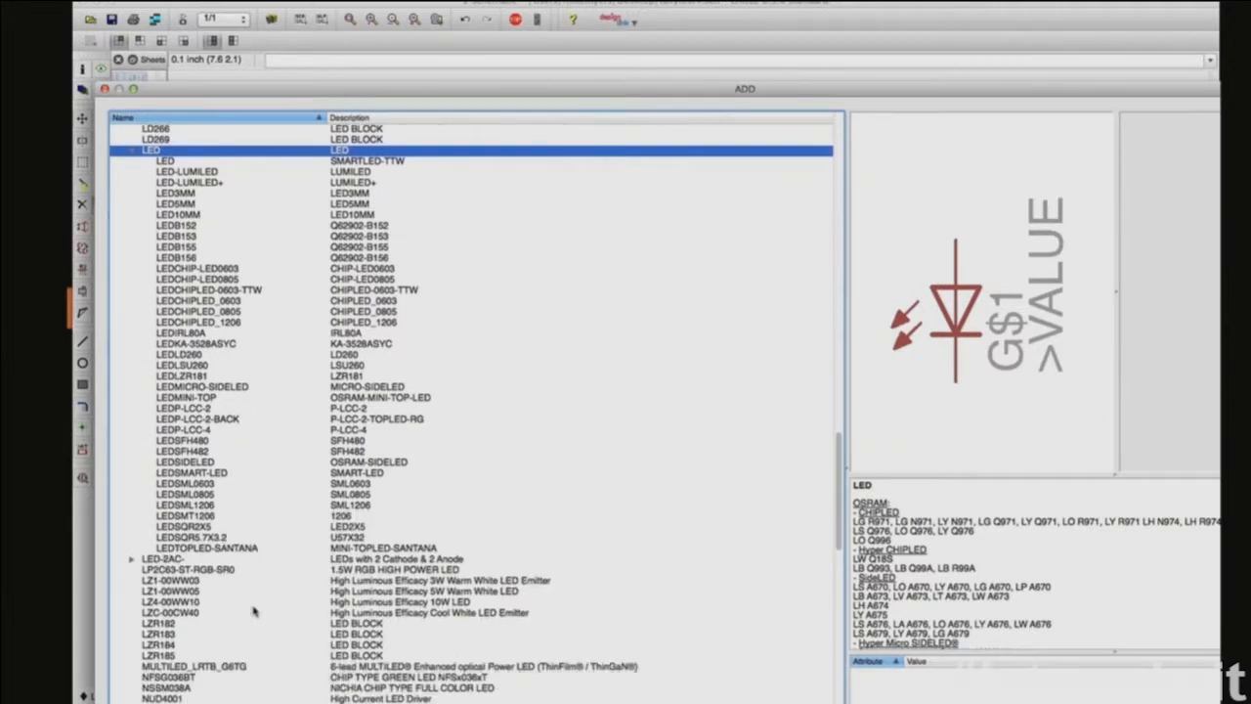
{"action": "scroll", "coordinate": [253, 612], "scroll_direction": "down", "scroll_amount": 2}
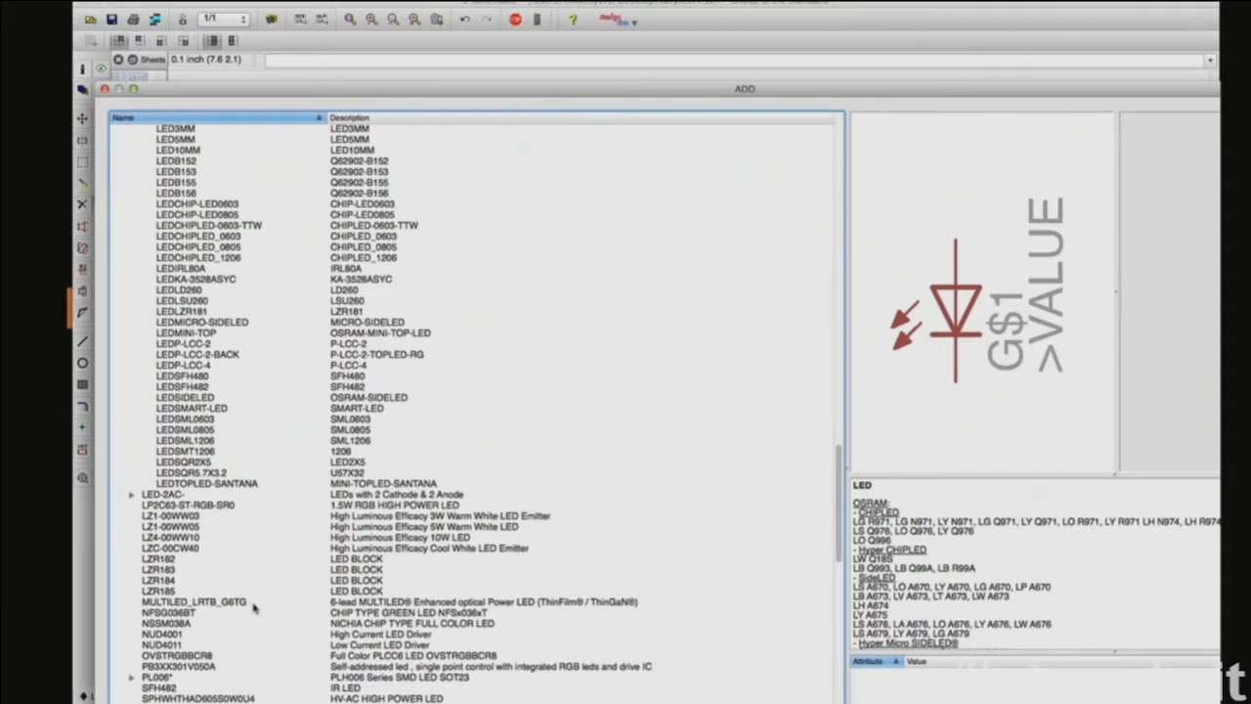
{"action": "scroll", "coordinate": [253, 609], "scroll_direction": "down", "scroll_amount": 2}
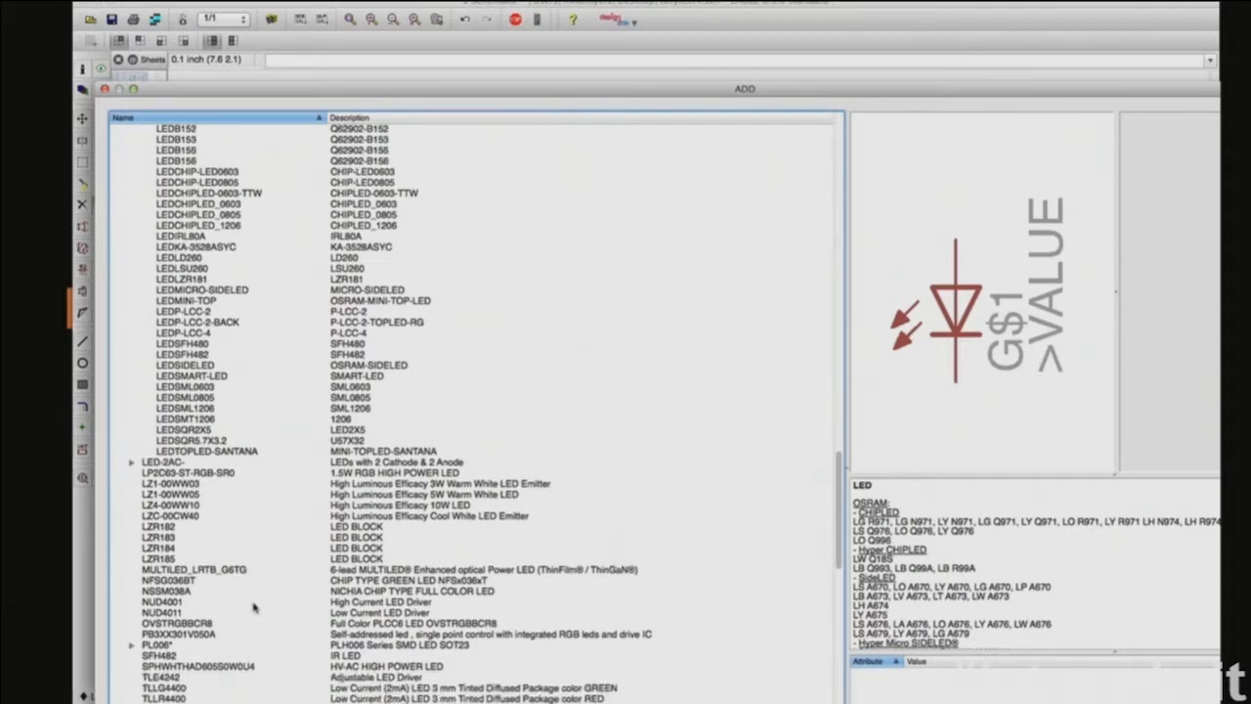
{"action": "scroll", "coordinate": [253, 608], "scroll_direction": "down", "scroll_amount": 2}
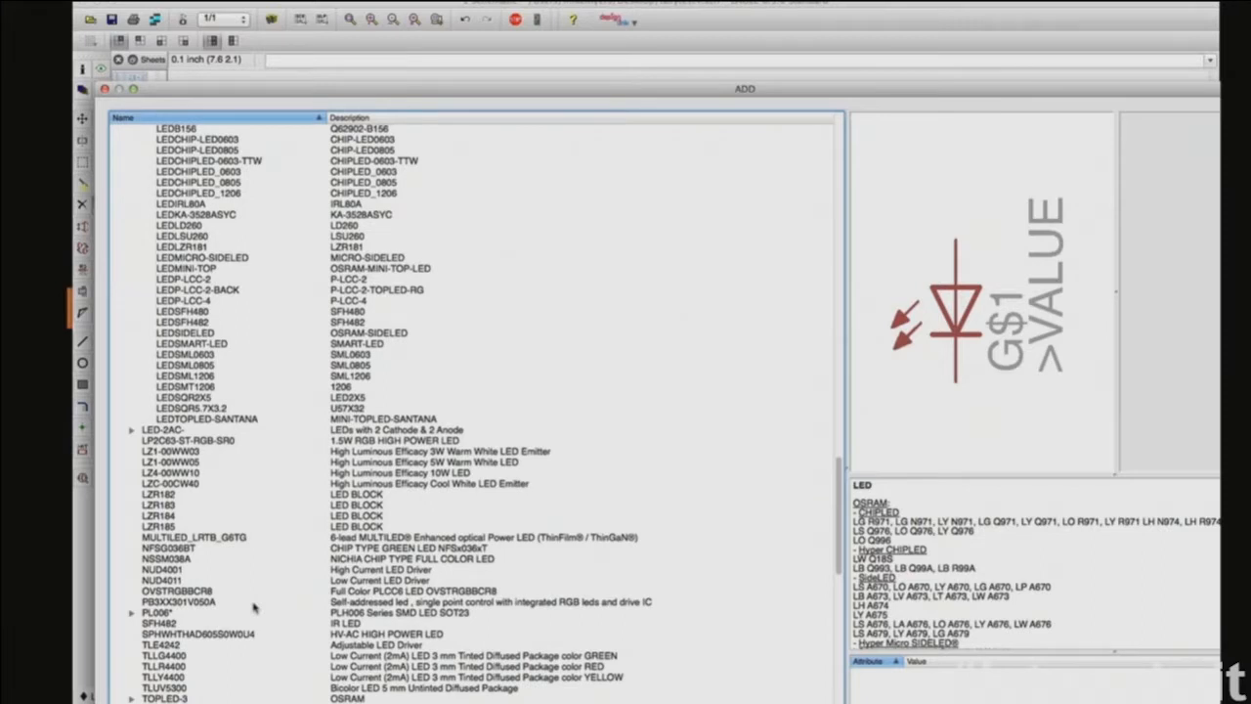
{"action": "scroll", "coordinate": [254, 608], "scroll_direction": "down", "scroll_amount": 4}
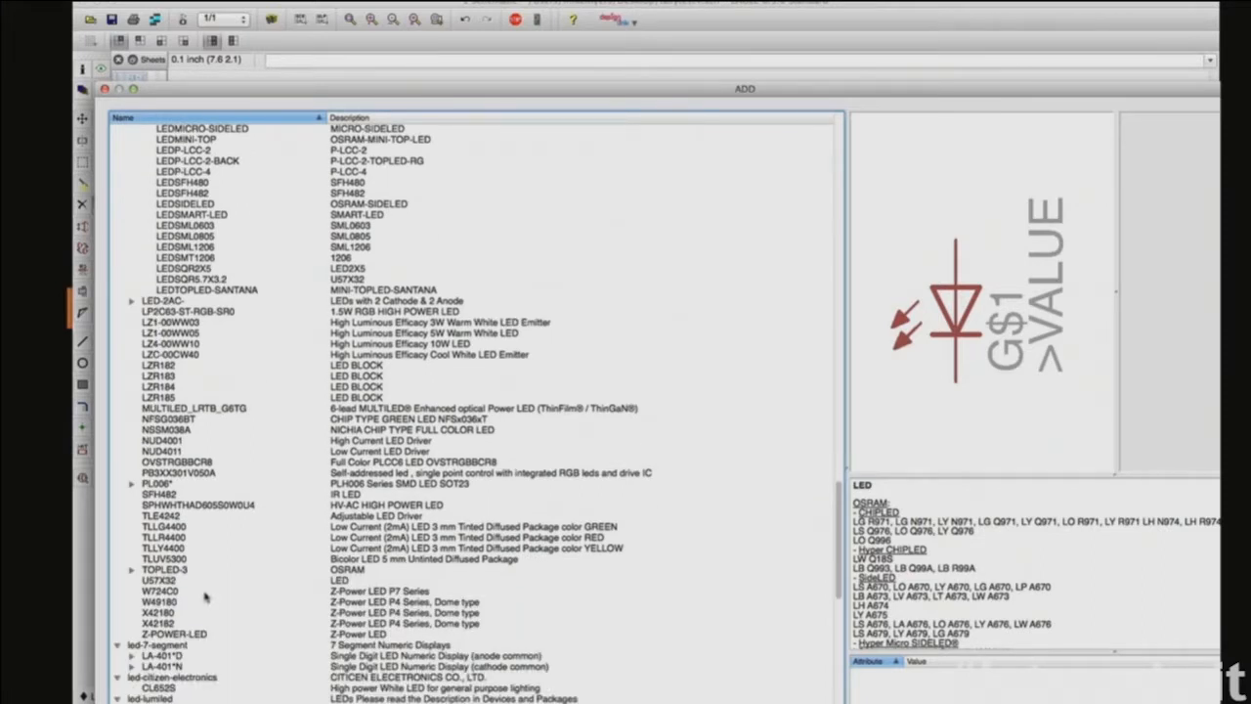
Step: Examine the TOPLED-3 device in the P-LCC-4-3 package and the remaining LED libraries, and close the part browser without adding a part
{"action": "left_click", "coordinate": [132, 570]}
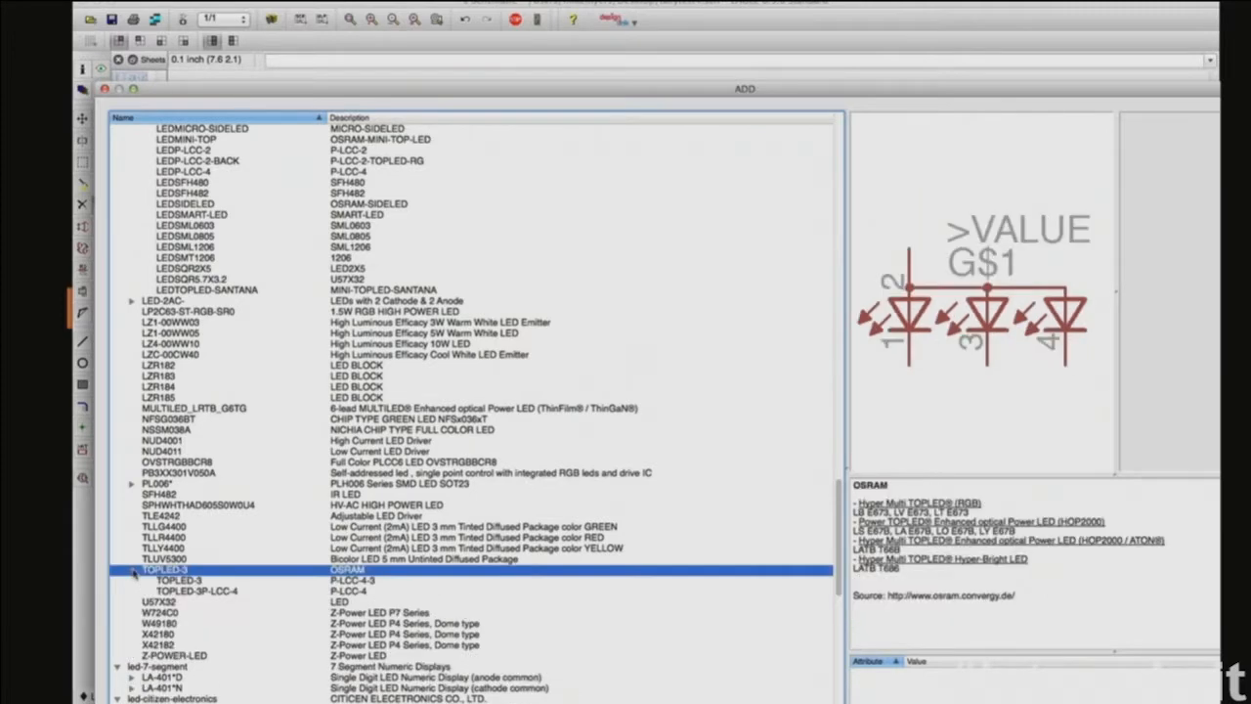
{"action": "left_click", "coordinate": [178, 581]}
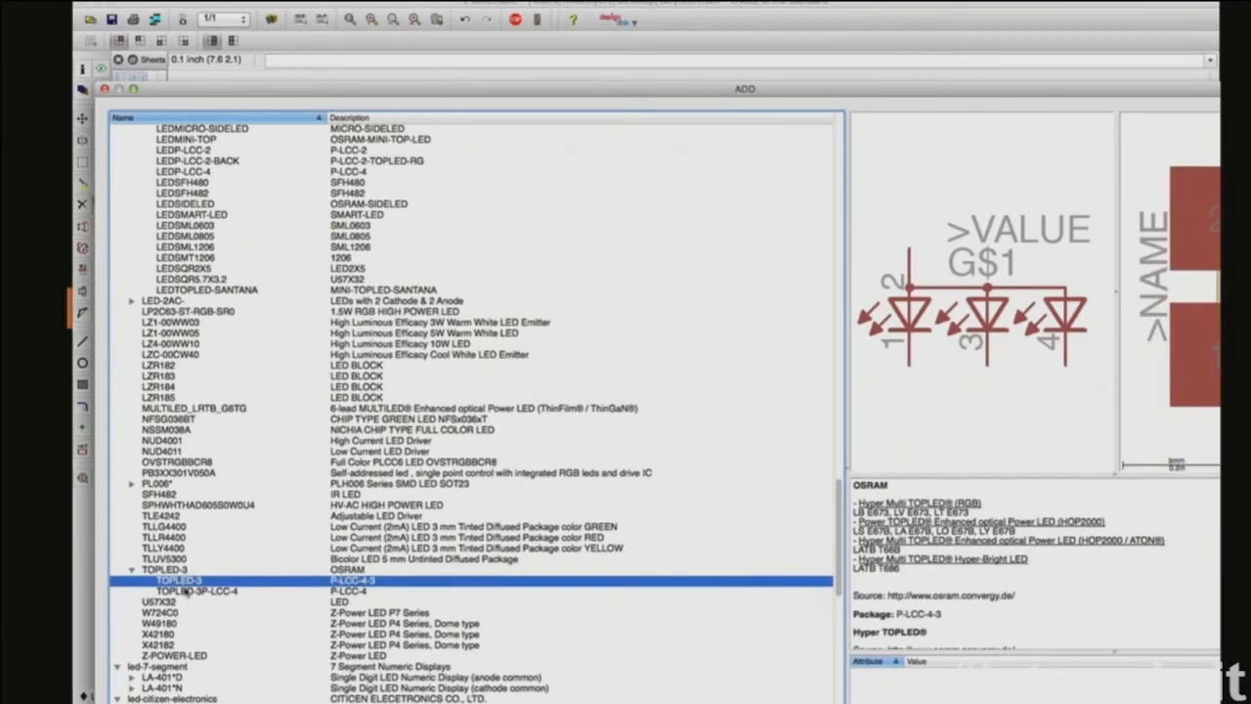
{"action": "scroll", "coordinate": [186, 597], "scroll_direction": "down", "scroll_amount": 2}
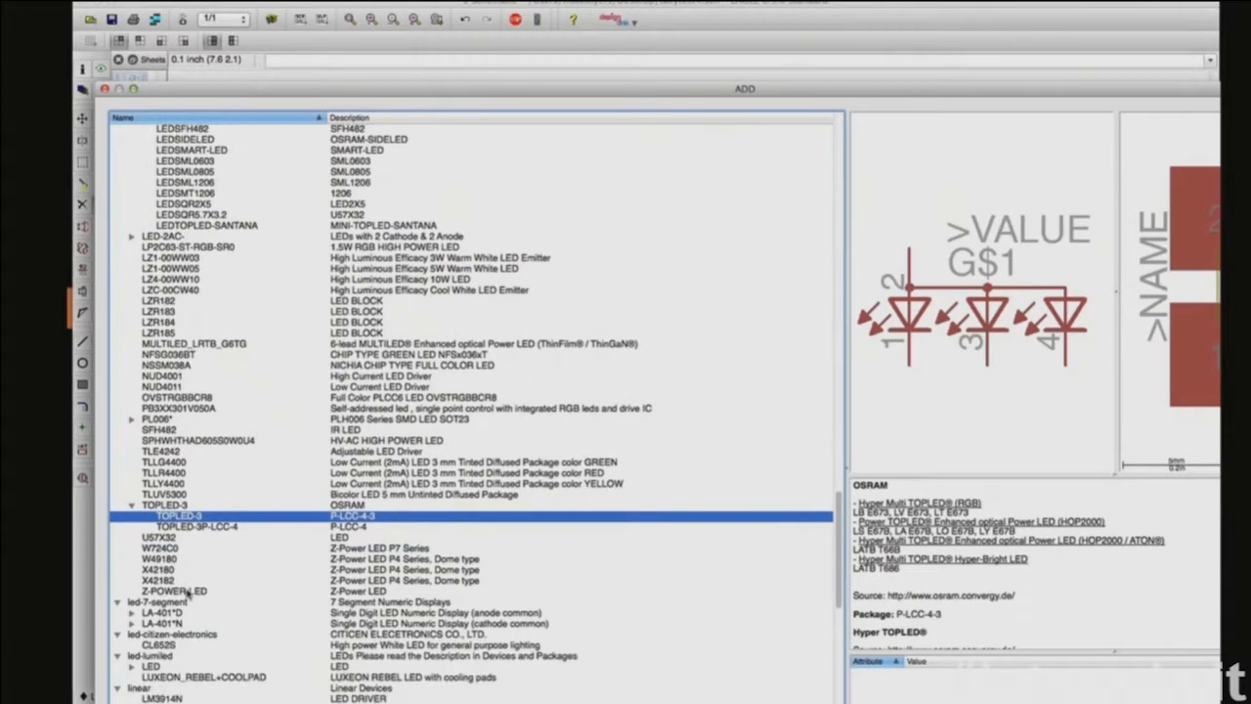
{"action": "scroll", "coordinate": [186, 598], "scroll_direction": "down", "scroll_amount": 1}
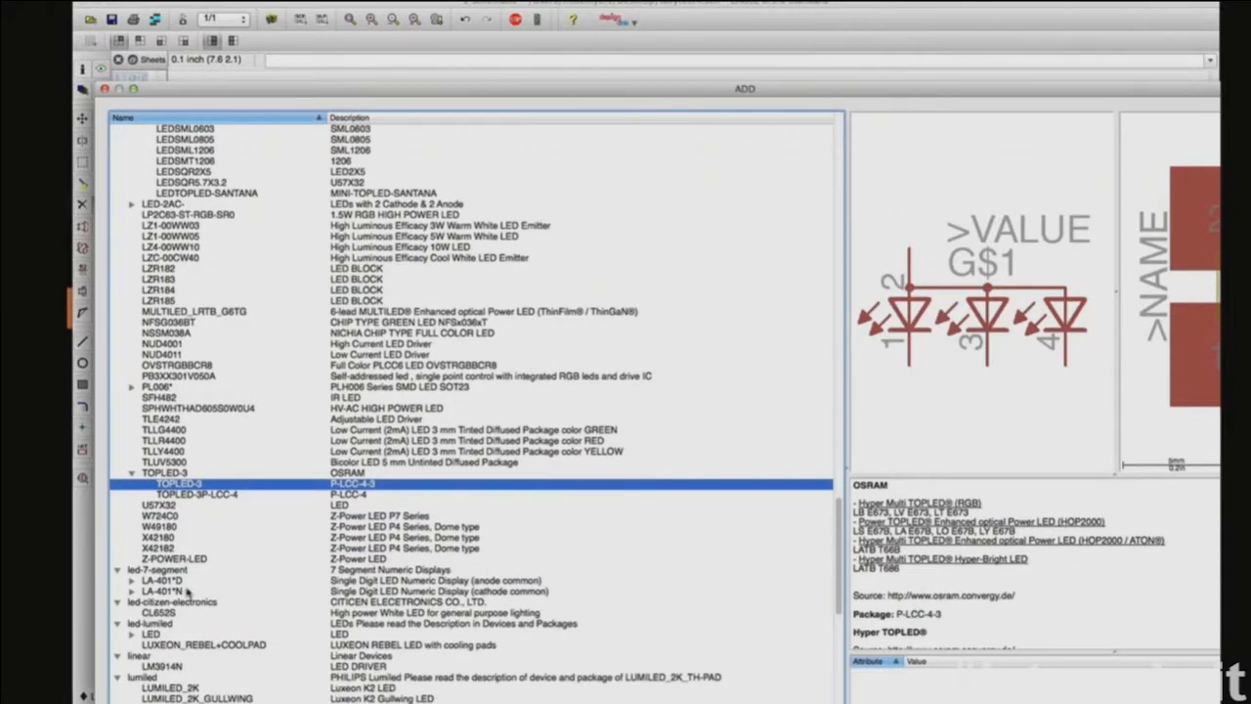
{"action": "scroll", "coordinate": [187, 591], "scroll_direction": "down", "scroll_amount": 2}
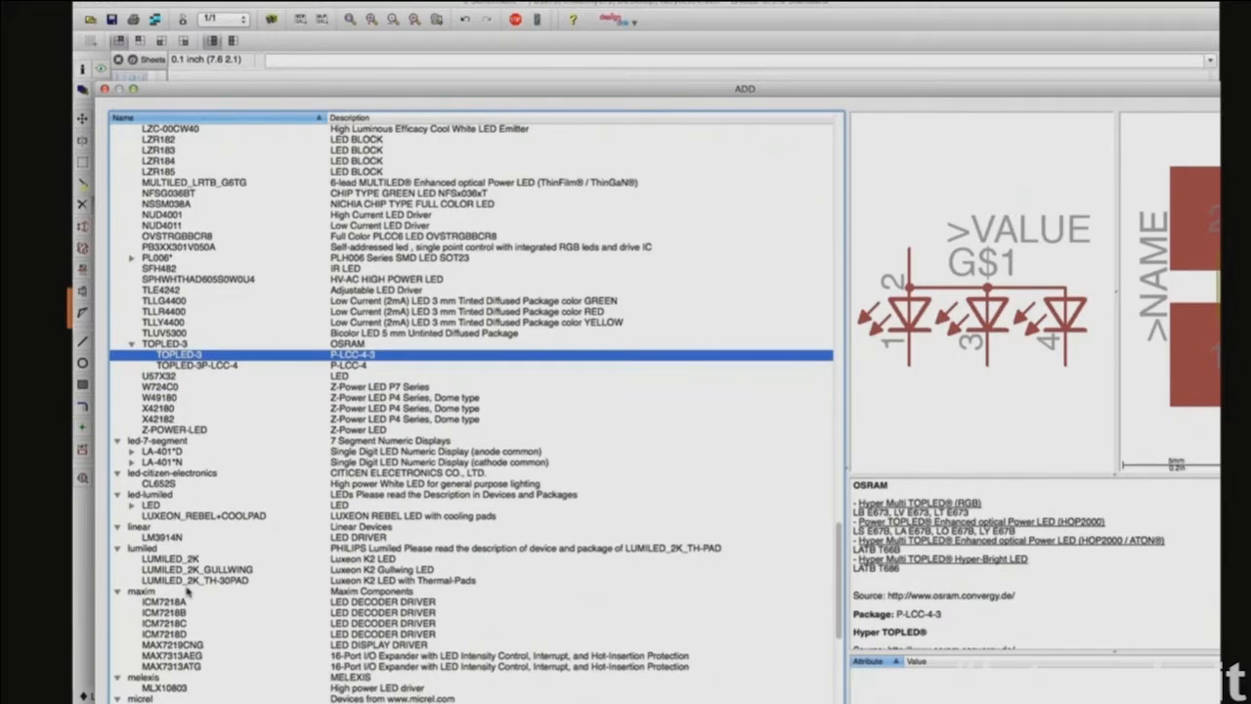
{"action": "scroll", "coordinate": [188, 591], "scroll_direction": "down", "scroll_amount": 3}
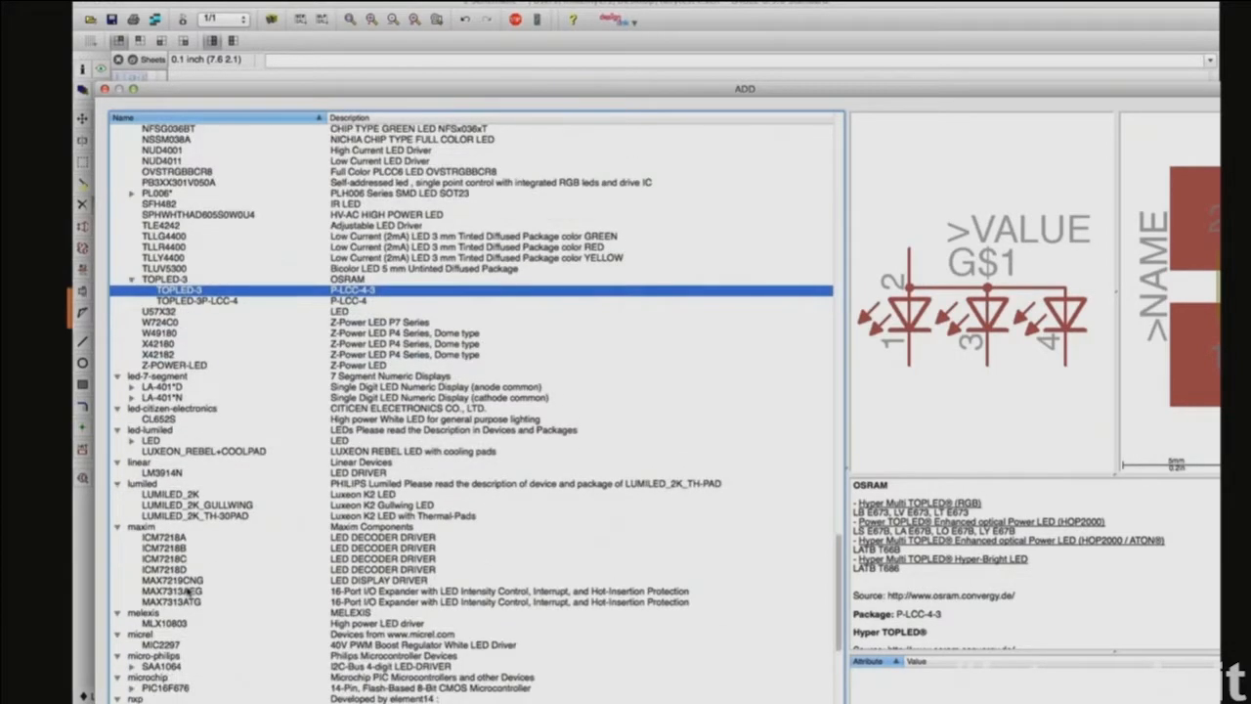
{"action": "scroll", "coordinate": [188, 591], "scroll_direction": "down", "scroll_amount": 6}
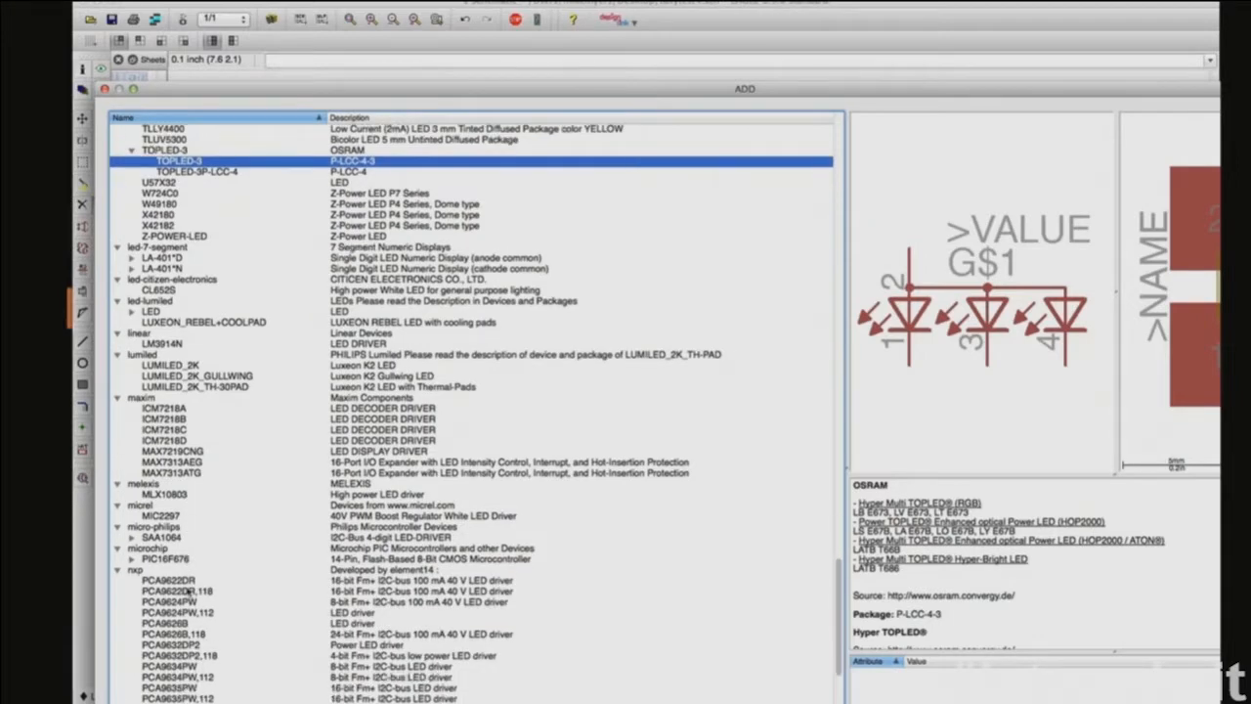
{"action": "scroll", "coordinate": [187, 592], "scroll_direction": "down", "scroll_amount": 3}
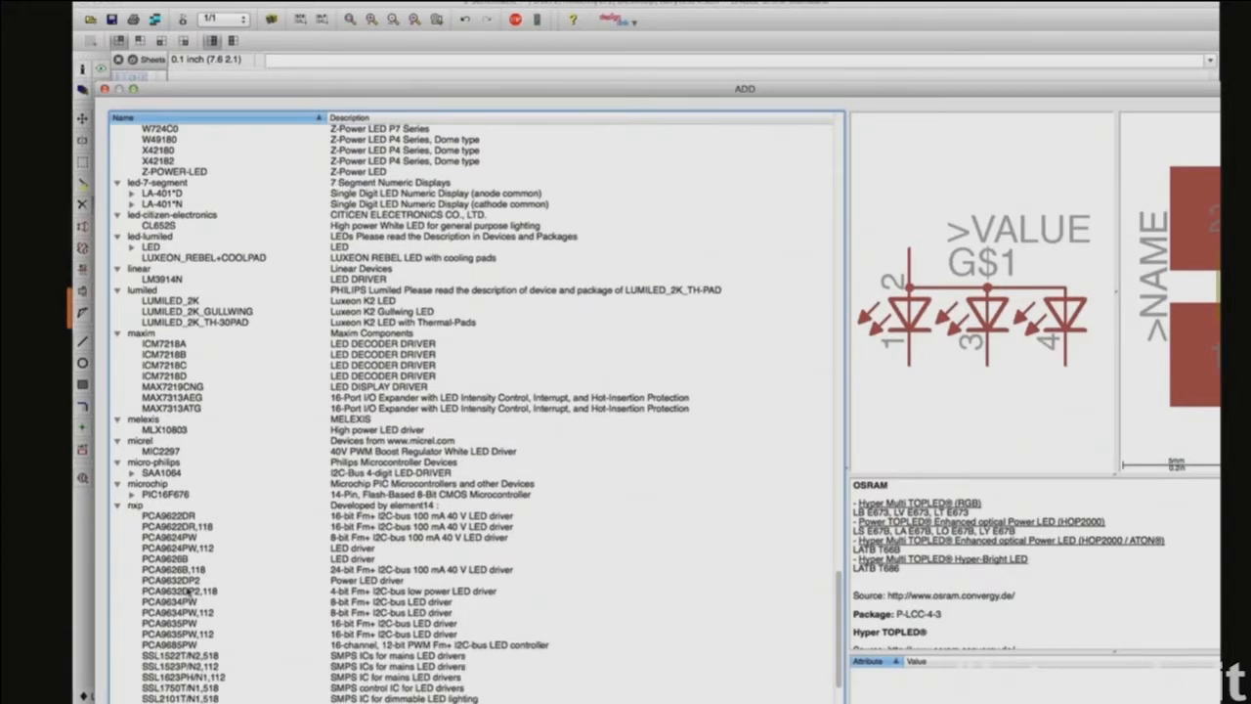
{"action": "scroll", "coordinate": [187, 591], "scroll_direction": "down", "scroll_amount": 3}
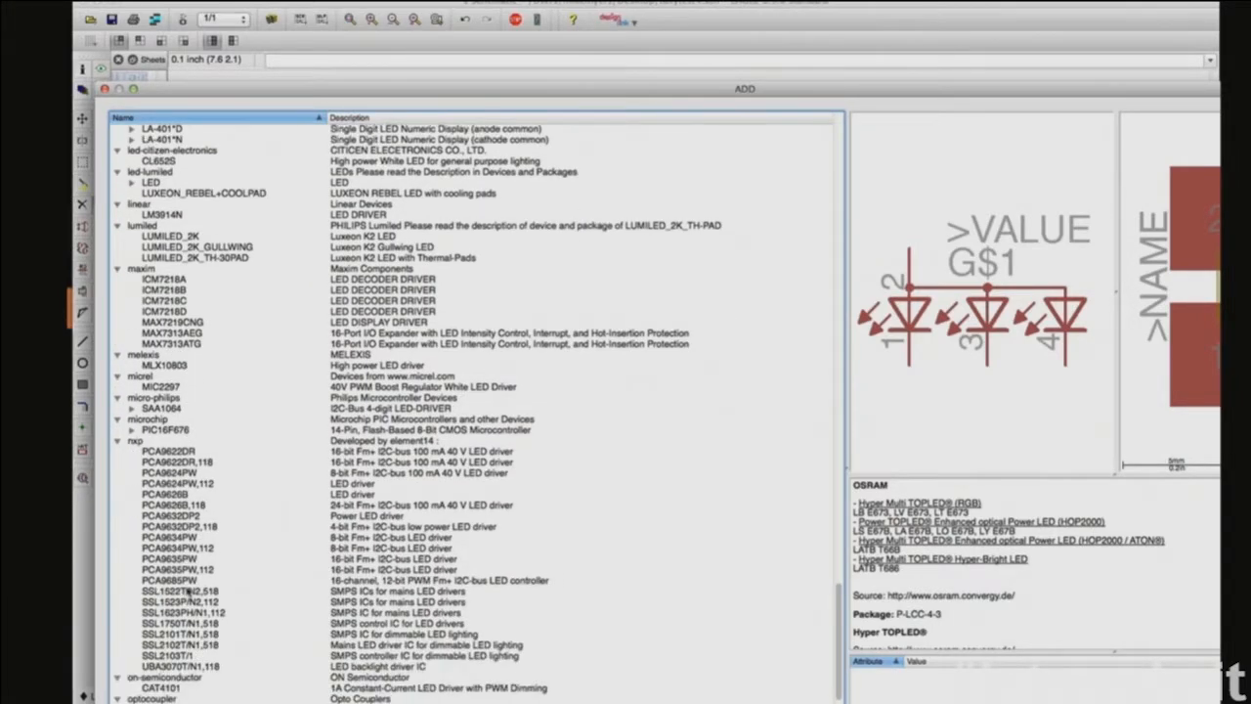
{"action": "scroll", "coordinate": [188, 591], "scroll_direction": "down", "scroll_amount": 4}
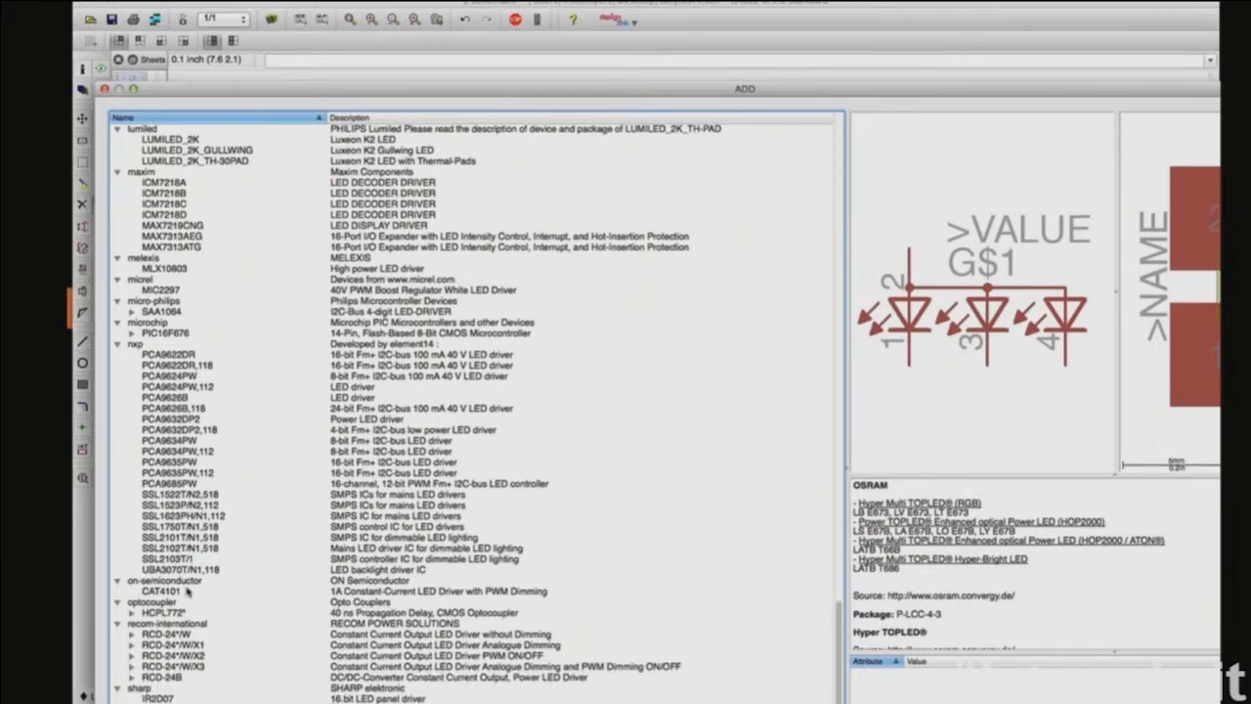
{"action": "scroll", "coordinate": [188, 592], "scroll_direction": "down", "scroll_amount": 7}
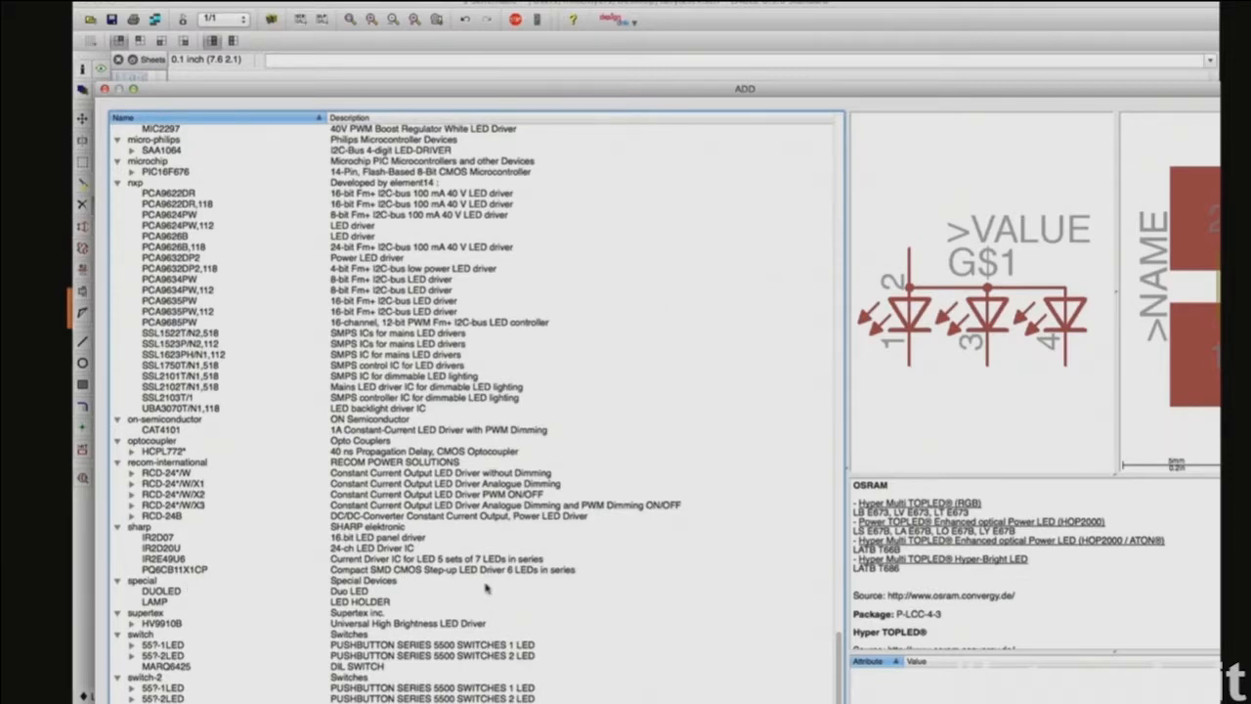
{"action": "key", "text": "Escape"}
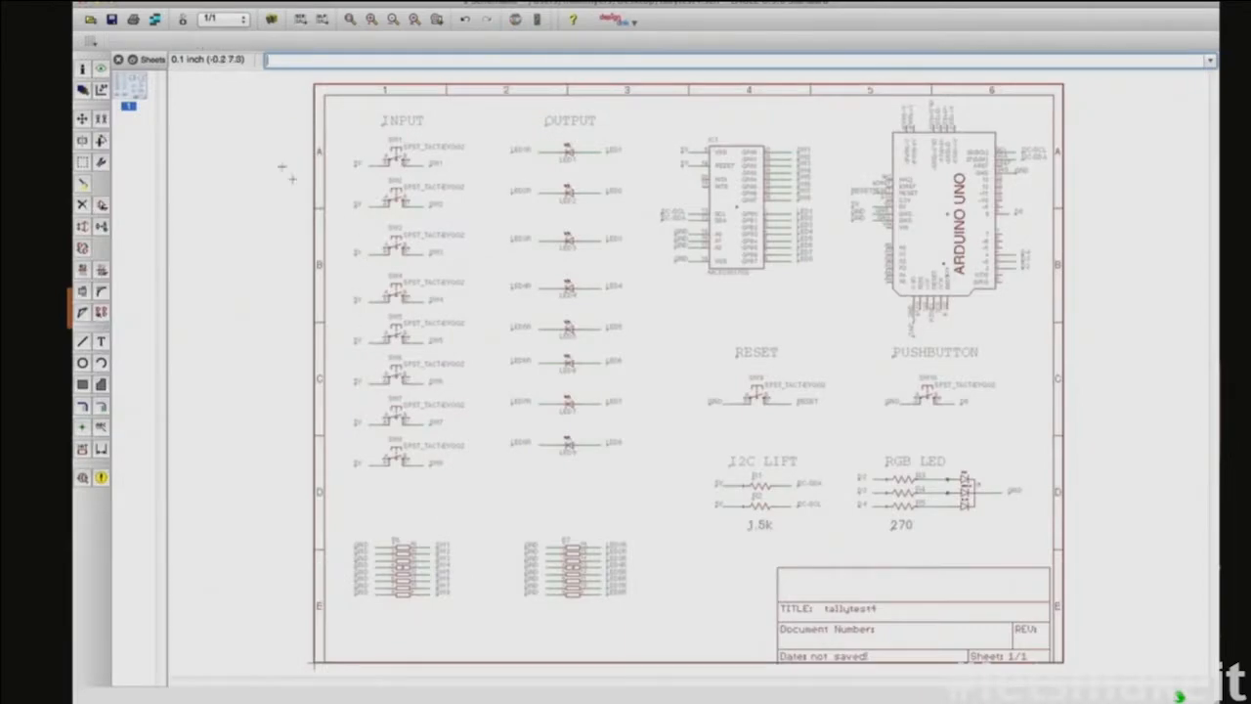
Step: Switch to the board layout and align the left edge of the top-layer copper polygon with the board outline
{"action": "left_click", "coordinate": [183, 19]}
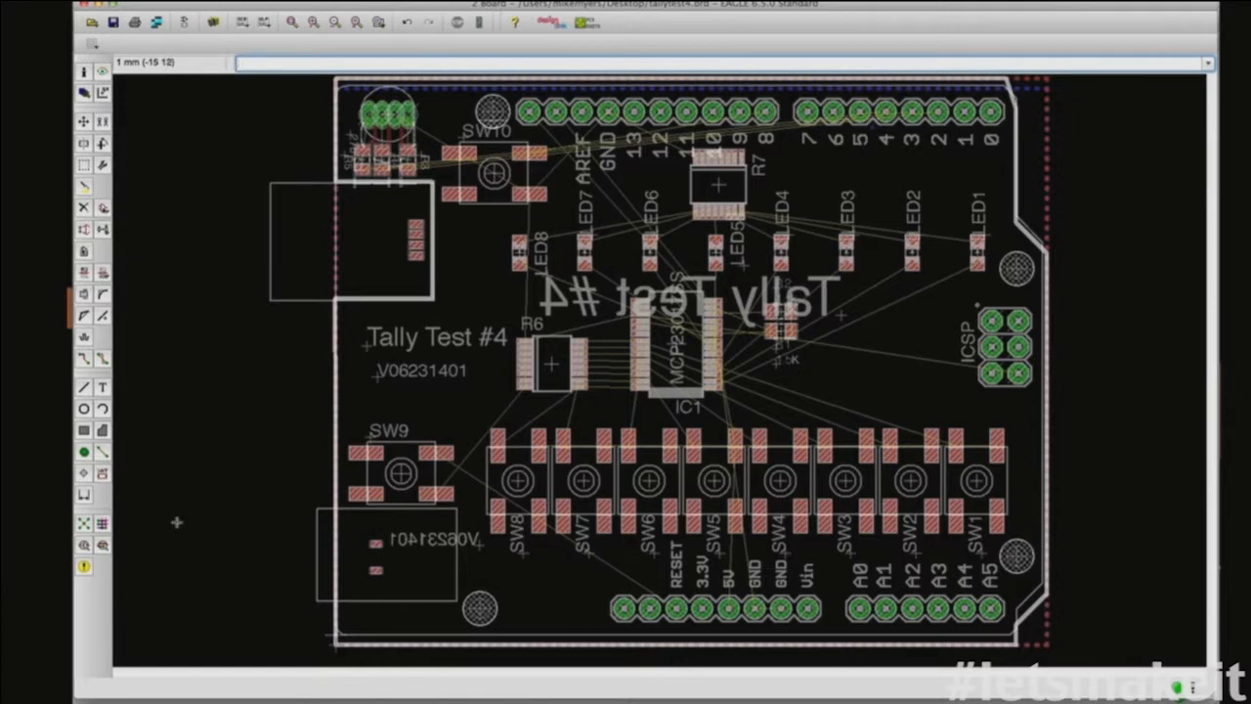
{"action": "left_click", "coordinate": [83, 122]}
{"action": "left_click", "coordinate": [336, 440]}
{"action": "left_click", "coordinate": [336, 442]}
{"action": "key", "text": "Escape"}
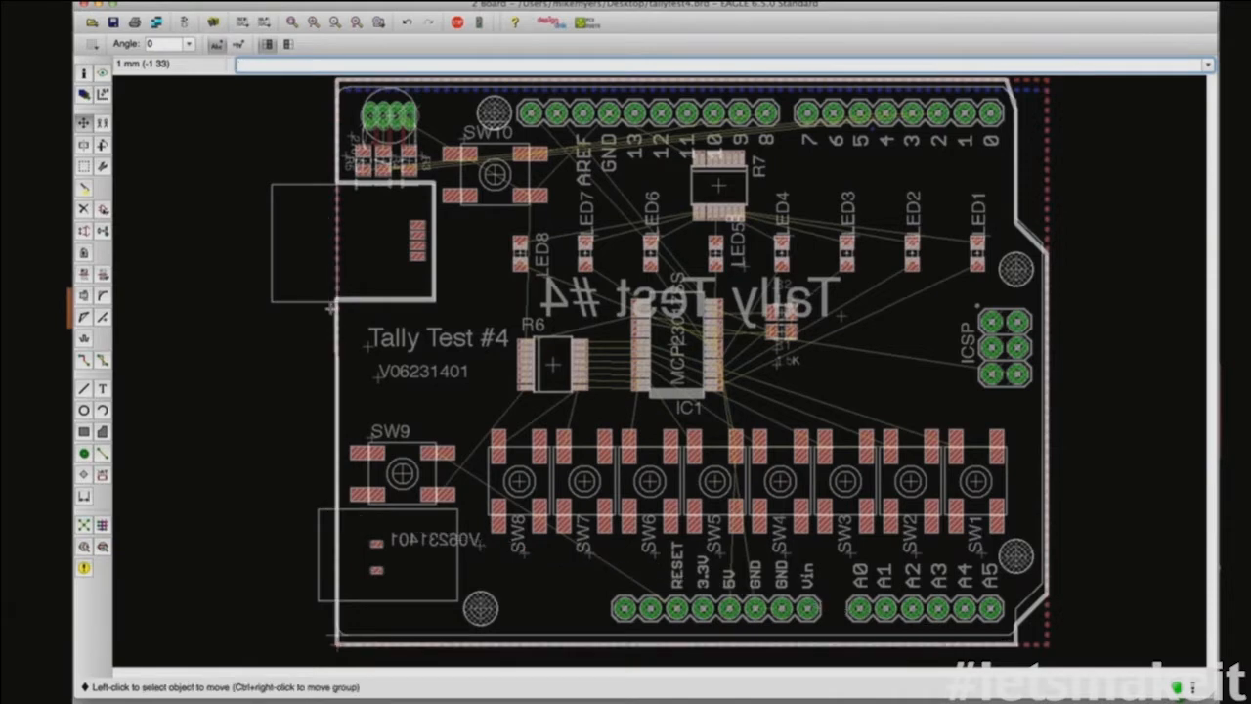
{"action": "left_click", "coordinate": [341, 272]}
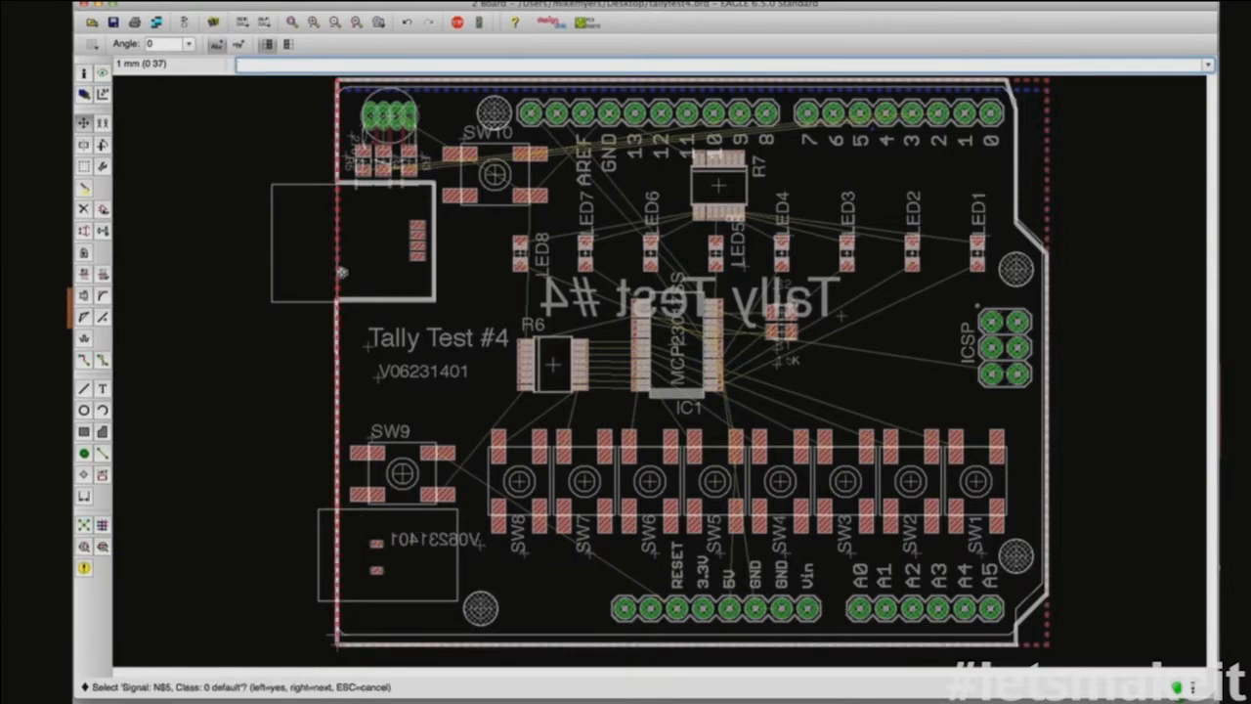
{"action": "left_click", "coordinate": [341, 273]}
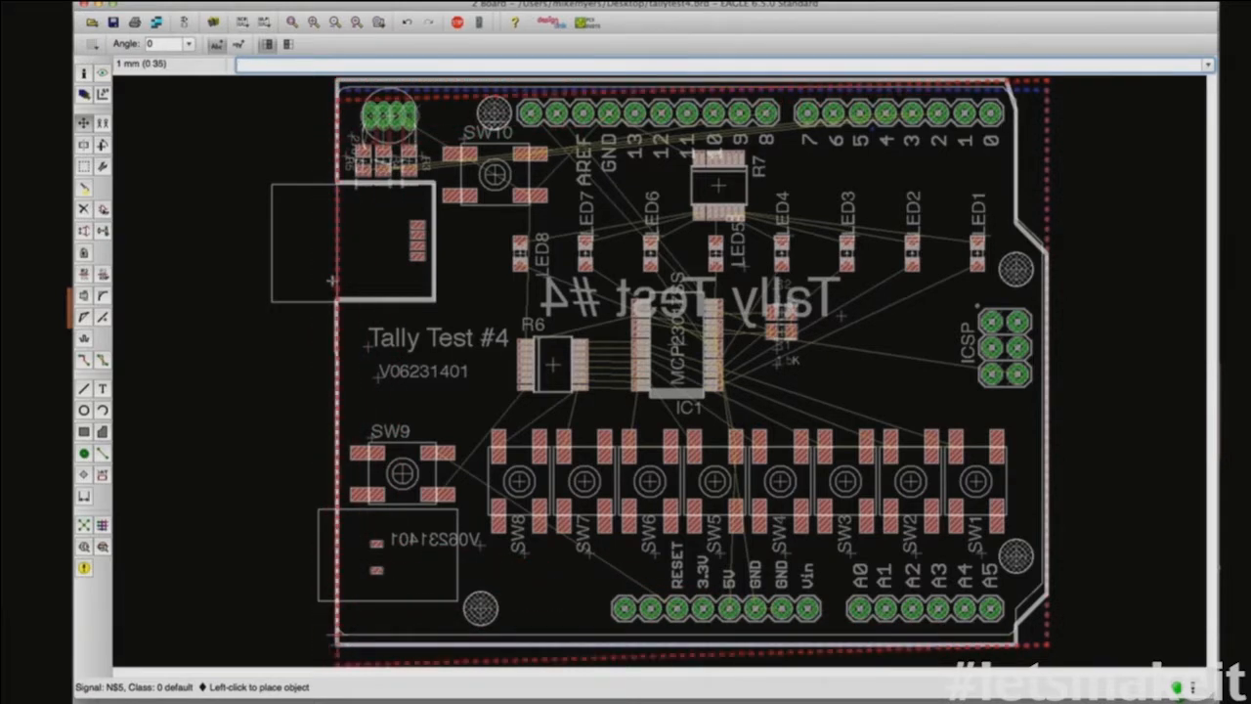
{"action": "left_click", "coordinate": [332, 262]}
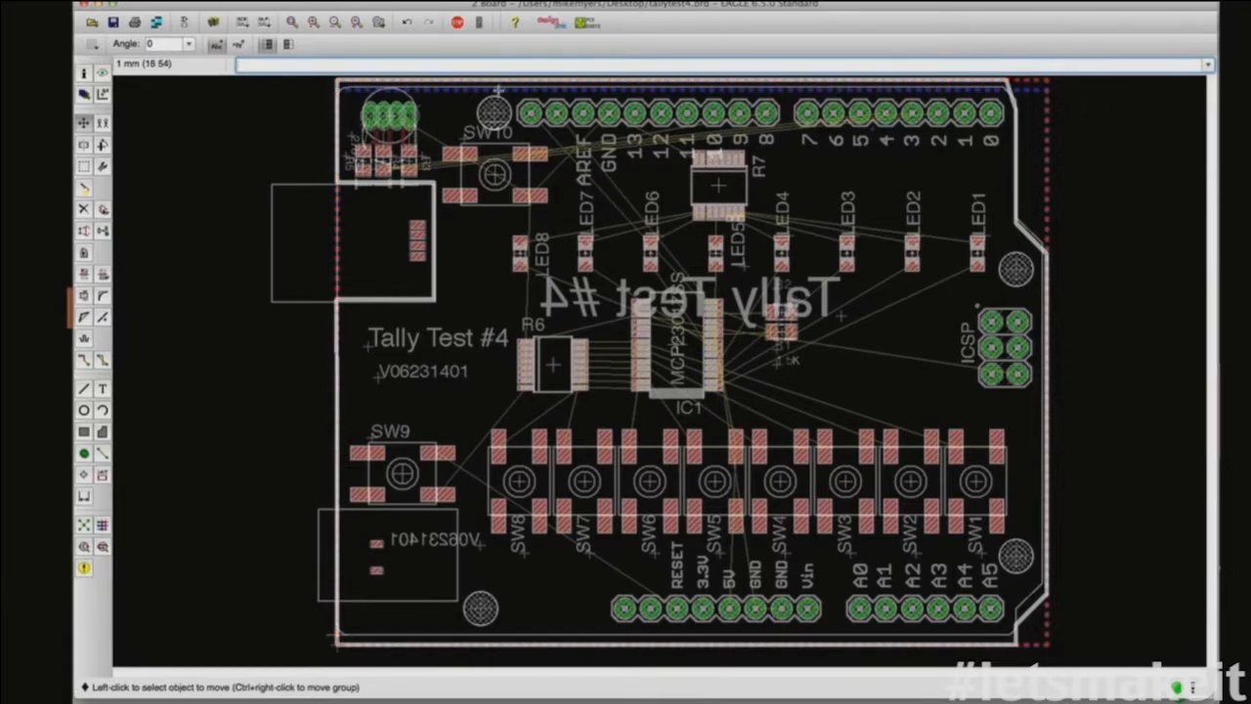
Step: Align the top edge and top-right corner of the bottom-layer copper polygon with the board outline
{"action": "left_click", "coordinate": [499, 89]}
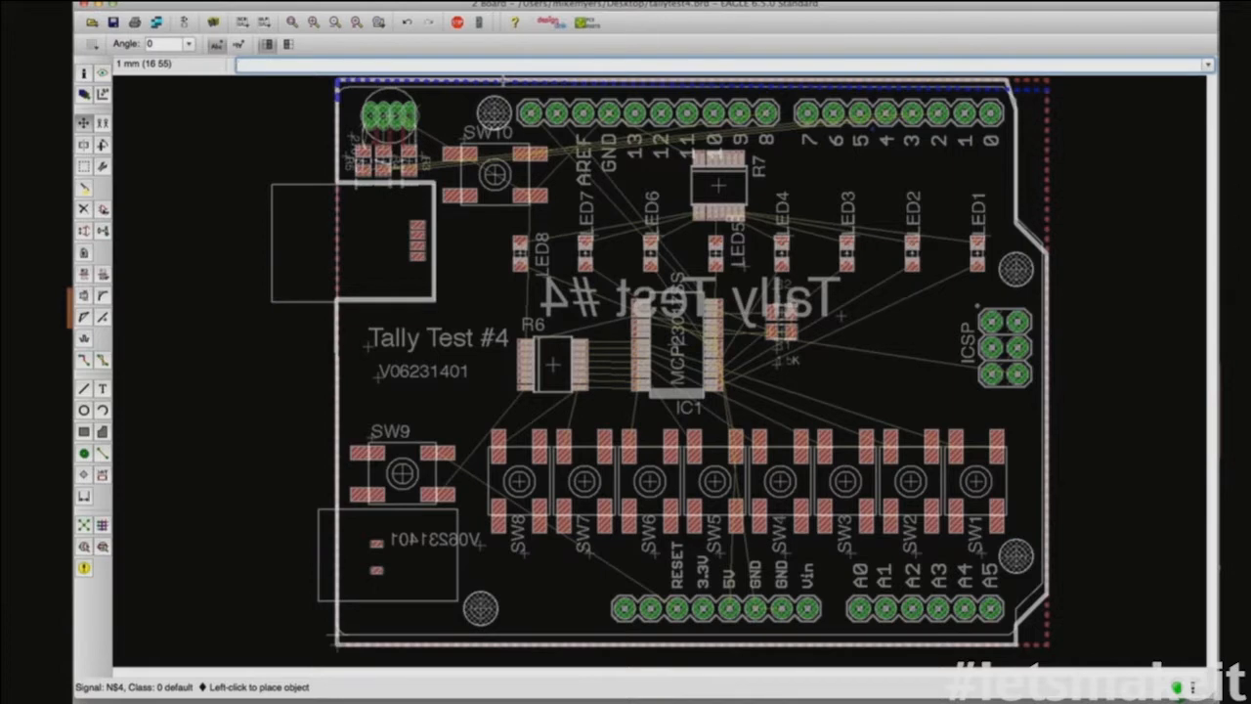
{"action": "left_click", "coordinate": [501, 82]}
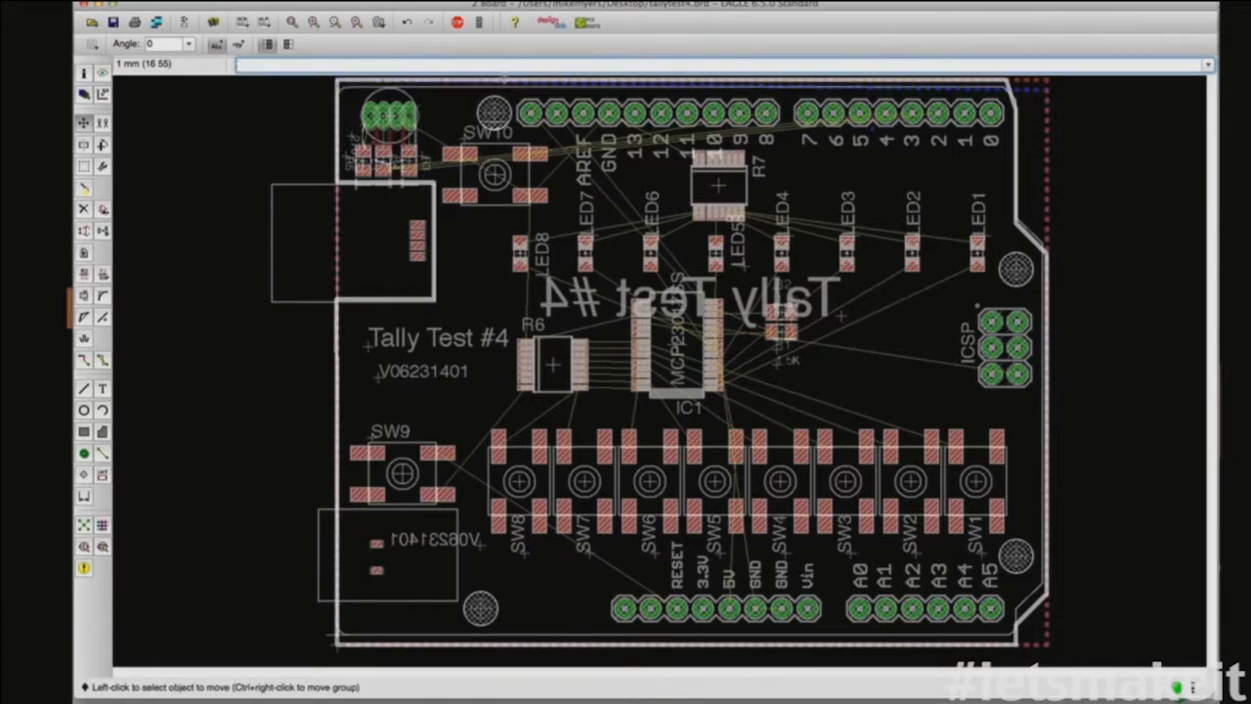
{"action": "left_click", "coordinate": [1035, 93]}
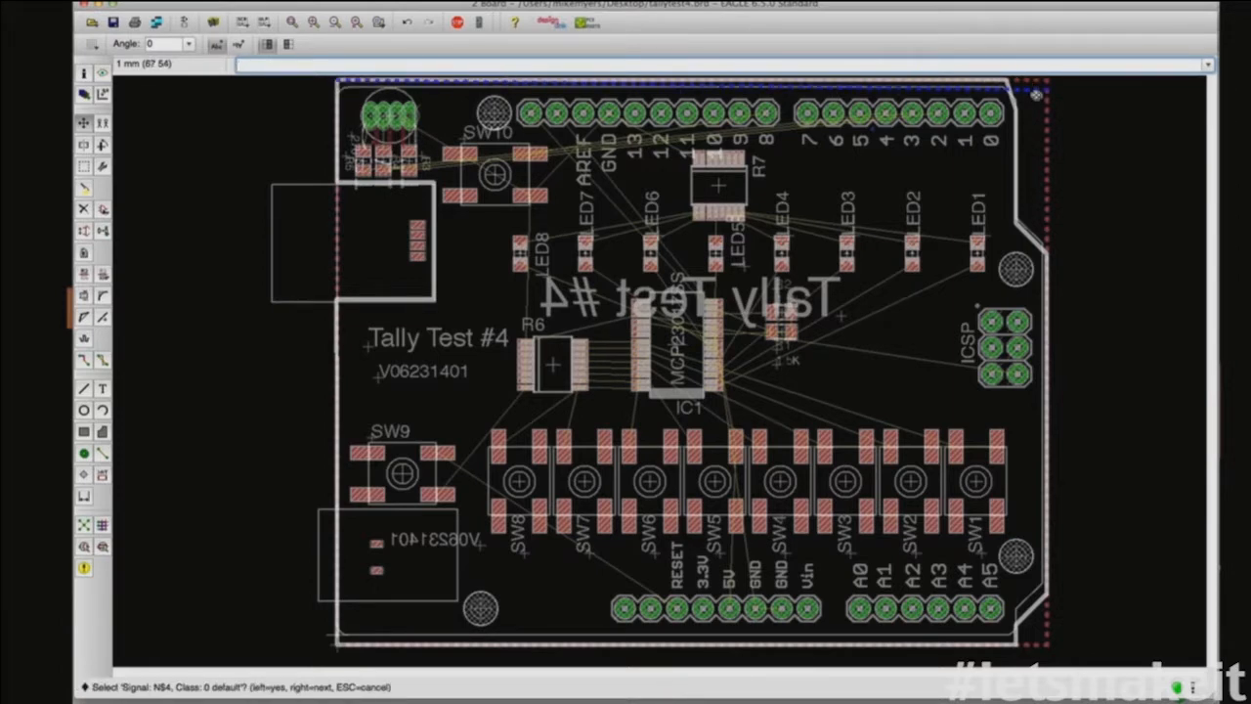
{"action": "left_click", "coordinate": [1030, 86]}
{"action": "left_click", "coordinate": [1031, 86]}
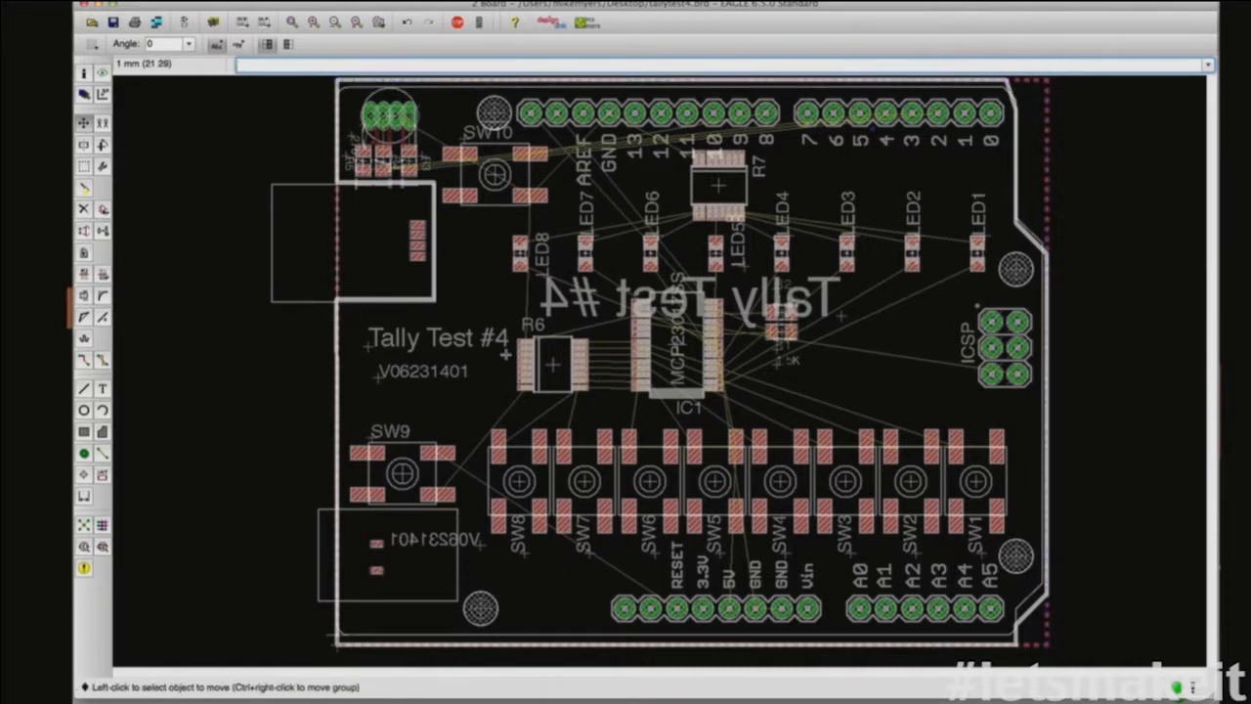
Step: Autoroute the whole board with a 0.1 mm routing grid and round vias
{"action": "left_click", "coordinate": [103, 525]}
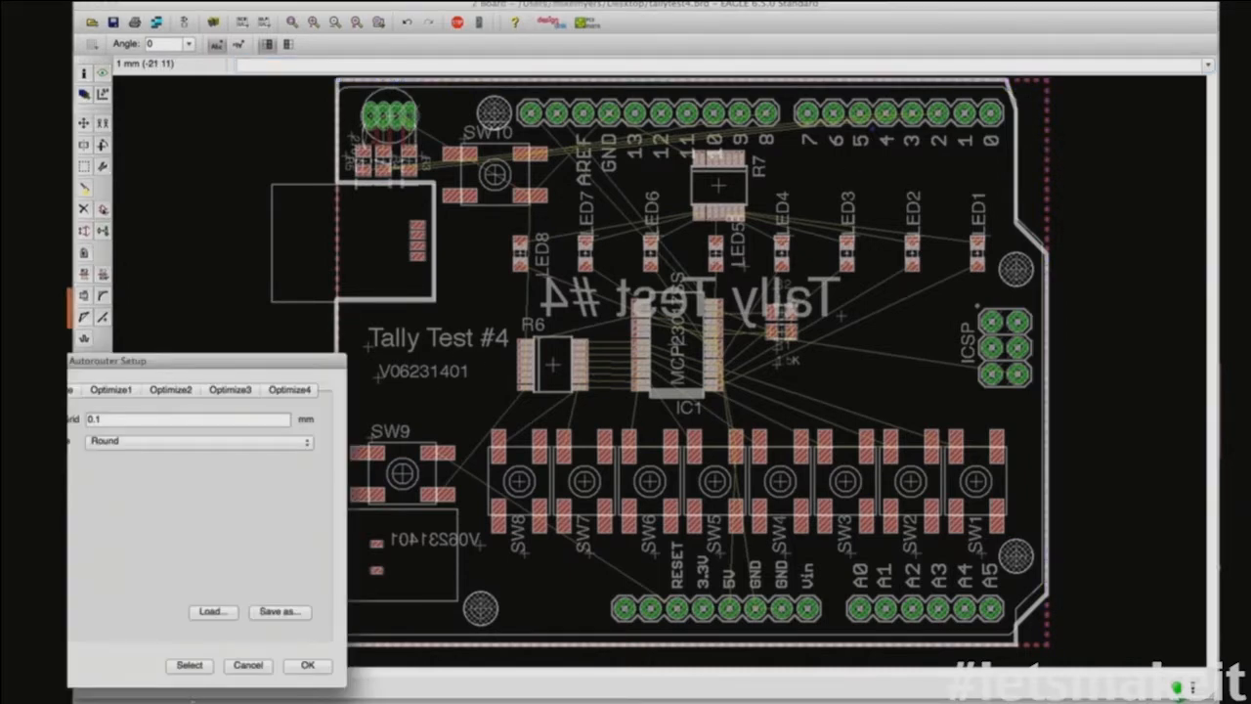
{"action": "left_click", "coordinate": [306, 666]}
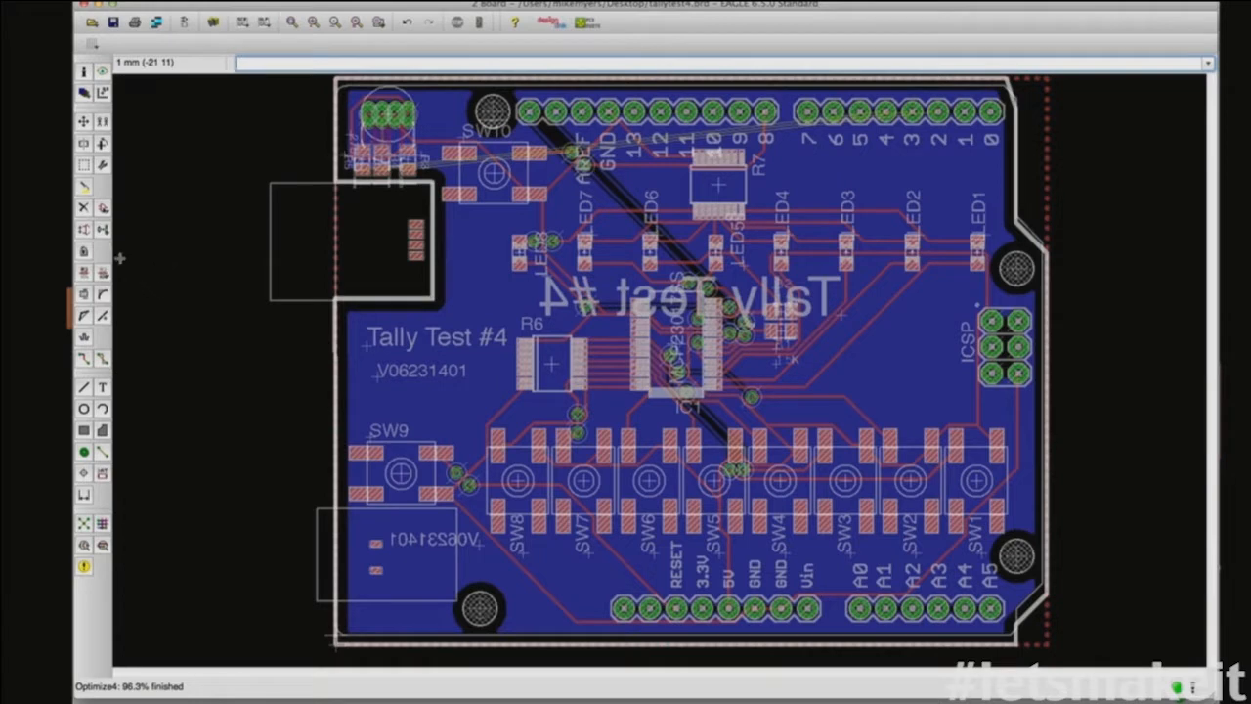
Step: Group the upper half of the board and rip up the routed traces in that group
{"action": "left_click", "coordinate": [101, 358]}
{"action": "left_click", "coordinate": [84, 165]}
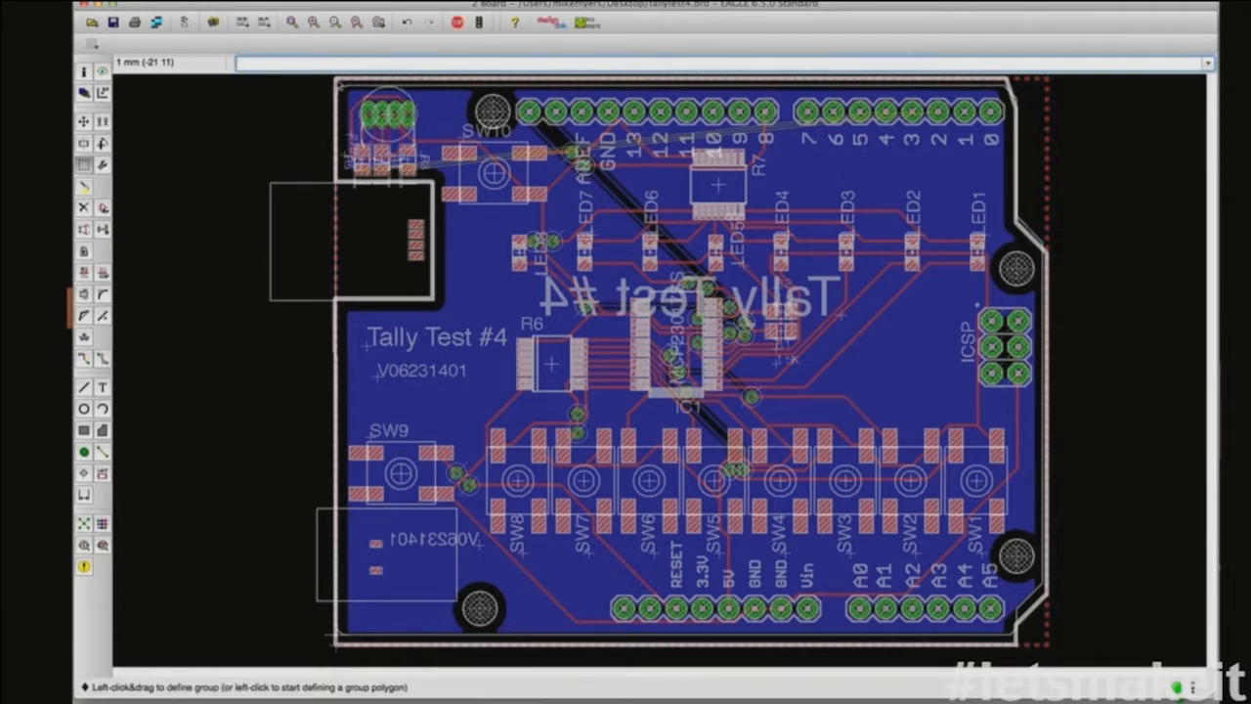
{"action": "left_click_drag", "start_coordinate": [341, 86], "coordinate": [1012, 309]}
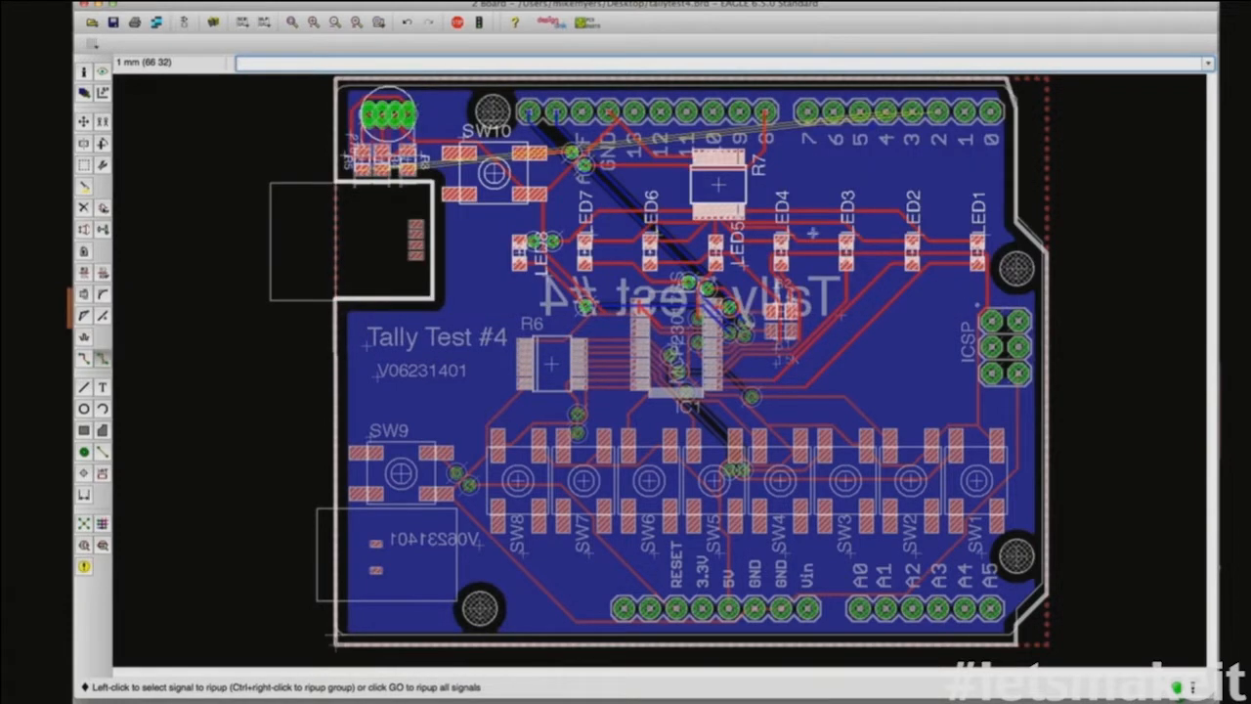
{"action": "right_click", "coordinate": [815, 229]}
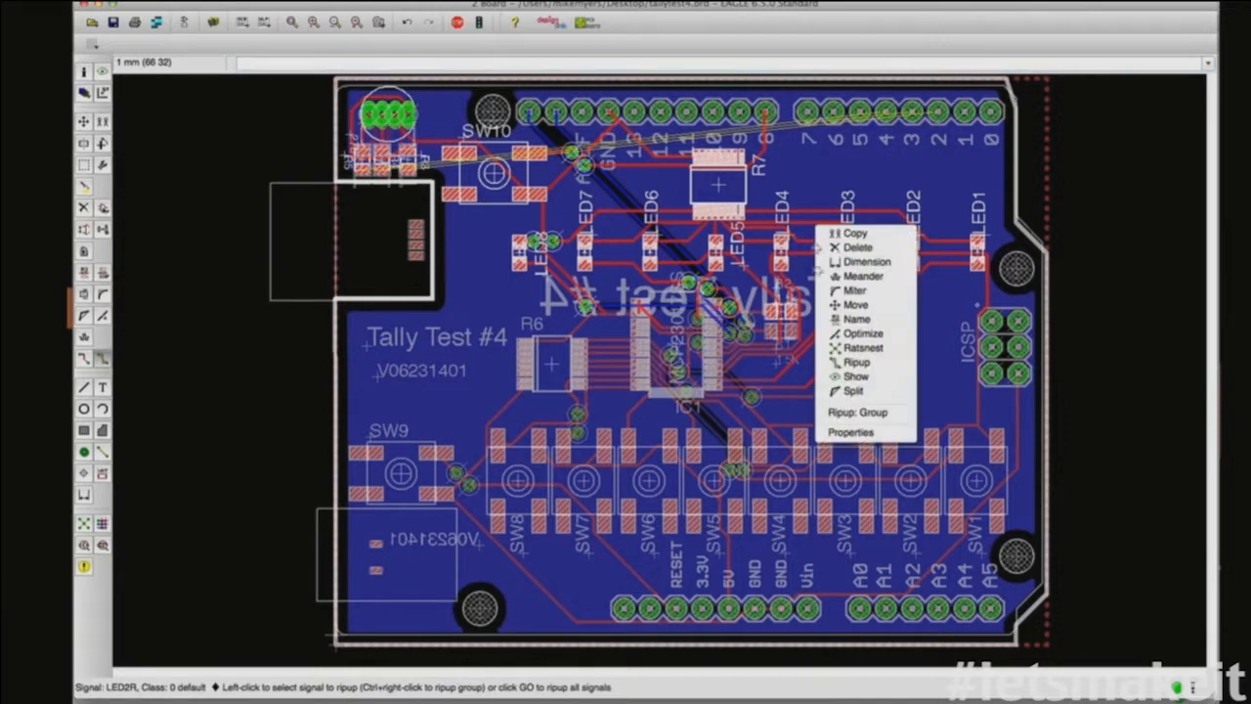
{"action": "left_click", "coordinate": [846, 413]}
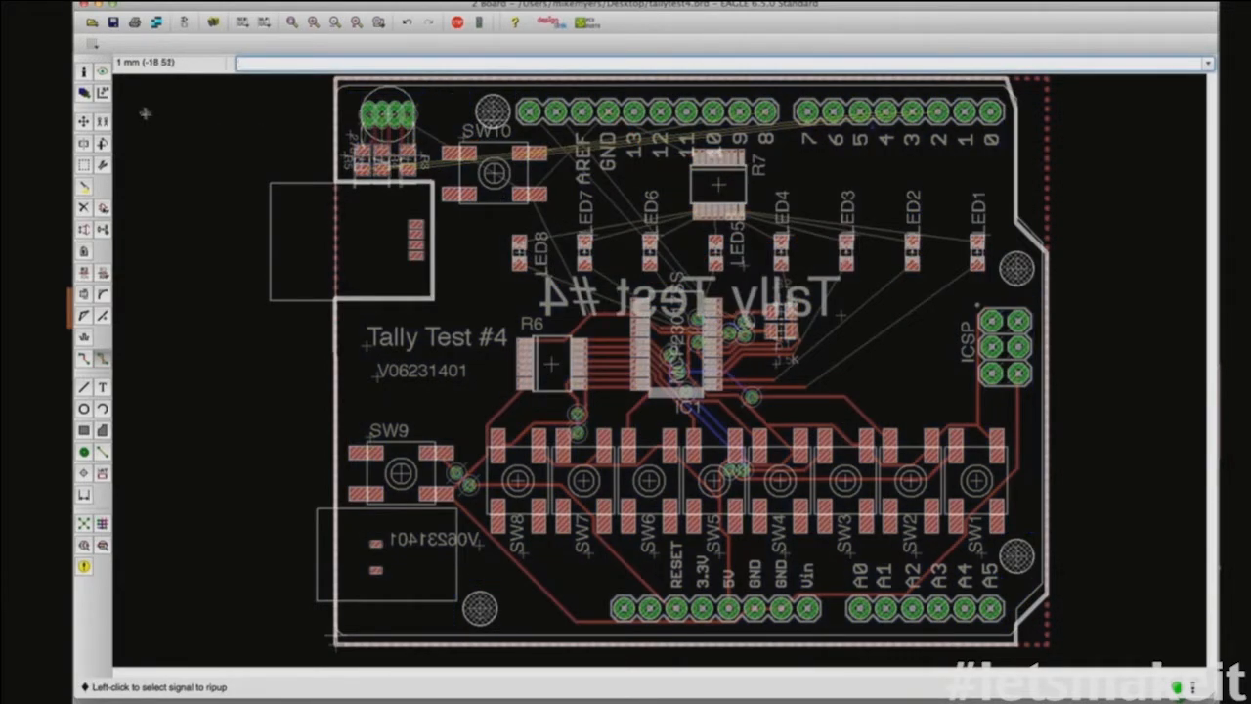
Step: Move resistor R3 from beside the RGB LED to just below header pin 2, rotated to 90 degrees on the fine grid
{"action": "left_click", "coordinate": [83, 71]}
{"action": "left_click", "coordinate": [83, 122]}
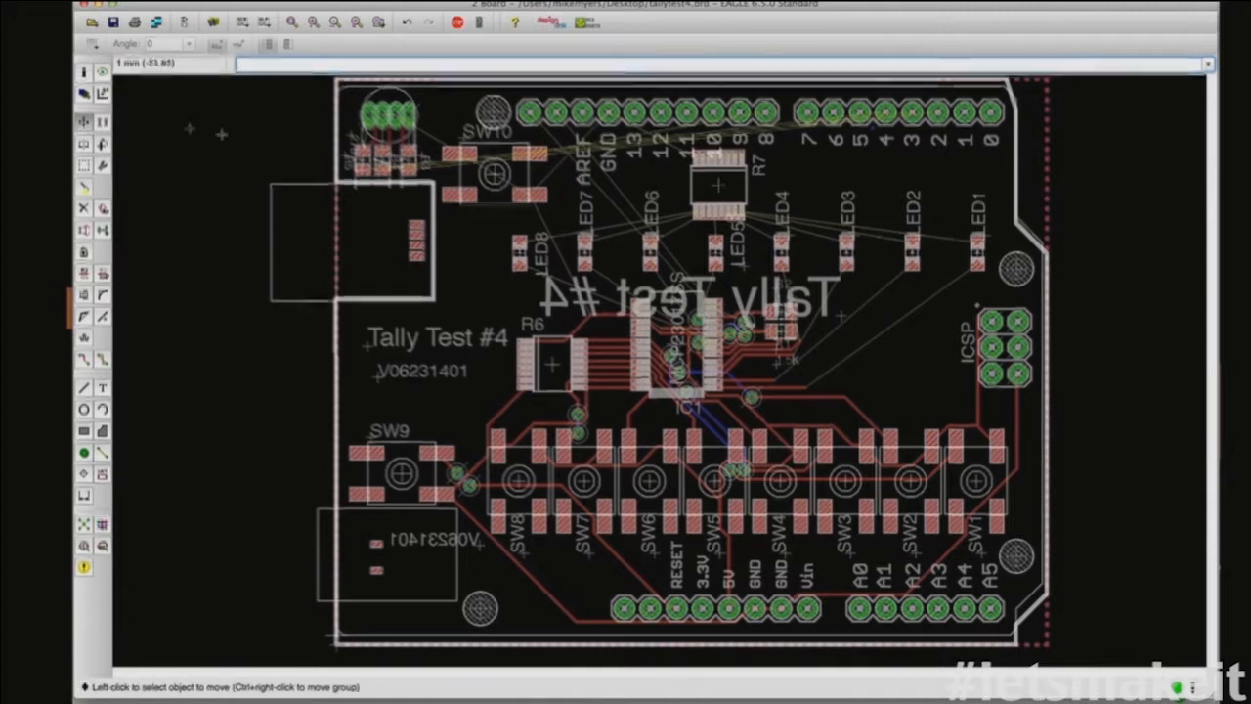
{"action": "left_click", "coordinate": [414, 162]}
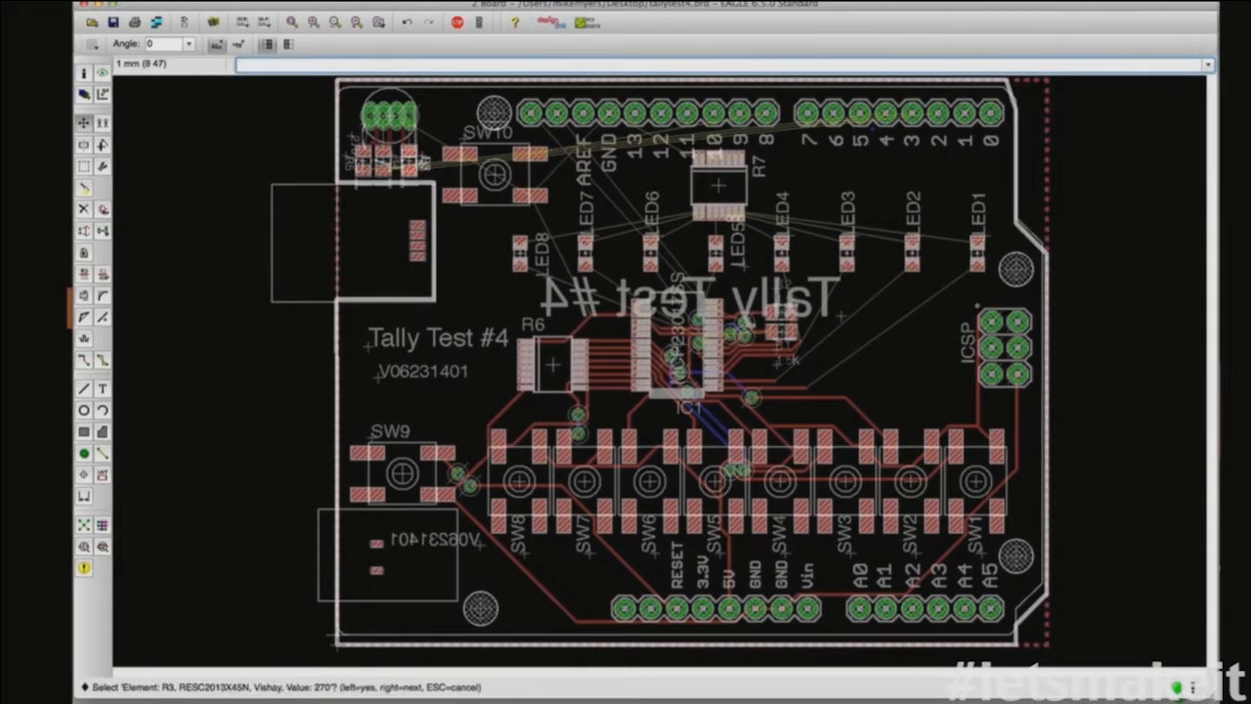
{"action": "left_click", "coordinate": [412, 162]}
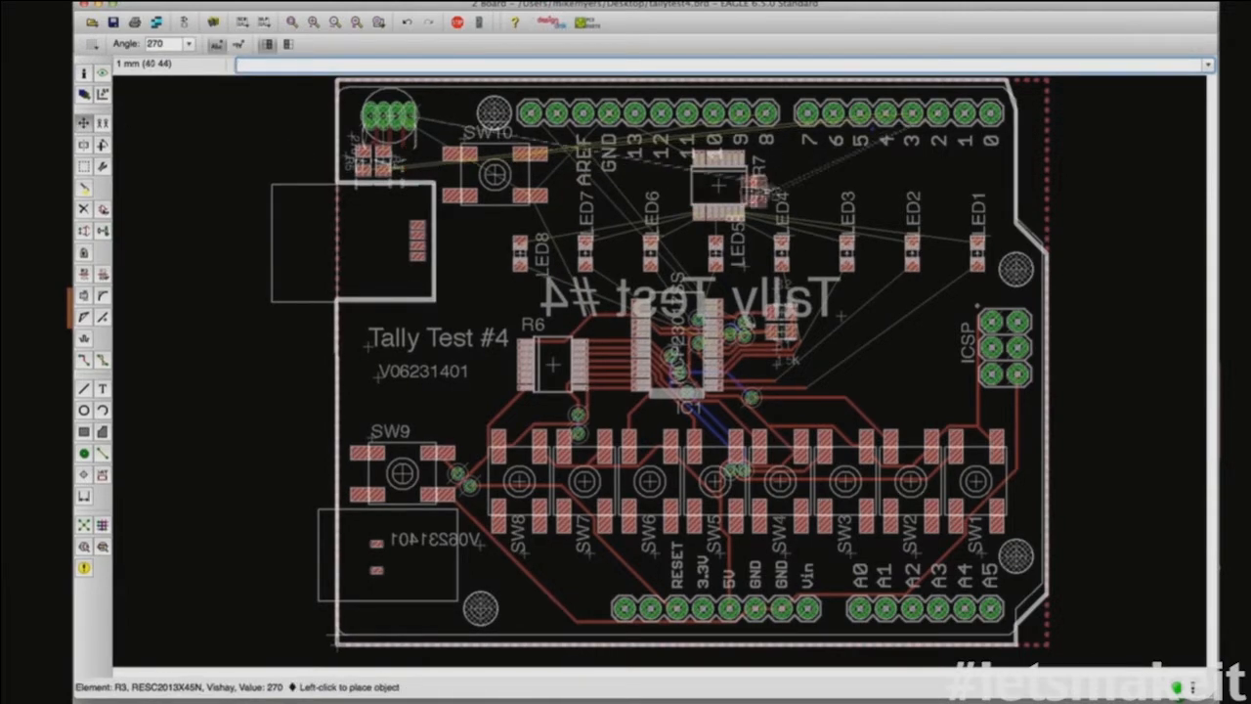
{"action": "right_click", "coordinate": [890, 171]}
{"action": "right_click", "coordinate": [893, 173]}
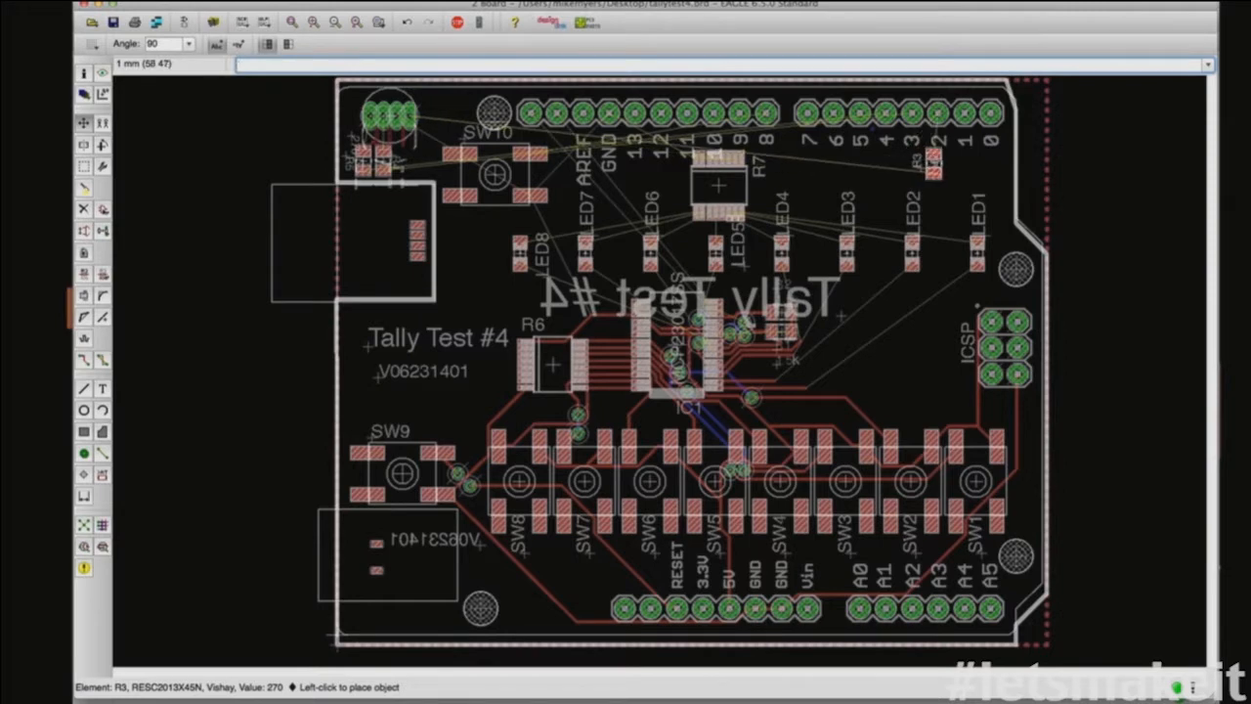
{"action": "key", "text": "alt"}
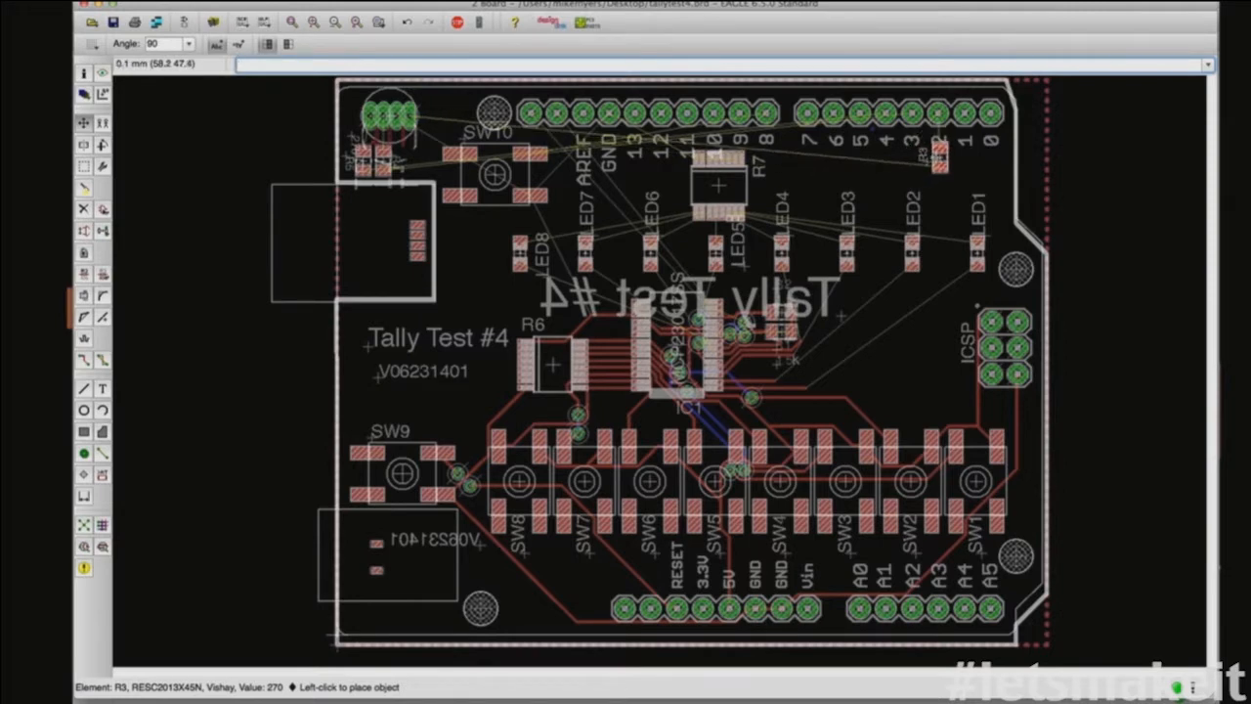
{"action": "left_click", "coordinate": [937, 154]}
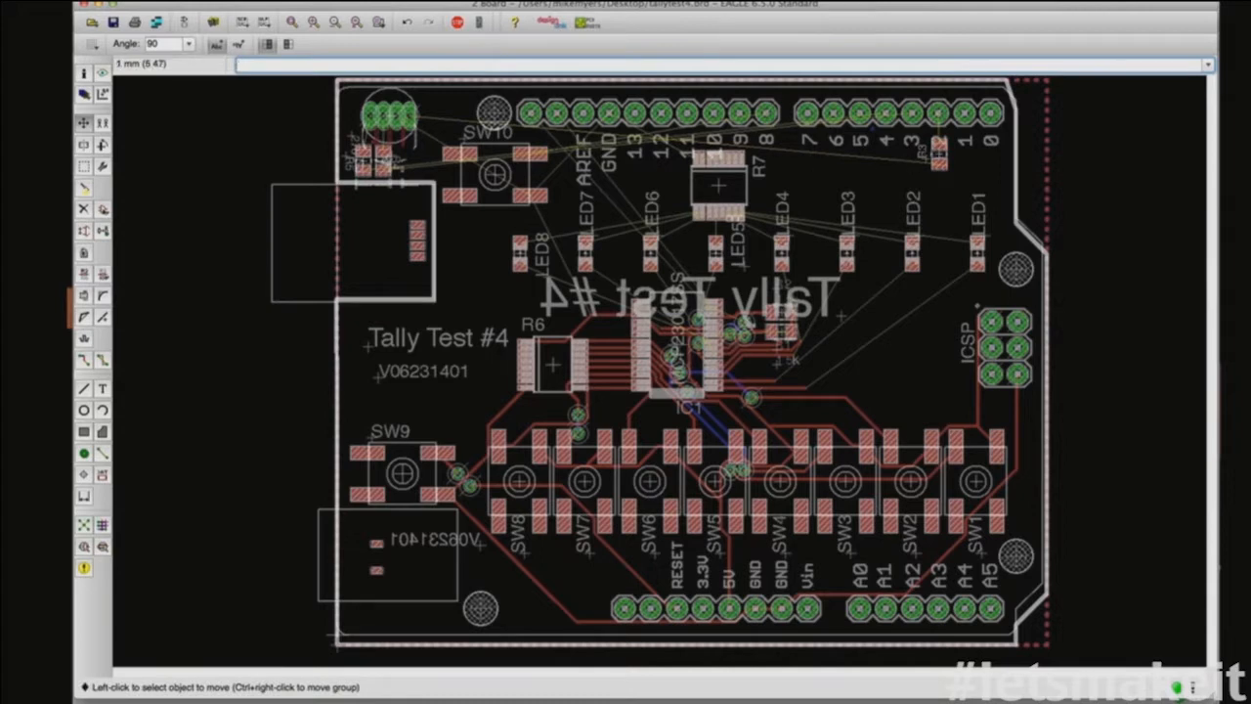
Step: Move resistor R4 to just below header pin 3, next to R3, rotated to 90 degrees
{"action": "left_click", "coordinate": [387, 161]}
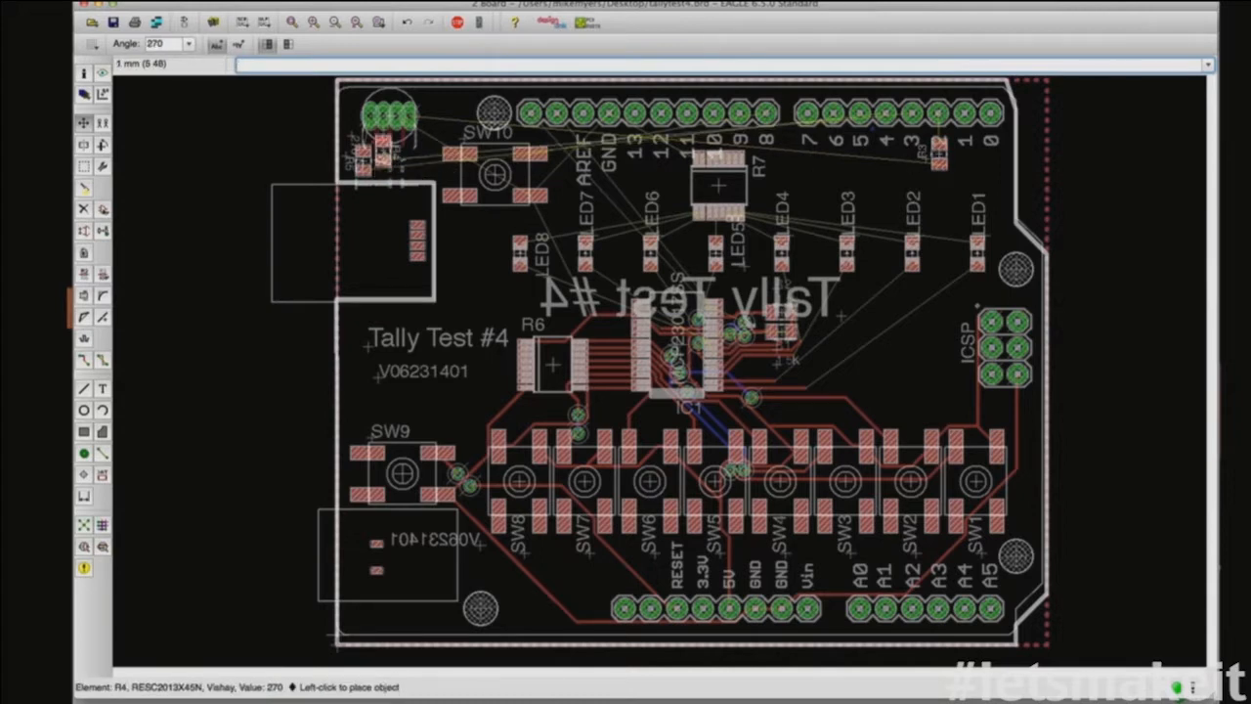
{"action": "right_click", "coordinate": [854, 166]}
{"action": "right_click", "coordinate": [864, 163]}
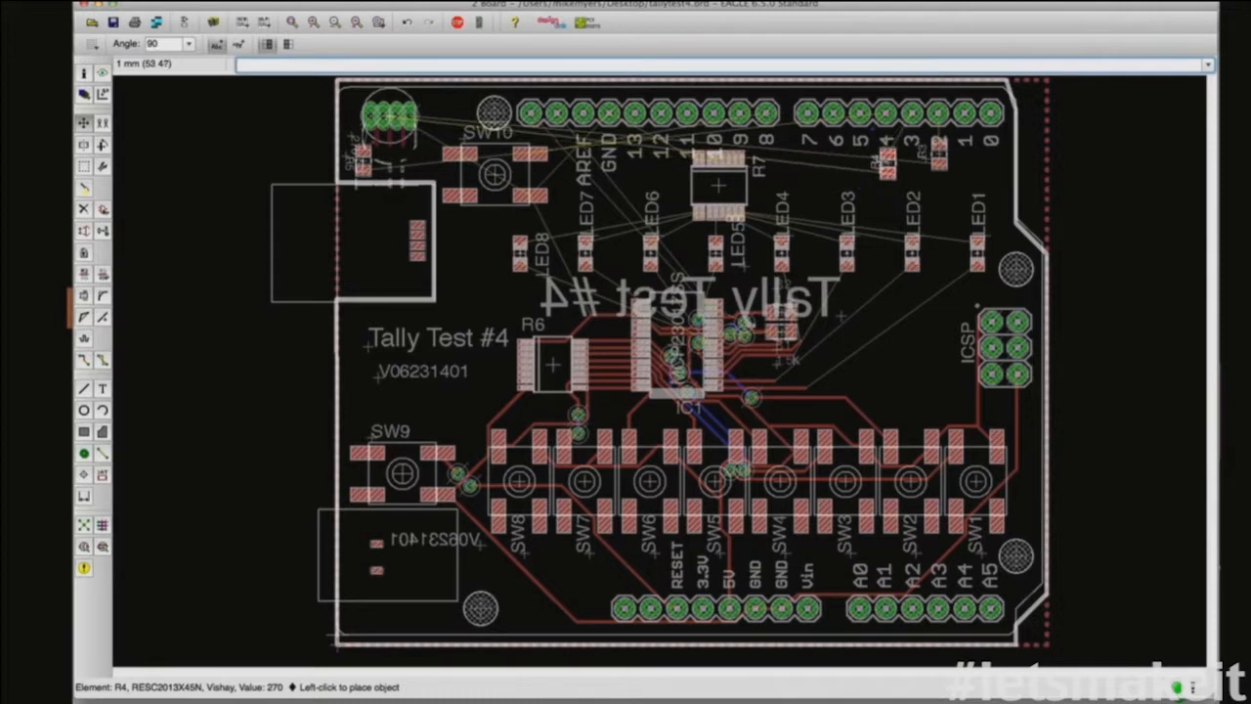
{"action": "key", "text": "alt"}
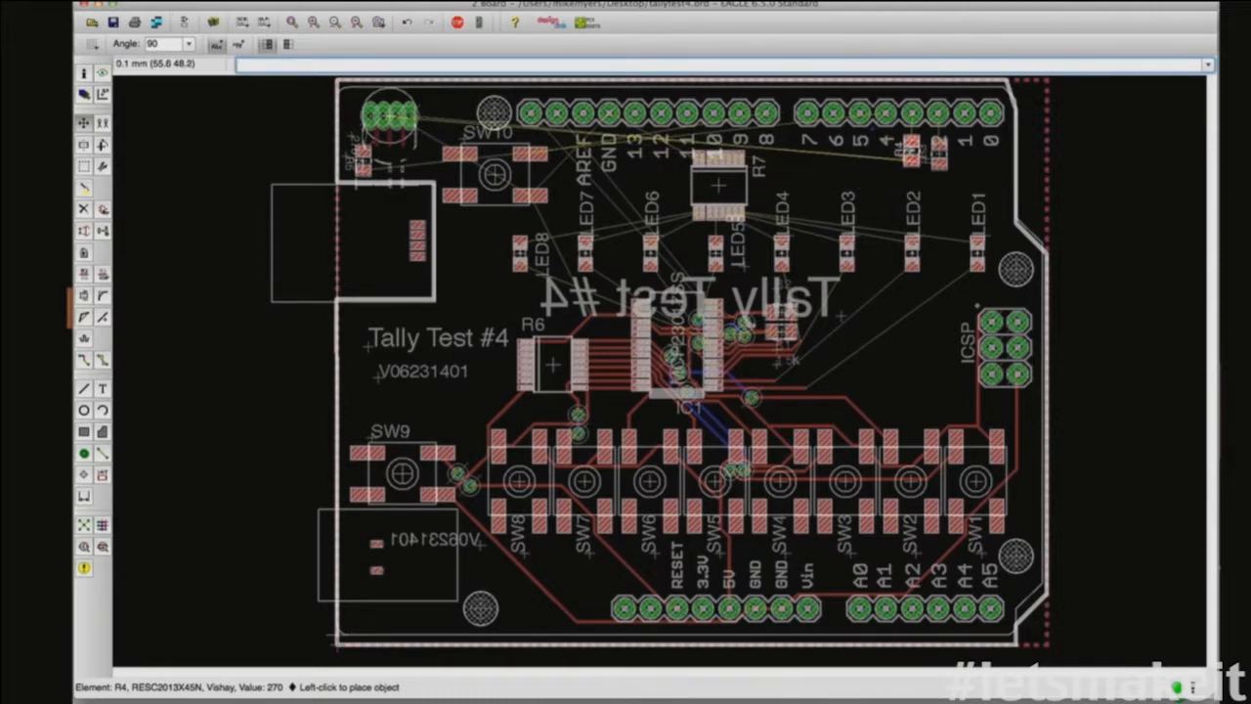
{"action": "left_click", "coordinate": [913, 152]}
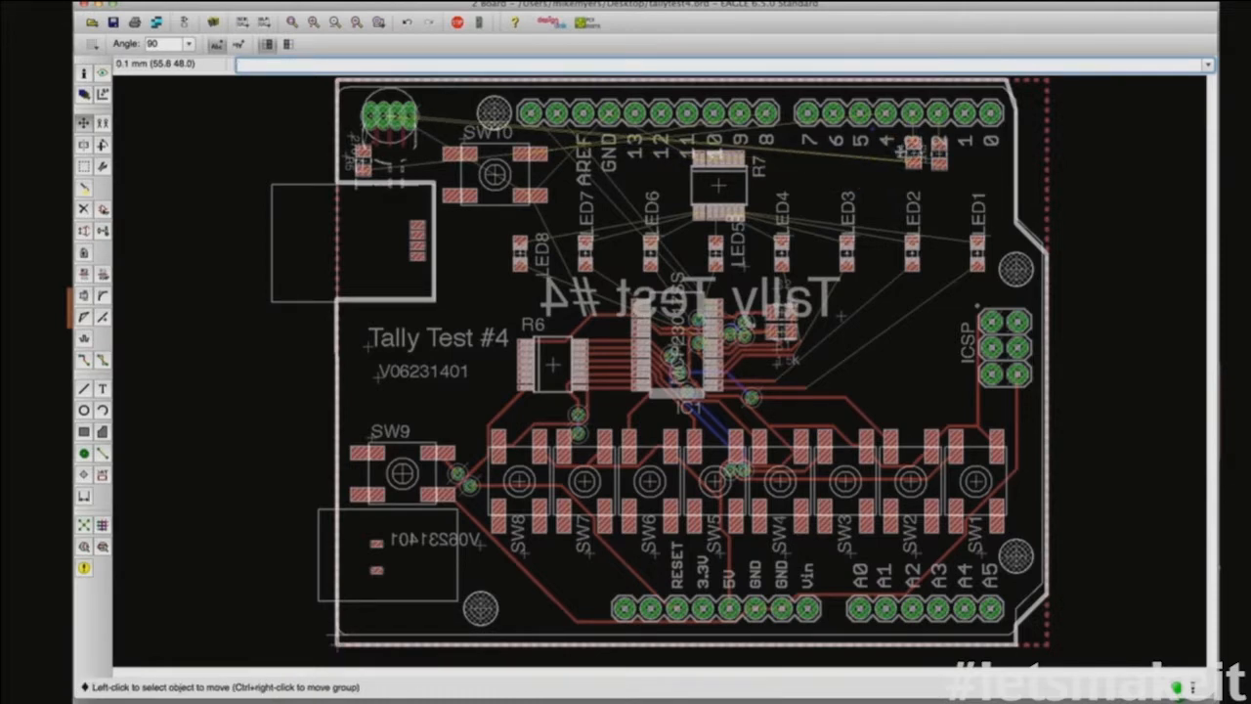
Step: Move resistor R5 to just below header pin 4, next to R4, rotated to 90 degrees
{"action": "left_click", "coordinate": [362, 161]}
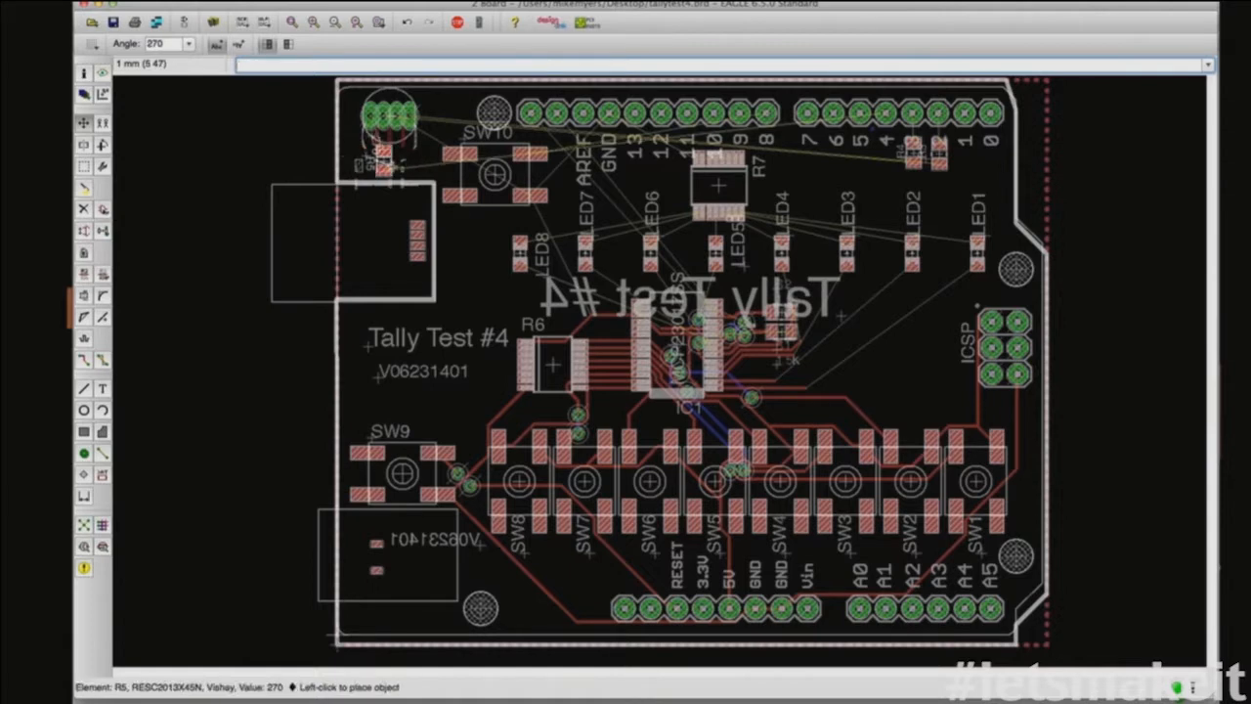
{"action": "right_click", "coordinate": [883, 161]}
{"action": "right_click", "coordinate": [883, 161]}
{"action": "key", "text": "alt"}
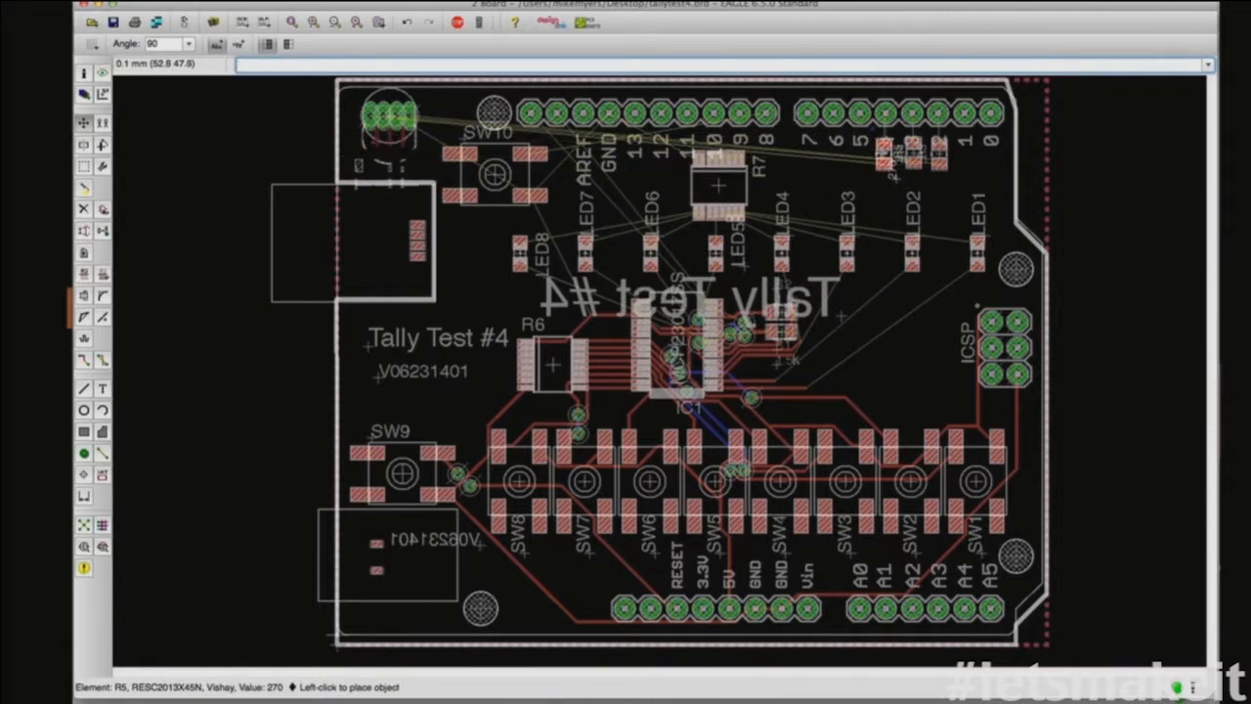
{"action": "left_click", "coordinate": [886, 154]}
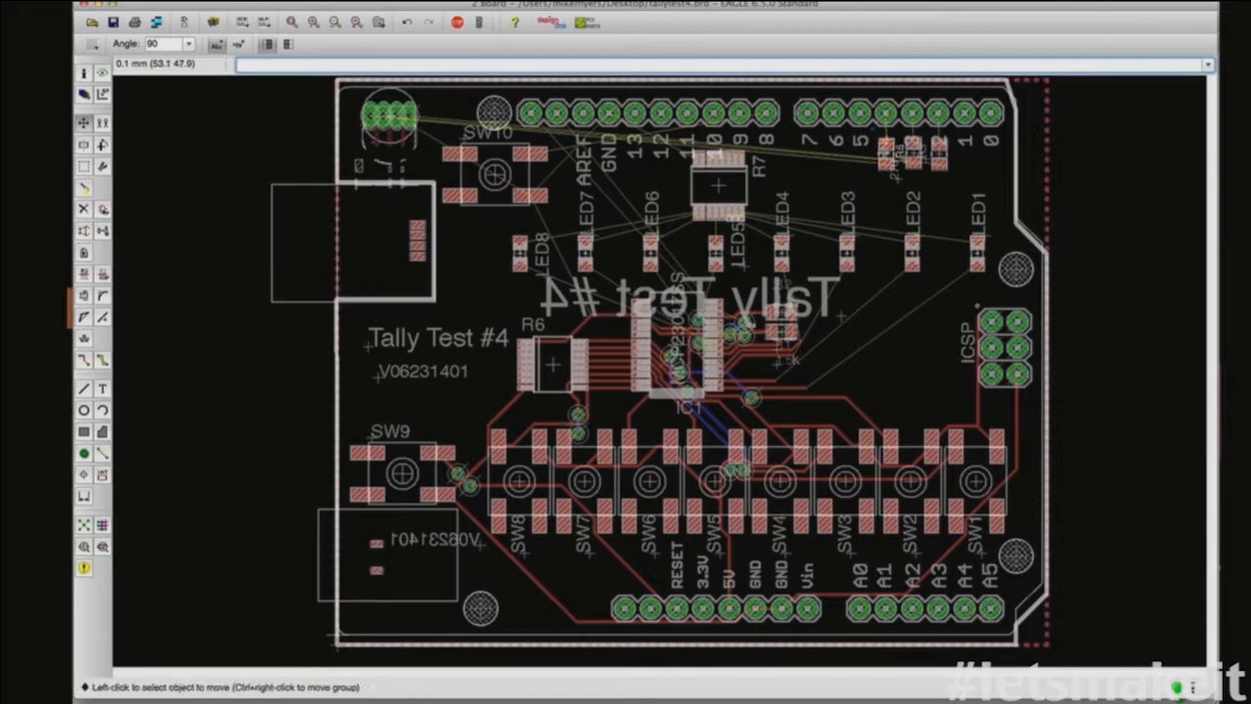
Step: Autoroute the remaining unrouted connections and save the board
{"action": "left_click", "coordinate": [103, 525]}
{"action": "left_click", "coordinate": [308, 664]}
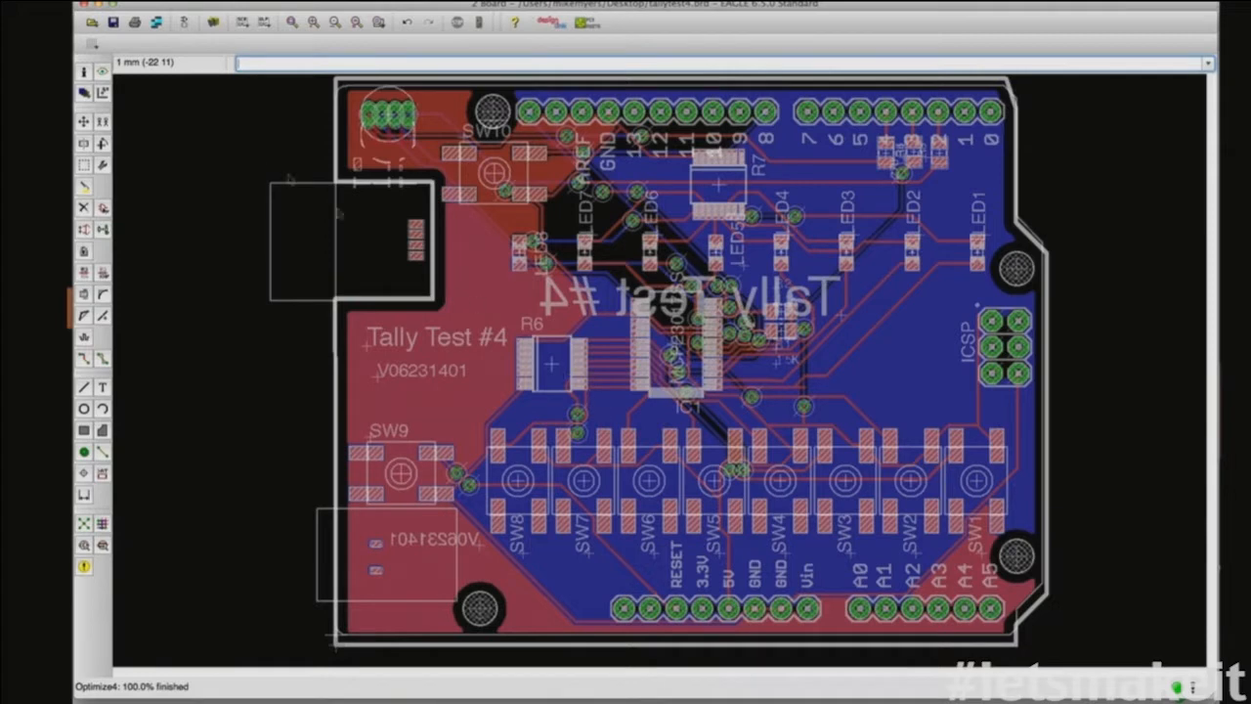
{"action": "left_click", "coordinate": [86, 95]}
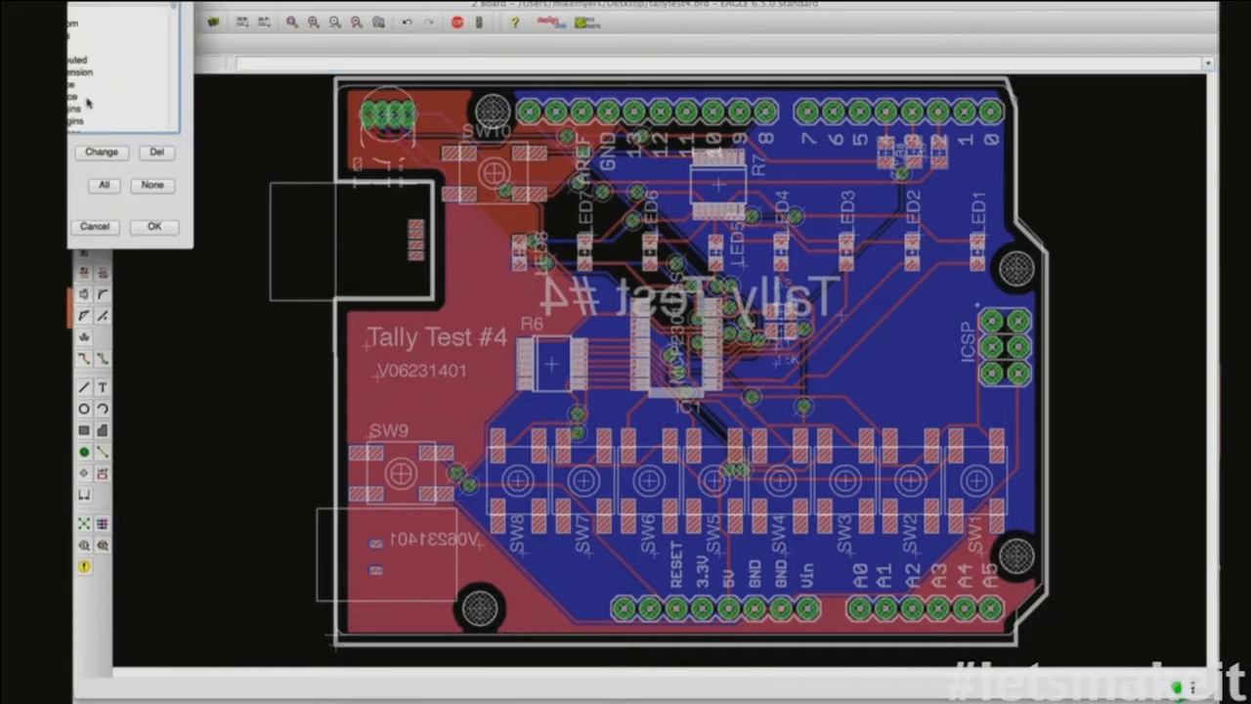
{"action": "left_click", "coordinate": [94, 226]}
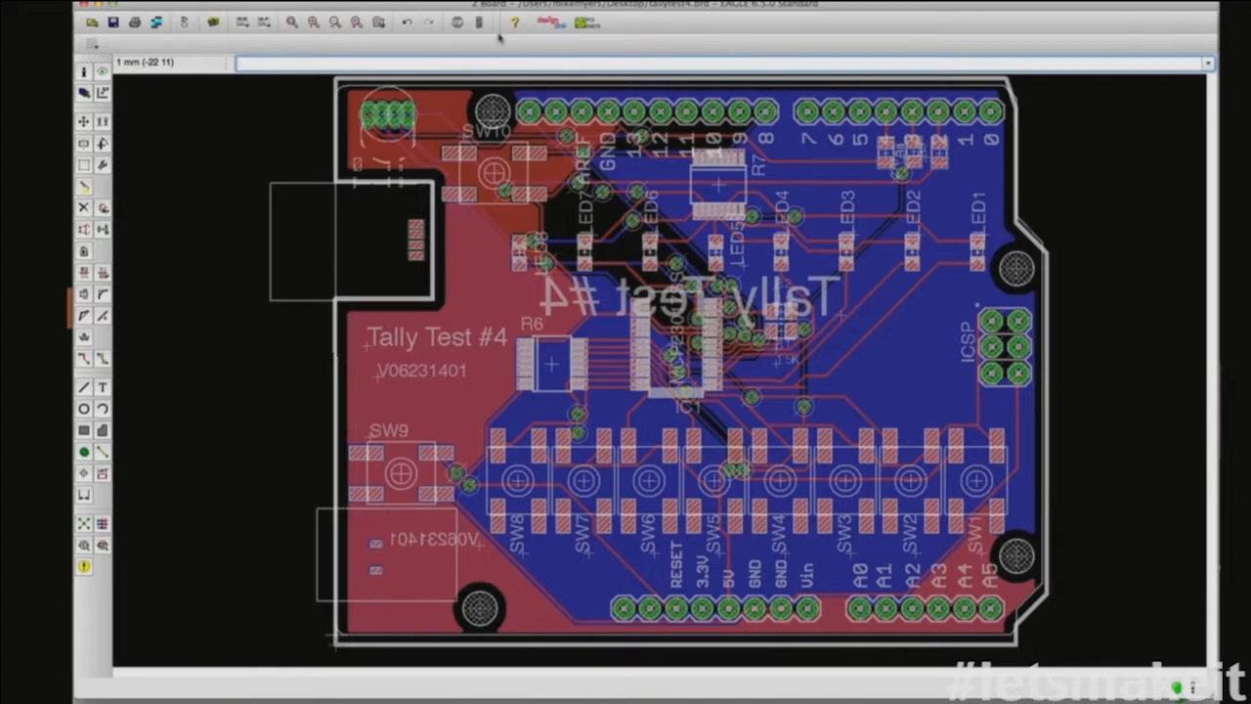
{"action": "key", "text": "ctrl+s"}
Step: Process the Seeed Gerber generator job for the board in the CAM Processor, and close the CAM Processor
{"action": "left_click", "coordinate": [156, 21]}
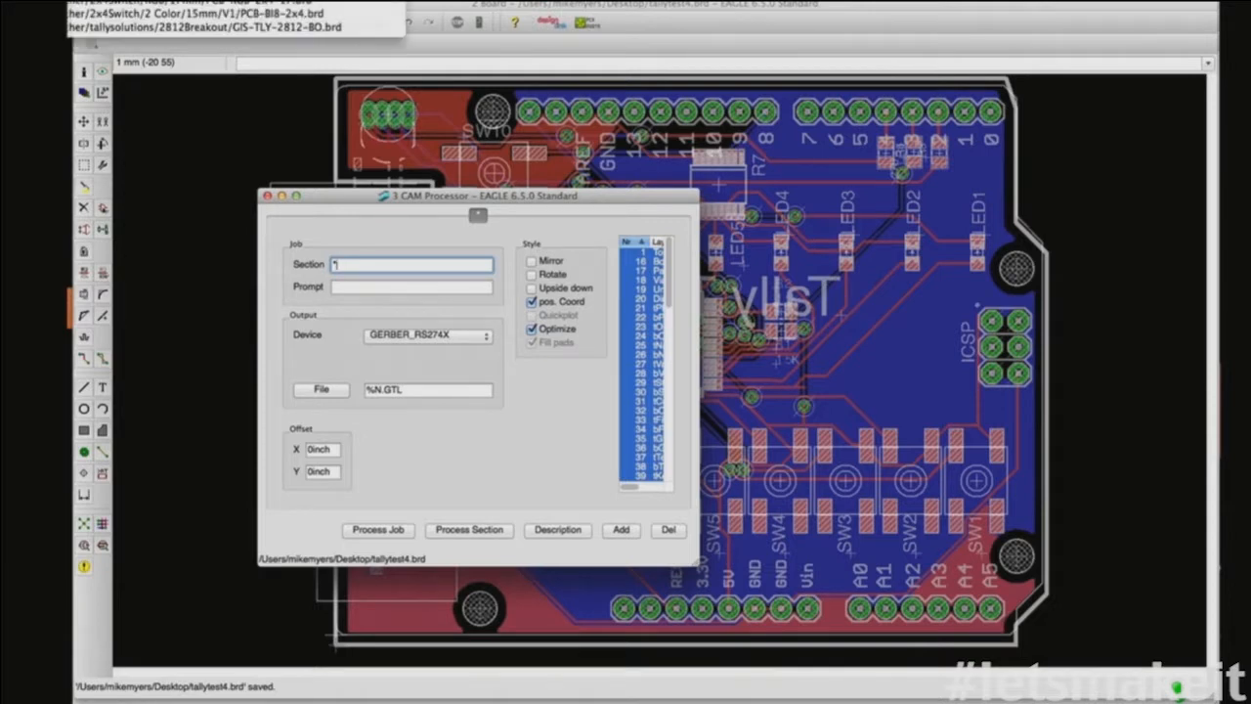
{"action": "left_click", "coordinate": [88, 5]}
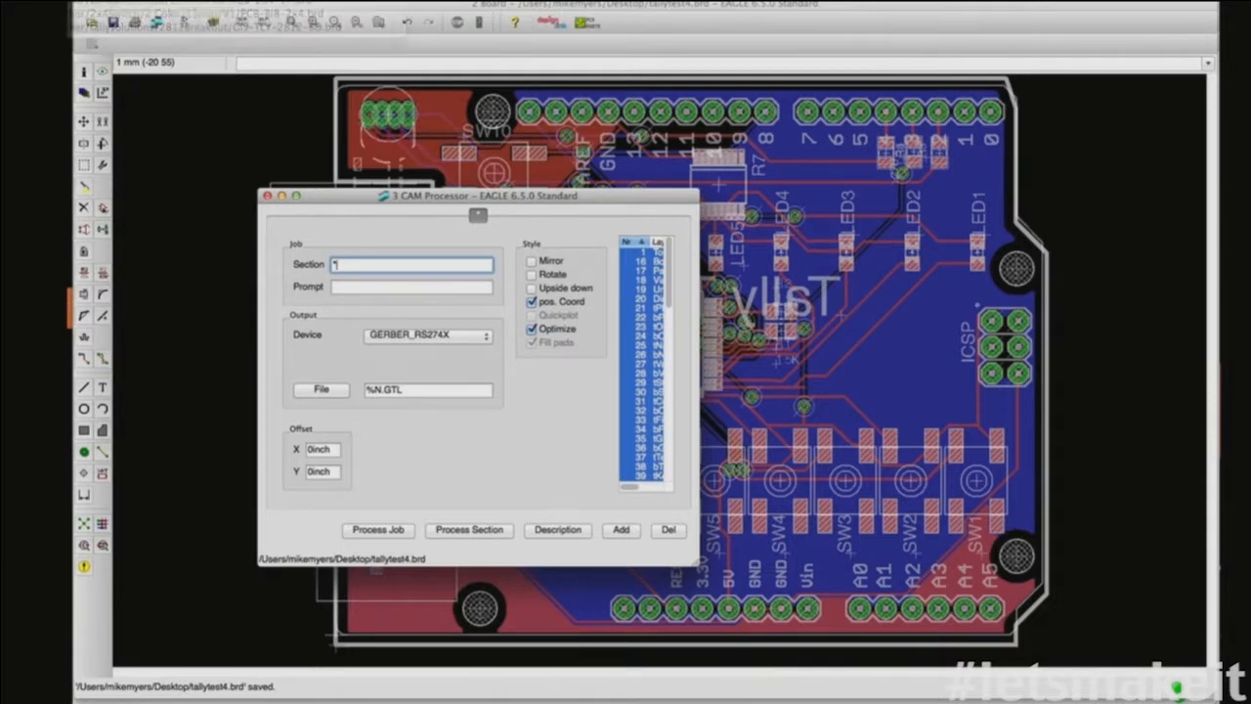
{"action": "left_click", "coordinate": [401, 530]}
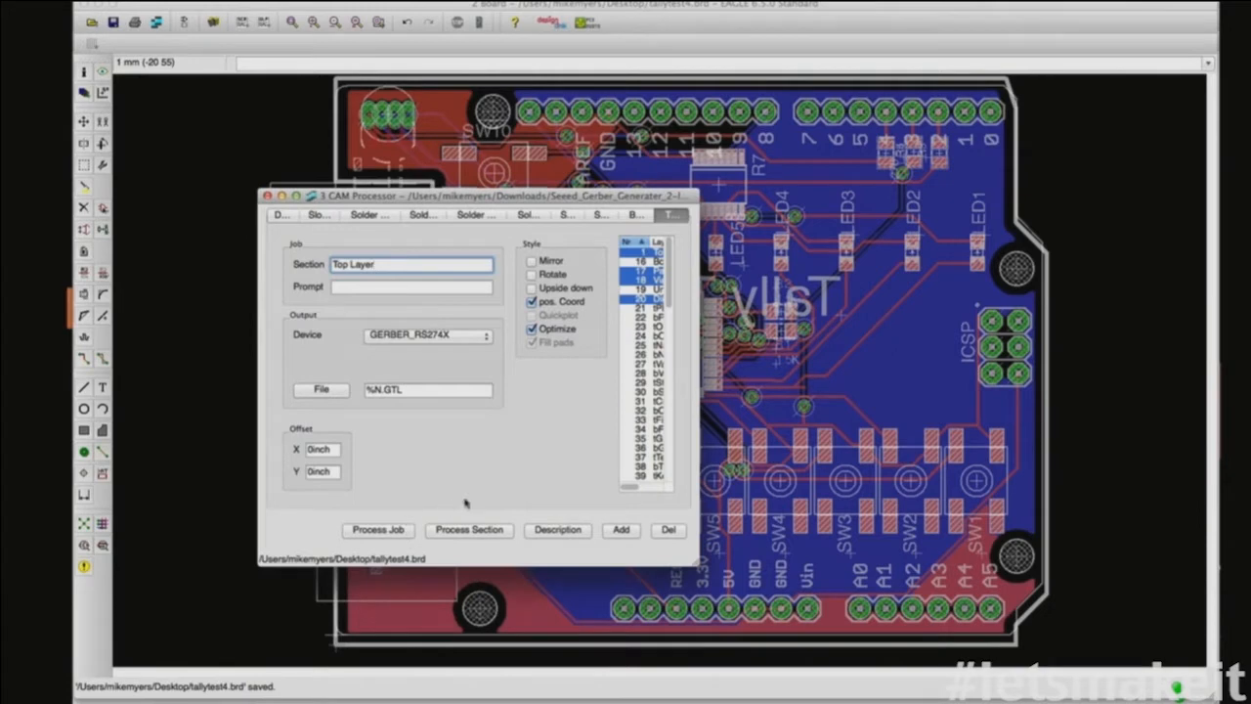
{"action": "left_click", "coordinate": [268, 196]}
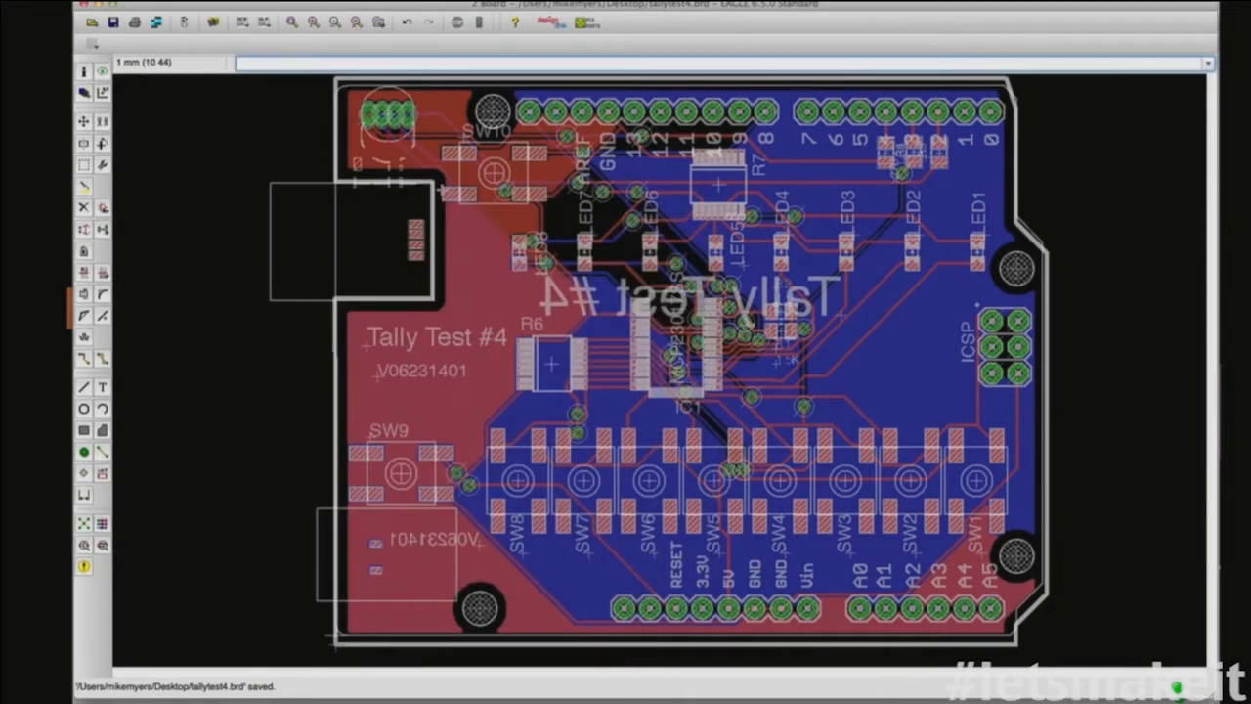